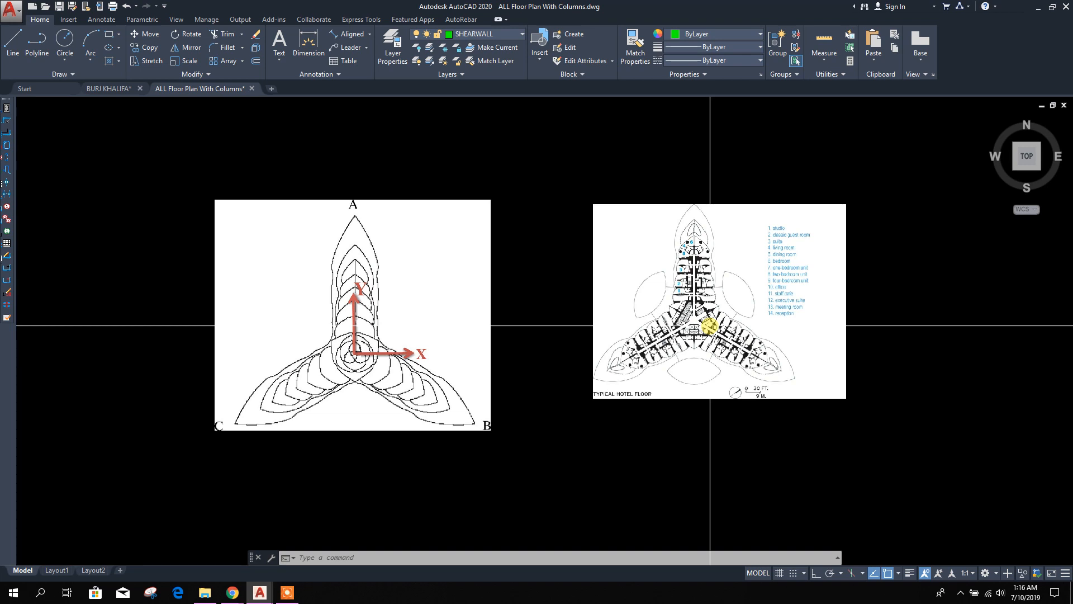
Examine the reference plan images and the traced magenta floor outlines in the drawing
{"action": "scroll", "coordinate": [710, 326], "scroll_direction": "down", "scroll_amount": 3}
{"action": "scroll", "coordinate": [700, 343], "scroll_direction": "up", "scroll_amount": 1}
{"action": "middle_click_drag", "start_coordinate": [674, 382], "coordinate": [770, 369]}
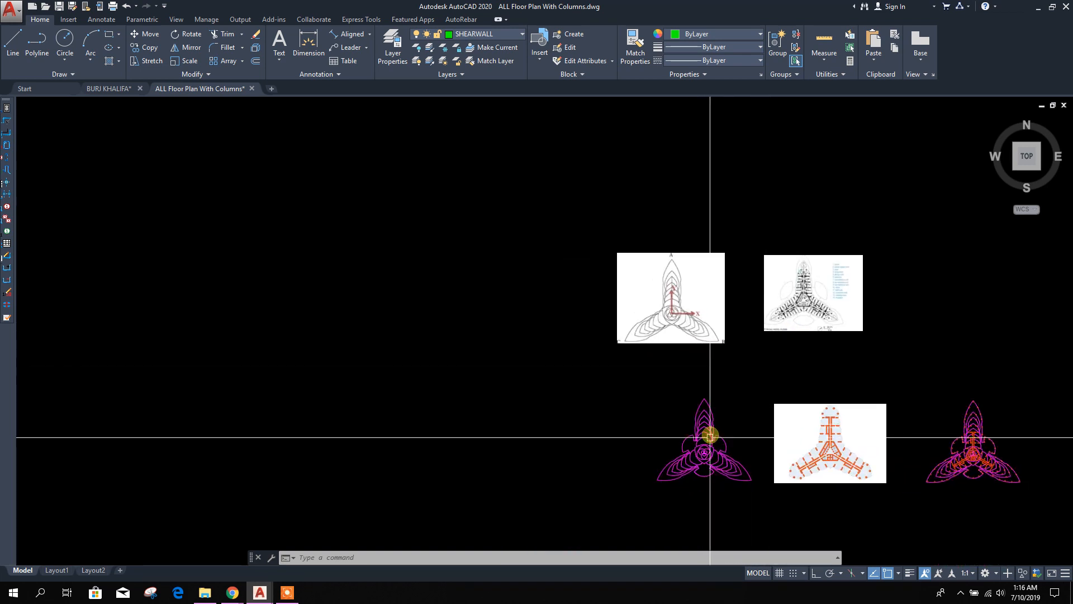
{"action": "scroll", "coordinate": [741, 368], "scroll_direction": "up", "scroll_amount": 2}
{"action": "middle_click_drag", "start_coordinate": [695, 467], "coordinate": [695, 355]}
{"action": "middle_click_drag", "start_coordinate": [689, 394], "coordinate": [684, 430]}
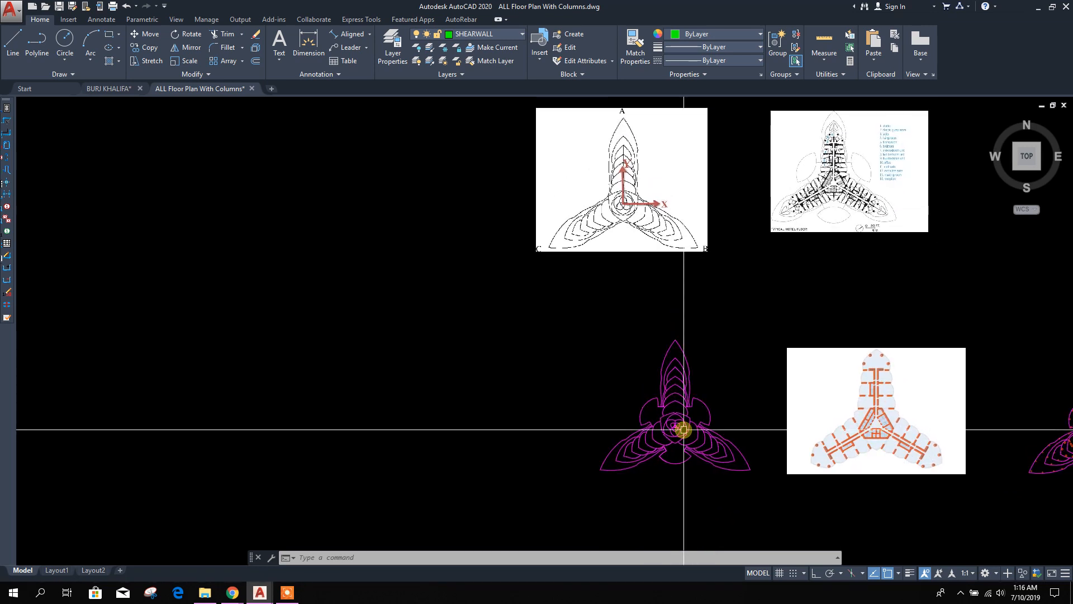
{"action": "middle_click_drag", "start_coordinate": [685, 321], "coordinate": [653, 379]}
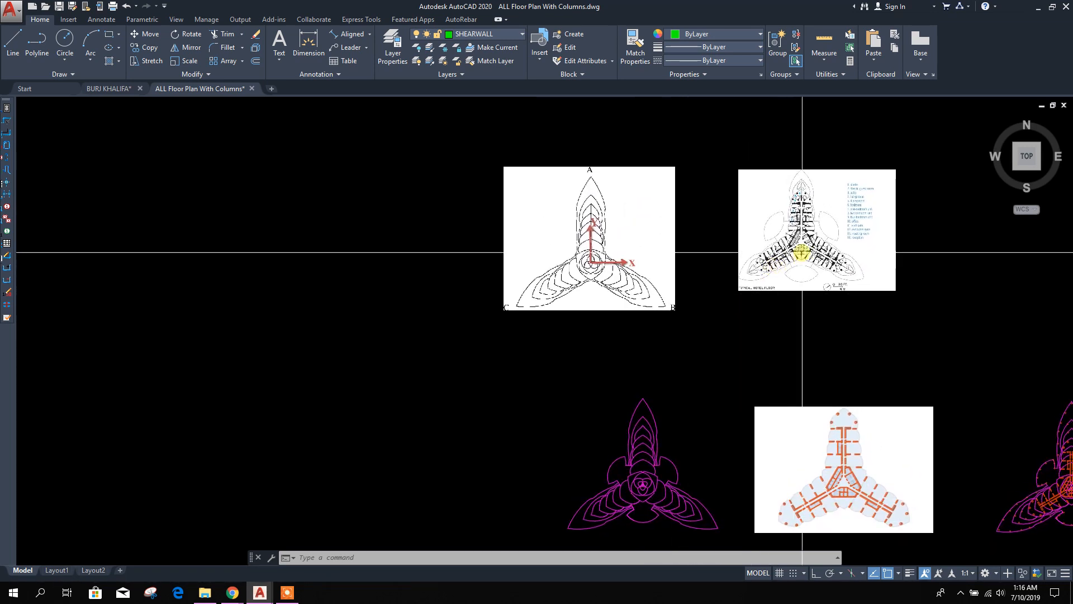
{"action": "scroll", "coordinate": [802, 254], "scroll_direction": "up", "scroll_amount": 2}
{"action": "scroll", "coordinate": [813, 312], "scroll_direction": "down", "scroll_amount": 4}
{"action": "scroll", "coordinate": [815, 389], "scroll_direction": "up", "scroll_amount": 4}
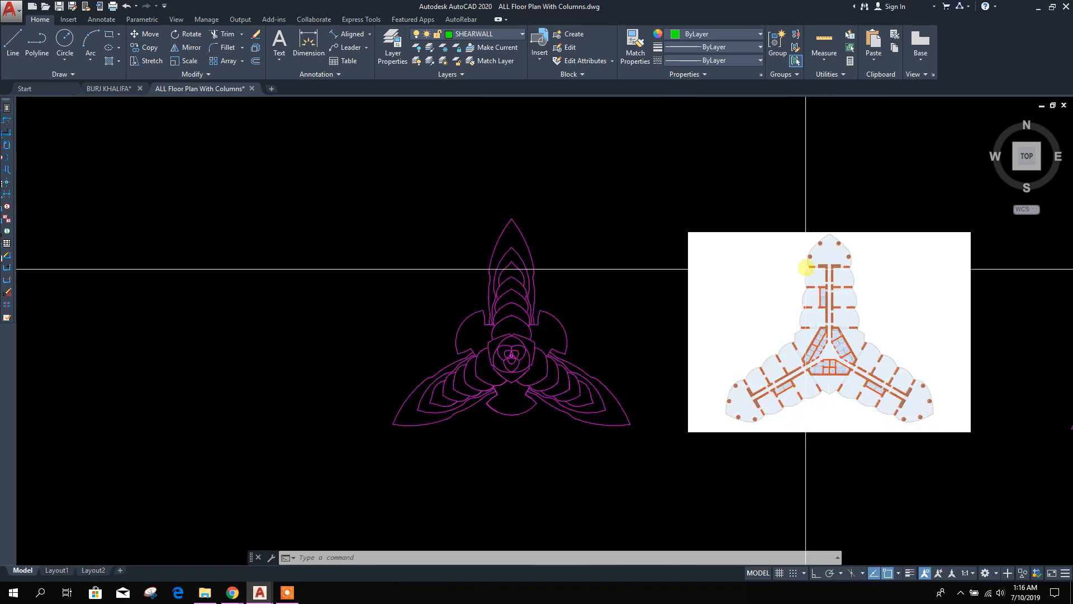
{"action": "scroll", "coordinate": [814, 267], "scroll_direction": "up", "scroll_amount": 2}
{"action": "scroll", "coordinate": [834, 281], "scroll_direction": "down", "scroll_amount": 5}
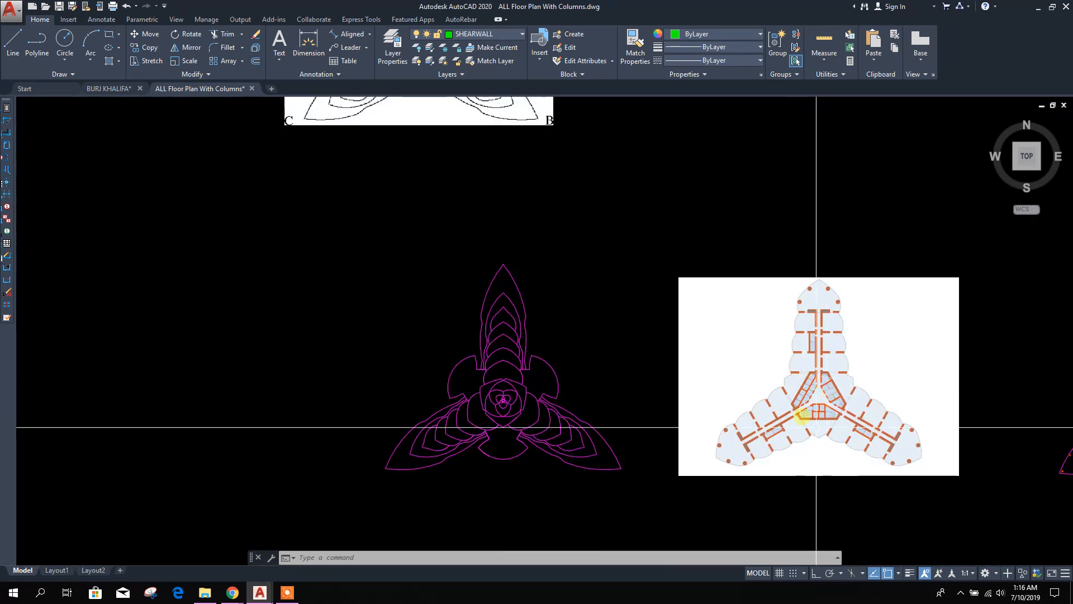
{"action": "scroll", "coordinate": [783, 408], "scroll_direction": "down", "scroll_amount": 2}
{"action": "scroll", "coordinate": [621, 321], "scroll_direction": "up", "scroll_amount": 2}
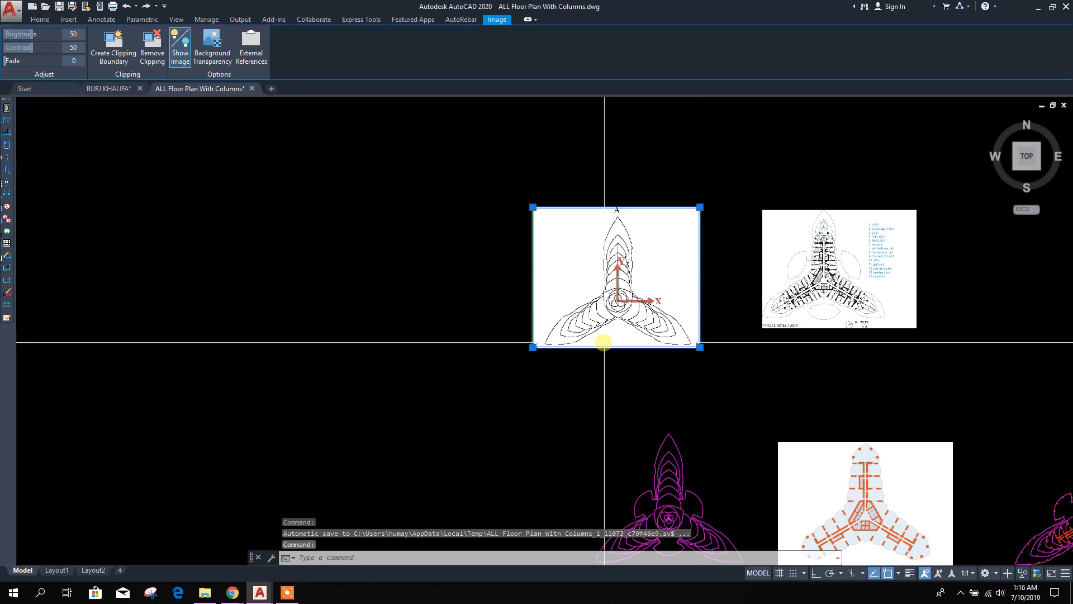
Switch to File Explorer and copy the image all floor plan.jpg from the BURJ AL KHALIF folder
{"action": "key", "text": "Escape"}
{"action": "left_click", "coordinate": [205, 592]}
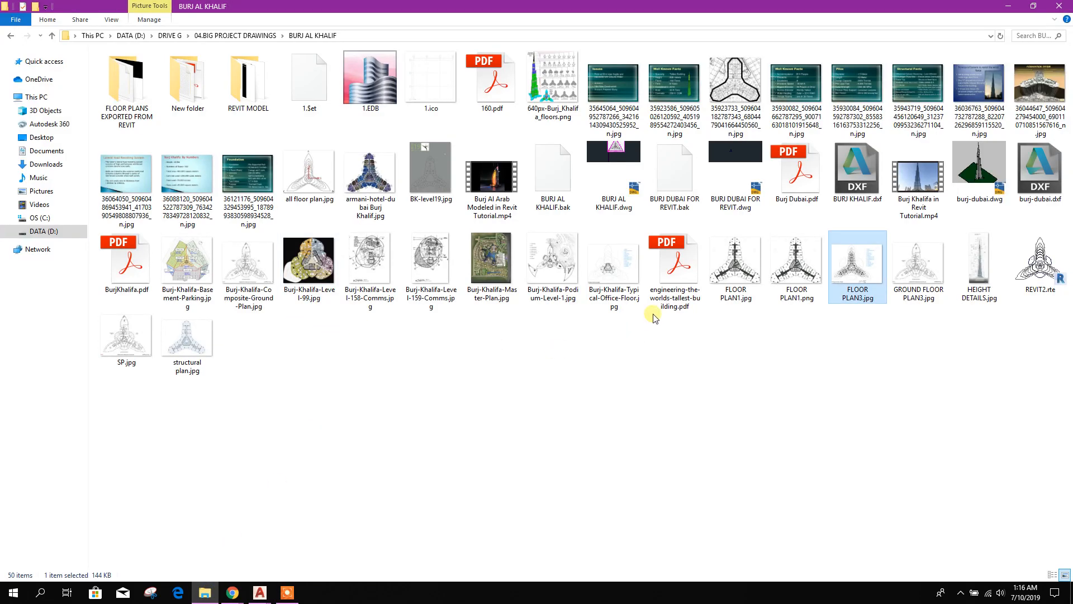
{"action": "right_click", "coordinate": [305, 194]}
{"action": "left_click", "coordinate": [331, 495]}
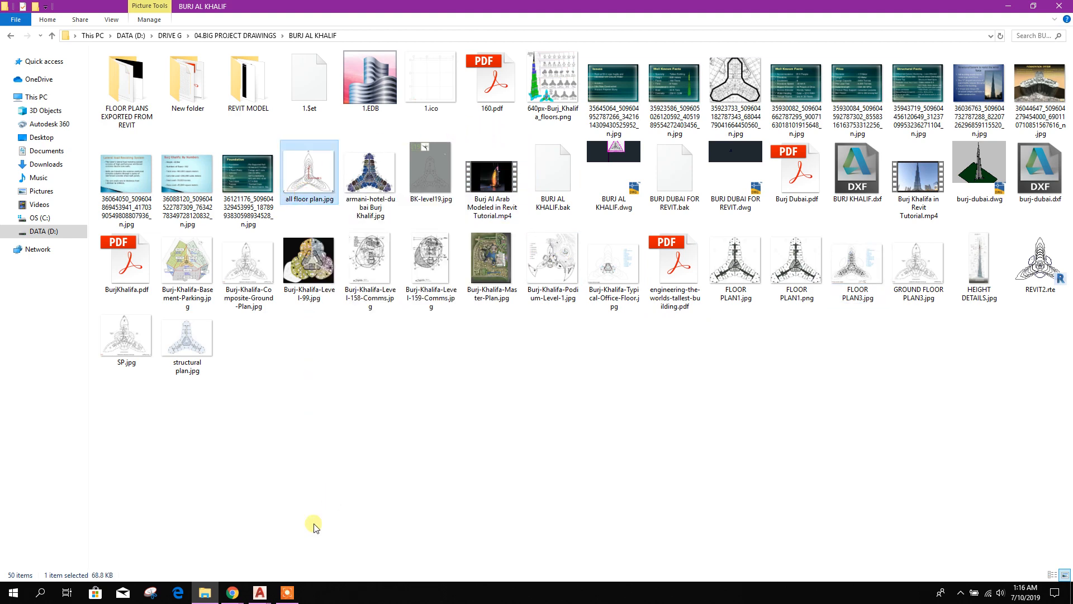
Switch back to AutoCAD and paste the image in the empty area beside the existing plans, at scale 1, unrotated, with Ortho on
{"action": "mouse_move", "coordinate": [261, 592]}
{"action": "left_click", "coordinate": [293, 544]}
{"action": "scroll", "coordinate": [489, 390], "scroll_direction": "down", "scroll_amount": 4}
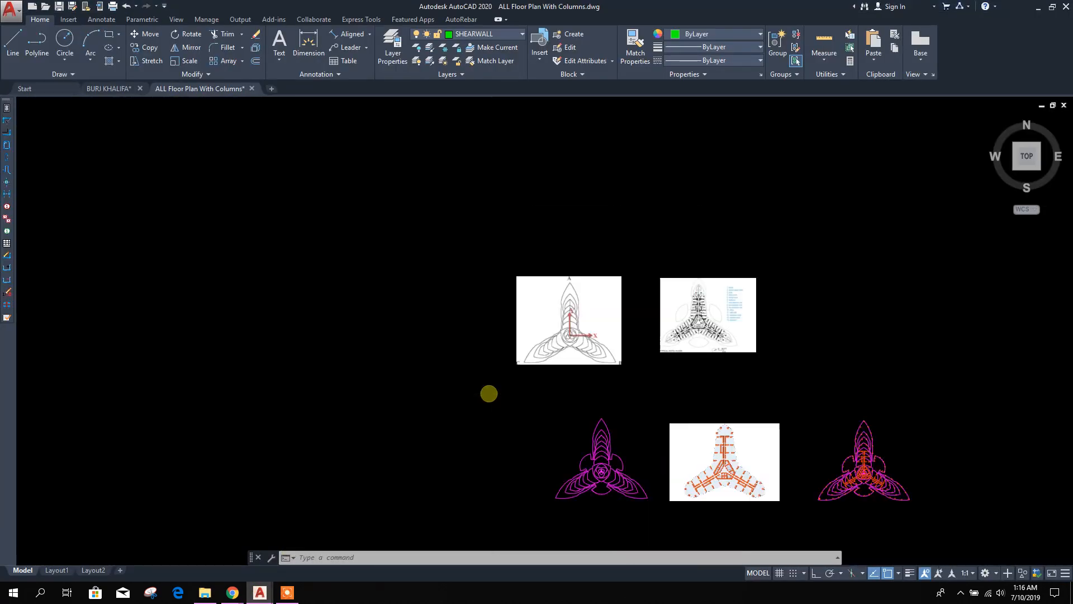
{"action": "key", "text": "ctrl+v"}
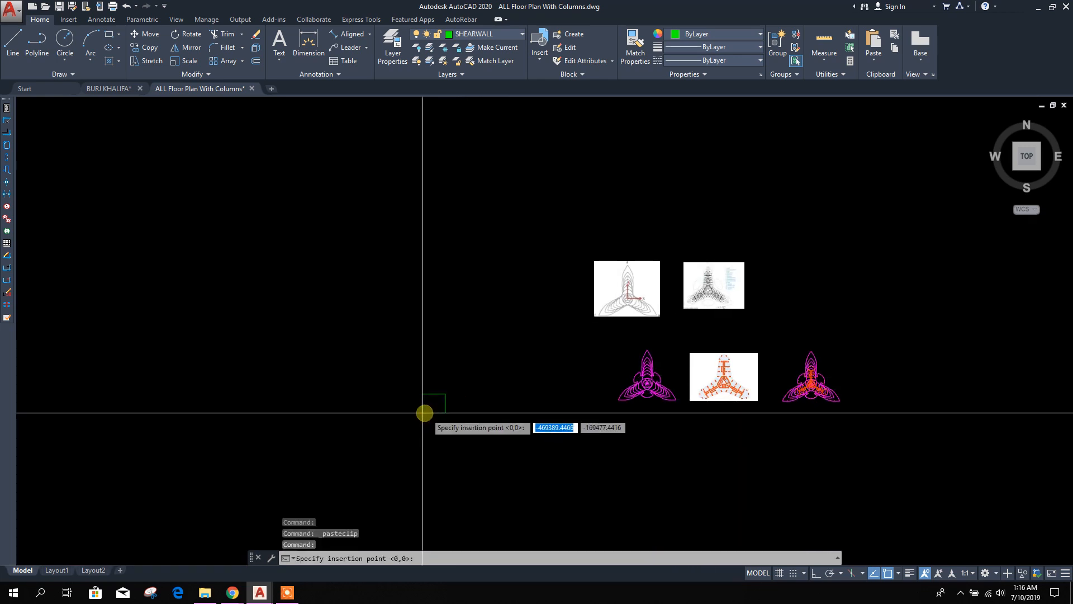
{"action": "middle_click_drag", "start_coordinate": [400, 411], "coordinate": [448, 379]}
{"action": "left_click", "coordinate": [399, 380]}
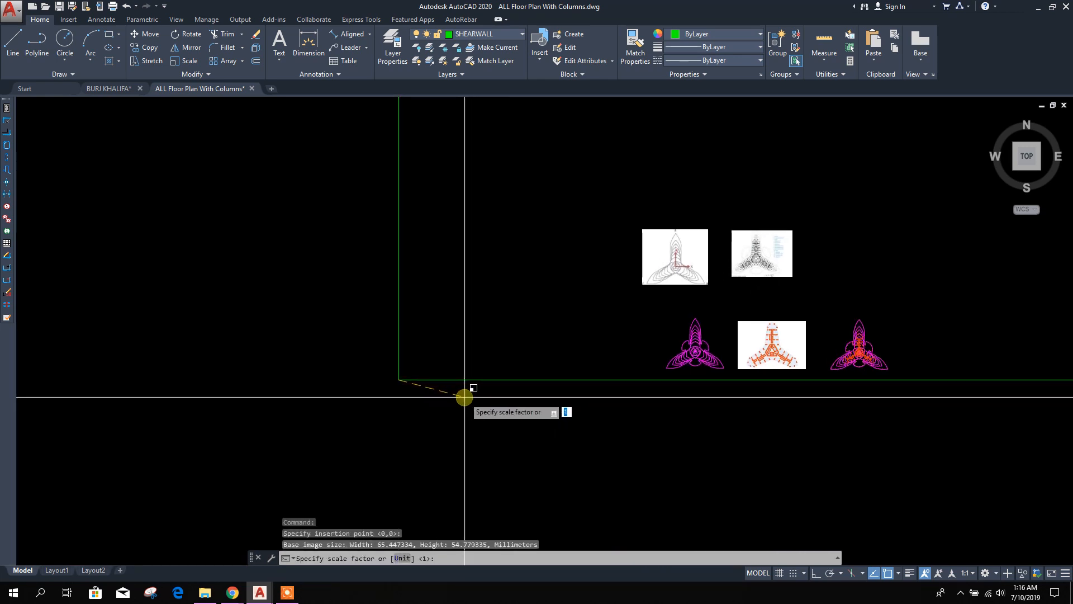
{"action": "key", "text": "Return"}
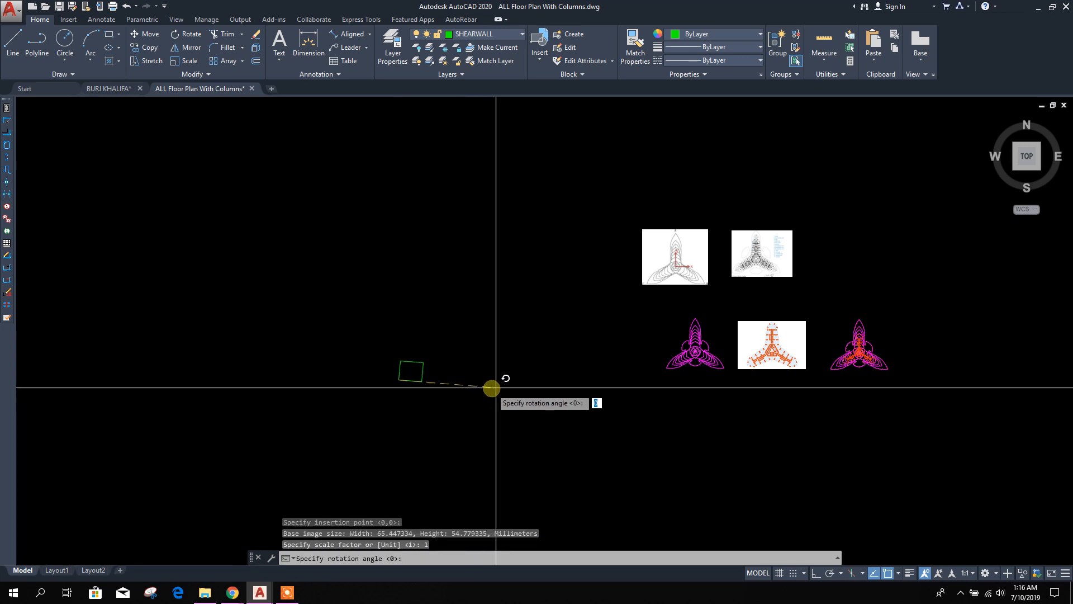
{"action": "left_click", "coordinate": [816, 573]}
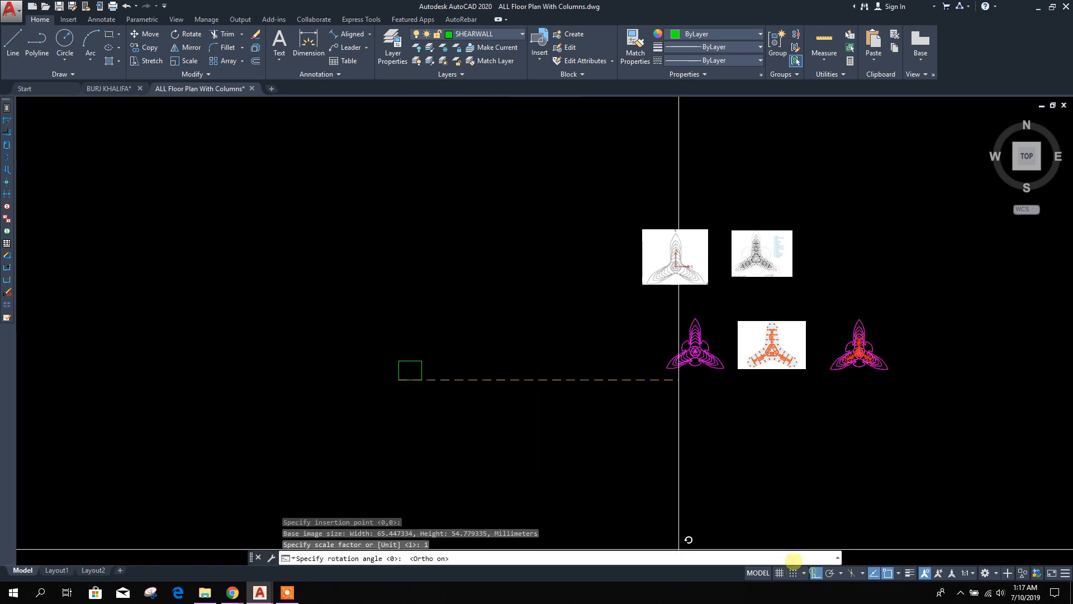
{"action": "left_click", "coordinate": [558, 398]}
Examine the pasted floor plan image, including its nested floor outlines and the wing tips A, B and C
{"action": "scroll", "coordinate": [443, 386], "scroll_direction": "up", "scroll_amount": 8}
{"action": "scroll", "coordinate": [474, 353], "scroll_direction": "up", "scroll_amount": 4}
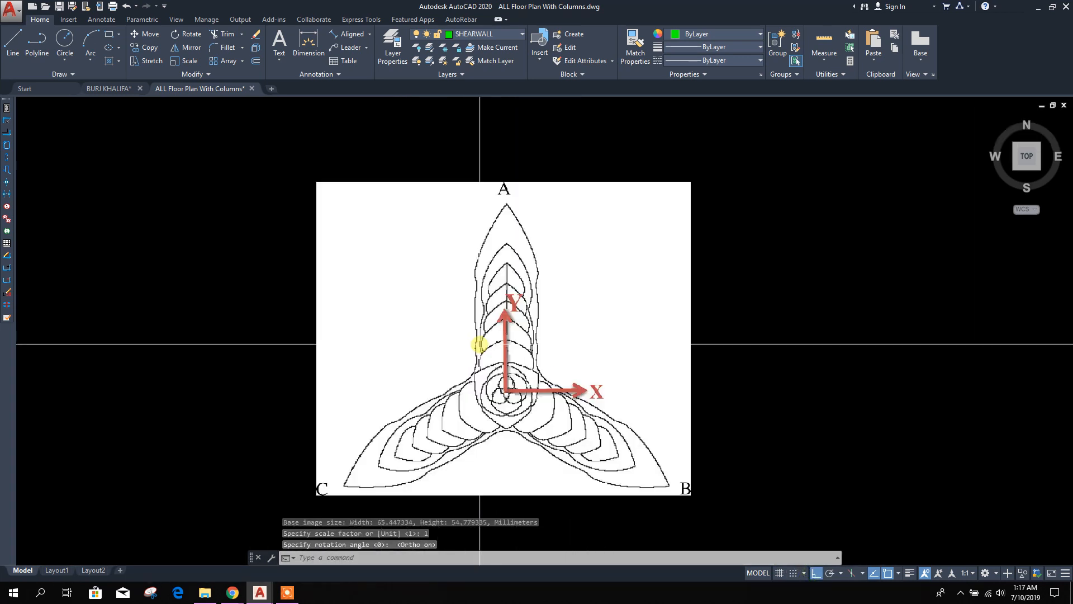
{"action": "middle_click_drag", "start_coordinate": [533, 426], "coordinate": [515, 360]}
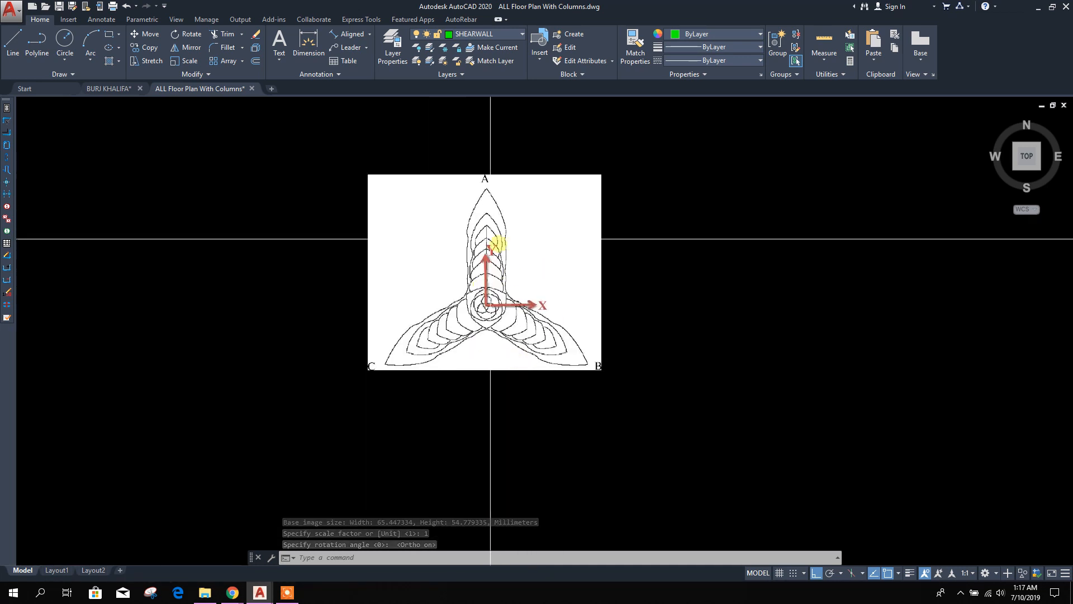
{"action": "scroll", "coordinate": [486, 220], "scroll_direction": "up", "scroll_amount": 4}
{"action": "scroll", "coordinate": [511, 363], "scroll_direction": "down", "scroll_amount": 4}
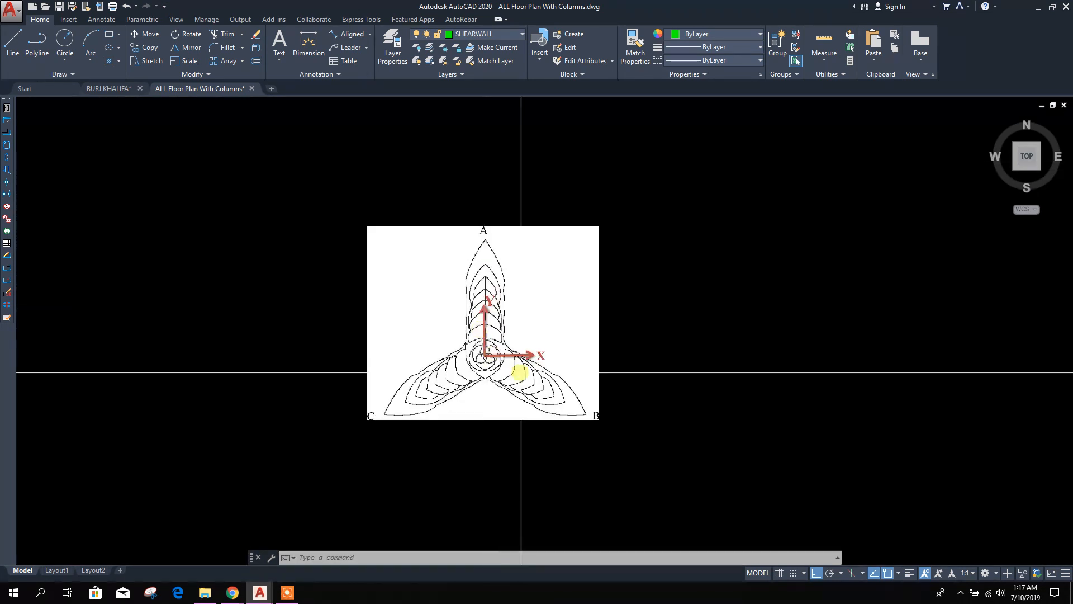
{"action": "middle_click_drag", "start_coordinate": [539, 284], "coordinate": [514, 319]}
{"action": "middle_click_drag", "start_coordinate": [451, 335], "coordinate": [511, 281]}
{"action": "scroll", "coordinate": [515, 234], "scroll_direction": "up", "scroll_amount": 3}
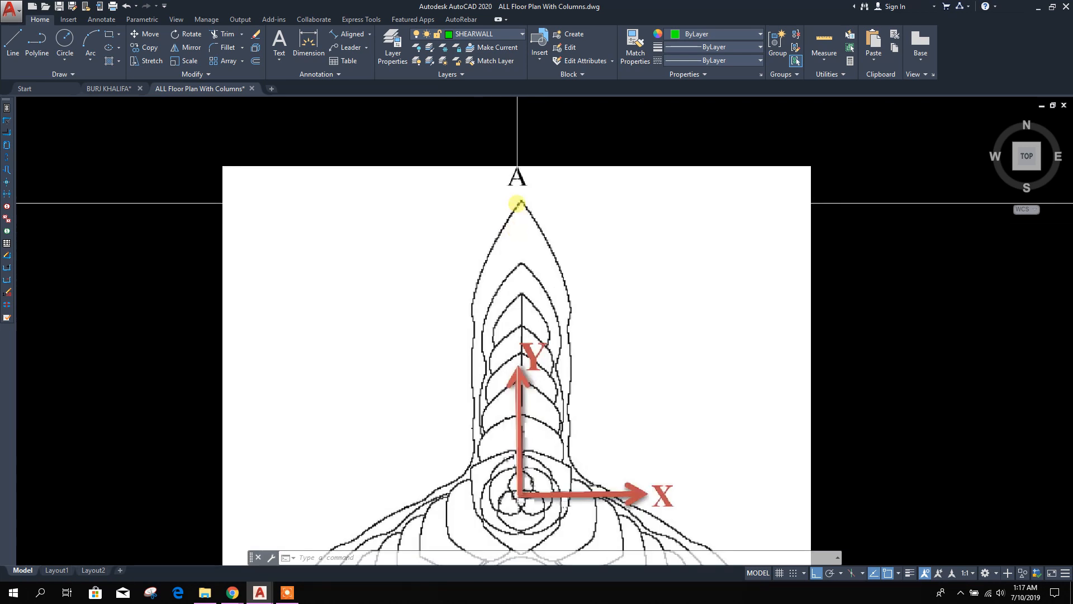
{"action": "scroll", "coordinate": [517, 202], "scroll_direction": "down", "scroll_amount": 2}
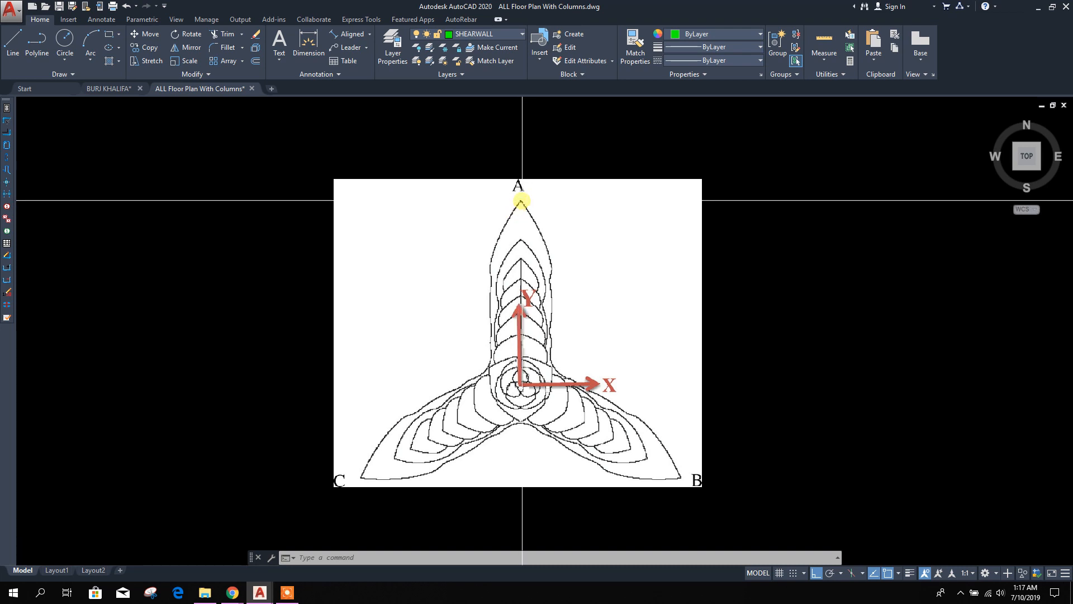
{"action": "scroll", "coordinate": [504, 335], "scroll_direction": "down", "scroll_amount": 2}
{"action": "scroll", "coordinate": [524, 362], "scroll_direction": "up", "scroll_amount": 2}
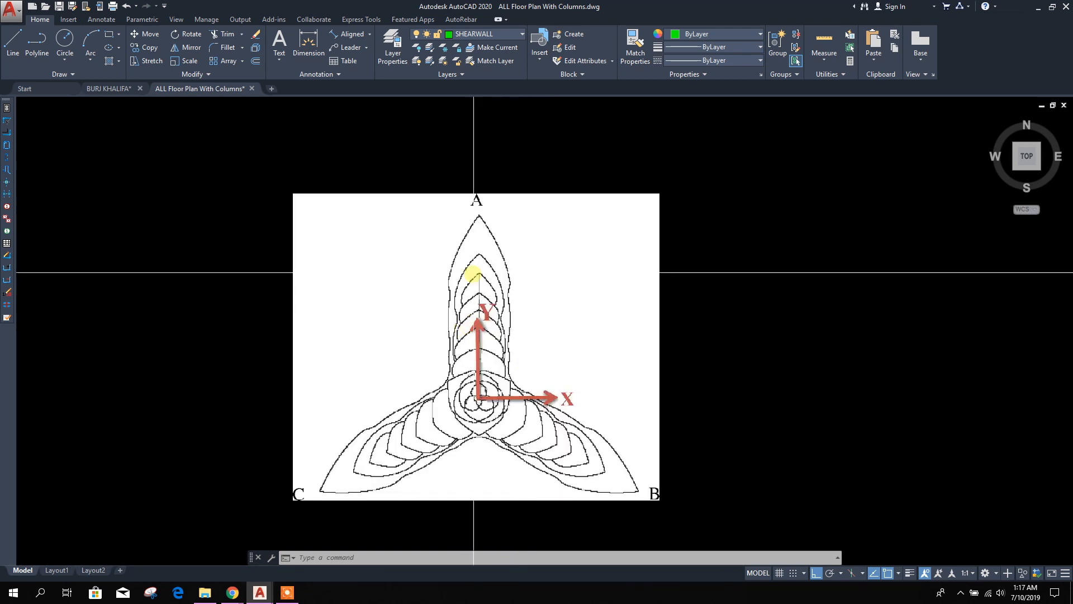
{"action": "scroll", "coordinate": [458, 286], "scroll_direction": "down", "scroll_amount": 2}
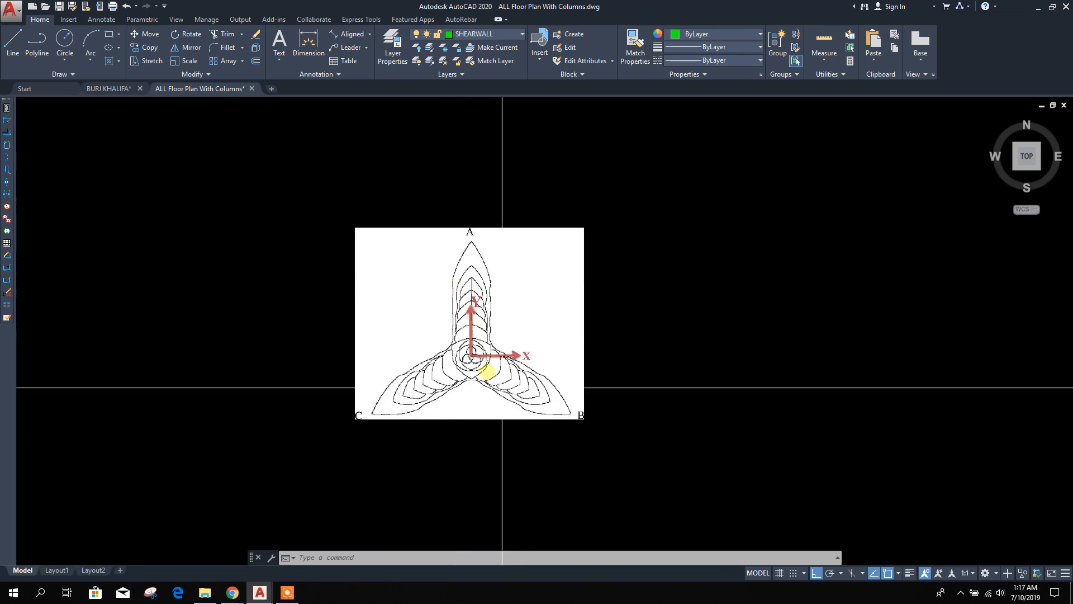
{"action": "left_click", "coordinate": [711, 477]}
{"action": "left_click", "coordinate": [649, 241]}
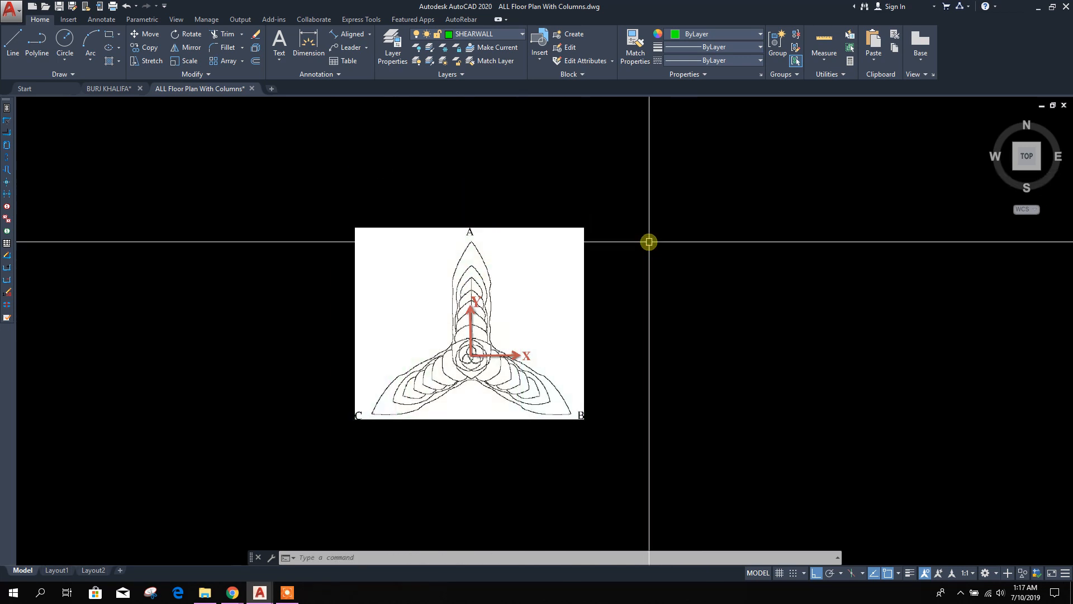
With Ortho off, draw a line about 56.85 mm long from wing tip C to wing tip A on the pasted image
{"action": "left_click", "coordinate": [13, 41]}
{"action": "scroll", "coordinate": [367, 416], "scroll_direction": "up", "scroll_amount": 4}
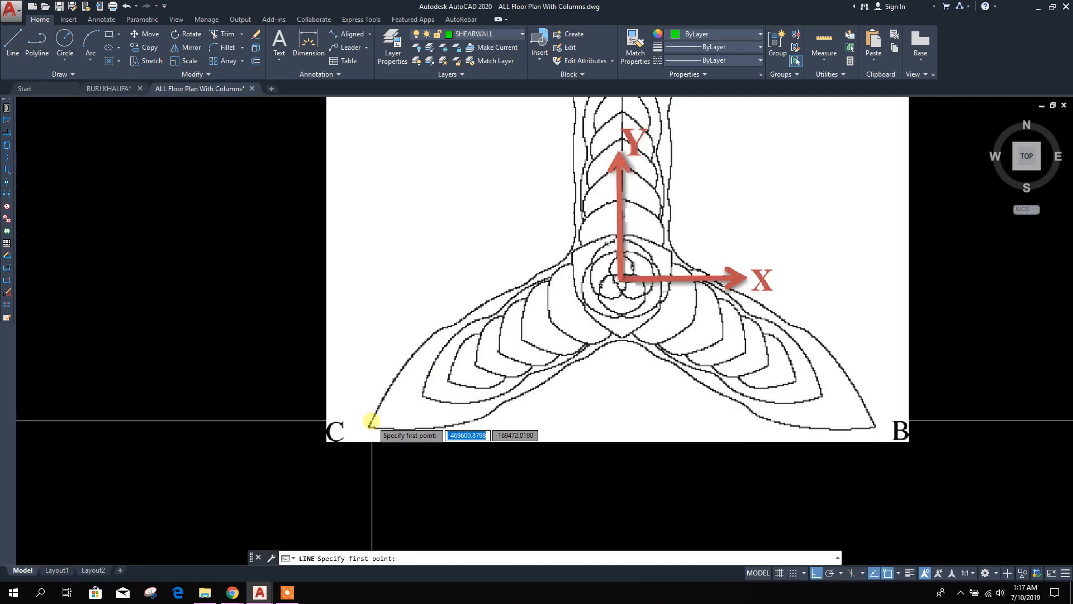
{"action": "left_click", "coordinate": [369, 426]}
{"action": "scroll", "coordinate": [461, 425], "scroll_direction": "down", "scroll_amount": 2}
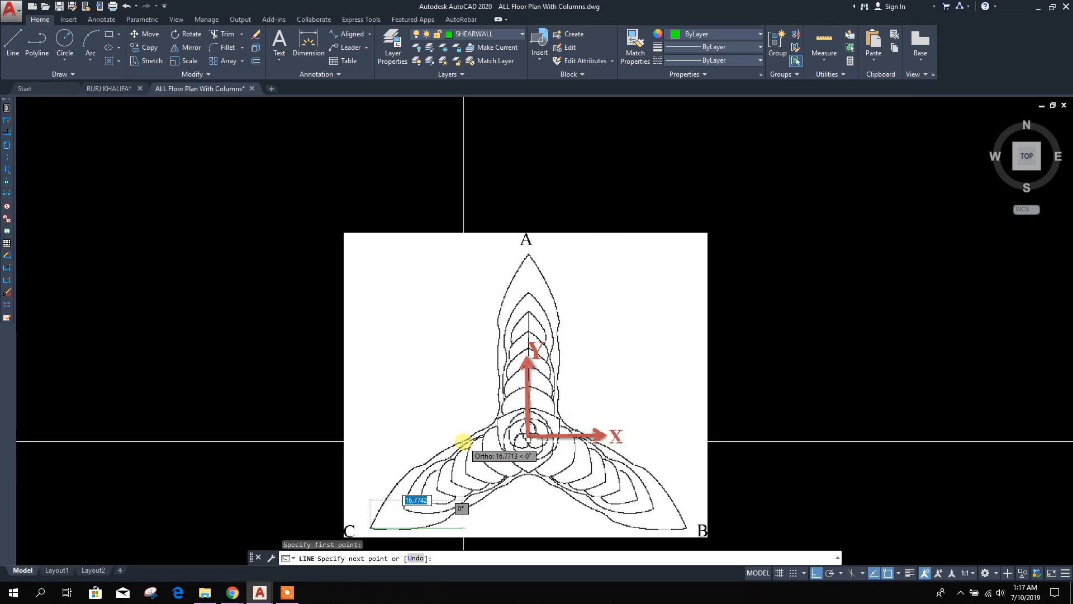
{"action": "left_click", "coordinate": [817, 574]}
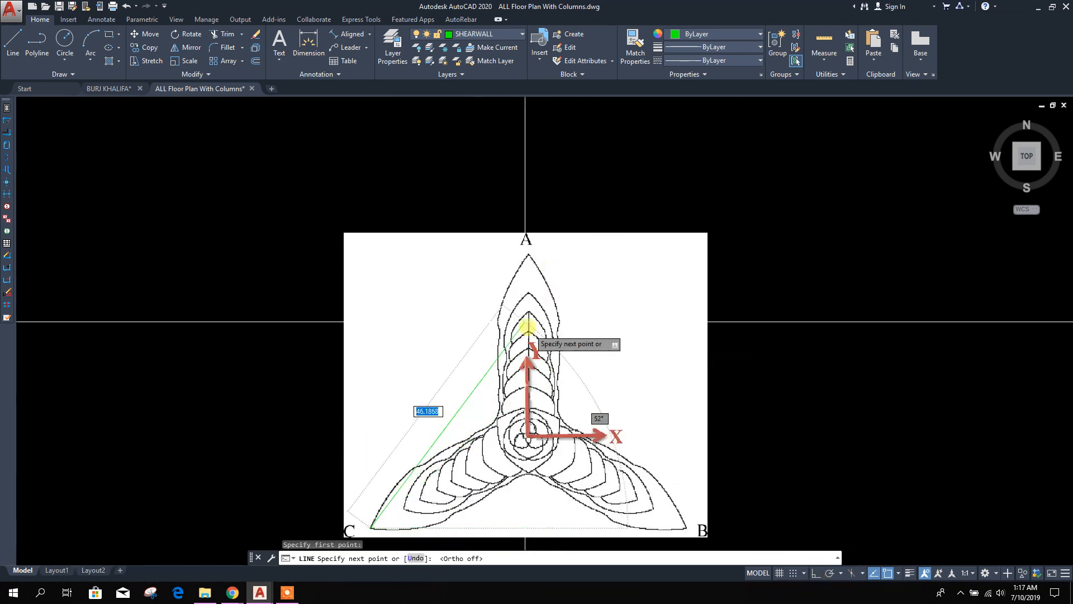
{"action": "scroll", "coordinate": [528, 256], "scroll_direction": "up", "scroll_amount": 4}
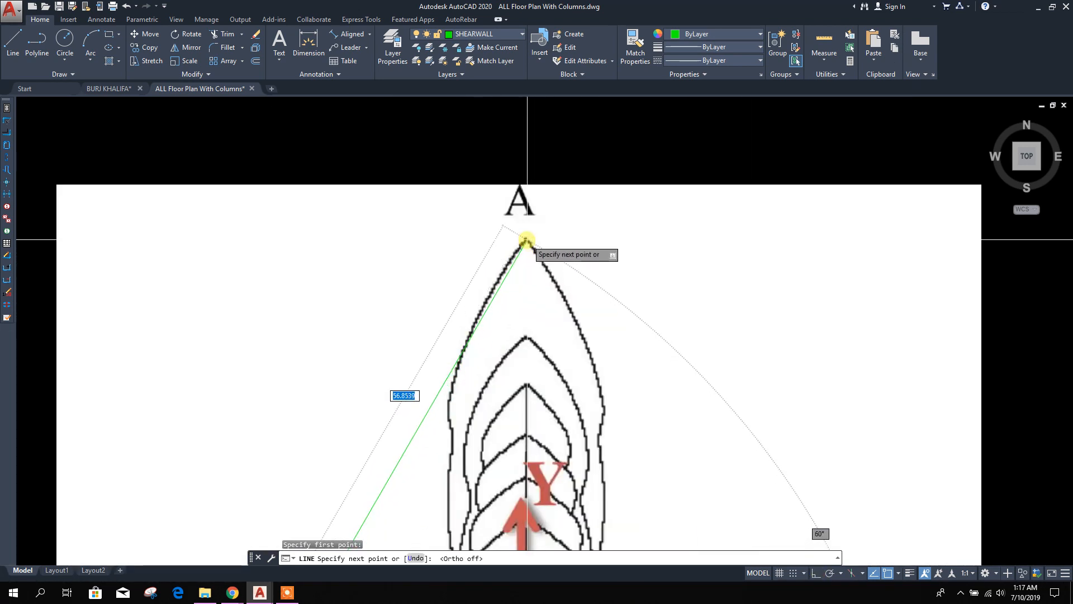
{"action": "left_click", "coordinate": [526, 240]}
{"action": "scroll", "coordinate": [551, 282], "scroll_direction": "down", "scroll_amount": 4}
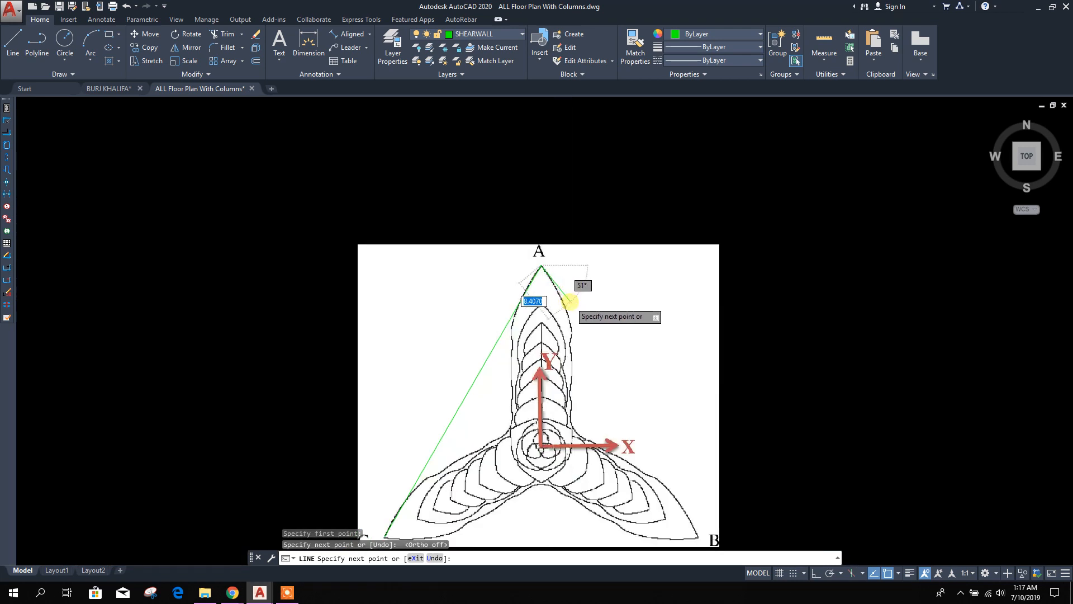
Add an aligned dimension to the line between tips C and A, placed well outside the image
{"action": "scroll", "coordinate": [551, 297], "scroll_direction": "down", "scroll_amount": 6}
{"action": "scroll", "coordinate": [546, 295], "scroll_direction": "up", "scroll_amount": 4}
{"action": "left_click", "coordinate": [349, 35]}
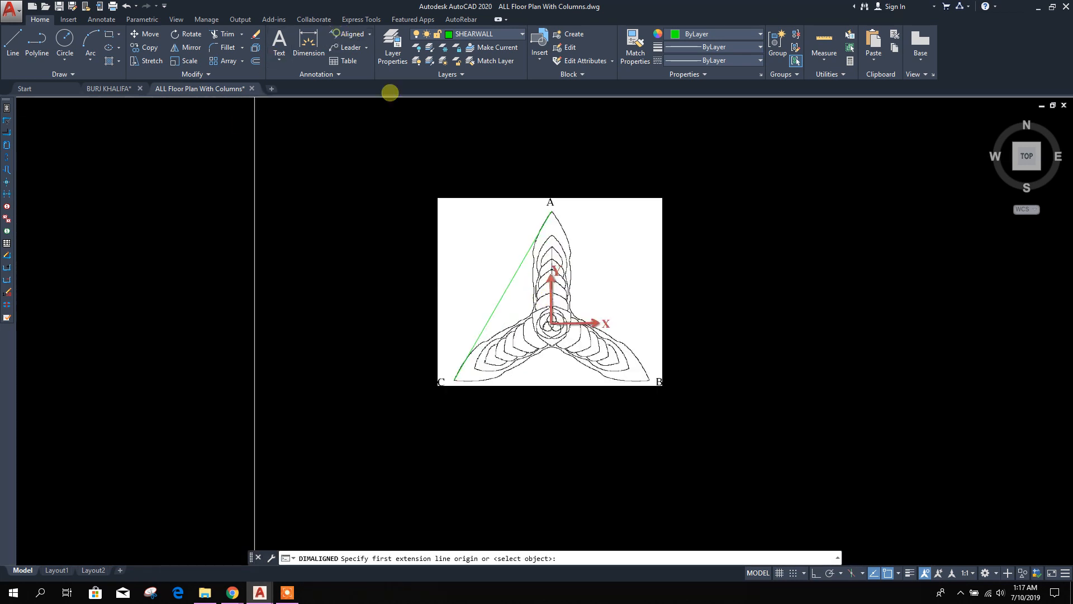
{"action": "key", "text": "Return"}
{"action": "left_click", "coordinate": [509, 288]}
{"action": "left_click", "coordinate": [334, 219]}
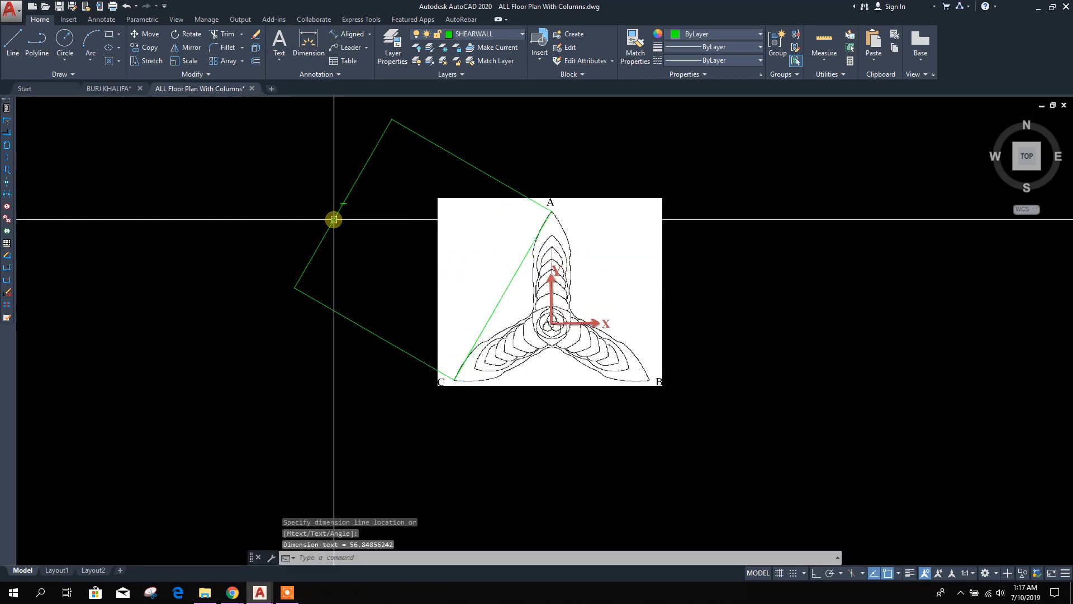
Read the text of the aligned dimension on the line between tips C and A
{"action": "scroll", "coordinate": [333, 219], "scroll_direction": "up", "scroll_amount": 8}
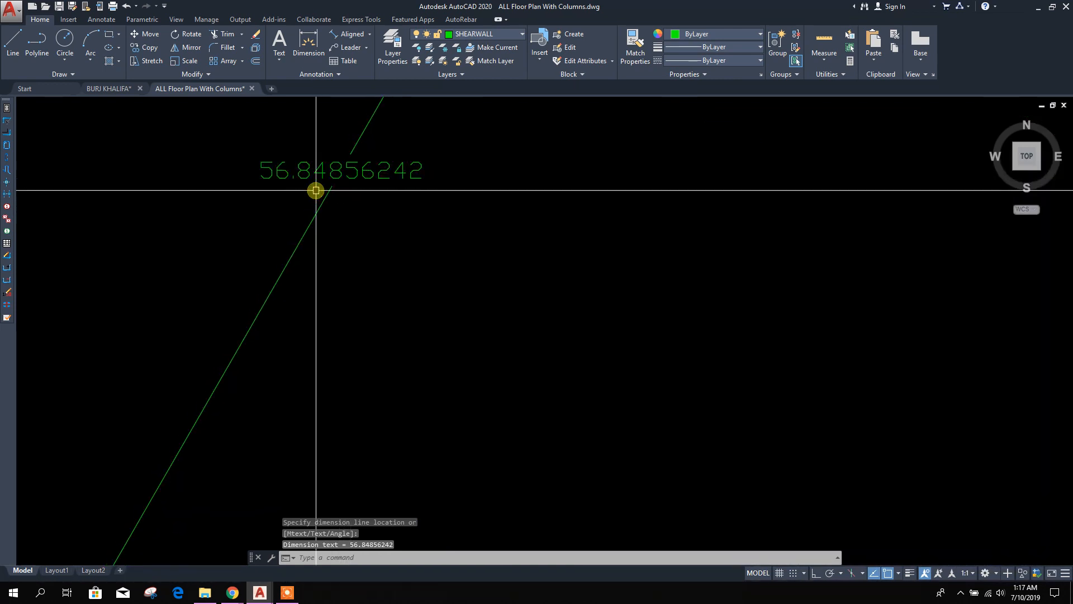
{"action": "scroll", "coordinate": [338, 175], "scroll_direction": "up", "scroll_amount": 2}
{"action": "scroll", "coordinate": [376, 233], "scroll_direction": "down", "scroll_amount": 10}
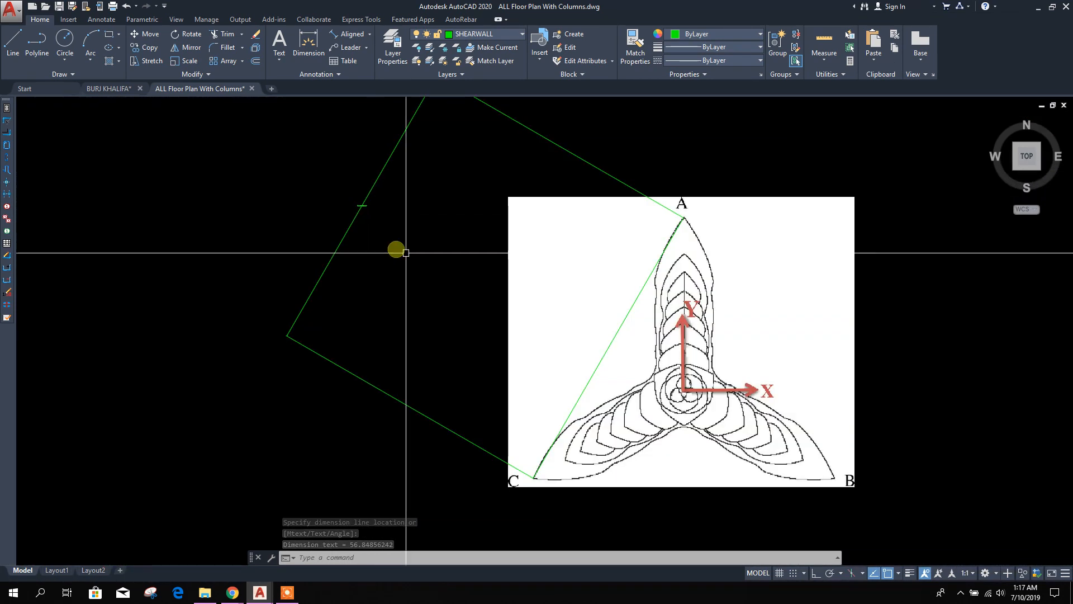
{"action": "middle_click_drag", "start_coordinate": [607, 325], "coordinate": [525, 317]}
{"action": "scroll", "coordinate": [525, 317], "scroll_direction": "down", "scroll_amount": 5}
{"action": "key", "text": "Escape"}
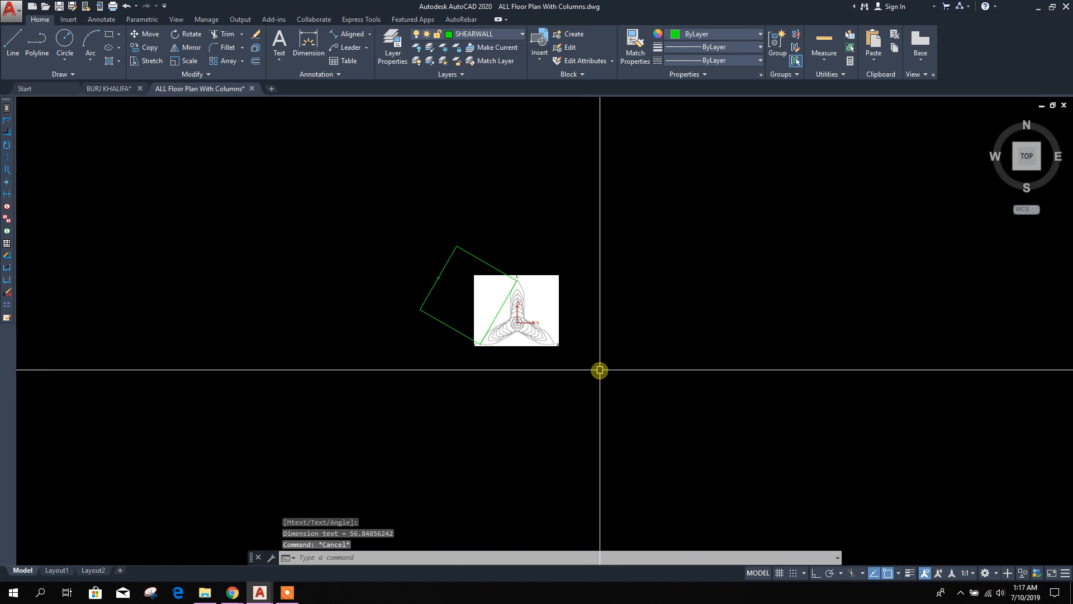
{"action": "scroll", "coordinate": [510, 328], "scroll_direction": "up", "scroll_amount": 5}
{"action": "scroll", "coordinate": [247, 209], "scroll_direction": "up", "scroll_amount": 6}
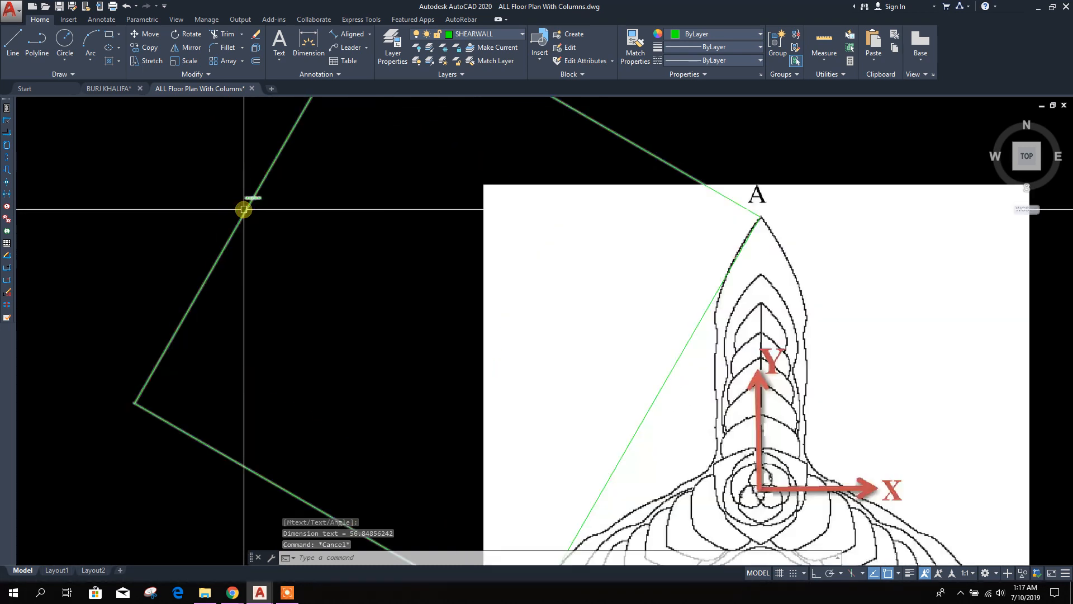
{"action": "scroll", "coordinate": [249, 204], "scroll_direction": "up", "scroll_amount": 5}
{"action": "mouse_move", "coordinate": [250, 177]}
{"action": "middle_mouse_down"}
{"action": "mouse_move", "coordinate": [383, 287]}
{"action": "mouse_move", "coordinate": [362, 281]}
{"action": "middle_mouse_up"}
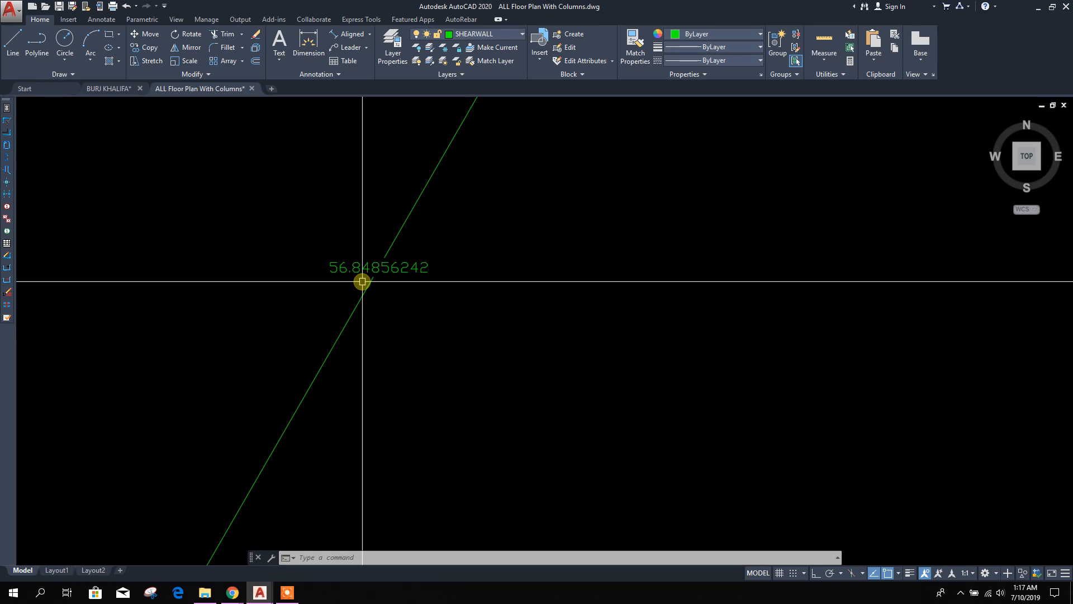
Switch to Calculator, enter 162 as the dividend, and move its window clear of the dimension text in the drawing
{"action": "left_click", "coordinate": [41, 592]}
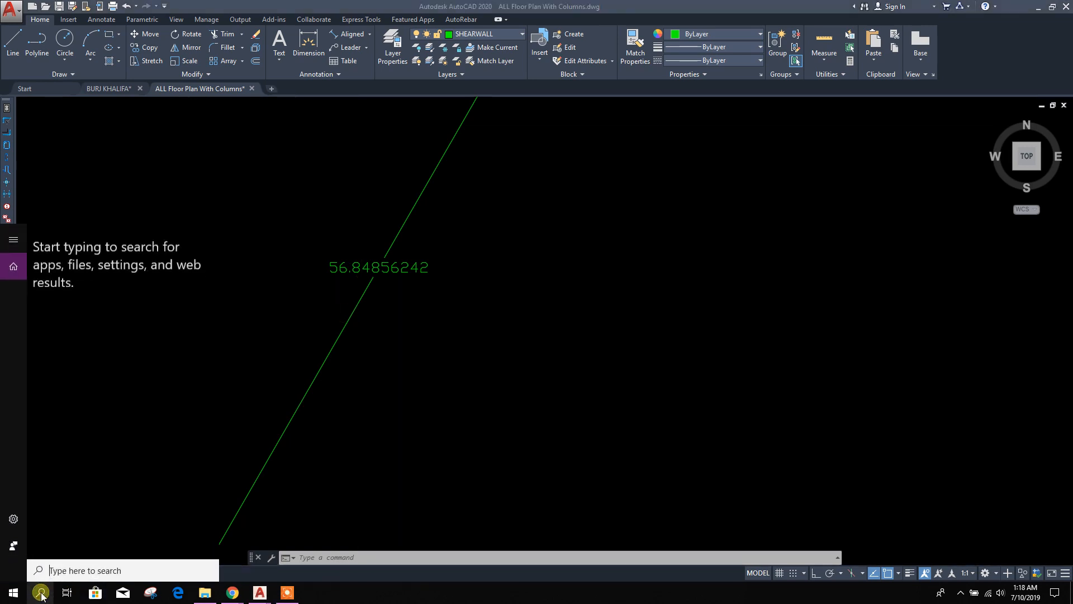
{"action": "type", "text": "cal"}
{"action": "left_click", "coordinate": [145, 299]}
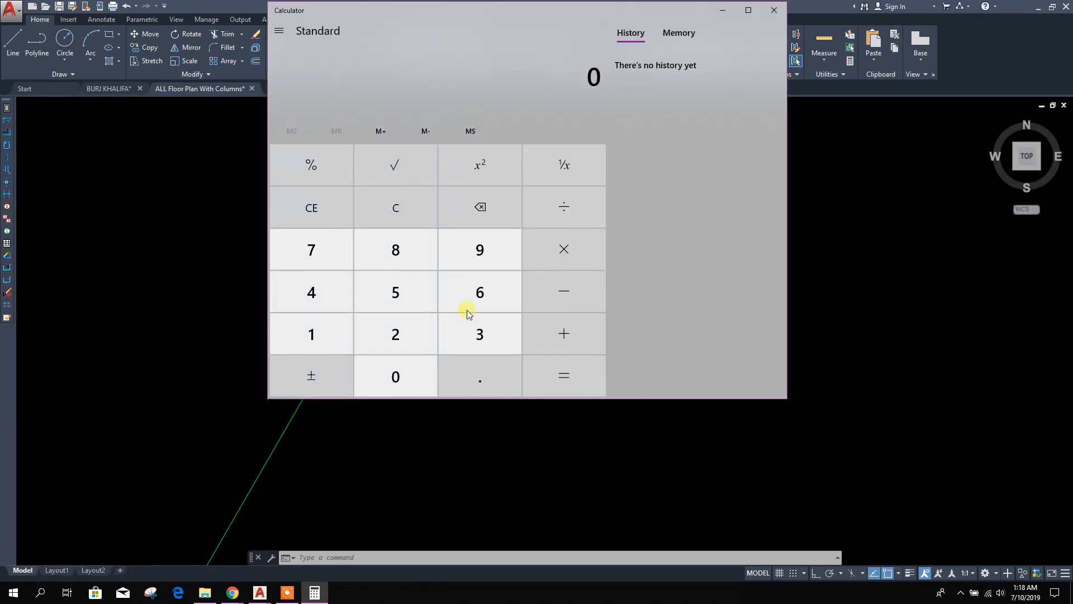
{"action": "left_click", "coordinate": [318, 294]}
{"action": "left_click", "coordinate": [329, 211]}
{"action": "left_click", "coordinate": [307, 339]}
{"action": "left_click", "coordinate": [449, 309]}
{"action": "left_click", "coordinate": [421, 321]}
{"action": "left_click", "coordinate": [564, 216]}
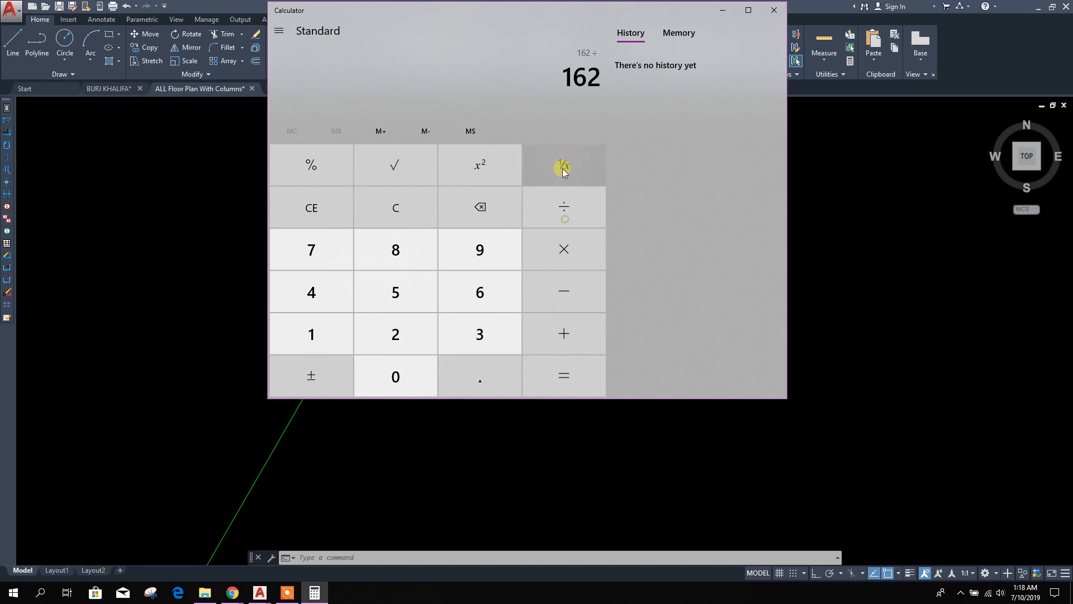
{"action": "left_click_drag", "start_coordinate": [540, 14], "coordinate": [752, 112]}
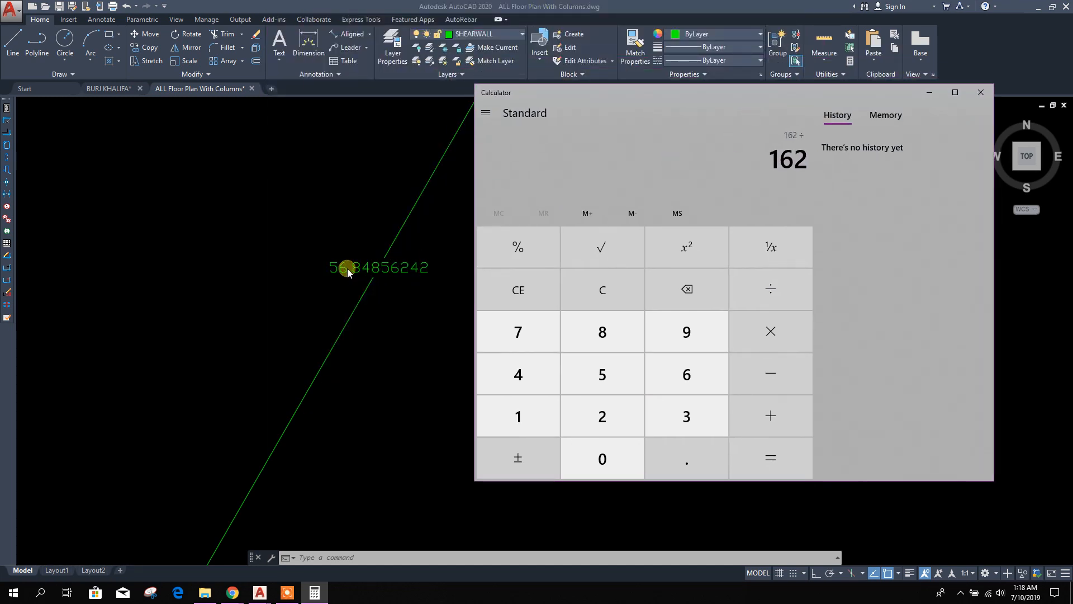
Complete the division of 162 by 56.848 to get the scale factor, and minimize the calculator
{"action": "left_click", "coordinate": [597, 372]}
{"action": "left_click", "coordinate": [685, 374]}
{"action": "left_click", "coordinate": [679, 464]}
{"action": "left_click", "coordinate": [607, 336]}
{"action": "left_click", "coordinate": [518, 374]}
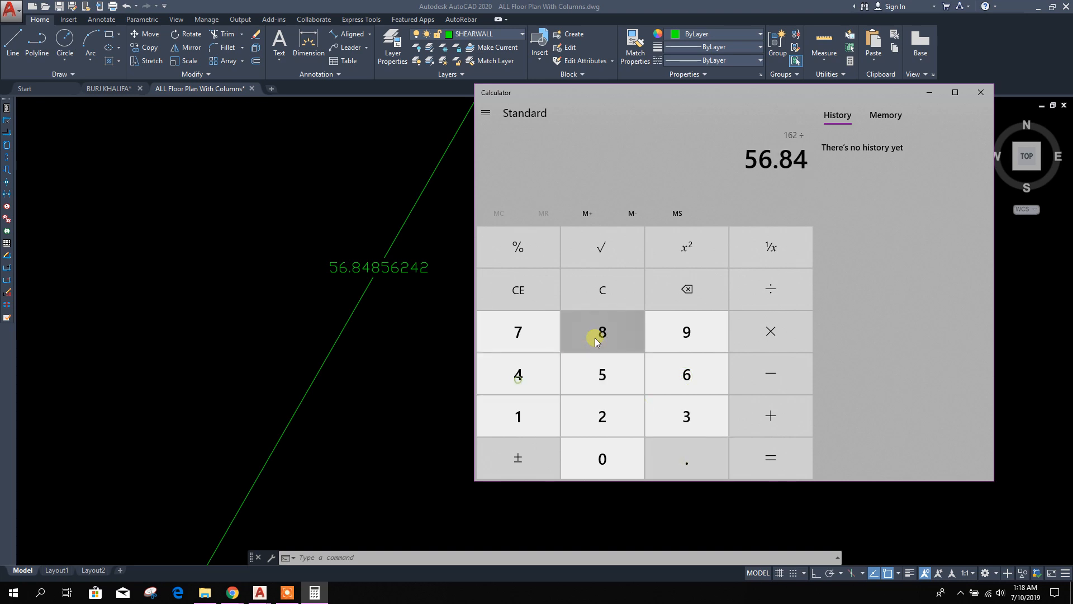
{"action": "left_click", "coordinate": [603, 332]}
{"action": "left_click", "coordinate": [753, 457]}
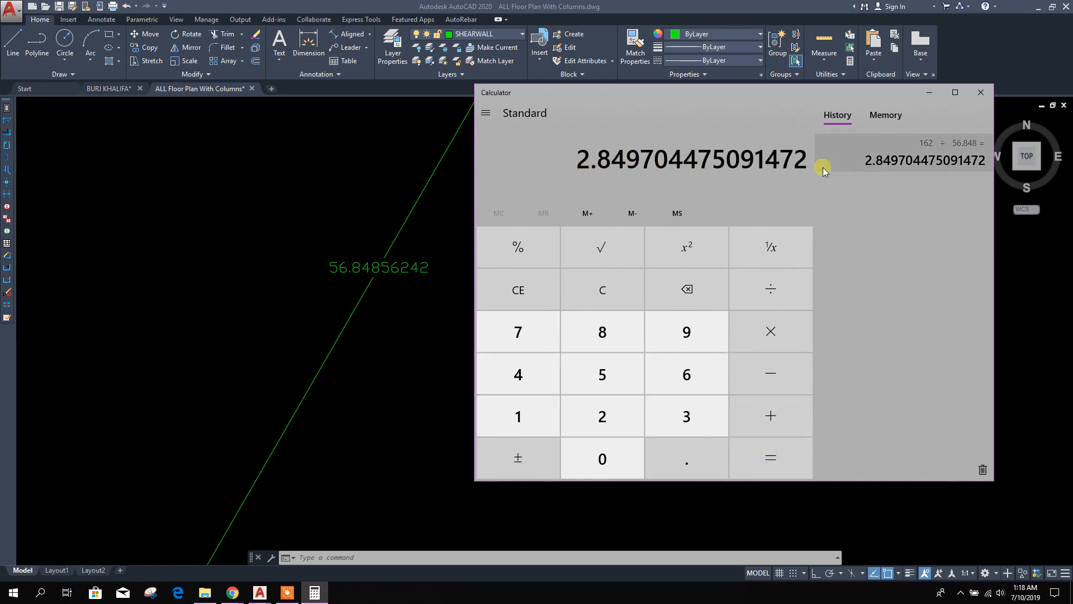
{"action": "left_click", "coordinate": [772, 413]}
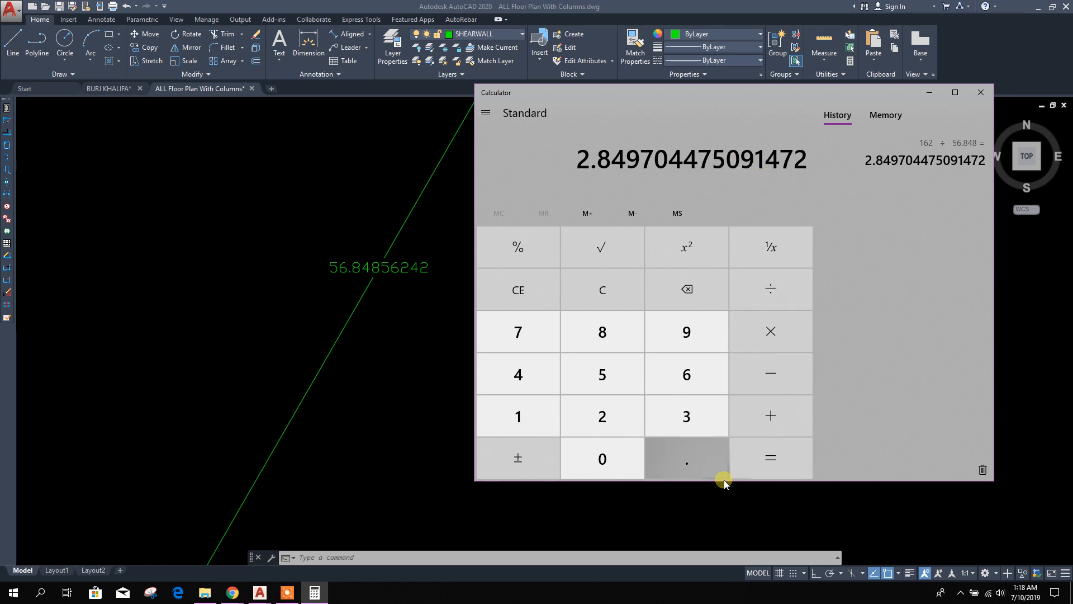
{"action": "left_click", "coordinate": [929, 93]}
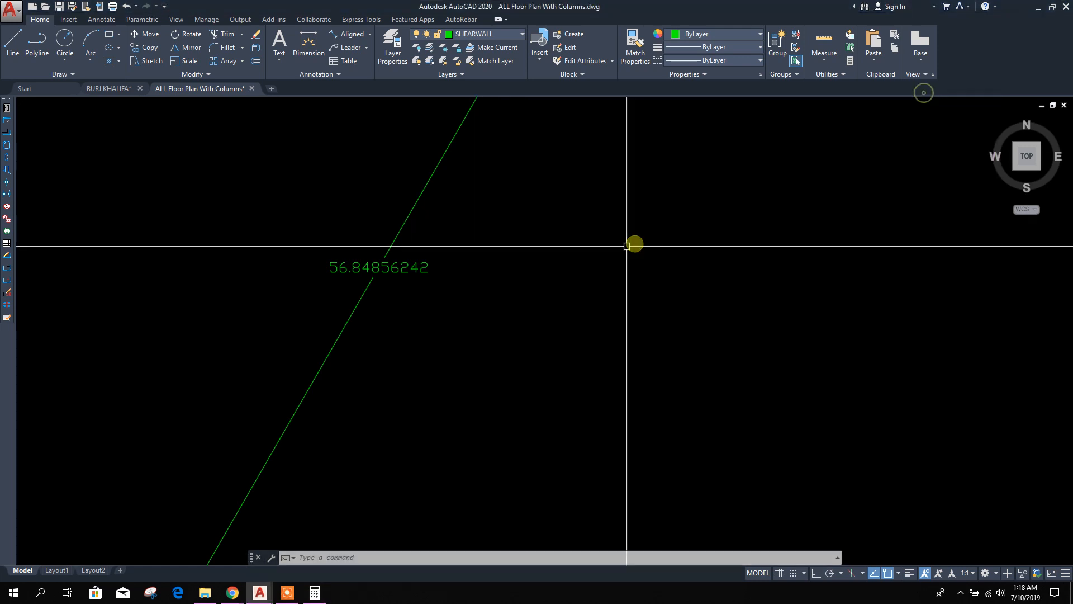
Scale the floor plan image, the C–A line and its dimension by 2.849704475091472 about the plan's centre
{"action": "scroll", "coordinate": [491, 318], "scroll_direction": "down", "scroll_amount": 10}
{"action": "left_click", "coordinate": [711, 446]}
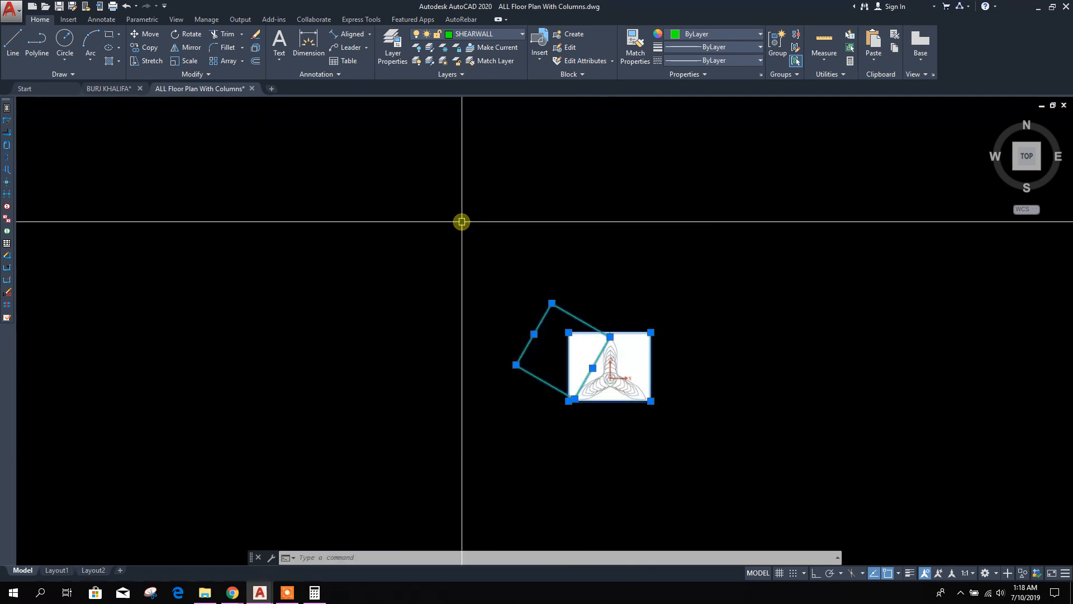
{"action": "left_click", "coordinate": [460, 221]}
{"action": "scroll", "coordinate": [623, 420], "scroll_direction": "up", "scroll_amount": 4}
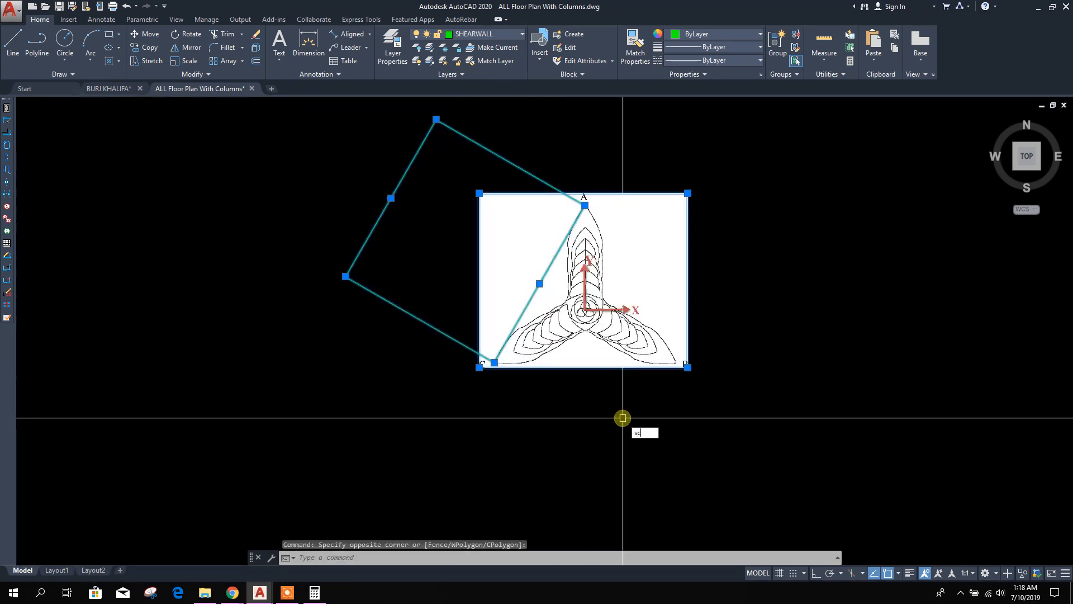
{"action": "key", "text": "Return"}
{"action": "left_click", "coordinate": [584, 310]}
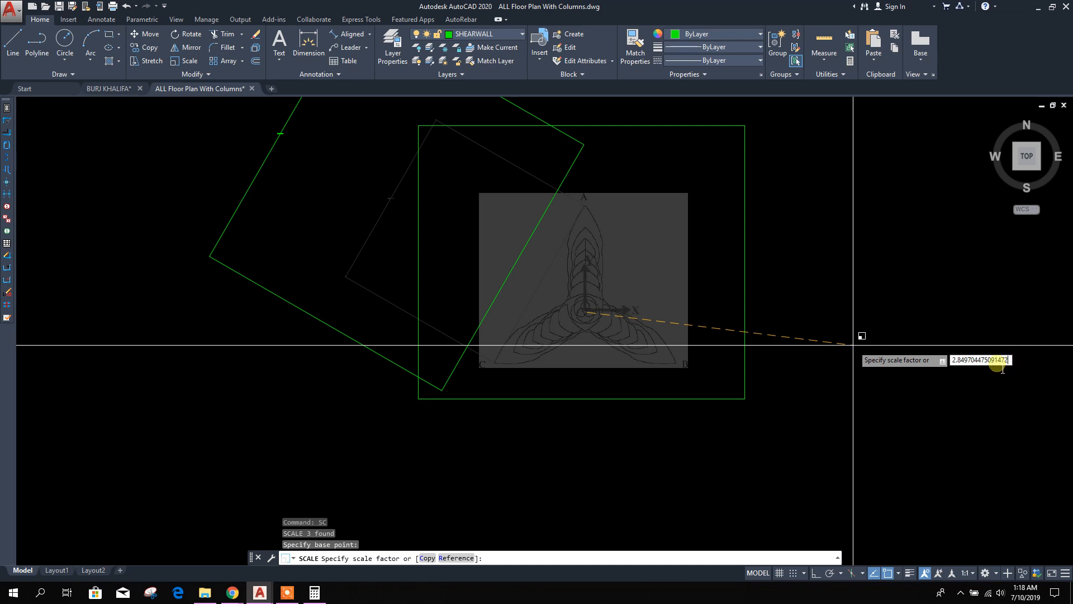
{"action": "key", "text": "Return"}
Check the scaled aligned dimension between tips C and A, and delete that dimension
{"action": "scroll", "coordinate": [633, 359], "scroll_direction": "down", "scroll_amount": 5}
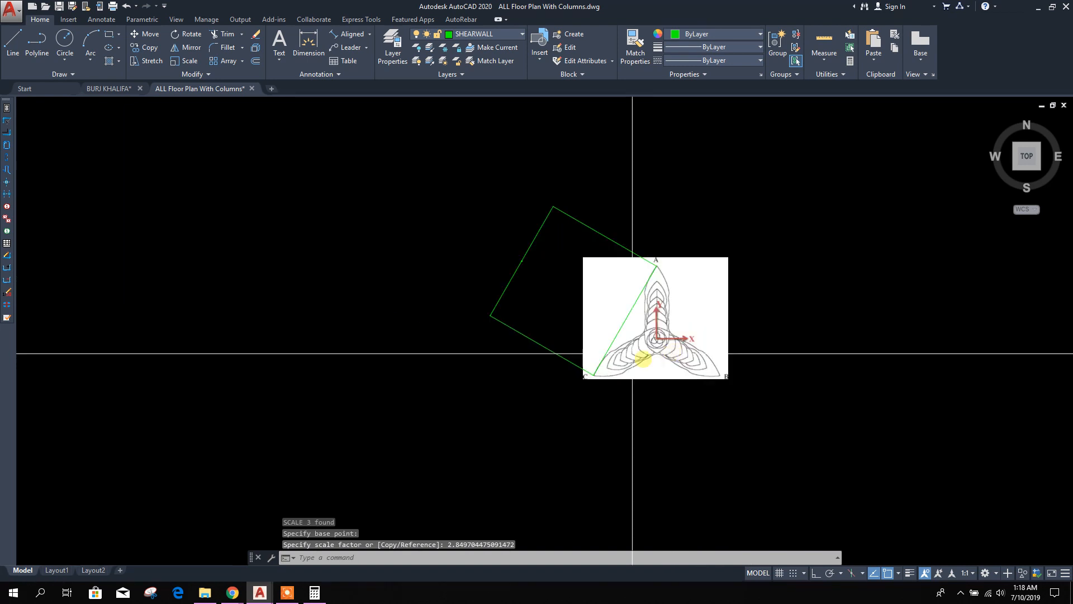
{"action": "scroll", "coordinate": [589, 271], "scroll_direction": "up", "scroll_amount": 10}
{"action": "scroll", "coordinate": [561, 278], "scroll_direction": "up", "scroll_amount": 6}
{"action": "scroll", "coordinate": [594, 313], "scroll_direction": "down", "scroll_amount": 2}
{"action": "scroll", "coordinate": [548, 303], "scroll_direction": "down", "scroll_amount": 6}
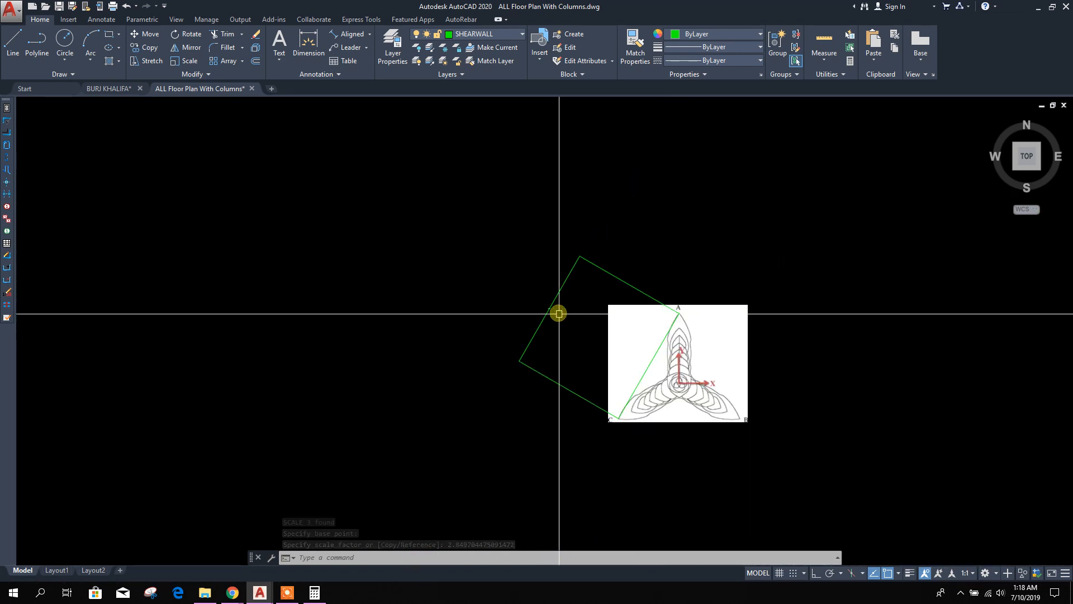
{"action": "left_click", "coordinate": [515, 255]}
{"action": "key", "text": "Delete"}
Trace one side of wing A's outer outline on the image with connected line segments, from near the core up to tip A
{"action": "scroll", "coordinate": [652, 324], "scroll_direction": "up", "scroll_amount": 1}
{"action": "scroll", "coordinate": [627, 287], "scroll_direction": "down", "scroll_amount": 6}
{"action": "scroll", "coordinate": [567, 274], "scroll_direction": "up", "scroll_amount": 4}
{"action": "scroll", "coordinate": [576, 288], "scroll_direction": "up", "scroll_amount": 4}
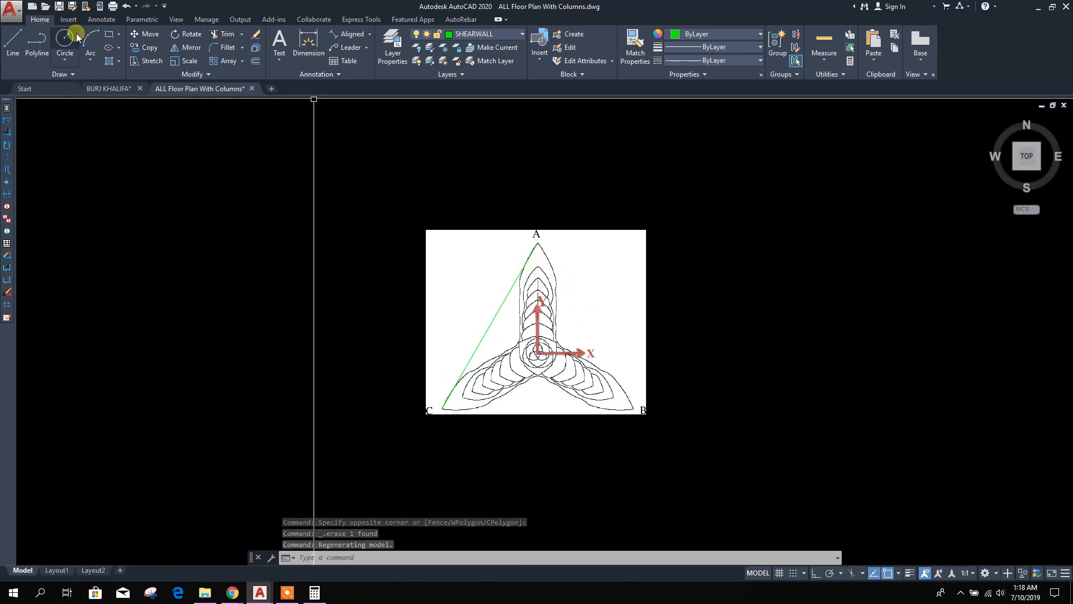
{"action": "left_click", "coordinate": [13, 42]}
{"action": "scroll", "coordinate": [515, 283], "scroll_direction": "up", "scroll_amount": 4}
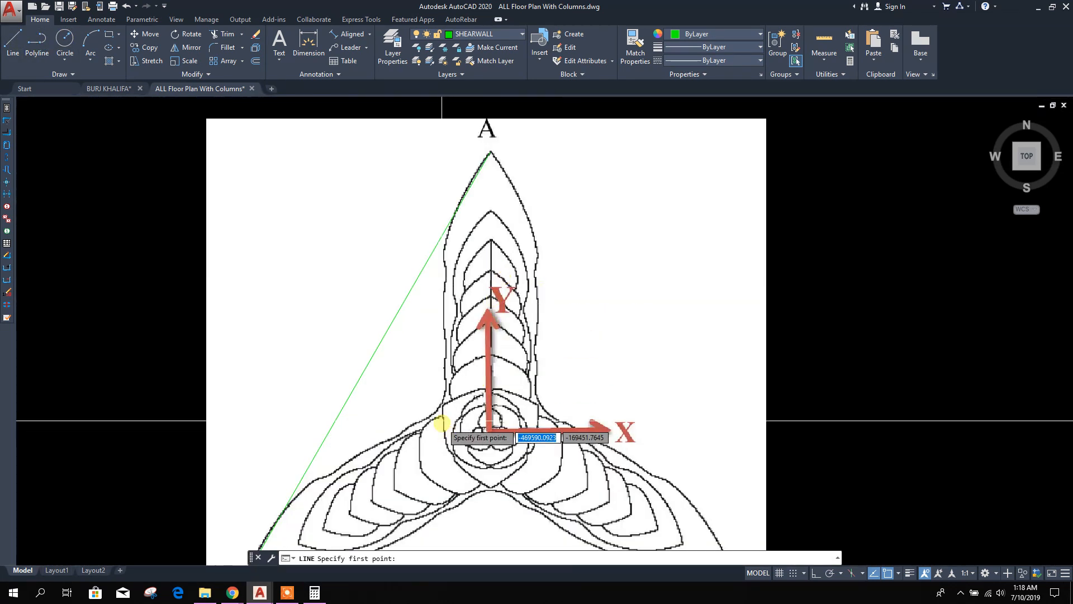
{"action": "scroll", "coordinate": [444, 386], "scroll_direction": "up", "scroll_amount": 1}
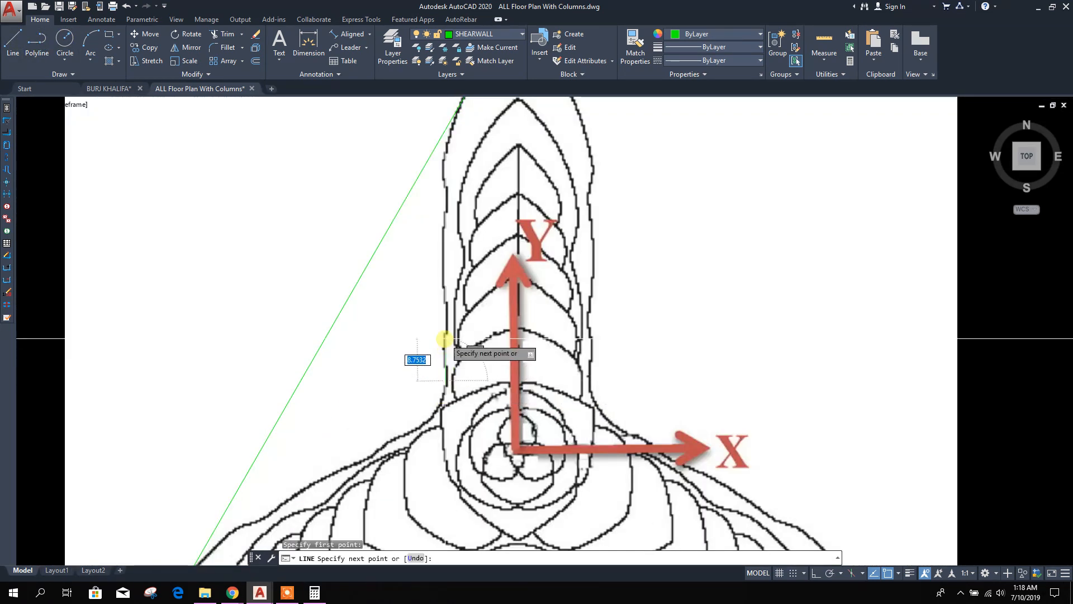
{"action": "left_click", "coordinate": [445, 339]}
{"action": "left_click", "coordinate": [449, 288]}
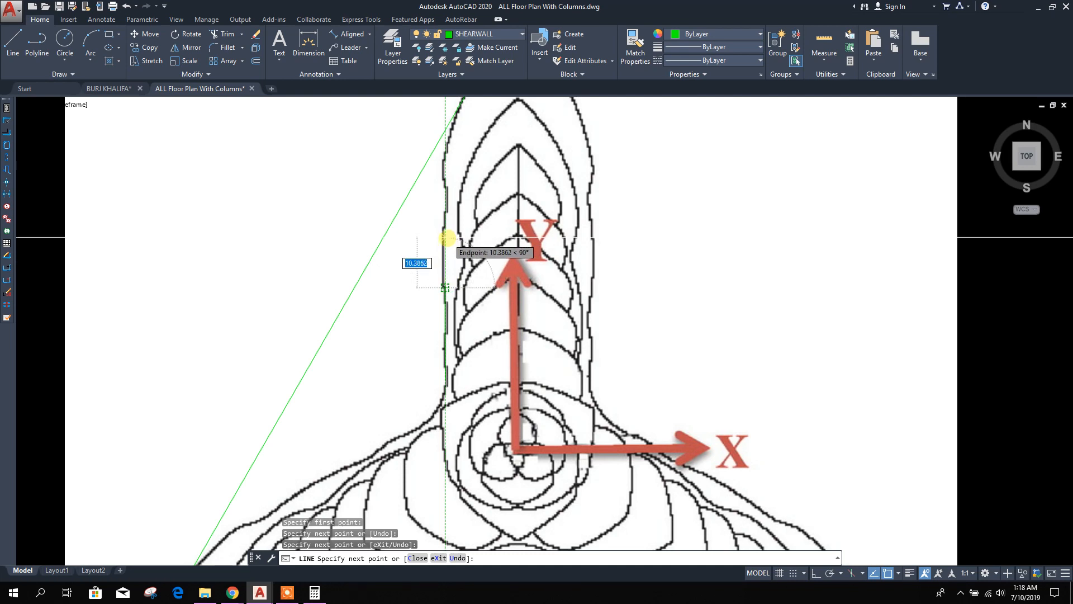
{"action": "left_click", "coordinate": [445, 164]}
{"action": "middle_click_drag", "start_coordinate": [456, 117], "coordinate": [448, 200]}
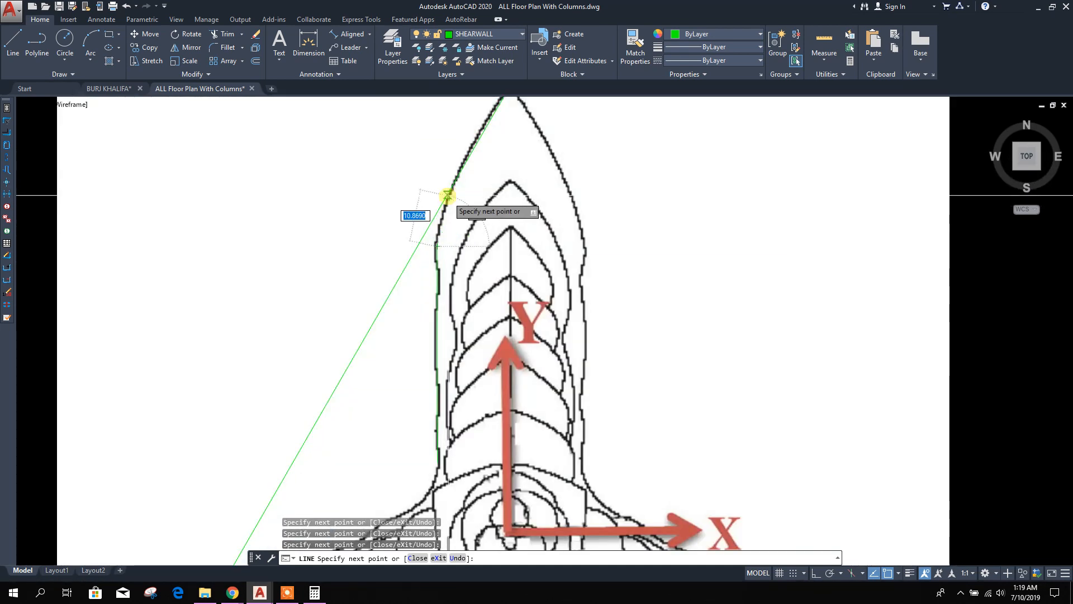
{"action": "middle_click_drag", "start_coordinate": [485, 138], "coordinate": [472, 222]}
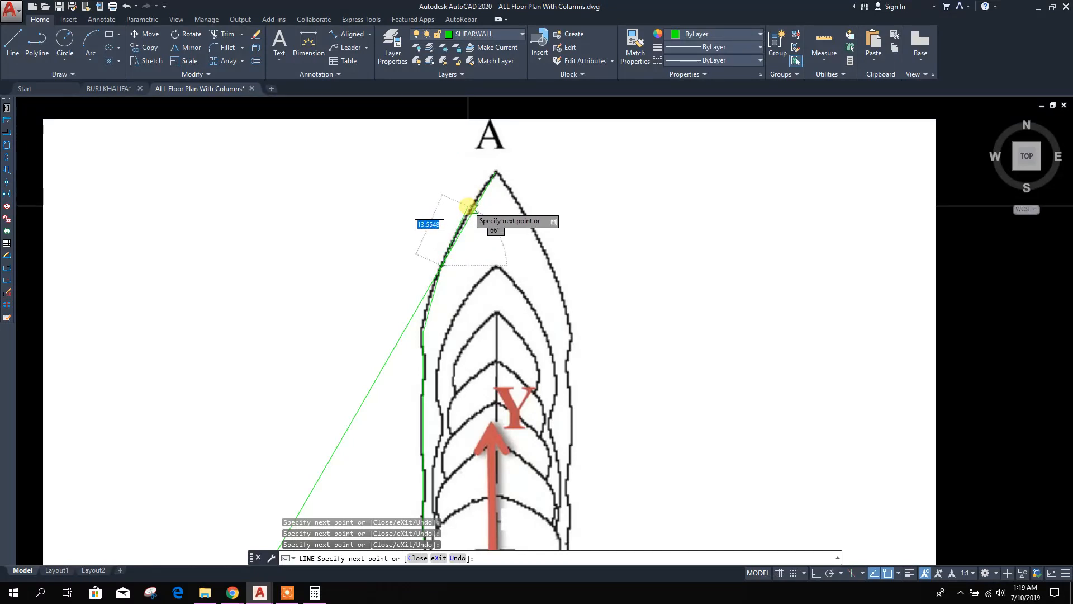
{"action": "scroll", "coordinate": [494, 174], "scroll_direction": "down", "scroll_amount": 6}
{"action": "scroll", "coordinate": [515, 227], "scroll_direction": "up", "scroll_amount": 3}
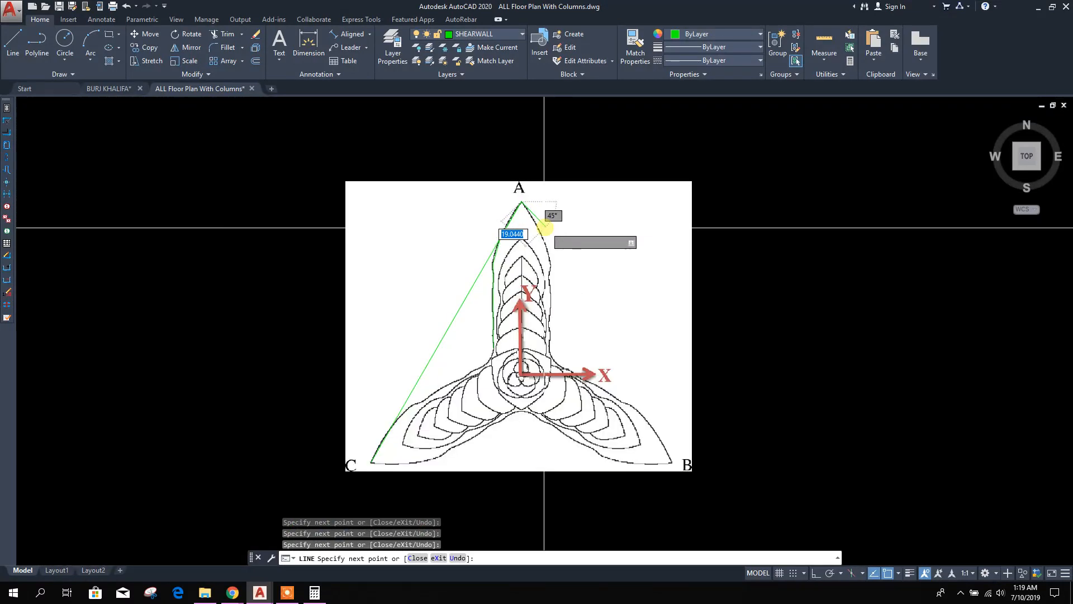
{"action": "key", "text": "Escape"}
Examine the other reference images in the drawing, including the all-floor outline image and the typical hotel floor plan
{"action": "scroll", "coordinate": [464, 292], "scroll_direction": "down", "scroll_amount": 6}
{"action": "scroll", "coordinate": [656, 318], "scroll_direction": "up", "scroll_amount": 6}
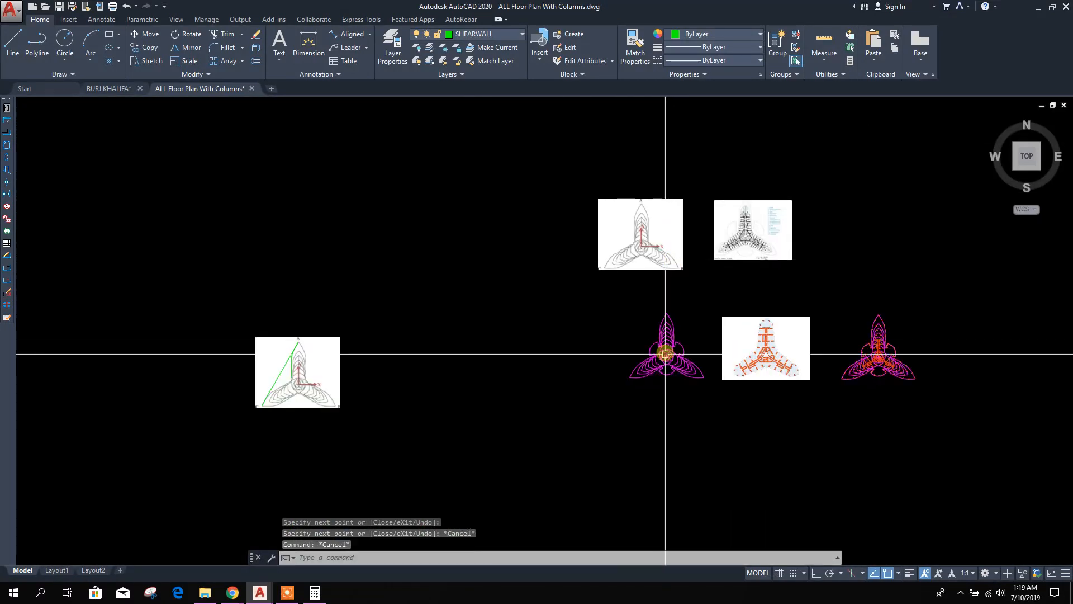
{"action": "scroll", "coordinate": [649, 218], "scroll_direction": "up", "scroll_amount": 3}
{"action": "scroll", "coordinate": [696, 355], "scroll_direction": "down", "scroll_amount": 5}
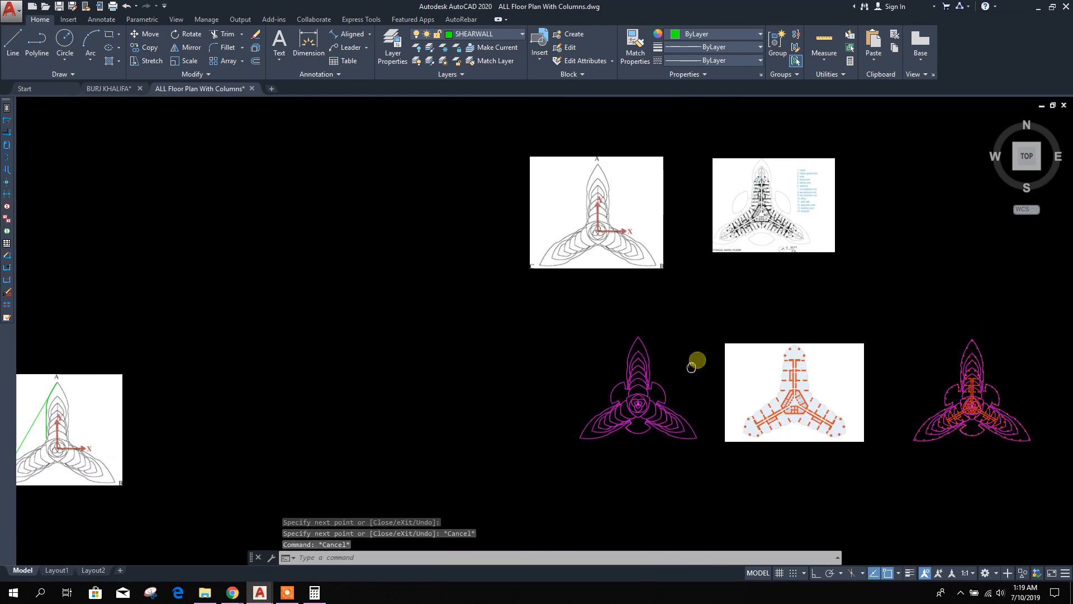
{"action": "scroll", "coordinate": [725, 320], "scroll_direction": "up", "scroll_amount": 6}
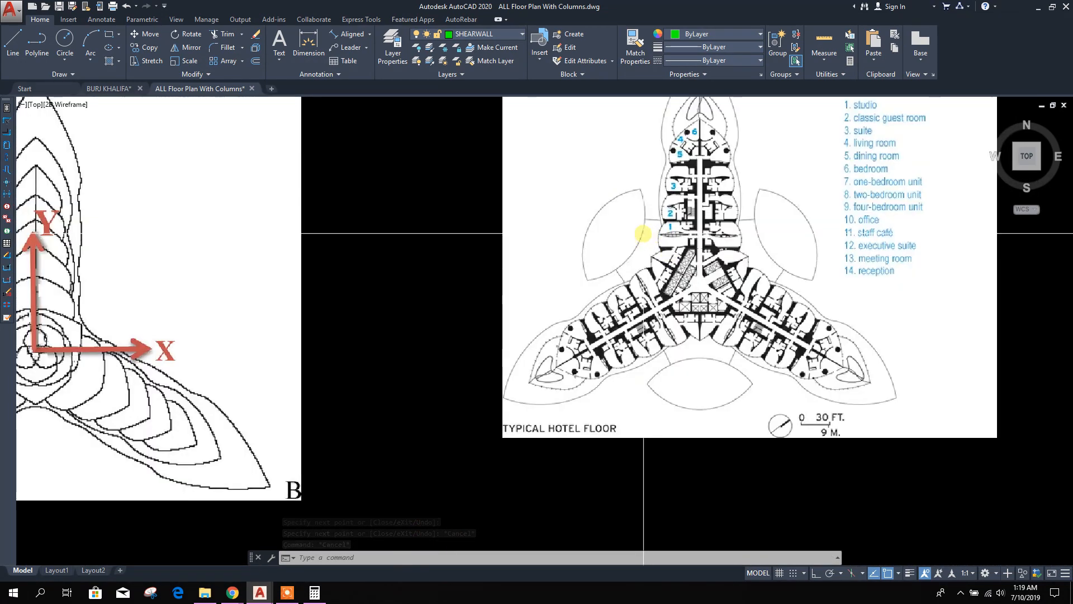
{"action": "scroll", "coordinate": [643, 234], "scroll_direction": "up", "scroll_amount": 2}
{"action": "scroll", "coordinate": [585, 203], "scroll_direction": "down", "scroll_amount": 6}
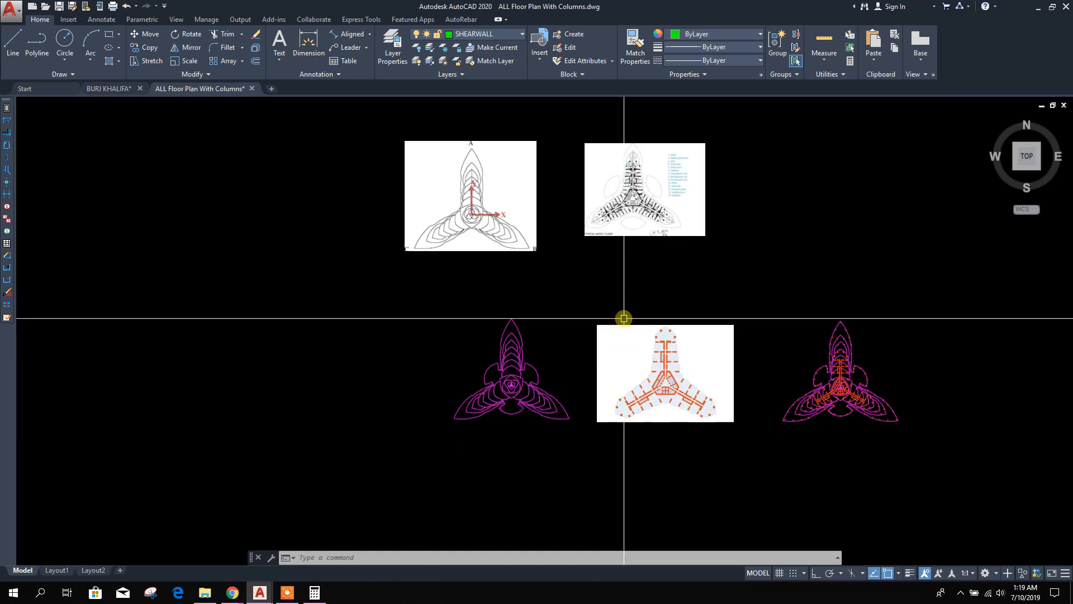
Examine the finished magenta tracing of all floor outlines, including the curved podium outlines between the wings
{"action": "scroll", "coordinate": [623, 318], "scroll_direction": "up", "scroll_amount": 4}
{"action": "left_click", "coordinate": [586, 374]}
{"action": "left_click", "coordinate": [553, 334]}
{"action": "key", "text": "Escape"}
{"action": "left_click", "coordinate": [448, 350]}
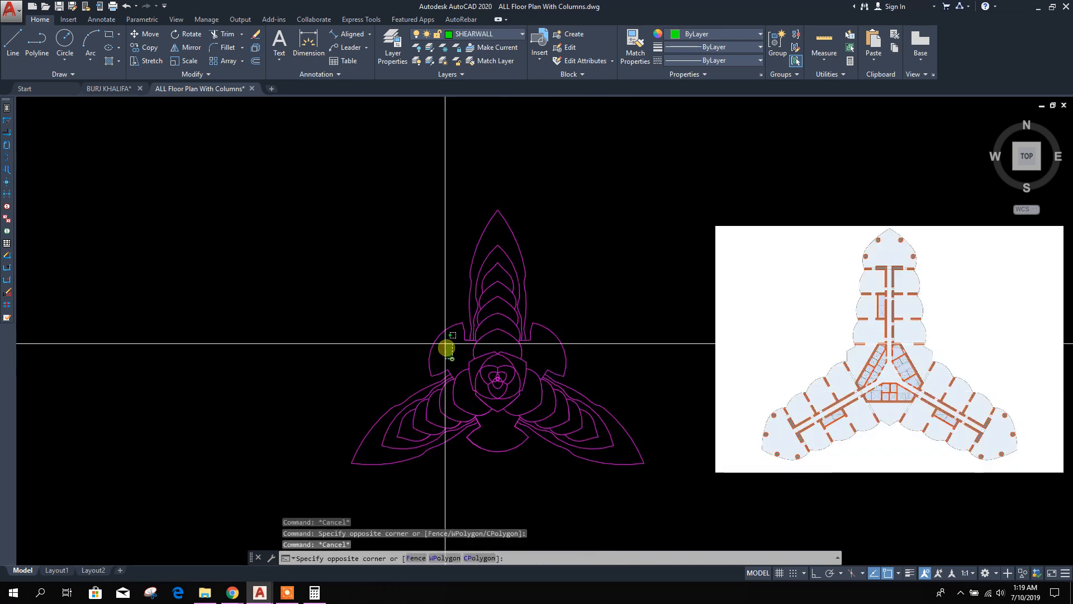
{"action": "left_click", "coordinate": [417, 310]}
{"action": "scroll", "coordinate": [445, 384], "scroll_direction": "down", "scroll_amount": 6}
{"action": "key", "text": "Escape"}
{"action": "middle_click_drag", "start_coordinate": [495, 426], "coordinate": [539, 426]}
{"action": "scroll", "coordinate": [522, 384], "scroll_direction": "up", "scroll_amount": 4}
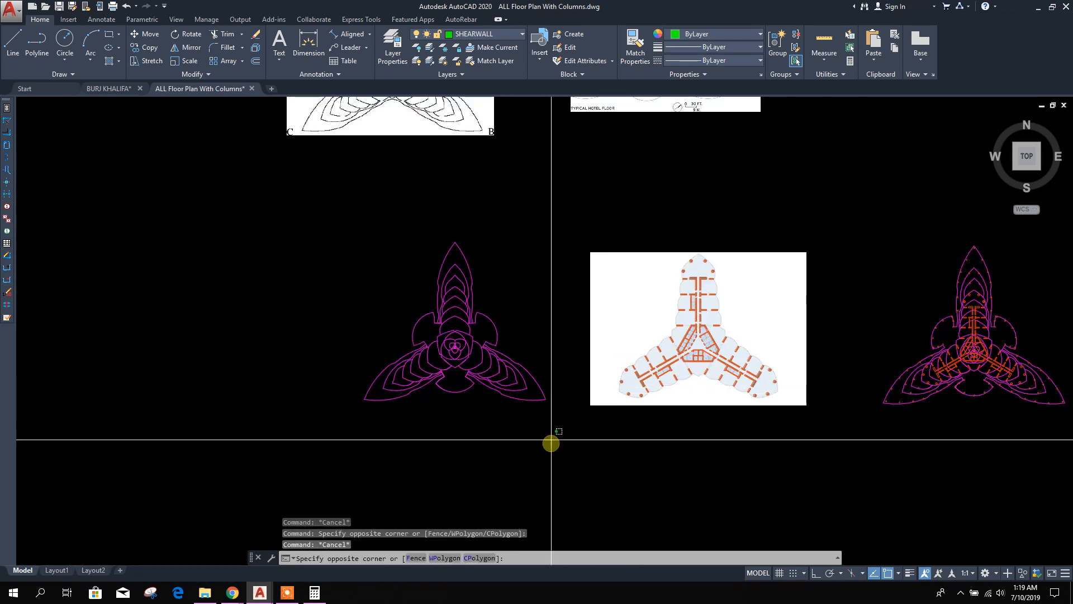
Examine the column and shear wall image, including the wall outlines traced on the COLUMN layer along the upper wing
{"action": "scroll", "coordinate": [635, 388], "scroll_direction": "up", "scroll_amount": 5}
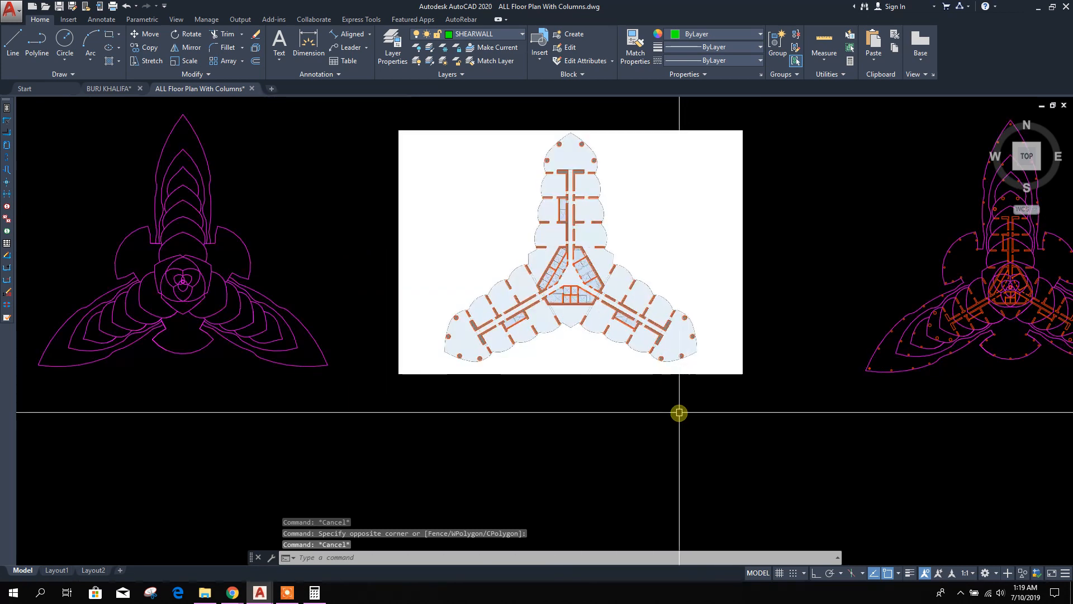
{"action": "scroll", "coordinate": [682, 360], "scroll_direction": "down", "scroll_amount": 3}
{"action": "scroll", "coordinate": [610, 275], "scroll_direction": "up", "scroll_amount": 2}
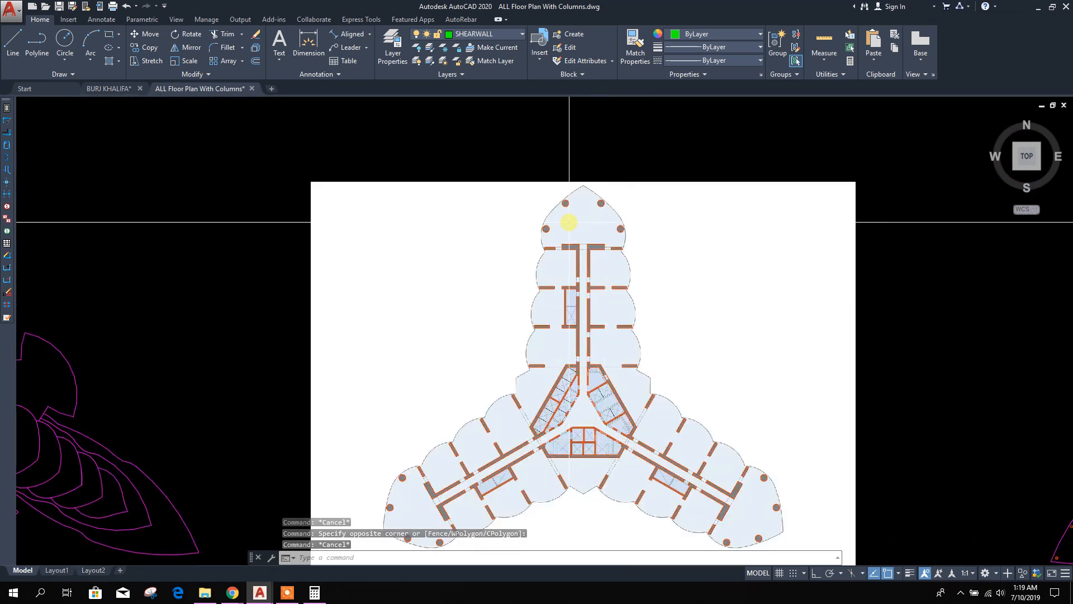
{"action": "scroll", "coordinate": [575, 211], "scroll_direction": "up", "scroll_amount": 2}
{"action": "scroll", "coordinate": [576, 211], "scroll_direction": "down", "scroll_amount": 3}
{"action": "scroll", "coordinate": [582, 227], "scroll_direction": "up", "scroll_amount": 3}
{"action": "scroll", "coordinate": [568, 283], "scroll_direction": "down", "scroll_amount": 4}
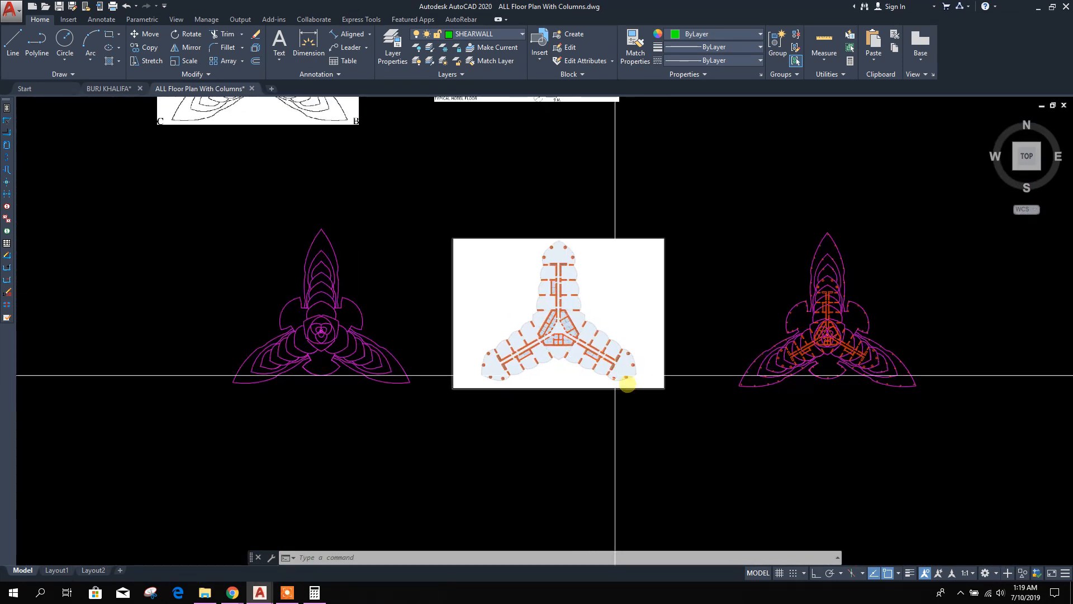
{"action": "scroll", "coordinate": [568, 233], "scroll_direction": "up", "scroll_amount": 8}
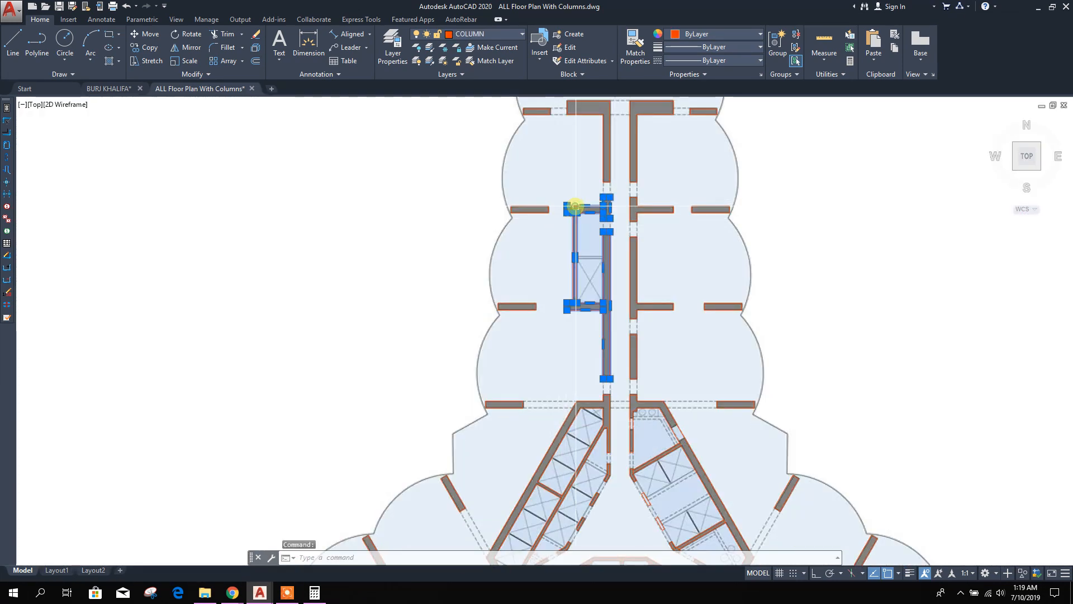
{"action": "scroll", "coordinate": [576, 206], "scroll_direction": "down", "scroll_amount": 10}
{"action": "key", "text": "Escape"}
{"action": "key", "text": "Escape"}
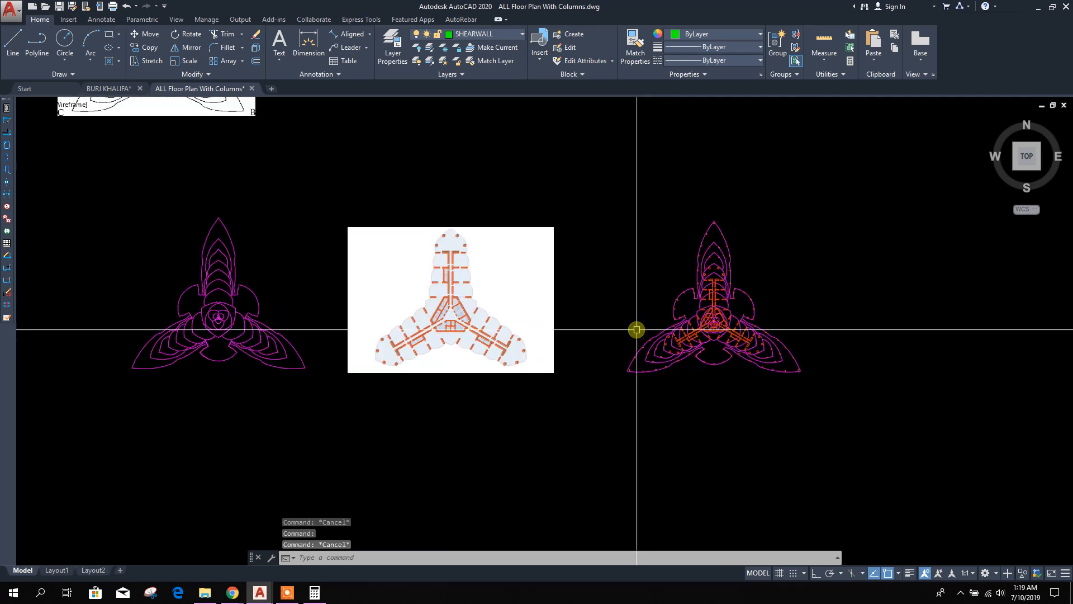
Compare the combined plan of floor outlines, columns and shear walls with the column layout image
{"action": "scroll", "coordinate": [637, 330], "scroll_direction": "up", "scroll_amount": 3}
{"action": "scroll", "coordinate": [731, 319], "scroll_direction": "down", "scroll_amount": 1}
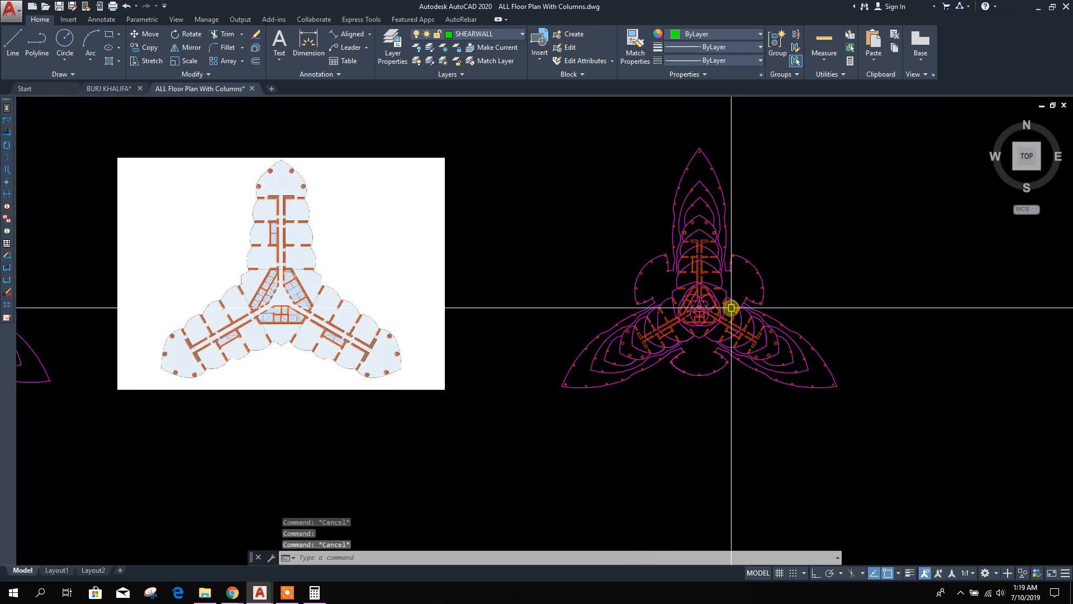
{"action": "middle_click_drag", "start_coordinate": [702, 311], "coordinate": [699, 380]}
{"action": "scroll", "coordinate": [703, 241], "scroll_direction": "up", "scroll_amount": 4}
{"action": "scroll", "coordinate": [709, 219], "scroll_direction": "down", "scroll_amount": 4}
{"action": "middle_click_drag", "start_coordinate": [765, 425], "coordinate": [770, 362]}
{"action": "scroll", "coordinate": [677, 303], "scroll_direction": "up", "scroll_amount": 4}
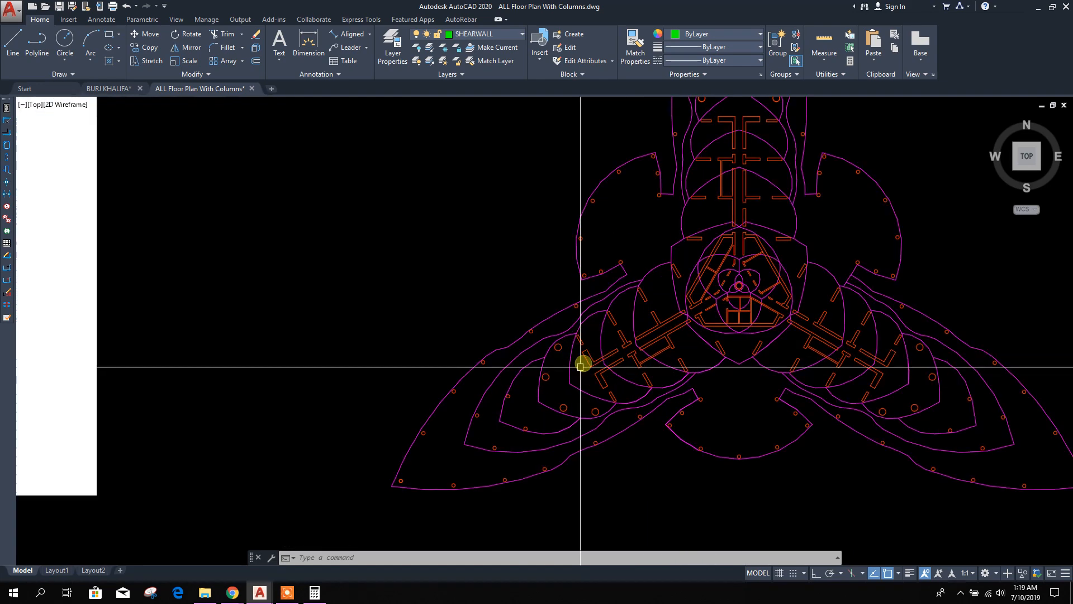
{"action": "middle_click_drag", "start_coordinate": [551, 397], "coordinate": [671, 361]}
{"action": "scroll", "coordinate": [671, 360], "scroll_direction": "down", "scroll_amount": 4}
{"action": "scroll", "coordinate": [435, 348], "scroll_direction": "up", "scroll_amount": 3}
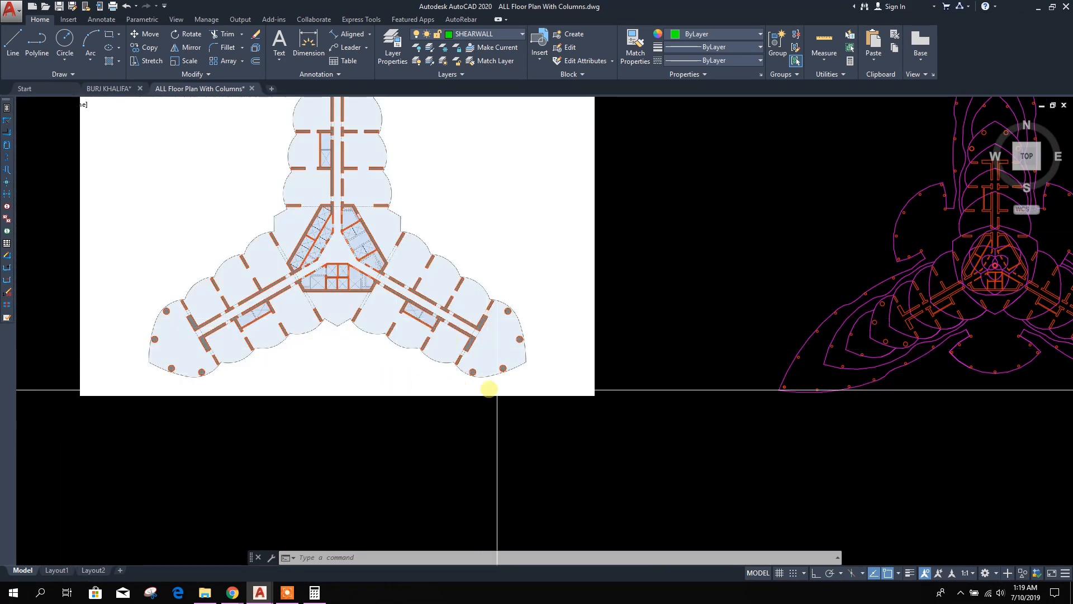
{"action": "scroll", "coordinate": [810, 379], "scroll_direction": "up", "scroll_amount": 5}
{"action": "scroll", "coordinate": [781, 323], "scroll_direction": "down", "scroll_amount": 5}
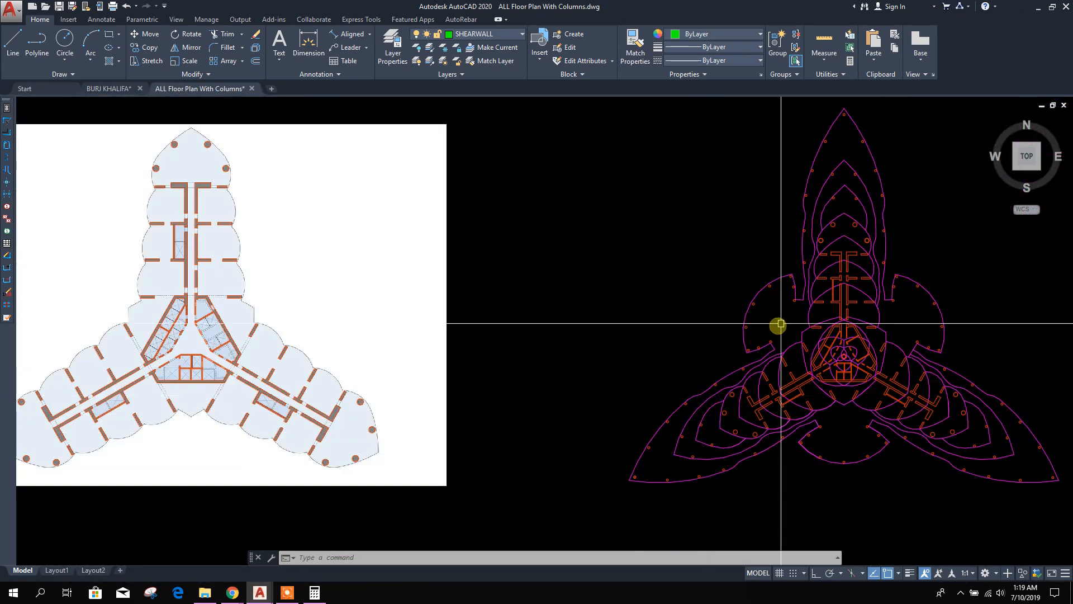
Examine the combined plan of floor outlines, columns and shear walls beside the column layout image and the other references
{"action": "middle_click_drag", "start_coordinate": [909, 333], "coordinate": [788, 345]}
{"action": "scroll", "coordinate": [836, 322], "scroll_direction": "up", "scroll_amount": 4}
{"action": "scroll", "coordinate": [708, 303], "scroll_direction": "down", "scroll_amount": 4}
{"action": "key", "text": "Escape"}
{"action": "key", "text": "Escape"}
{"action": "middle_click_drag", "start_coordinate": [752, 419], "coordinate": [799, 352]}
{"action": "scroll", "coordinate": [782, 372], "scroll_direction": "down", "scroll_amount": 3}
{"action": "scroll", "coordinate": [727, 388], "scroll_direction": "up", "scroll_amount": 2}
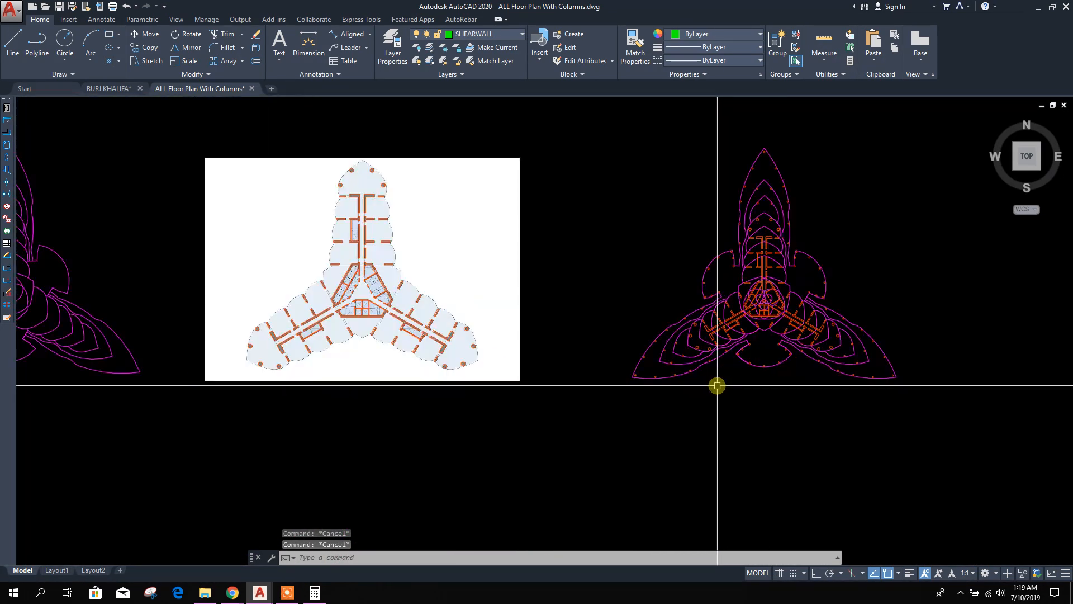
{"action": "scroll", "coordinate": [797, 357], "scroll_direction": "up", "scroll_amount": 2}
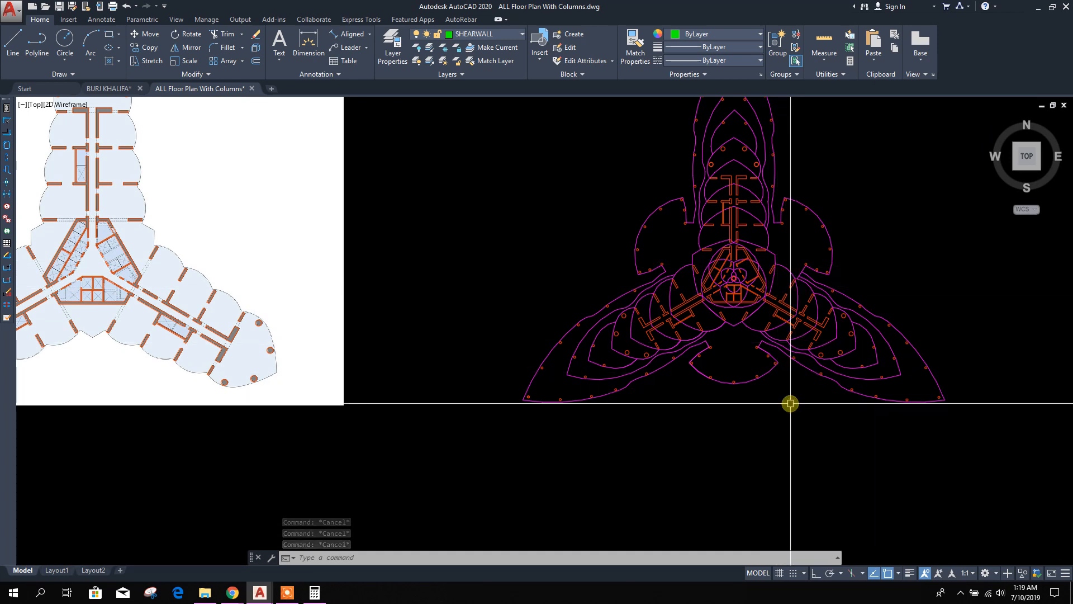
{"action": "scroll", "coordinate": [576, 431], "scroll_direction": "down", "scroll_amount": 6}
{"action": "scroll", "coordinate": [625, 365], "scroll_direction": "up", "scroll_amount": 2}
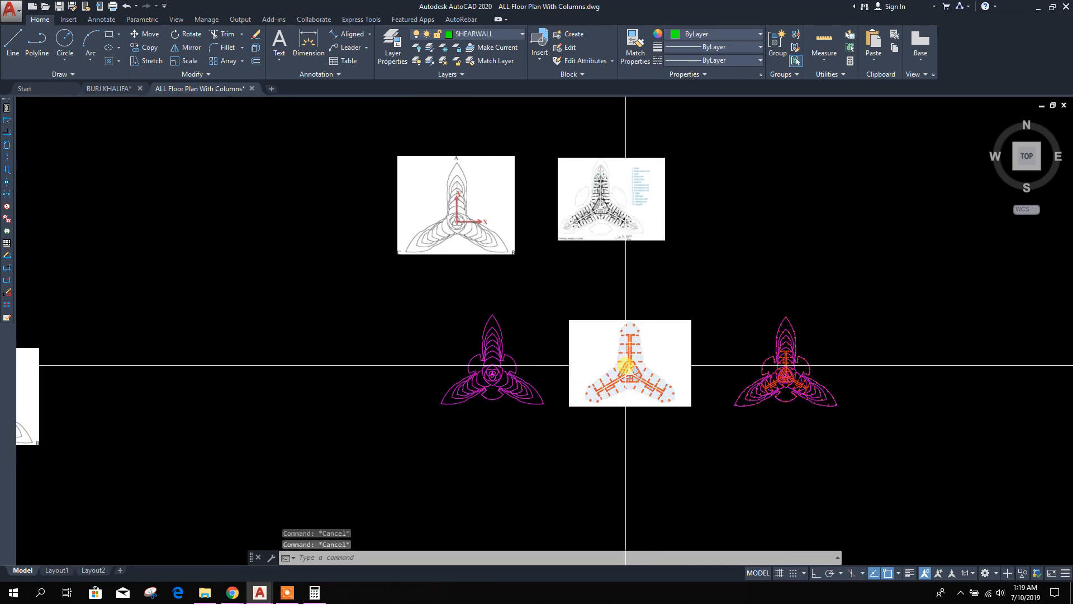
{"action": "scroll", "coordinate": [456, 391], "scroll_direction": "down", "scroll_amount": 2}
{"action": "scroll", "coordinate": [659, 366], "scroll_direction": "up", "scroll_amount": 4}
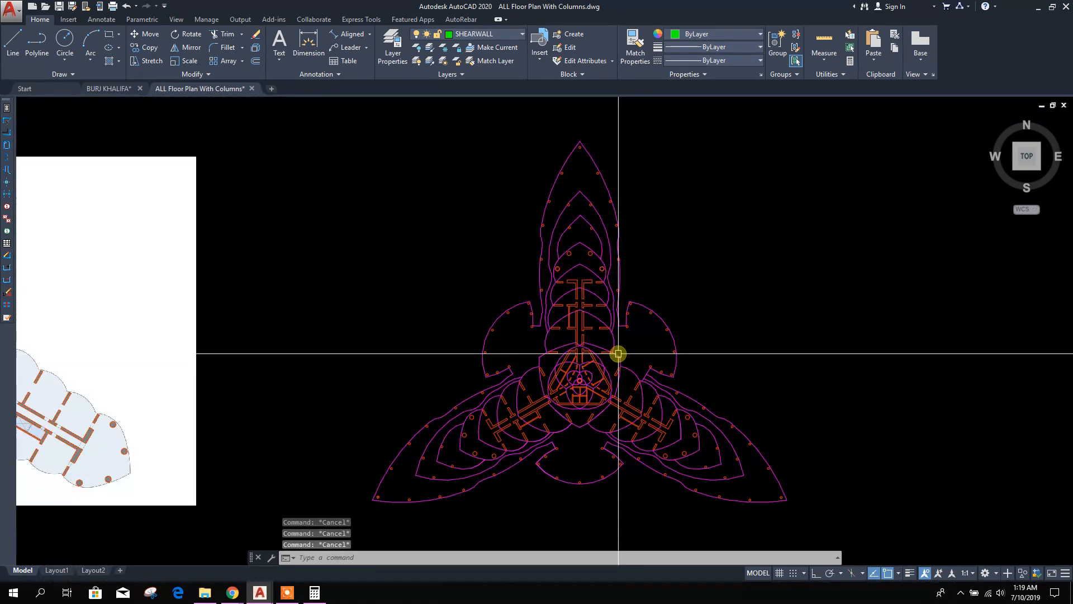
Switch to the BURJ KHALIFA drawing and examine the level range and storey height labels on the plan
{"action": "left_click", "coordinate": [109, 89]}
{"action": "scroll", "coordinate": [504, 352], "scroll_direction": "up", "scroll_amount": 10}
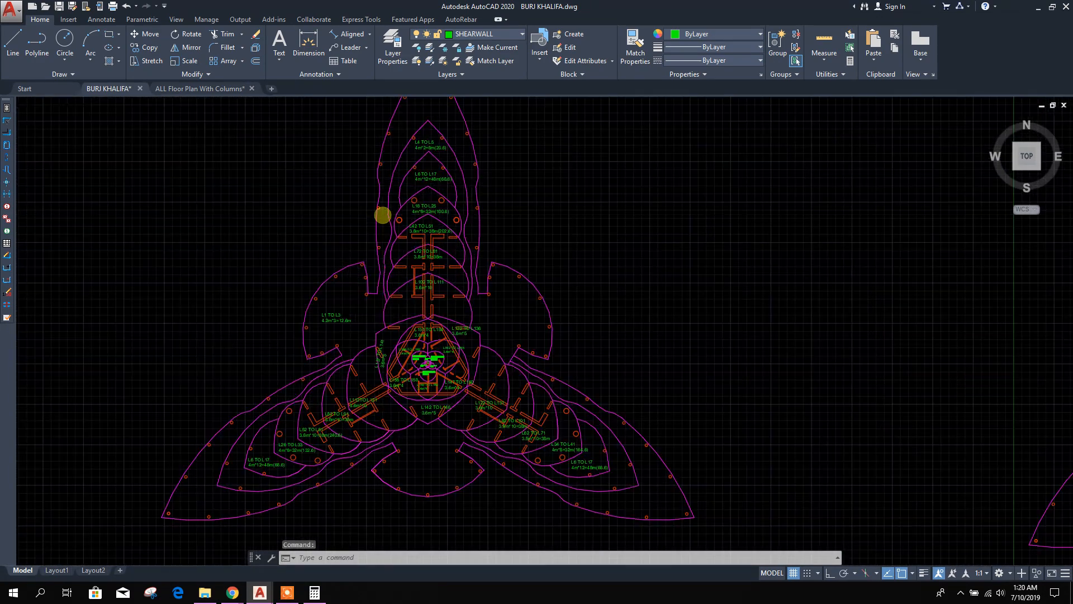
{"action": "scroll", "coordinate": [488, 376], "scroll_direction": "down", "scroll_amount": 5}
{"action": "scroll", "coordinate": [419, 227], "scroll_direction": "up", "scroll_amount": 5}
{"action": "scroll", "coordinate": [506, 311], "scroll_direction": "down", "scroll_amount": 4}
{"action": "scroll", "coordinate": [531, 178], "scroll_direction": "up", "scroll_amount": 8}
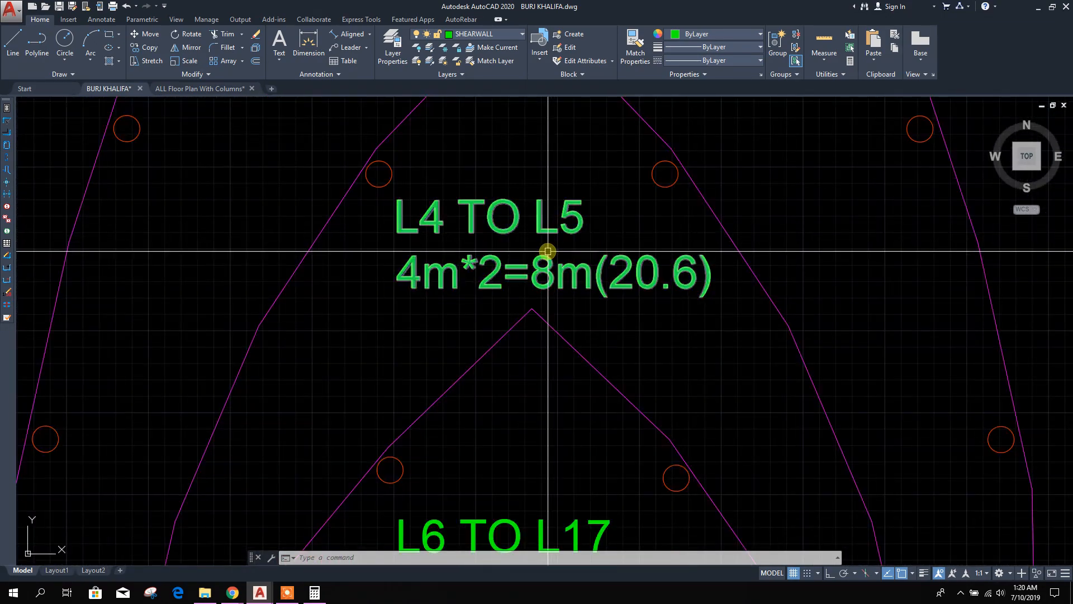
{"action": "scroll", "coordinate": [501, 317], "scroll_direction": "down", "scroll_amount": 10}
{"action": "middle_click_drag", "start_coordinate": [575, 438], "coordinate": [549, 345]}
{"action": "scroll", "coordinate": [488, 363], "scroll_direction": "up", "scroll_amount": 4}
{"action": "middle_click_drag", "start_coordinate": [489, 363], "coordinate": [338, 296]}
{"action": "scroll", "coordinate": [322, 263], "scroll_direction": "down", "scroll_amount": 2}
{"action": "scroll", "coordinate": [356, 229], "scroll_direction": "down", "scroll_amount": 4}
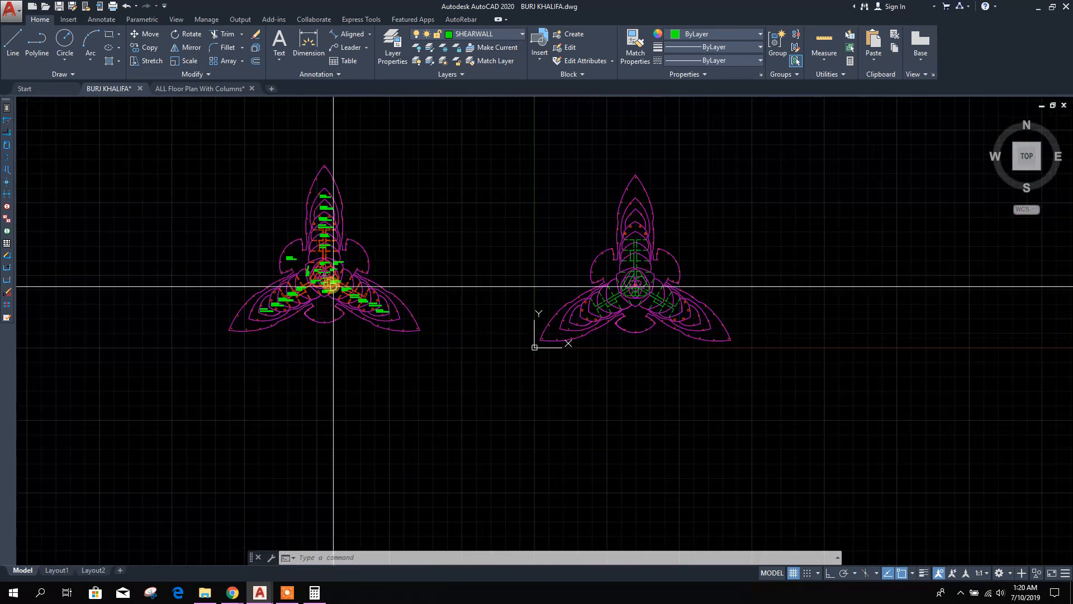
Examine the second plan's single-line green shear walls along the upper wing, the core and the lower wings
{"action": "scroll", "coordinate": [455, 362], "scroll_direction": "up", "scroll_amount": 2}
{"action": "middle_click_drag", "start_coordinate": [451, 266], "coordinate": [593, 280]}
{"action": "scroll", "coordinate": [712, 233], "scroll_direction": "up", "scroll_amount": 5}
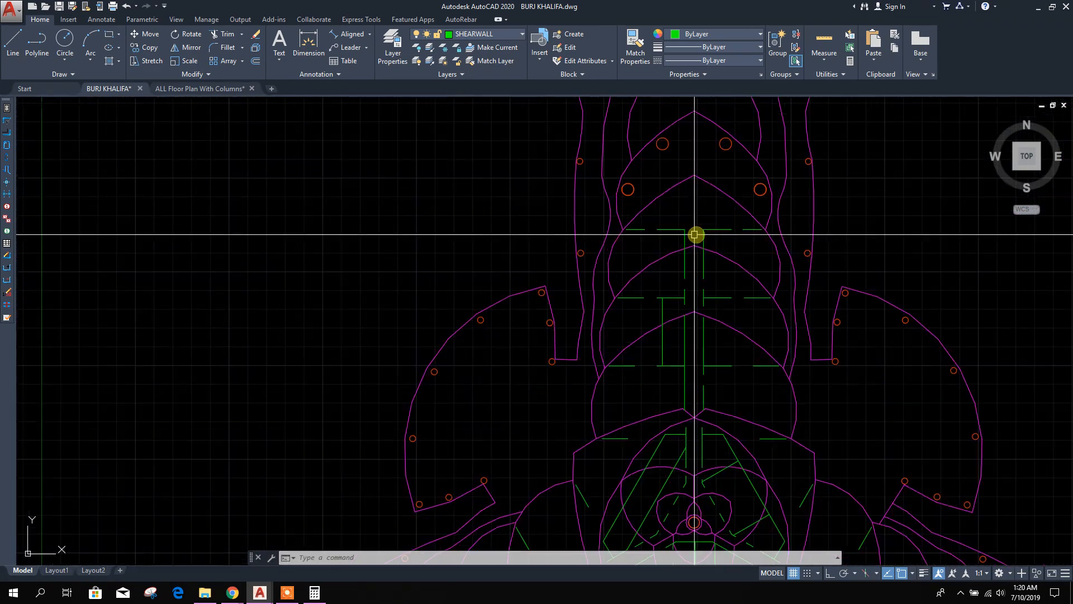
{"action": "scroll", "coordinate": [728, 237], "scroll_direction": "down", "scroll_amount": 2}
{"action": "scroll", "coordinate": [712, 330], "scroll_direction": "up", "scroll_amount": 2}
{"action": "middle_click_drag", "start_coordinate": [716, 386], "coordinate": [691, 293]}
{"action": "scroll", "coordinate": [691, 292], "scroll_direction": "down", "scroll_amount": 4}
{"action": "middle_click_drag", "start_coordinate": [723, 370], "coordinate": [747, 287]}
{"action": "scroll", "coordinate": [640, 350], "scroll_direction": "up", "scroll_amount": 3}
{"action": "scroll", "coordinate": [774, 358], "scroll_direction": "down", "scroll_amount": 3}
{"action": "scroll", "coordinate": [737, 255], "scroll_direction": "up", "scroll_amount": 3}
Inspect individual objects where the lower-left wing meets the core, including a short green shear wall line
{"action": "left_click", "coordinate": [733, 217]}
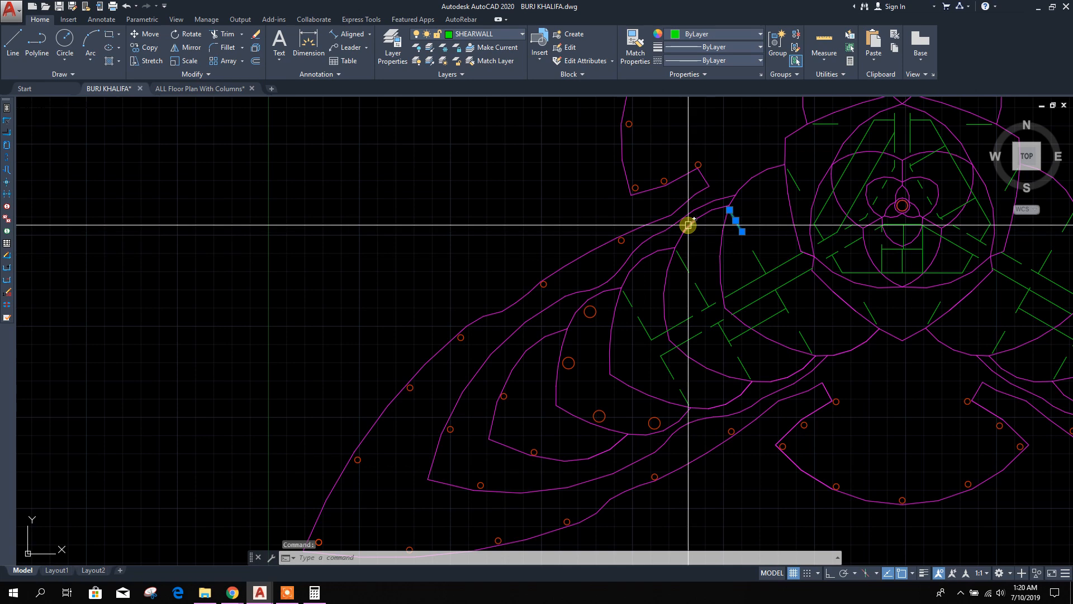
{"action": "key", "text": "Escape"}
{"action": "left_click", "coordinate": [690, 223]}
{"action": "key", "text": "Escape"}
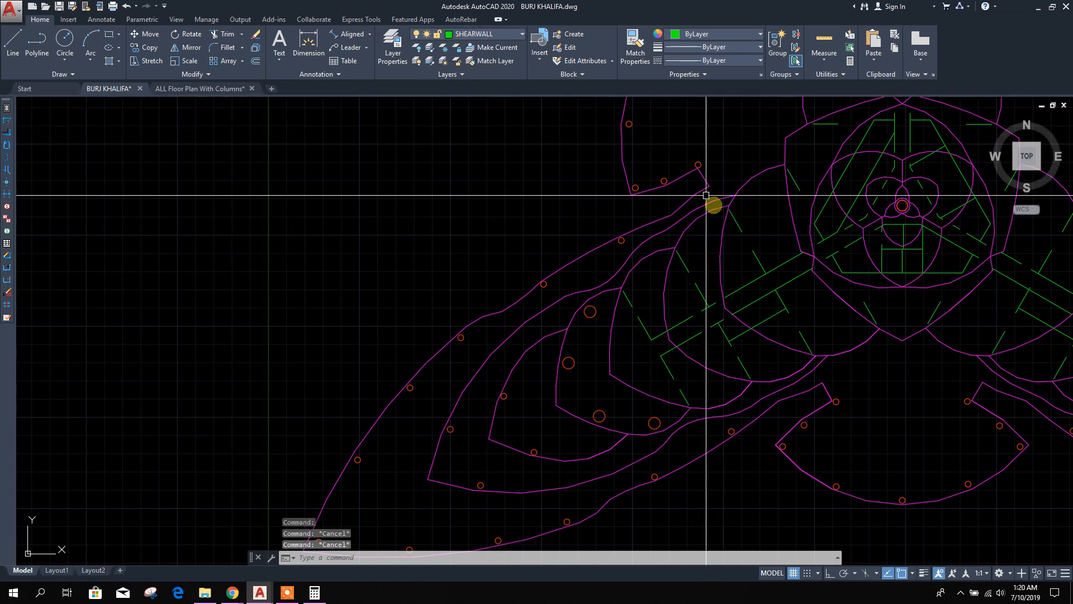
{"action": "left_click", "coordinate": [697, 163]}
{"action": "key", "text": "Escape"}
Examine the overall layout of outlines, columns and single-line shear walls across all three wings of the second plan
{"action": "scroll", "coordinate": [679, 376], "scroll_direction": "down", "scroll_amount": 5}
{"action": "scroll", "coordinate": [691, 370], "scroll_direction": "up", "scroll_amount": 2}
{"action": "scroll", "coordinate": [691, 371], "scroll_direction": "down", "scroll_amount": 4}
{"action": "scroll", "coordinate": [685, 338], "scroll_direction": "up", "scroll_amount": 3}
{"action": "scroll", "coordinate": [683, 311], "scroll_direction": "down", "scroll_amount": 2}
{"action": "scroll", "coordinate": [612, 335], "scroll_direction": "up", "scroll_amount": 3}
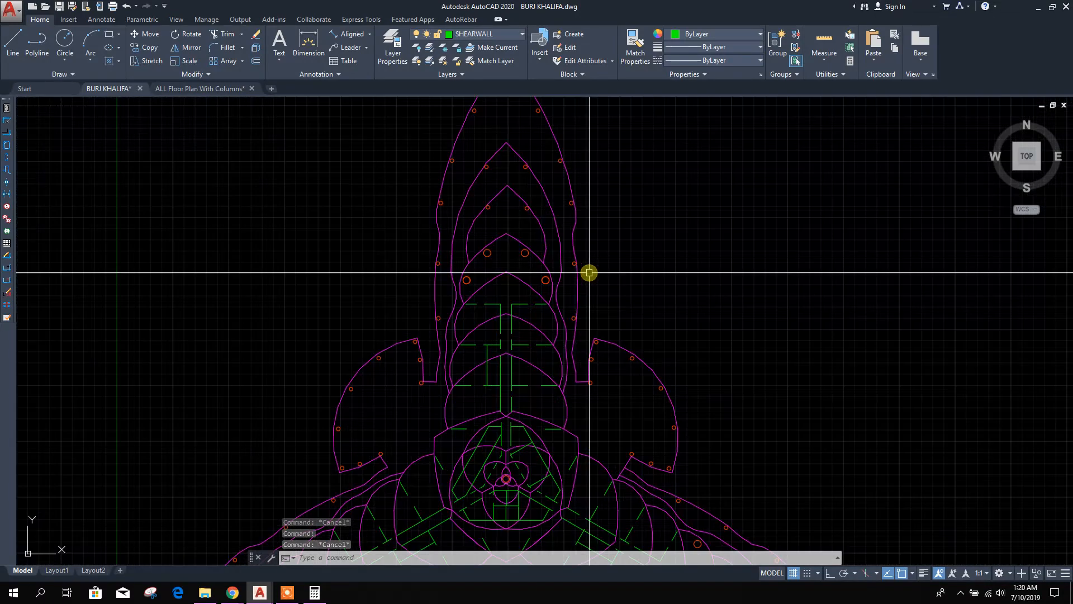
{"action": "scroll", "coordinate": [635, 313], "scroll_direction": "down", "scroll_amount": 3}
{"action": "scroll", "coordinate": [605, 340], "scroll_direction": "up", "scroll_amount": 2}
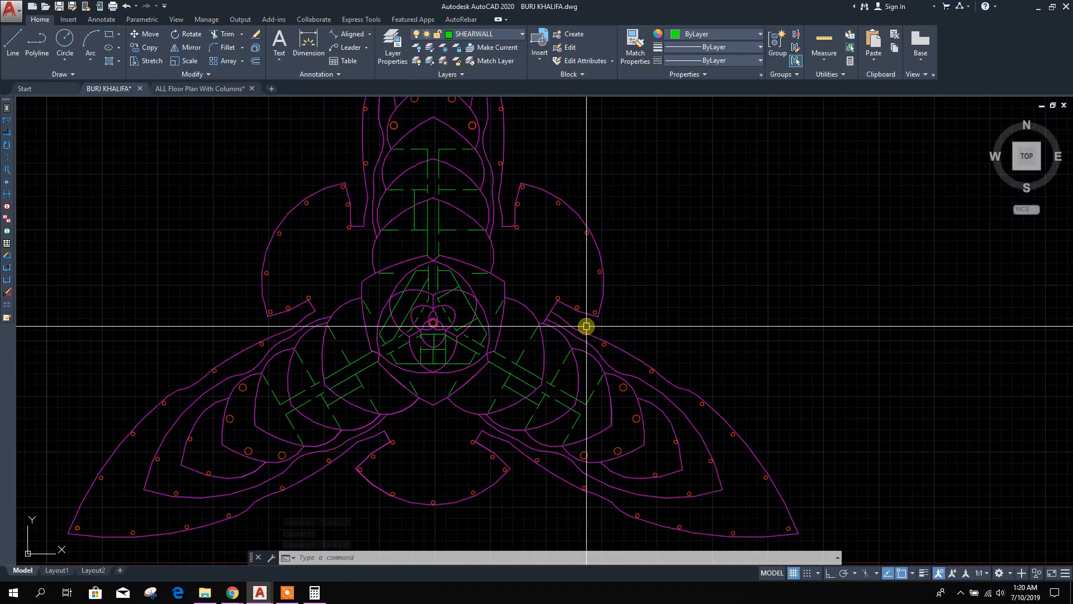
{"action": "scroll", "coordinate": [628, 336], "scroll_direction": "down", "scroll_amount": 3}
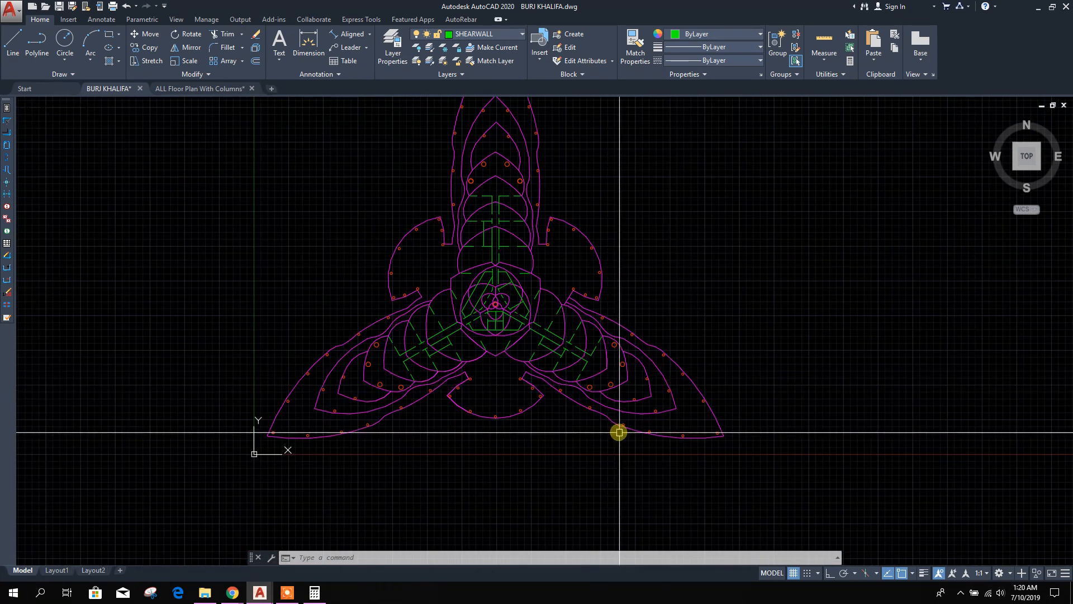
Copy the entire plan with single-line shear walls into a new blank drawing
{"action": "left_click", "coordinate": [747, 472]}
{"action": "scroll", "coordinate": [656, 410], "scroll_direction": "down", "scroll_amount": 3}
{"action": "left_click", "coordinate": [465, 216]}
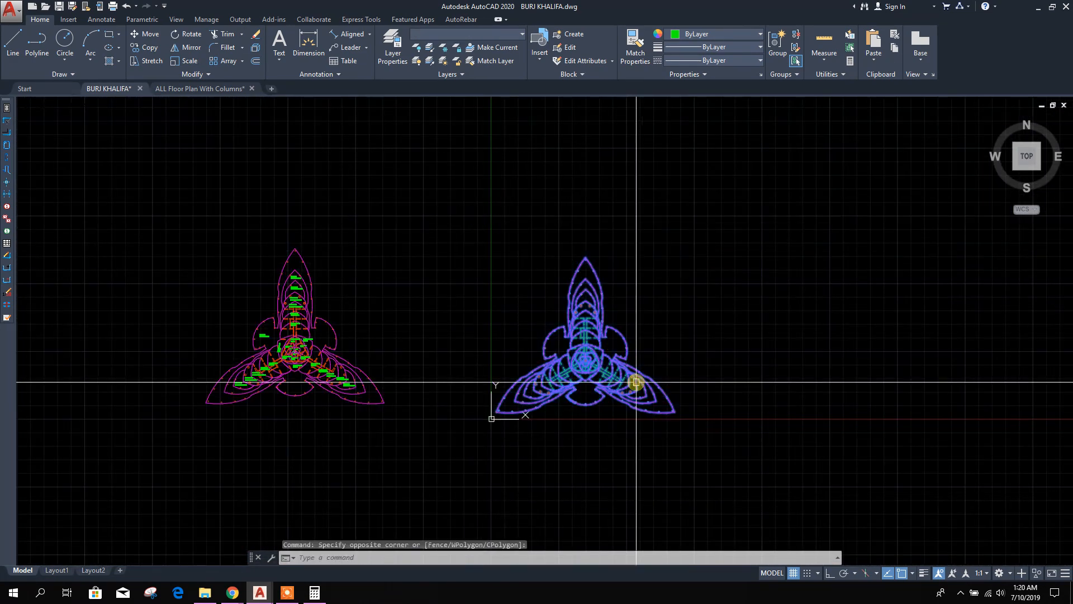
{"action": "left_click", "coordinate": [271, 89]}
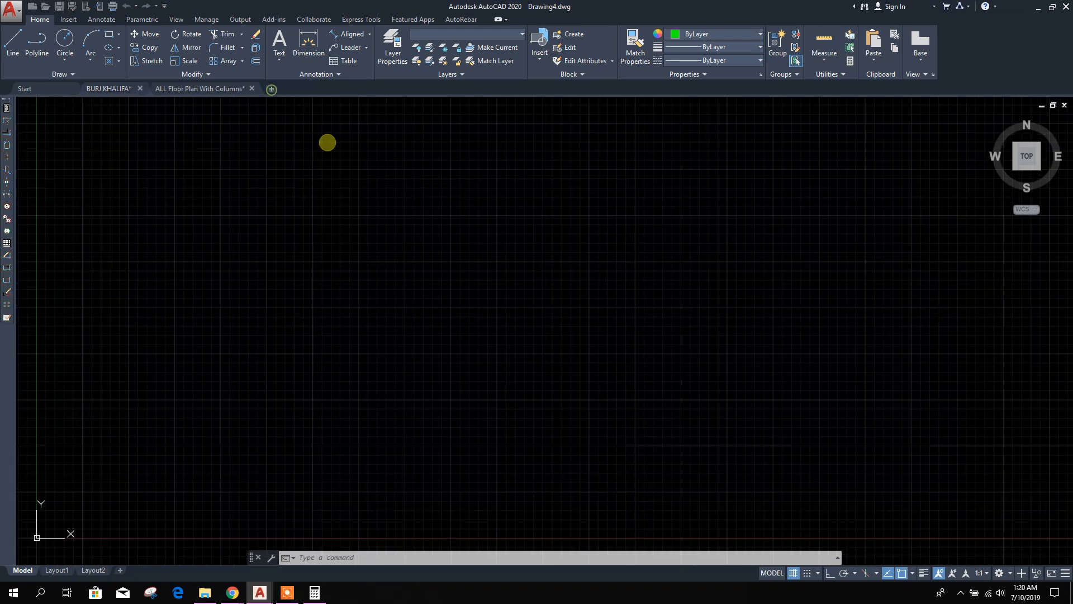
{"action": "key", "text": "ctrl+v"}
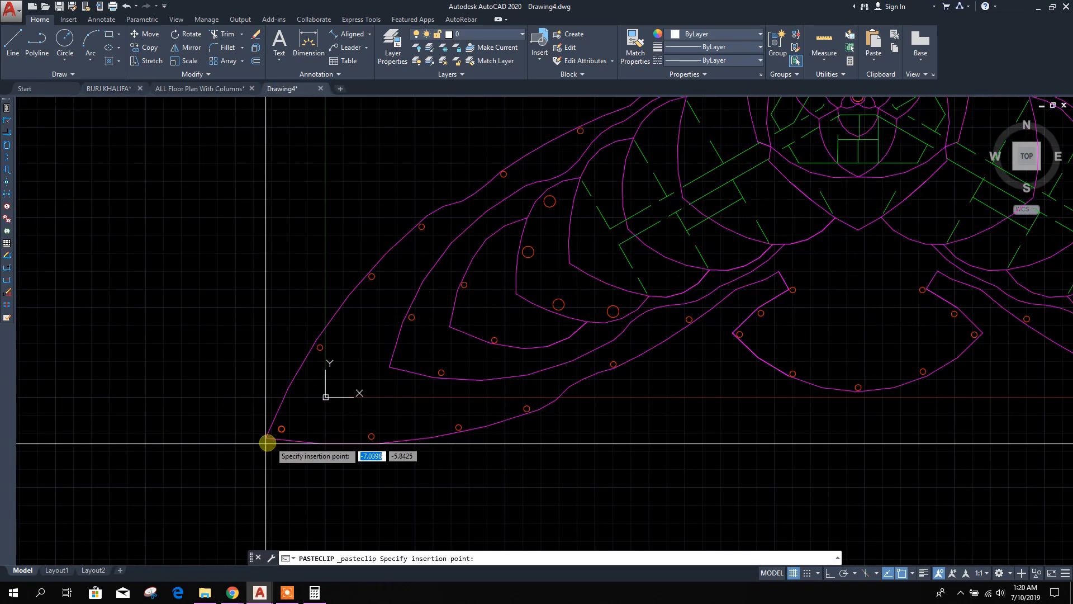
{"action": "scroll", "coordinate": [333, 508], "scroll_direction": "down", "scroll_amount": 4}
{"action": "key", "text": "Escape"}
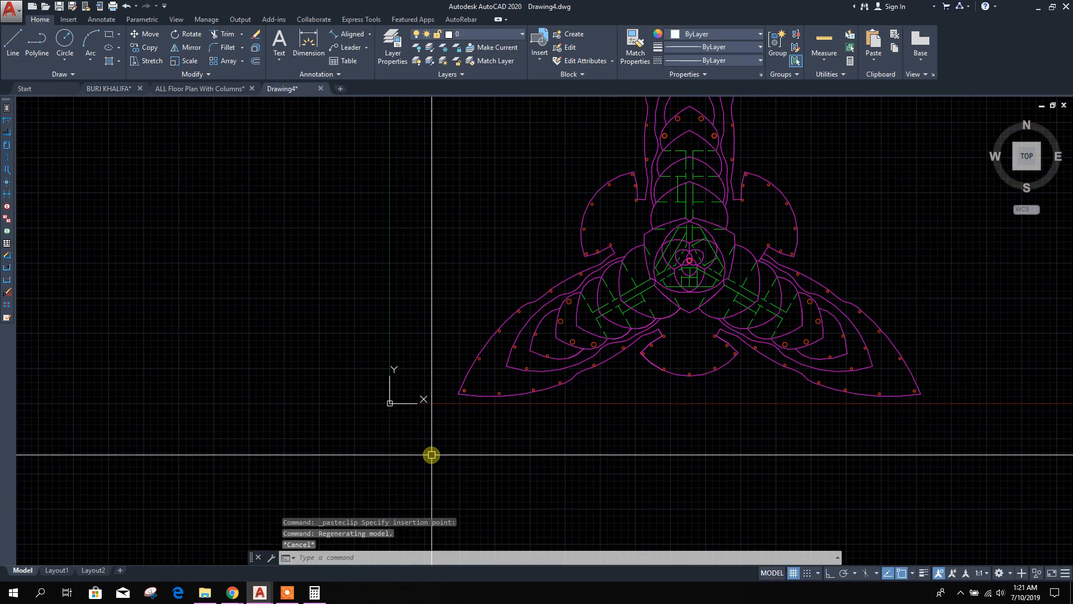
Draw a reference line starting at 0,0 and running diagonally away from the plan
{"action": "left_click", "coordinate": [13, 41]}
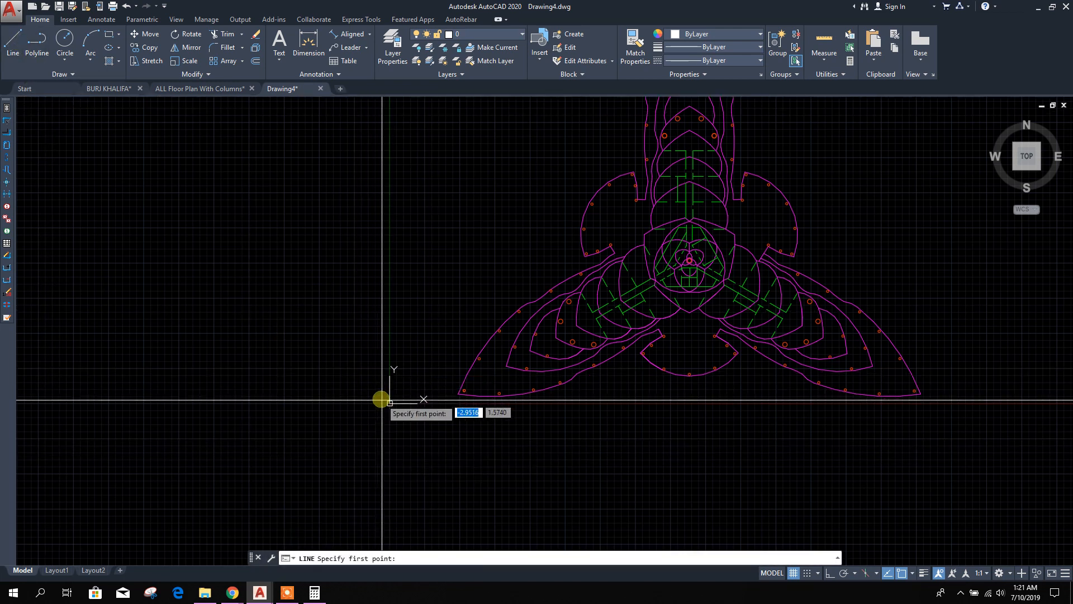
{"action": "type", "text": "0,0"}
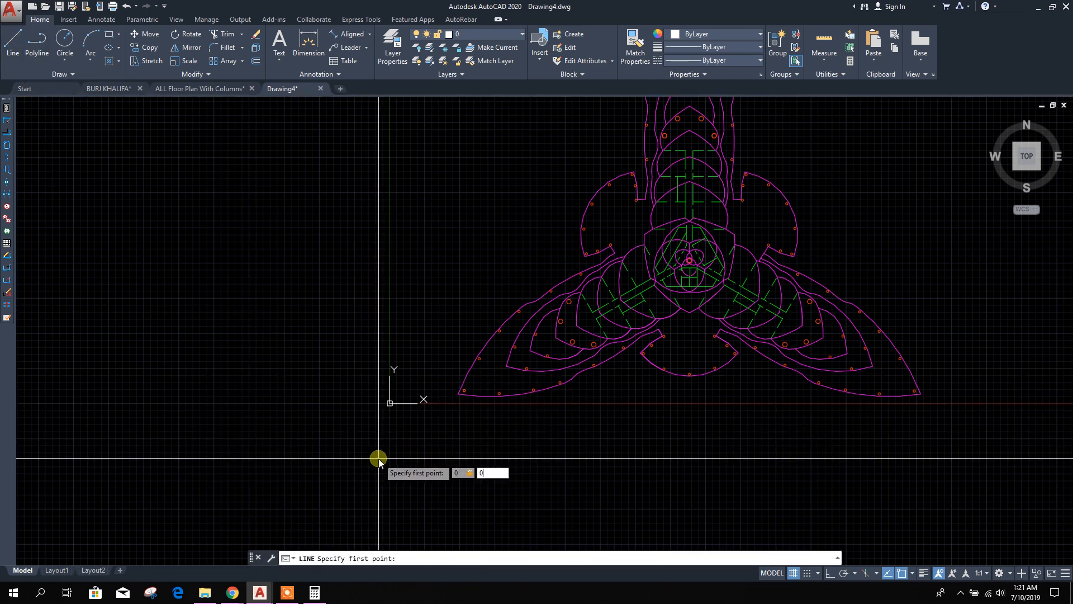
{"action": "key", "text": "Return"}
{"action": "scroll", "coordinate": [371, 300], "scroll_direction": "down", "scroll_amount": 5}
{"action": "key", "text": "Escape"}
Move the whole plan from its core centre onto the reference line's end at the origin
{"action": "left_click", "coordinate": [366, 166]}
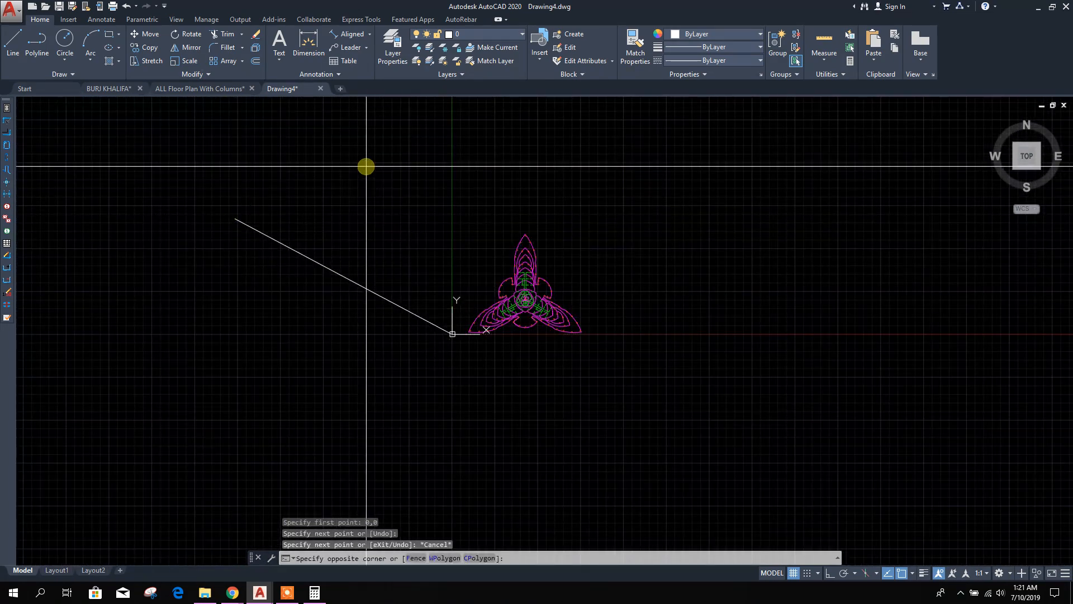
{"action": "left_click", "coordinate": [731, 437]}
{"action": "left_click", "coordinate": [148, 32]}
{"action": "scroll", "coordinate": [517, 295], "scroll_direction": "up", "scroll_amount": 10}
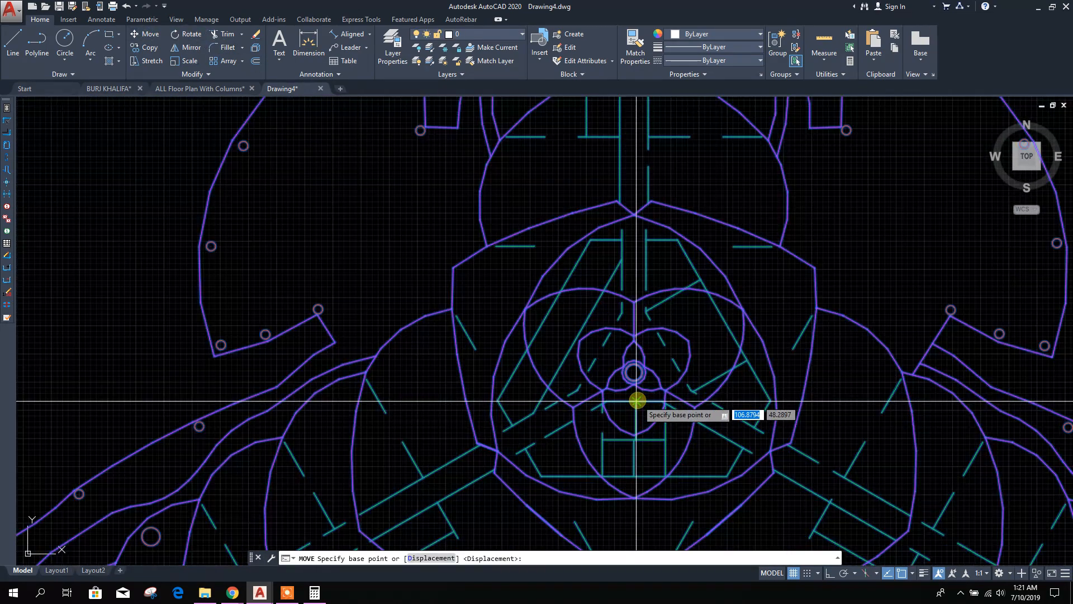
{"action": "left_click", "coordinate": [611, 307]}
{"action": "scroll", "coordinate": [699, 337], "scroll_direction": "down", "scroll_amount": 6}
{"action": "scroll", "coordinate": [699, 337], "scroll_direction": "down", "scroll_amount": 3}
{"action": "scroll", "coordinate": [606, 427], "scroll_direction": "up", "scroll_amount": 8}
{"action": "key", "text": "Escape"}
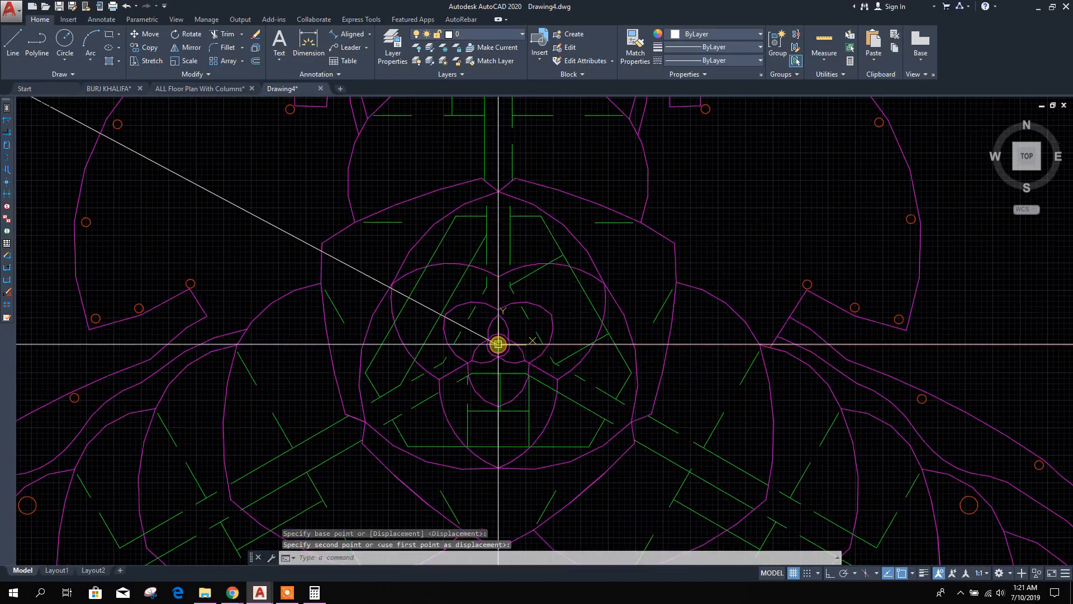
Delete the diagonal reference line that starts at the origin
{"action": "scroll", "coordinate": [498, 341], "scroll_direction": "down", "scroll_amount": 5}
{"action": "left_click", "coordinate": [504, 283]}
{"action": "left_click", "coordinate": [411, 317]}
{"action": "key", "text": "Delete"}
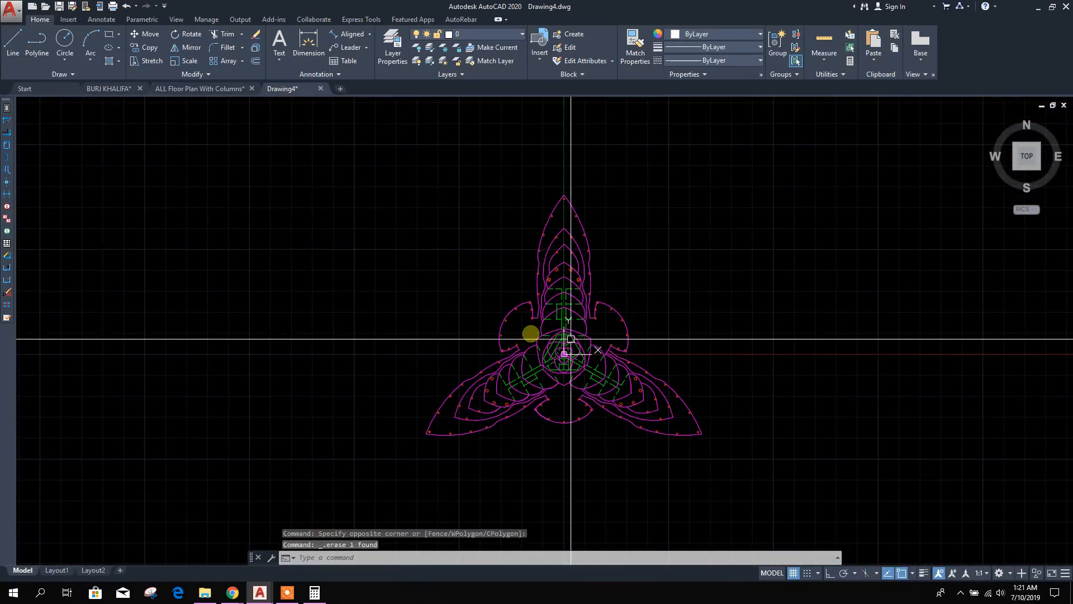
{"action": "scroll", "coordinate": [517, 329], "scroll_direction": "up", "scroll_amount": 6}
{"action": "scroll", "coordinate": [535, 314], "scroll_direction": "down", "scroll_amount": 2}
{"action": "scroll", "coordinate": [536, 315], "scroll_direction": "down", "scroll_amount": 6}
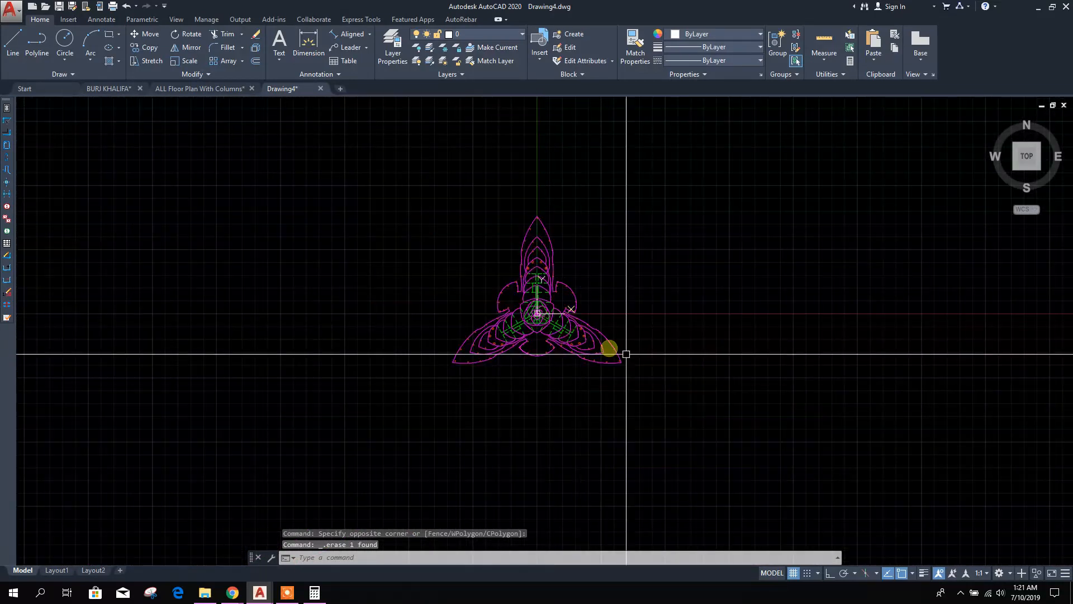
{"action": "scroll", "coordinate": [548, 338], "scroll_direction": "up", "scroll_amount": 2}
{"action": "key", "text": "Escape"}
{"action": "scroll", "coordinate": [391, 224], "scroll_direction": "down", "scroll_amount": 2}
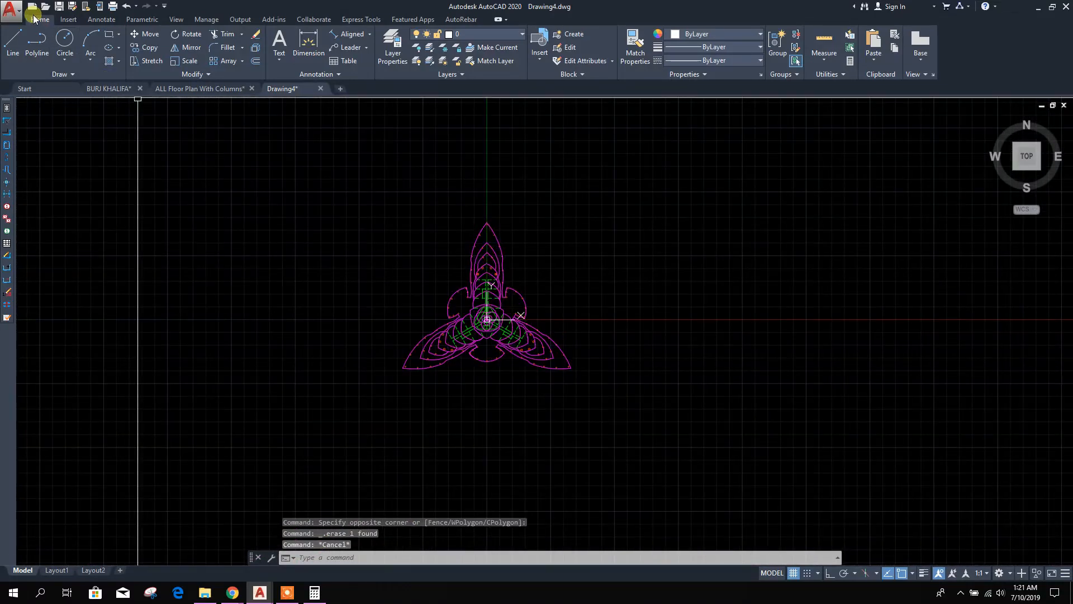
Check FOR ETABS.dwg in the ETABS 2017 folder through Save As, cancel saving, and close the new drawing without saving changes
{"action": "left_click", "coordinate": [17, 14]}
{"action": "left_click", "coordinate": [40, 147]}
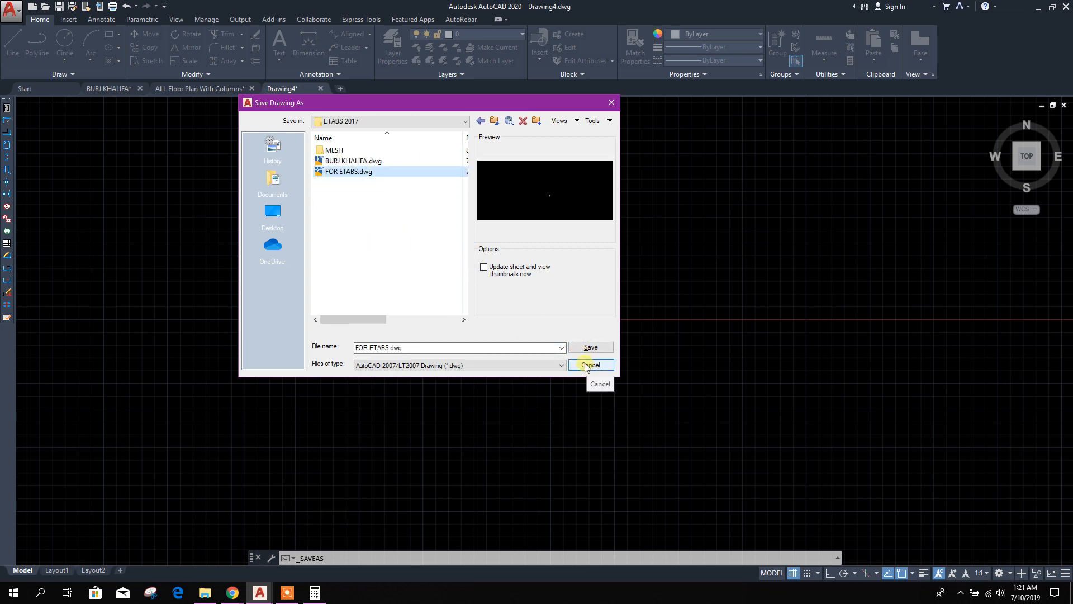
{"action": "left_click", "coordinate": [588, 366]}
{"action": "left_click", "coordinate": [25, 12]}
{"action": "left_click", "coordinate": [43, 148]}
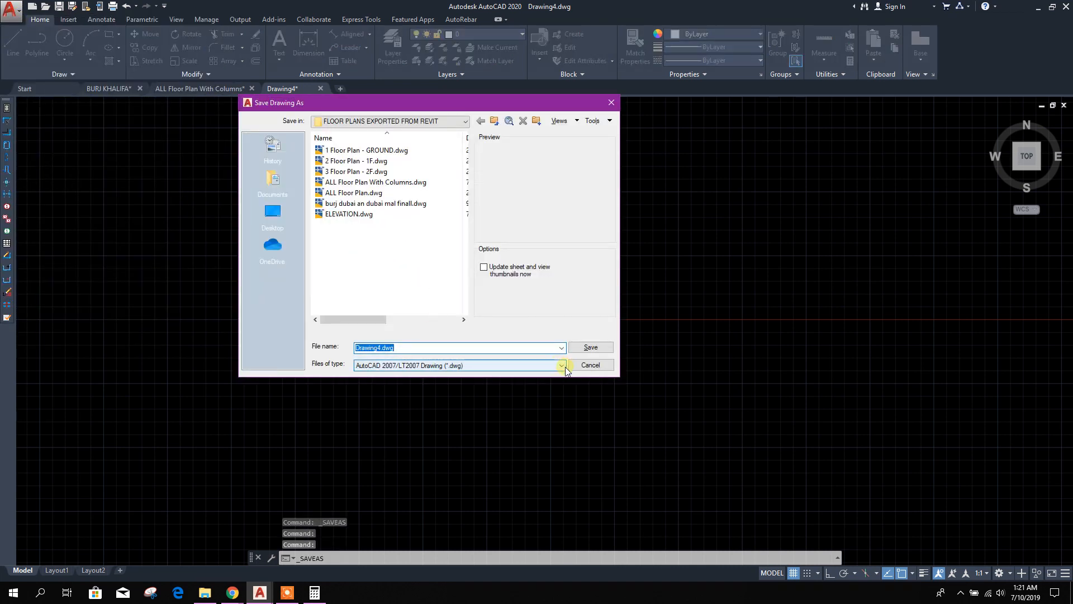
{"action": "left_click", "coordinate": [612, 102]}
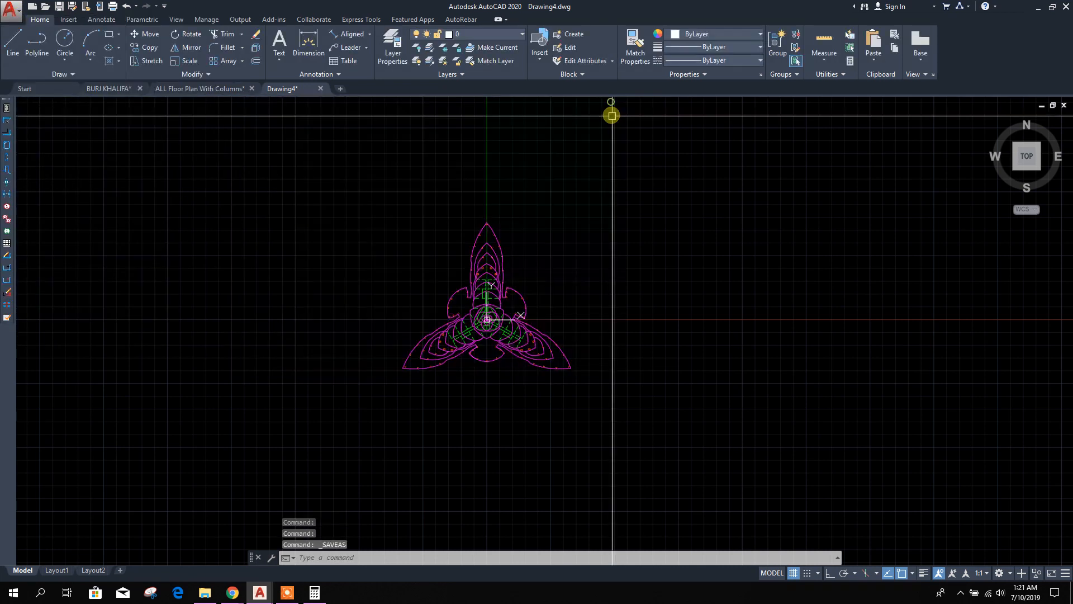
{"action": "left_click", "coordinate": [320, 88]}
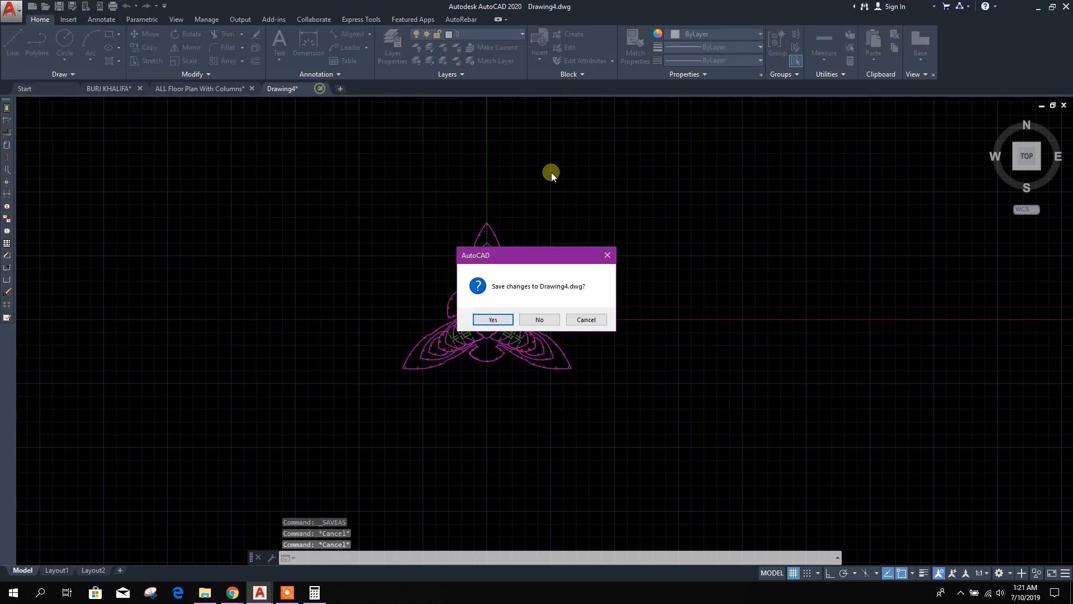
{"action": "left_click", "coordinate": [550, 322]}
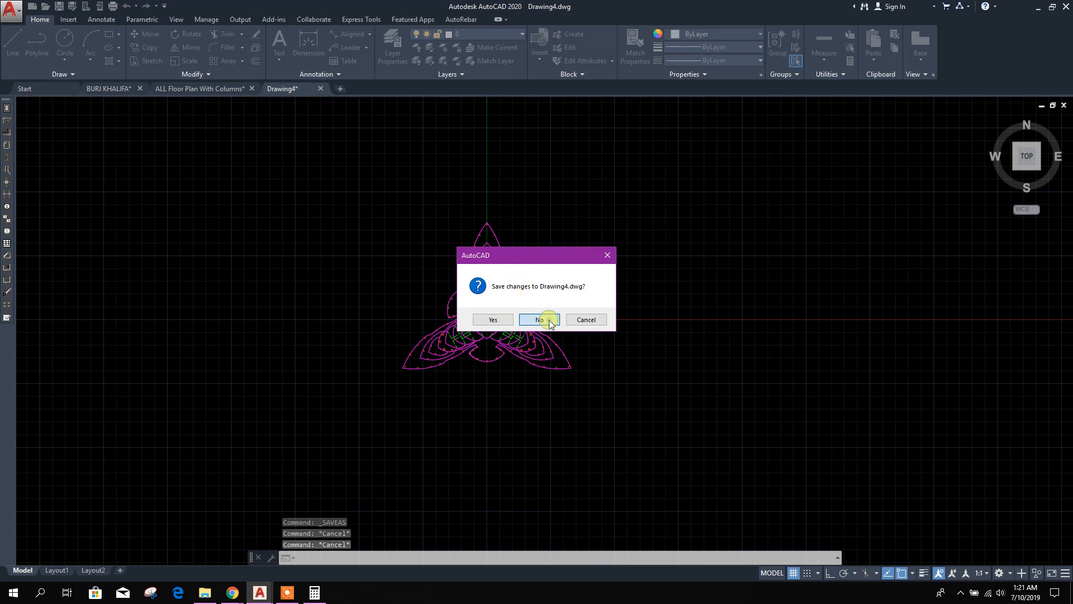
Search Windows for ETABS, launch ETABS 17 and clear the view of its start page
{"action": "left_click", "coordinate": [41, 593]}
{"action": "type", "text": "et"}
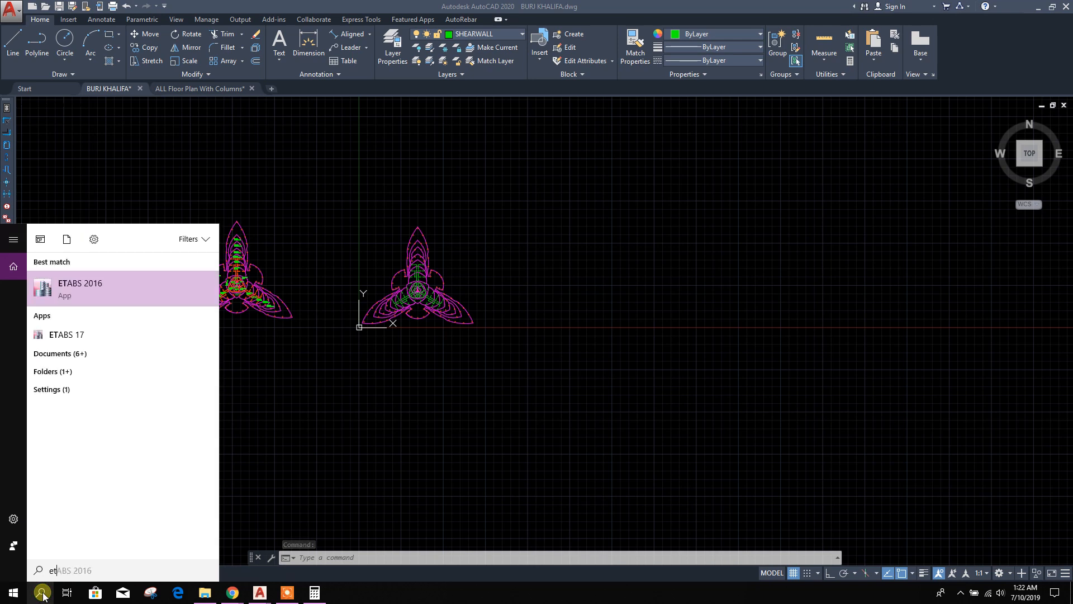
{"action": "type", "text": "abs"}
{"action": "left_click", "coordinate": [220, 345]}
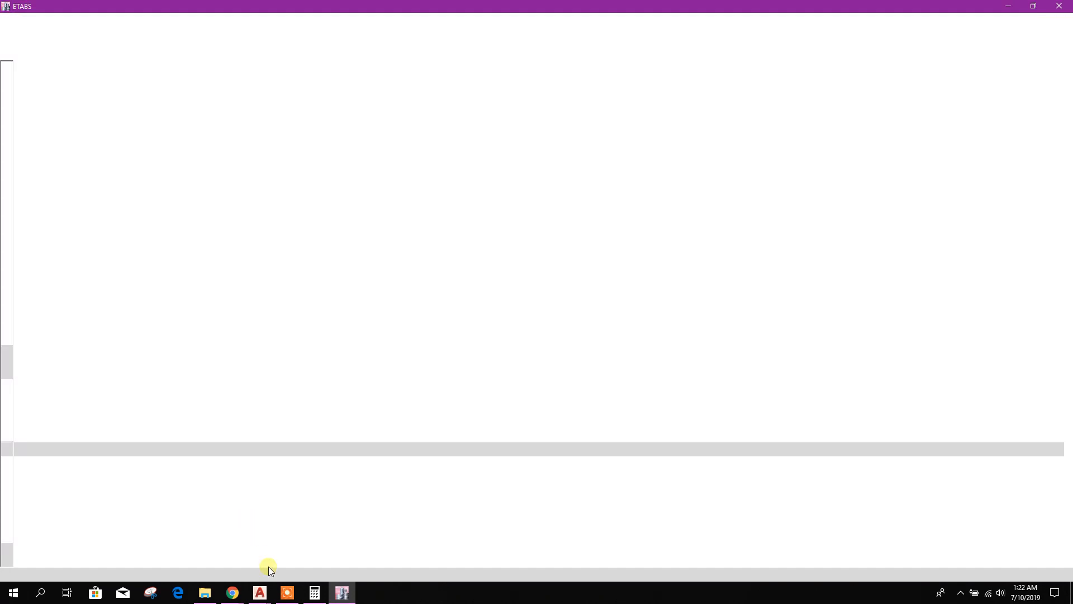
{"action": "left_click", "coordinate": [291, 594]}
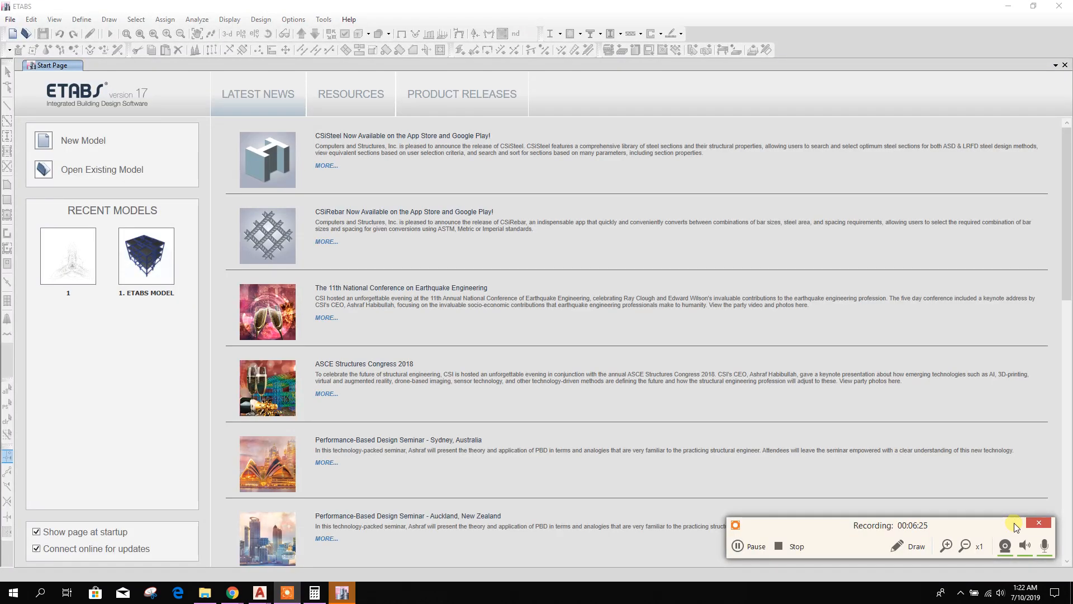
{"action": "left_click", "coordinate": [1019, 524]}
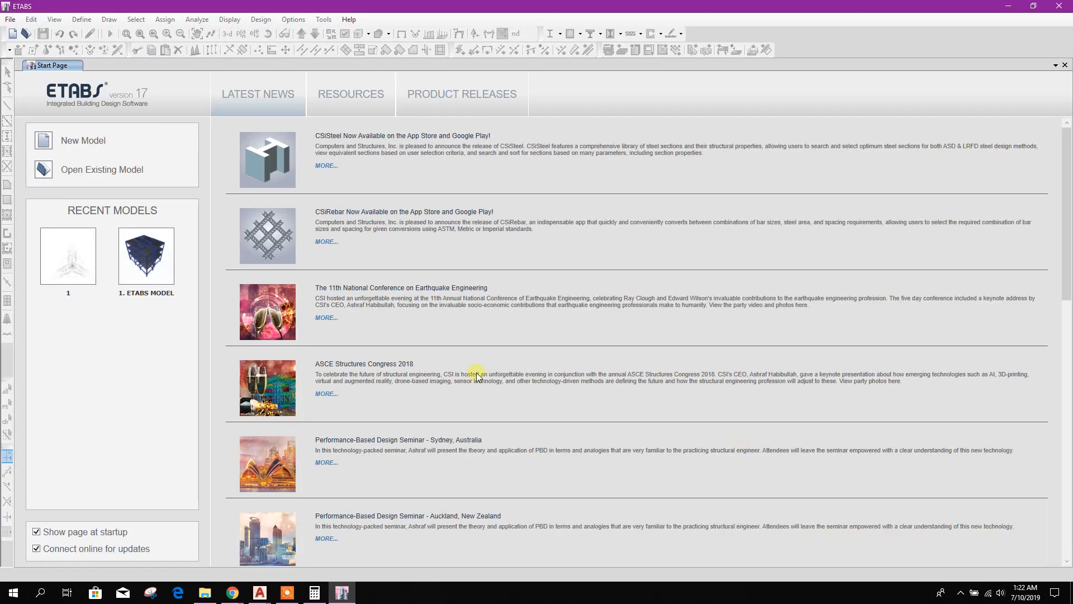
Start a new model with built-in settings and Metric MKS display units, and choose custom grid spacing
{"action": "left_click", "coordinate": [13, 35]}
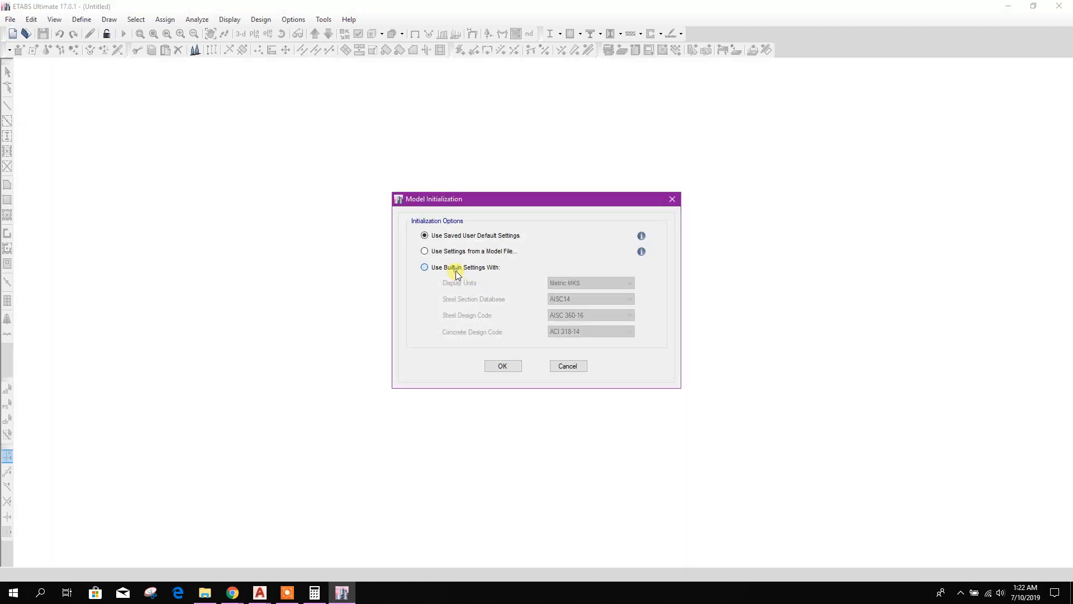
{"action": "left_click", "coordinate": [456, 270]}
{"action": "left_click", "coordinate": [603, 282]}
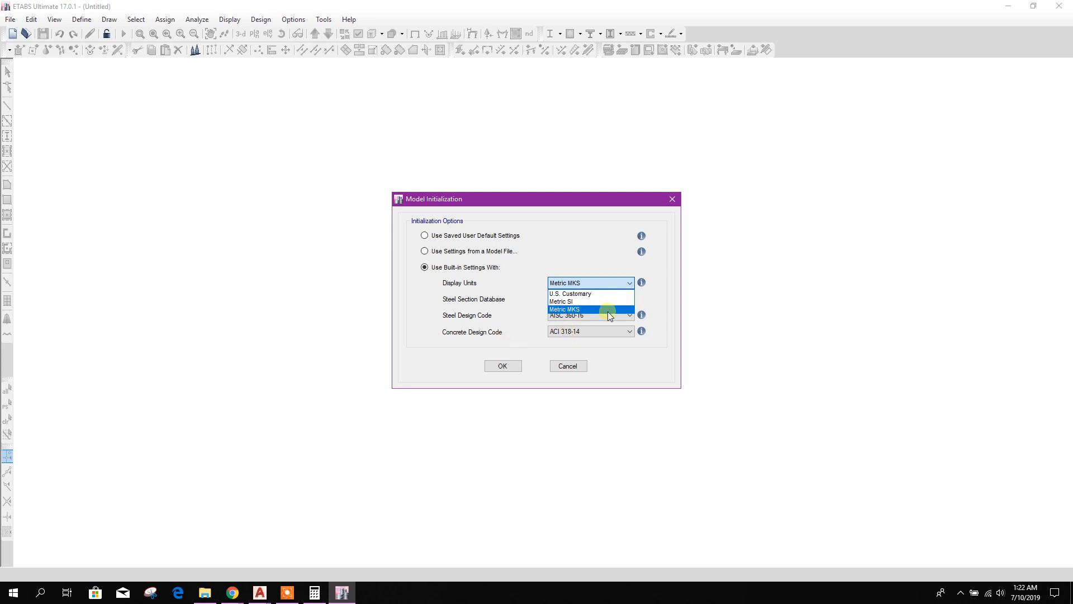
{"action": "left_click", "coordinate": [578, 309]}
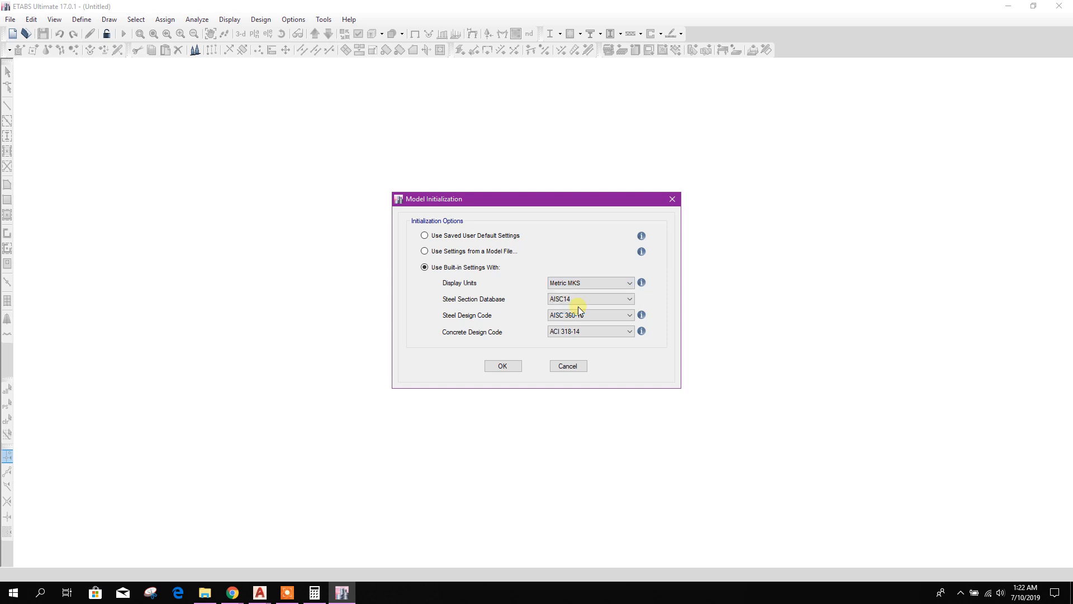
{"action": "left_click", "coordinate": [512, 367]}
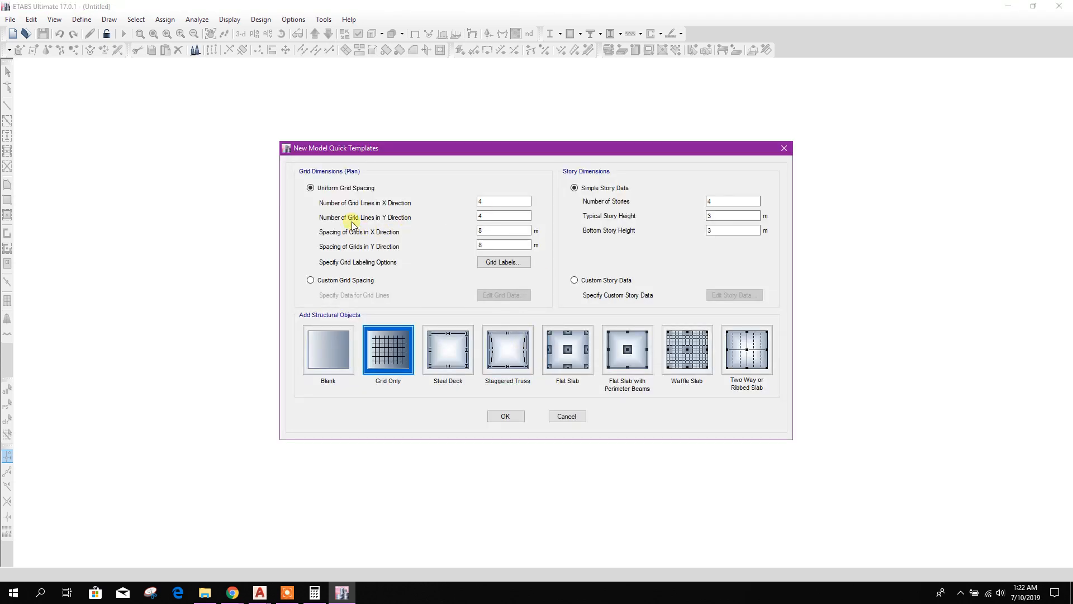
{"action": "left_click", "coordinate": [311, 280]}
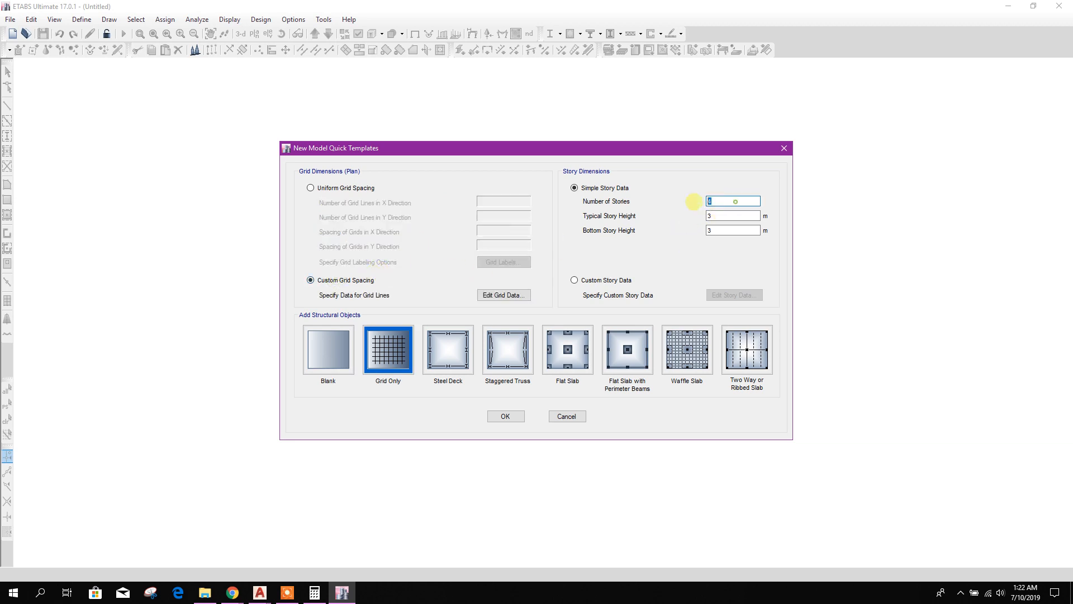
Switch to AutoCAD and examine the level labels at the core of the BURJ KHALIFA.dwg plan for the story count
{"action": "left_click", "coordinate": [260, 592]}
{"action": "left_click", "coordinate": [220, 543]}
{"action": "scroll", "coordinate": [287, 352], "scroll_direction": "up", "scroll_amount": 8}
{"action": "scroll", "coordinate": [288, 351], "scroll_direction": "up", "scroll_amount": 10}
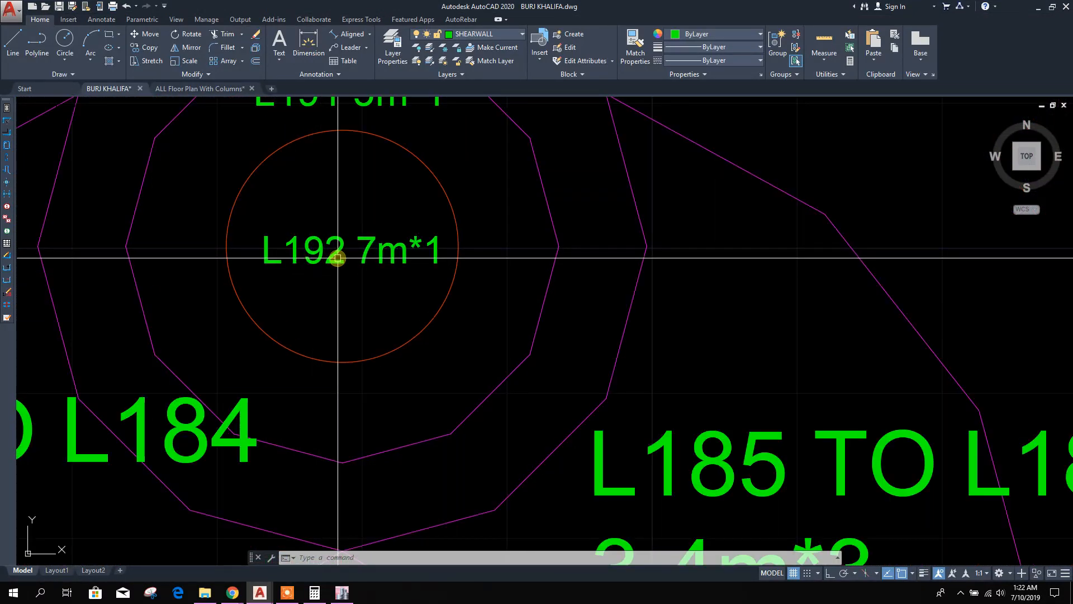
{"action": "left_click", "coordinate": [287, 593]}
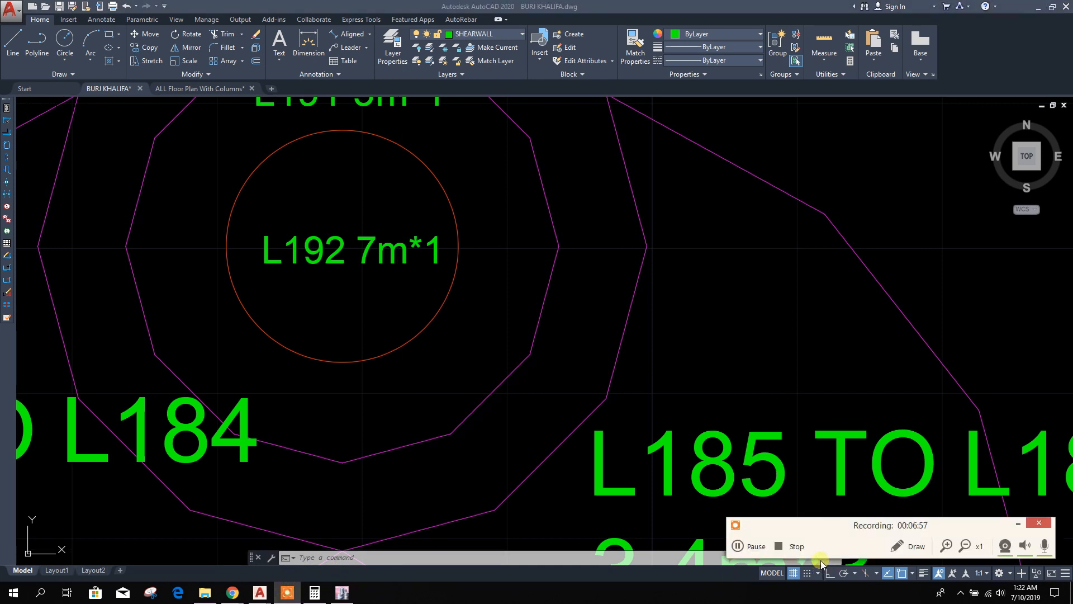
{"action": "scroll", "coordinate": [723, 302], "scroll_direction": "down", "scroll_amount": 4}
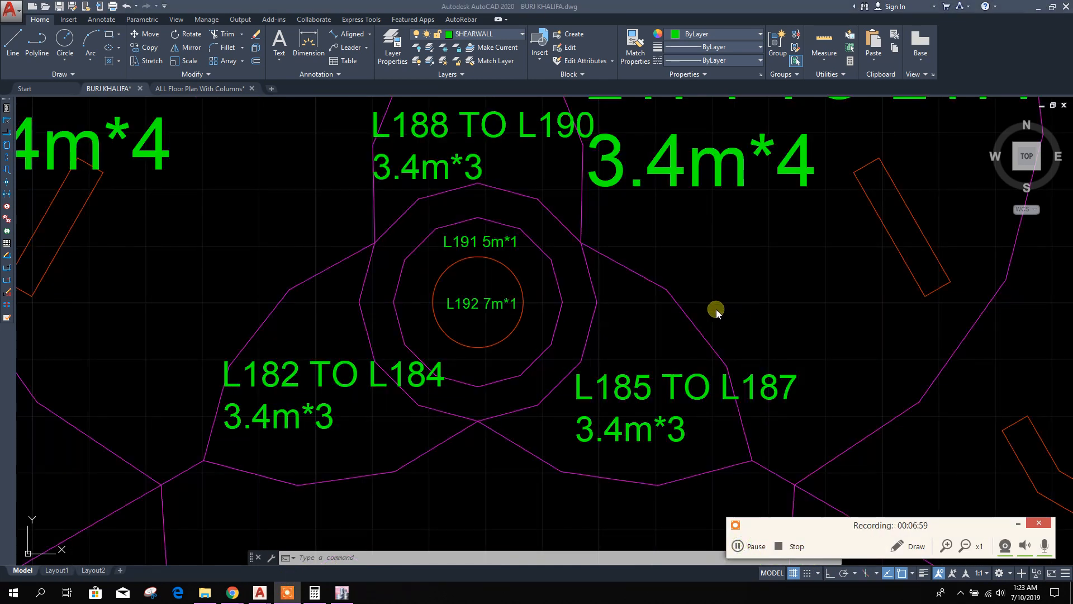
{"action": "left_click", "coordinate": [1014, 527]}
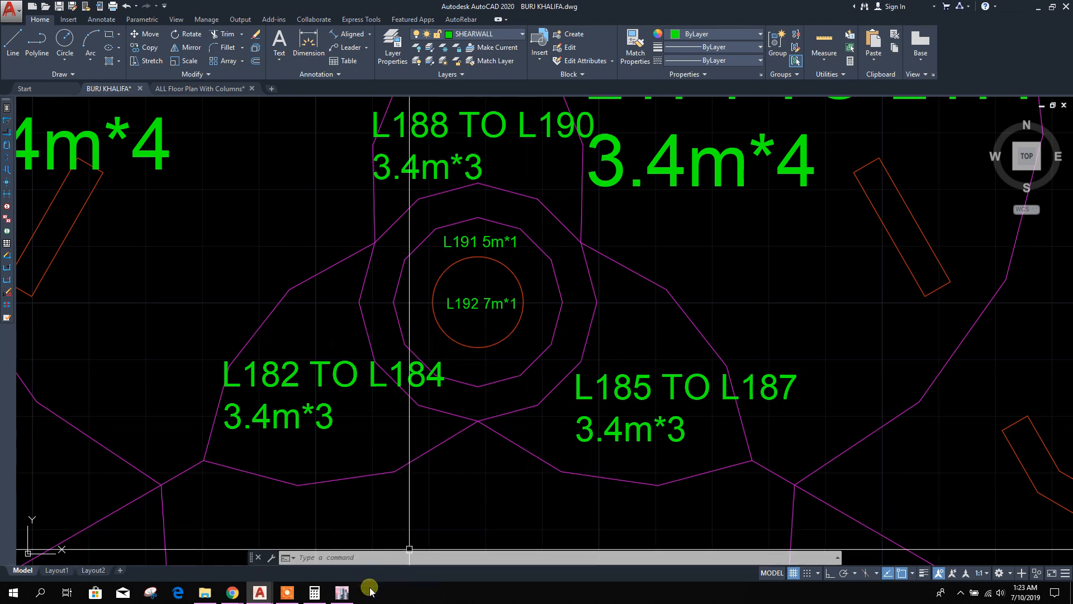
Return to ETABS and create a Blank model with 192 stories and typical and bottom story heights of 4.2 m
{"action": "left_click", "coordinate": [343, 593]}
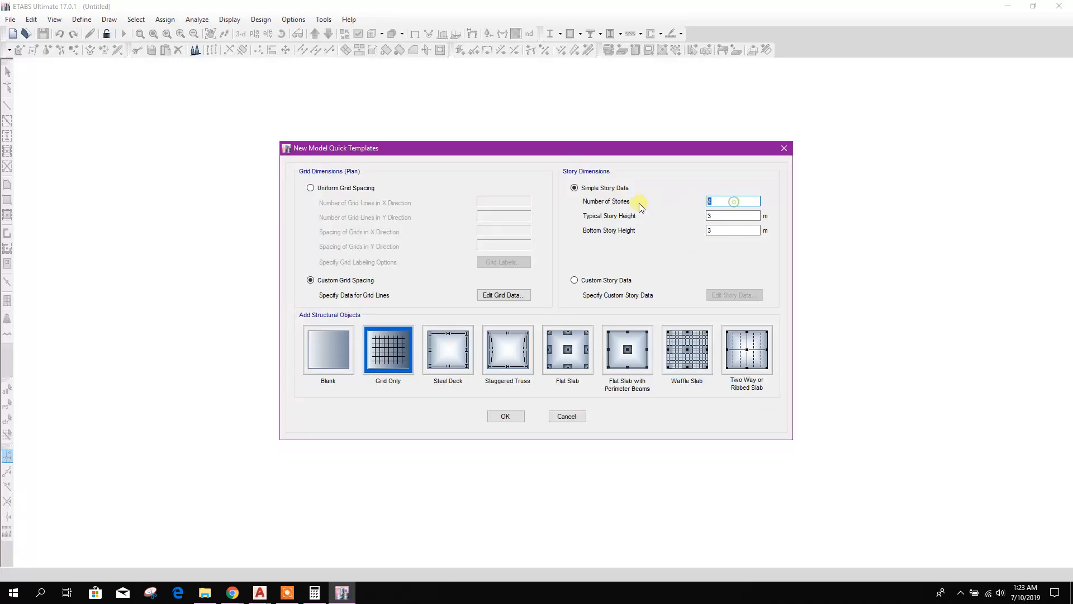
{"action": "type", "text": "192"}
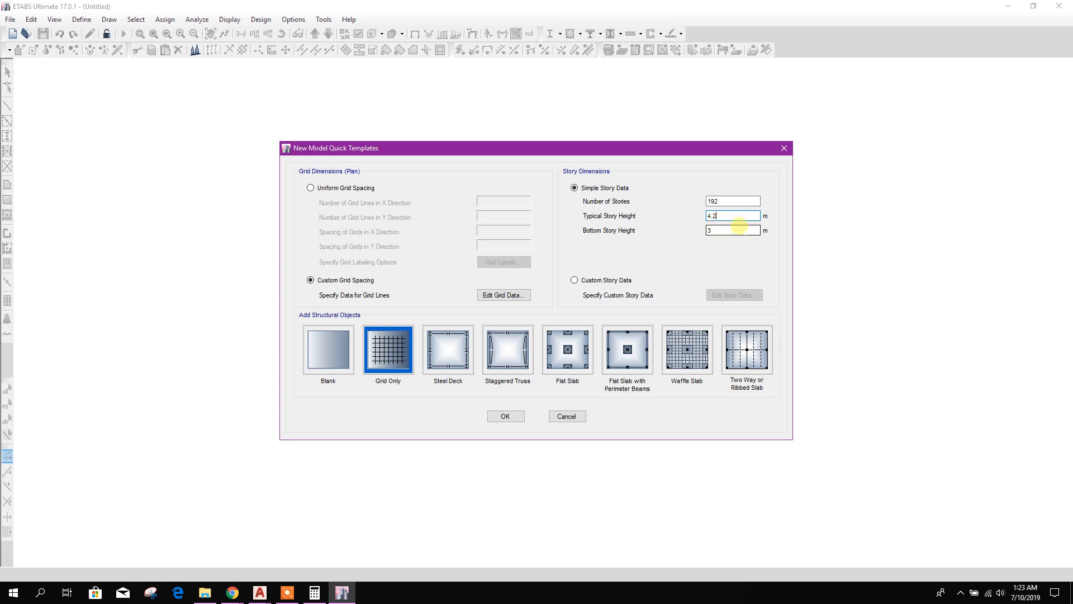
{"action": "type", "text": "4.2"}
{"action": "left_click", "coordinate": [330, 350]}
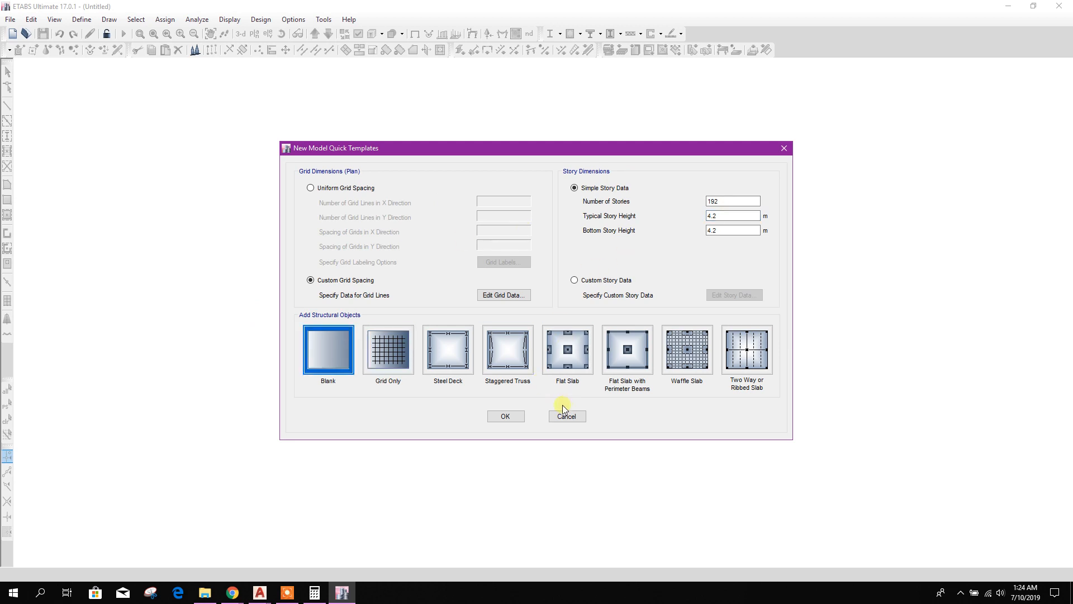
{"action": "left_click", "coordinate": [505, 416]}
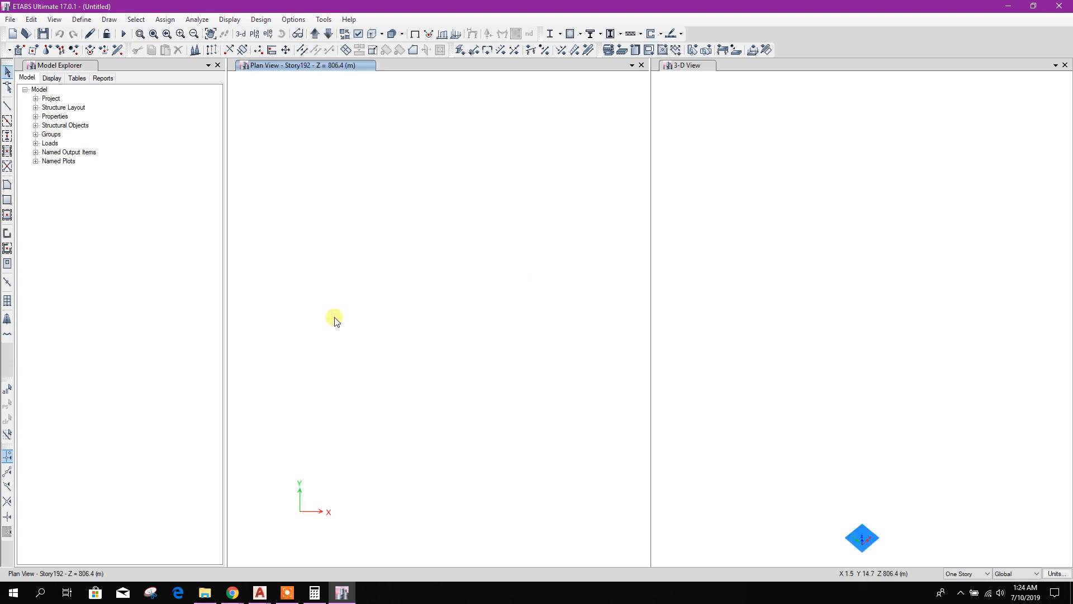
Narrow the Model Explorer and save the model as BURJ KHALIFA in the ETABS 2017 folder
{"action": "left_click_drag", "start_coordinate": [224, 196], "coordinate": [122, 197]}
{"action": "middle_click_drag", "start_coordinate": [342, 262], "coordinate": [358, 247]}
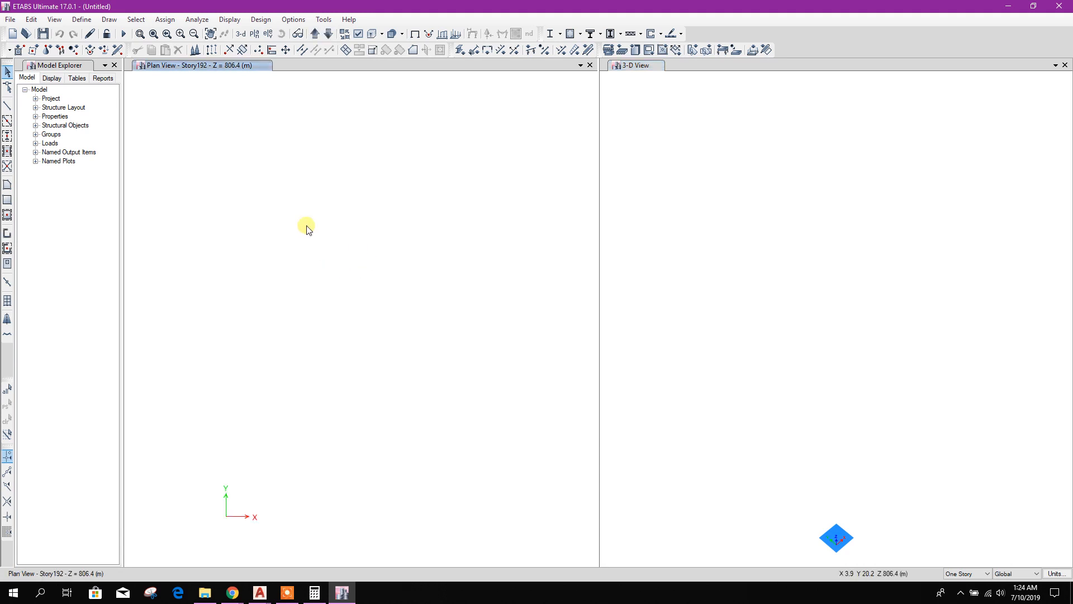
{"action": "left_click", "coordinate": [44, 35]}
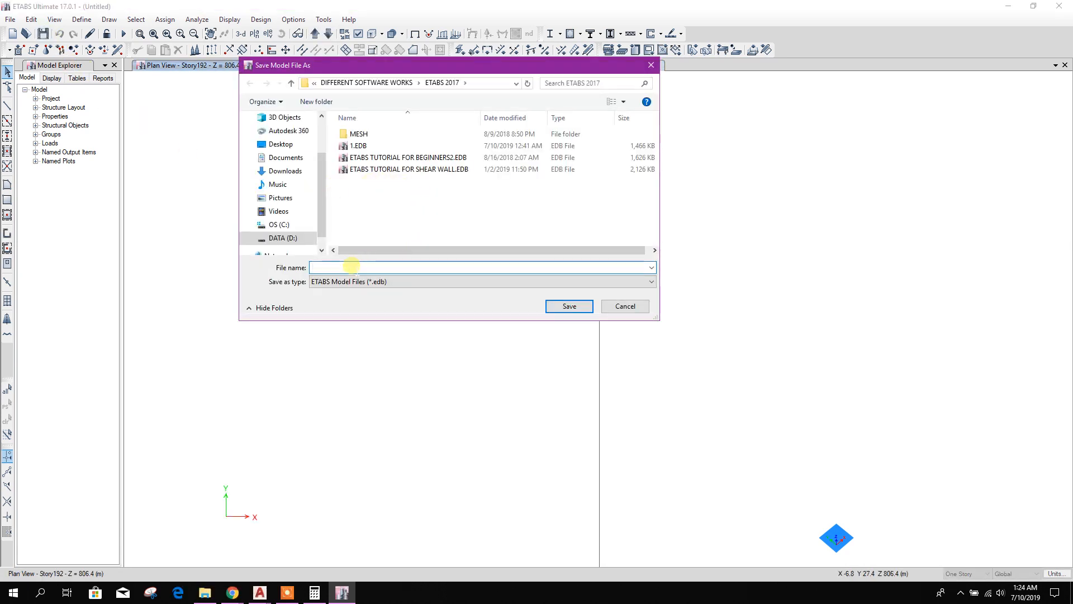
{"action": "type", "text": "BURJ KHALIF"}
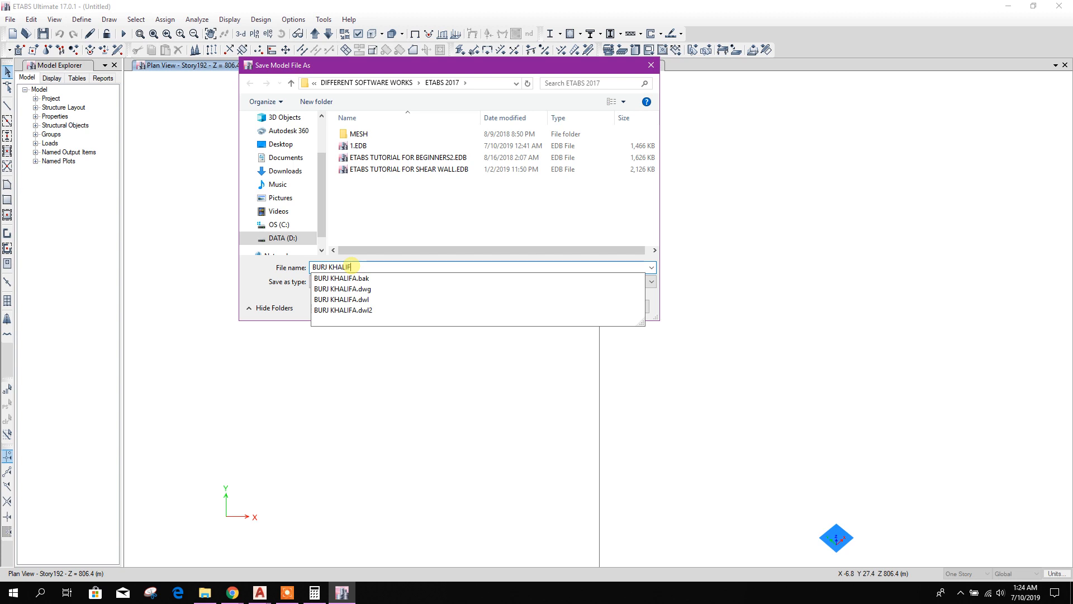
{"action": "type", "text": "A"}
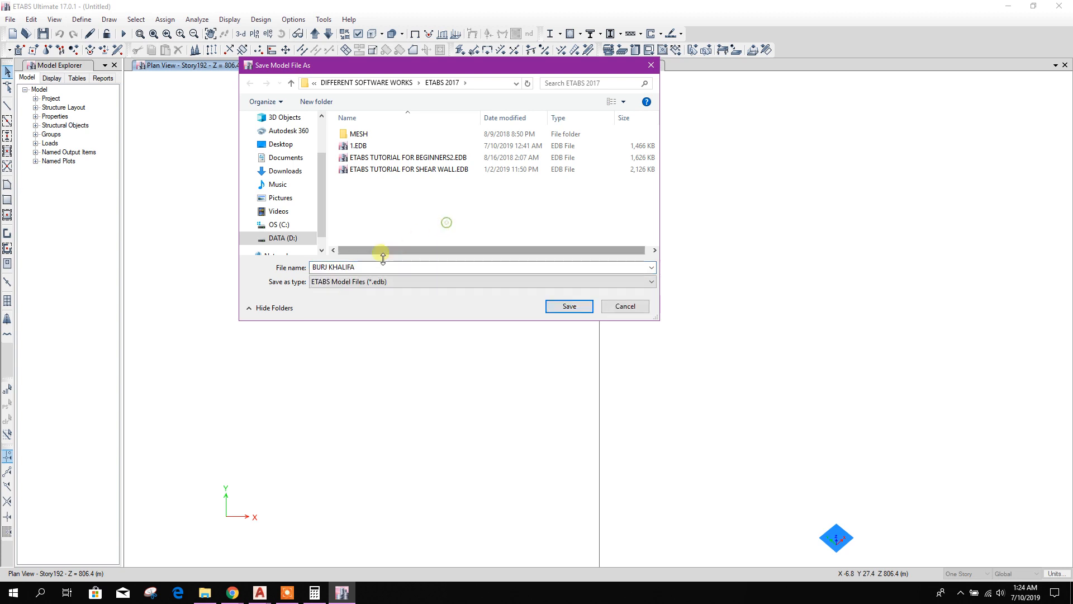
{"action": "left_click", "coordinate": [582, 308]}
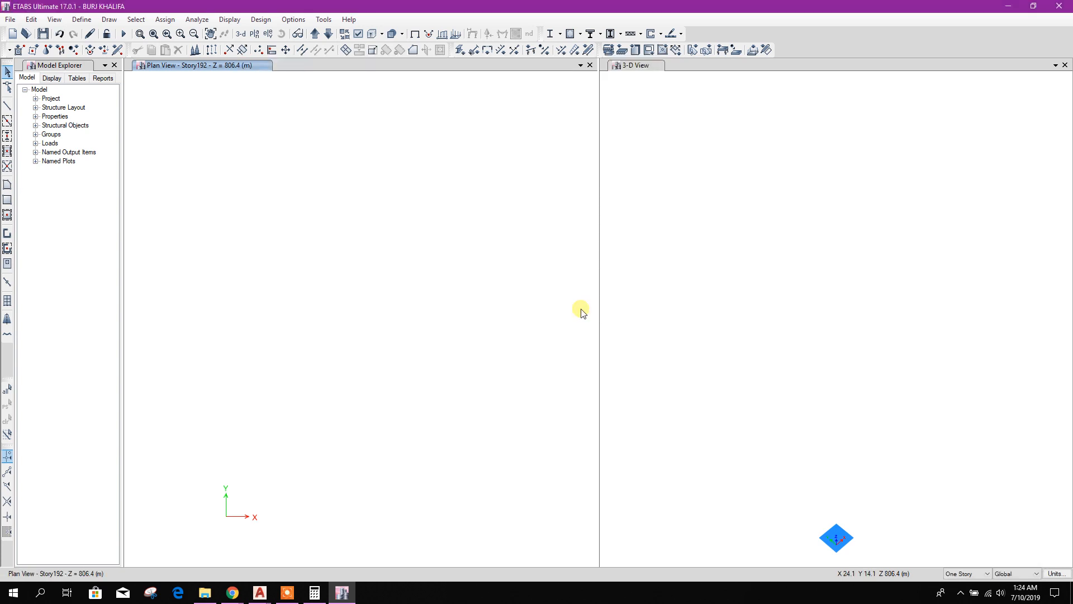
Set the plan view to the Base level
{"action": "left_click", "coordinate": [254, 35]}
{"action": "left_click_drag", "start_coordinate": [605, 273], "coordinate": [605, 384]}
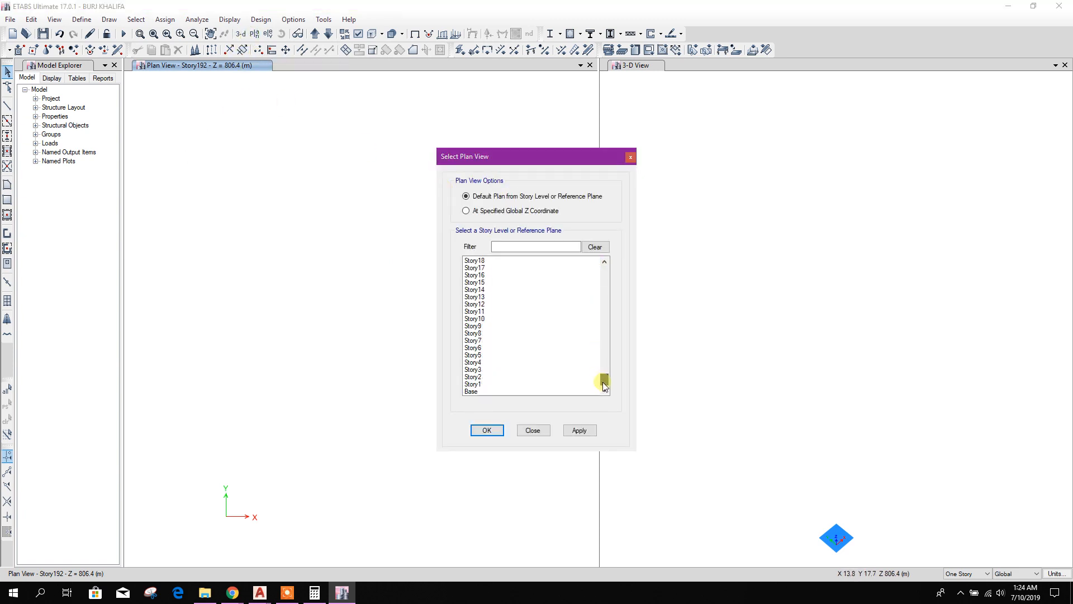
{"action": "left_click", "coordinate": [472, 391]}
{"action": "left_click", "coordinate": [581, 431]}
{"action": "left_click", "coordinate": [533, 431]}
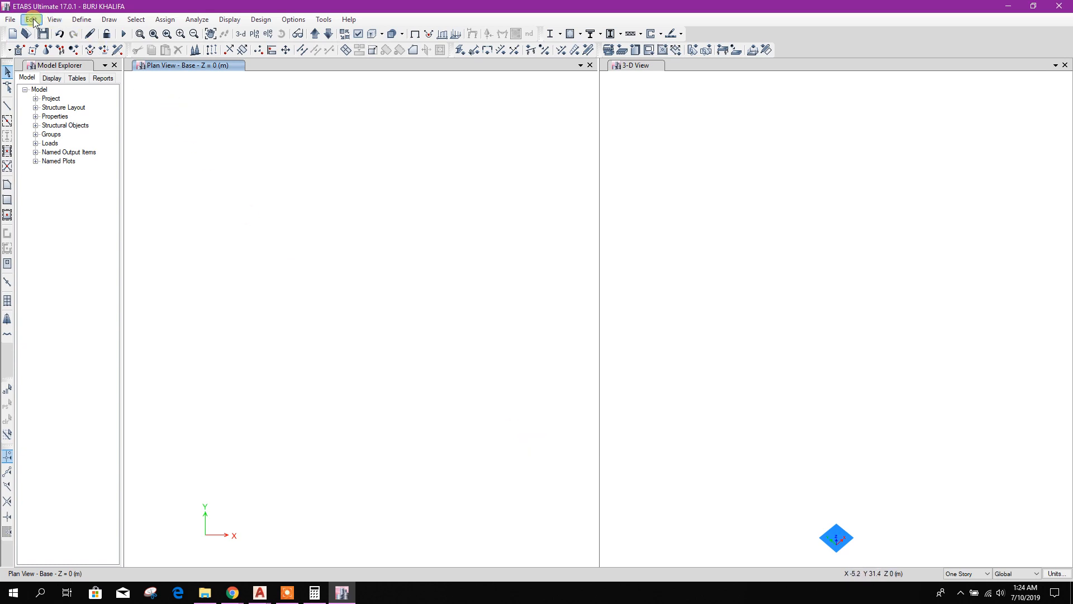
Open FOR ETABS.dxf from the ETABS 2017 folder for import as an architectural plan
{"action": "left_click", "coordinate": [10, 19]}
{"action": "mouse_move", "coordinate": [73, 124]}
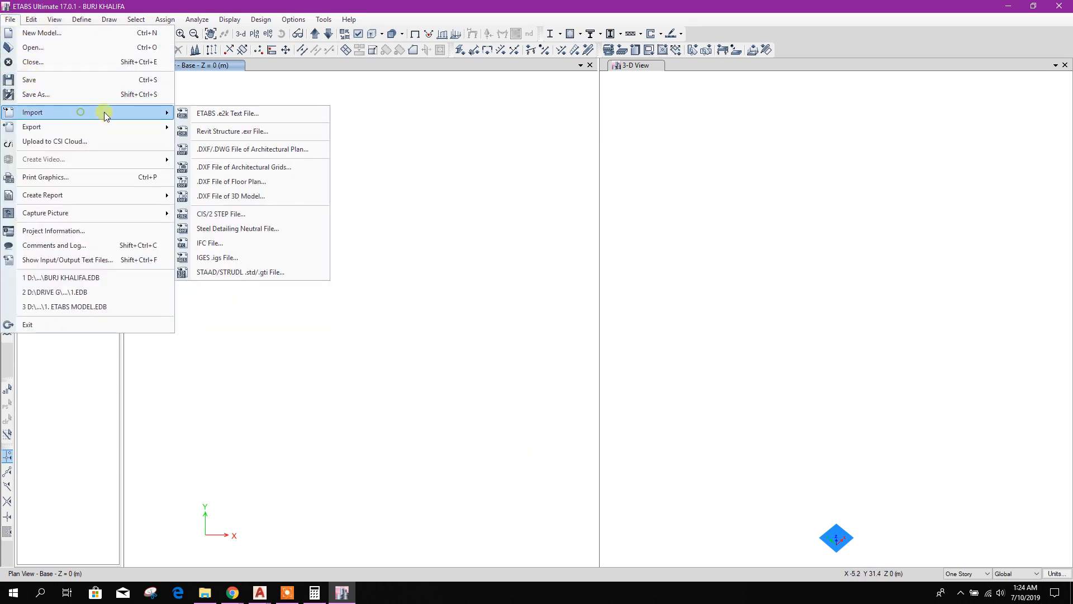
{"action": "left_click", "coordinate": [267, 144]}
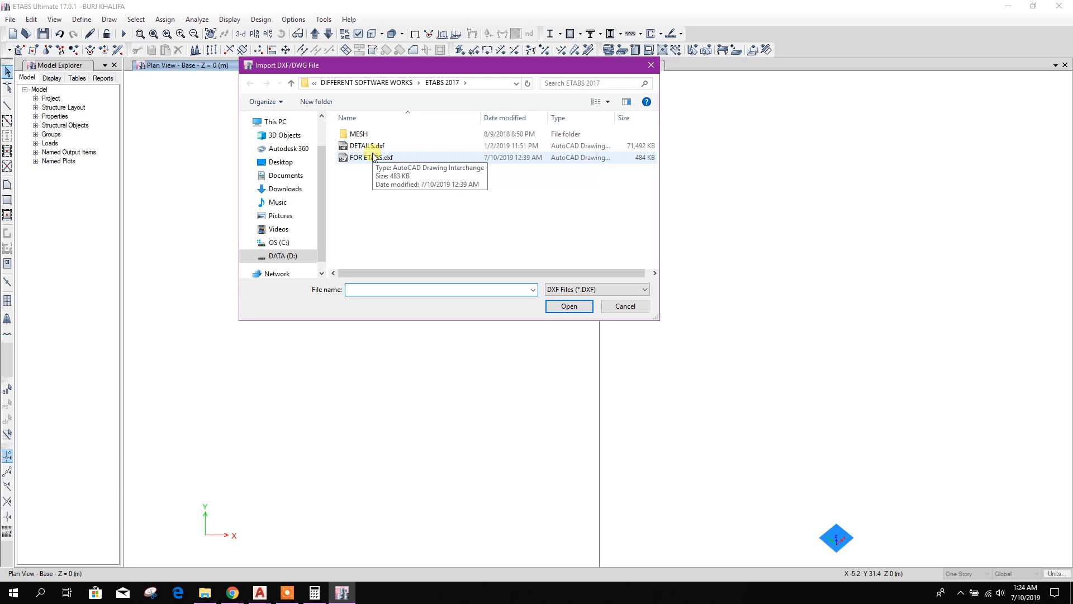
{"action": "left_click", "coordinate": [457, 166]}
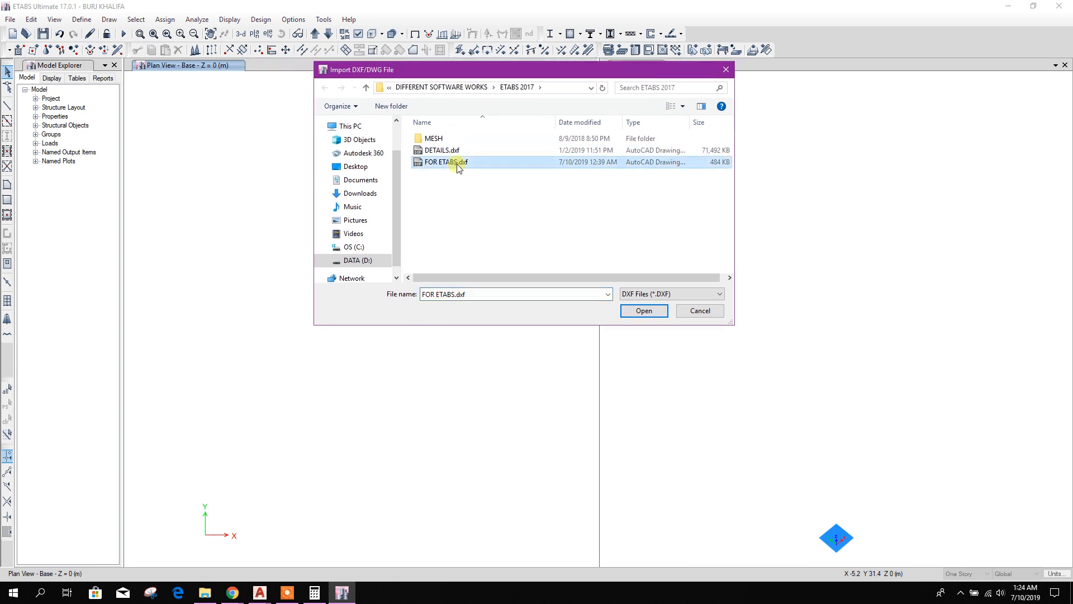
{"action": "left_click", "coordinate": [643, 311]}
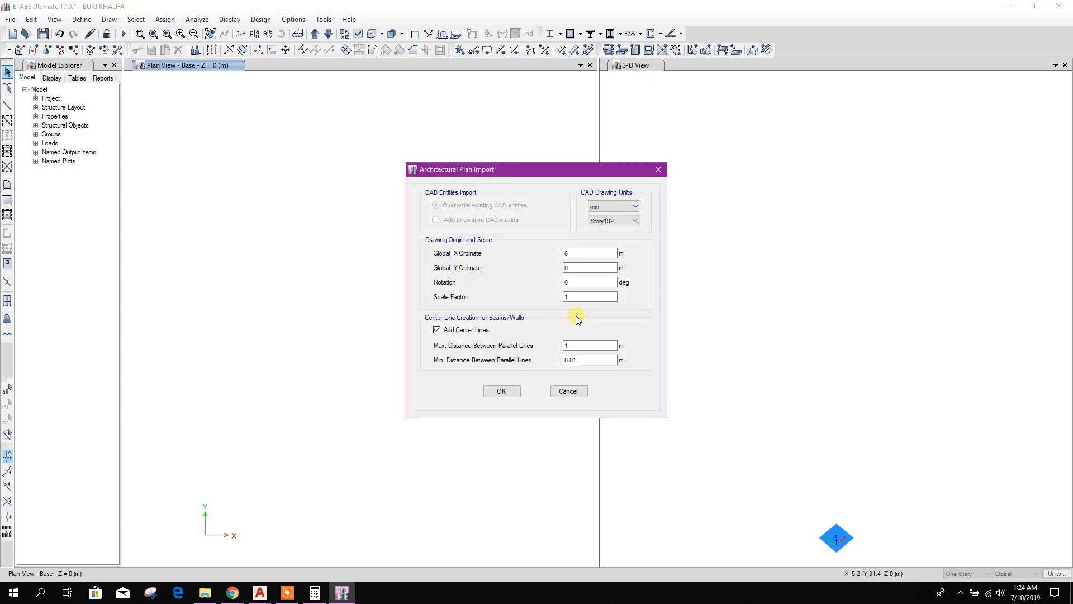
Import the architectural plan with drawing units in m onto the Base level
{"action": "left_click", "coordinate": [612, 206]}
{"action": "left_click", "coordinate": [604, 245]}
{"action": "left_click", "coordinate": [621, 225]}
{"action": "left_click_drag", "start_coordinate": [635, 253], "coordinate": [636, 435]}
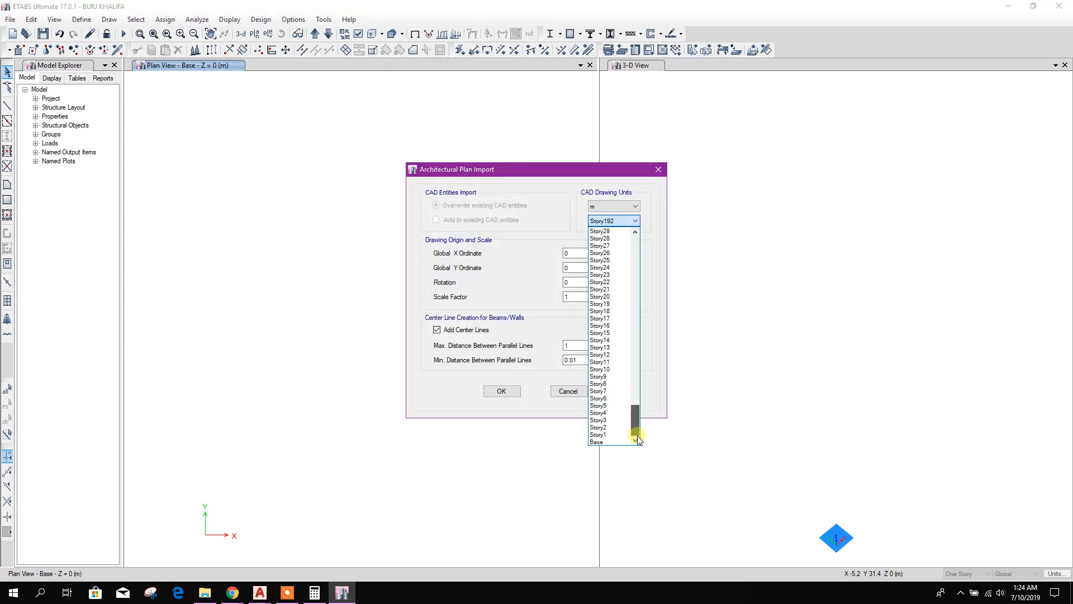
{"action": "left_click", "coordinate": [598, 441]}
{"action": "left_click", "coordinate": [510, 392]}
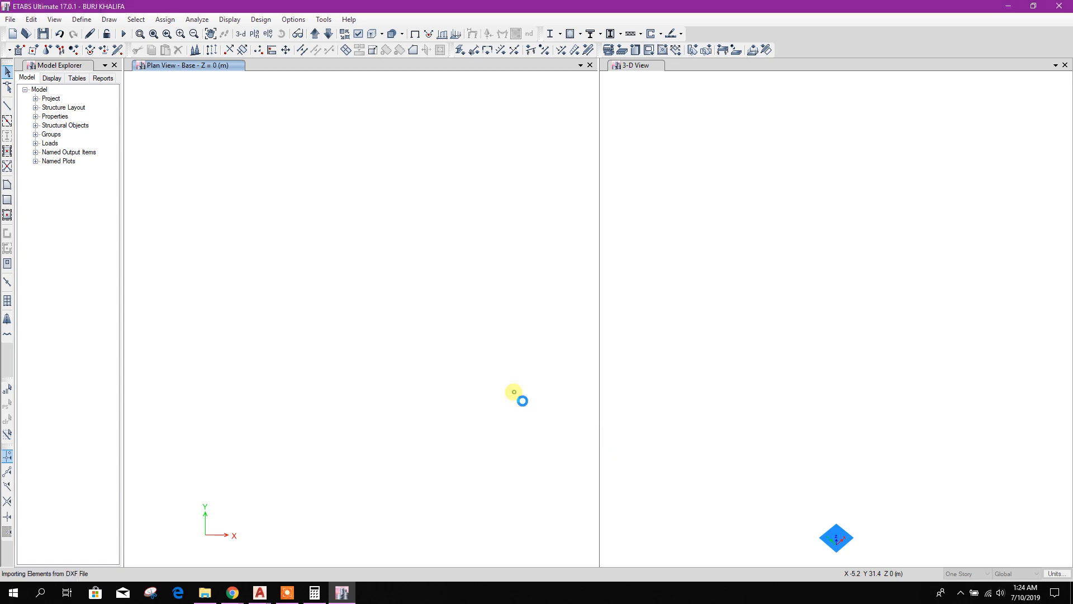
{"action": "middle_click_drag", "start_coordinate": [486, 363], "coordinate": [507, 284]}
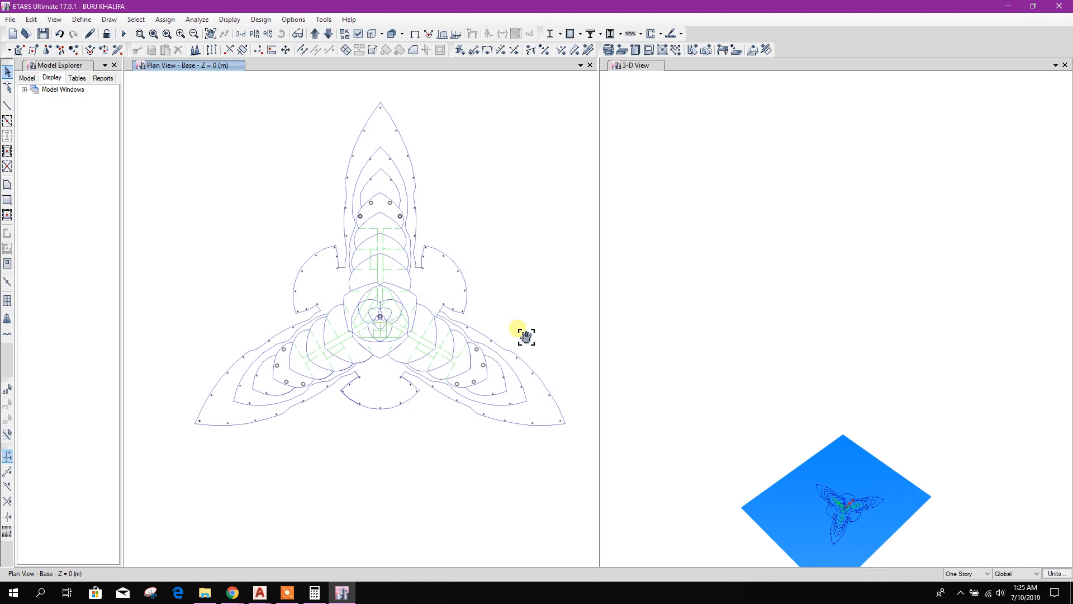
List the Base plan's architectural layers and add column objects from the COLUMN layer
{"action": "left_click", "coordinate": [24, 90]}
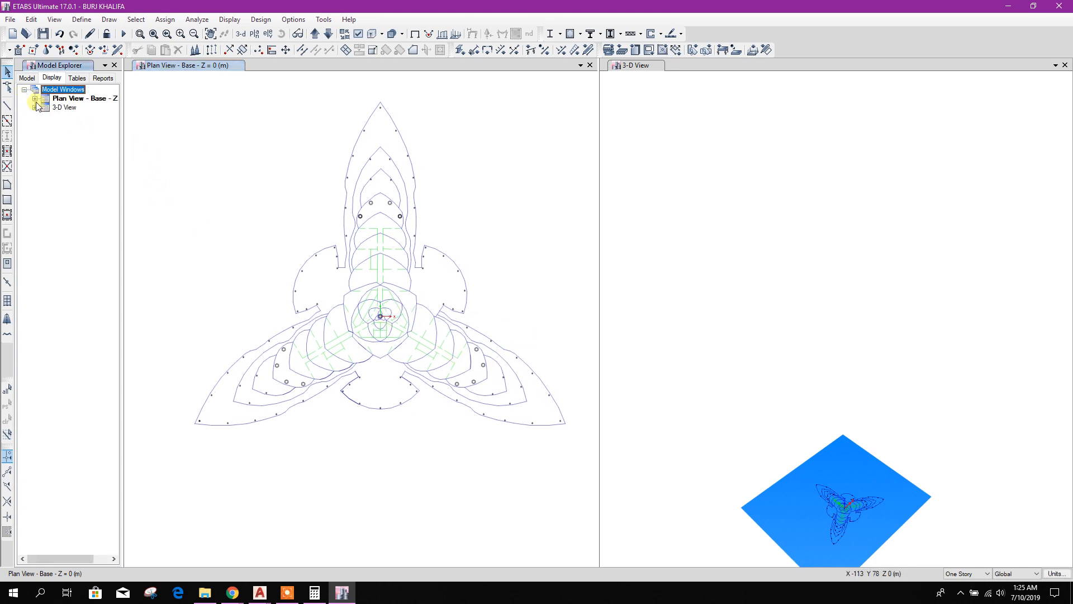
{"action": "left_click", "coordinate": [35, 99]}
{"action": "left_click", "coordinate": [46, 143]}
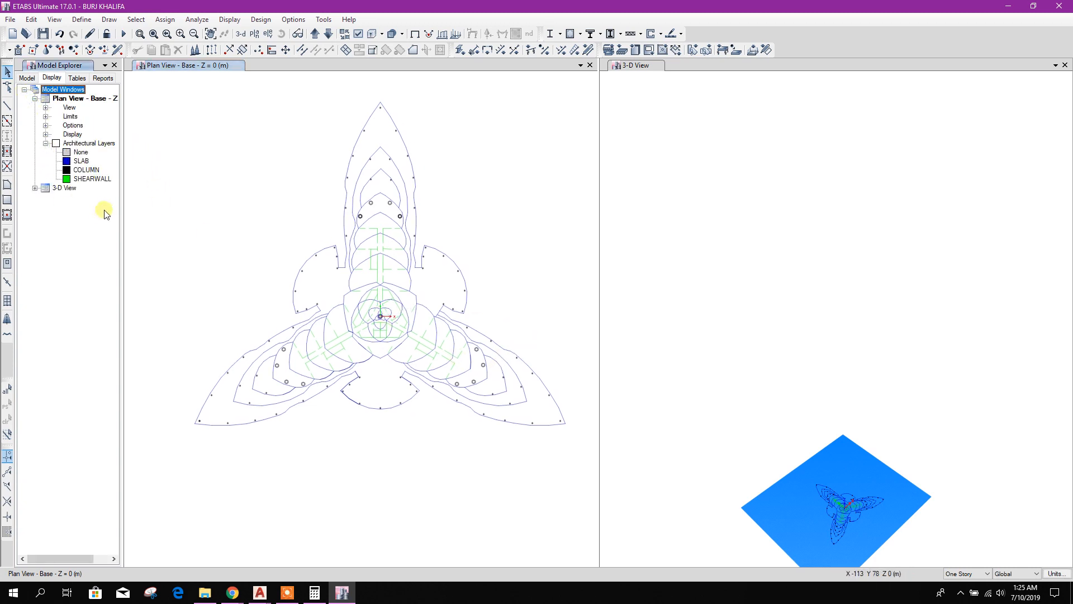
{"action": "right_click", "coordinate": [87, 172]}
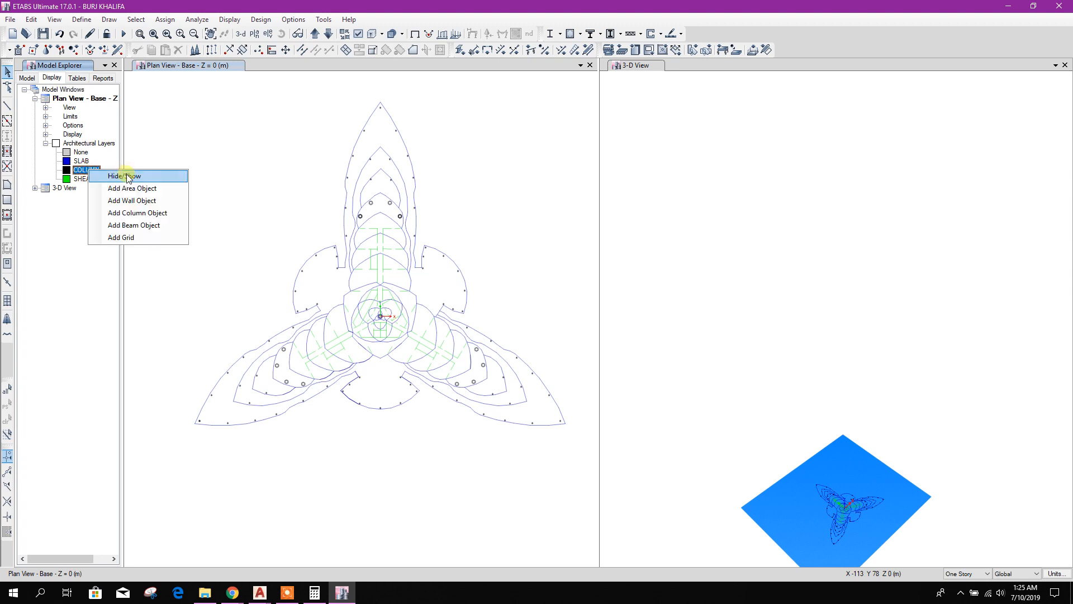
{"action": "left_click", "coordinate": [150, 214]}
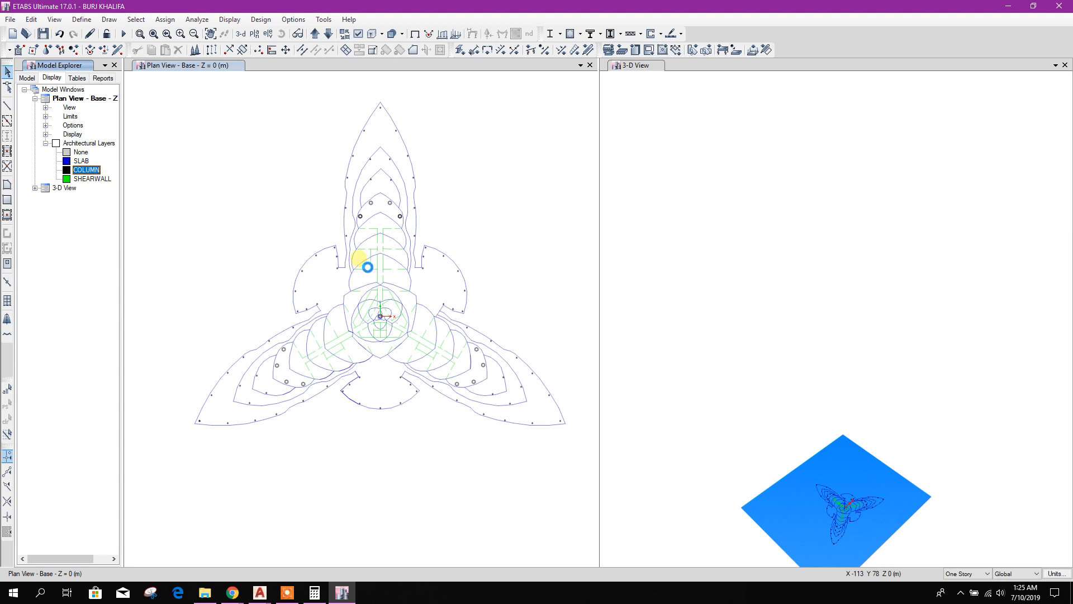
Check the section property choices of one circular column in the 3-D view and cancel without changing it
{"action": "scroll", "coordinate": [822, 500], "scroll_direction": "up", "scroll_amount": 8}
{"action": "left_click", "coordinate": [761, 327]}
{"action": "right_click", "coordinate": [761, 322]}
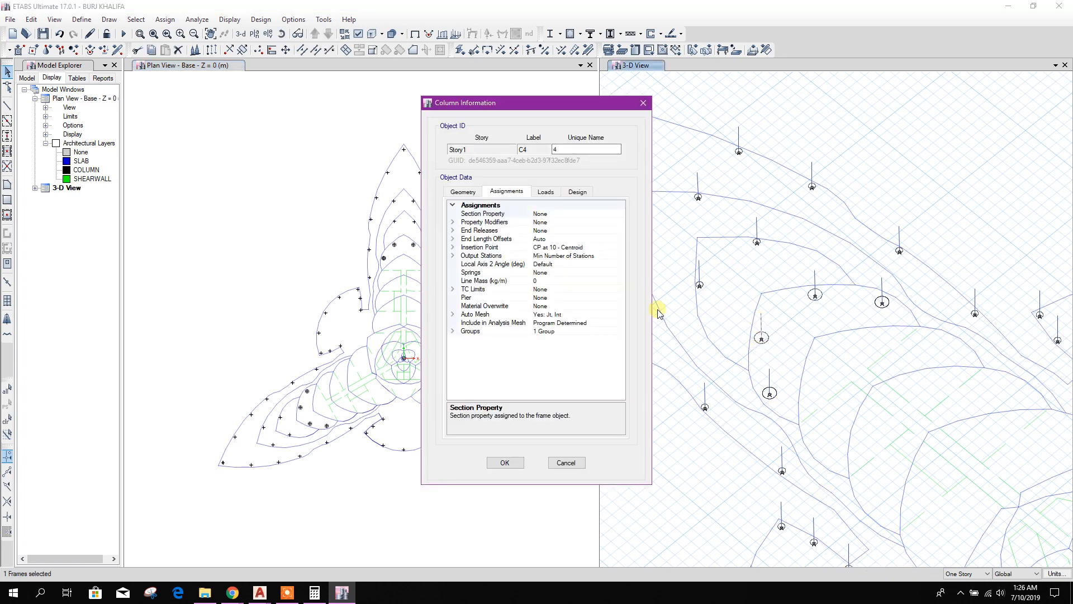
{"action": "left_click", "coordinate": [554, 214]}
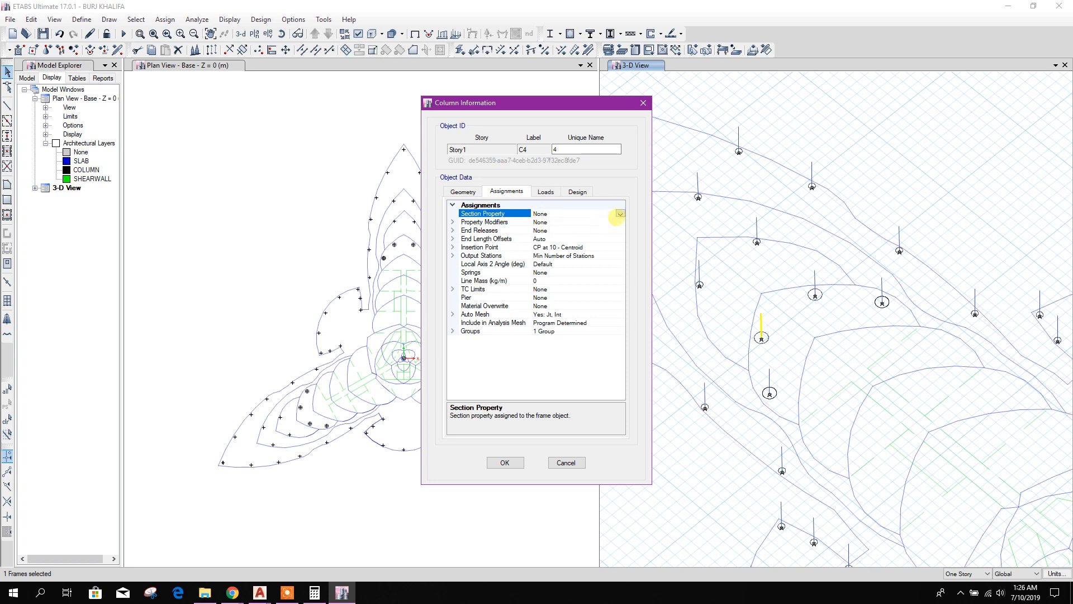
{"action": "left_click", "coordinate": [620, 213]}
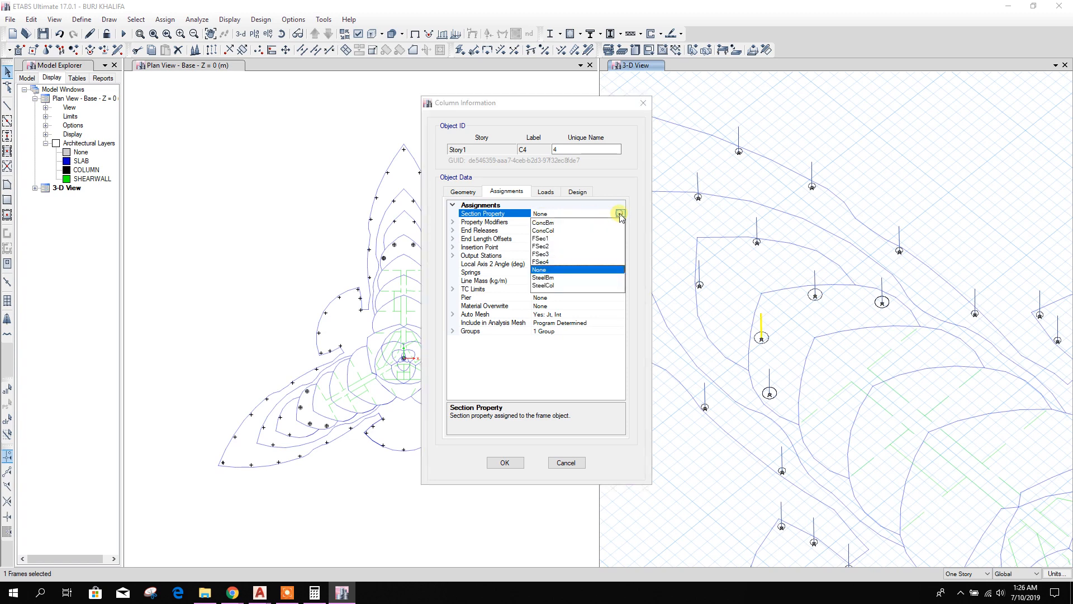
{"action": "left_click", "coordinate": [620, 213]}
{"action": "left_click", "coordinate": [566, 463]}
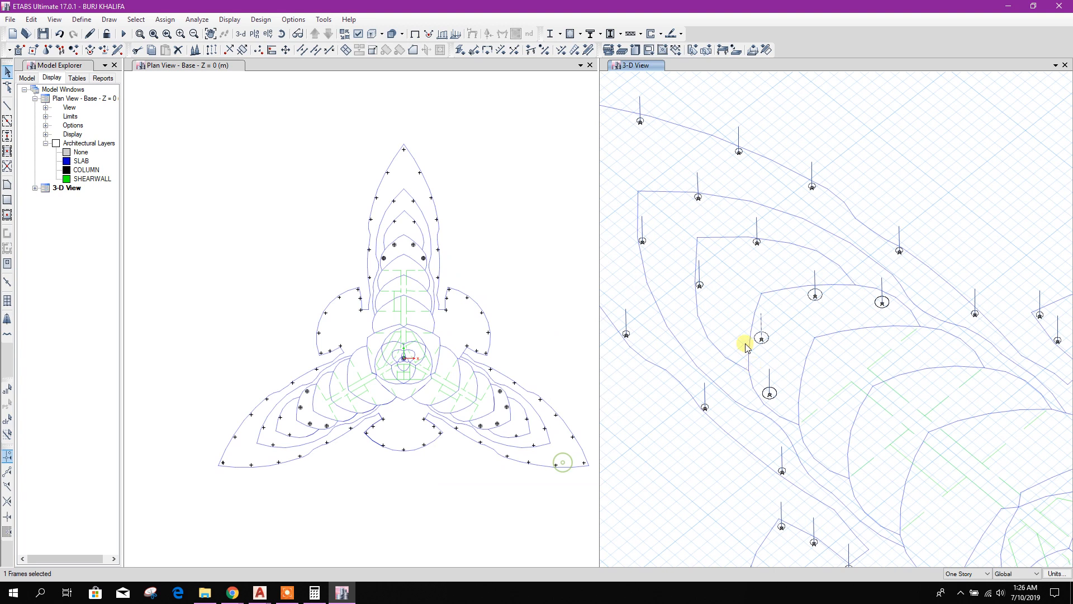
Switch to the BURJ KHALIFA drawing in AutoCAD and measure the radius of a large circular column near the L26 TO L33 label
{"action": "left_click", "coordinate": [762, 327]}
{"action": "left_click", "coordinate": [502, 359]}
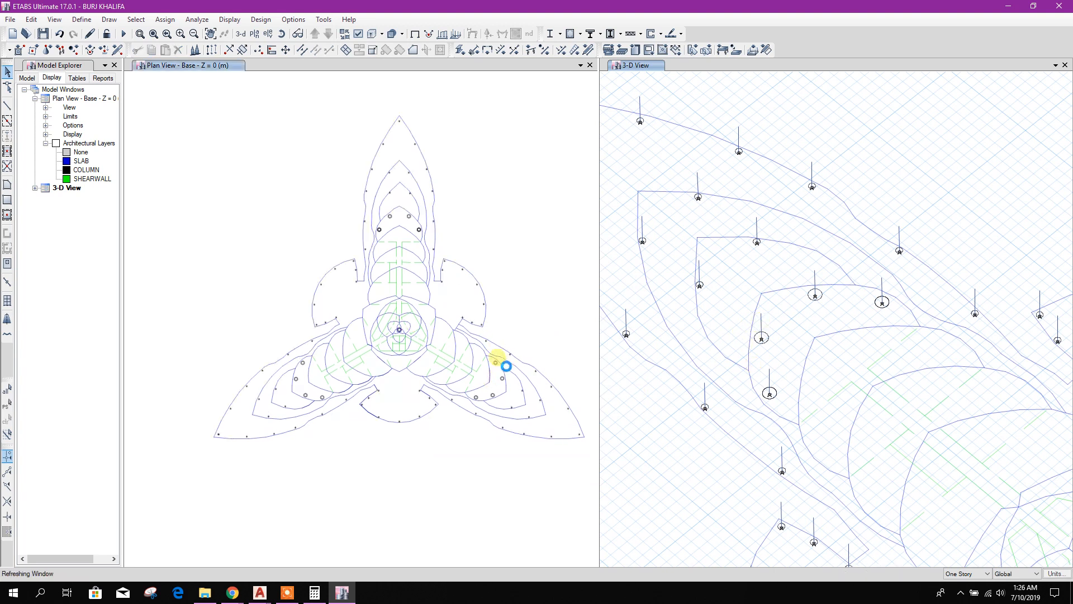
{"action": "left_click", "coordinate": [261, 594]}
{"action": "left_click", "coordinate": [240, 538]}
{"action": "scroll", "coordinate": [468, 314], "scroll_direction": "down", "scroll_amount": 2}
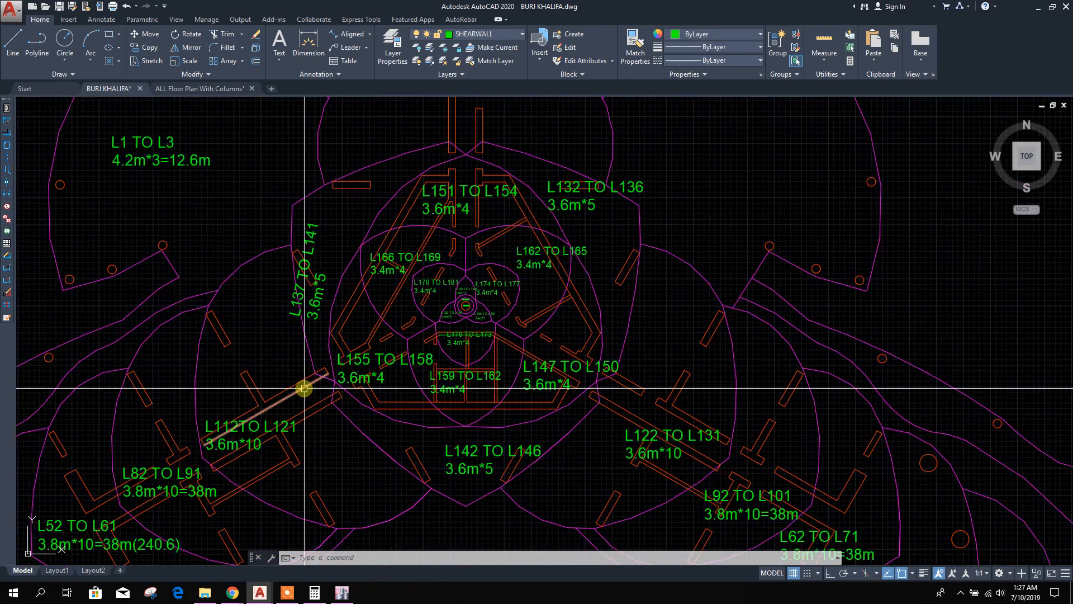
{"action": "middle_click_drag", "start_coordinate": [305, 388], "coordinate": [453, 343]}
{"action": "left_click", "coordinate": [334, 35]}
{"action": "middle_click_drag", "start_coordinate": [253, 427], "coordinate": [406, 328]}
{"action": "scroll", "coordinate": [406, 327], "scroll_direction": "down", "scroll_amount": 1}
{"action": "scroll", "coordinate": [304, 384], "scroll_direction": "up", "scroll_amount": 8}
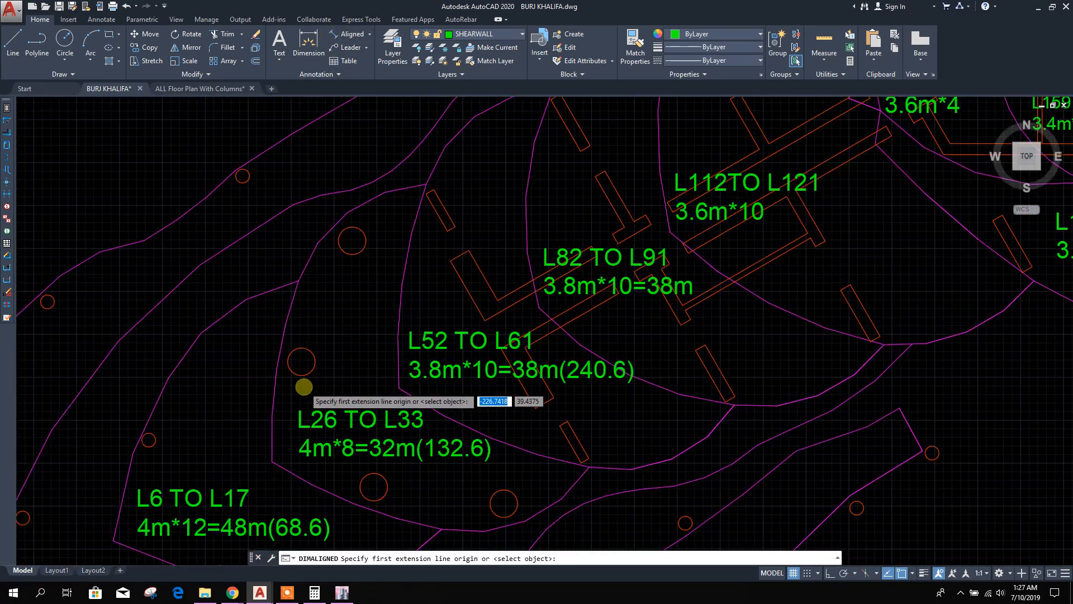
{"action": "left_click", "coordinate": [301, 334]}
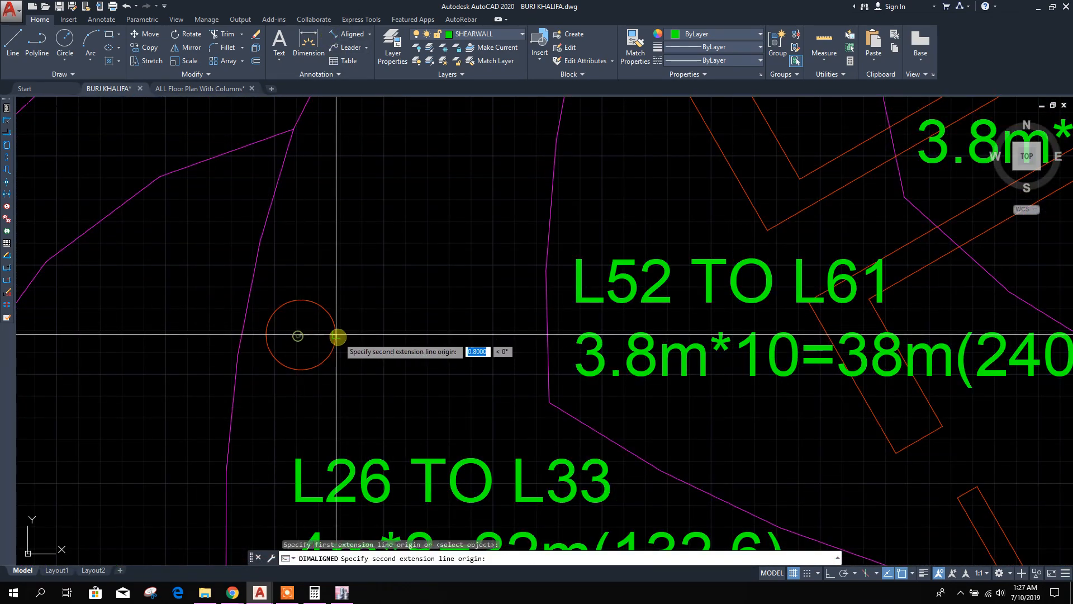
{"action": "left_click", "coordinate": [335, 334]}
{"action": "scroll", "coordinate": [360, 376], "scroll_direction": "up", "scroll_amount": 2}
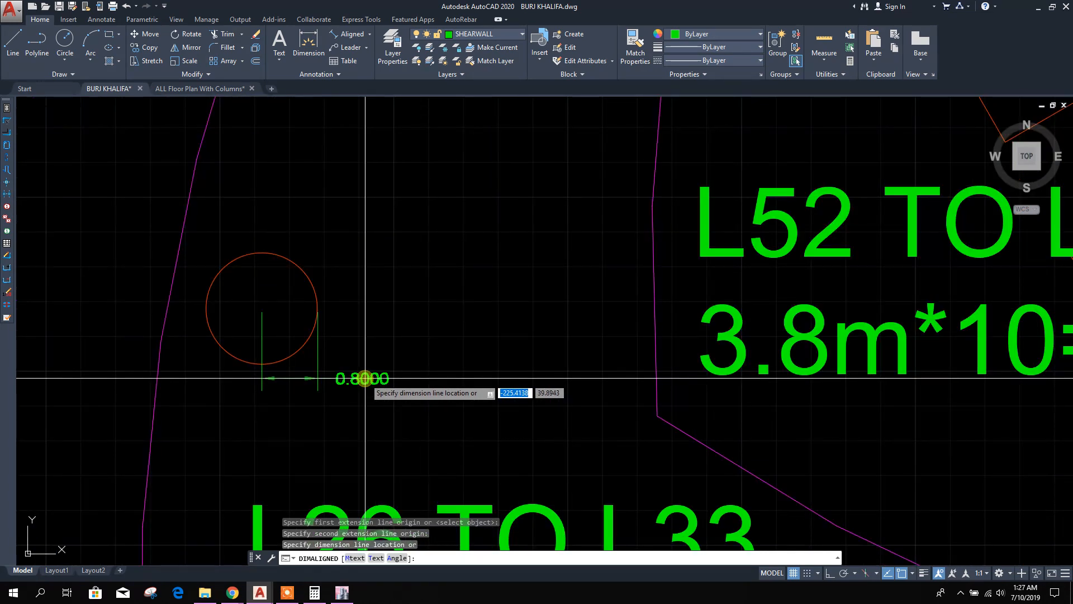
{"action": "key", "text": "Escape"}
{"action": "scroll", "coordinate": [335, 342], "scroll_direction": "down", "scroll_amount": 6}
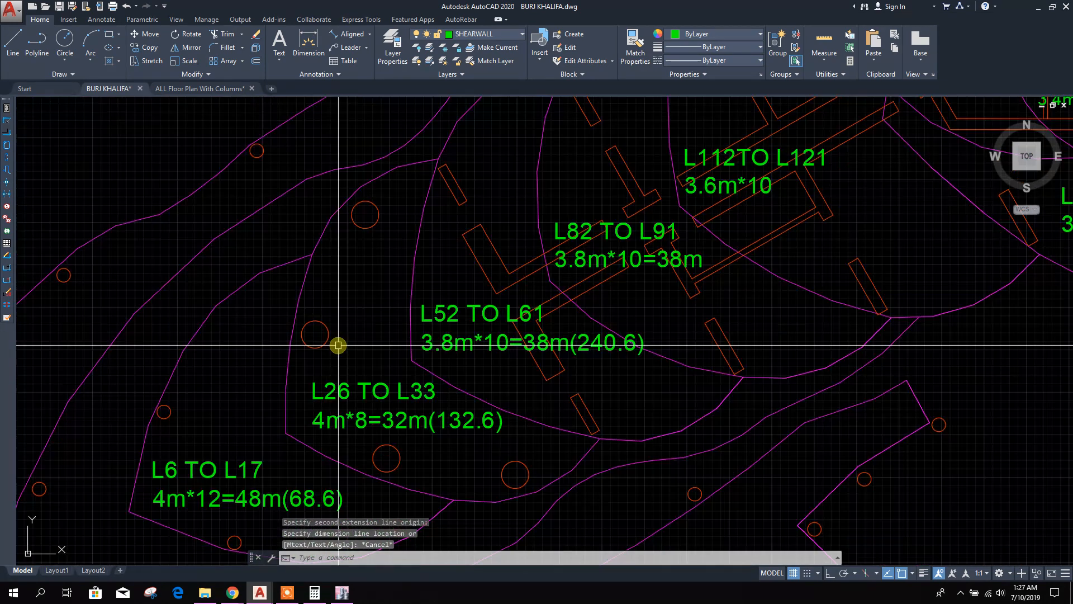
Measure the radius of a small circular column near the L6 TO L17 label without placing a dimension
{"action": "left_click", "coordinate": [329, 338]}
{"action": "middle_click_drag", "start_coordinate": [371, 378], "coordinate": [440, 378]}
{"action": "key", "text": "Escape"}
{"action": "middle_click_drag", "start_coordinate": [313, 404], "coordinate": [445, 355]}
{"action": "scroll", "coordinate": [548, 297], "scroll_direction": "up", "scroll_amount": 2}
{"action": "middle_click_drag", "start_coordinate": [311, 407], "coordinate": [460, 354]}
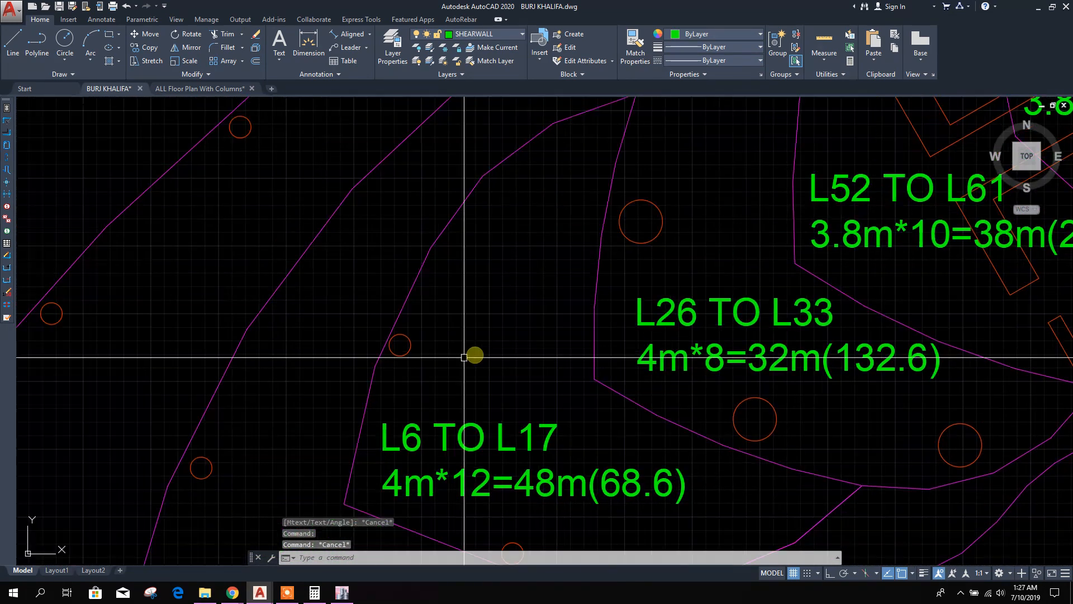
{"action": "left_click", "coordinate": [351, 34]}
{"action": "scroll", "coordinate": [377, 334], "scroll_direction": "up", "scroll_amount": 5}
{"action": "left_click", "coordinate": [434, 373]}
{"action": "left_click", "coordinate": [462, 371]}
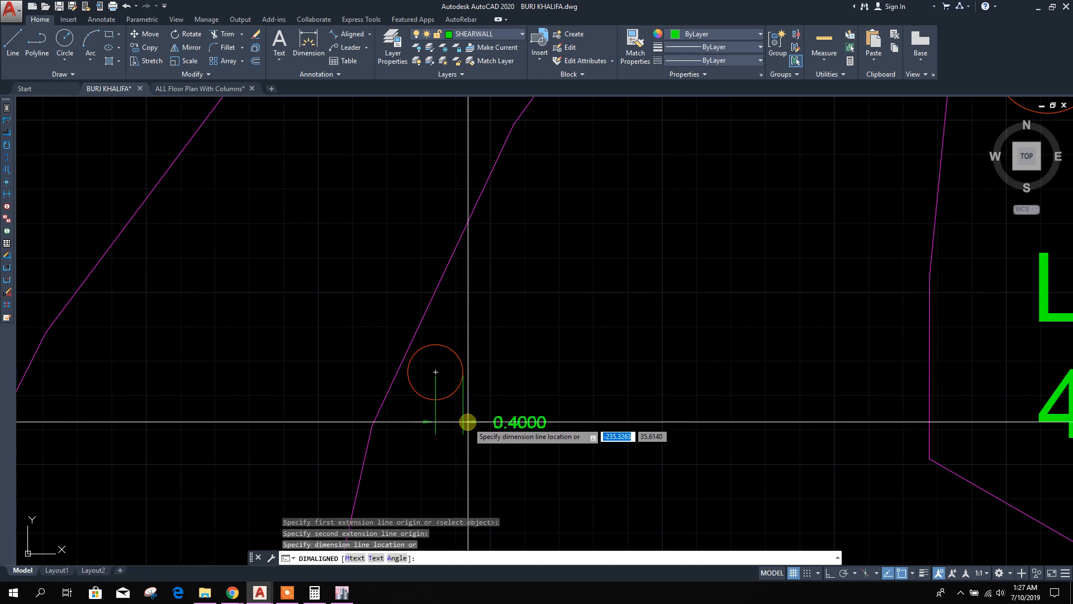
{"action": "scroll", "coordinate": [468, 421], "scroll_direction": "up", "scroll_amount": 2}
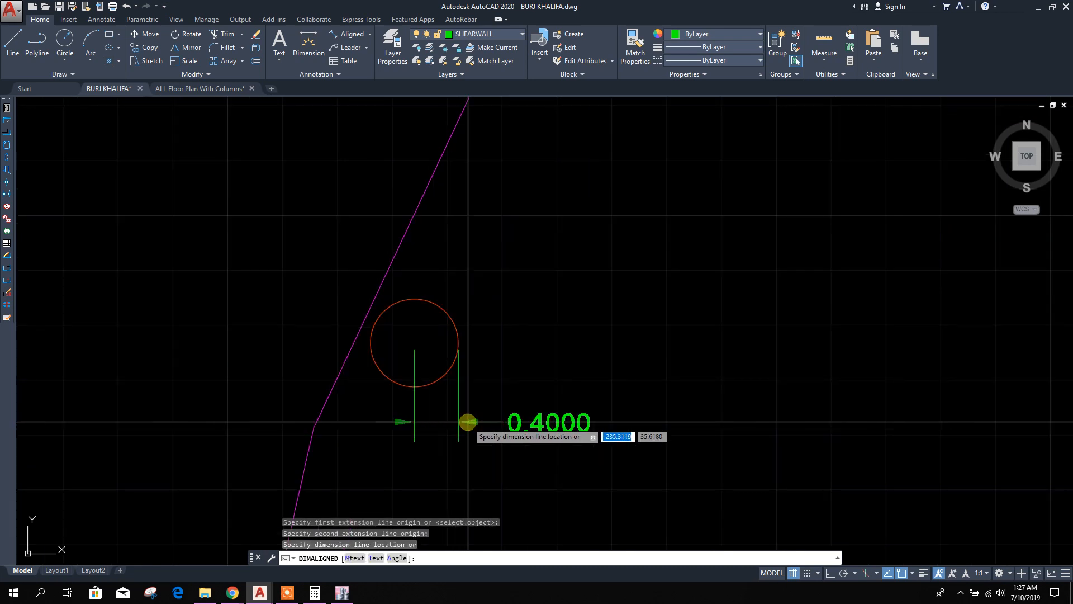
{"action": "key", "text": "Escape"}
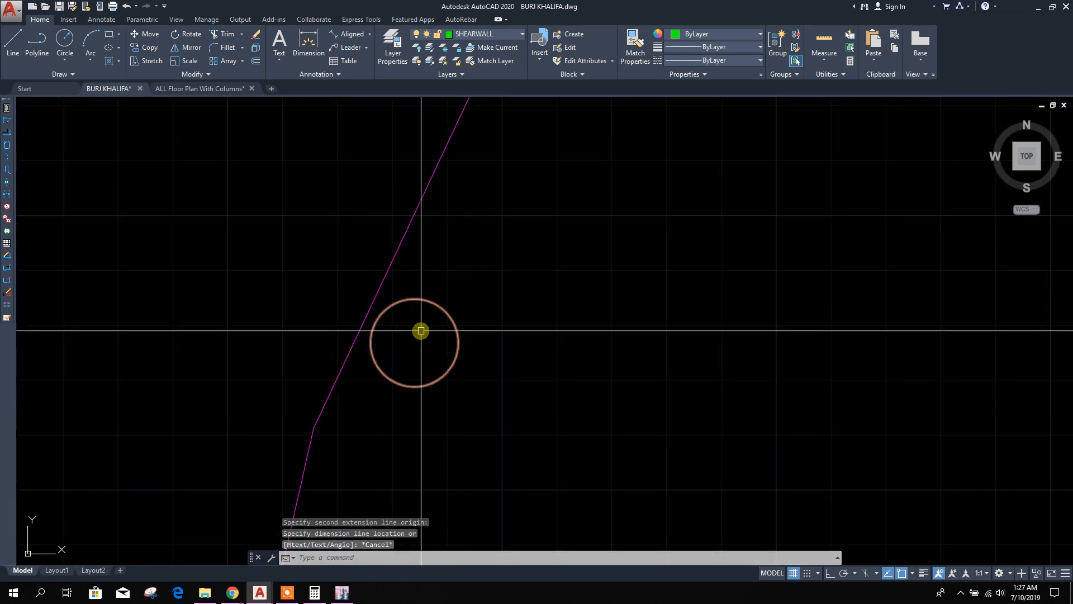
{"action": "scroll", "coordinate": [420, 332], "scroll_direction": "down", "scroll_amount": 3}
Switch back to ETABS and redefine frame section FSec1 as C160 with a 1600 mm diameter, accepting its reinforcement data
{"action": "left_click", "coordinate": [342, 593]}
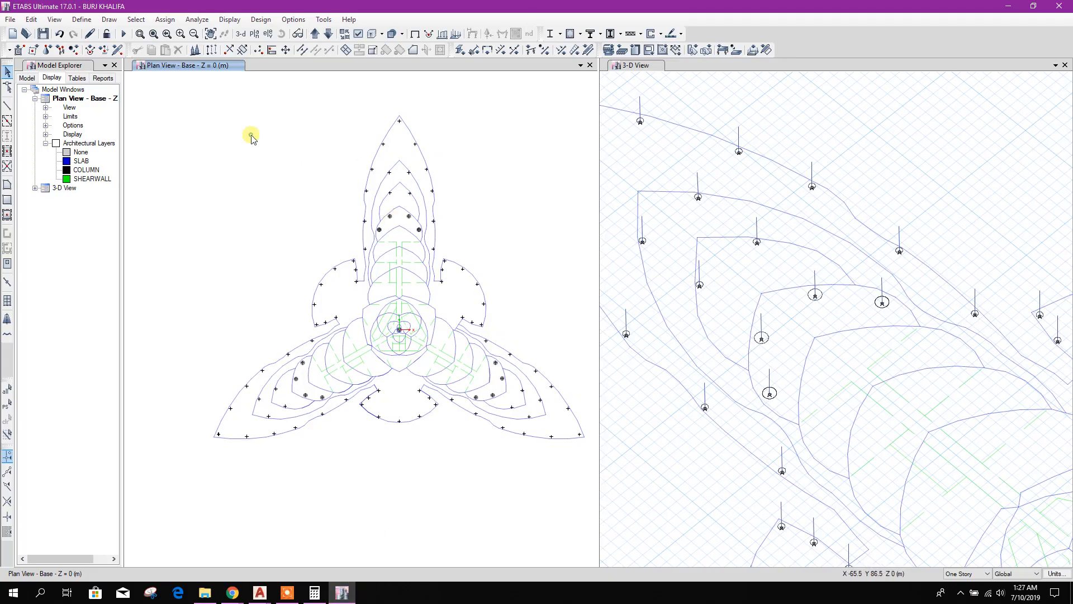
{"action": "left_click", "coordinate": [81, 19]}
{"action": "mouse_move", "coordinate": [105, 49]}
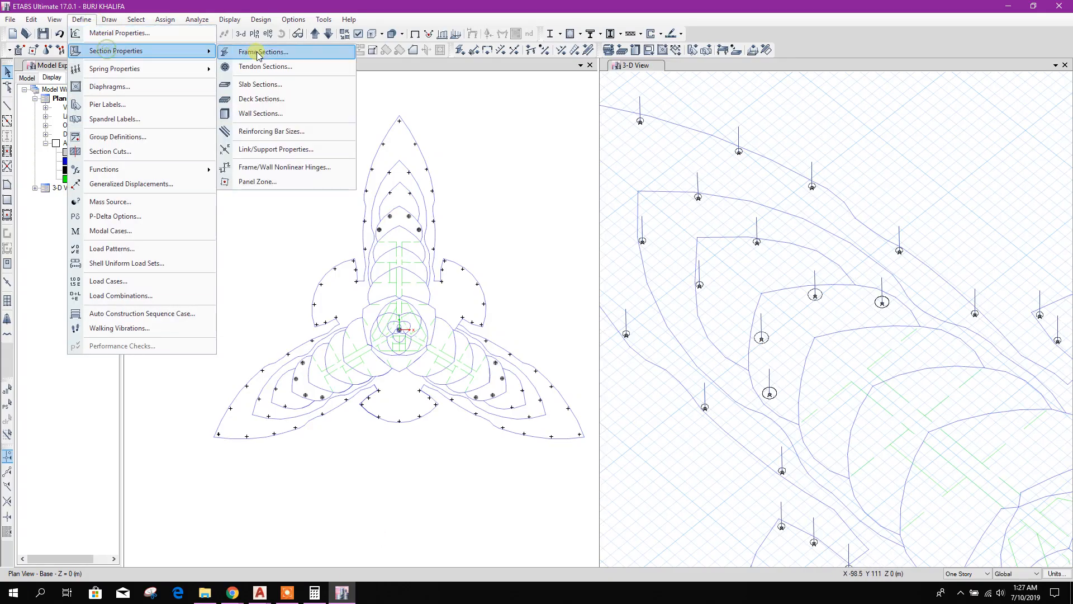
{"action": "left_click", "coordinate": [279, 51]}
{"action": "left_click", "coordinate": [414, 278]}
{"action": "left_click", "coordinate": [621, 236]}
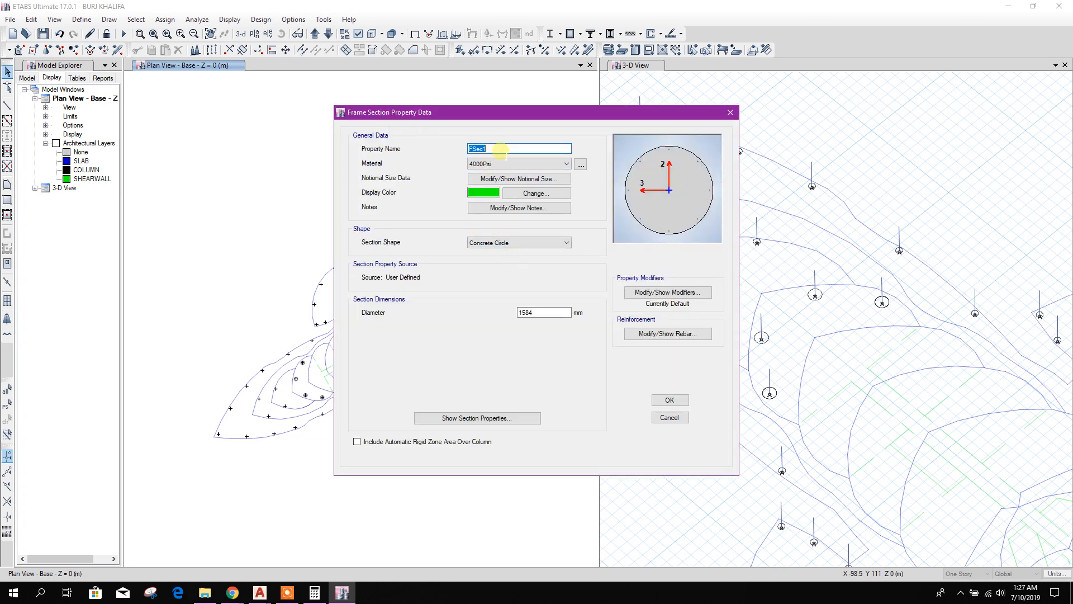
{"action": "type", "text": "C160"}
{"action": "double_click", "coordinate": [536, 311]}
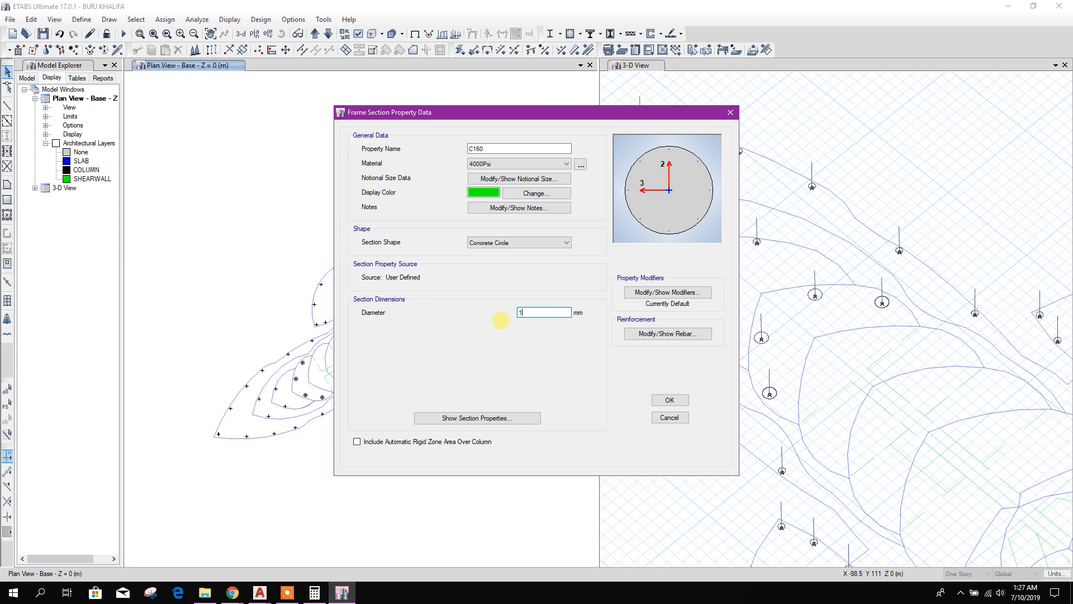
{"action": "left_click", "coordinate": [560, 312]}
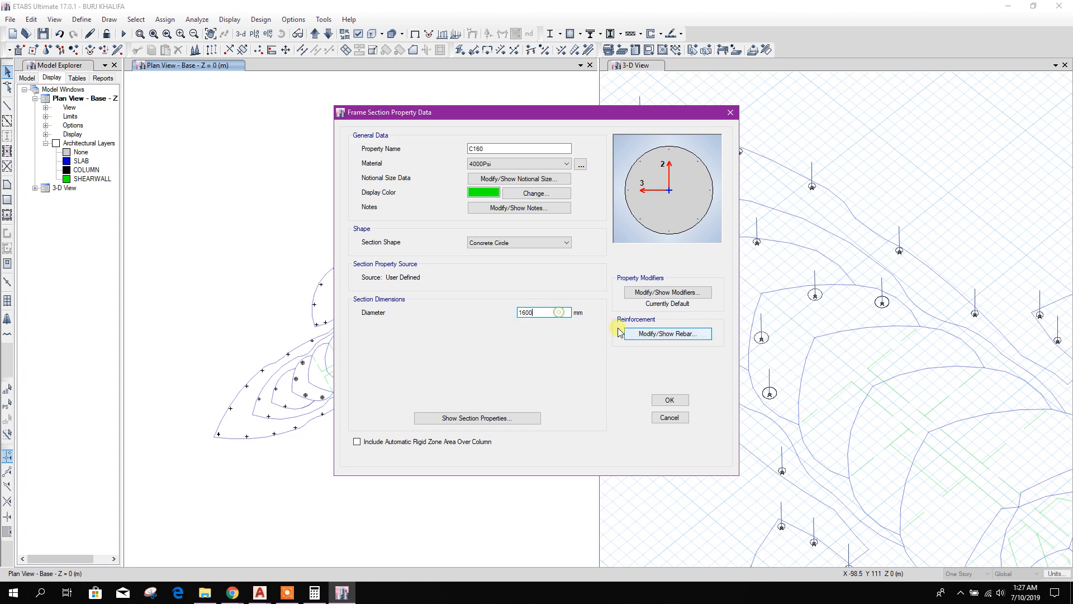
{"action": "left_click", "coordinate": [671, 334]}
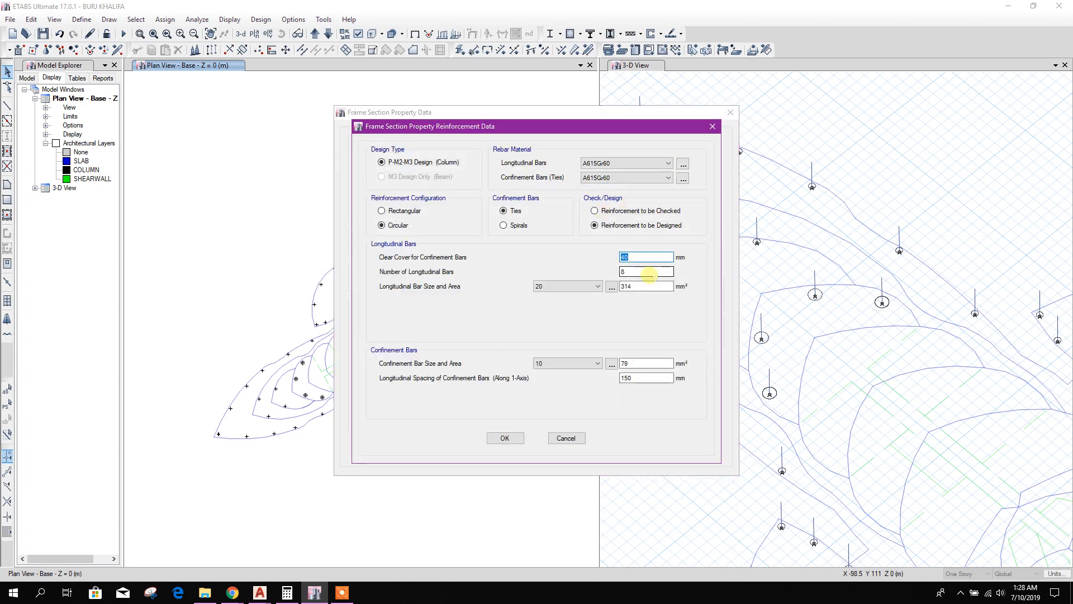
{"action": "left_click", "coordinate": [505, 438]}
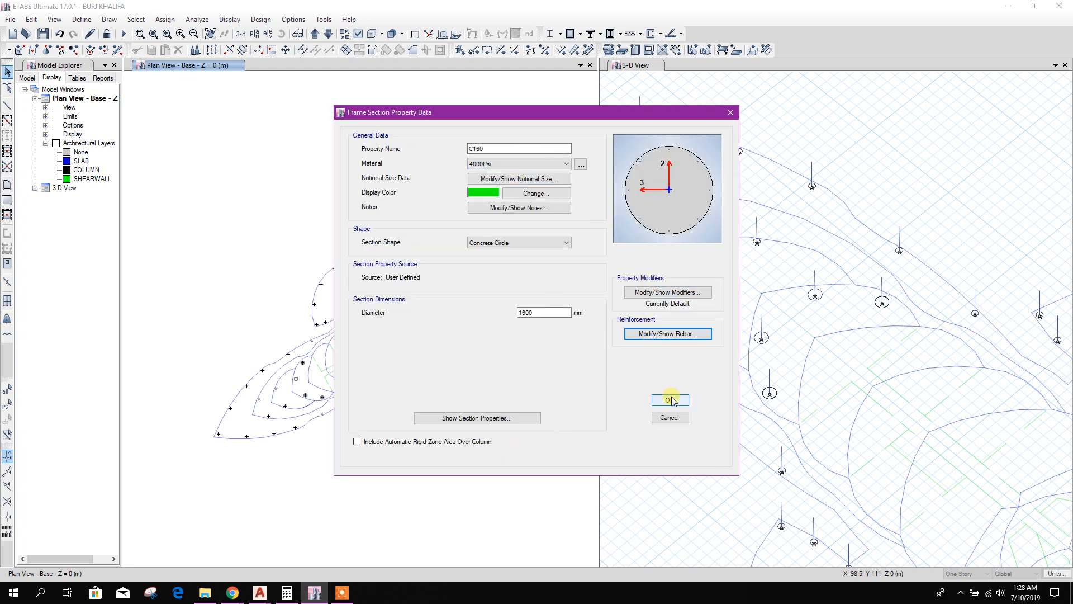
{"action": "left_click", "coordinate": [671, 399]}
Redefine frame section FSec2 as C80 with an 800 mm diameter, accept its reinforcement data, and close the frame property definitions
{"action": "left_click", "coordinate": [478, 262]}
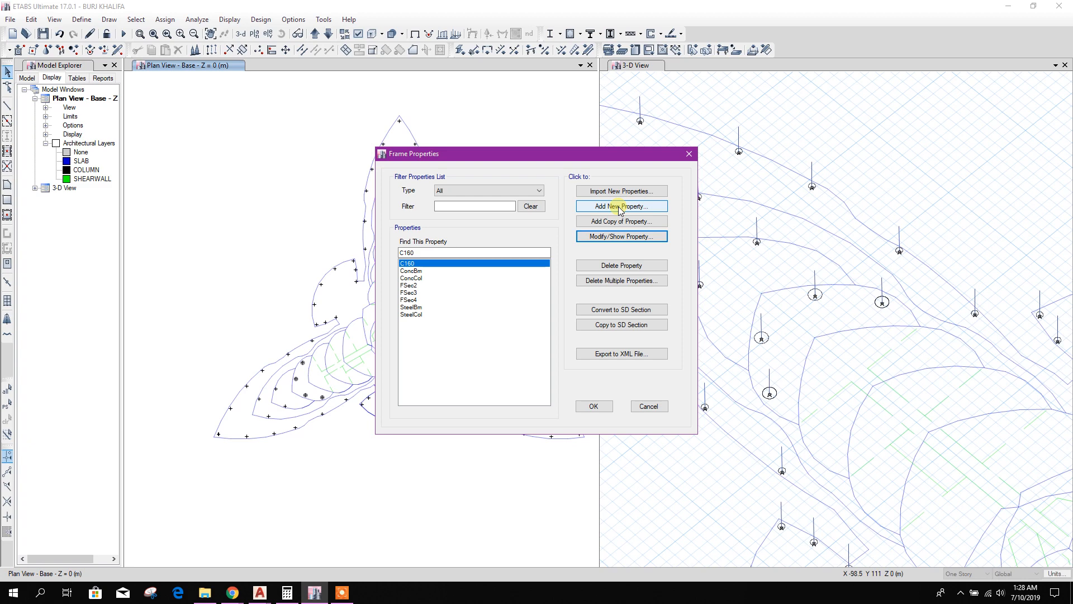
{"action": "left_click", "coordinate": [415, 285]}
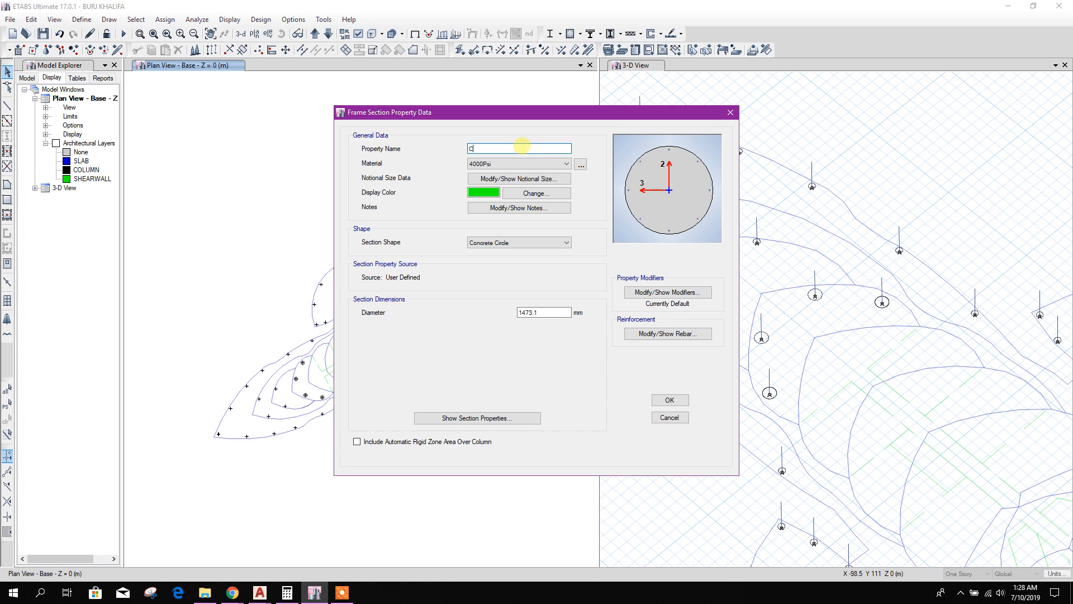
{"action": "double_click", "coordinate": [541, 312]}
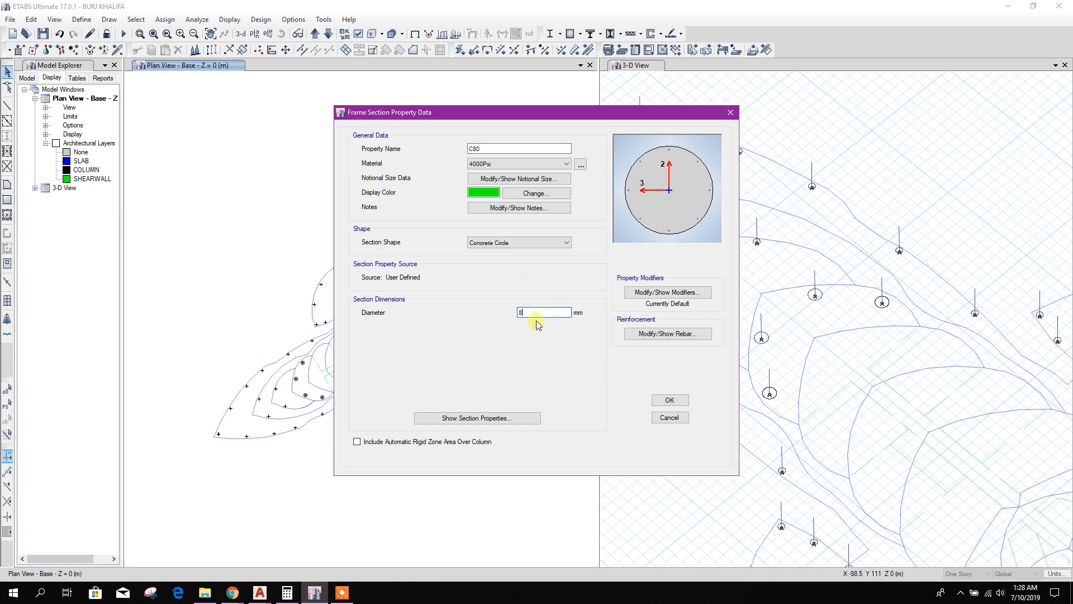
{"action": "type", "text": "800"}
{"action": "left_click", "coordinate": [649, 333]}
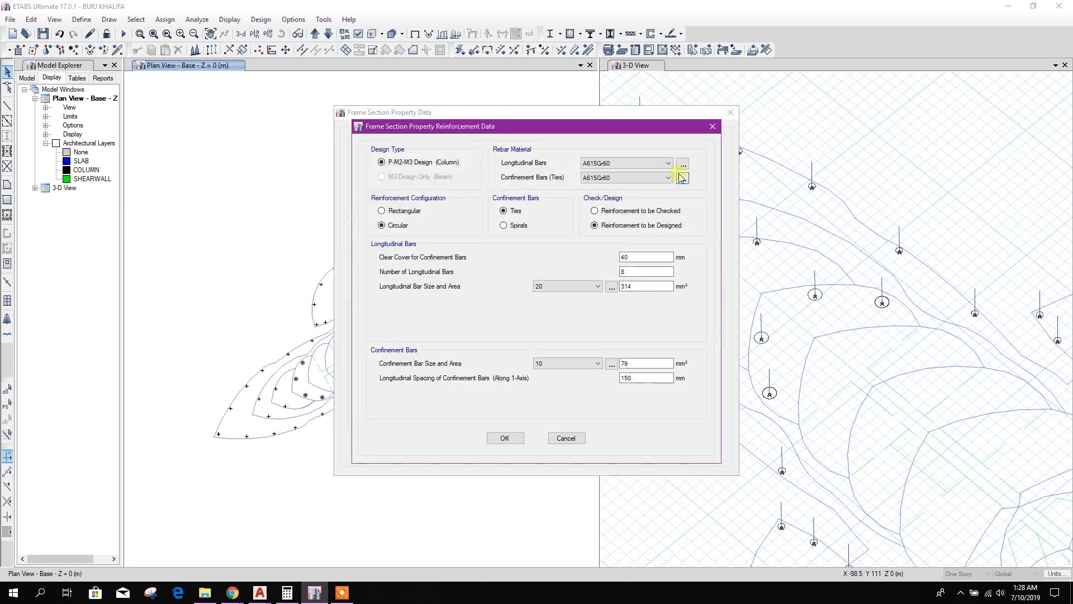
{"action": "left_click", "coordinate": [505, 438]}
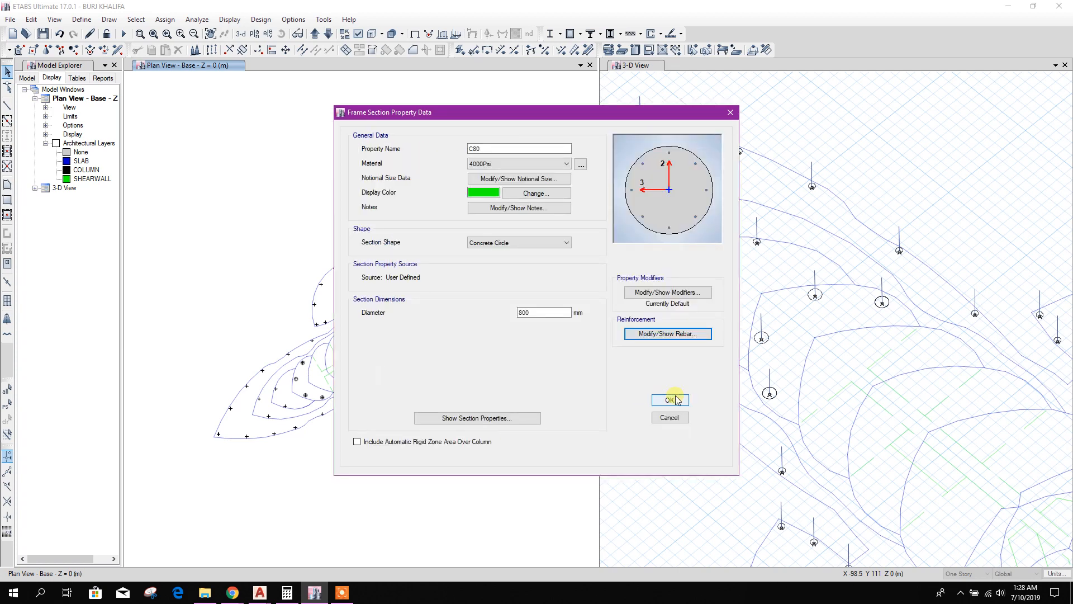
{"action": "left_click", "coordinate": [673, 401]}
{"action": "left_click", "coordinate": [588, 407]}
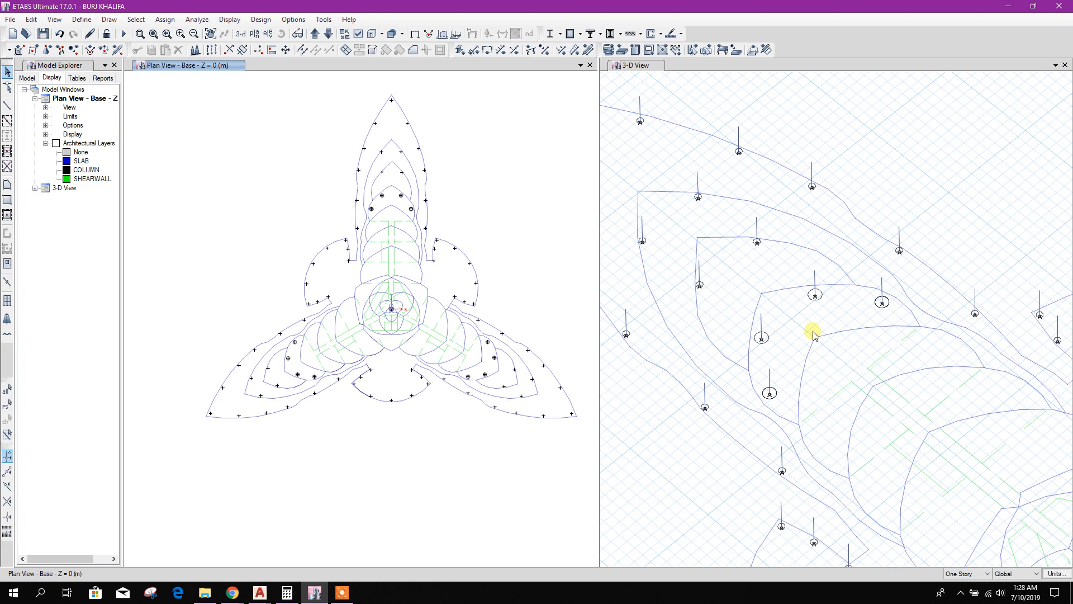
Look over the large columns in the Base plan's wings and bring up the Story1 plan
{"action": "scroll", "coordinate": [384, 228], "scroll_direction": "up", "scroll_amount": 3}
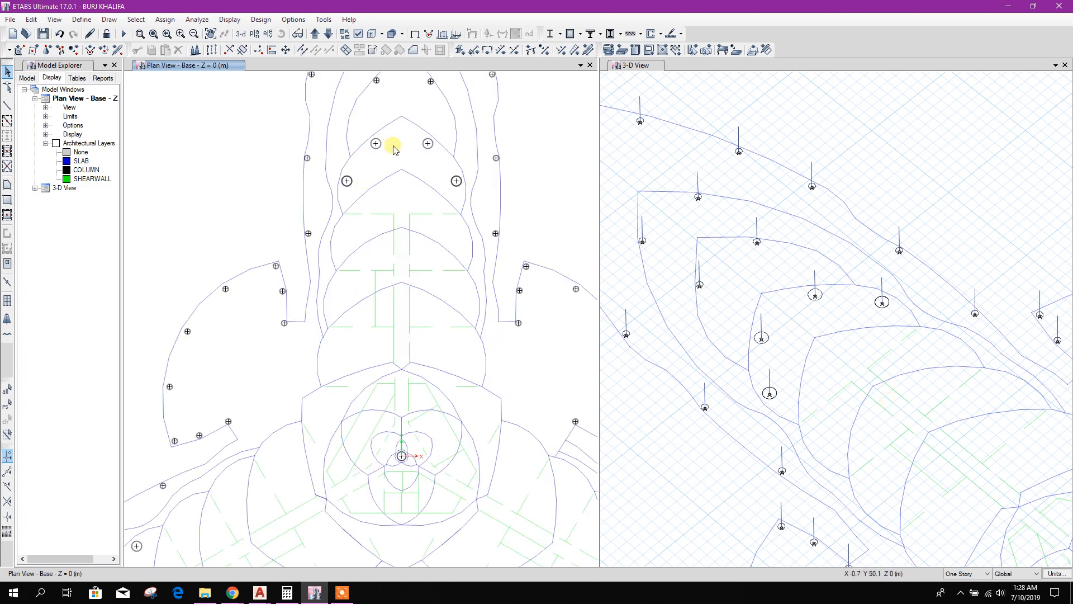
{"action": "middle_click_drag", "start_coordinate": [390, 424], "coordinate": [444, 270]}
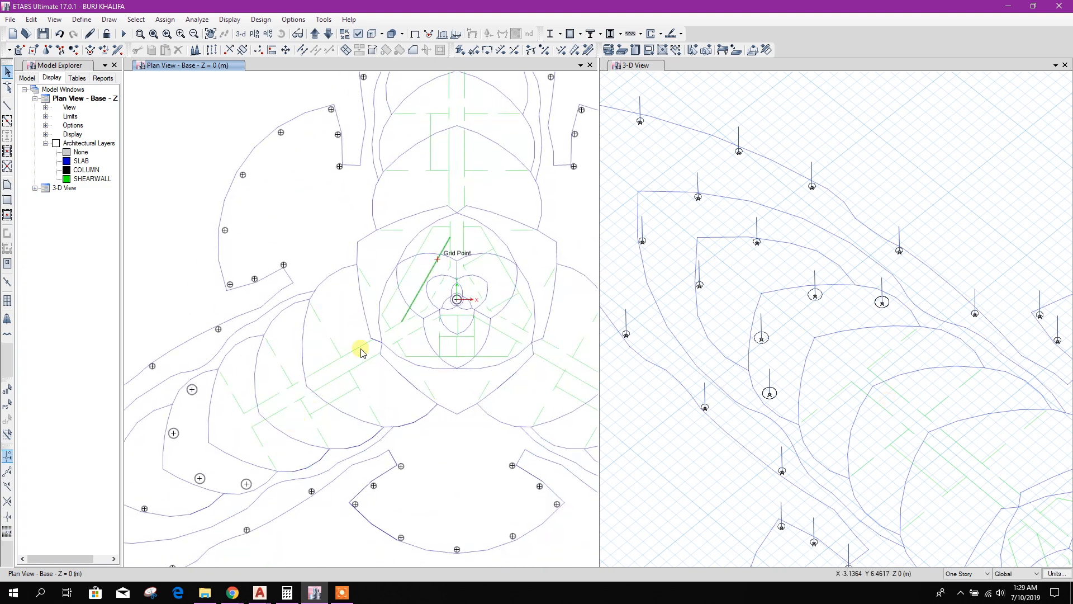
{"action": "middle_click_drag", "start_coordinate": [226, 445], "coordinate": [317, 348]}
{"action": "middle_click_drag", "start_coordinate": [513, 425], "coordinate": [270, 405]}
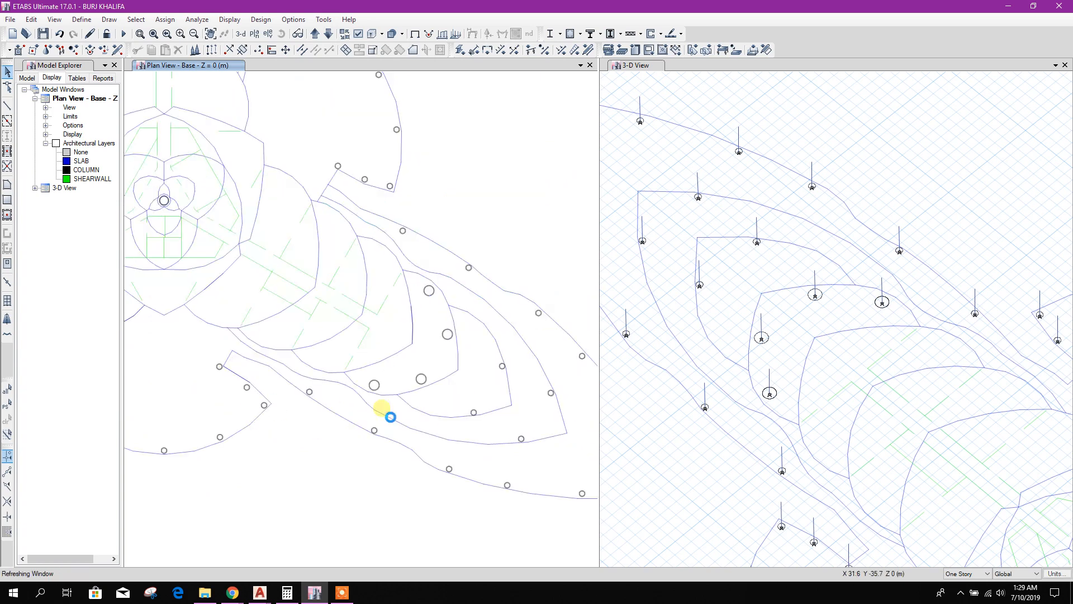
{"action": "scroll", "coordinate": [406, 356], "scroll_direction": "down", "scroll_amount": 6}
{"action": "scroll", "coordinate": [390, 331], "scroll_direction": "up", "scroll_amount": 3}
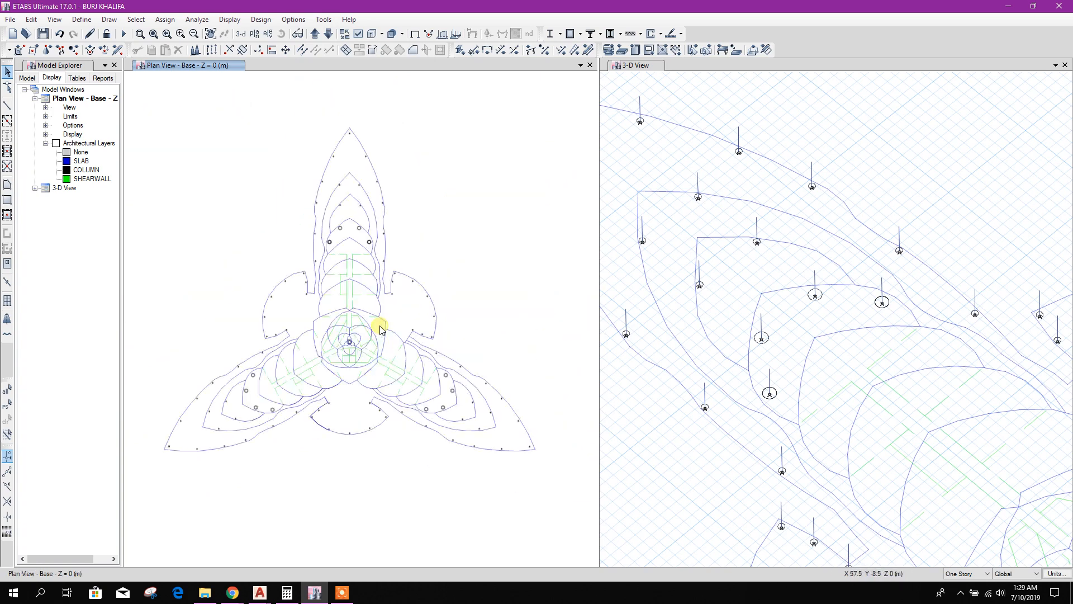
{"action": "left_click", "coordinate": [318, 35]}
Assign section C160 to the twelve large columns in the Story1 plan, four in each wing
{"action": "scroll", "coordinate": [346, 245], "scroll_direction": "up", "scroll_amount": 3}
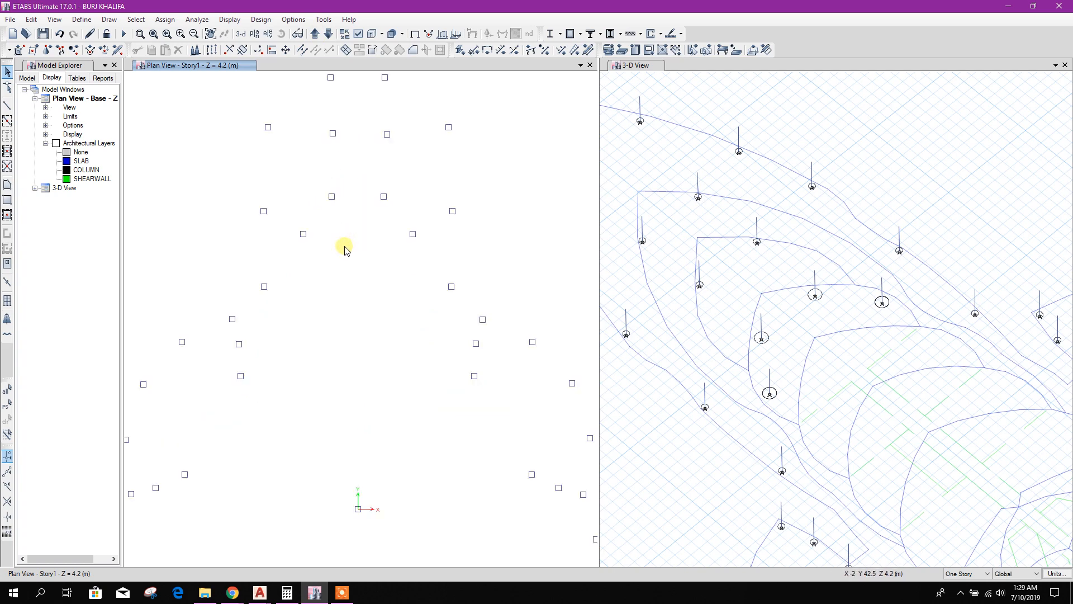
{"action": "left_click_drag", "start_coordinate": [292, 179], "coordinate": [421, 260]}
{"action": "scroll", "coordinate": [420, 260], "scroll_direction": "down", "scroll_amount": 3}
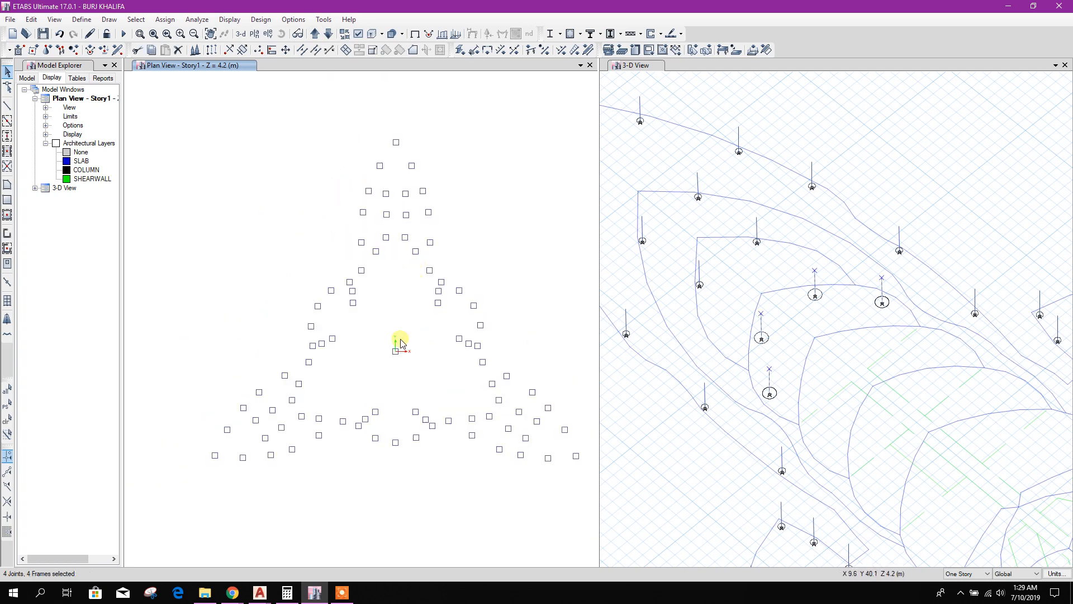
{"action": "scroll", "coordinate": [320, 415], "scroll_direction": "up", "scroll_amount": 3}
{"action": "left_click_drag", "start_coordinate": [251, 321], "coordinate": [370, 430]}
{"action": "scroll", "coordinate": [407, 419], "scroll_direction": "down", "scroll_amount": 3}
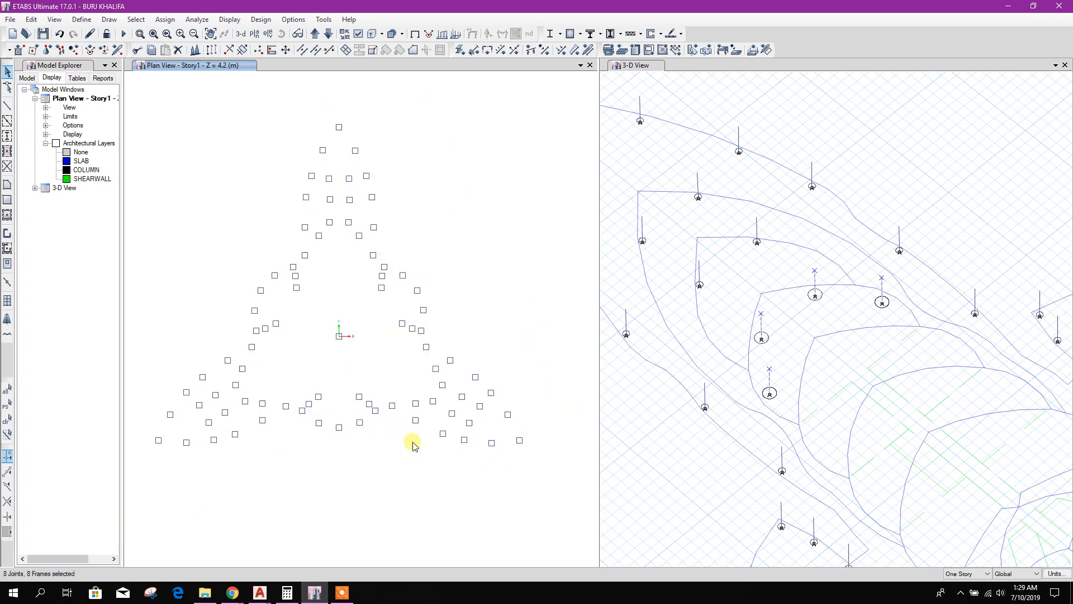
{"action": "scroll", "coordinate": [419, 432], "scroll_direction": "up", "scroll_amount": 3}
{"action": "scroll", "coordinate": [482, 375], "scroll_direction": "down", "scroll_amount": 3}
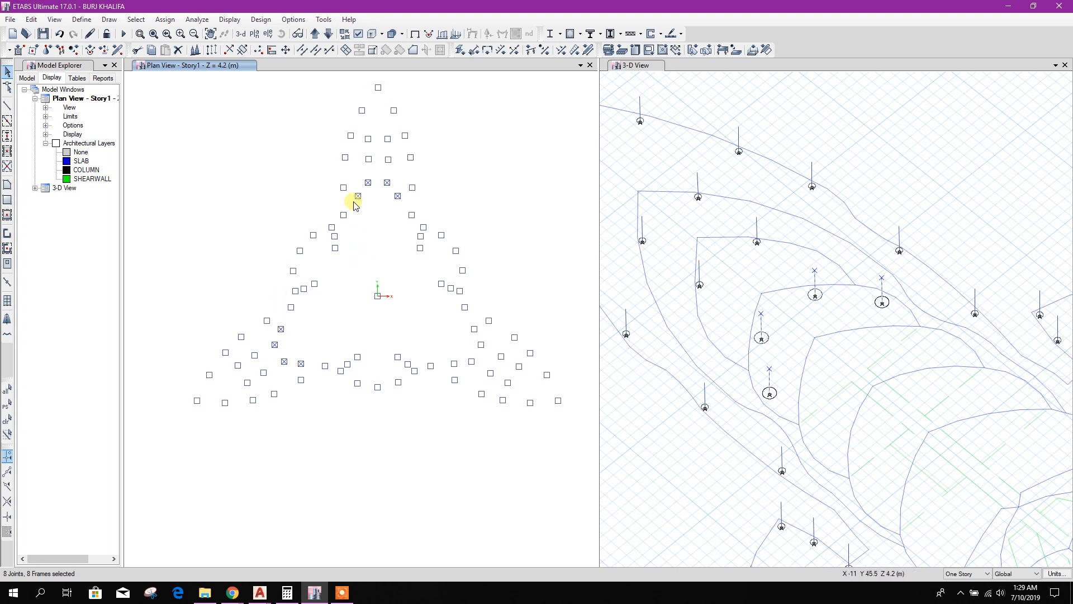
{"action": "scroll", "coordinate": [467, 367], "scroll_direction": "up", "scroll_amount": 3}
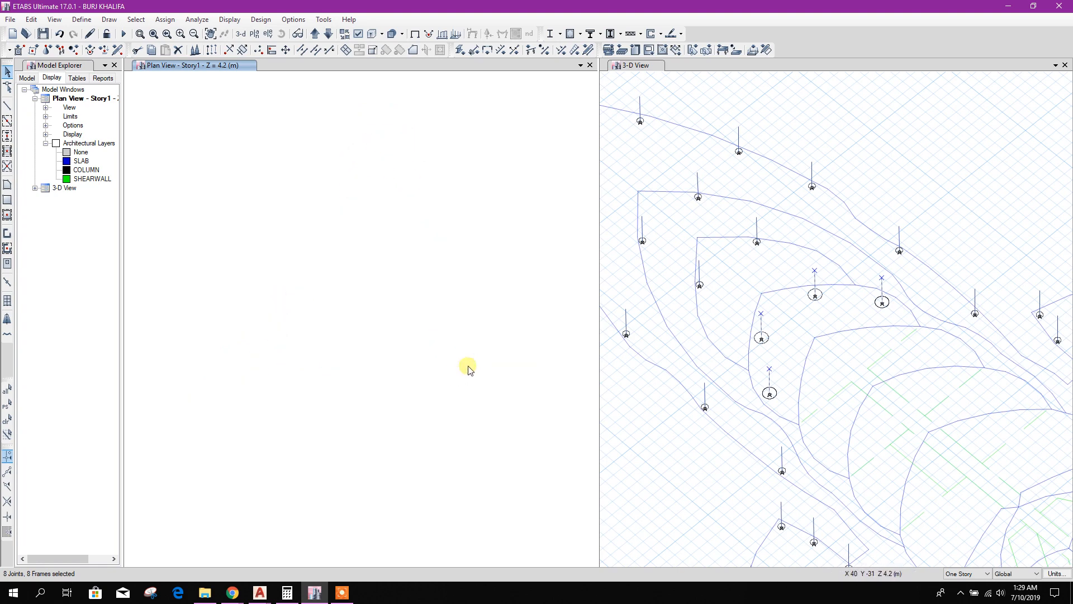
{"action": "left_click_drag", "start_coordinate": [423, 259], "coordinate": [517, 373]}
{"action": "scroll", "coordinate": [456, 367], "scroll_direction": "down", "scroll_amount": 3}
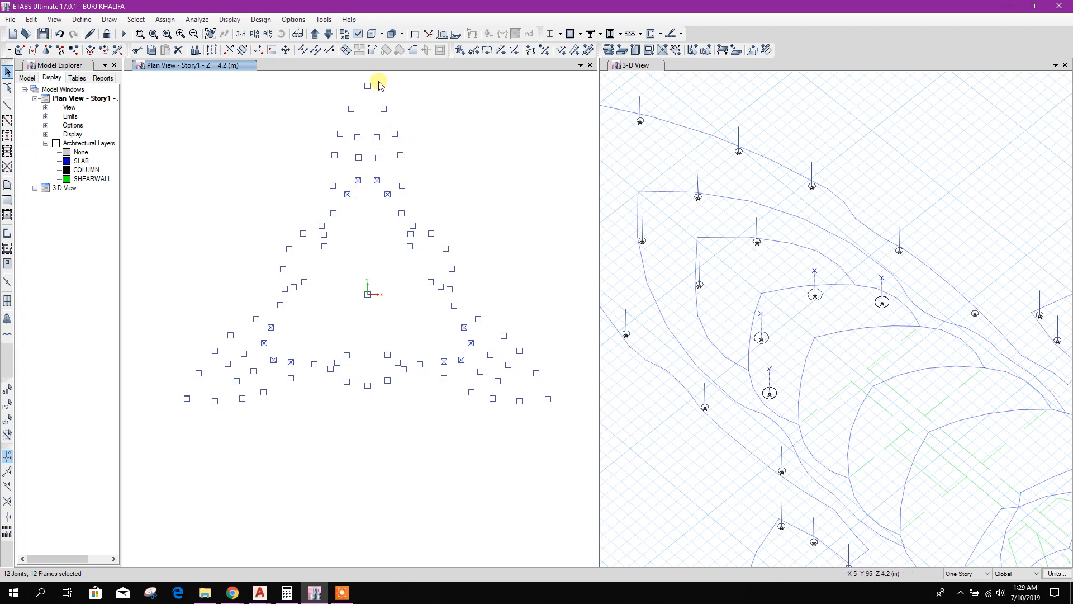
{"action": "left_click", "coordinate": [458, 52]}
{"action": "left_click", "coordinate": [475, 236]}
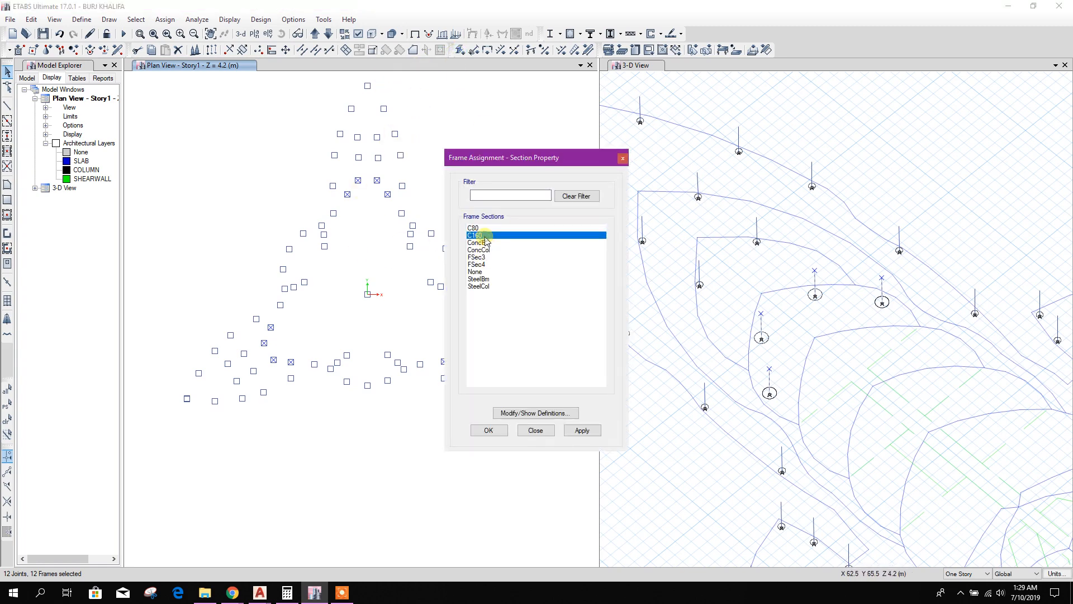
{"action": "left_click", "coordinate": [581, 432]}
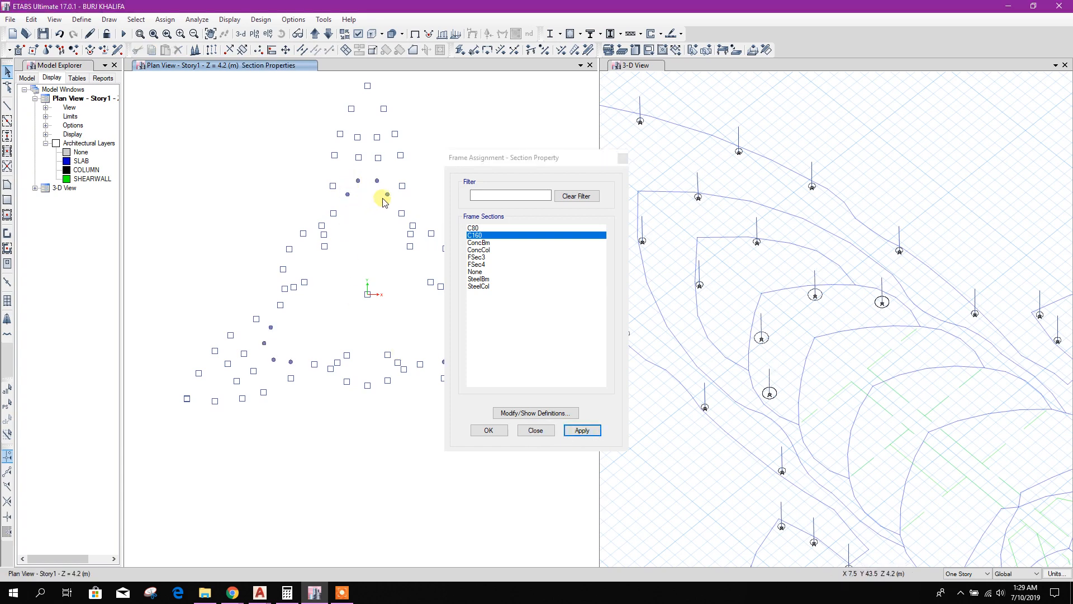
Close the frame section assignment and try to select the columns without a section as Null Lines by object type
{"action": "left_click", "coordinate": [535, 431]}
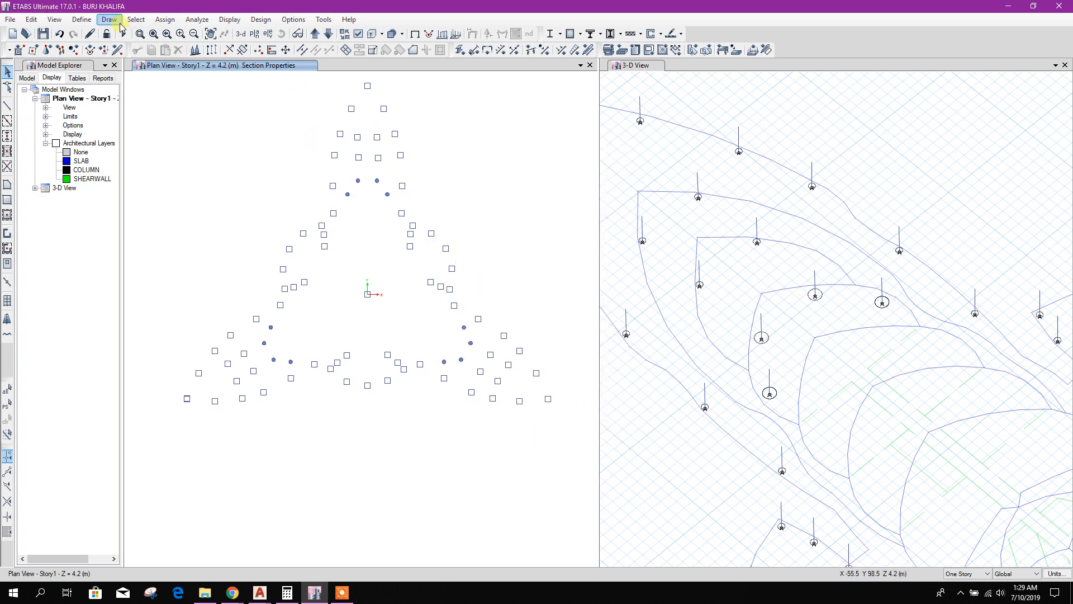
{"action": "left_click", "coordinate": [136, 19]}
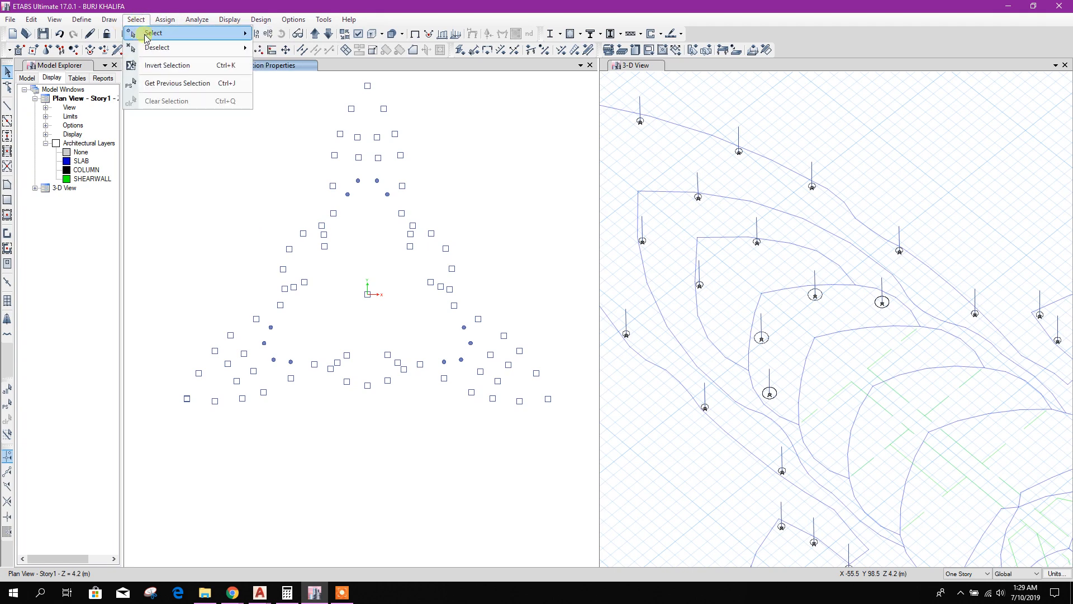
{"action": "mouse_move", "coordinate": [141, 38]}
{"action": "left_click", "coordinate": [311, 116]}
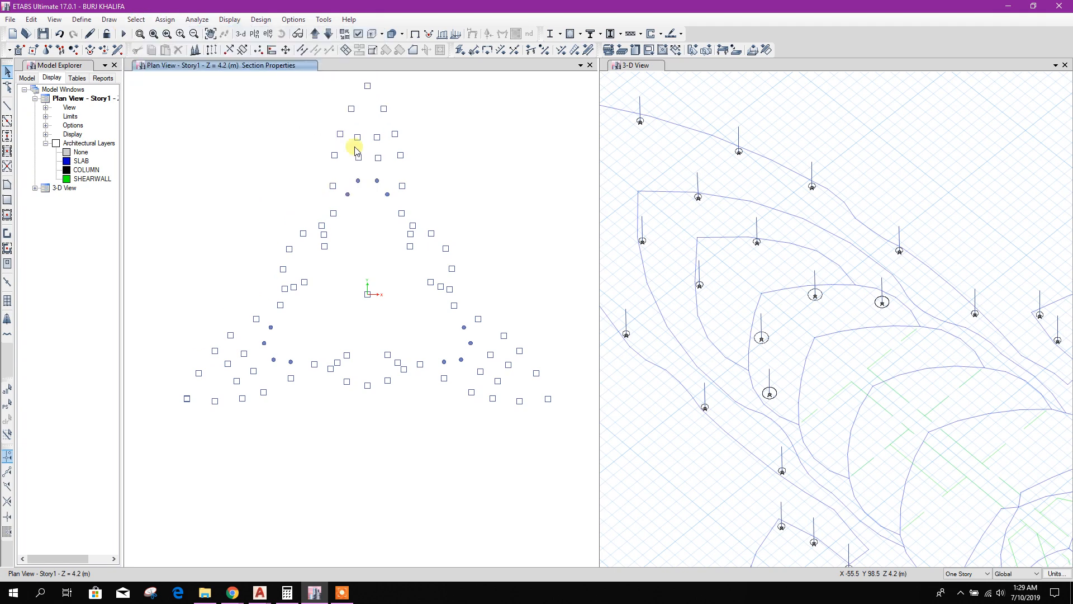
{"action": "left_click", "coordinate": [486, 240]}
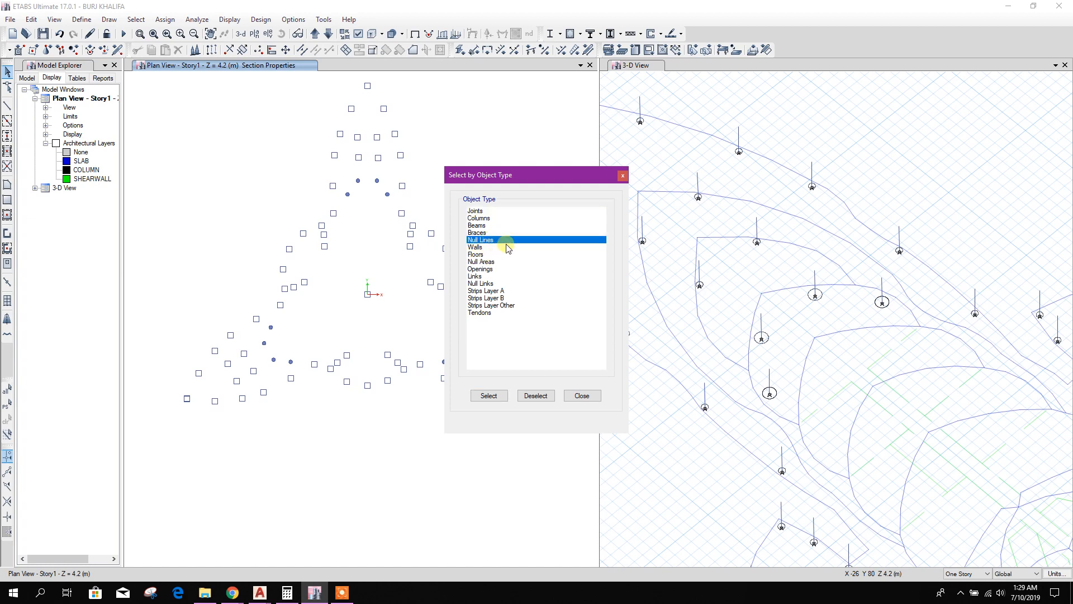
{"action": "left_click", "coordinate": [490, 396]}
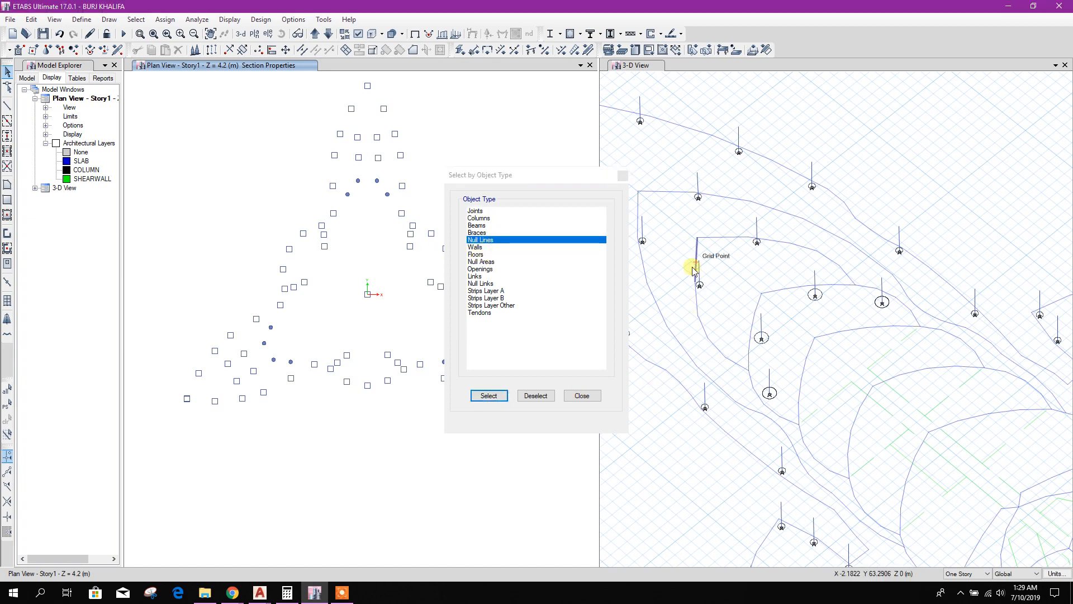
{"action": "left_click", "coordinate": [584, 396]}
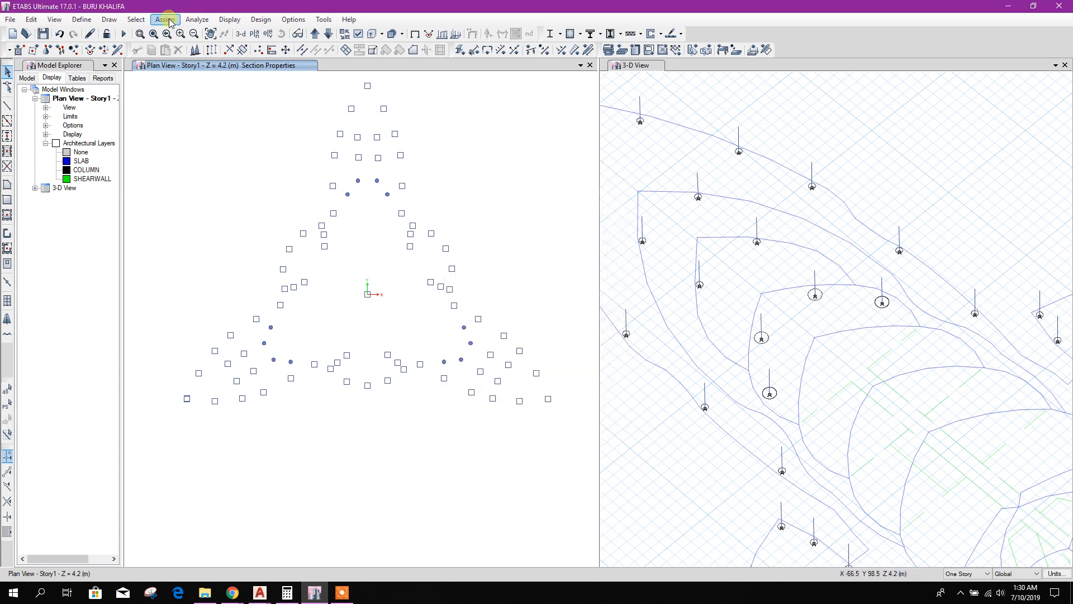
Select all frames whose frame property is None and assign section C80 to them
{"action": "left_click", "coordinate": [136, 19]}
{"action": "mouse_move", "coordinate": [157, 33]}
{"action": "mouse_move", "coordinate": [280, 131]}
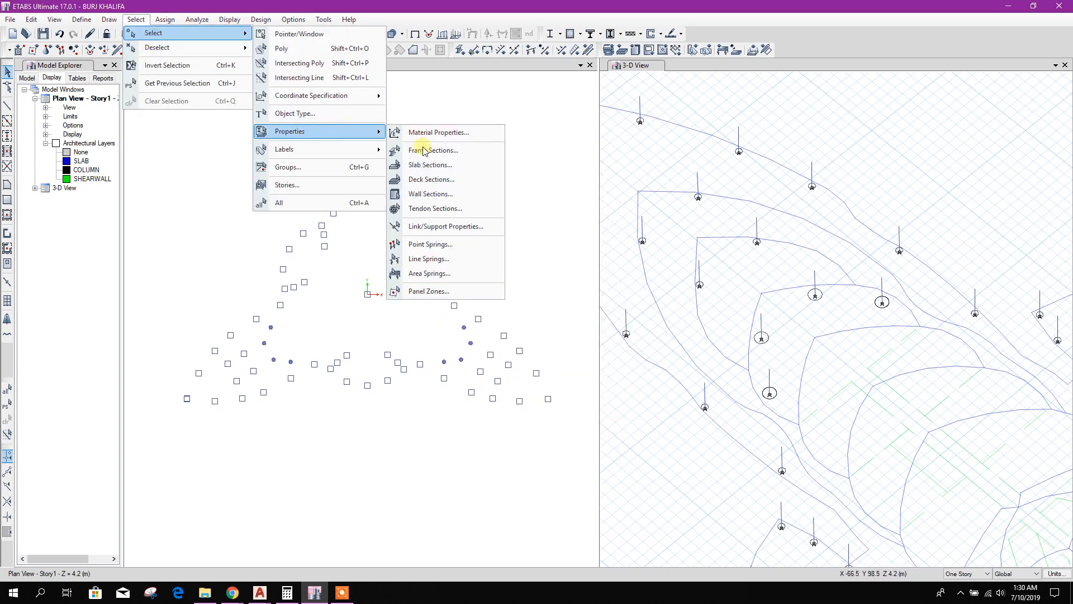
{"action": "left_click", "coordinate": [425, 151]}
{"action": "left_click", "coordinate": [476, 281]}
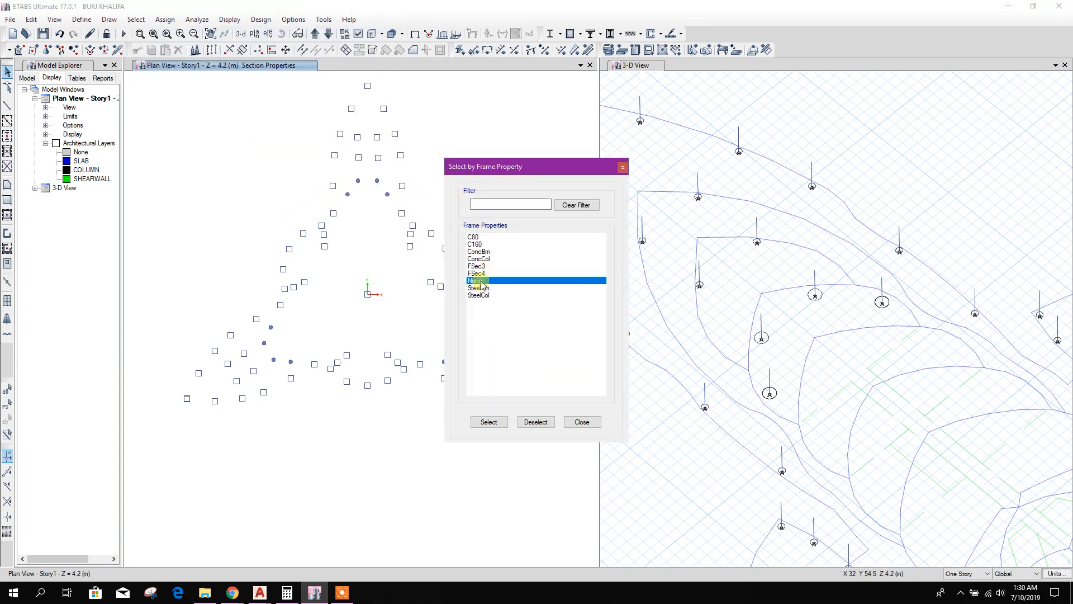
{"action": "left_click", "coordinate": [489, 421]}
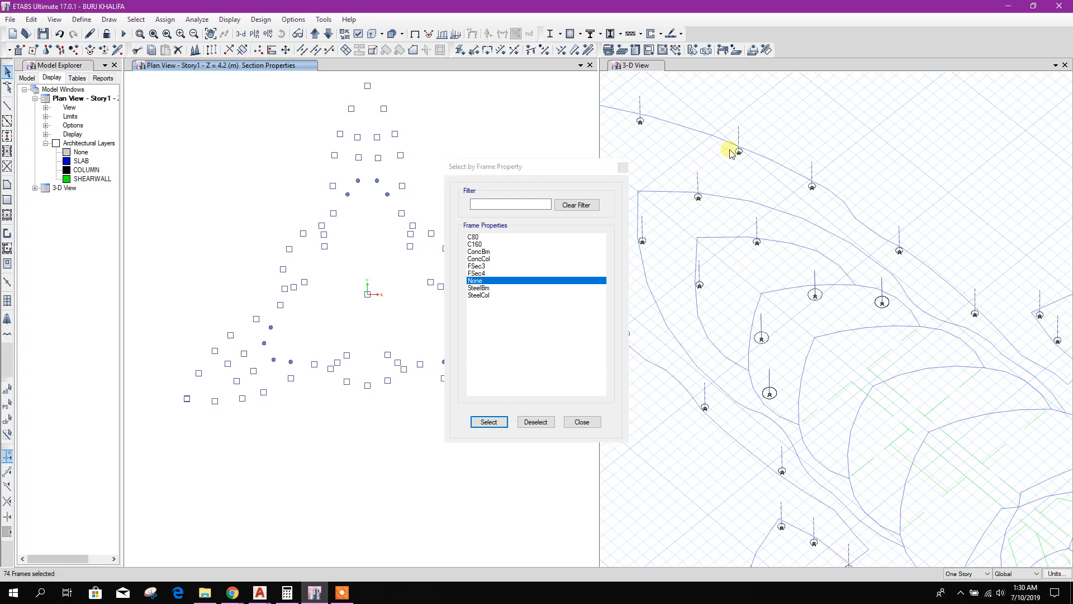
{"action": "left_click", "coordinate": [582, 422]}
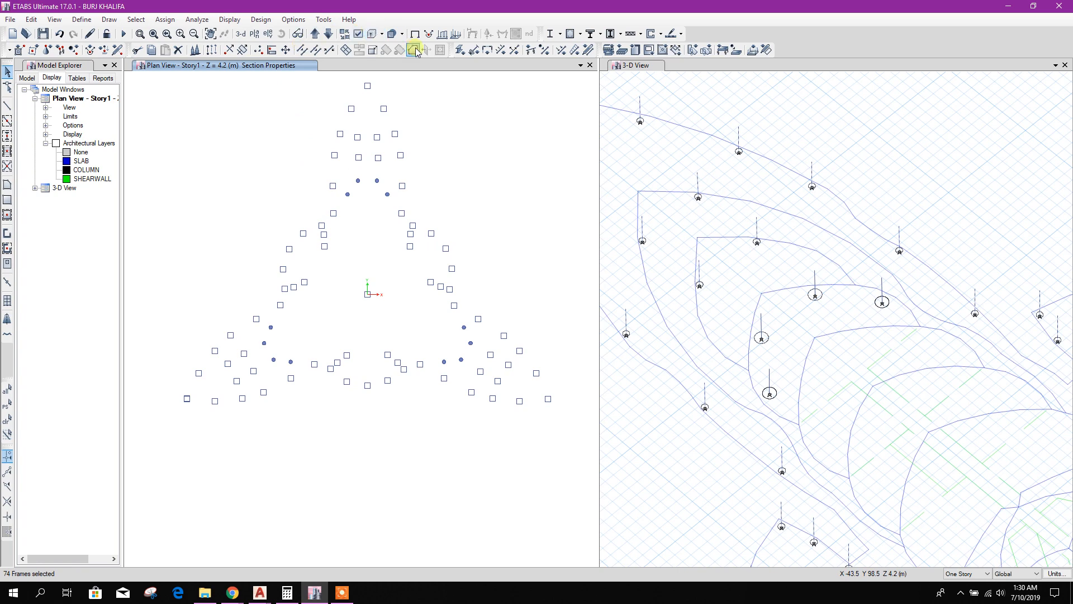
{"action": "left_click", "coordinate": [461, 51]}
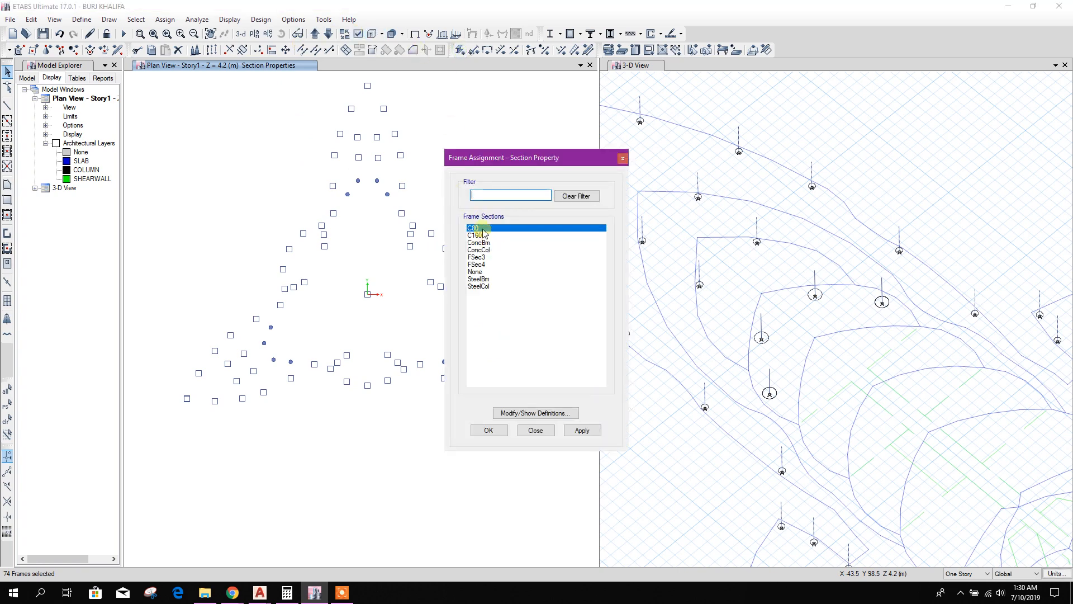
{"action": "left_click", "coordinate": [582, 430]}
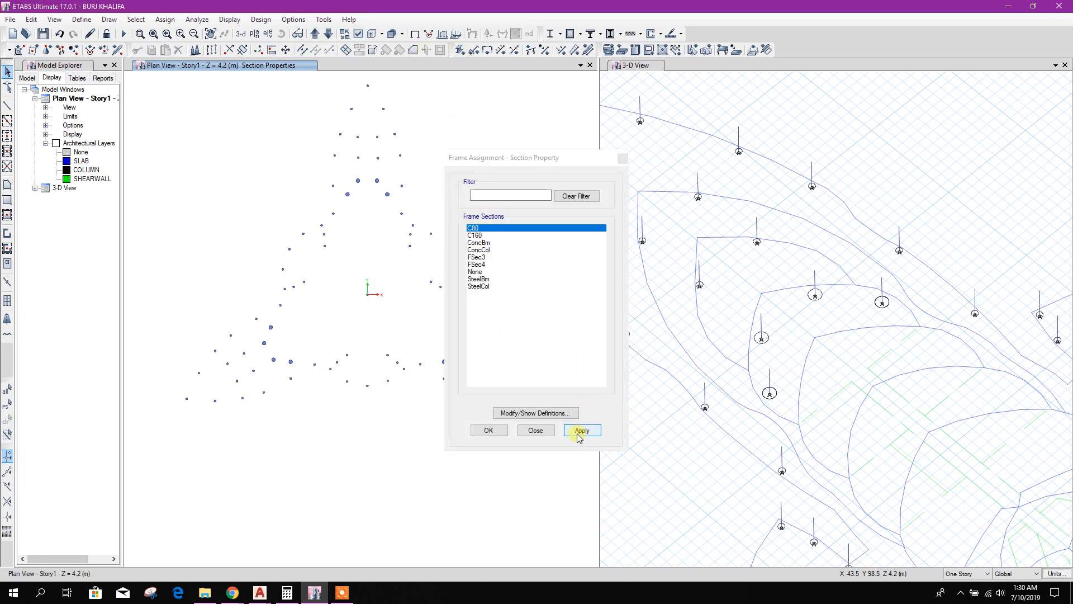
{"action": "left_click", "coordinate": [539, 432]}
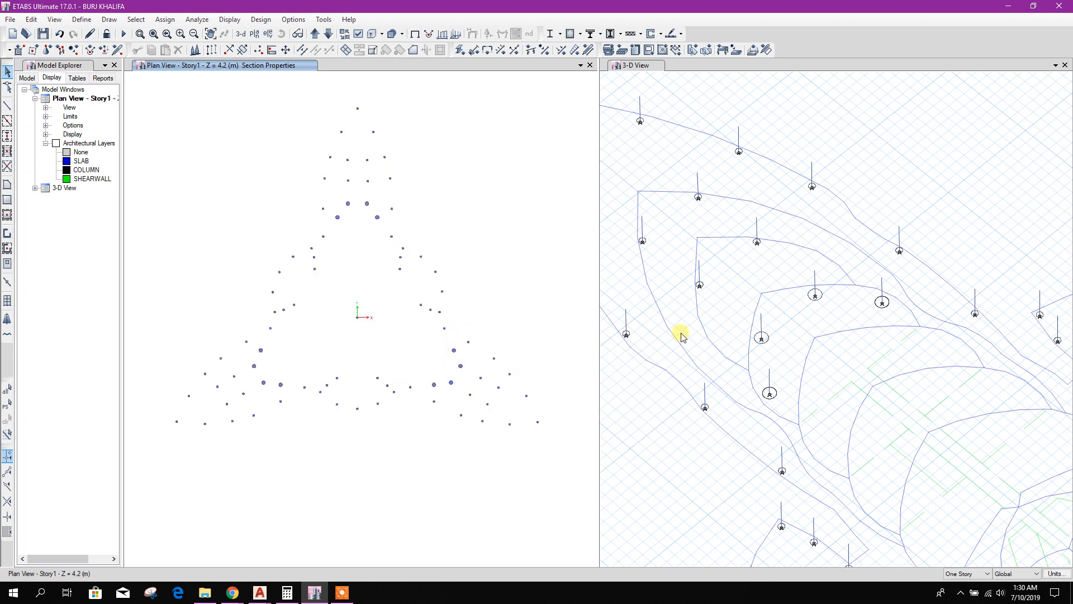
Generate beam objects from the SHEARWALL architectural layer on the Base plan
{"action": "middle_click_drag", "start_coordinate": [794, 438], "coordinate": [757, 307]}
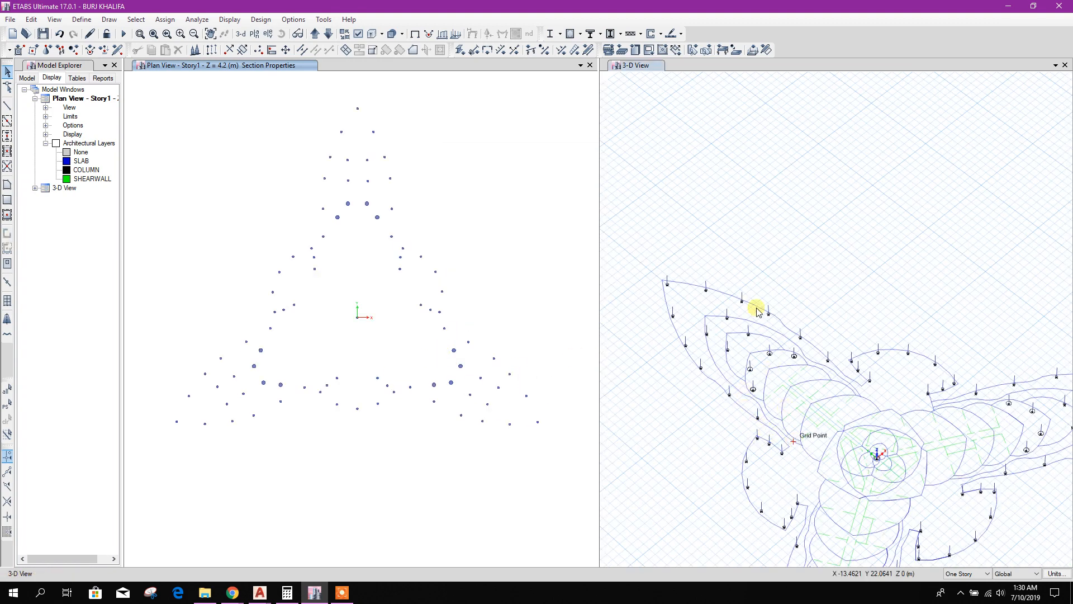
{"action": "middle_click_drag", "start_coordinate": [690, 426], "coordinate": [682, 395]}
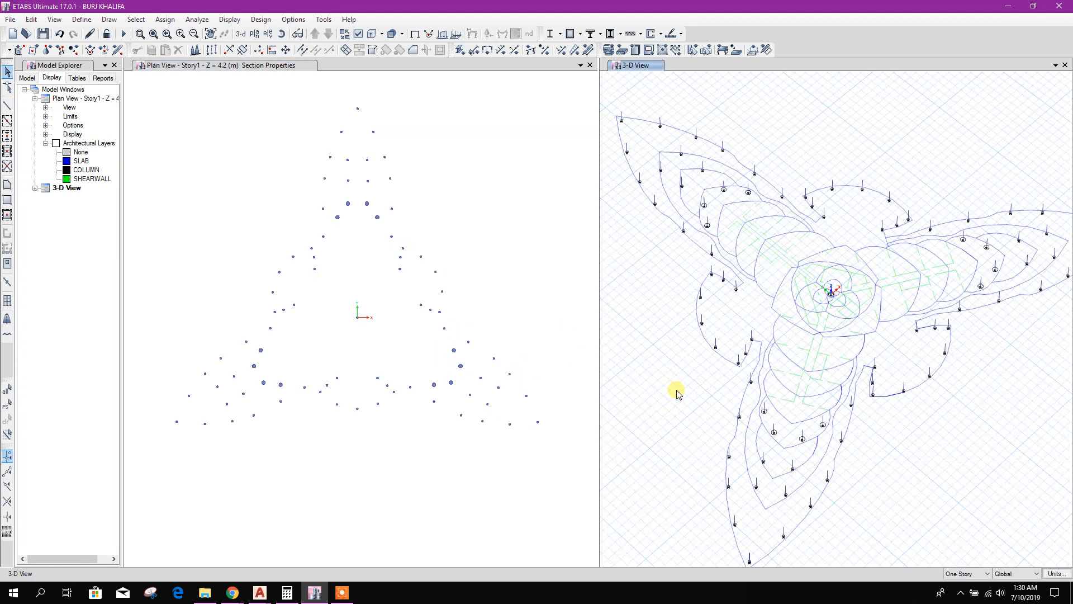
{"action": "left_click", "coordinate": [447, 265]}
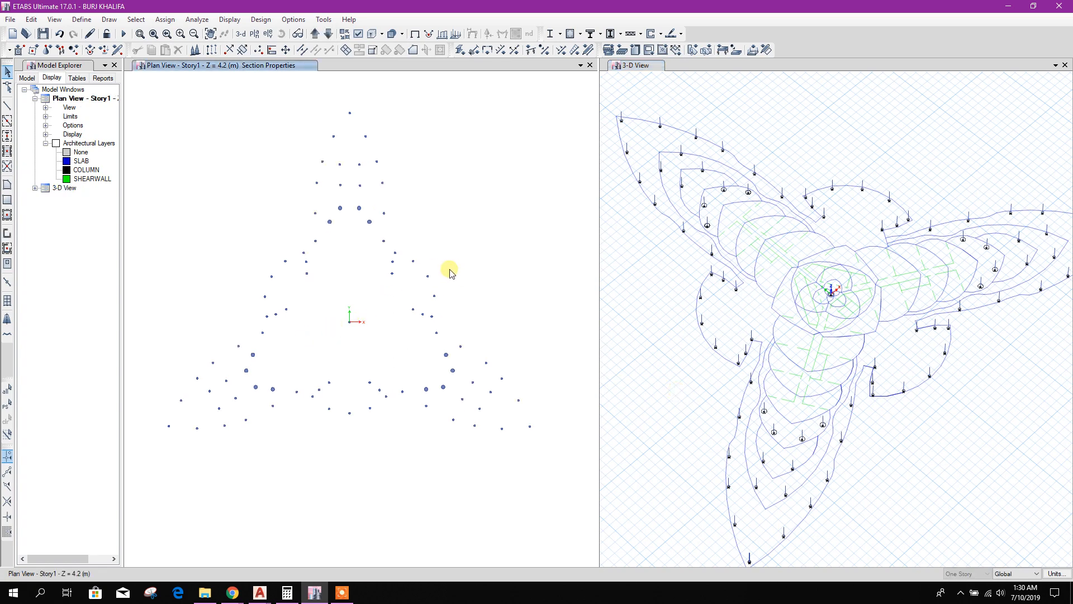
{"action": "right_click", "coordinate": [92, 179]}
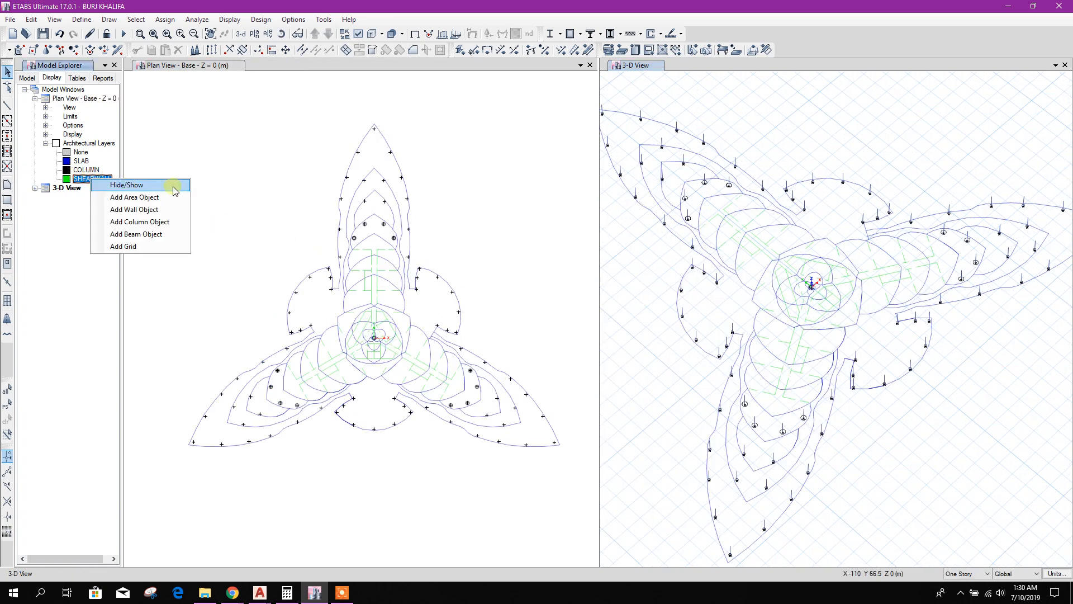
{"action": "left_click", "coordinate": [148, 236]}
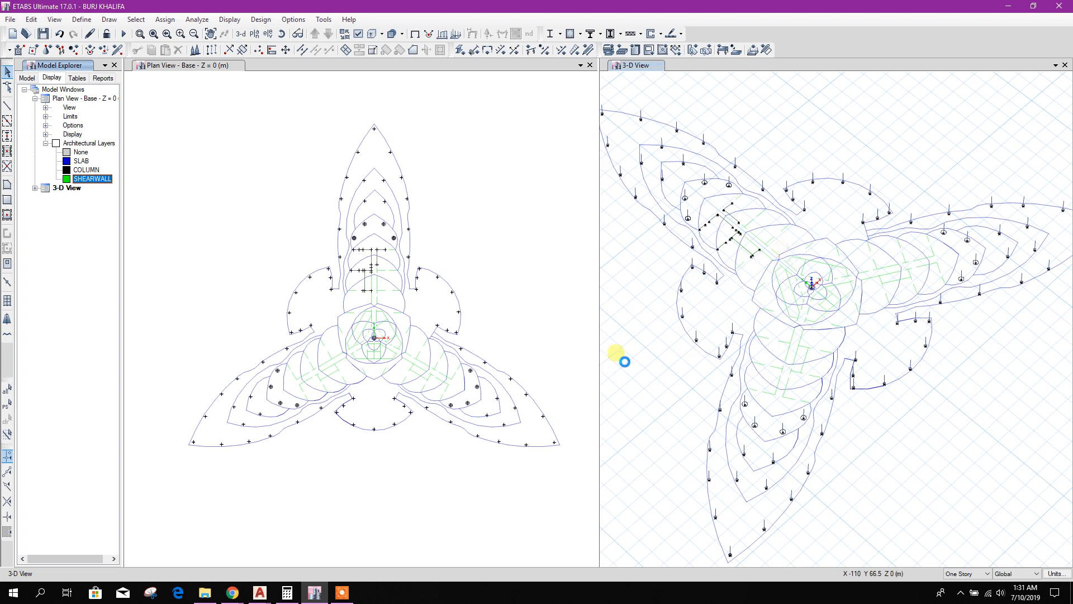
{"action": "scroll", "coordinate": [867, 352], "scroll_direction": "up", "scroll_amount": 6}
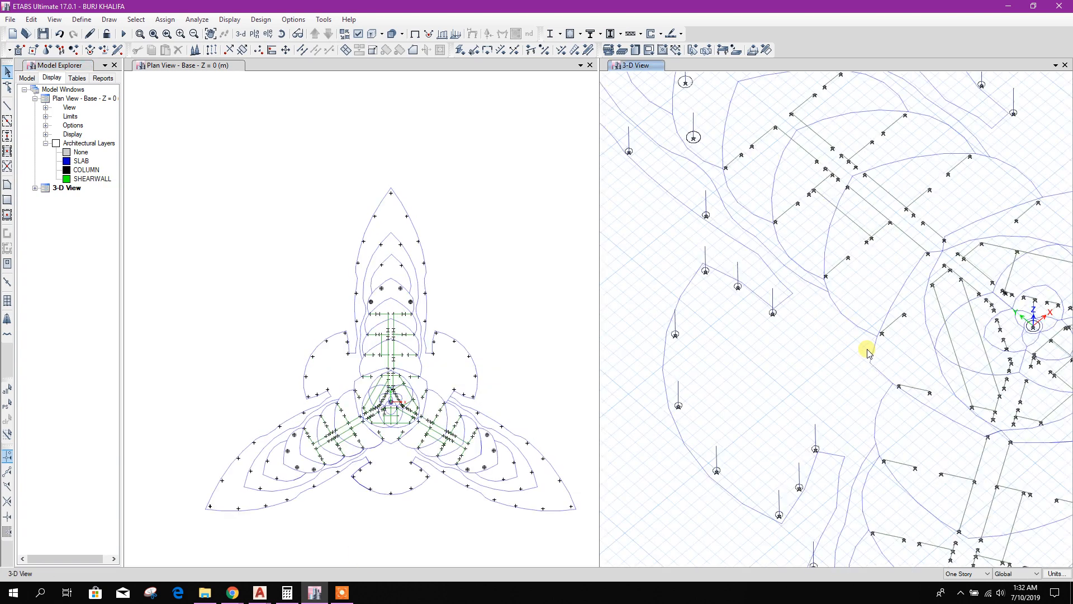
{"action": "middle_click_drag", "start_coordinate": [508, 297], "coordinate": [505, 206]}
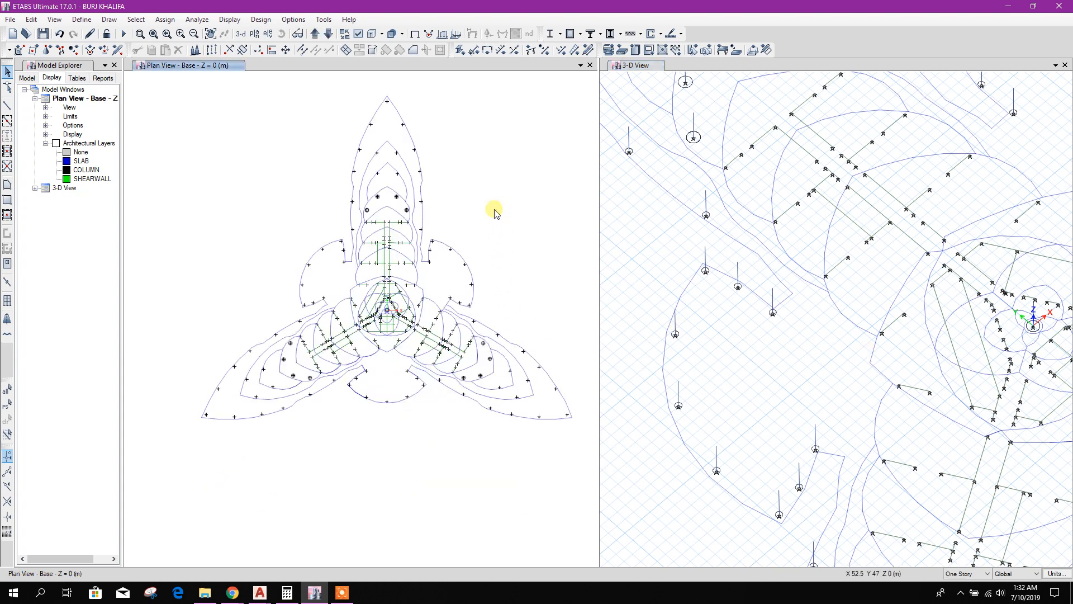
Hide the COLUMN and SHEARWALL architectural layers in the Base plan, leaving the SLAB layer shown
{"action": "right_click", "coordinate": [90, 169]}
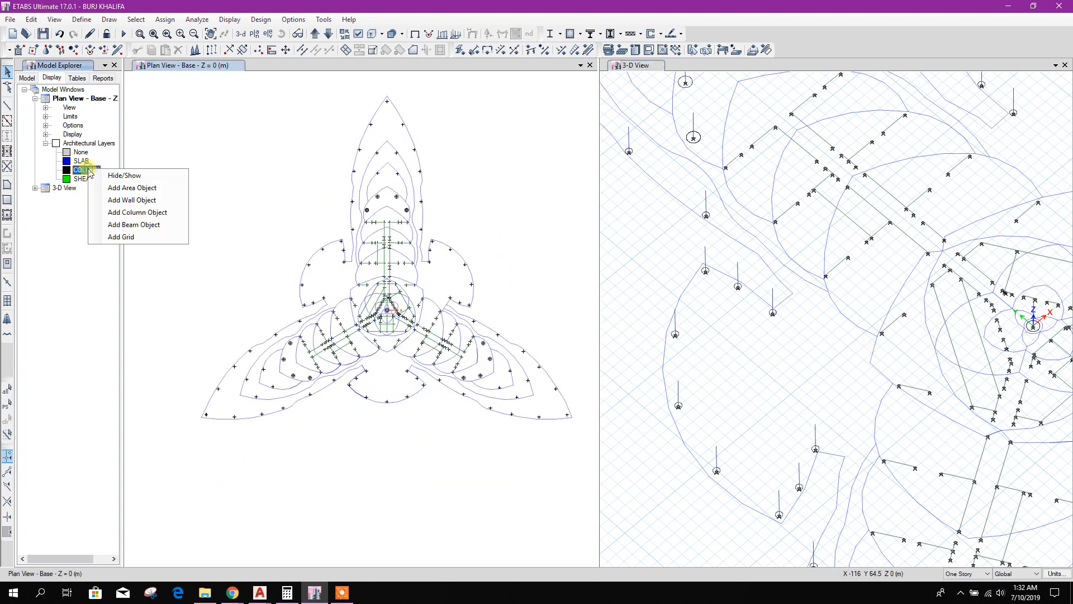
{"action": "left_click", "coordinate": [134, 177]}
{"action": "right_click", "coordinate": [99, 180]}
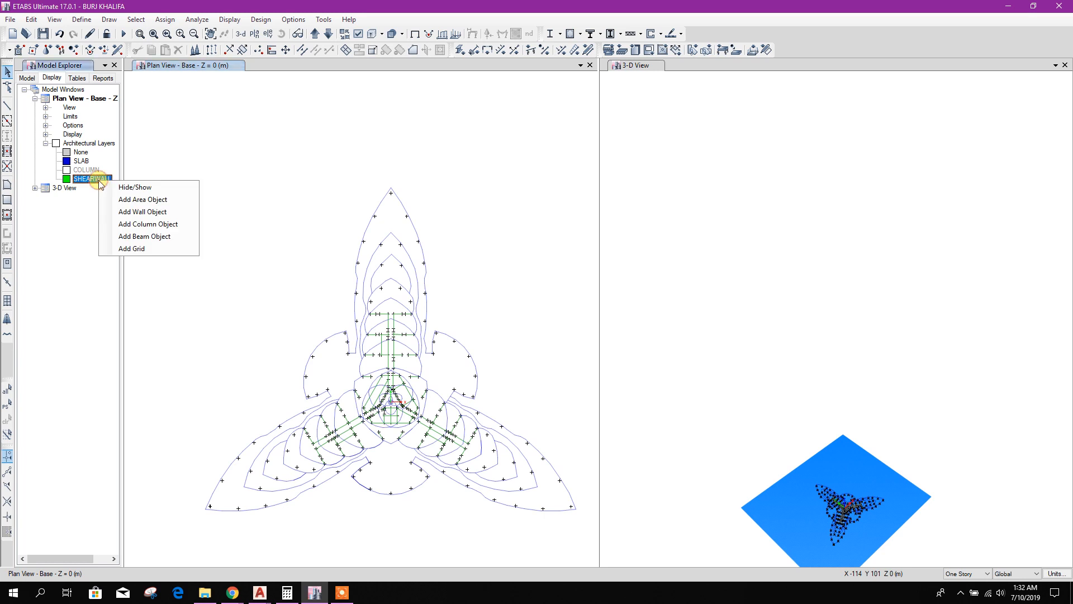
{"action": "left_click", "coordinate": [151, 186]}
{"action": "middle_click_drag", "start_coordinate": [493, 312], "coordinate": [508, 188]}
{"action": "middle_click_drag", "start_coordinate": [730, 303], "coordinate": [710, 245]}
{"action": "scroll", "coordinate": [768, 366], "scroll_direction": "up", "scroll_amount": 8}
{"action": "middle_click_drag", "start_coordinate": [844, 260], "coordinate": [823, 393]}
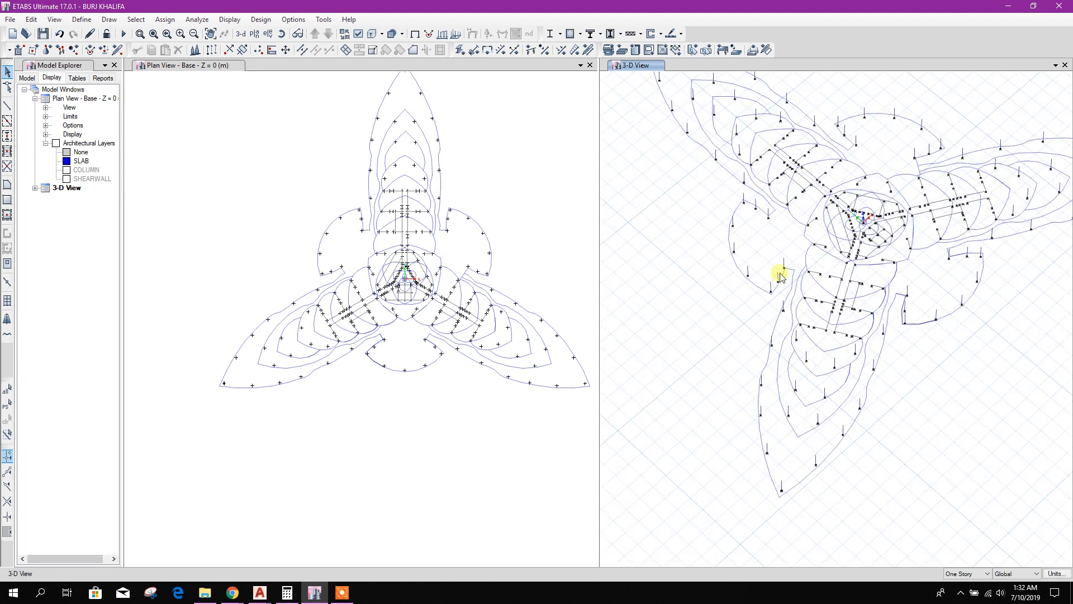
{"action": "middle_click_drag", "start_coordinate": [779, 275], "coordinate": [779, 292]}
{"action": "mouse_move", "coordinate": [520, 283]}
{"action": "middle_mouse_down"}
{"action": "mouse_move", "coordinate": [511, 320]}
{"action": "mouse_move", "coordinate": [498, 305]}
{"action": "middle_mouse_up"}
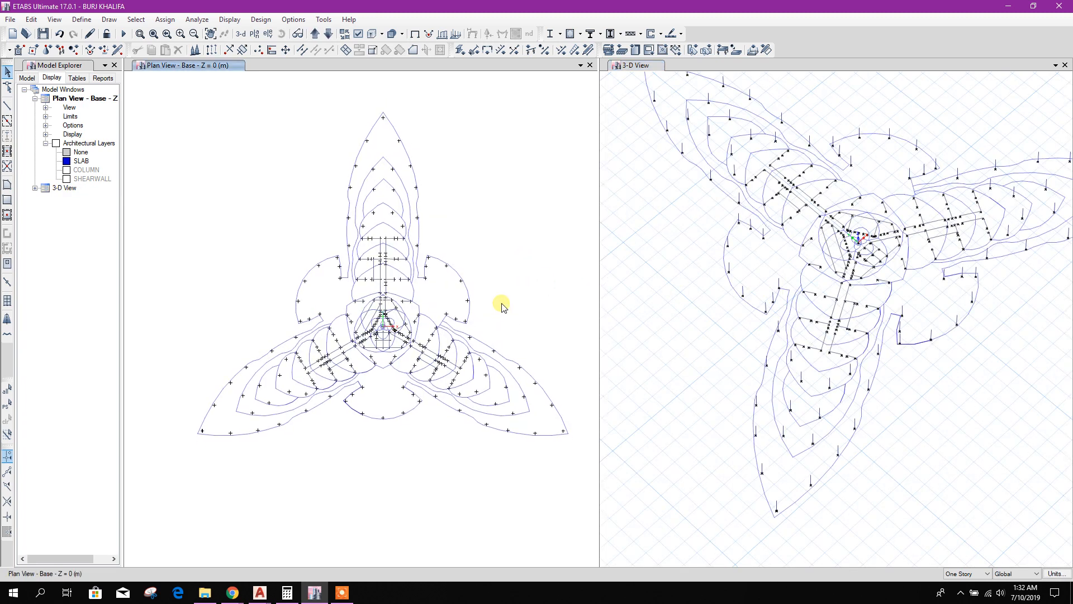
Select all Null Lines and extrude them linearly to shells with dx 0, dy 0, dz 4.2 m and number 1, deleting the source objects
{"action": "left_click", "coordinate": [136, 19]}
{"action": "mouse_move", "coordinate": [162, 33]}
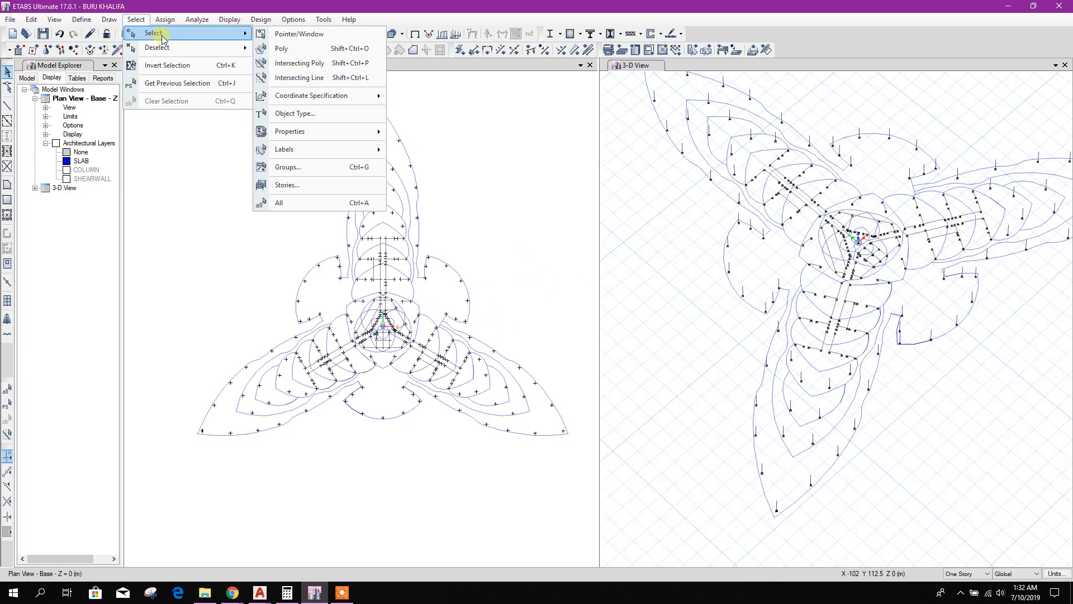
{"action": "left_click", "coordinate": [312, 115]}
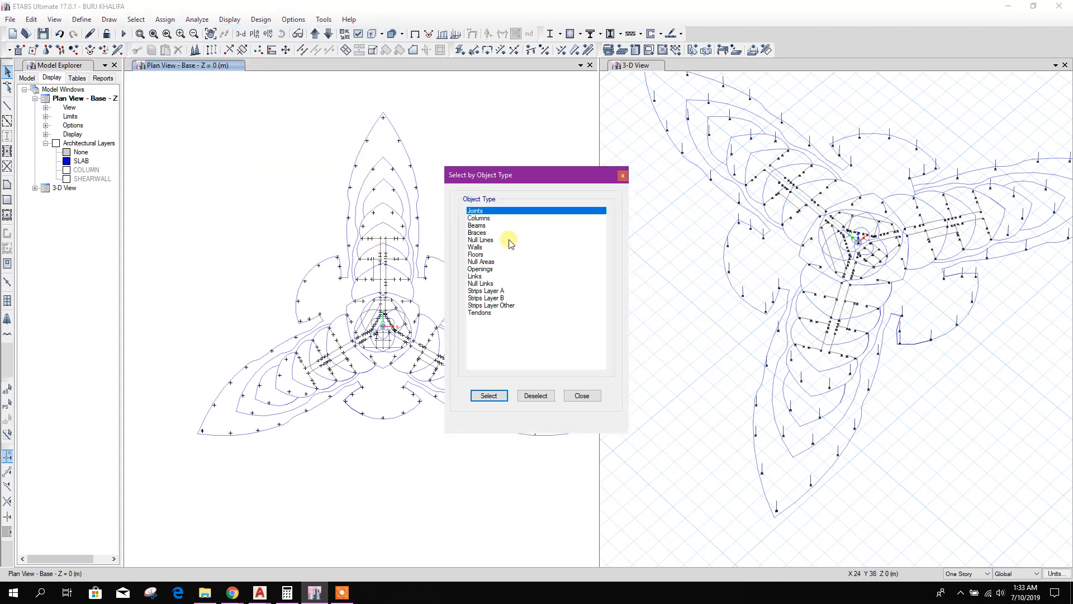
{"action": "left_click", "coordinate": [502, 240]}
{"action": "left_click", "coordinate": [488, 395]}
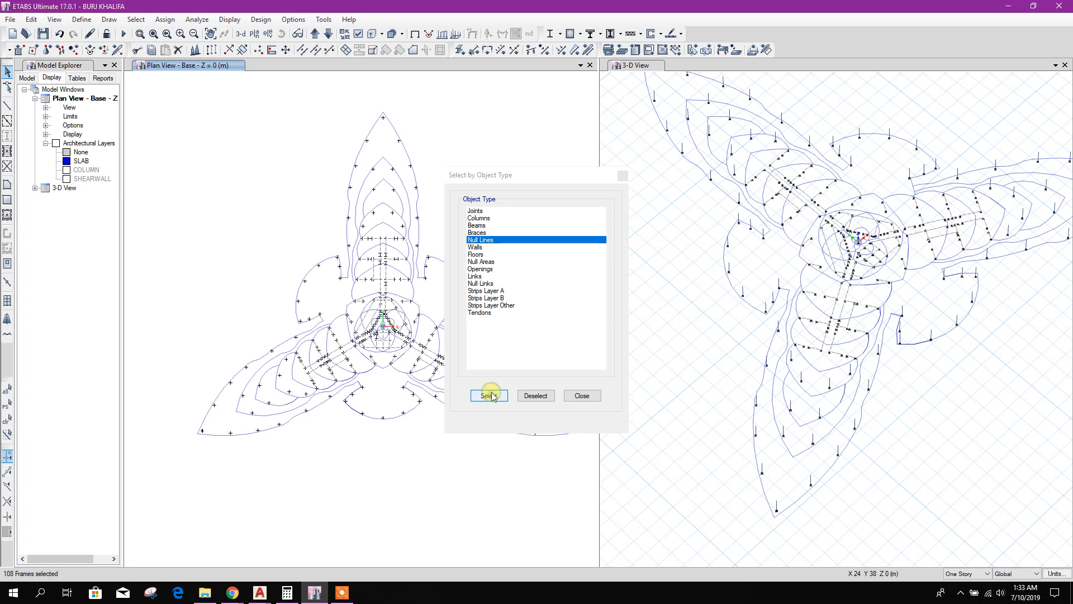
{"action": "left_click", "coordinate": [578, 396]}
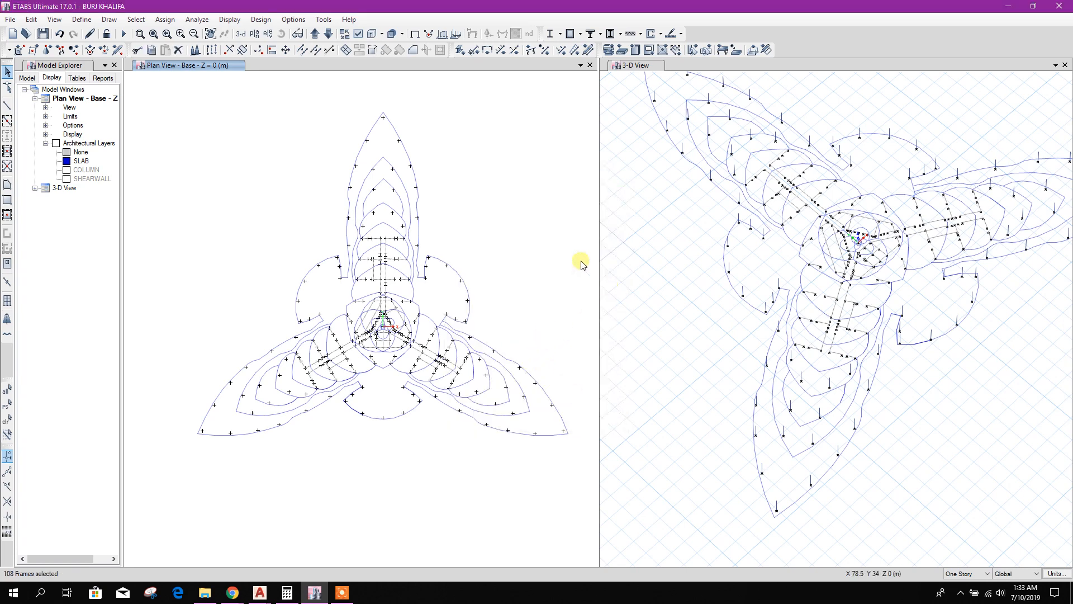
{"action": "left_click", "coordinate": [342, 592]}
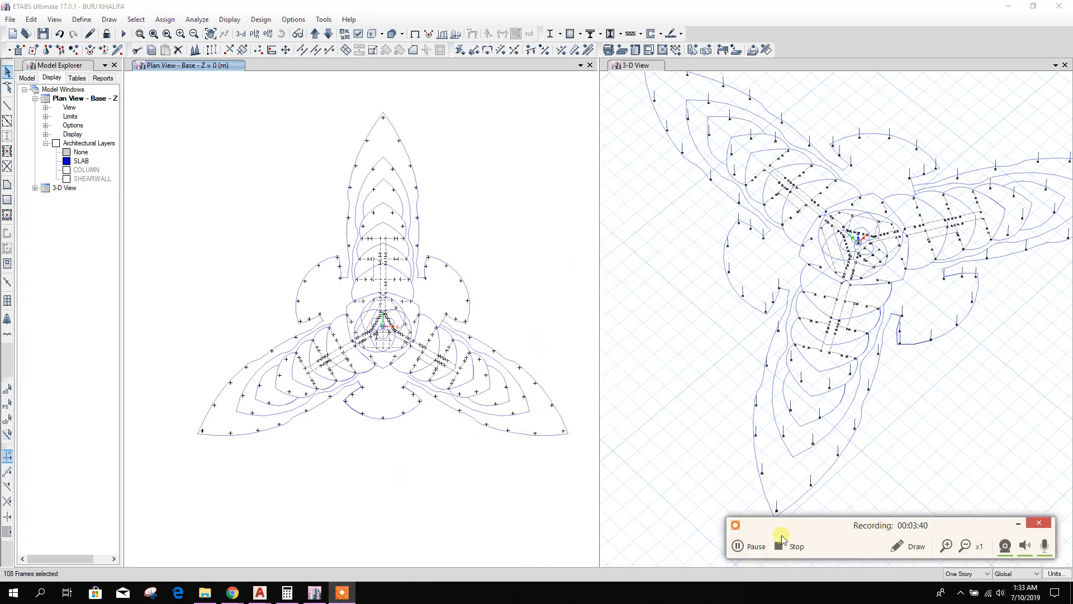
{"action": "left_click", "coordinate": [1014, 523]}
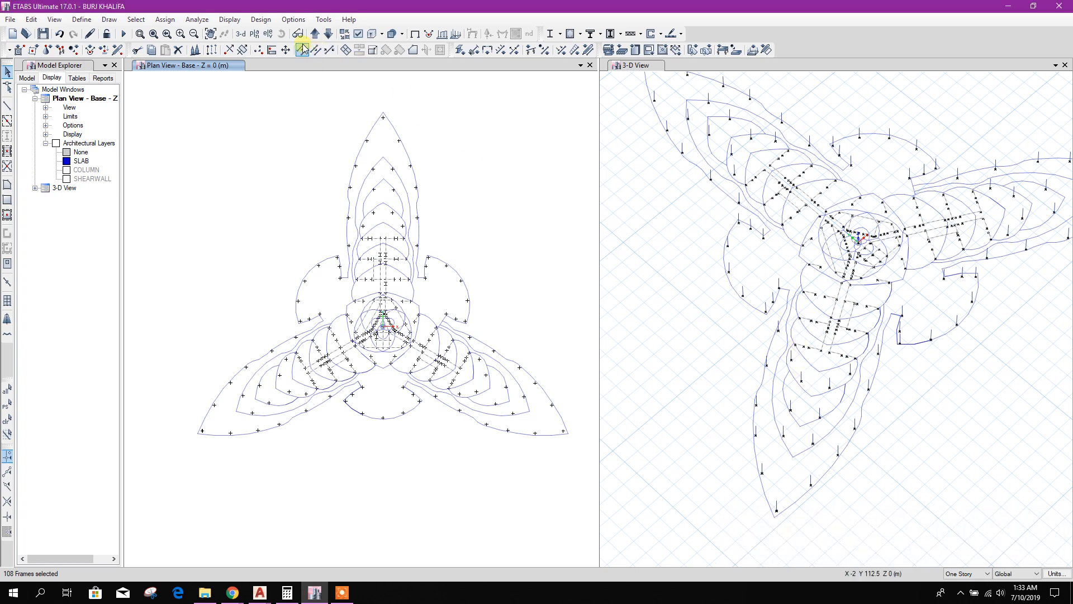
{"action": "left_click", "coordinate": [244, 52]}
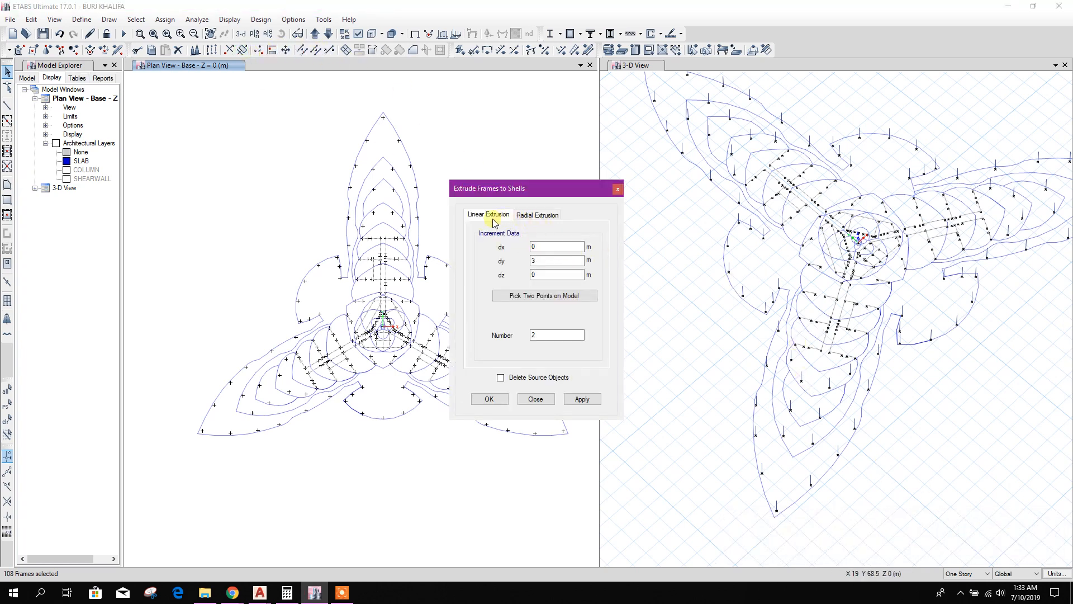
{"action": "double_click", "coordinate": [547, 260]}
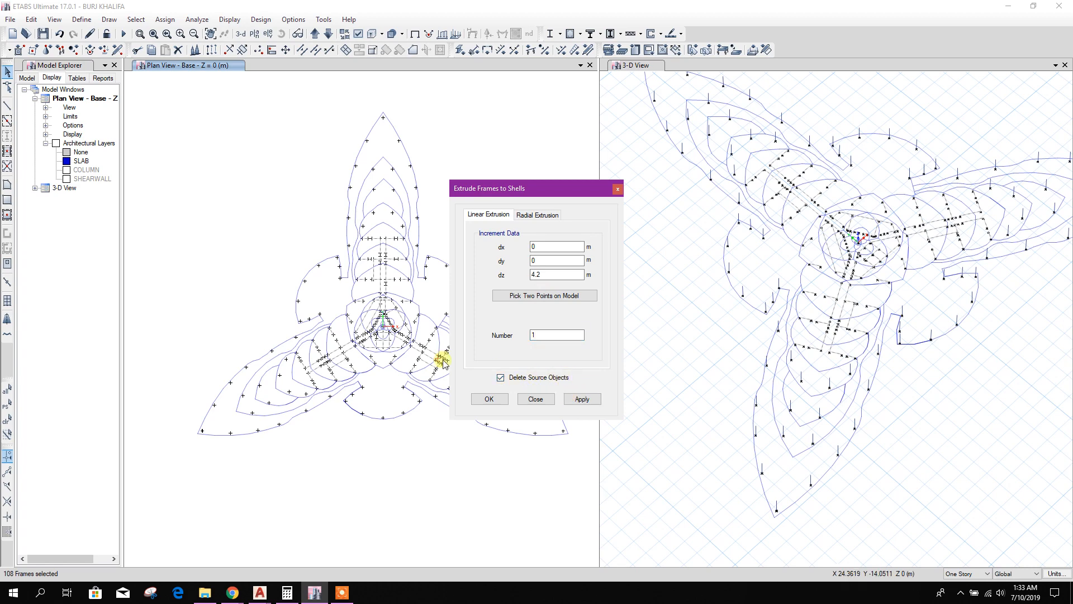
{"action": "left_click", "coordinate": [581, 399]}
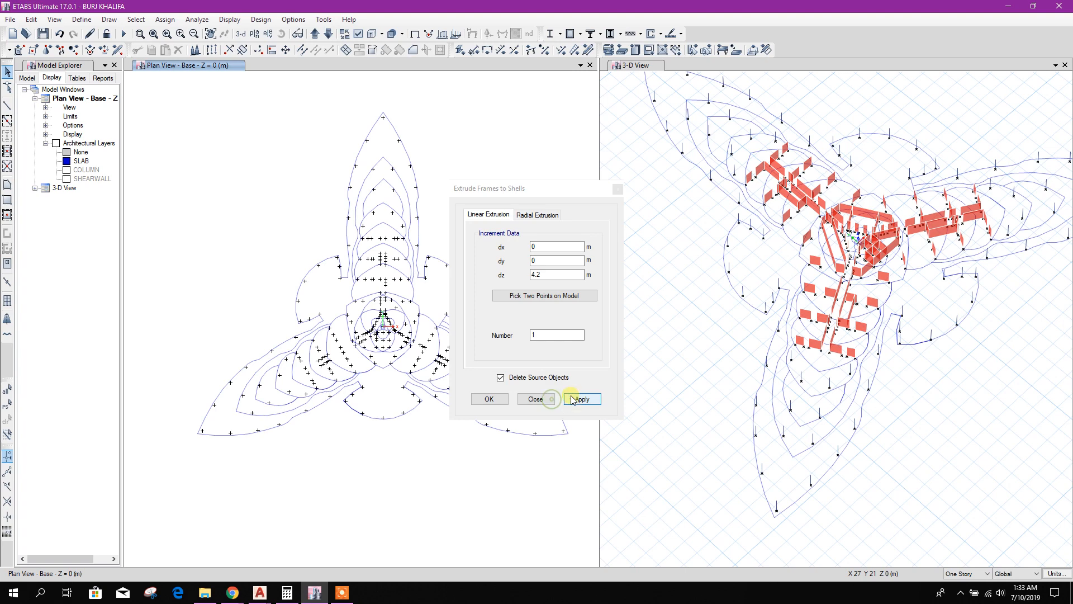
{"action": "left_click", "coordinate": [552, 399]}
{"action": "middle_click_drag", "start_coordinate": [740, 303], "coordinate": [728, 312]}
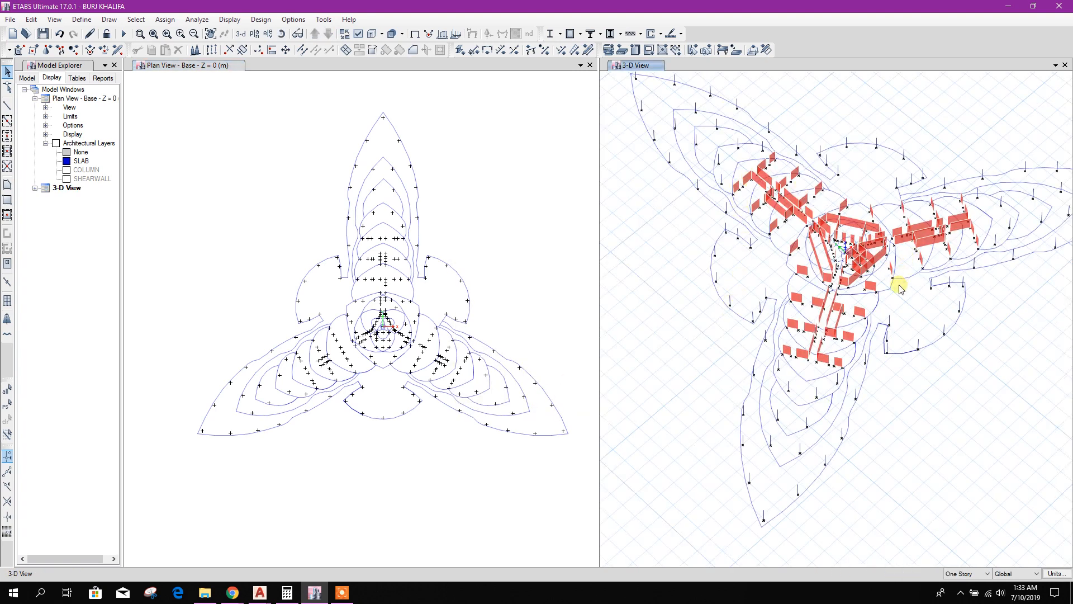
{"action": "left_click", "coordinate": [520, 246]}
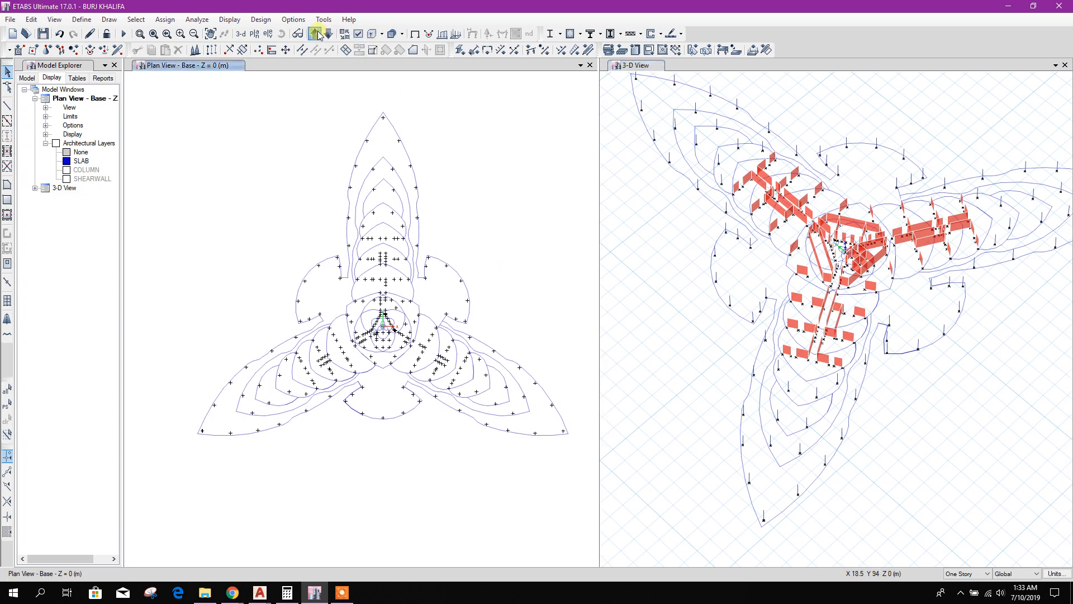
Inspect the columns and shear walls on the Story1 plan and return to the Base plan
{"action": "left_click", "coordinate": [317, 35]}
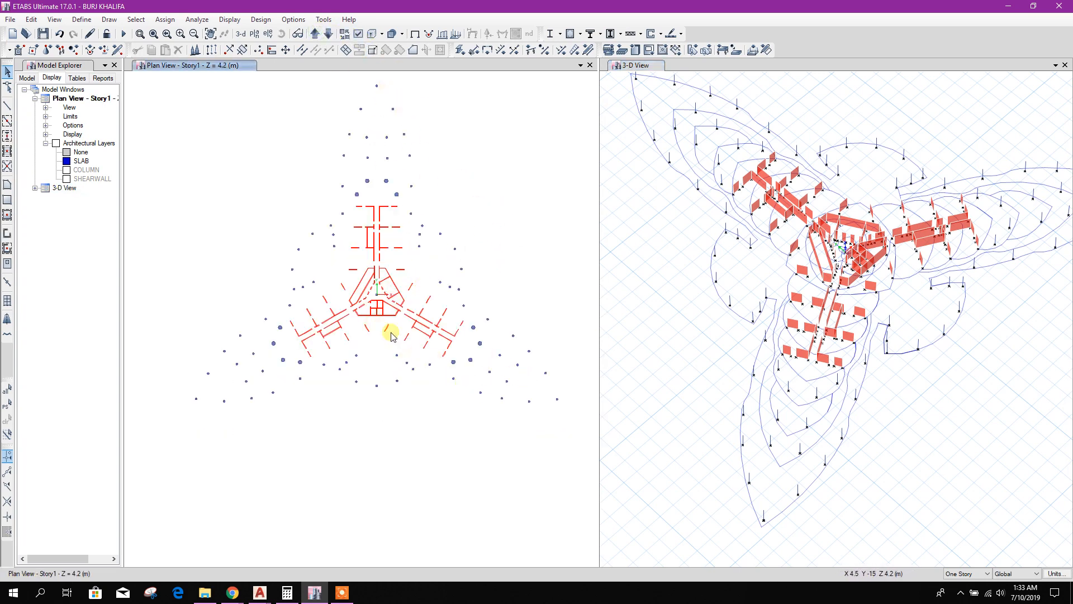
{"action": "middle_click_drag", "start_coordinate": [478, 251], "coordinate": [474, 263]}
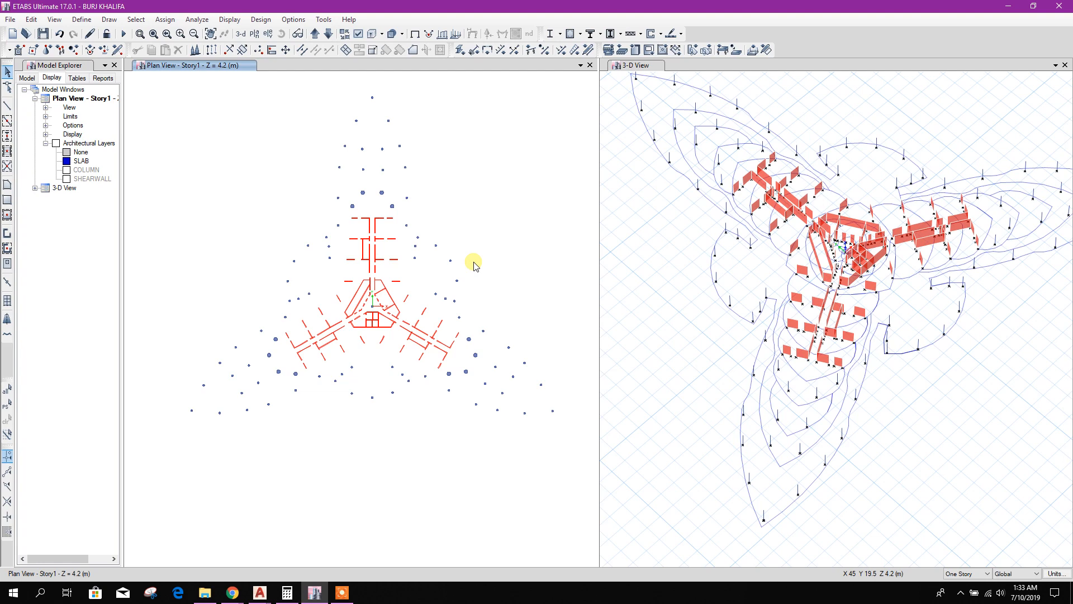
{"action": "left_click", "coordinate": [329, 34]}
{"action": "middle_click_drag", "start_coordinate": [496, 204], "coordinate": [499, 255]}
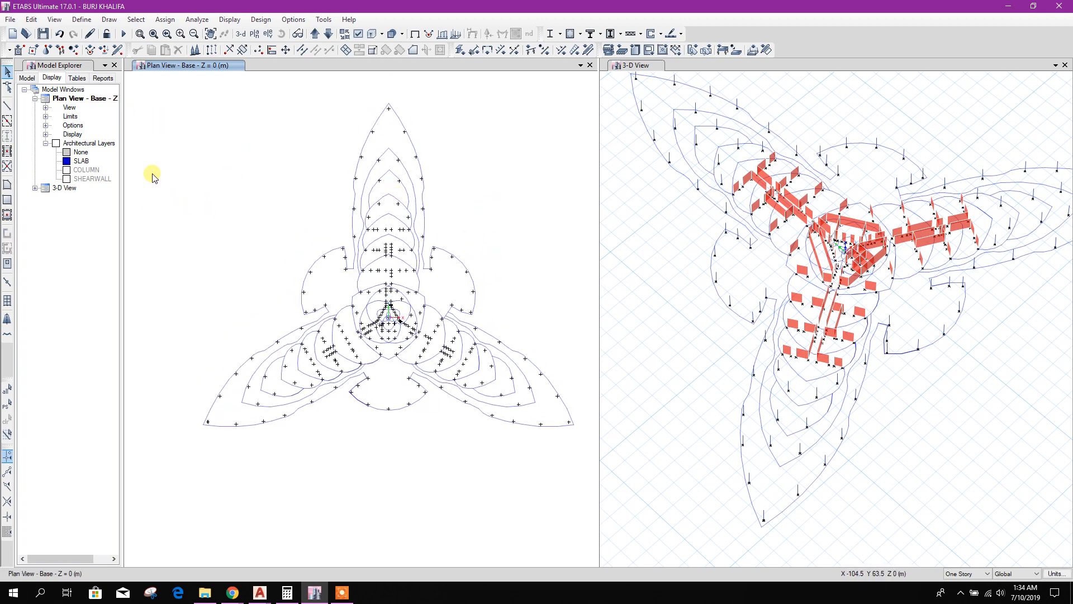
Hide the joint objects in the Base plan view so only the slab outlines are displayed
{"action": "left_click", "coordinate": [358, 35]}
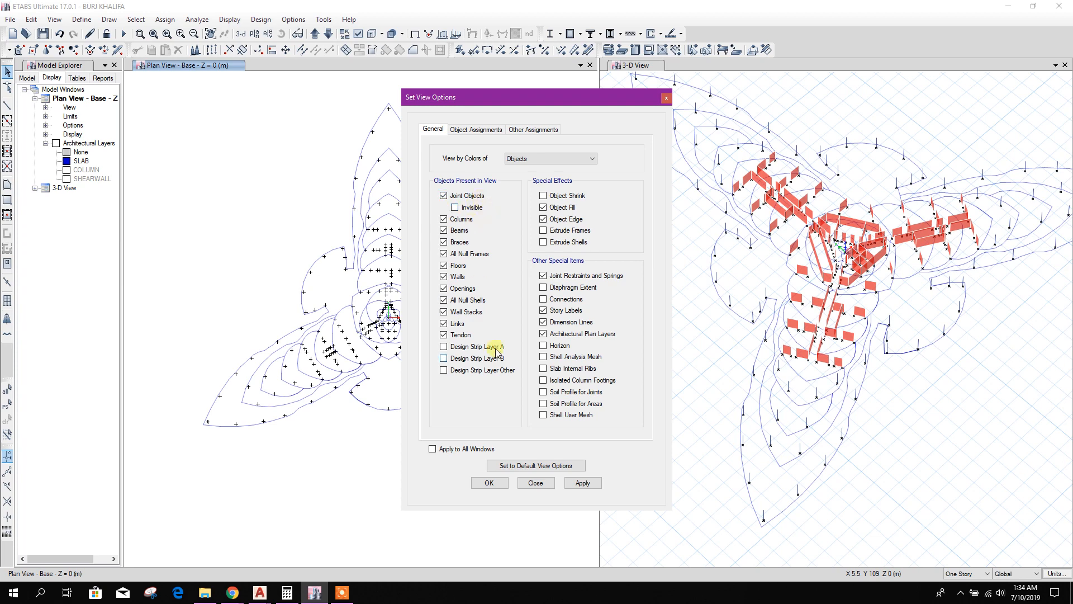
{"action": "left_click", "coordinate": [570, 484]}
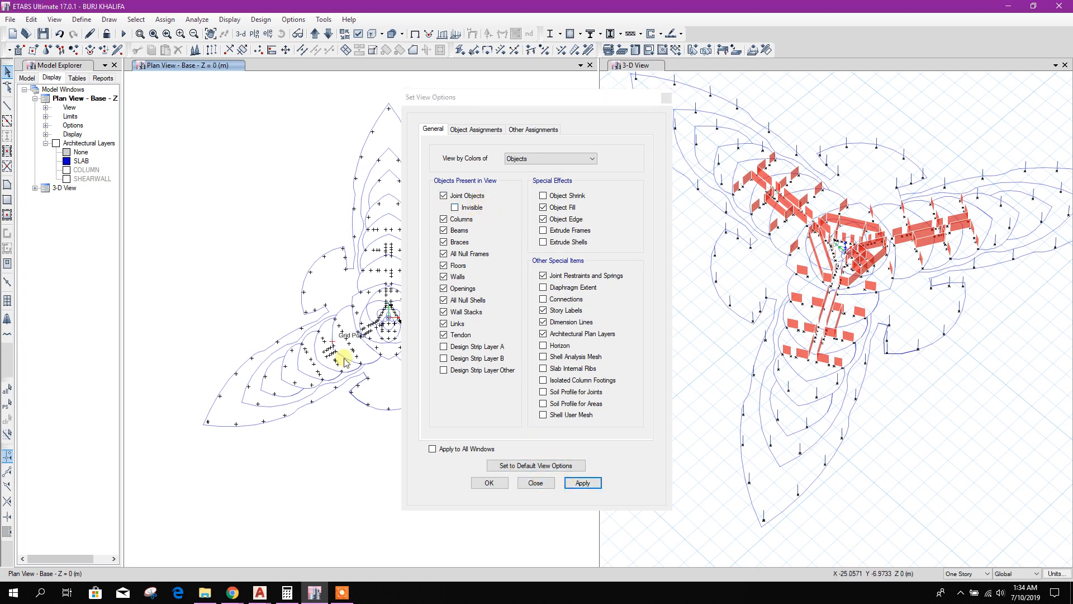
{"action": "left_click", "coordinate": [582, 483]}
{"action": "left_click", "coordinate": [444, 195]}
{"action": "left_click", "coordinate": [572, 485]}
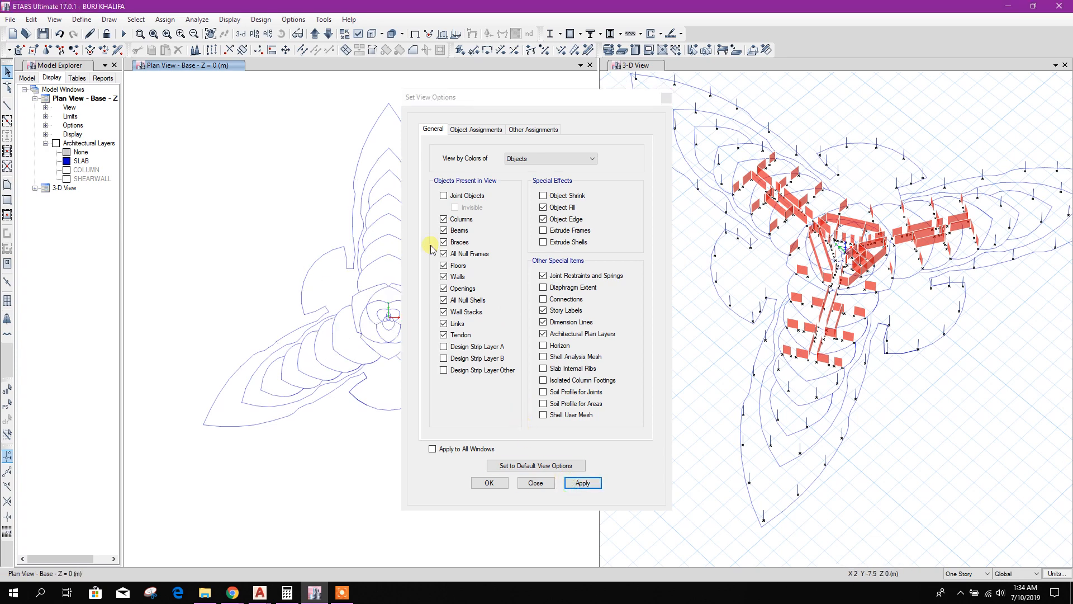
{"action": "left_click", "coordinate": [536, 483]}
{"action": "mouse_move", "coordinate": [482, 285]}
{"action": "middle_mouse_down"}
{"action": "mouse_move", "coordinate": [467, 305]}
{"action": "mouse_move", "coordinate": [465, 272]}
{"action": "middle_mouse_up"}
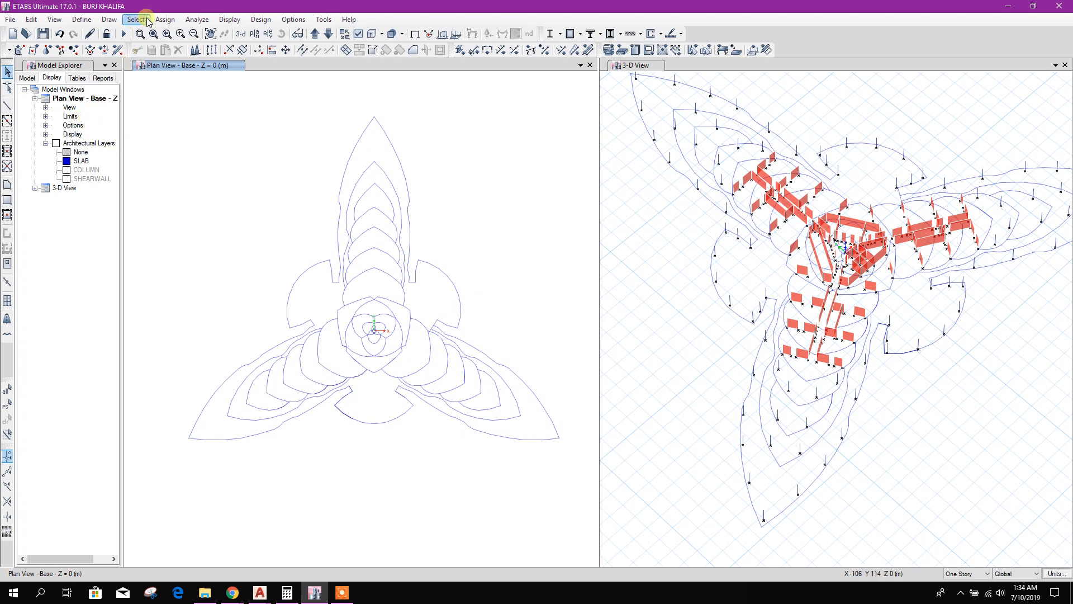
Rename slab section Slab1 as S400 and set its thickness to 400 mm
{"action": "left_click", "coordinate": [82, 19]}
{"action": "mouse_move", "coordinate": [117, 51]}
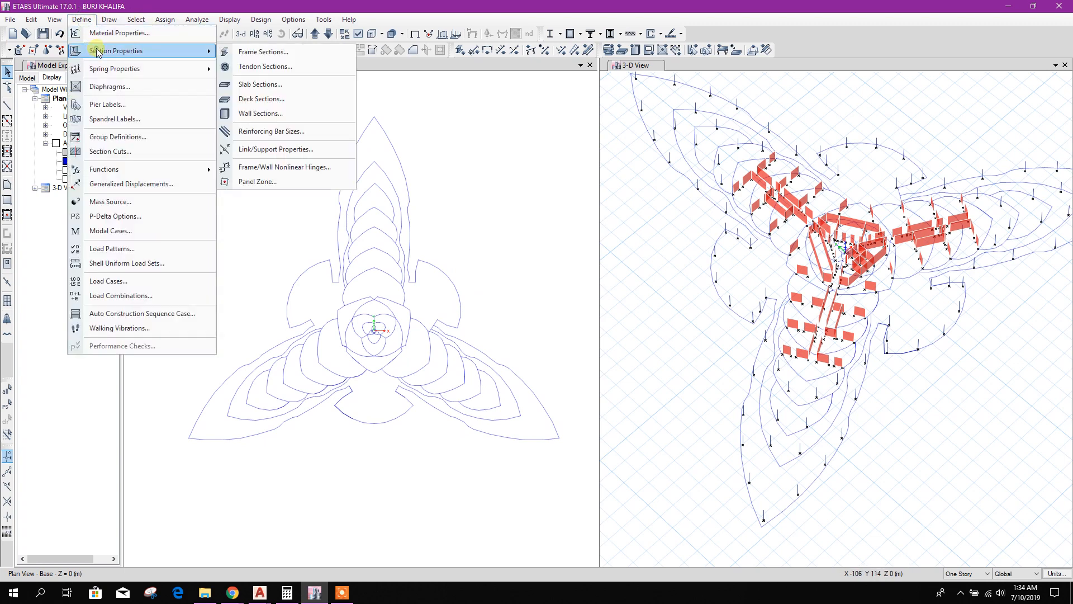
{"action": "left_click", "coordinate": [286, 85]}
{"action": "left_click", "coordinate": [467, 260]}
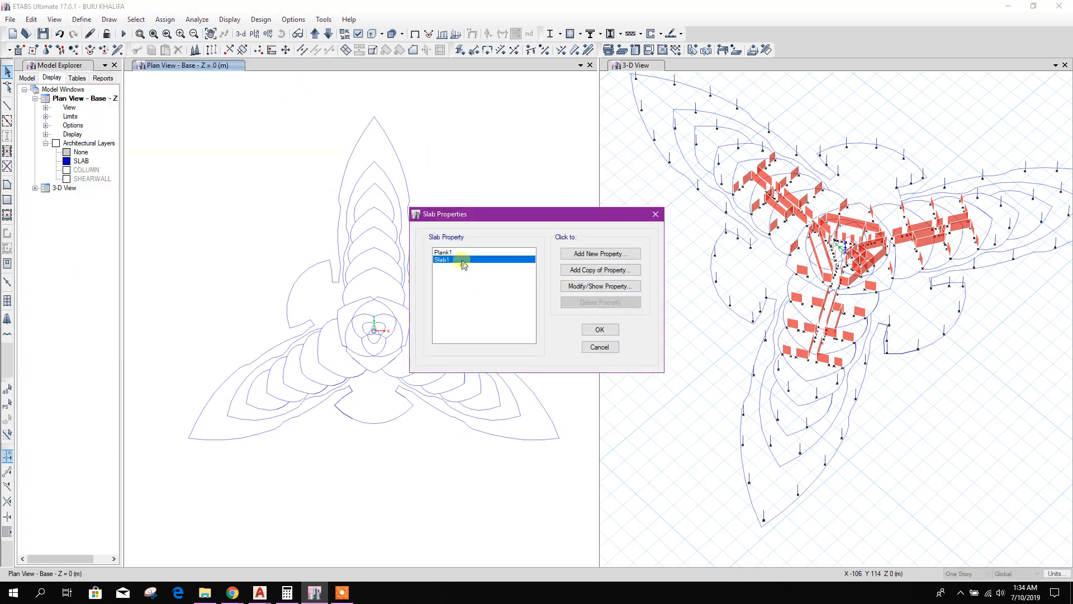
{"action": "left_click", "coordinate": [600, 286]}
{"action": "left_click_drag", "start_coordinate": [552, 174], "coordinate": [547, 174]}
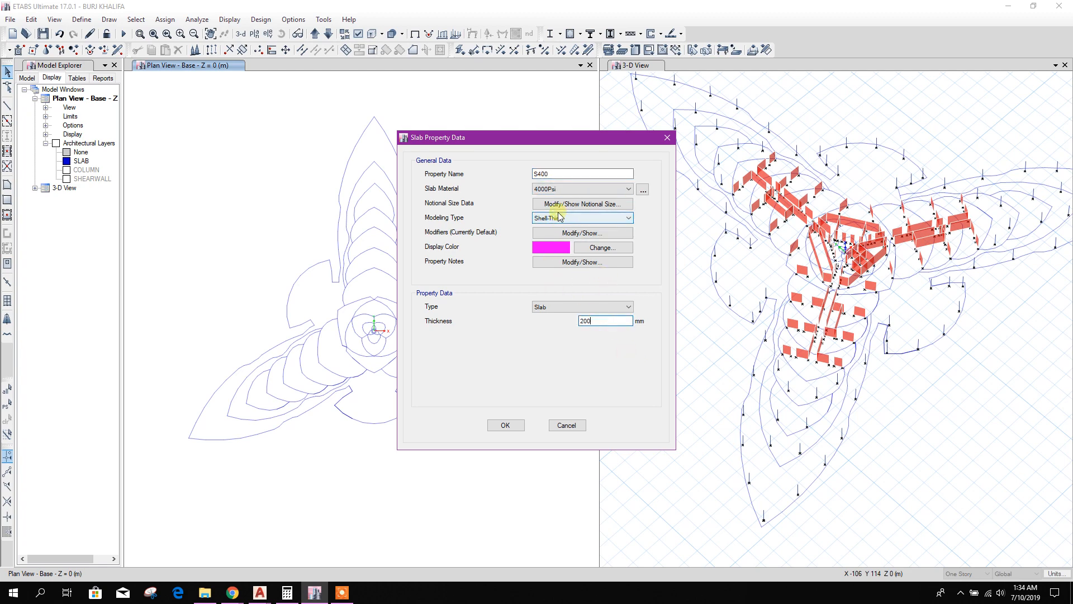
{"action": "type", "text": "4"}
{"action": "left_click", "coordinate": [587, 174]}
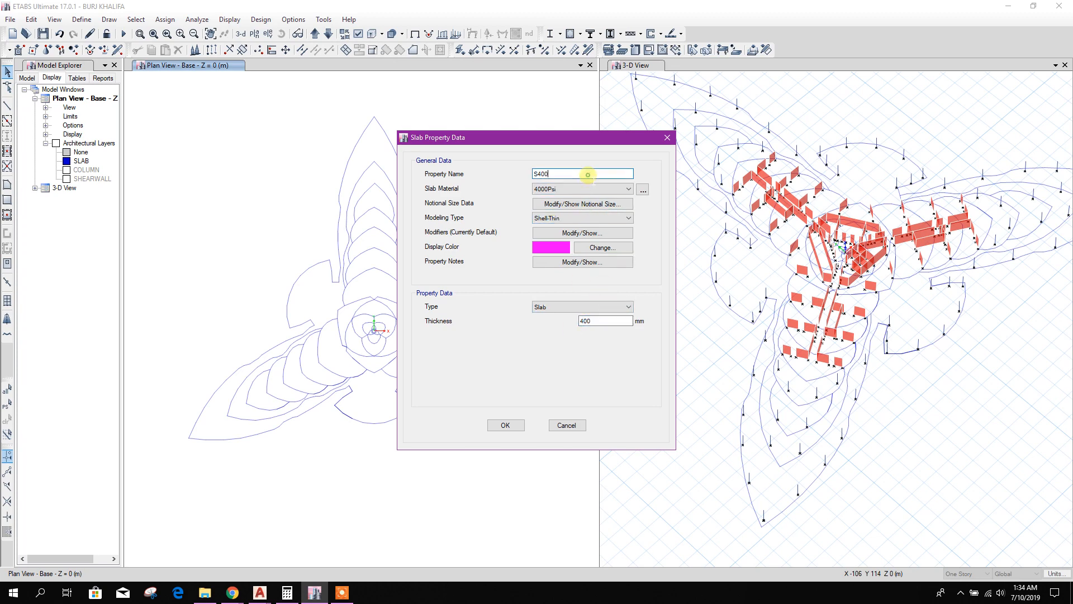
{"action": "left_click", "coordinate": [519, 426]}
{"action": "left_click", "coordinate": [594, 330]}
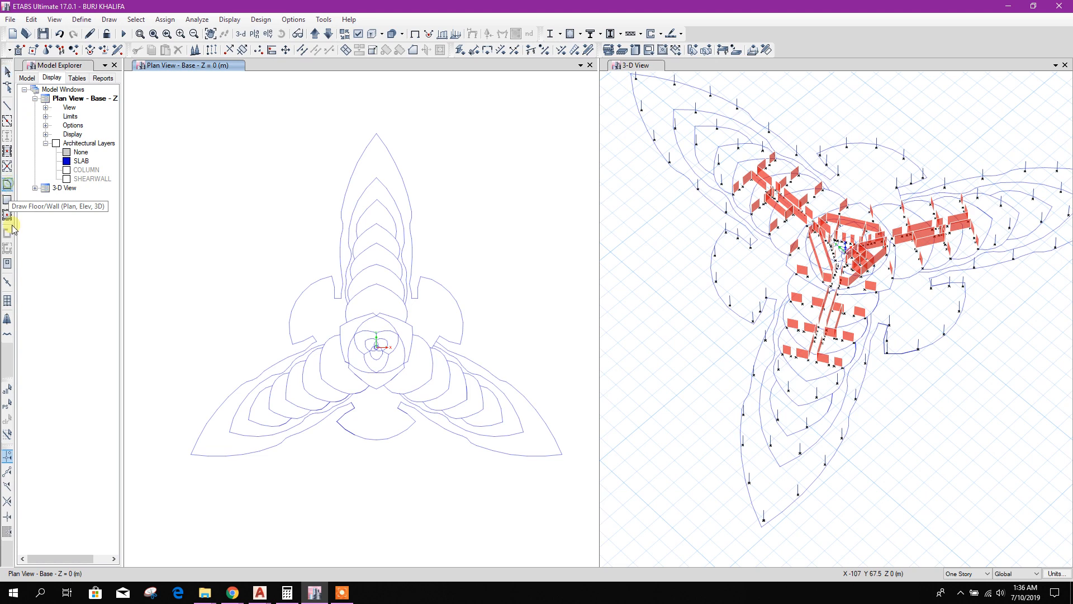
Begin an S400 floor area on the Base plan, placing its first two corners at the notch left of the upper wing
{"action": "left_click", "coordinate": [9, 202]}
{"action": "left_click", "coordinate": [87, 459]}
{"action": "left_click", "coordinate": [116, 459]}
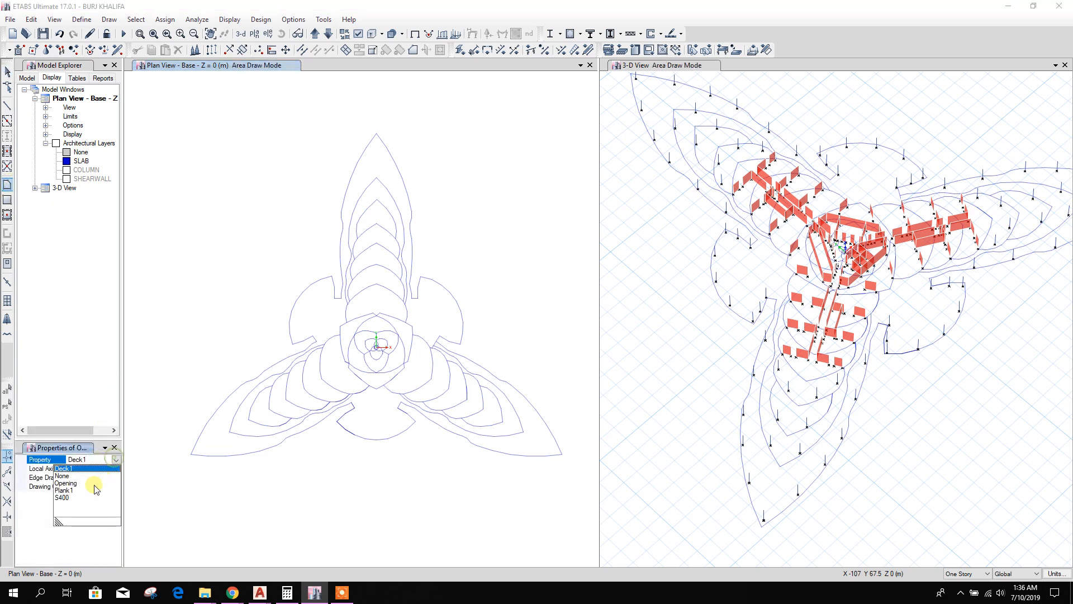
{"action": "left_click", "coordinate": [69, 499]}
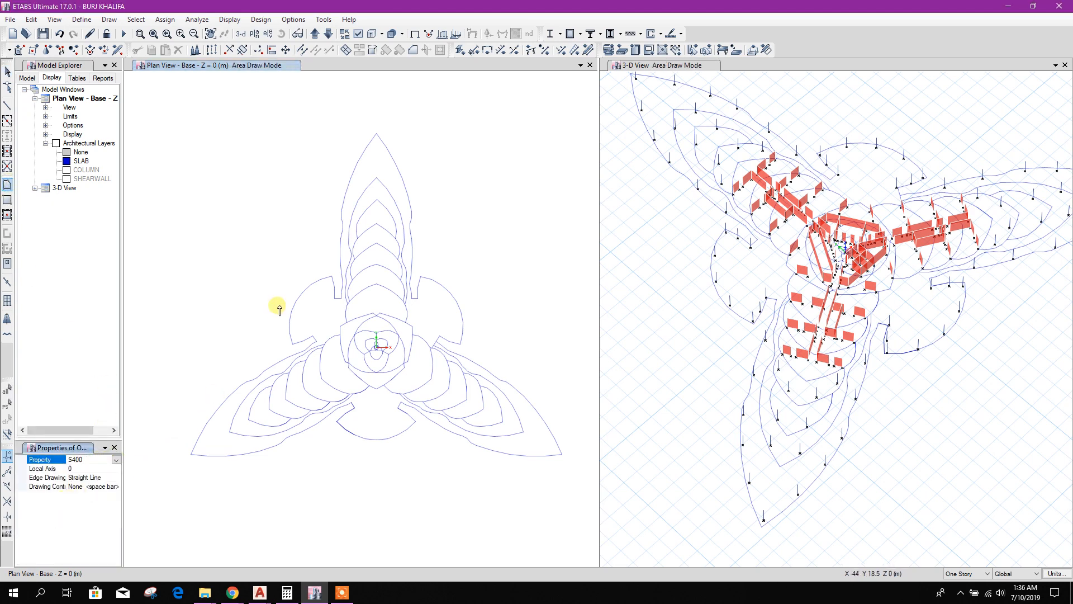
{"action": "scroll", "coordinate": [347, 251], "scroll_direction": "up", "scroll_amount": 3}
{"action": "scroll", "coordinate": [352, 246], "scroll_direction": "up", "scroll_amount": 5}
{"action": "left_click", "coordinate": [346, 218]}
{"action": "middle_click_drag", "start_coordinate": [431, 244], "coordinate": [414, 316]}
{"action": "left_click", "coordinate": [429, 297]}
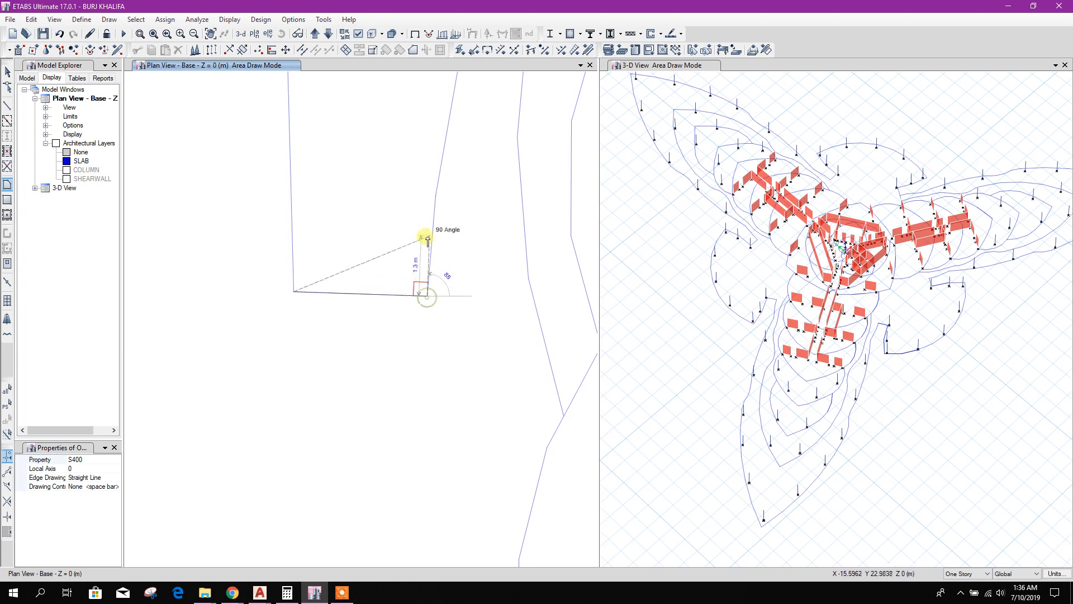
Trace the floor outline along the upper wing's left edge, vertex by vertex, up to its tip
{"action": "middle_click_drag", "start_coordinate": [473, 125], "coordinate": [441, 286]}
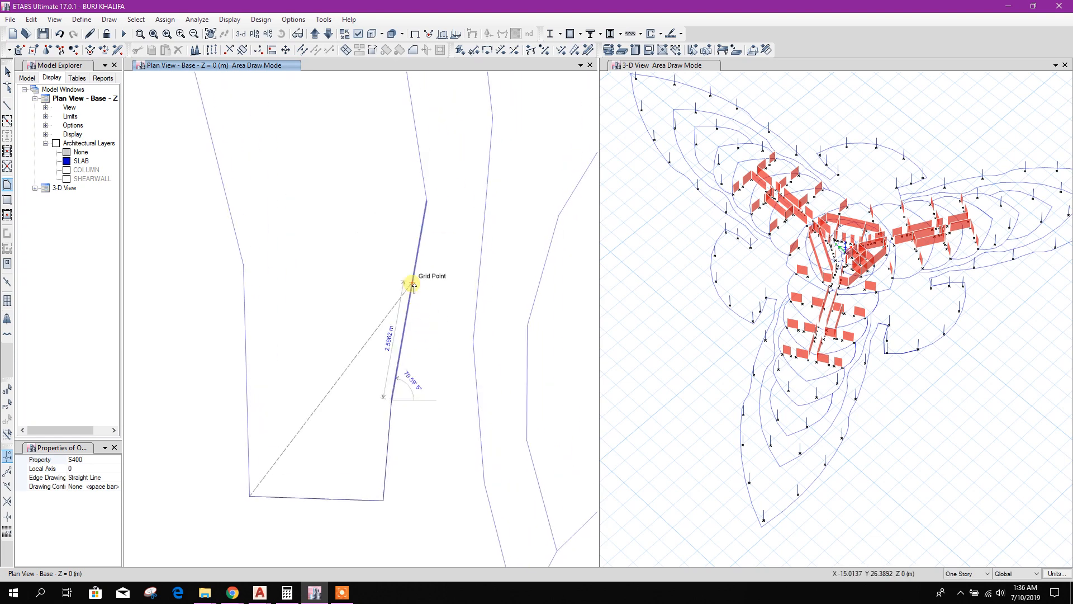
{"action": "left_click", "coordinate": [427, 201]}
{"action": "middle_click_drag", "start_coordinate": [450, 149], "coordinate": [462, 352]}
{"action": "scroll", "coordinate": [450, 338], "scroll_direction": "down", "scroll_amount": 3}
{"action": "left_click", "coordinate": [408, 204]}
{"action": "left_click", "coordinate": [403, 135]}
{"action": "middle_click_drag", "start_coordinate": [404, 98], "coordinate": [402, 308]}
{"action": "left_click", "coordinate": [402, 276]}
{"action": "left_click", "coordinate": [405, 210]}
{"action": "middle_click_drag", "start_coordinate": [432, 156], "coordinate": [424, 337]}
{"action": "left_click", "coordinate": [410, 316]}
{"action": "left_click", "coordinate": [412, 278]}
{"action": "left_click", "coordinate": [400, 235]}
{"action": "left_click", "coordinate": [401, 189]}
{"action": "middle_click_drag", "start_coordinate": [432, 146], "coordinate": [409, 315]}
{"action": "left_click", "coordinate": [405, 237]}
{"action": "middle_click_drag", "start_coordinate": [439, 115], "coordinate": [410, 283]}
{"action": "left_click", "coordinate": [418, 275]}
{"action": "middle_click_drag", "start_coordinate": [460, 180], "coordinate": [405, 339]}
{"action": "left_click", "coordinate": [416, 317]}
{"action": "left_click", "coordinate": [482, 201]}
{"action": "left_click", "coordinate": [558, 95]}
Trace the floor outline down the upper wing's right edge and around the notch at its foot
{"action": "middle_click_drag", "start_coordinate": [584, 162], "coordinate": [369, 200]}
{"action": "left_click", "coordinate": [421, 237]}
{"action": "middle_click_drag", "start_coordinate": [497, 375], "coordinate": [397, 248]}
{"action": "left_click", "coordinate": [386, 228]}
{"action": "middle_click_drag", "start_coordinate": [443, 355], "coordinate": [402, 232]}
{"action": "left_click", "coordinate": [398, 224]}
{"action": "left_click", "coordinate": [439, 348]}
{"action": "middle_click_drag", "start_coordinate": [451, 392], "coordinate": [421, 264]}
{"action": "left_click", "coordinate": [419, 341]}
{"action": "left_click", "coordinate": [415, 265]}
{"action": "left_click", "coordinate": [403, 309]}
{"action": "middle_click_drag", "start_coordinate": [435, 430], "coordinate": [419, 307]}
{"action": "left_click", "coordinate": [387, 224]}
{"action": "left_click", "coordinate": [391, 254]}
{"action": "left_click", "coordinate": [400, 297]}
{"action": "left_click", "coordinate": [403, 366]}
{"action": "middle_click_drag", "start_coordinate": [414, 418], "coordinate": [422, 281]}
{"action": "left_click", "coordinate": [411, 298]}
{"action": "middle_click_drag", "start_coordinate": [421, 361], "coordinate": [422, 277]}
{"action": "left_click", "coordinate": [409, 281]}
{"action": "left_click", "coordinate": [402, 351]}
{"action": "left_click", "coordinate": [393, 416]}
{"action": "middle_click_drag", "start_coordinate": [405, 463], "coordinate": [404, 358]}
{"action": "left_click", "coordinate": [404, 386]}
{"action": "left_click", "coordinate": [405, 422]}
{"action": "left_click", "coordinate": [452, 422]}
{"action": "left_click", "coordinate": [455, 339]}
{"action": "left_click", "coordinate": [475, 258]}
Trace the floor outline around the right-hand lobe, ending at its notch beside the lower-right wing
{"action": "middle_click_drag", "start_coordinate": [531, 285], "coordinate": [401, 285]}
{"action": "left_click", "coordinate": [498, 321]}
{"action": "middle_click_drag", "start_coordinate": [557, 400], "coordinate": [405, 290]}
{"action": "left_click", "coordinate": [410, 265]}
{"action": "left_click", "coordinate": [460, 332]}
{"action": "left_click", "coordinate": [494, 409]}
{"action": "middle_click_drag", "start_coordinate": [510, 490], "coordinate": [440, 323]}
{"action": "left_click", "coordinate": [440, 325]}
{"action": "left_click", "coordinate": [439, 410]}
{"action": "left_click", "coordinate": [419, 491]}
{"action": "left_click", "coordinate": [337, 467]}
{"action": "left_click", "coordinate": [265, 428]}
{"action": "middle_click_drag", "start_coordinate": [255, 474], "coordinate": [338, 369]}
{"action": "left_click", "coordinate": [321, 365]}
Trace the floor outline along the outer edge of the lower-right wing to its tip
{"action": "left_click", "coordinate": [354, 384]}
{"action": "left_click", "coordinate": [409, 430]}
{"action": "scroll", "coordinate": [411, 429], "scroll_direction": "down", "scroll_amount": 3}
{"action": "scroll", "coordinate": [312, 376], "scroll_direction": "up", "scroll_amount": 3}
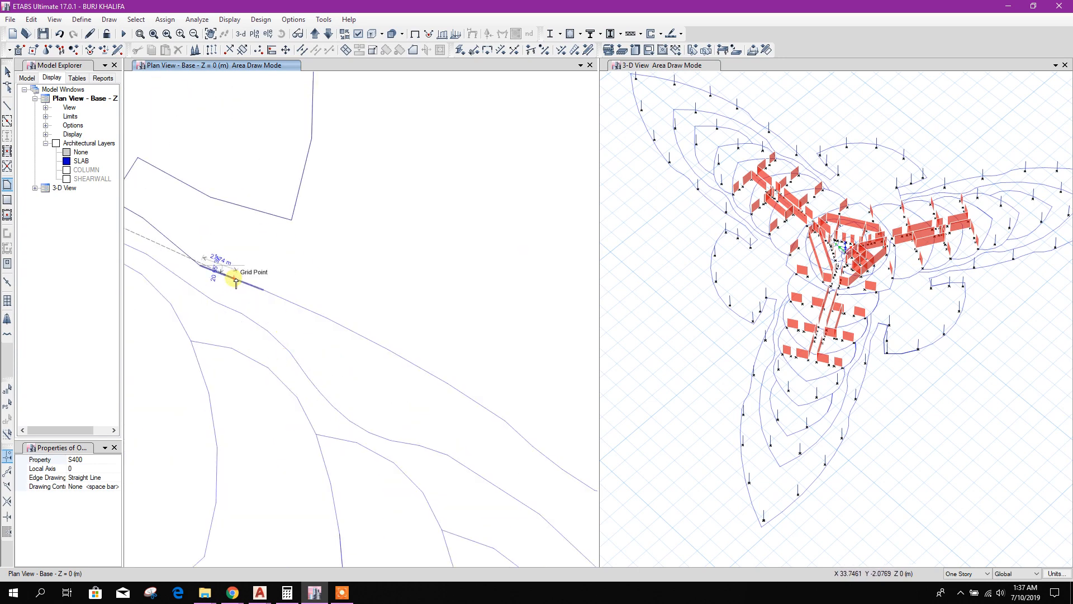
{"action": "scroll", "coordinate": [259, 281], "scroll_direction": "up", "scroll_amount": 2}
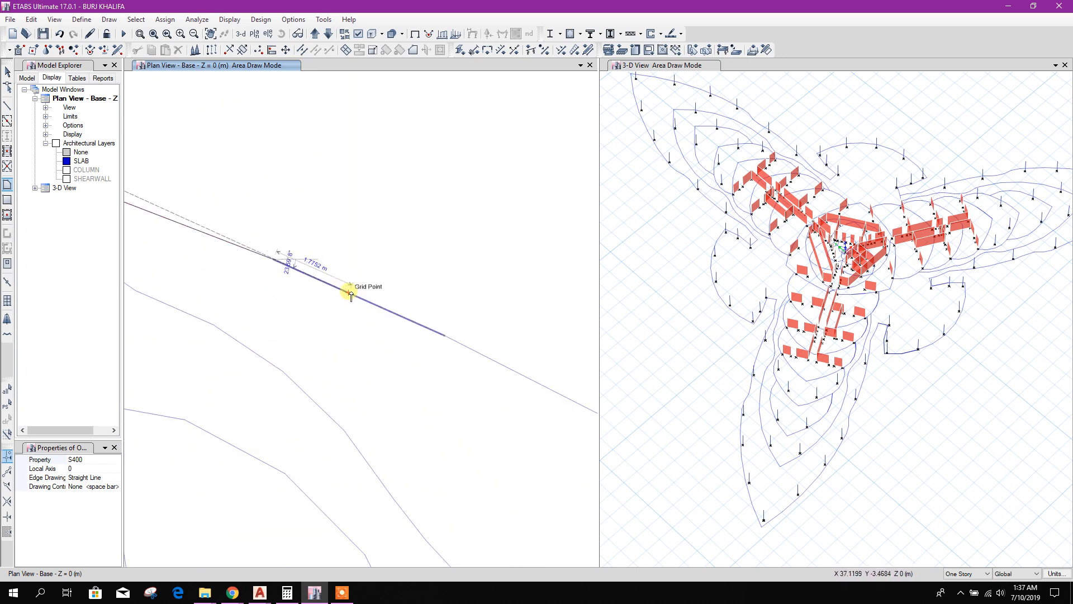
{"action": "left_click", "coordinate": [445, 336]}
{"action": "middle_click_drag", "start_coordinate": [487, 405], "coordinate": [317, 324]}
{"action": "left_click", "coordinate": [446, 340]}
{"action": "middle_click_drag", "start_coordinate": [449, 349], "coordinate": [250, 232]}
{"action": "left_click", "coordinate": [410, 319]}
{"action": "middle_click_drag", "start_coordinate": [415, 326], "coordinate": [261, 249]}
{"action": "left_click", "coordinate": [415, 346]}
{"action": "scroll", "coordinate": [416, 347], "scroll_direction": "down", "scroll_amount": 3}
{"action": "left_click", "coordinate": [405, 358]}
{"action": "left_click", "coordinate": [435, 381]}
{"action": "left_click", "coordinate": [465, 401]}
{"action": "middle_click_drag", "start_coordinate": [507, 445], "coordinate": [291, 293]}
{"action": "left_click", "coordinate": [291, 259]}
{"action": "left_click", "coordinate": [330, 282]}
{"action": "left_click", "coordinate": [427, 369]}
{"action": "middle_click_drag", "start_coordinate": [441, 386], "coordinate": [255, 220]}
{"action": "left_click", "coordinate": [328, 301]}
{"action": "middle_click_drag", "start_coordinate": [360, 395], "coordinate": [267, 270]}
{"action": "left_click", "coordinate": [313, 282]}
{"action": "left_click", "coordinate": [379, 395]}
{"action": "middle_click_drag", "start_coordinate": [426, 492], "coordinate": [370, 311]}
{"action": "left_click", "coordinate": [376, 332]}
Trace the floor outline back along the lower-right wing's bottom edge to the notch of the lower central lobe
{"action": "middle_click_drag", "start_coordinate": [252, 347], "coordinate": [383, 321]}
{"action": "left_click", "coordinate": [378, 319]}
{"action": "middle_click_drag", "start_coordinate": [252, 319], "coordinate": [376, 323]}
{"action": "left_click", "coordinate": [370, 319]}
{"action": "left_click", "coordinate": [239, 307]}
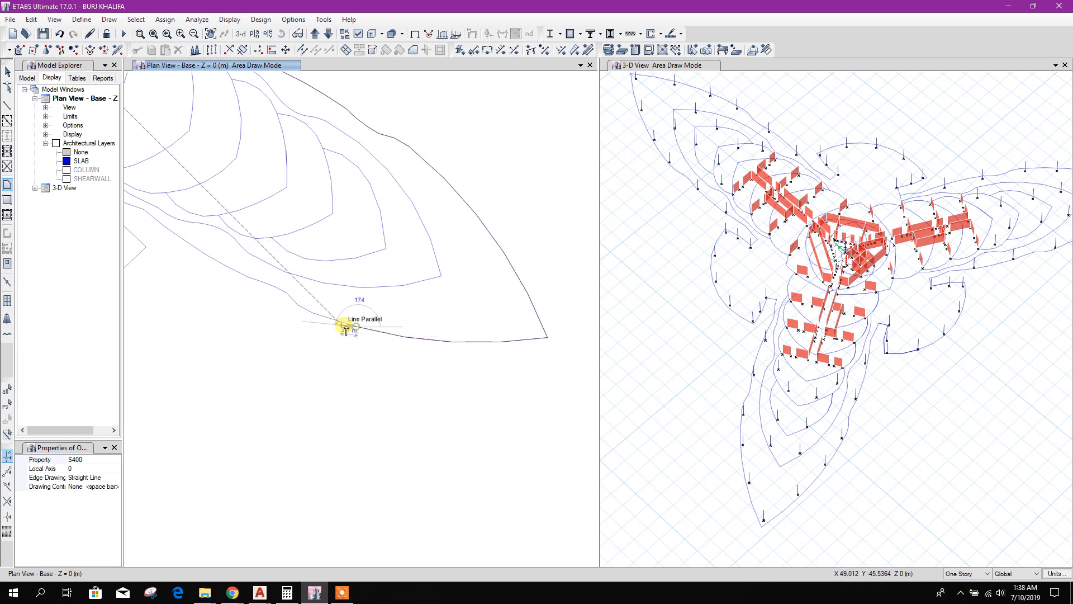
{"action": "left_click", "coordinate": [298, 305]}
{"action": "left_click", "coordinate": [262, 282]}
{"action": "left_click", "coordinate": [247, 276]}
{"action": "left_click", "coordinate": [229, 268]}
{"action": "left_click", "coordinate": [205, 255]}
{"action": "middle_click_drag", "start_coordinate": [198, 252], "coordinate": [400, 289]}
{"action": "left_click", "coordinate": [304, 297]}
{"action": "left_click", "coordinate": [293, 289]}
{"action": "left_click", "coordinate": [272, 274]}
{"action": "left_click", "coordinate": [254, 259]}
{"action": "left_click", "coordinate": [228, 249]}
{"action": "left_click", "coordinate": [216, 243]}
Trace the floor outline around the lower central lobe, ending at its notch beside the lower-left wing
{"action": "left_click", "coordinate": [207, 259]}
{"action": "left_click", "coordinate": [233, 275]}
{"action": "left_click", "coordinate": [255, 297]}
{"action": "left_click", "coordinate": [386, 296]}
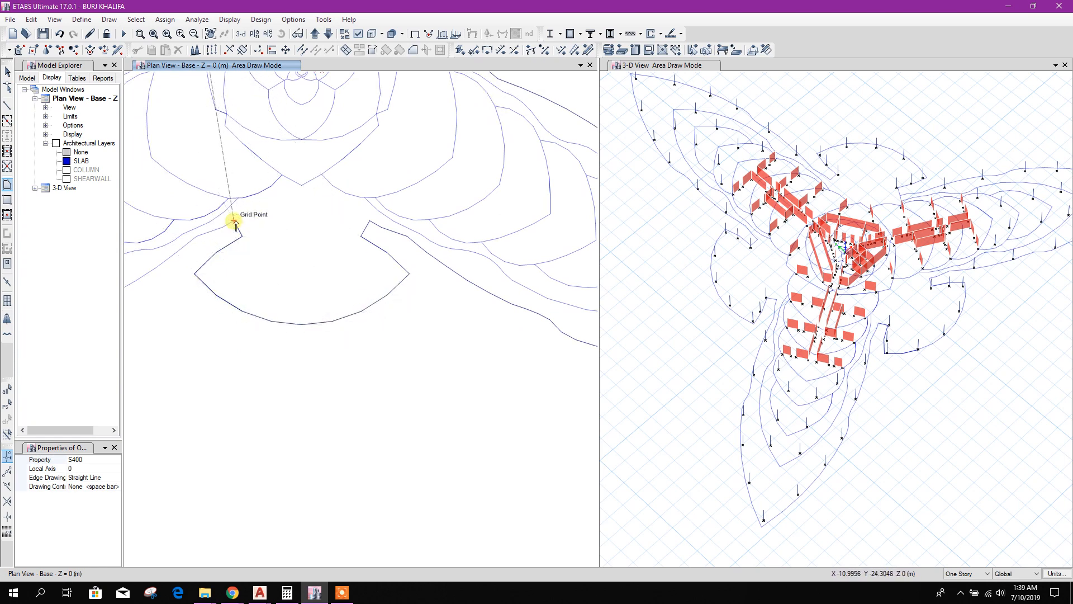
{"action": "middle_click_drag", "start_coordinate": [141, 281], "coordinate": [309, 274]}
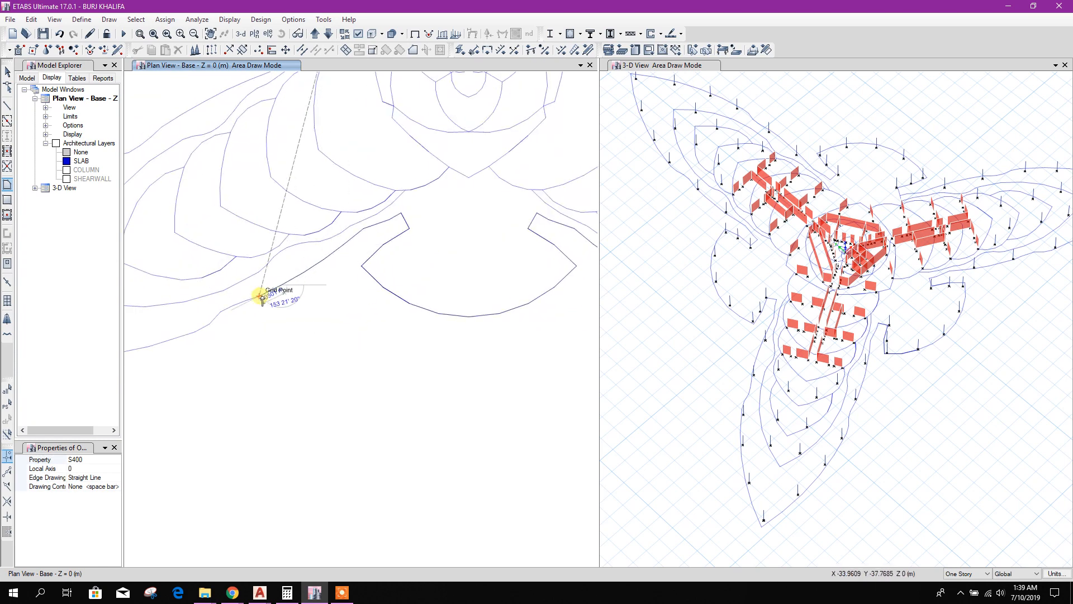
Trace the floor outline along the bottom edge of the lower-left wing to its tip
{"action": "middle_click_drag", "start_coordinate": [151, 349], "coordinate": [305, 333]}
{"action": "left_click", "coordinate": [304, 330]}
{"action": "left_click", "coordinate": [256, 339]}
{"action": "left_click", "coordinate": [210, 345]}
{"action": "middle_click_drag", "start_coordinate": [159, 344], "coordinate": [314, 349]}
{"action": "left_click", "coordinate": [315, 349]}
{"action": "left_click", "coordinate": [268, 345]}
Trace the floor outline back along the lower-left wing's upper edge to the notch beside the left-hand lobe
{"action": "left_click", "coordinate": [288, 301]}
{"action": "middle_click_drag", "start_coordinate": [359, 216], "coordinate": [317, 297]}
{"action": "left_click", "coordinate": [329, 268]}
{"action": "left_click", "coordinate": [366, 236]}
{"action": "left_click", "coordinate": [379, 227]}
{"action": "middle_click_drag", "start_coordinate": [398, 221], "coordinate": [369, 274]}
{"action": "left_click", "coordinate": [367, 275]}
{"action": "left_click", "coordinate": [378, 269]}
{"action": "left_click", "coordinate": [390, 259]}
{"action": "left_click", "coordinate": [401, 251]}
{"action": "middle_click_drag", "start_coordinate": [413, 244], "coordinate": [400, 280]}
{"action": "left_click", "coordinate": [409, 274]}
{"action": "left_click", "coordinate": [431, 261]}
{"action": "left_click", "coordinate": [453, 250]}
{"action": "left_click", "coordinate": [475, 241]}
{"action": "left_click", "coordinate": [498, 231]}
{"action": "left_click", "coordinate": [530, 206]}
Trace the floor outline around the left-hand lobe and close it beside the upper wing to finish the S400 slab
{"action": "left_click", "coordinate": [520, 191]}
{"action": "left_click", "coordinate": [494, 206]}
{"action": "left_click", "coordinate": [463, 213]}
{"action": "left_click", "coordinate": [457, 185]}
{"action": "middle_click_drag", "start_coordinate": [455, 169], "coordinate": [411, 268]}
{"action": "left_click", "coordinate": [412, 254]}
{"action": "left_click", "coordinate": [430, 195]}
{"action": "left_click", "coordinate": [448, 170]}
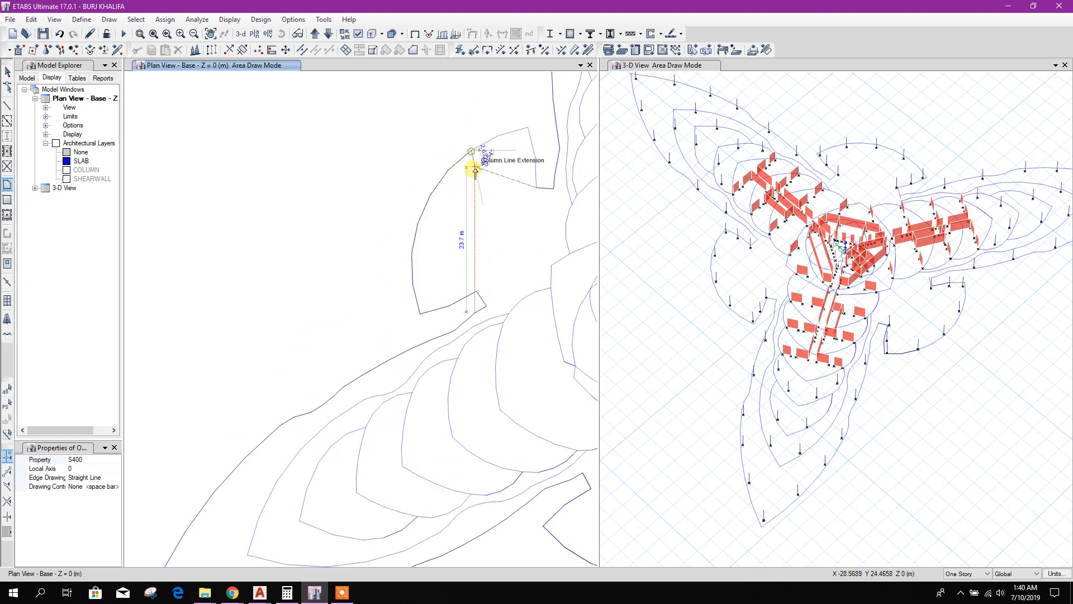
{"action": "left_click", "coordinate": [471, 151]}
{"action": "middle_click_drag", "start_coordinate": [487, 142], "coordinate": [419, 202]}
{"action": "left_click", "coordinate": [429, 196]}
{"action": "left_click", "coordinate": [460, 189]}
{"action": "left_click", "coordinate": [467, 217]}
{"action": "double_click", "coordinate": [468, 249]}
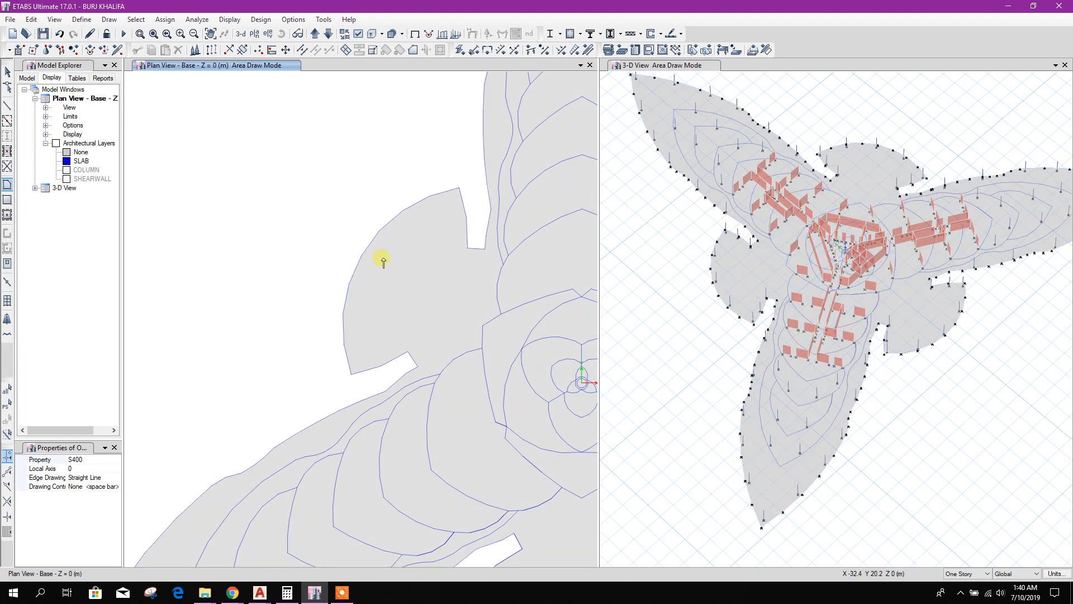
{"action": "key", "text": "Escape"}
{"action": "middle_click_drag", "start_coordinate": [381, 256], "coordinate": [375, 168]}
{"action": "scroll", "coordinate": [358, 191], "scroll_direction": "down", "scroll_amount": 5}
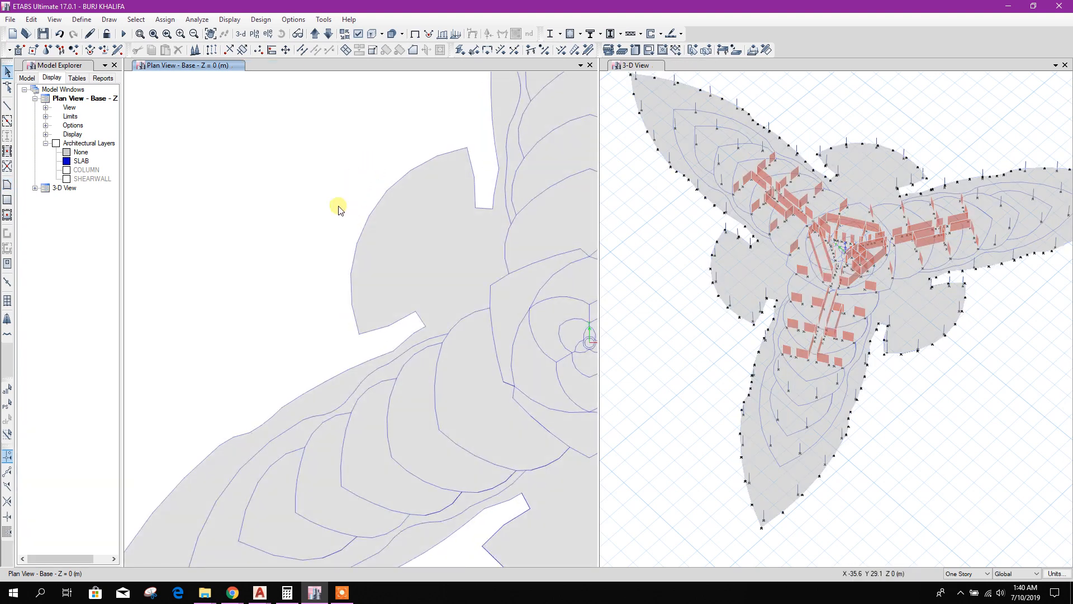
{"action": "scroll", "coordinate": [375, 215], "scroll_direction": "up", "scroll_amount": 2}
{"action": "scroll", "coordinate": [369, 225], "scroll_direction": "down", "scroll_amount": 2}
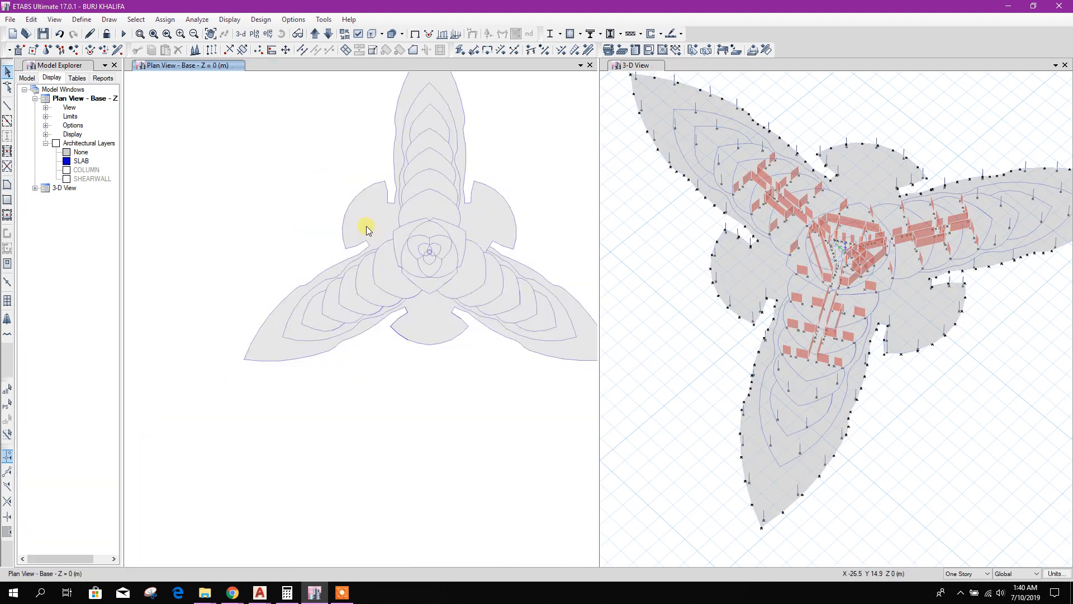
Switch to AutoCAD to read the level label for the outermost floor outline, and return to ETABS
{"action": "left_click", "coordinate": [382, 222]}
{"action": "left_click", "coordinate": [272, 593]}
{"action": "left_click", "coordinate": [230, 533]}
{"action": "scroll", "coordinate": [392, 315], "scroll_direction": "down", "scroll_amount": 4}
{"action": "middle_click_drag", "start_coordinate": [489, 321], "coordinate": [465, 379]}
{"action": "scroll", "coordinate": [428, 282], "scroll_direction": "up", "scroll_amount": 2}
{"action": "middle_click_drag", "start_coordinate": [482, 313], "coordinate": [429, 332]}
{"action": "scroll", "coordinate": [394, 324], "scroll_direction": "up", "scroll_amount": 4}
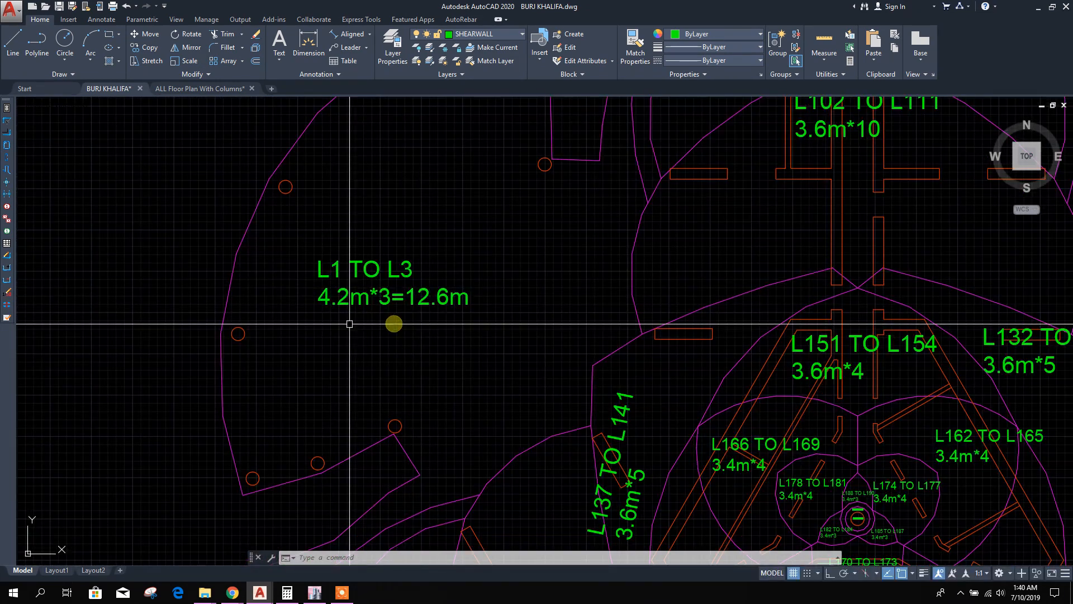
{"action": "left_click", "coordinate": [315, 593]}
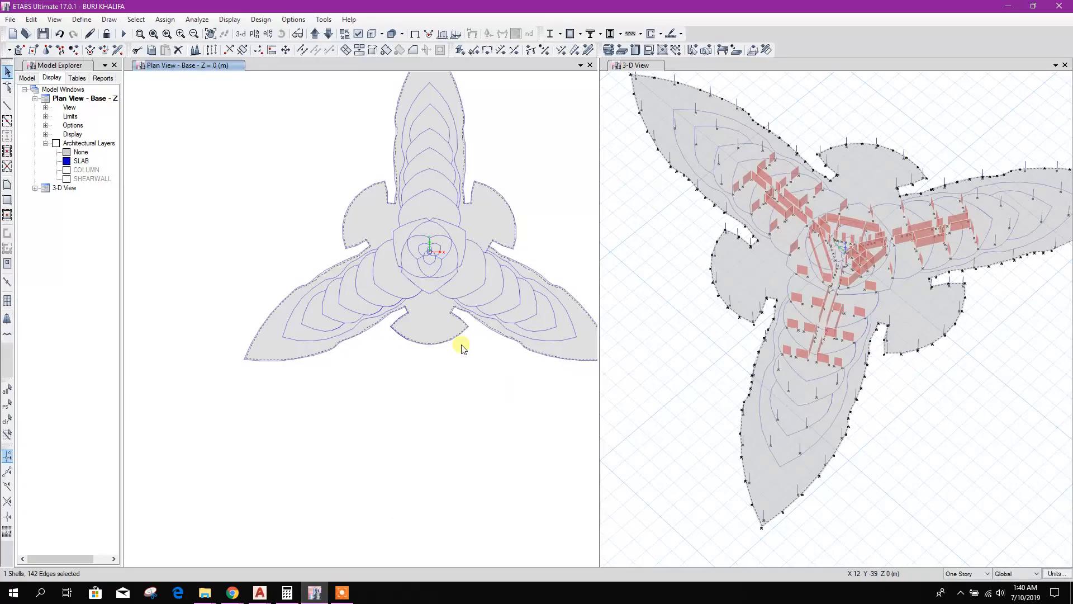
Review the story heights in the story data table and leave the dialogs without editing anything
{"action": "middle_click_drag", "start_coordinate": [457, 407], "coordinate": [431, 466]}
{"action": "key", "text": "Delete"}
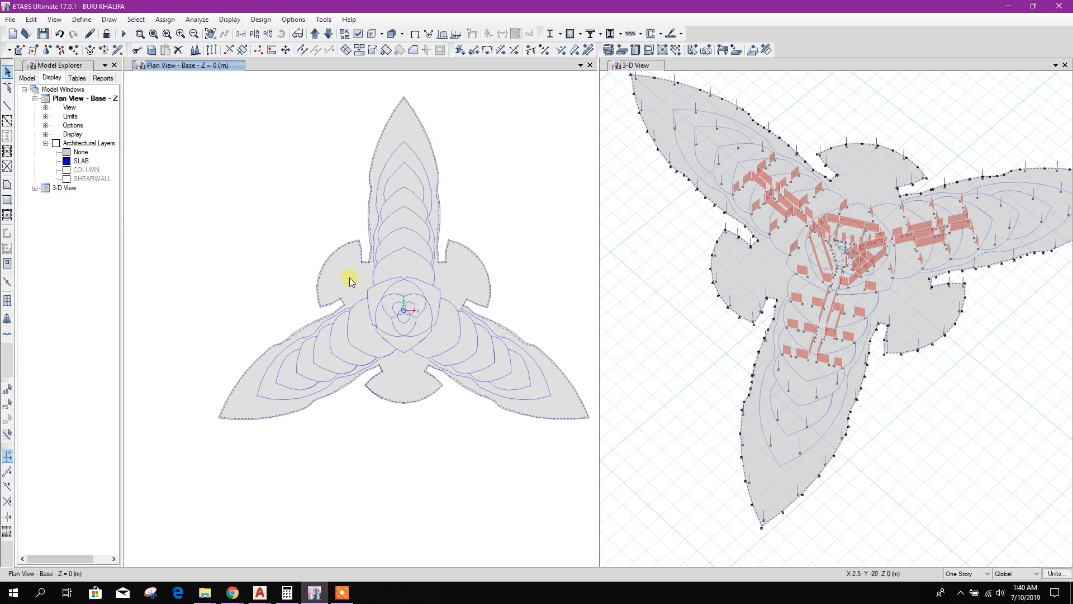
{"action": "right_click", "coordinate": [276, 161]}
{"action": "left_click", "coordinate": [326, 162]}
{"action": "left_click", "coordinate": [594, 186]}
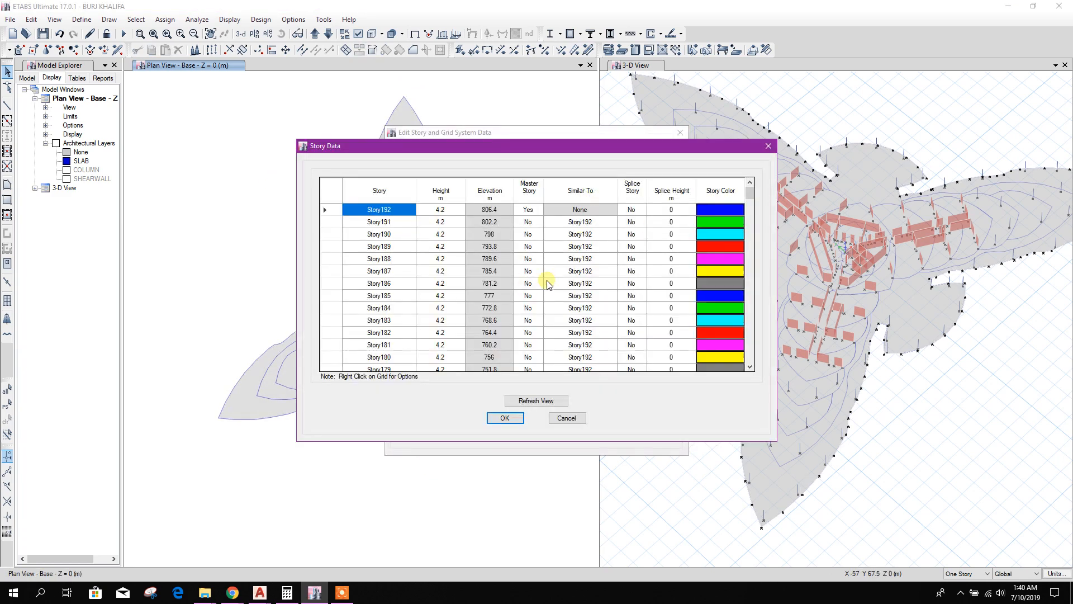
{"action": "mouse_move", "coordinate": [749, 193]}
{"action": "left_mouse_down"}
{"action": "mouse_move", "coordinate": [747, 354]}
{"action": "mouse_move", "coordinate": [748, 156]}
{"action": "mouse_move", "coordinate": [749, 188]}
{"action": "left_mouse_up"}
{"action": "left_click_drag", "start_coordinate": [750, 193], "coordinate": [750, 291]}
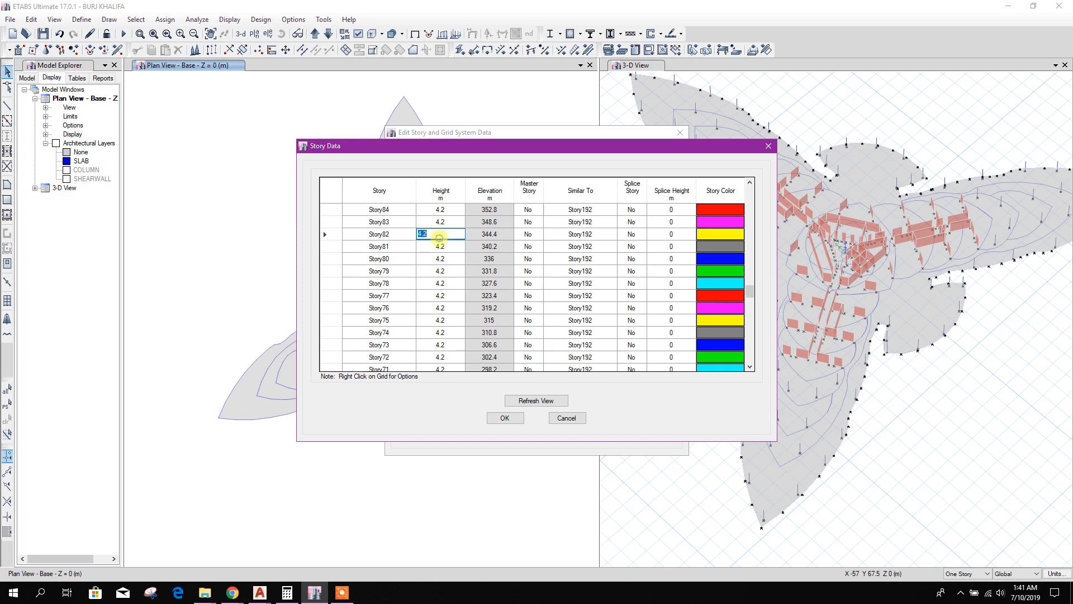
{"action": "key", "text": "Escape"}
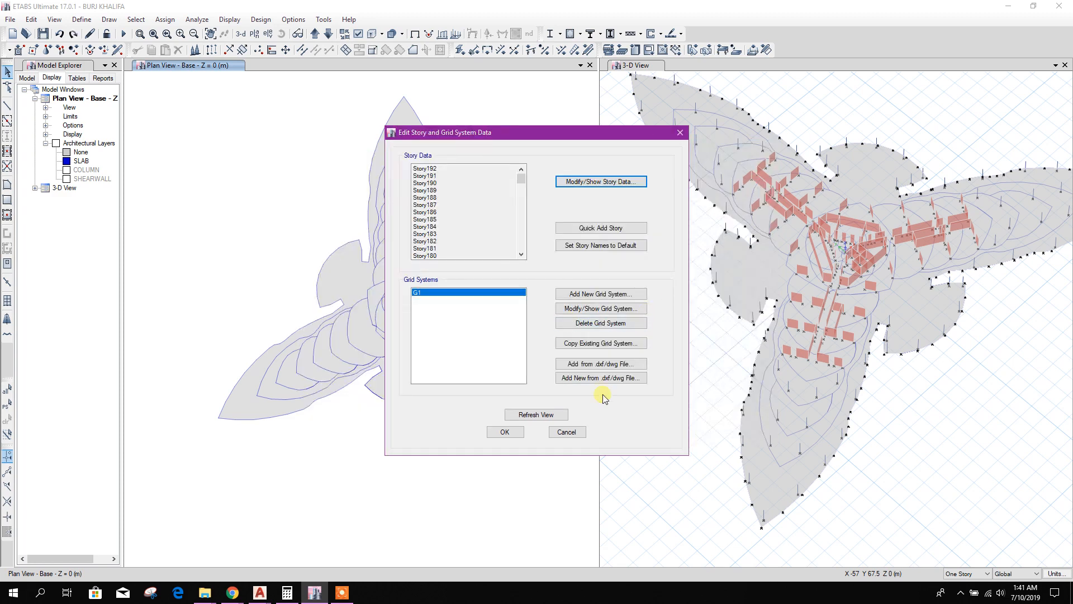
{"action": "left_click", "coordinate": [566, 432]}
Replicate the selected base floor slab onto Story1, Story2 and Story3, deleting the original
{"action": "left_click", "coordinate": [417, 281]}
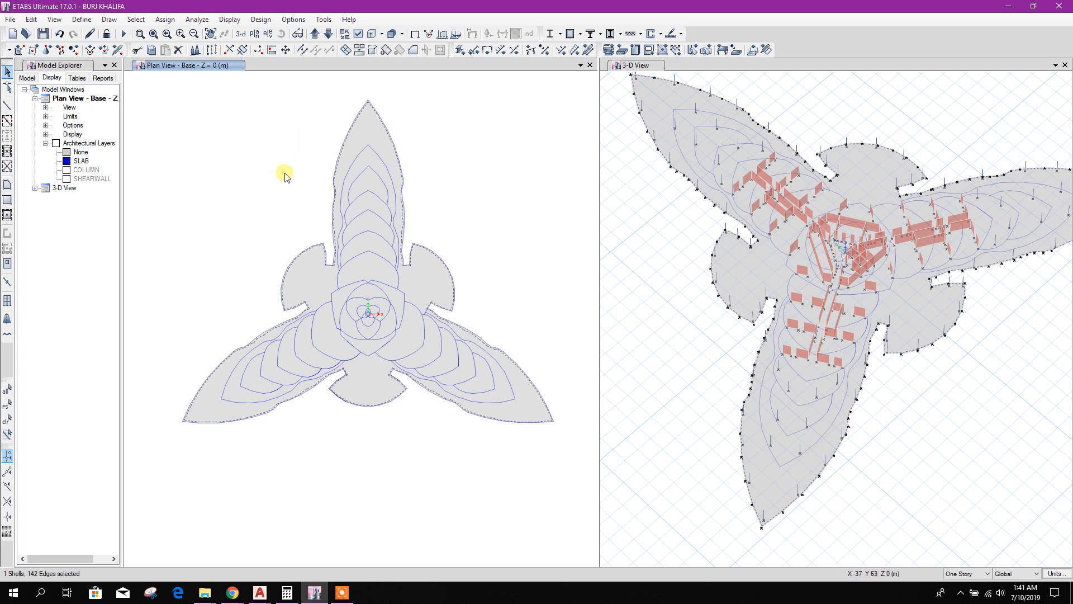
{"action": "left_click", "coordinate": [212, 50]}
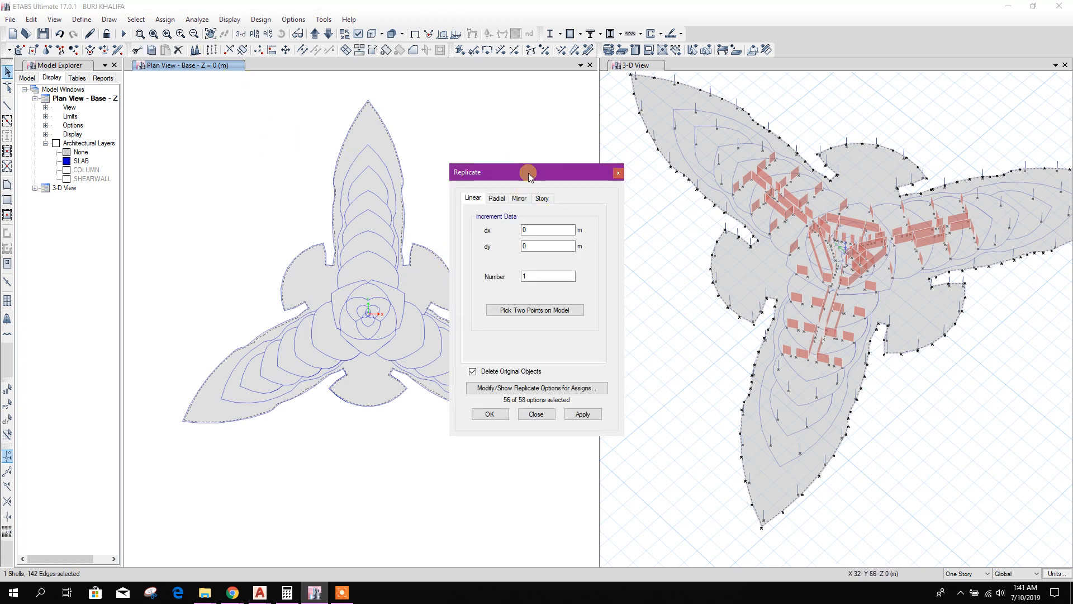
{"action": "left_click_drag", "start_coordinate": [528, 172], "coordinate": [528, 114]}
{"action": "left_click", "coordinate": [538, 140]}
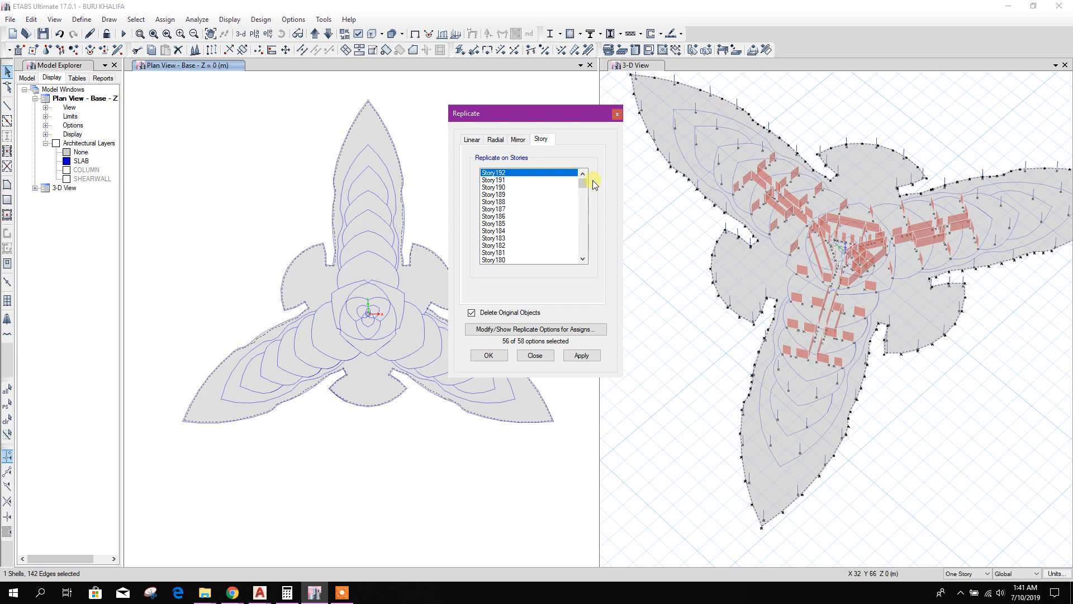
{"action": "left_click_drag", "start_coordinate": [584, 184], "coordinate": [587, 251]}
{"action": "left_click_drag", "start_coordinate": [505, 255], "coordinate": [499, 239]}
{"action": "left_click", "coordinate": [586, 358]}
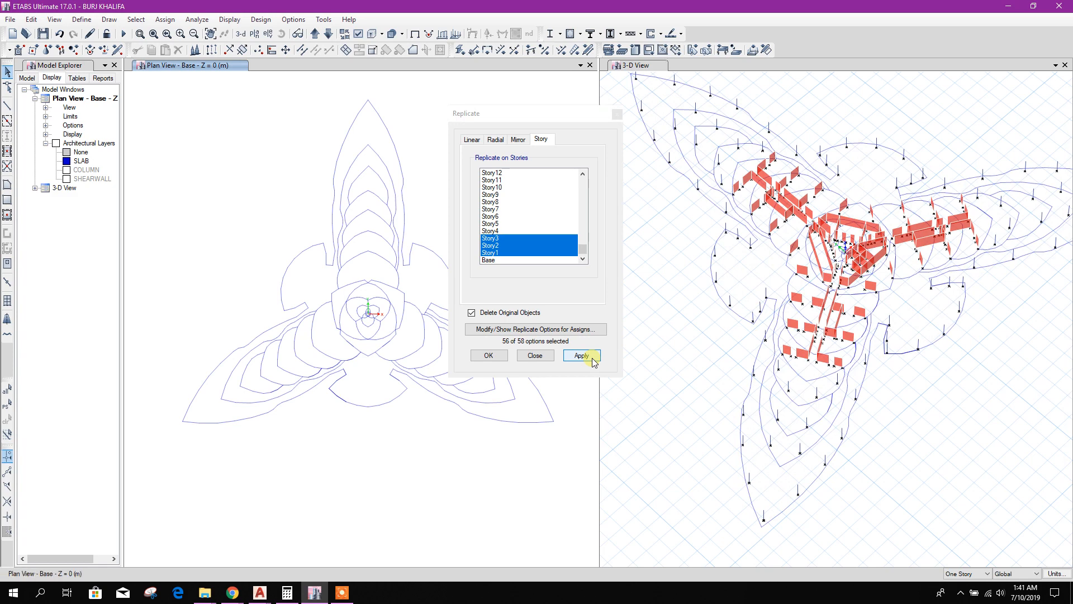
{"action": "left_click", "coordinate": [545, 356]}
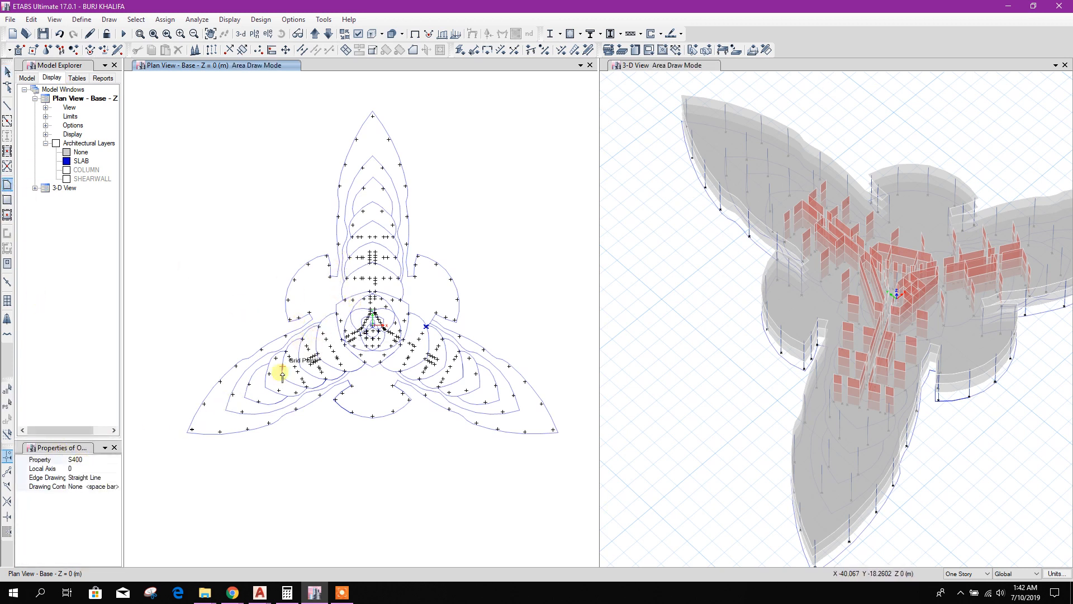
Hide the joint objects in the base plan view
{"action": "left_click", "coordinate": [345, 35]}
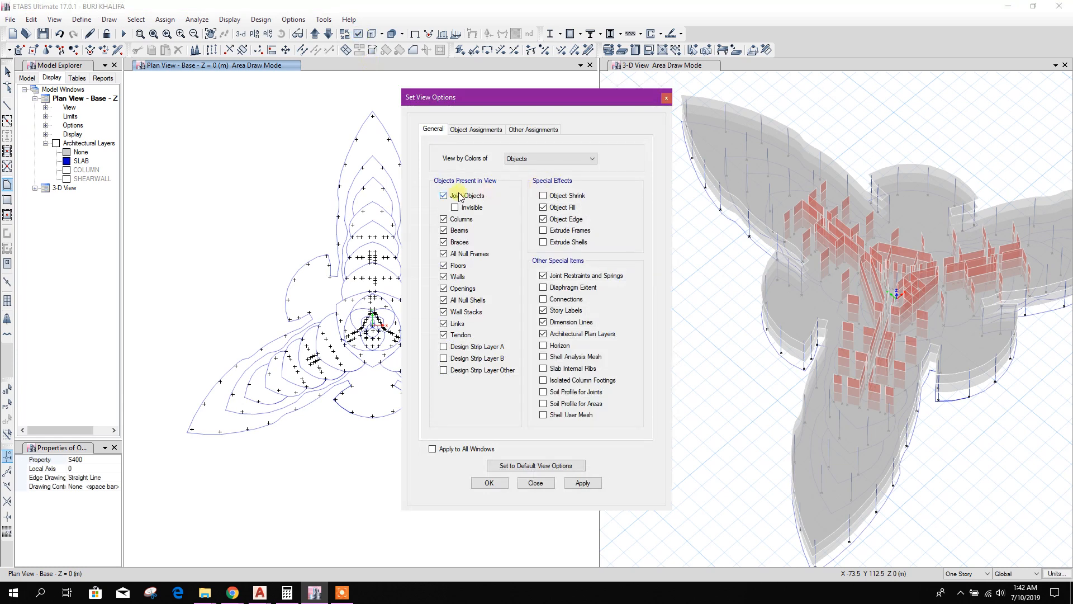
{"action": "left_click", "coordinate": [581, 483]}
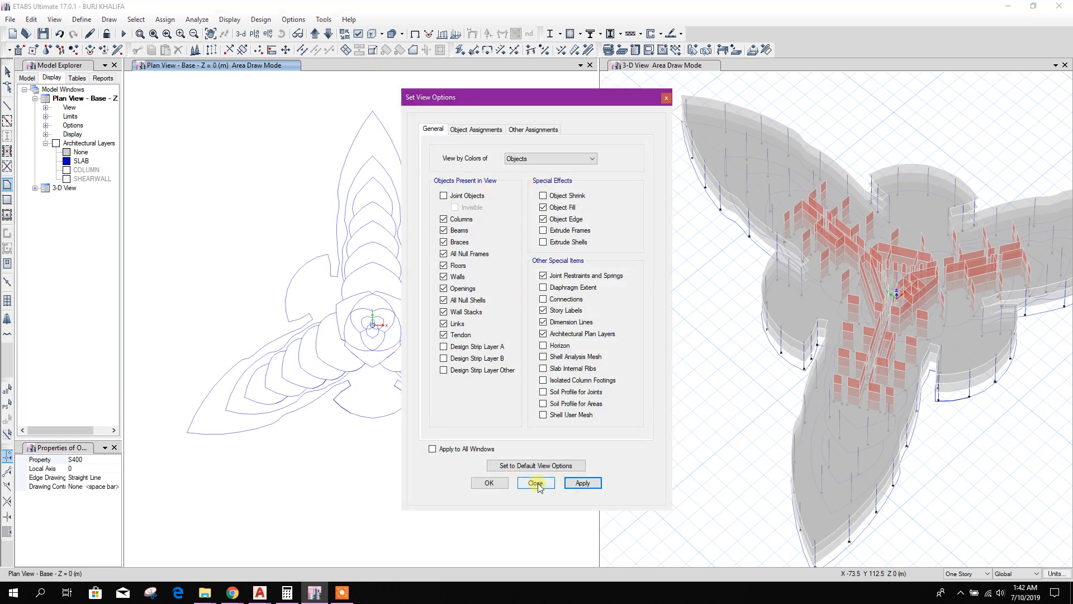
{"action": "left_click", "coordinate": [536, 483]}
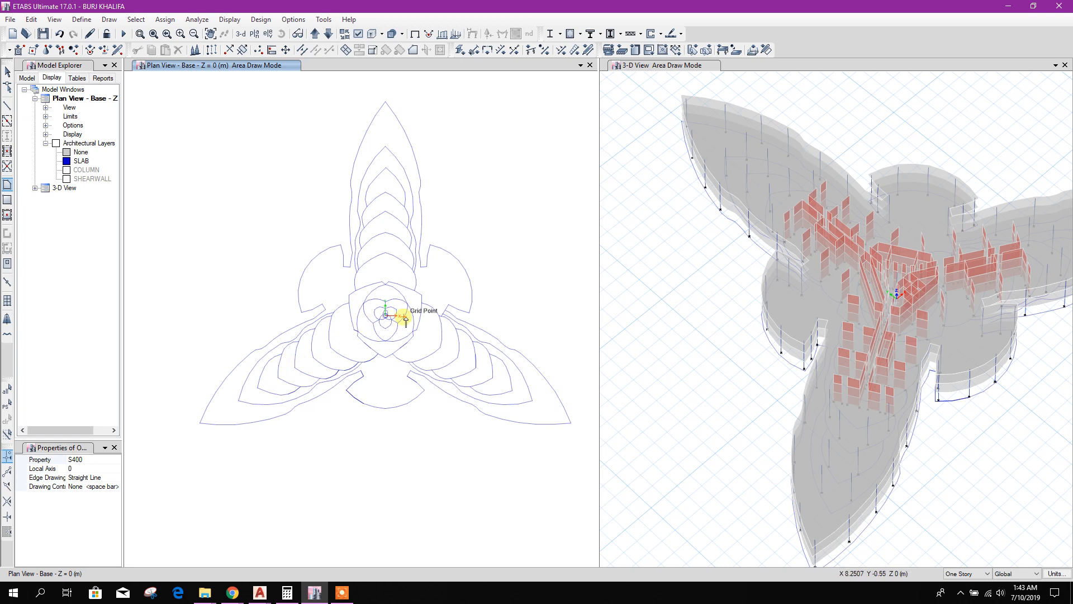
Start tracing the second, smaller S400 slab outline from the upper wing's inner tip down its left edge
{"action": "middle_click_drag", "start_coordinate": [372, 222], "coordinate": [382, 199]}
{"action": "scroll", "coordinate": [319, 317], "scroll_direction": "up", "scroll_amount": 3}
{"action": "scroll", "coordinate": [333, 293], "scroll_direction": "down", "scroll_amount": 3}
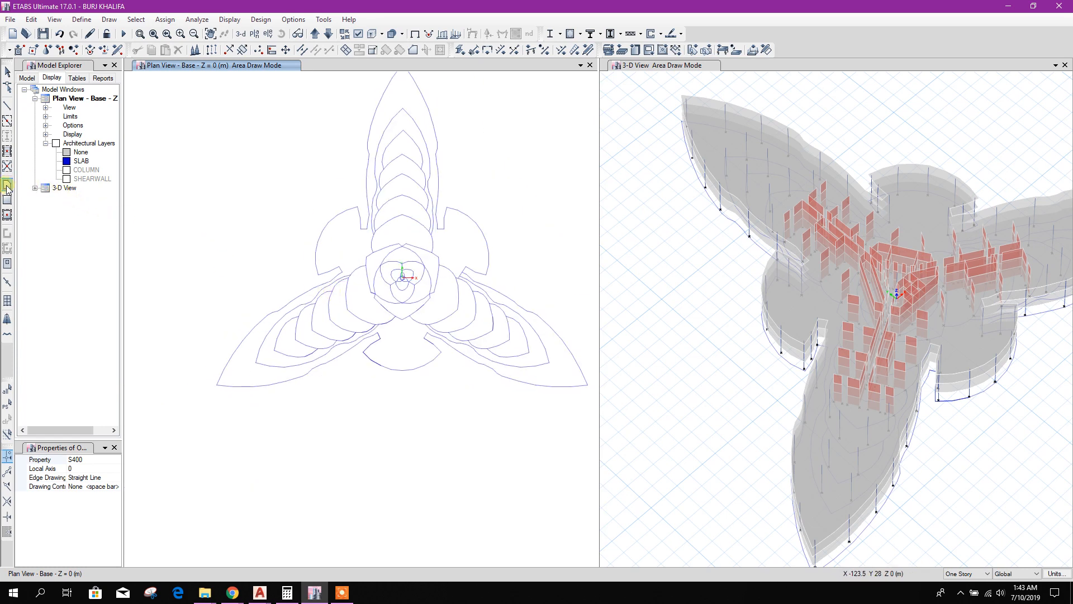
{"action": "scroll", "coordinate": [399, 127], "scroll_direction": "up", "scroll_amount": 3}
{"action": "left_click", "coordinate": [412, 85]}
{"action": "left_click", "coordinate": [363, 149]}
{"action": "left_click", "coordinate": [346, 185]}
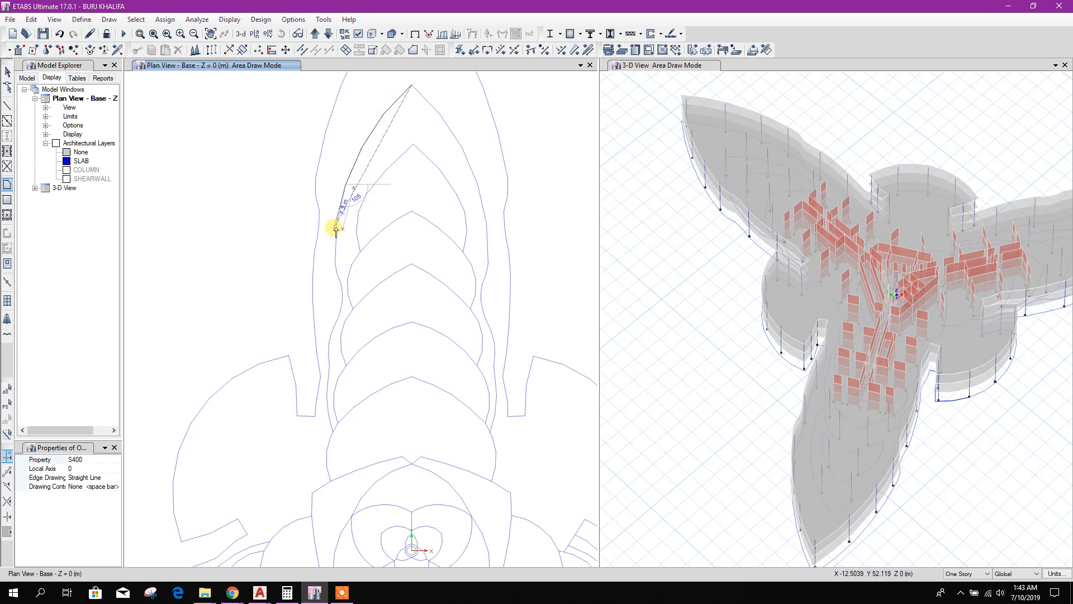
{"action": "left_click", "coordinate": [338, 223]}
{"action": "left_click", "coordinate": [336, 262]}
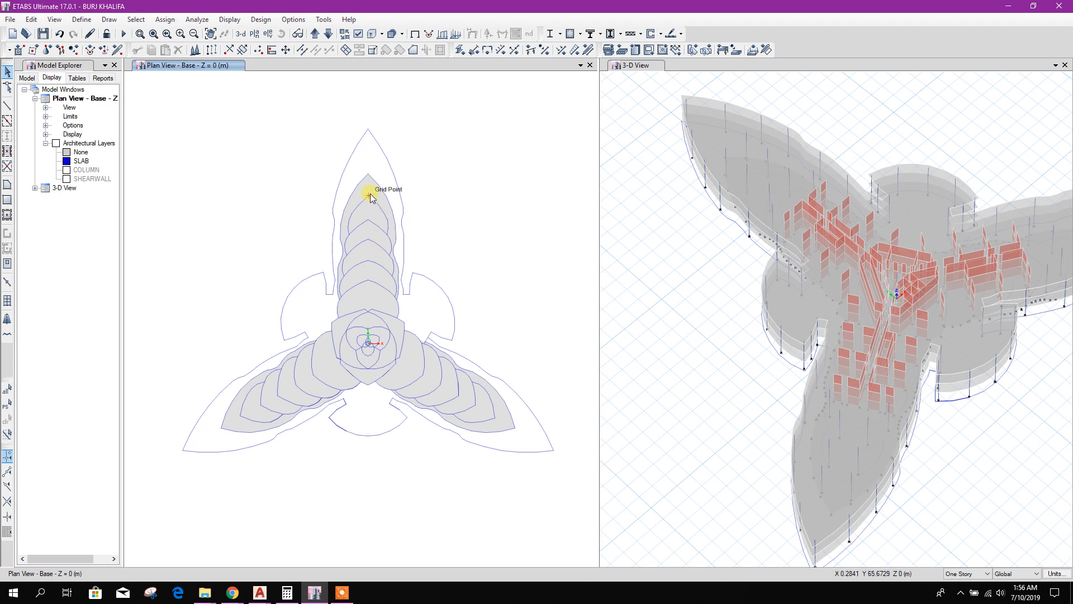
Switch to AutoCAD to check which levels use the second floor outline, and return to ETABS
{"action": "middle_click_drag", "start_coordinate": [436, 255], "coordinate": [383, 218]}
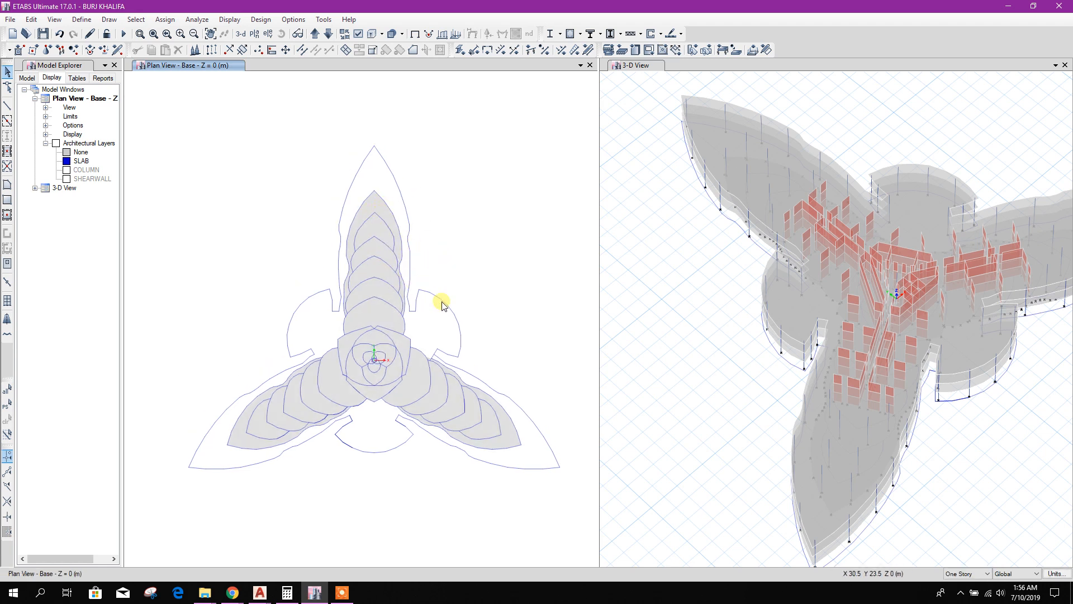
{"action": "middle_click_drag", "start_coordinate": [446, 327], "coordinate": [443, 280]}
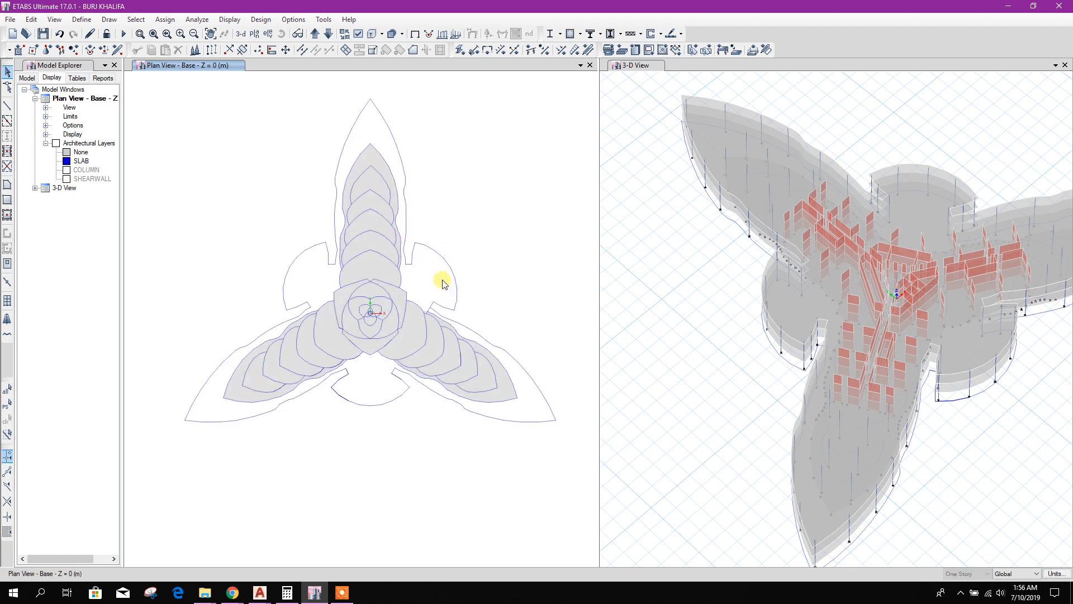
{"action": "left_click", "coordinate": [260, 594]}
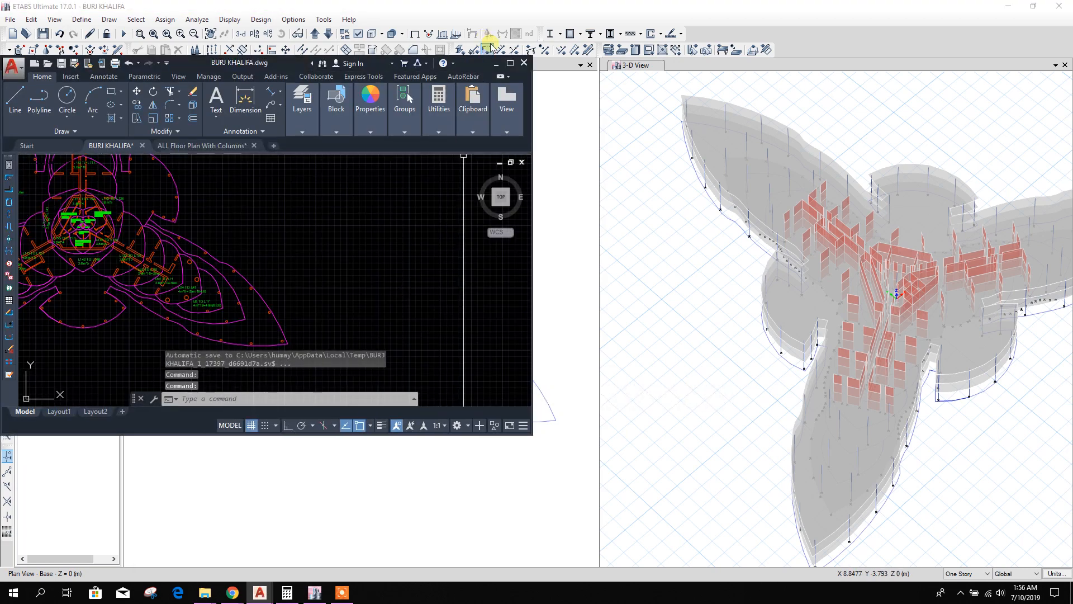
{"action": "left_click", "coordinate": [510, 64]}
{"action": "scroll", "coordinate": [267, 377], "scroll_direction": "up", "scroll_amount": 4}
{"action": "scroll", "coordinate": [443, 335], "scroll_direction": "down", "scroll_amount": 5}
{"action": "scroll", "coordinate": [506, 235], "scroll_direction": "up", "scroll_amount": 3}
{"action": "scroll", "coordinate": [498, 245], "scroll_direction": "up", "scroll_amount": 2}
{"action": "scroll", "coordinate": [496, 235], "scroll_direction": "down", "scroll_amount": 1}
{"action": "scroll", "coordinate": [492, 246], "scroll_direction": "up", "scroll_amount": 3}
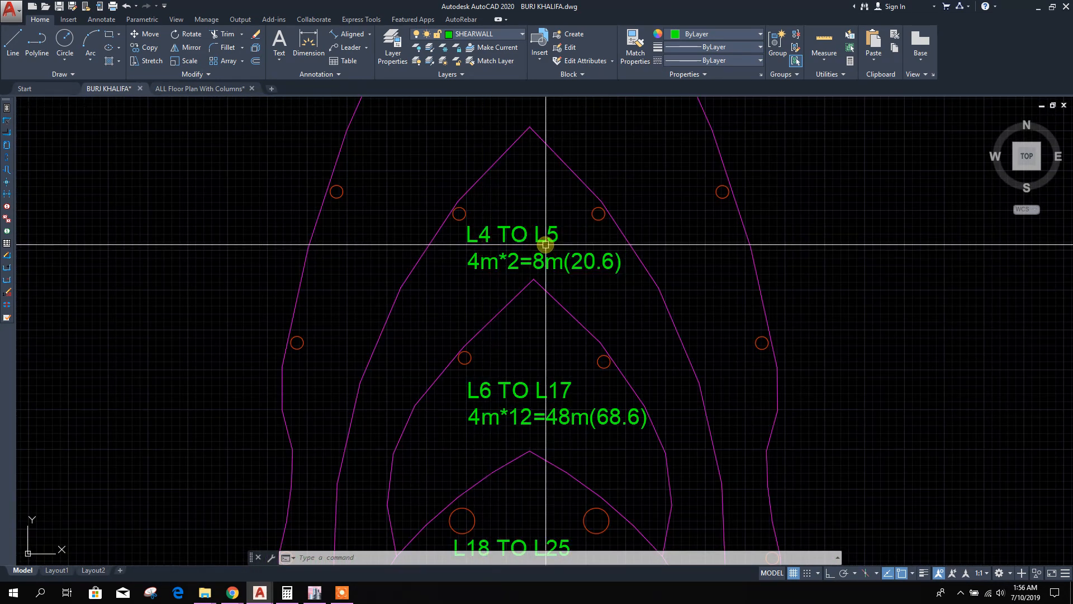
{"action": "scroll", "coordinate": [546, 245], "scroll_direction": "down", "scroll_amount": 3}
{"action": "scroll", "coordinate": [570, 360], "scroll_direction": "down", "scroll_amount": 2}
{"action": "scroll", "coordinate": [517, 433], "scroll_direction": "up", "scroll_amount": 3}
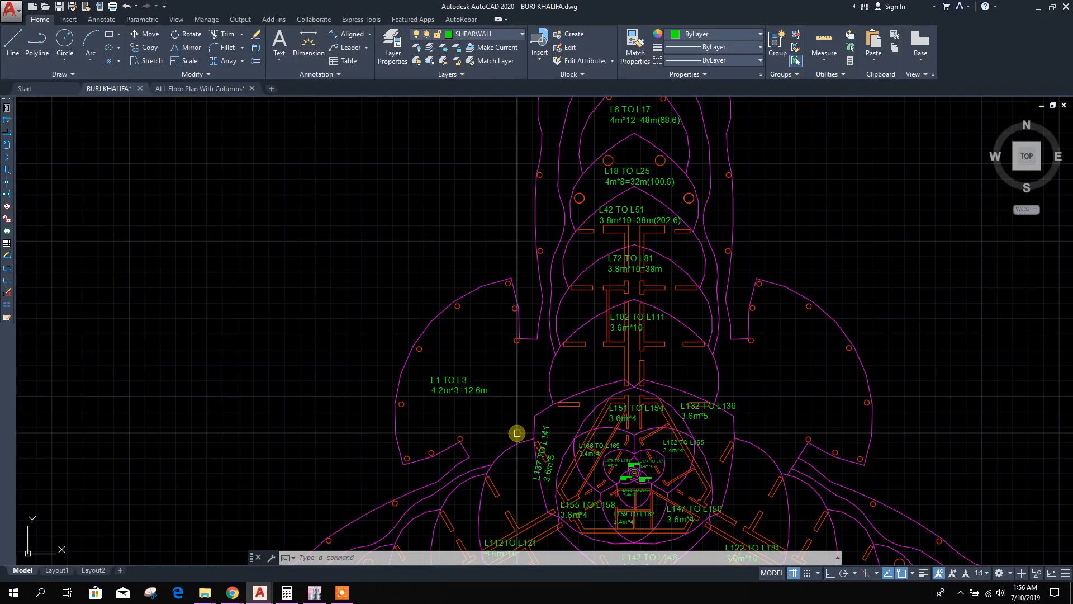
{"action": "scroll", "coordinate": [570, 304], "scroll_direction": "down", "scroll_amount": 3}
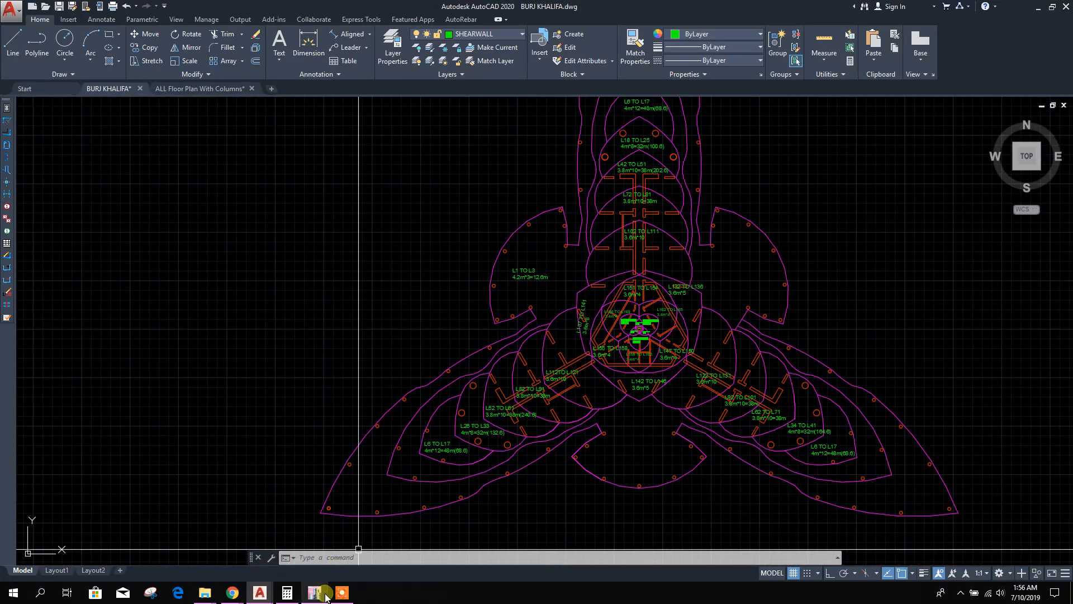
{"action": "left_click", "coordinate": [325, 595]}
Replicate the second floor slab from the base onto Story4 and Story5, deleting the original
{"action": "left_click", "coordinate": [373, 163]}
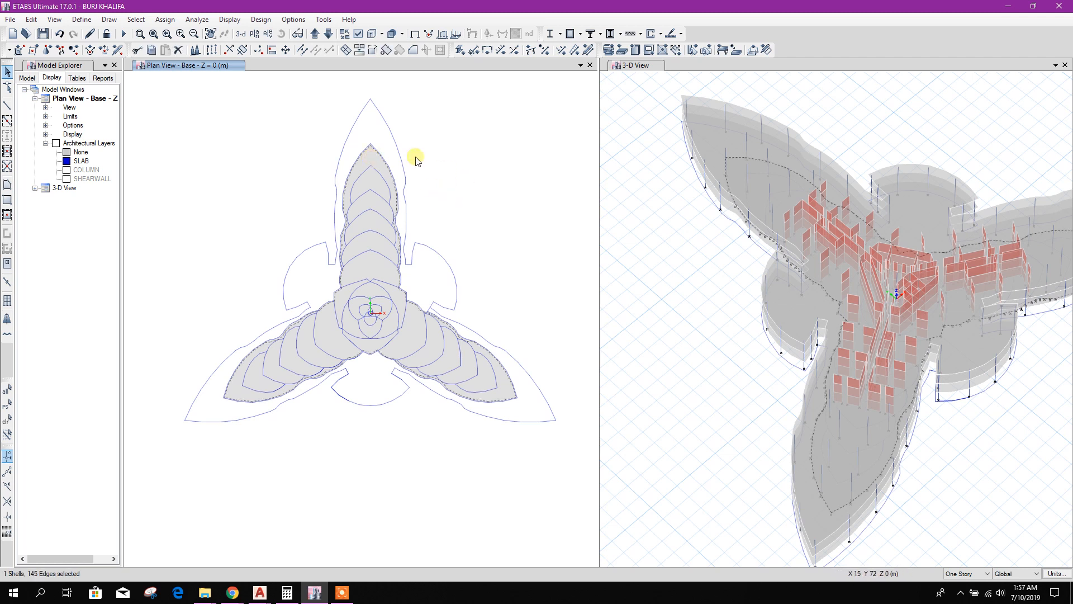
{"action": "left_click", "coordinate": [211, 51]}
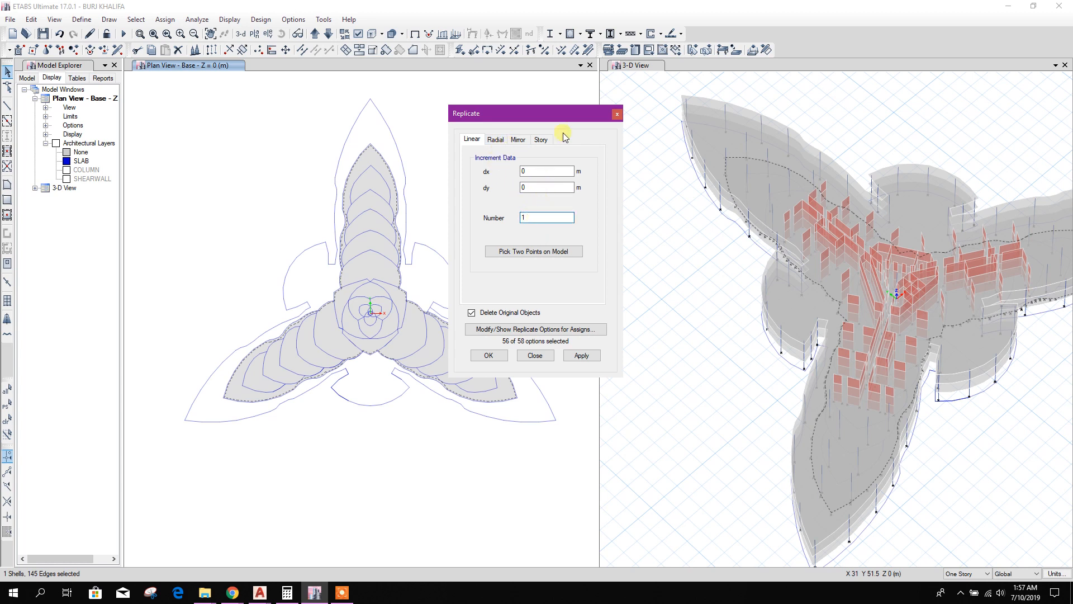
{"action": "left_click", "coordinate": [542, 139]}
{"action": "left_click_drag", "start_coordinate": [582, 184], "coordinate": [582, 264]}
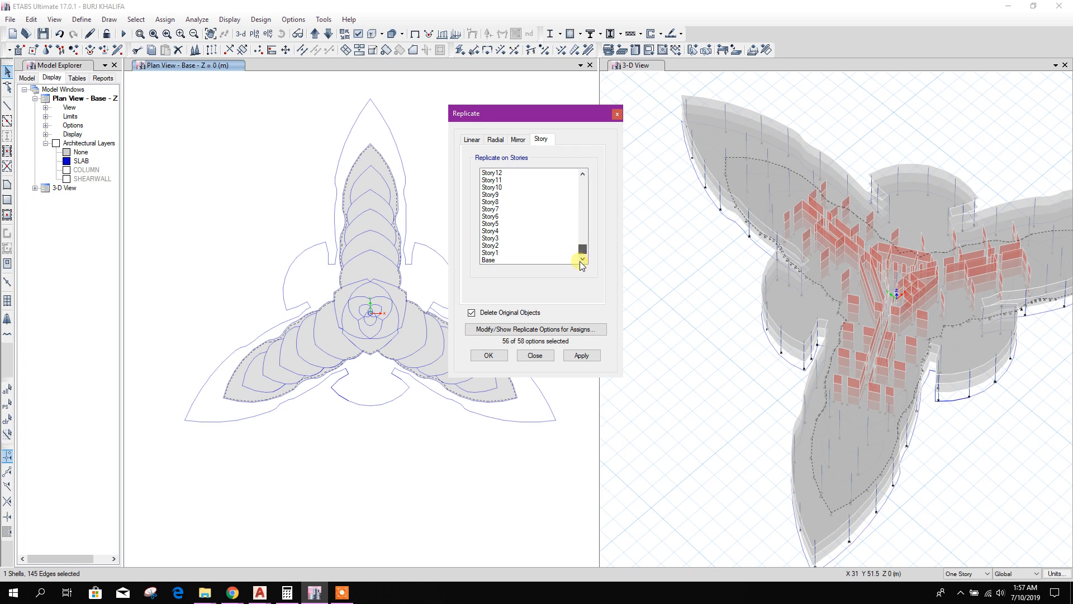
{"action": "left_click_drag", "start_coordinate": [501, 231], "coordinate": [500, 224]}
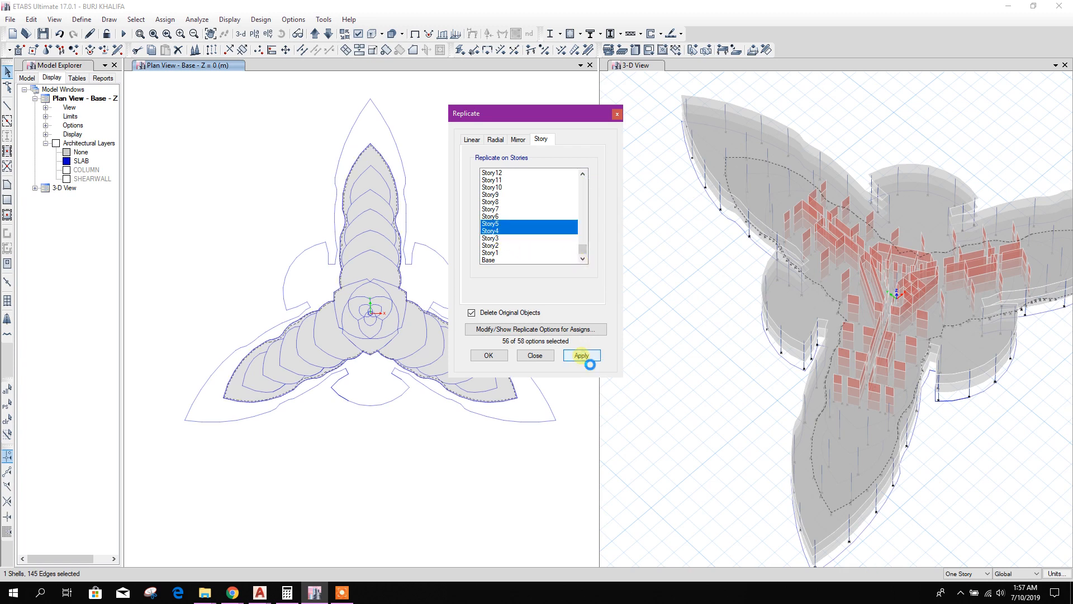
{"action": "left_click", "coordinate": [581, 356]}
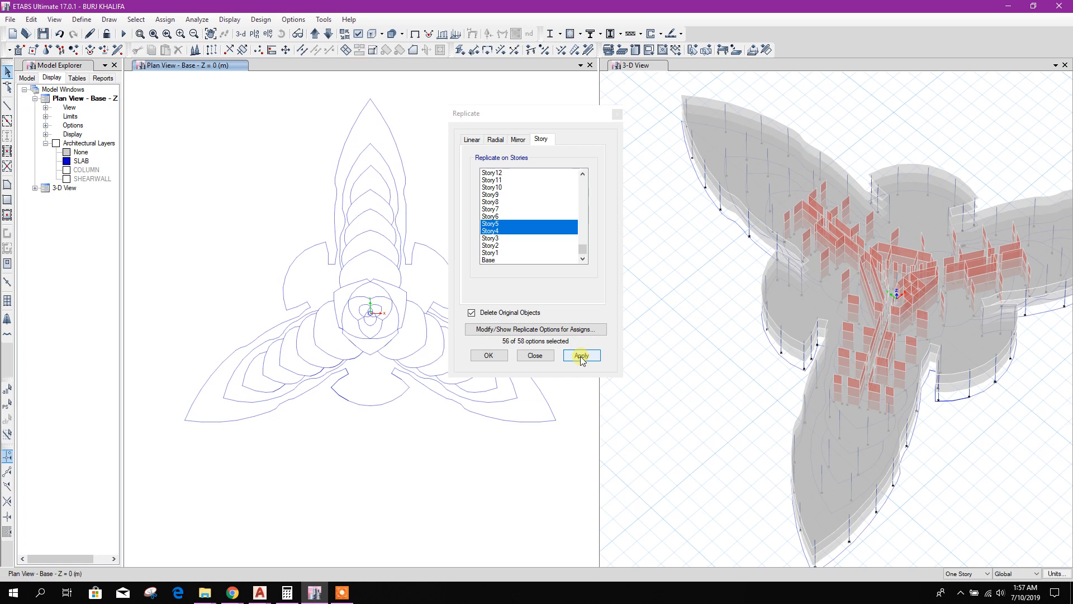
{"action": "left_click", "coordinate": [536, 356]}
{"action": "middle_click_drag", "start_coordinate": [554, 323], "coordinate": [526, 346]}
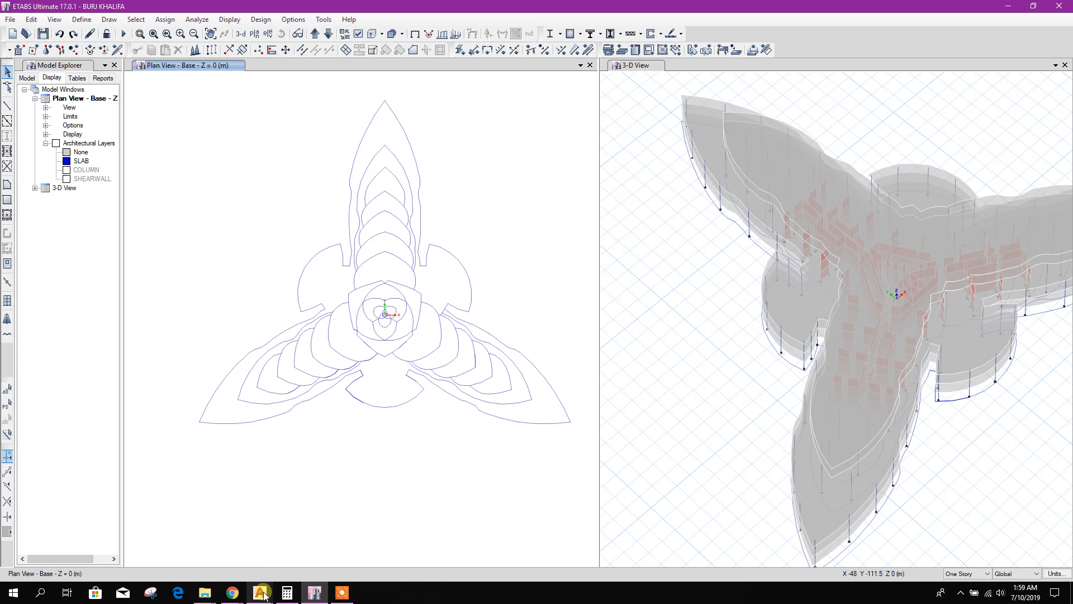
Start tracing the third S400 slab outline from the upper wing's third tip down its lobed left edge to the core
{"action": "middle_click_drag", "start_coordinate": [377, 448], "coordinate": [358, 481]}
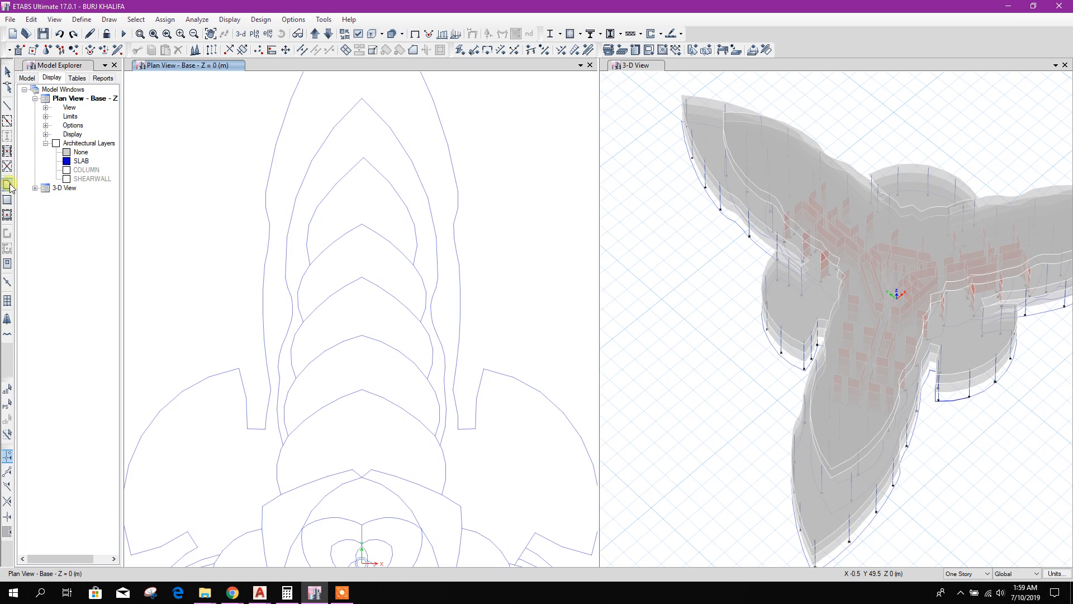
{"action": "scroll", "coordinate": [391, 246], "scroll_direction": "down", "scroll_amount": 3}
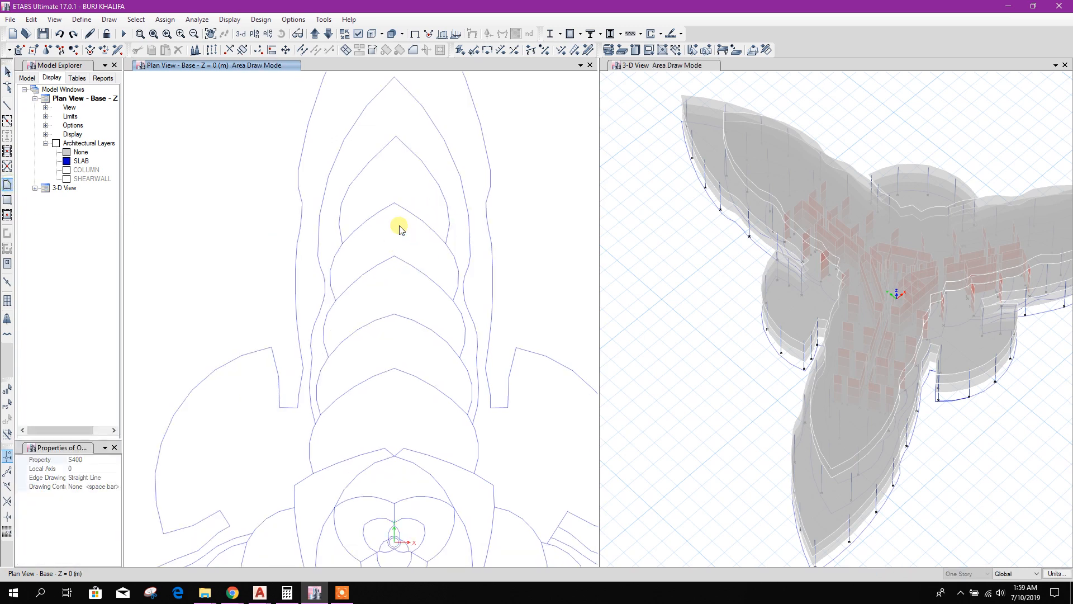
{"action": "scroll", "coordinate": [397, 211], "scroll_direction": "up", "scroll_amount": 2}
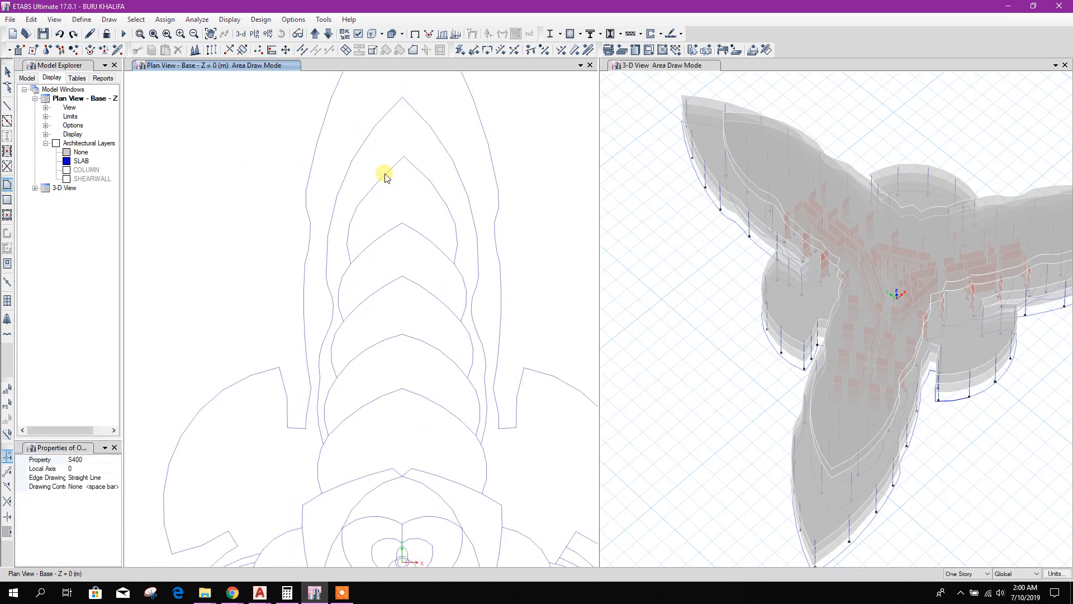
{"action": "left_click", "coordinate": [403, 157]}
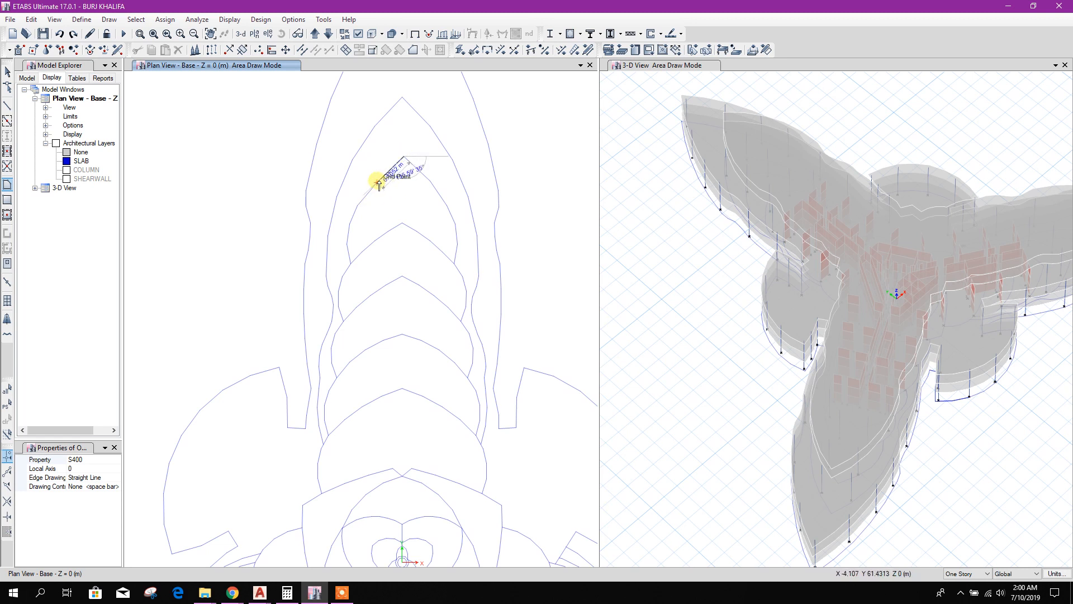
{"action": "left_click", "coordinate": [350, 224]}
{"action": "left_click", "coordinate": [347, 244]}
{"action": "left_click", "coordinate": [351, 263]}
{"action": "left_click", "coordinate": [343, 277]}
{"action": "left_click", "coordinate": [339, 290]}
{"action": "left_click", "coordinate": [339, 306]}
{"action": "left_click", "coordinate": [343, 321]}
{"action": "left_click", "coordinate": [335, 334]}
{"action": "left_click", "coordinate": [331, 349]}
{"action": "middle_click_drag", "start_coordinate": [331, 355], "coordinate": [381, 261]}
{"action": "left_click", "coordinate": [381, 270]}
{"action": "left_click", "coordinate": [386, 283]}
{"action": "middle_click_drag", "start_coordinate": [383, 335], "coordinate": [433, 282]}
{"action": "left_click", "coordinate": [427, 245]}
{"action": "left_click", "coordinate": [424, 258]}
{"action": "left_click", "coordinate": [424, 273]}
{"action": "left_click", "coordinate": [427, 287]}
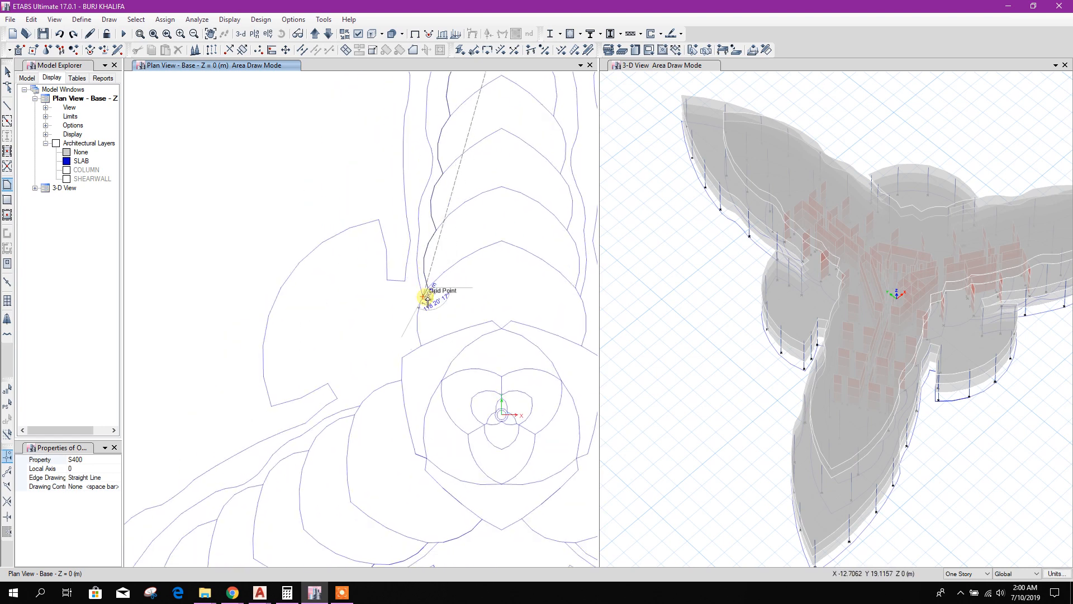
{"action": "left_click", "coordinate": [421, 301]}
{"action": "left_click", "coordinate": [417, 315]}
{"action": "left_click", "coordinate": [417, 331]}
{"action": "left_click", "coordinate": [421, 345]}
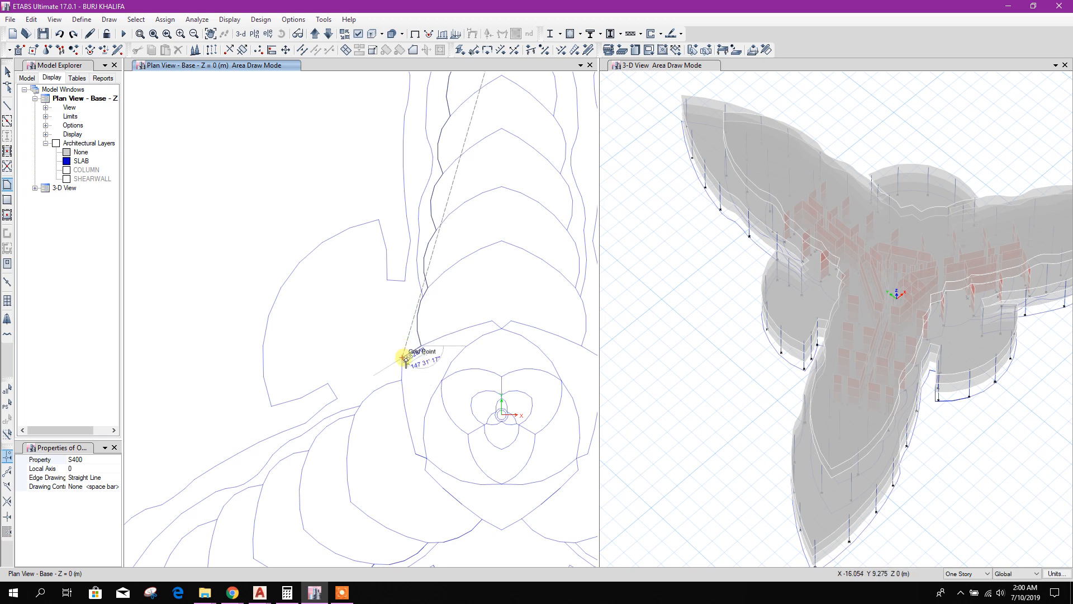
{"action": "left_click", "coordinate": [403, 358]}
Continue the slab outline along the lobes on the lower-left wing's upper edge out to its tip
{"action": "middle_click_drag", "start_coordinate": [399, 381], "coordinate": [436, 316]}
{"action": "left_click", "coordinate": [425, 320]}
{"action": "left_click", "coordinate": [411, 327]}
{"action": "left_click", "coordinate": [399, 339]}
{"action": "left_click", "coordinate": [392, 351]}
{"action": "left_click", "coordinate": [377, 354]}
{"action": "left_click", "coordinate": [364, 363]}
{"action": "left_click", "coordinate": [354, 372]}
{"action": "left_click", "coordinate": [346, 385]}
{"action": "left_click", "coordinate": [332, 389]}
{"action": "left_click", "coordinate": [317, 396]}
{"action": "left_click", "coordinate": [307, 406]}
{"action": "left_click", "coordinate": [301, 420]}
{"action": "left_click", "coordinate": [286, 423]}
{"action": "middle_click_drag", "start_coordinate": [274, 432], "coordinate": [337, 323]}
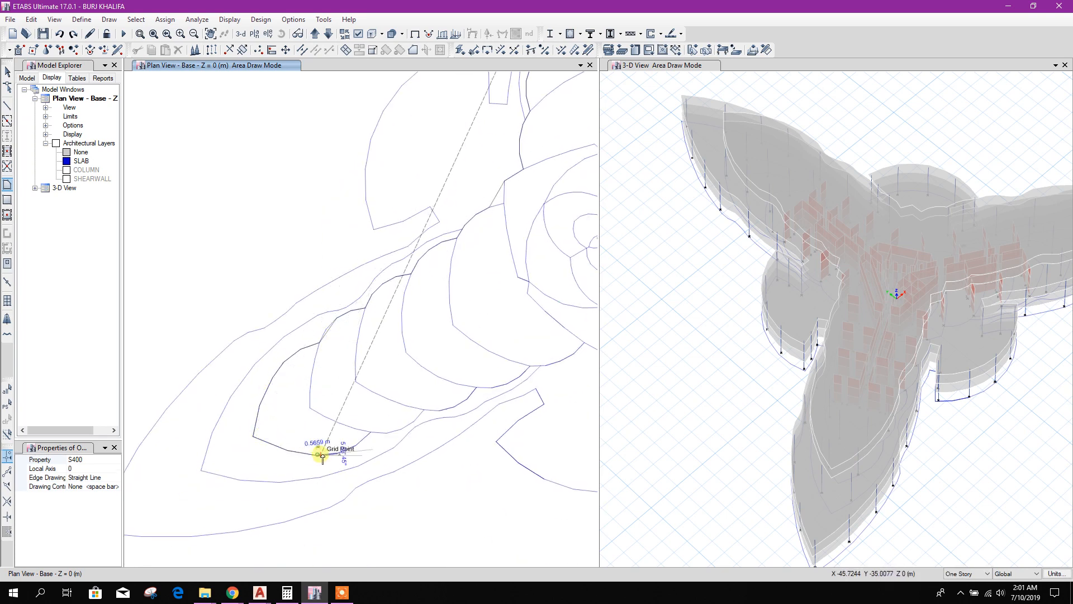
Trace the slab outline back along the lower-left wing's lower edge, past the core, and out to the lower-right wing's tip
{"action": "middle_click_drag", "start_coordinate": [484, 398], "coordinate": [403, 428]}
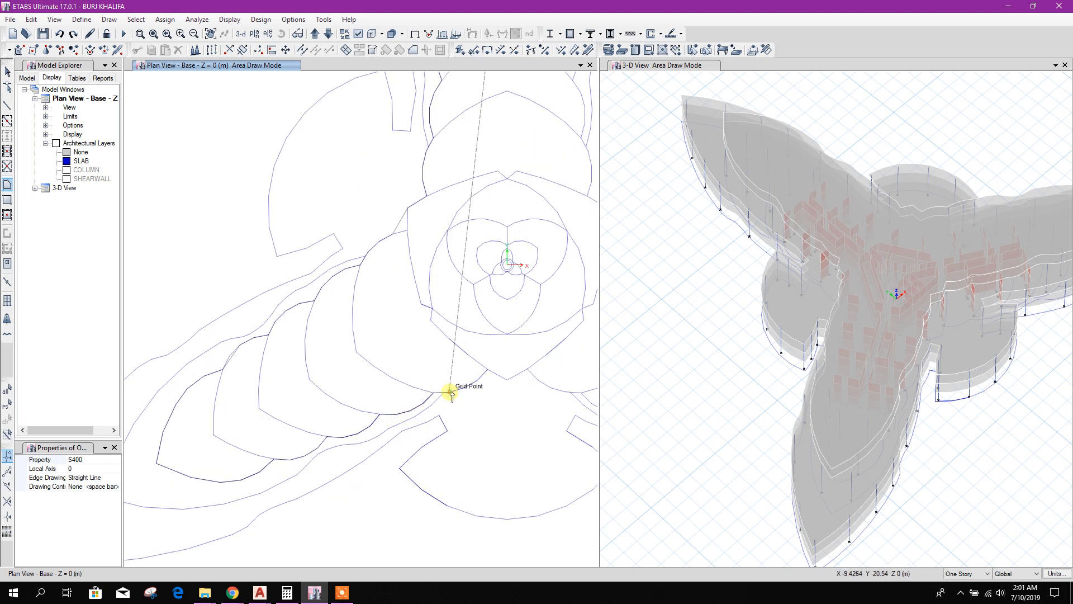
{"action": "middle_click_drag", "start_coordinate": [539, 371], "coordinate": [350, 407]}
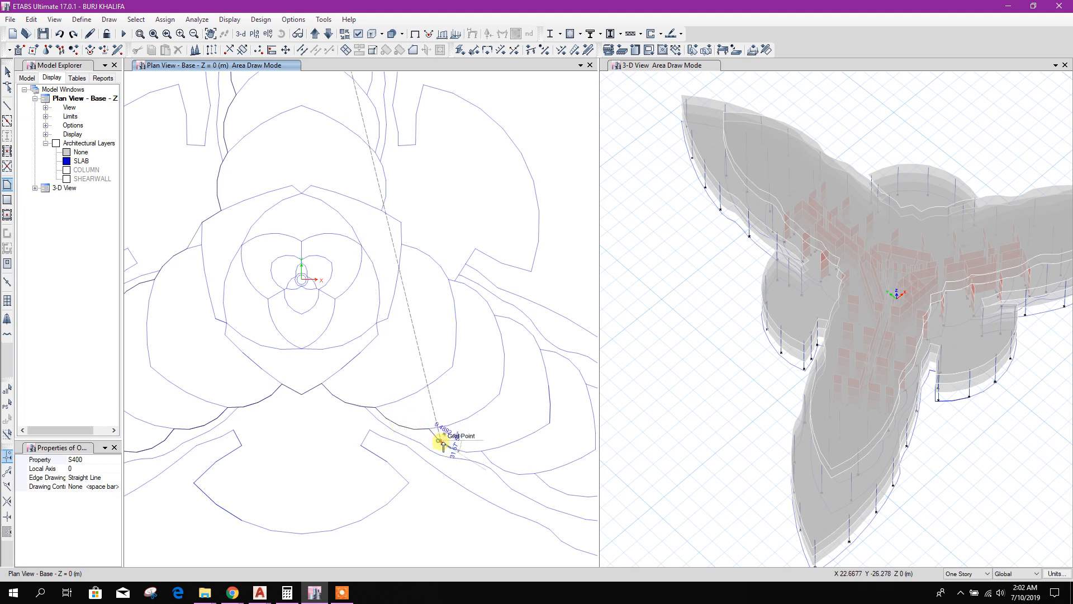
{"action": "middle_click_drag", "start_coordinate": [514, 482], "coordinate": [413, 446]}
{"action": "scroll", "coordinate": [421, 454], "scroll_direction": "up", "scroll_amount": 5}
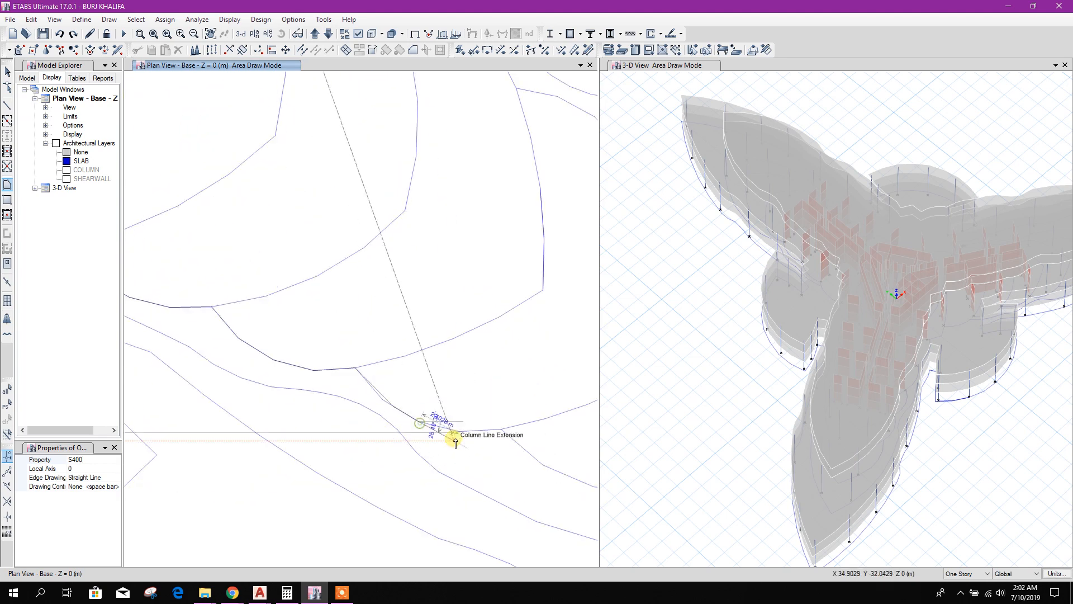
{"action": "left_click", "coordinate": [373, 448]}
{"action": "left_click", "coordinate": [424, 470]}
{"action": "left_click", "coordinate": [478, 475]}
{"action": "middle_click_drag", "start_coordinate": [540, 472], "coordinate": [306, 461]}
{"action": "left_click", "coordinate": [327, 459]}
{"action": "left_click", "coordinate": [411, 433]}
Trace the slab outline back from the lower-right wing's tip along the lobes of its upper edge to the core
{"action": "left_click", "coordinate": [395, 330]}
{"action": "left_click", "coordinate": [368, 254]}
{"action": "left_click", "coordinate": [335, 210]}
{"action": "middle_click_drag", "start_coordinate": [286, 203], "coordinate": [436, 328]}
{"action": "left_click", "coordinate": [441, 301]}
{"action": "left_click", "coordinate": [389, 283]}
{"action": "left_click", "coordinate": [370, 245]}
{"action": "left_click", "coordinate": [341, 215]}
{"action": "left_click", "coordinate": [304, 195]}
{"action": "left_click", "coordinate": [263, 187]}
{"action": "left_click", "coordinate": [244, 149]}
{"action": "left_click", "coordinate": [214, 120]}
{"action": "left_click", "coordinate": [179, 101]}
{"action": "left_click", "coordinate": [139, 93]}
{"action": "scroll", "coordinate": [349, 280], "scroll_direction": "down", "scroll_amount": 6}
{"action": "scroll", "coordinate": [299, 254], "scroll_direction": "up", "scroll_amount": 6}
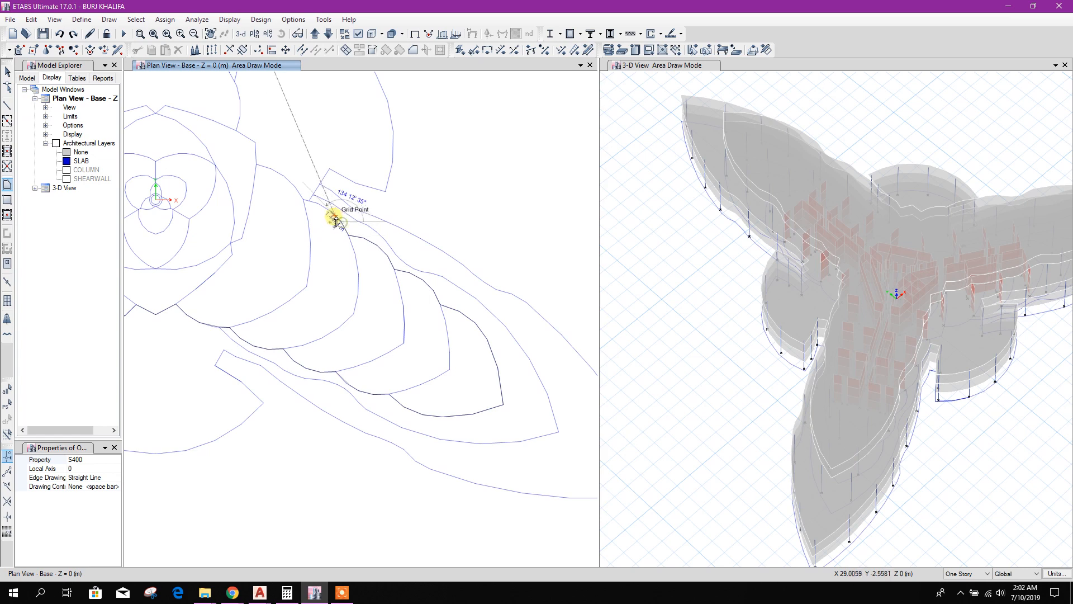
{"action": "left_click", "coordinate": [303, 200]}
{"action": "left_click", "coordinate": [292, 182]}
{"action": "left_click", "coordinate": [272, 169]}
{"action": "left_click", "coordinate": [256, 165]}
{"action": "left_click", "coordinate": [256, 142]}
{"action": "left_click", "coordinate": [237, 130]}
Trace the upper wing's lobed right edge up to the starting tip and finish the third floor slab
{"action": "middle_click_drag", "start_coordinate": [268, 146], "coordinate": [462, 280]}
{"action": "left_click", "coordinate": [435, 249]}
{"action": "left_click", "coordinate": [434, 233]}
{"action": "left_click", "coordinate": [430, 215]}
{"action": "left_click", "coordinate": [423, 206]}
{"action": "left_click", "coordinate": [428, 190]}
{"action": "left_click", "coordinate": [427, 176]}
{"action": "left_click", "coordinate": [424, 162]}
{"action": "left_click", "coordinate": [415, 149]}
{"action": "left_click", "coordinate": [420, 135]}
{"action": "left_click", "coordinate": [421, 119]}
{"action": "left_click", "coordinate": [416, 105]}
{"action": "middle_click_drag", "start_coordinate": [403, 144], "coordinate": [350, 286]}
{"action": "left_click", "coordinate": [360, 219]}
{"action": "left_click", "coordinate": [361, 203]}
{"action": "left_click", "coordinate": [348, 176]}
{"action": "left_click", "coordinate": [352, 155]}
{"action": "left_click", "coordinate": [350, 136]}
{"action": "left_click", "coordinate": [342, 117]}
{"action": "left_click", "coordinate": [325, 93]}
{"action": "middle_click_drag", "start_coordinate": [312, 108], "coordinate": [307, 173]}
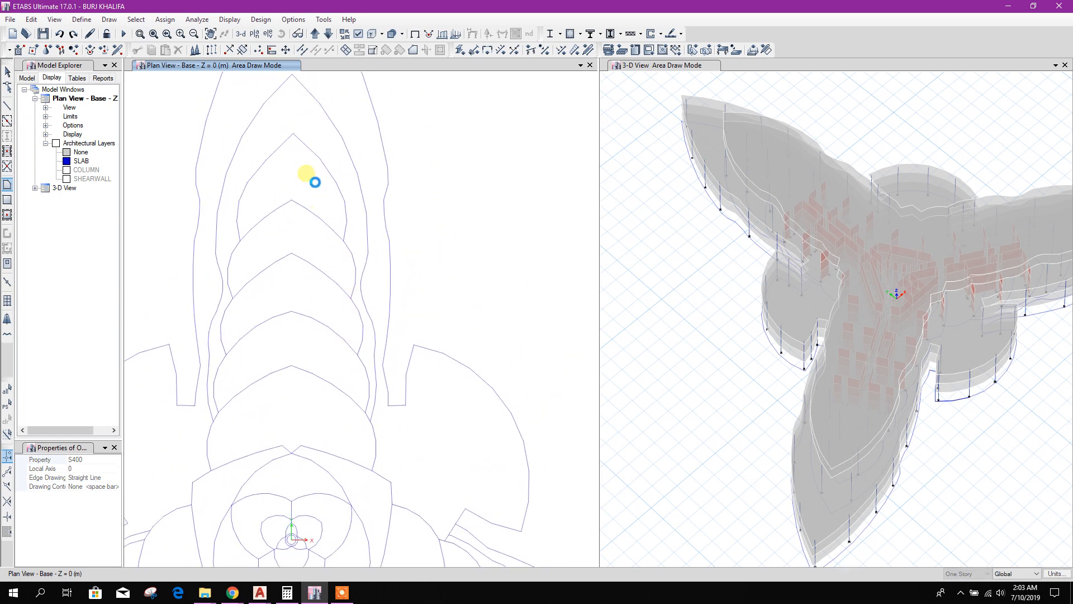
{"action": "key", "text": "Return"}
{"action": "key", "text": "Escape"}
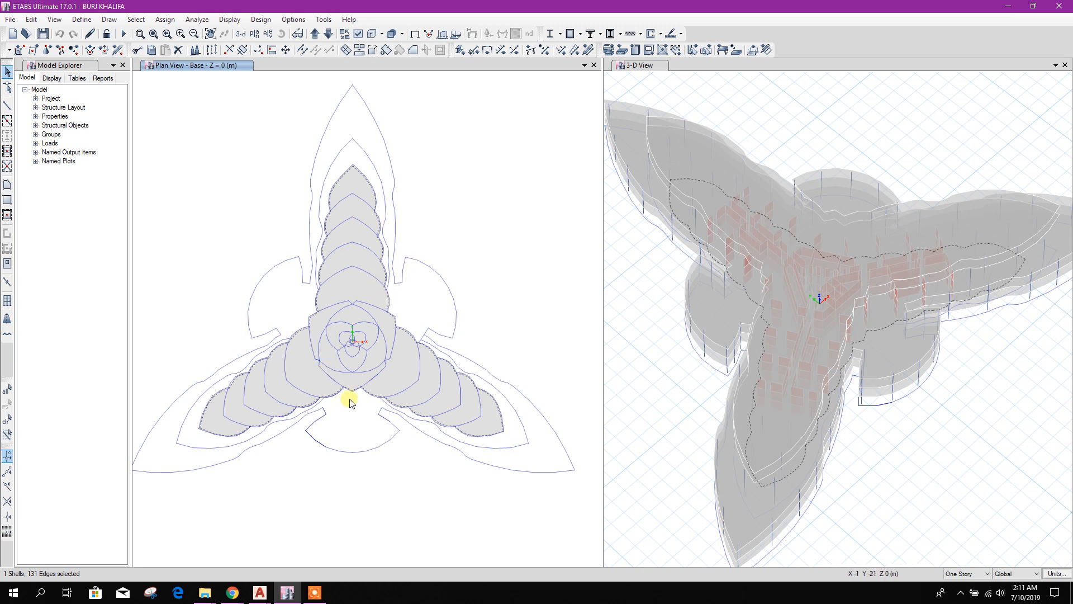
Switch to AutoCAD to check which levels use the third floor outline, and return to ETABS
{"action": "mouse_move", "coordinate": [260, 592]}
{"action": "left_click", "coordinate": [193, 537]}
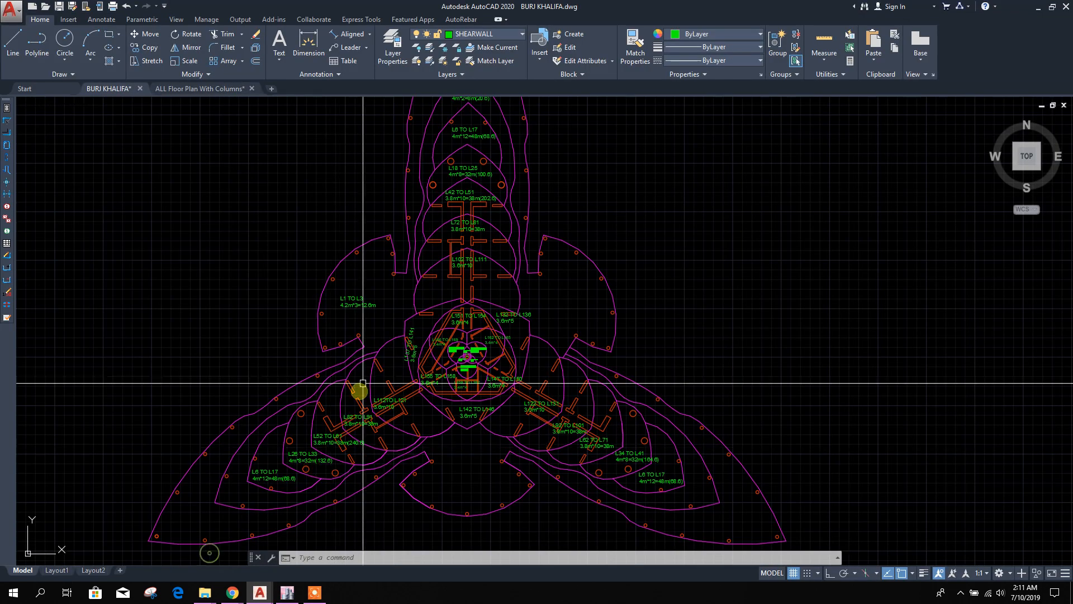
{"action": "scroll", "coordinate": [297, 475], "scroll_direction": "up", "scroll_amount": 3}
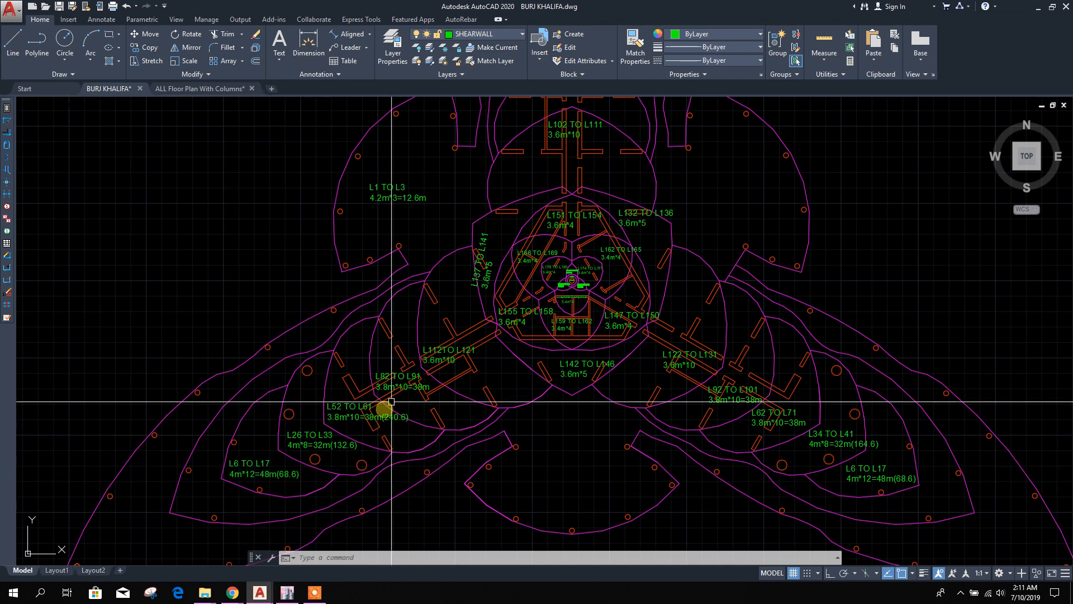
{"action": "scroll", "coordinate": [448, 359], "scroll_direction": "down", "scroll_amount": 4}
{"action": "scroll", "coordinate": [503, 235], "scroll_direction": "up", "scroll_amount": 5}
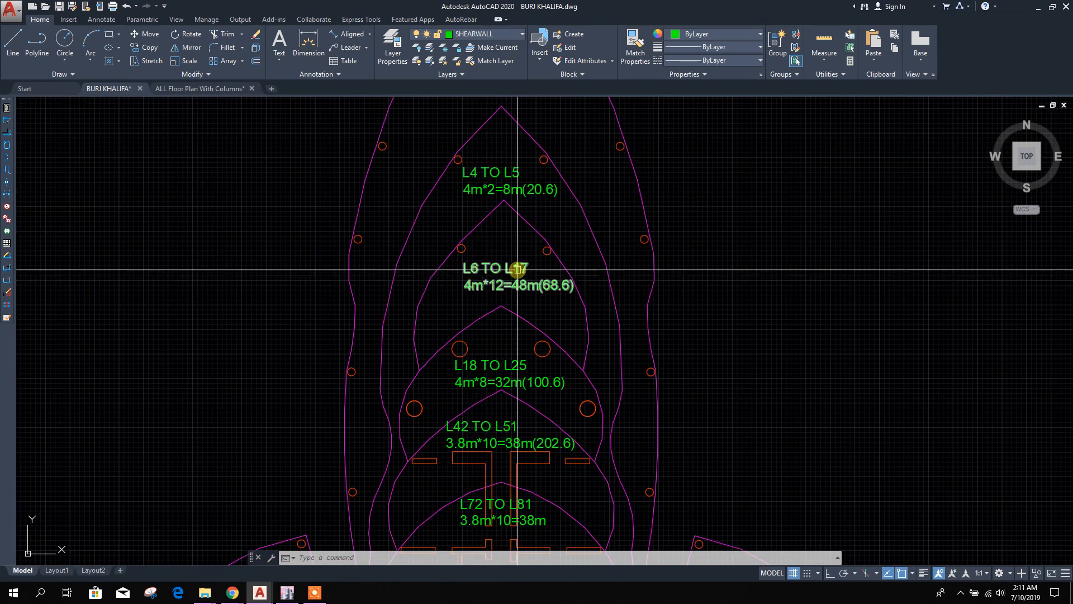
{"action": "left_click", "coordinate": [287, 592]}
Replicate the third floor slab from the base onto Story6 through Story17, keeping the original
{"action": "left_click", "coordinate": [222, 53]}
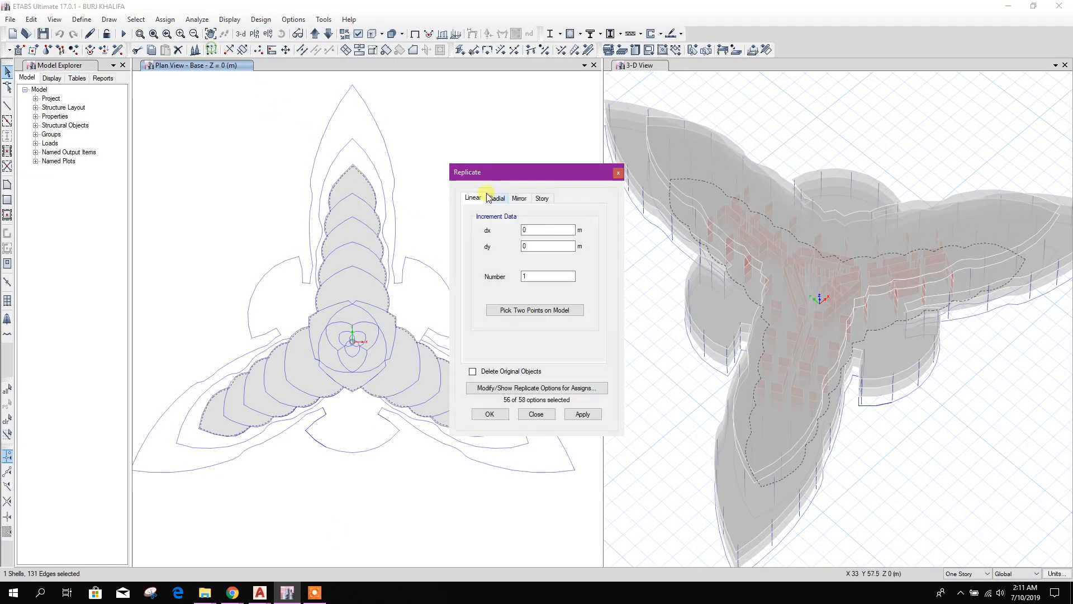
{"action": "left_click", "coordinate": [542, 199]}
{"action": "left_click_drag", "start_coordinate": [585, 243], "coordinate": [585, 305]}
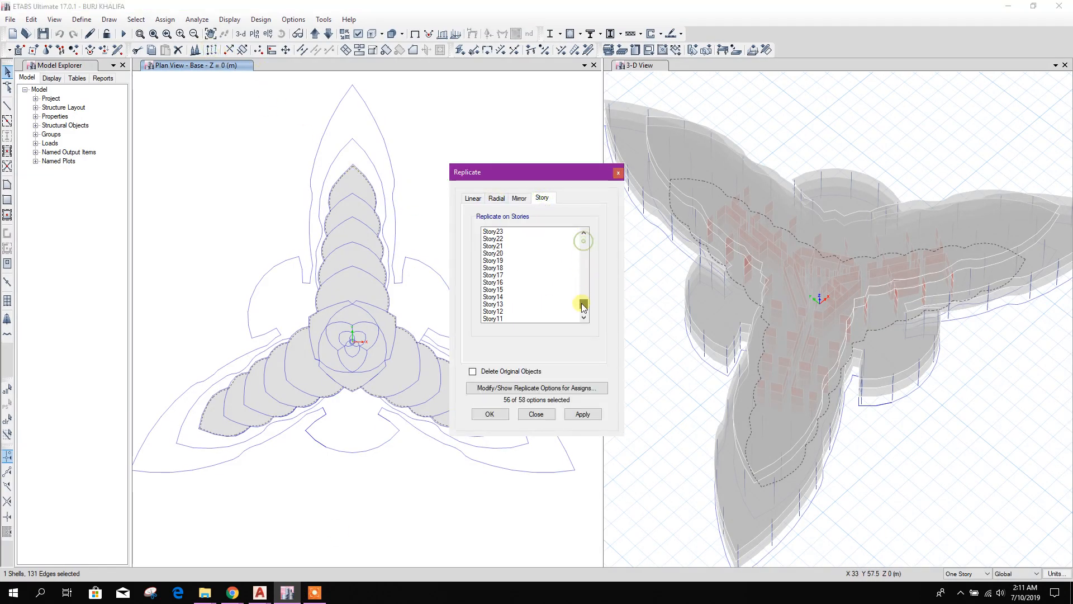
{"action": "mouse_move", "coordinate": [495, 275]}
{"action": "left_mouse_down"}
{"action": "mouse_move", "coordinate": [509, 248]}
{"action": "mouse_move", "coordinate": [506, 320]}
{"action": "mouse_move", "coordinate": [509, 288]}
{"action": "left_mouse_up"}
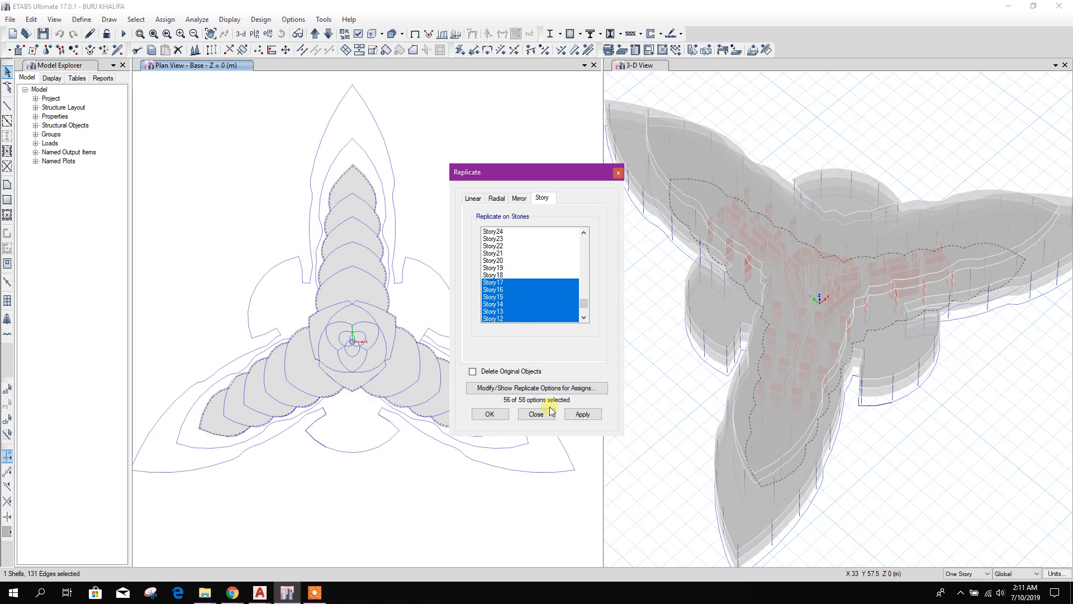
{"action": "left_click", "coordinate": [515, 372]}
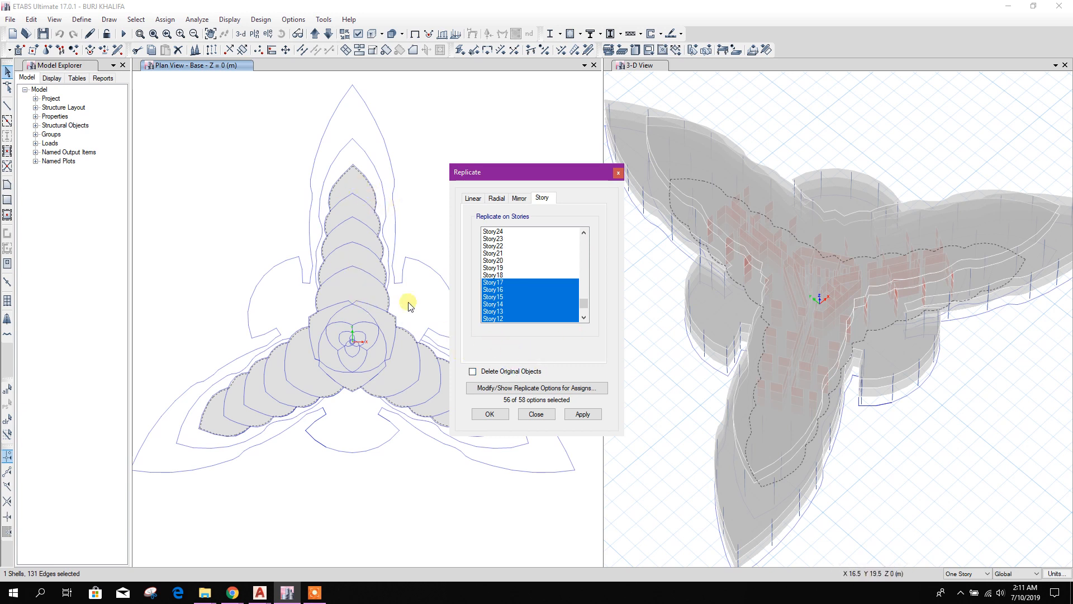
{"action": "left_click", "coordinate": [575, 415]}
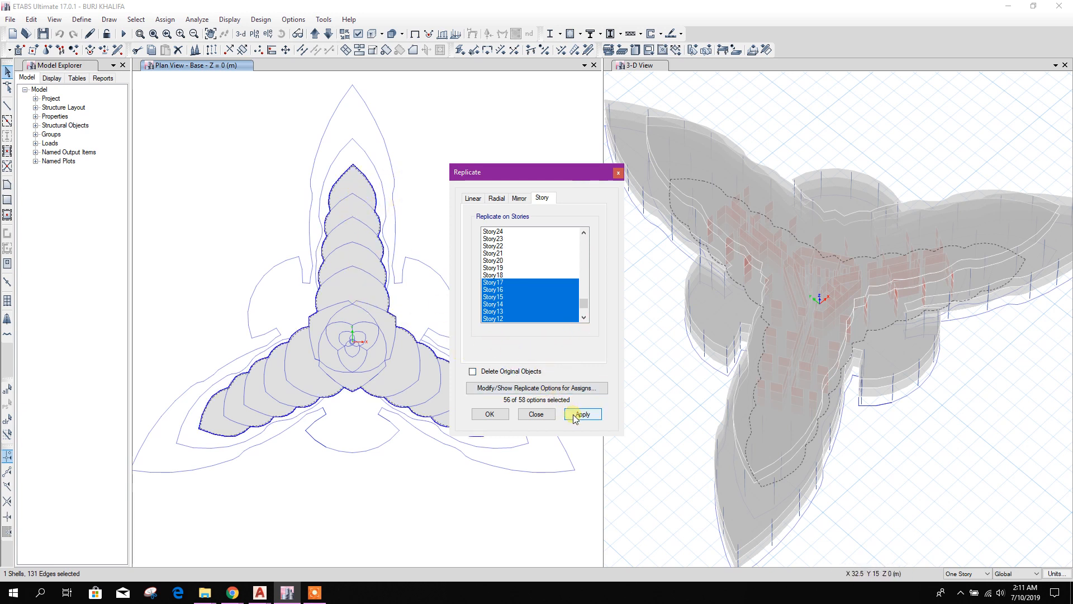
{"action": "left_click", "coordinate": [576, 417]}
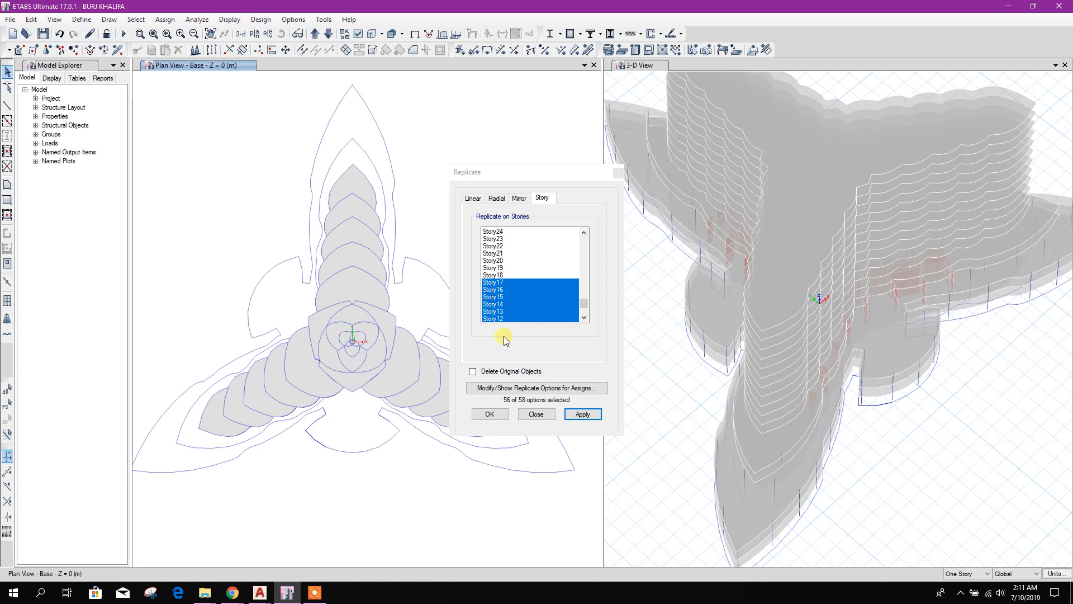
{"action": "left_click", "coordinate": [536, 414]}
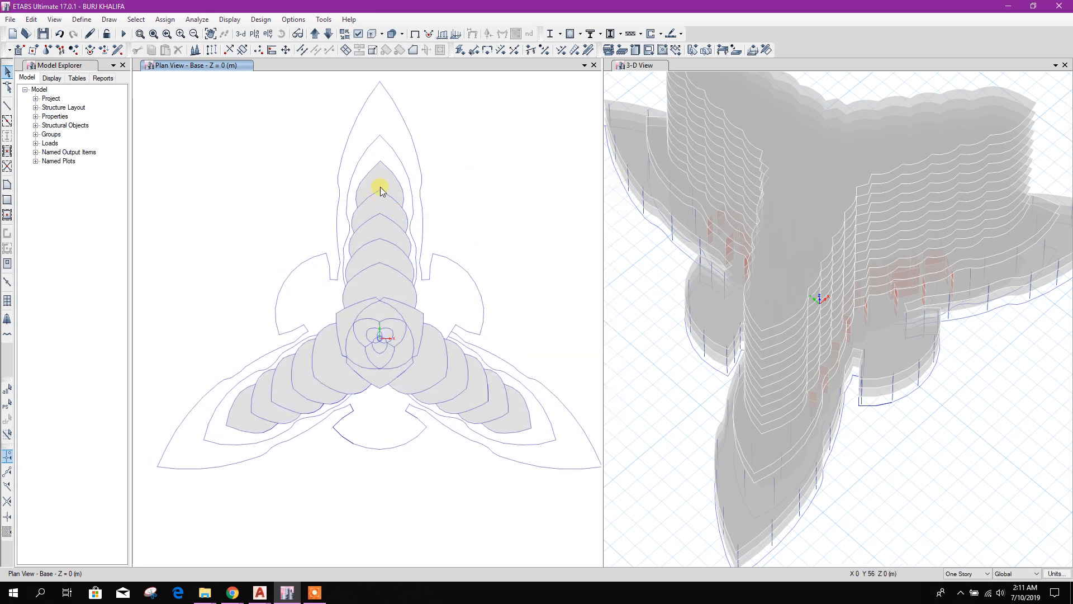
Draw SteelCol frame lines on the base plan along the arc separating the upper wing's end lobe from the next lobe
{"action": "left_click", "coordinate": [379, 179]}
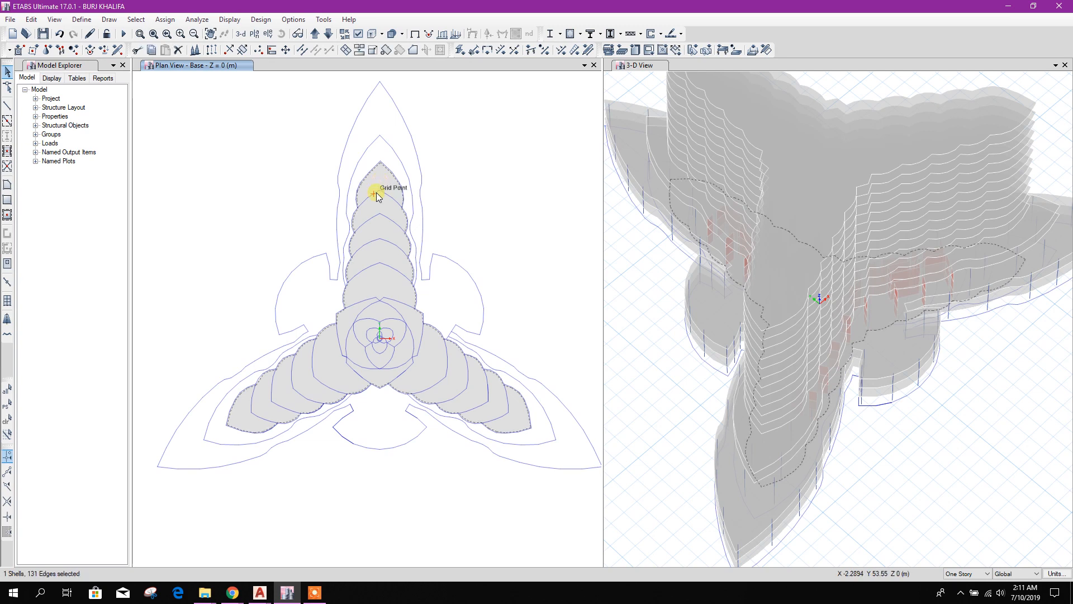
{"action": "left_click", "coordinate": [379, 178]}
{"action": "scroll", "coordinate": [374, 190], "scroll_direction": "up", "scroll_amount": 5}
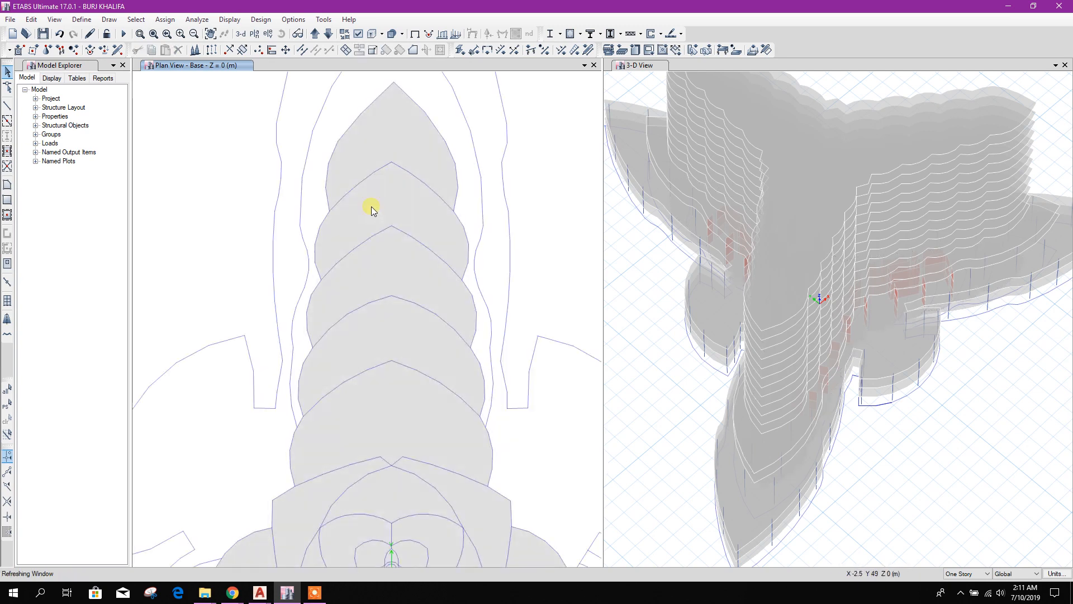
{"action": "left_click", "coordinate": [6, 106]}
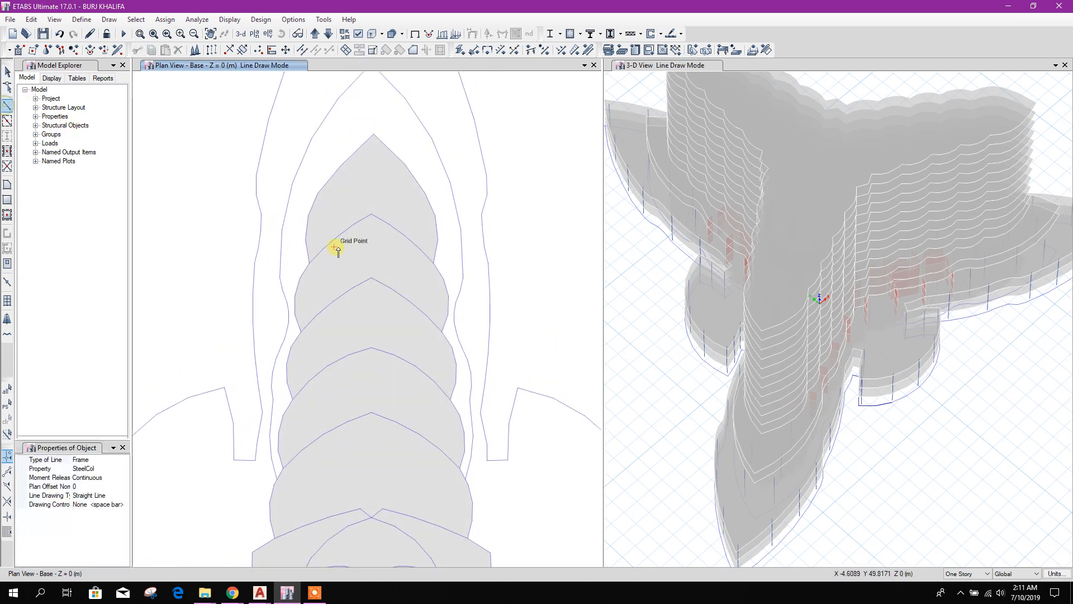
{"action": "left_click", "coordinate": [309, 262]}
{"action": "left_click", "coordinate": [372, 215]}
{"action": "left_click", "coordinate": [434, 262]}
{"action": "key", "text": "Escape"}
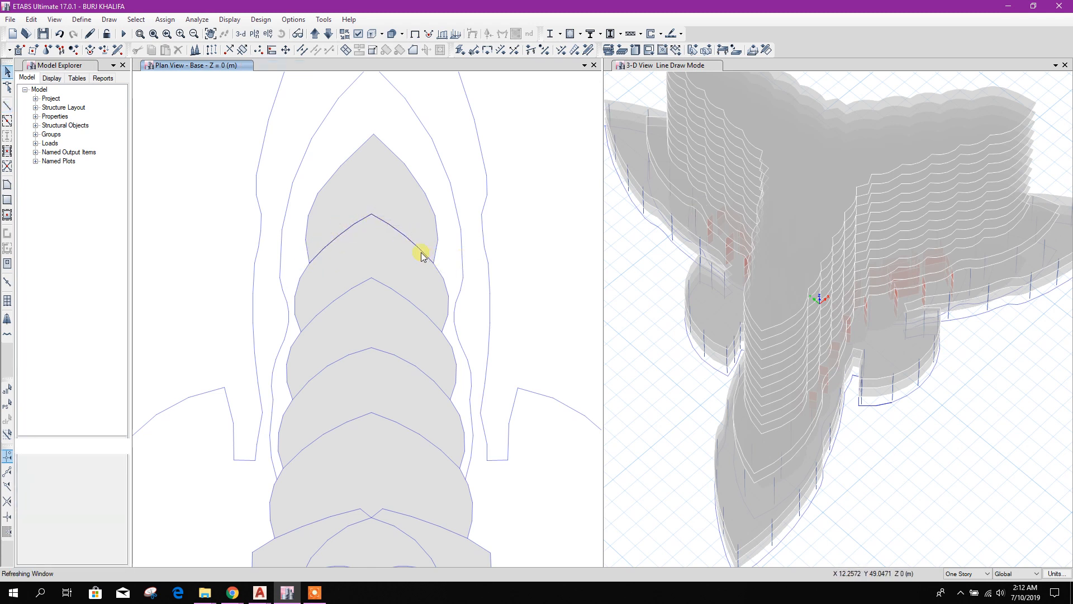
Divide the base slab by cookie cutting it at the selected arc frames, with frames extended to the shell edges
{"action": "left_click_drag", "start_coordinate": [297, 216], "coordinate": [450, 280]}
{"action": "left_click", "coordinate": [388, 189]}
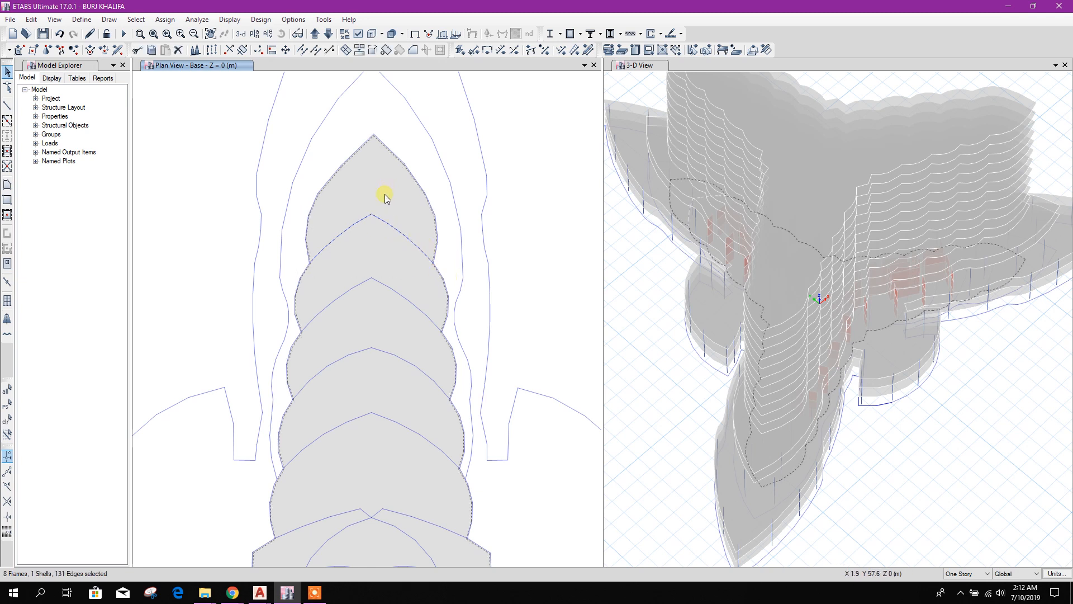
{"action": "left_click", "coordinate": [345, 52]}
{"action": "left_click", "coordinate": [444, 253]}
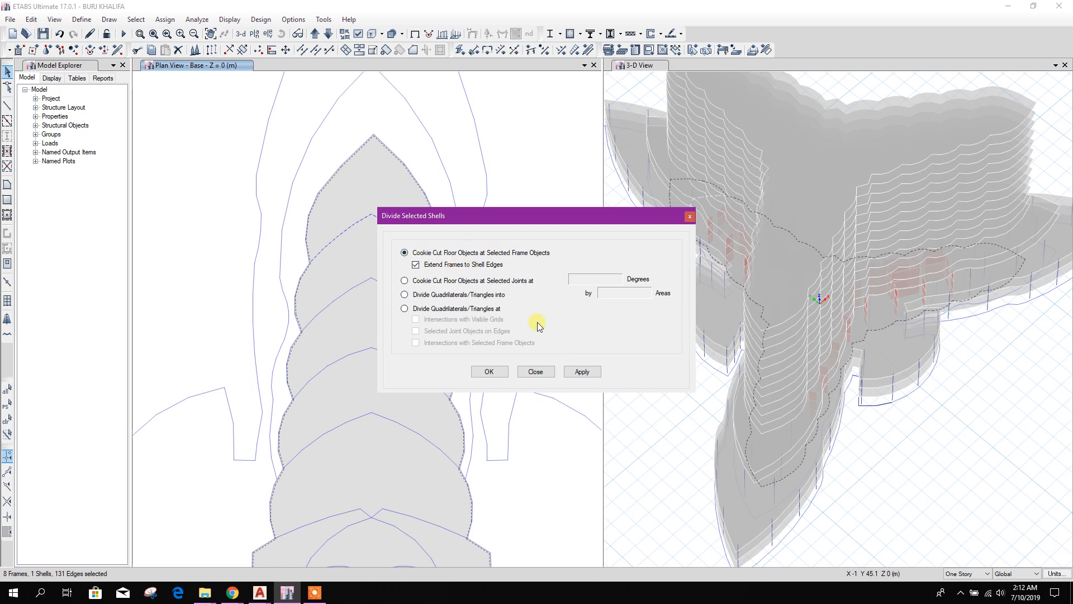
{"action": "left_click", "coordinate": [600, 375]}
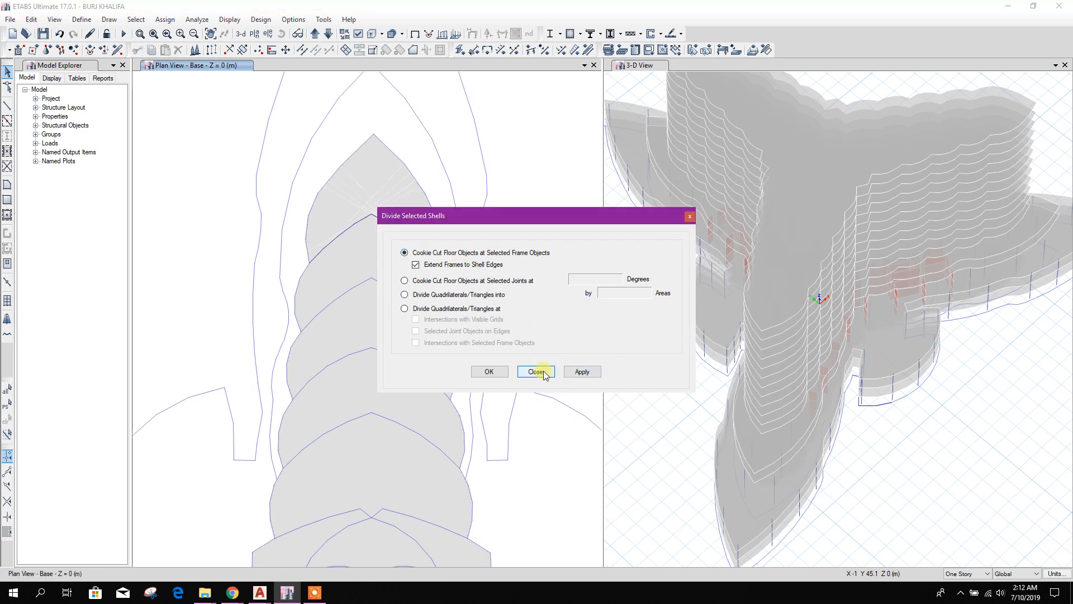
{"action": "left_click", "coordinate": [540, 373]}
Delete the cut-off shell pieces of the upper wing's end lobe together with the cutting frames
{"action": "middle_click_drag", "start_coordinate": [405, 225], "coordinate": [419, 290]}
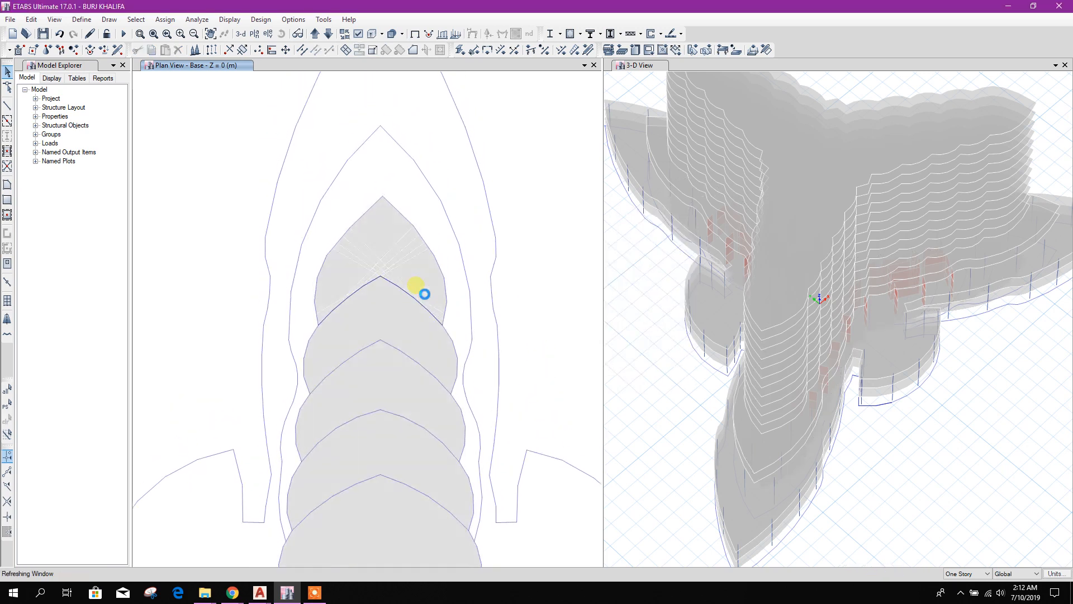
{"action": "left_click_drag", "start_coordinate": [247, 143], "coordinate": [515, 312]}
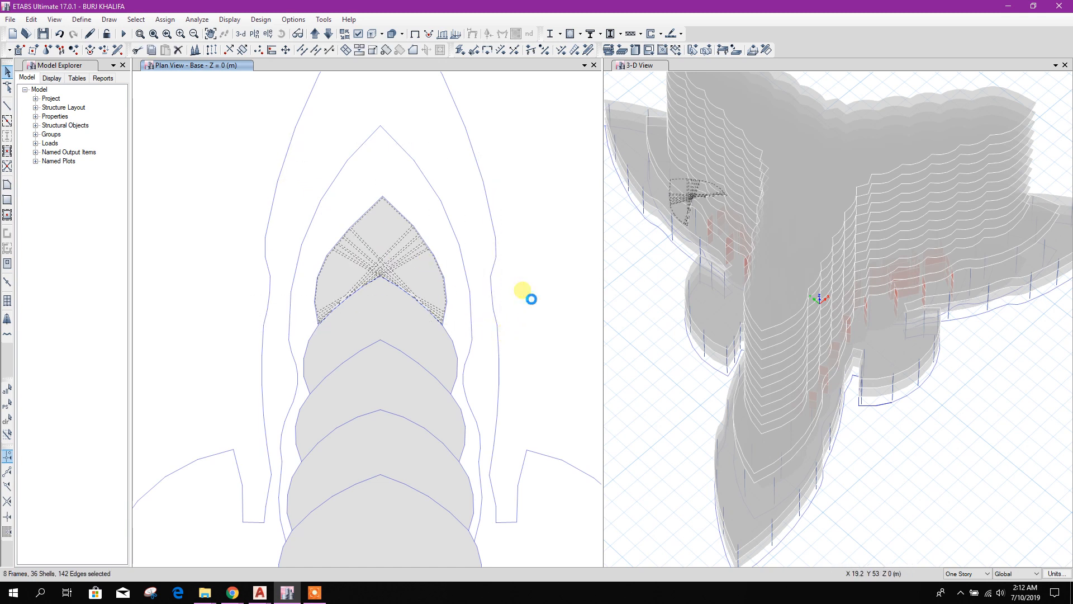
{"action": "left_click", "coordinate": [531, 299]}
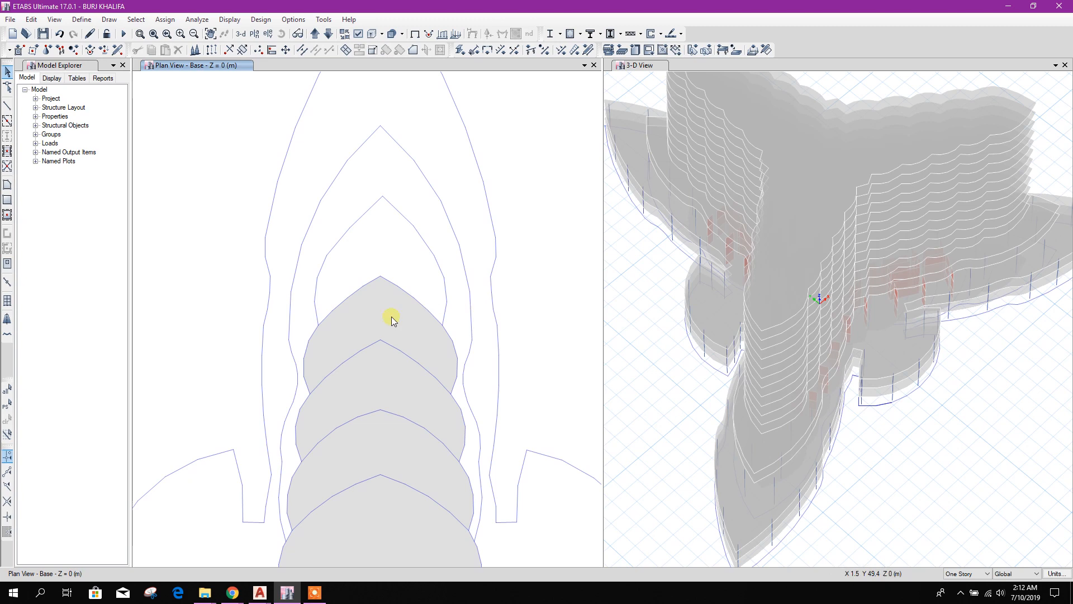
Select the trimmed base slab and check in the AutoCAD plan which levels are labelled for the next upper-wing lobe
{"action": "scroll", "coordinate": [394, 263], "scroll_direction": "down", "scroll_amount": 4}
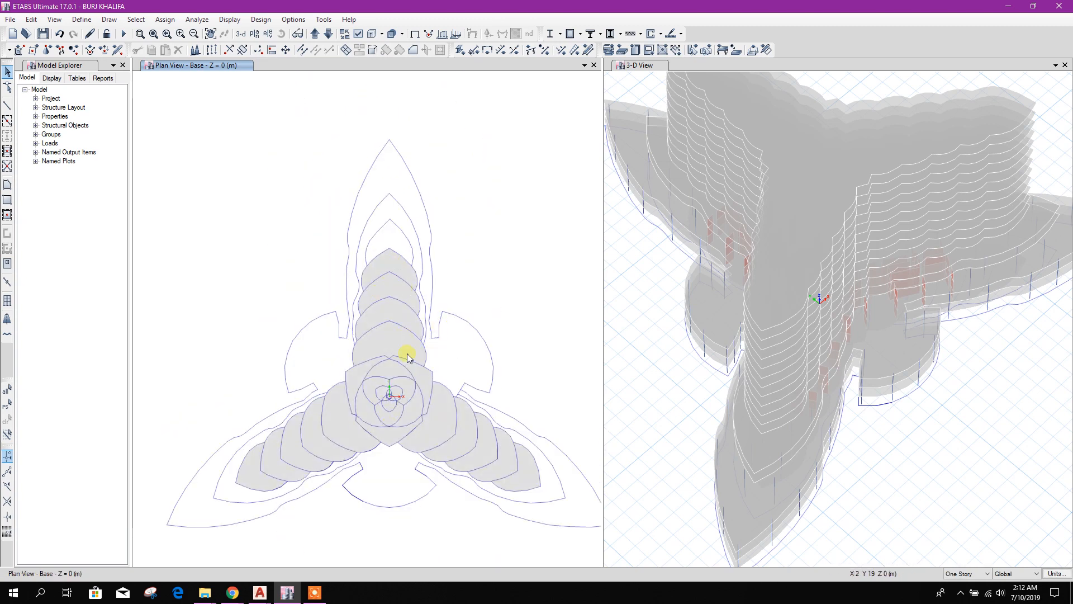
{"action": "left_click", "coordinate": [408, 345]}
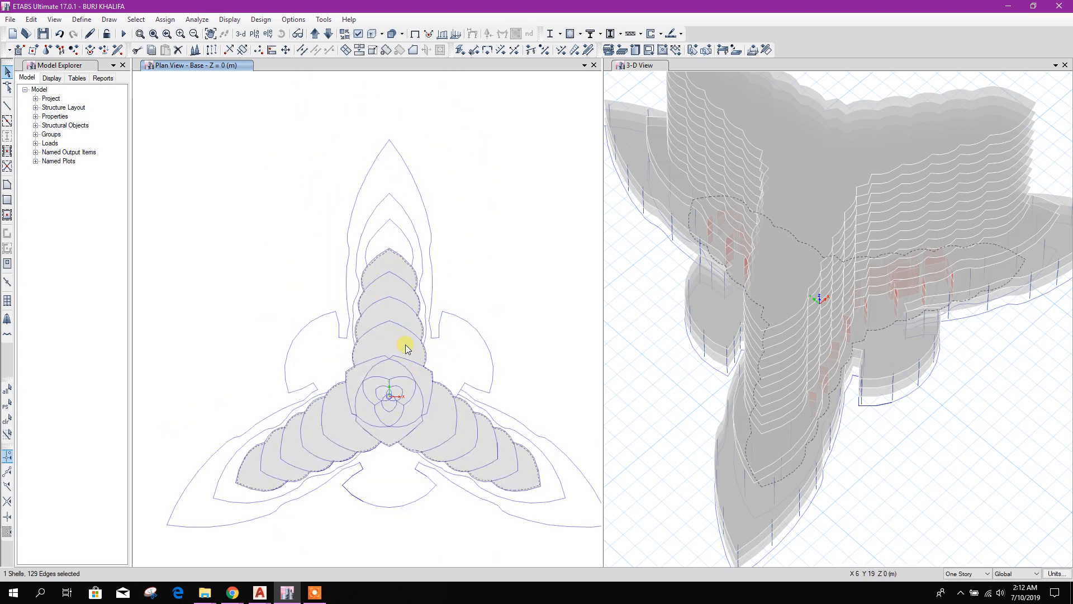
{"action": "left_click", "coordinate": [262, 593]}
{"action": "left_click", "coordinate": [212, 545]}
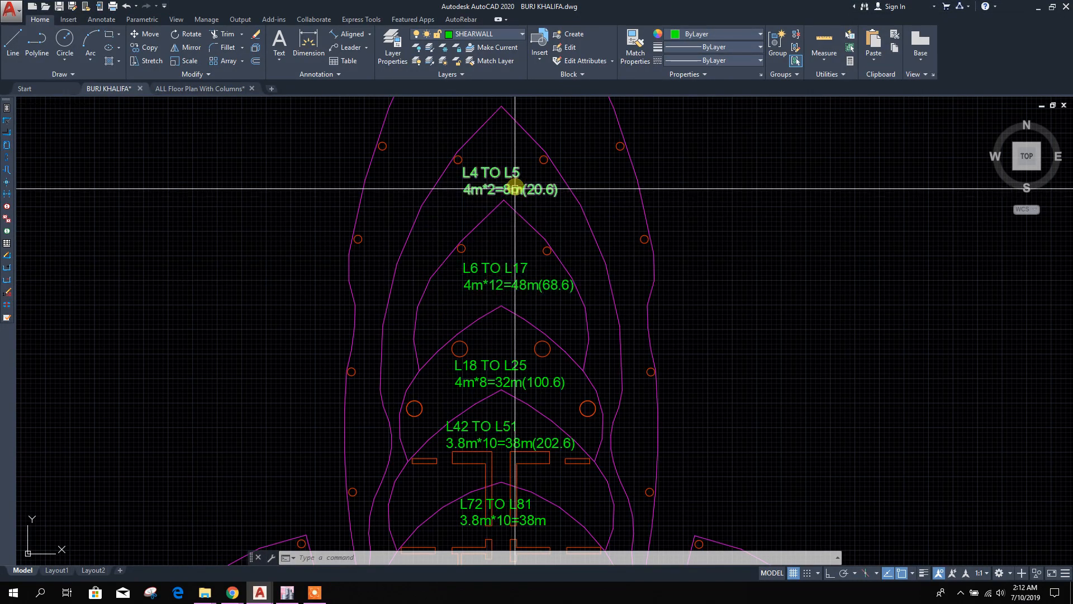
{"action": "scroll", "coordinate": [499, 181], "scroll_direction": "up", "scroll_amount": 2}
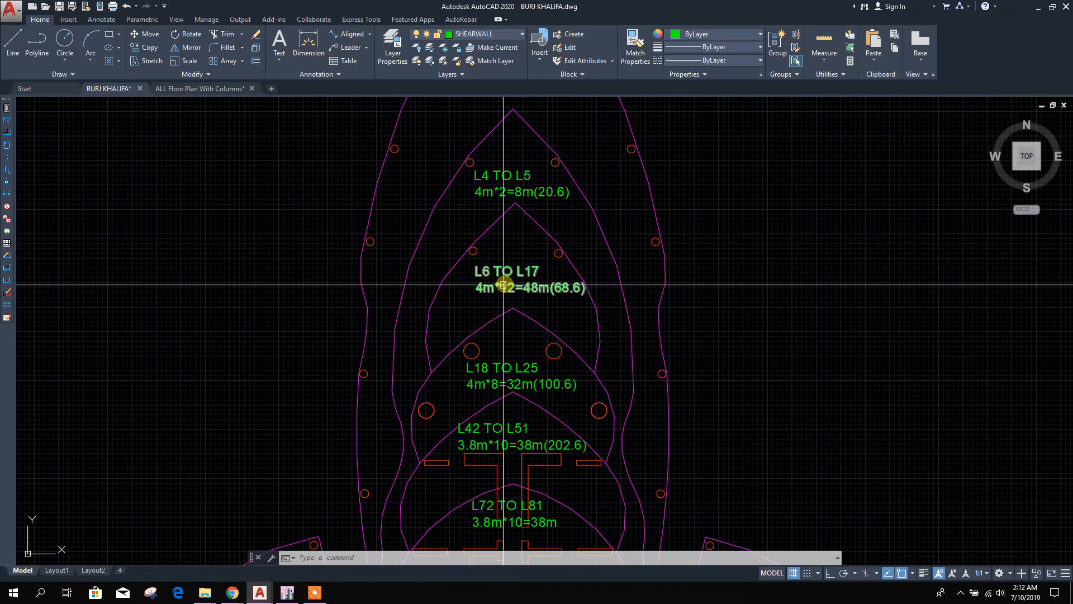
{"action": "scroll", "coordinate": [479, 289], "scroll_direction": "down", "scroll_amount": 5}
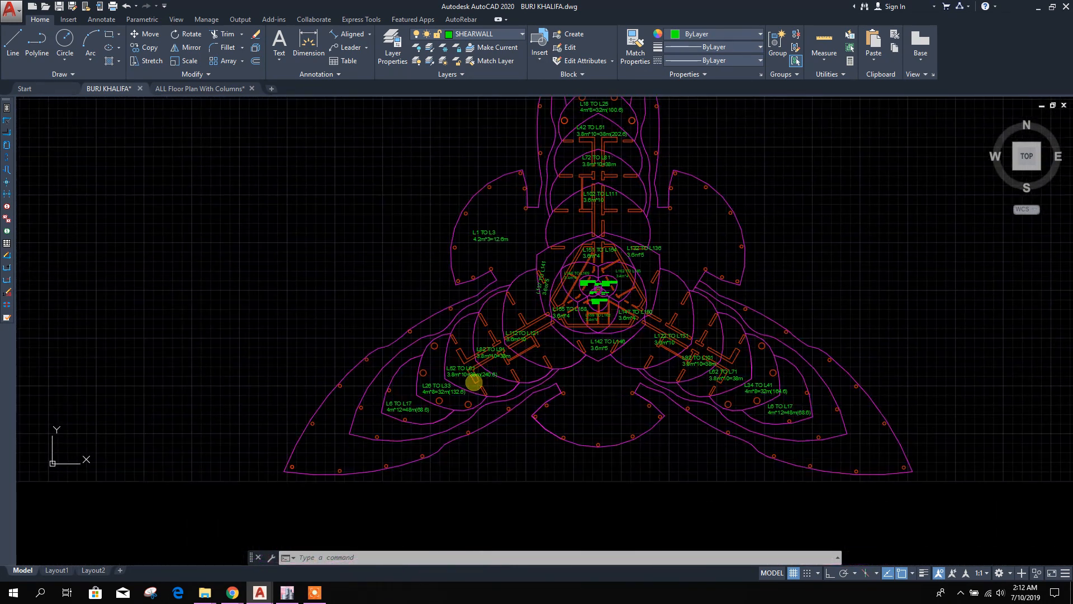
{"action": "scroll", "coordinate": [517, 253], "scroll_direction": "up", "scroll_amount": 7}
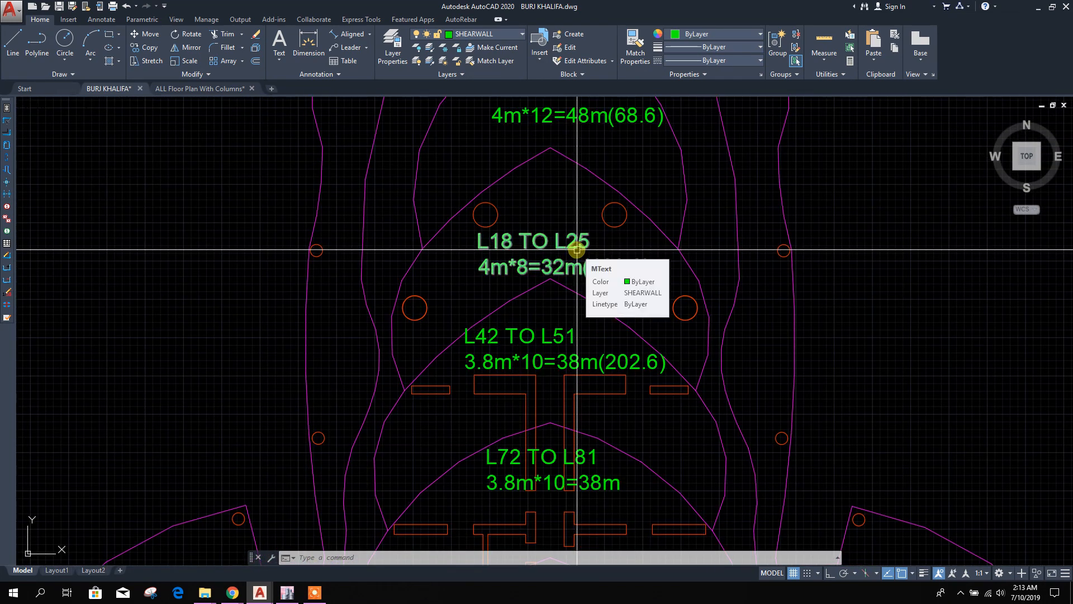
Back in ETABS, replicate the selected base slab onto Story18 through Story25, keeping the original
{"action": "left_click", "coordinate": [288, 592]}
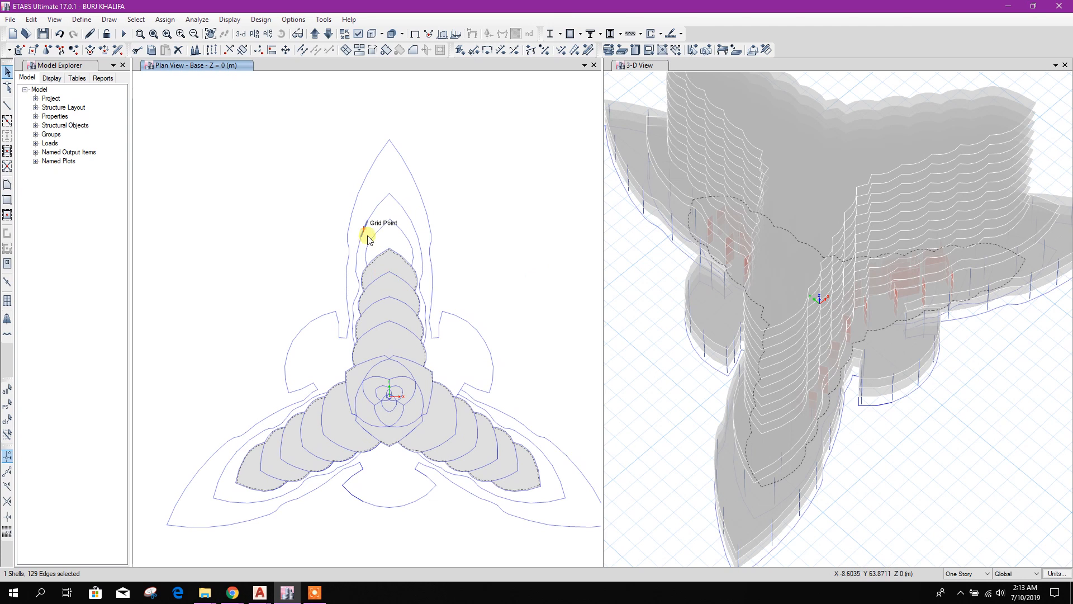
{"action": "left_click", "coordinate": [285, 51]}
{"action": "left_click", "coordinate": [542, 199]}
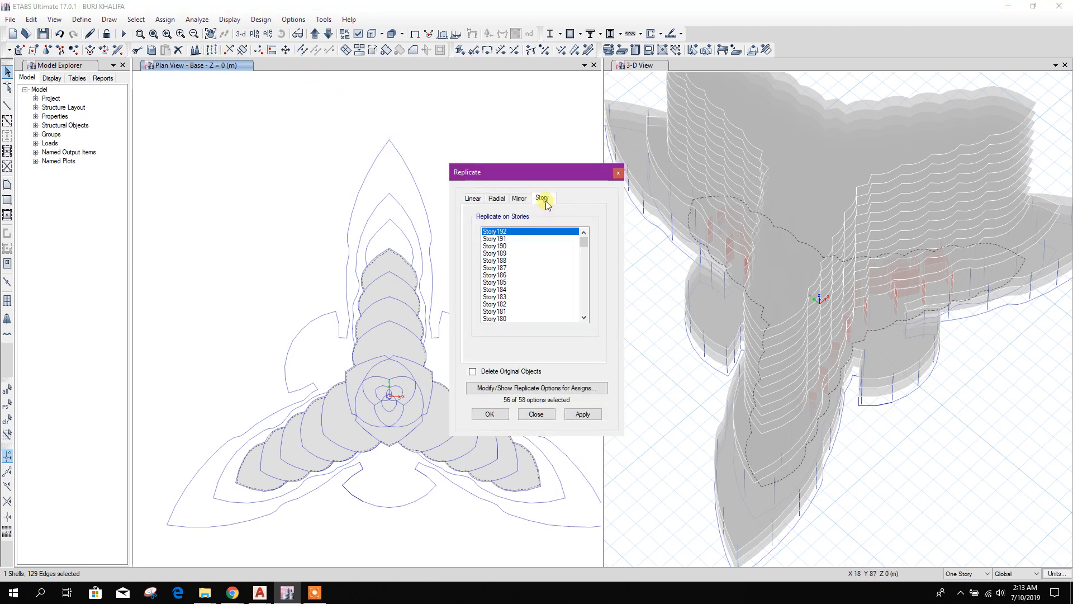
{"action": "left_click_drag", "start_coordinate": [582, 245], "coordinate": [579, 296]}
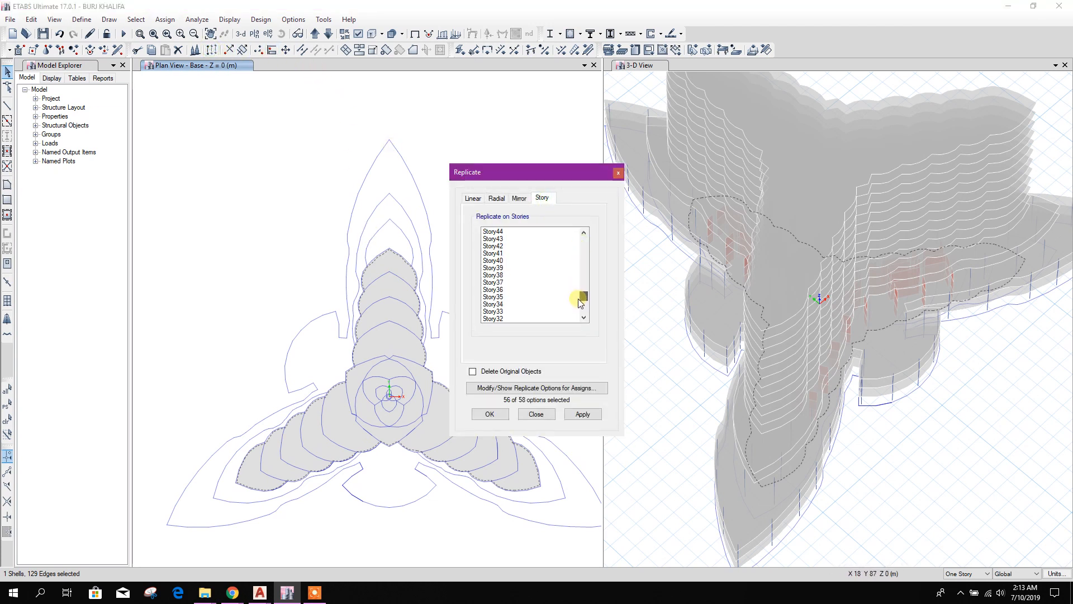
{"action": "scroll", "coordinate": [557, 302], "scroll_direction": "down", "scroll_amount": 2}
{"action": "left_click", "coordinate": [494, 268]}
{"action": "left_click_drag", "start_coordinate": [495, 269], "coordinate": [502, 301]}
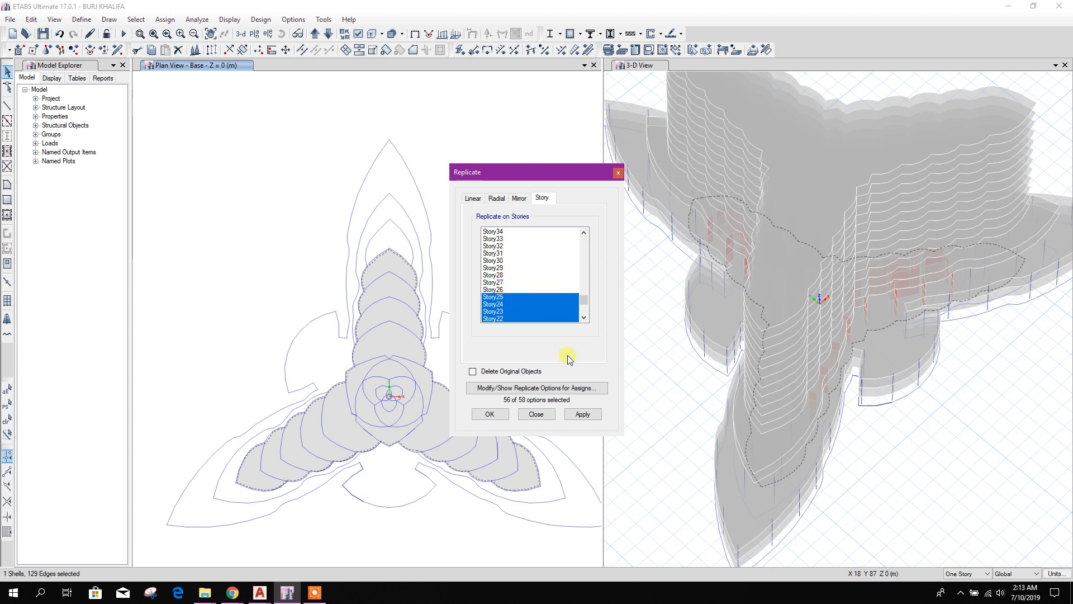
{"action": "left_click", "coordinate": [584, 414]}
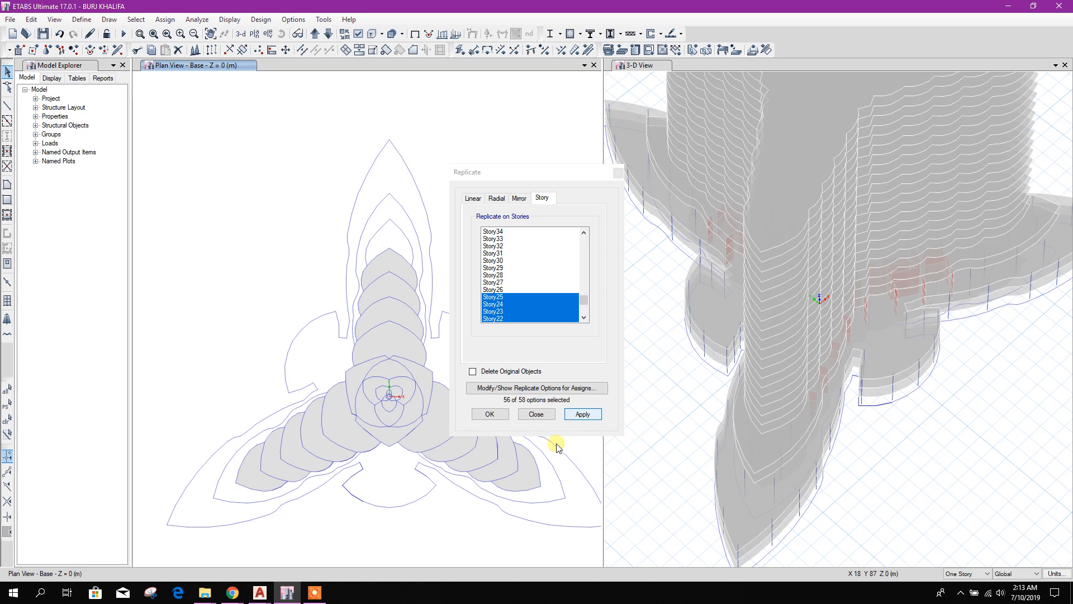
{"action": "left_click", "coordinate": [537, 414]}
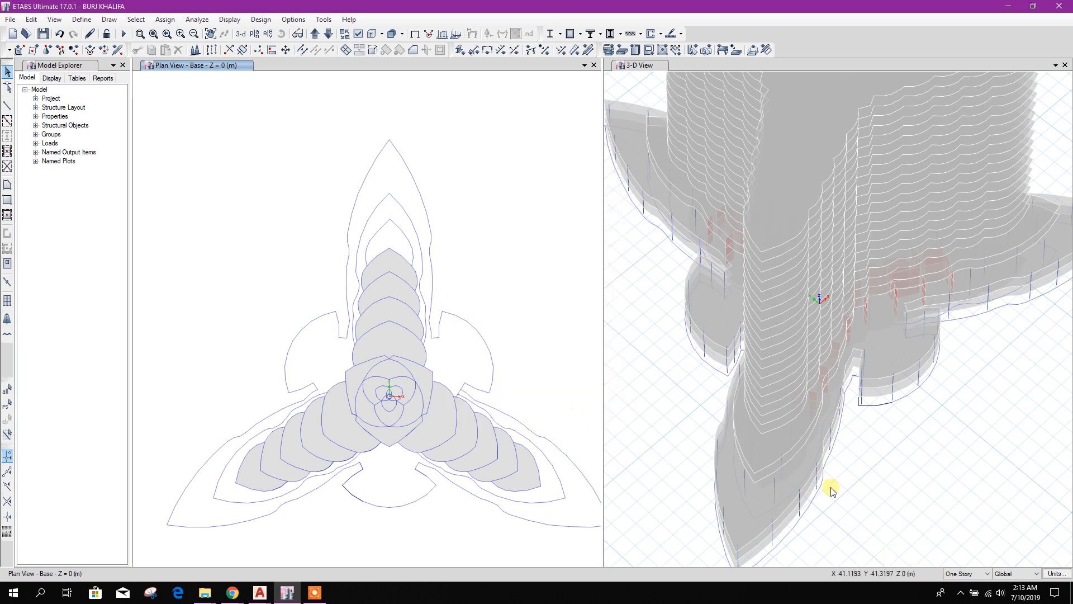
Draw a triangular S400 floor shell on the base plan filling the gap between slab and outline on the lower-left wing's second lobe
{"action": "middle_click_drag", "start_coordinate": [903, 372], "coordinate": [791, 304], "text": "shift"}
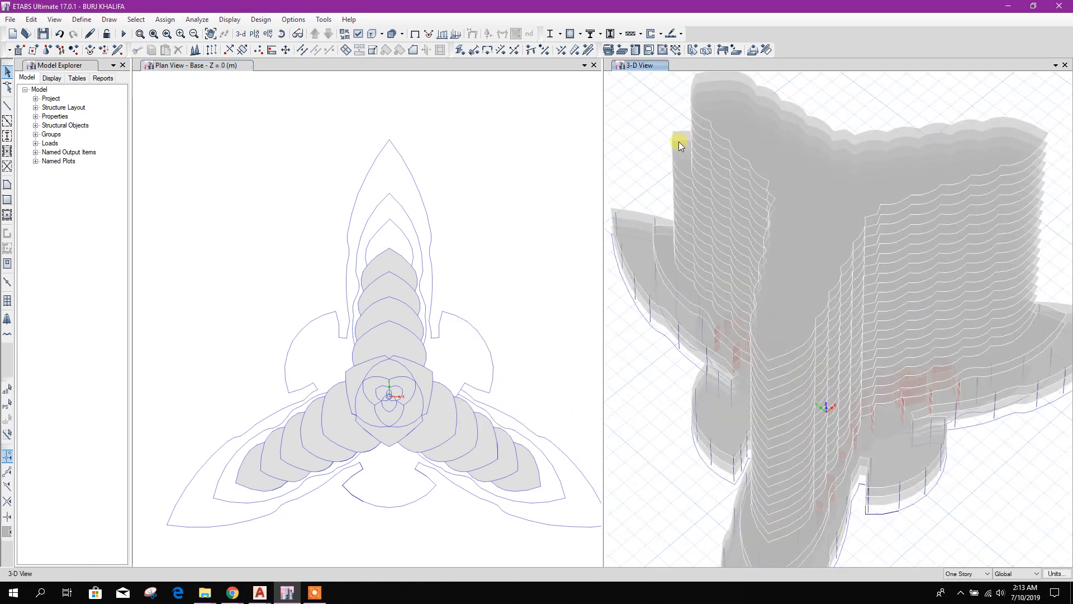
{"action": "middle_click_drag", "start_coordinate": [487, 317], "coordinate": [512, 232]}
{"action": "scroll", "coordinate": [289, 404], "scroll_direction": "up", "scroll_amount": 3}
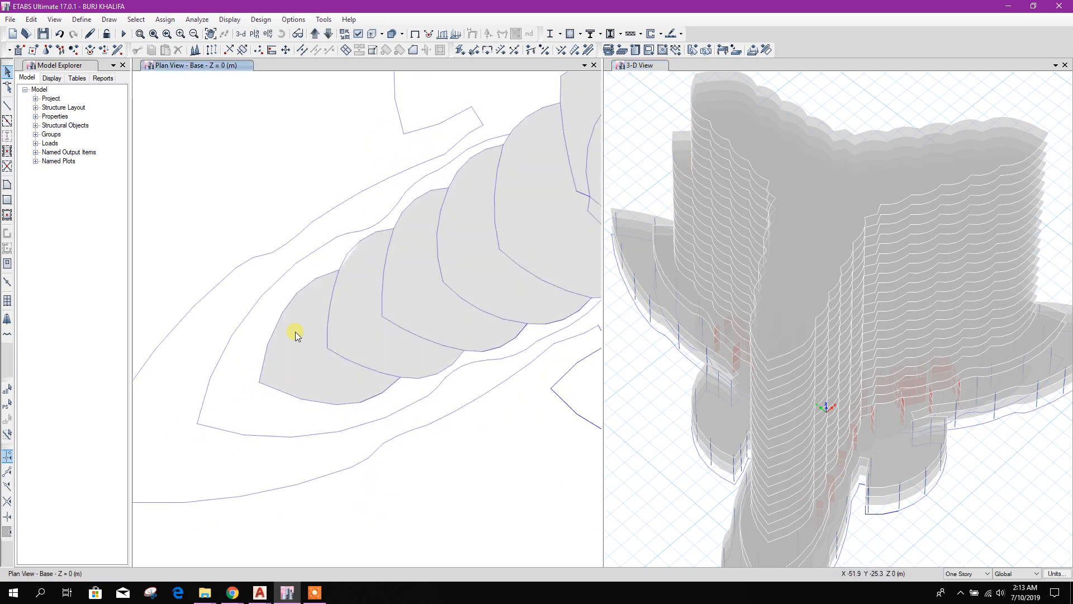
{"action": "scroll", "coordinate": [352, 265], "scroll_direction": "up", "scroll_amount": 3}
{"action": "scroll", "coordinate": [350, 276], "scroll_direction": "down", "scroll_amount": 3}
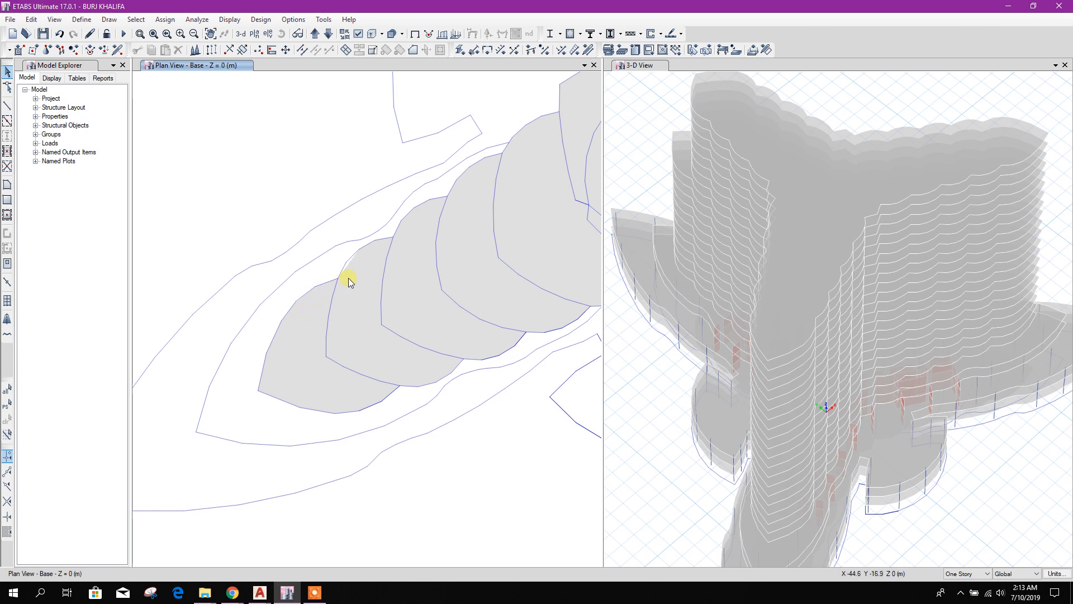
{"action": "scroll", "coordinate": [350, 268], "scroll_direction": "up", "scroll_amount": 4}
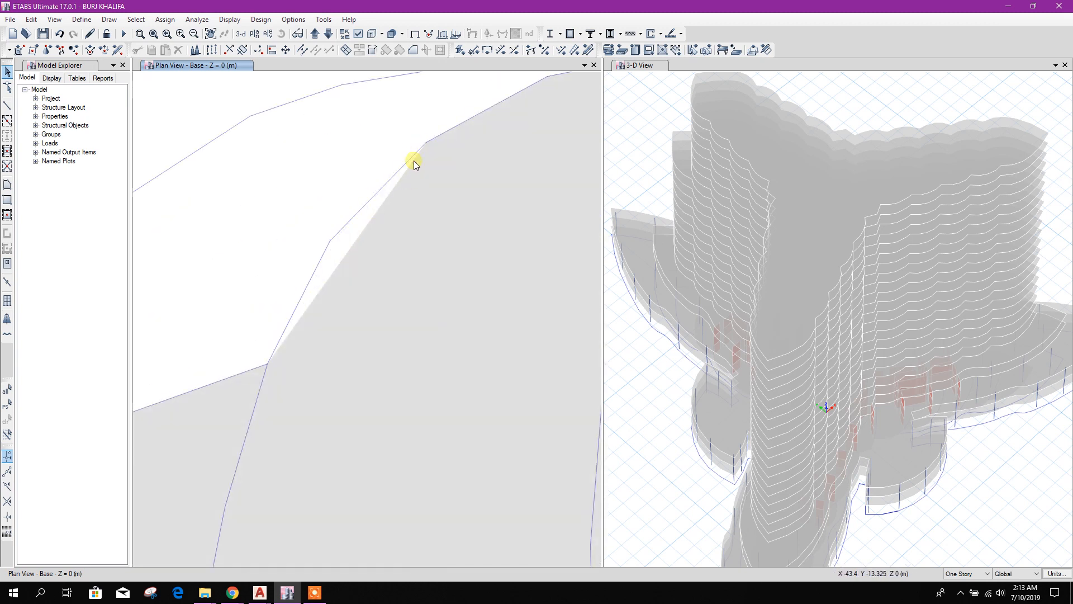
{"action": "left_click", "coordinate": [7, 185]}
{"action": "left_click", "coordinate": [122, 459]}
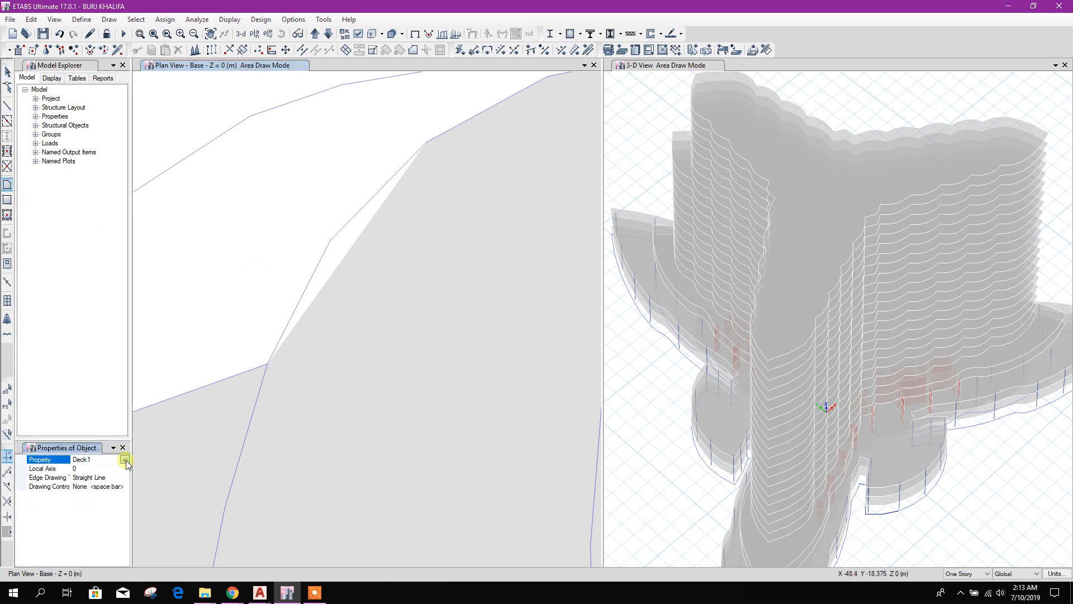
{"action": "left_click", "coordinate": [124, 459]}
{"action": "left_click", "coordinate": [84, 494]}
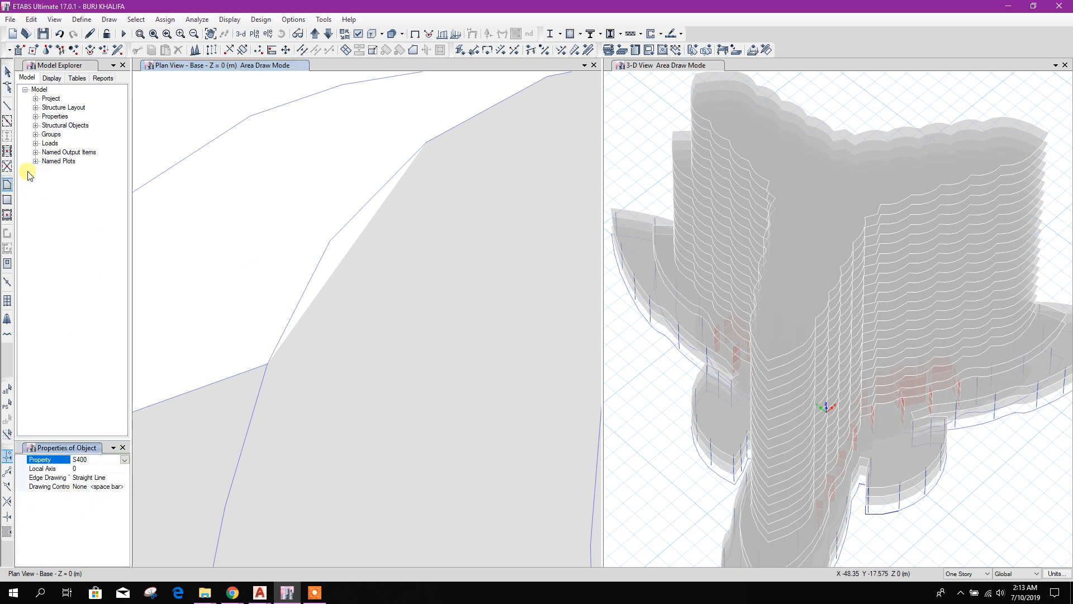
{"action": "left_click", "coordinate": [429, 144]}
{"action": "left_click", "coordinate": [329, 248]}
{"action": "left_click", "coordinate": [269, 364]}
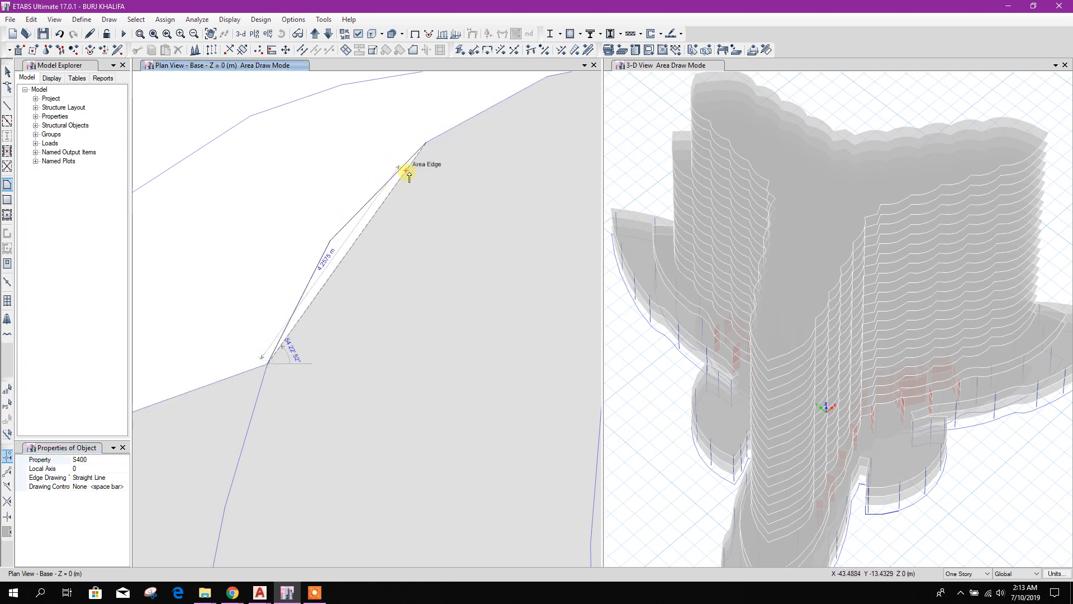
{"action": "left_click", "coordinate": [429, 146]}
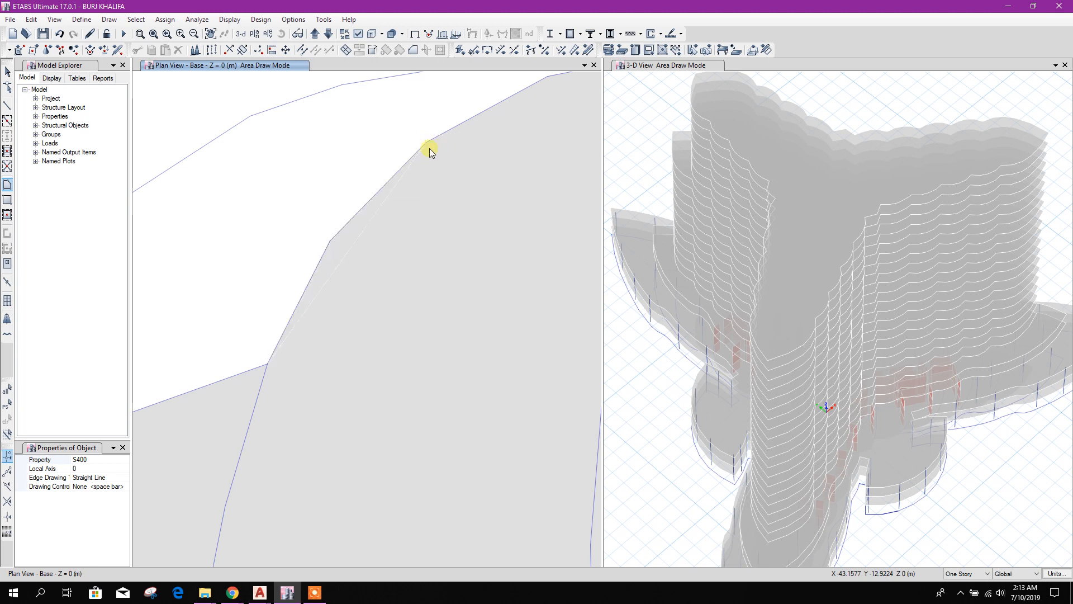
{"action": "key", "text": "Escape"}
Replicate the triangular filler shell from the base onto Story6 through Story25, keeping the original
{"action": "left_click", "coordinate": [350, 239]}
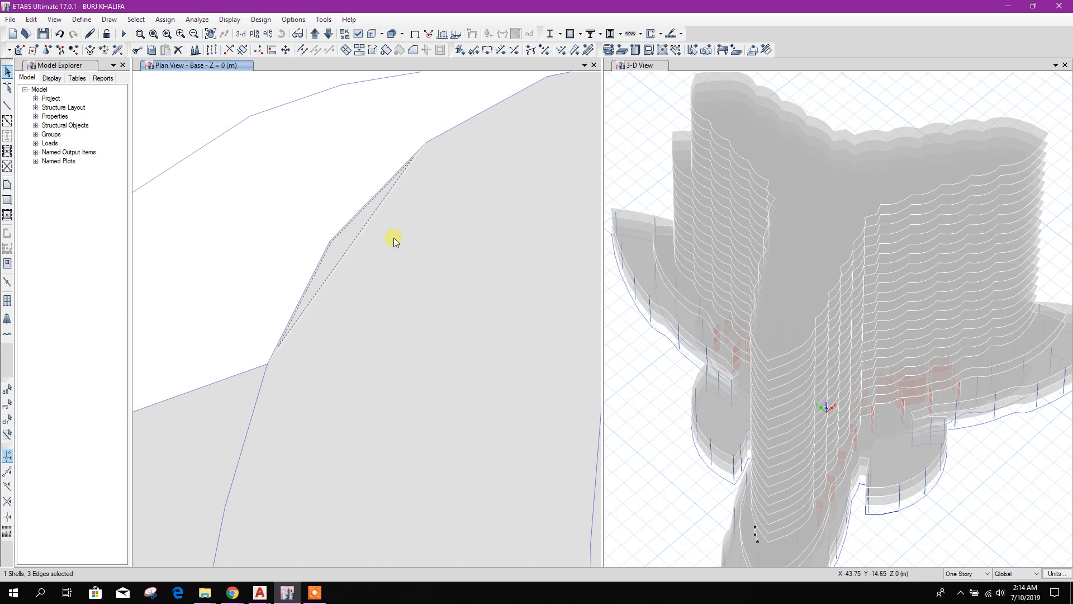
{"action": "left_click", "coordinate": [212, 50]}
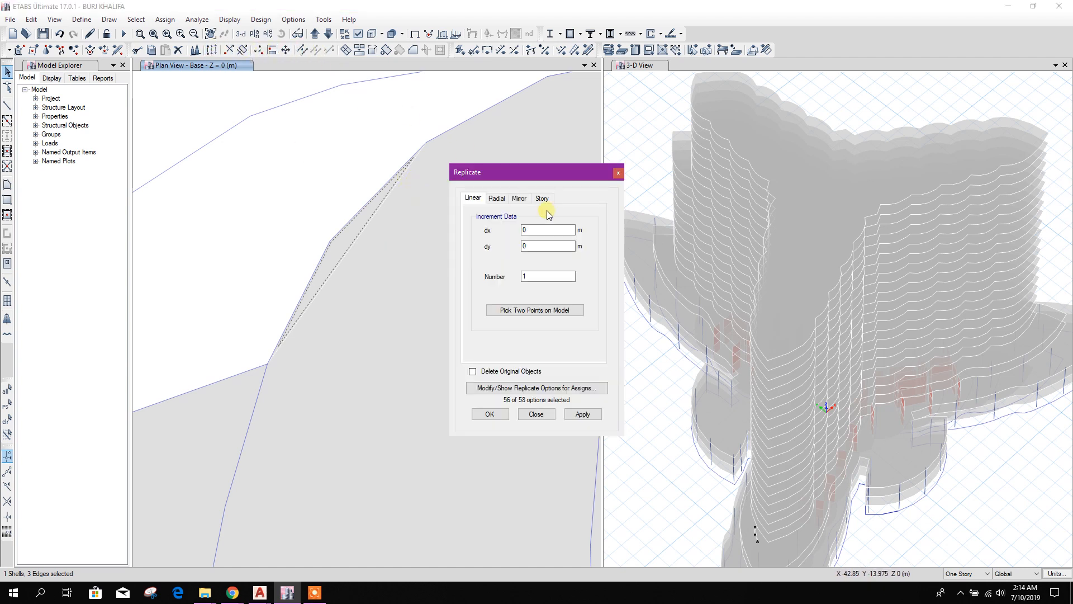
{"action": "left_click", "coordinate": [541, 199]}
{"action": "left_click_drag", "start_coordinate": [585, 244], "coordinate": [583, 311]}
{"action": "left_click_drag", "start_coordinate": [511, 288], "coordinate": [512, 237]}
{"action": "left_click", "coordinate": [580, 415]}
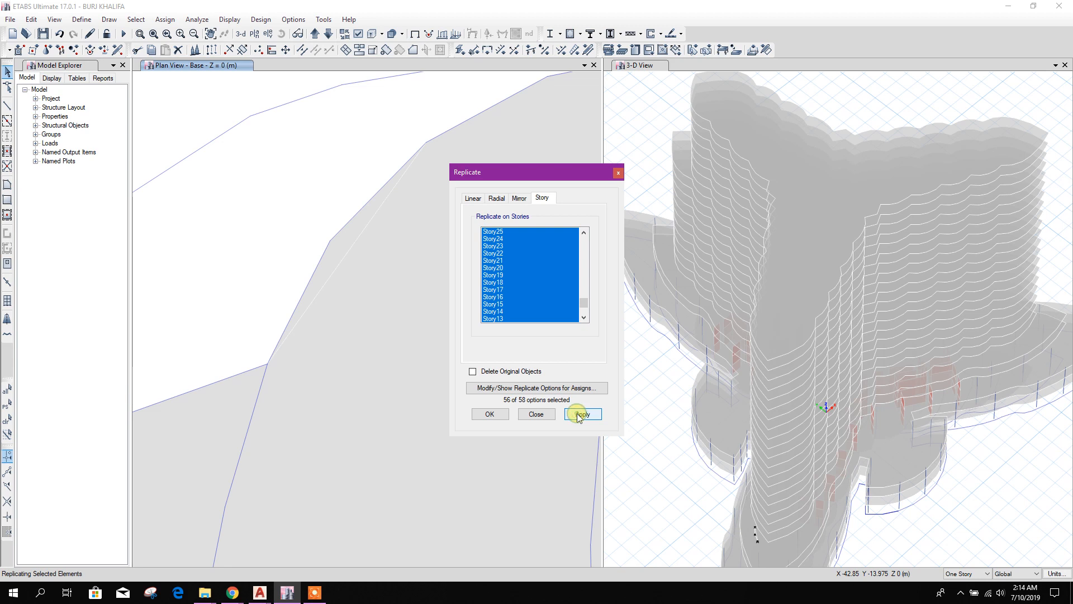
{"action": "left_click", "coordinate": [537, 415]}
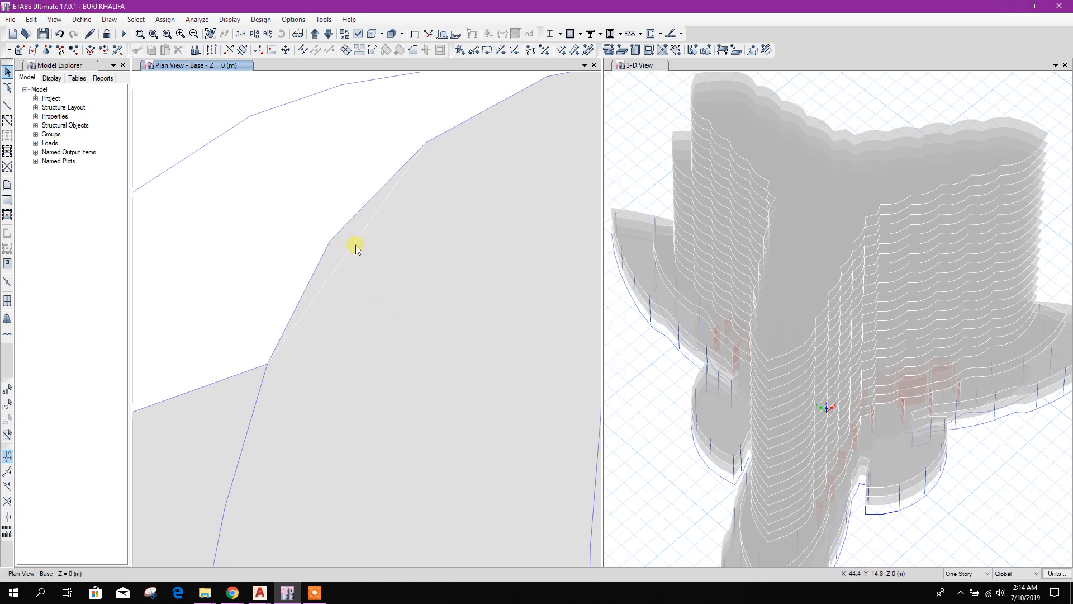
Merge the filler shells with the adjoining S400 slabs across all stories, using F3's assignments, and return to One Story mode
{"action": "left_click", "coordinate": [967, 574]}
{"action": "left_click", "coordinate": [961, 589]}
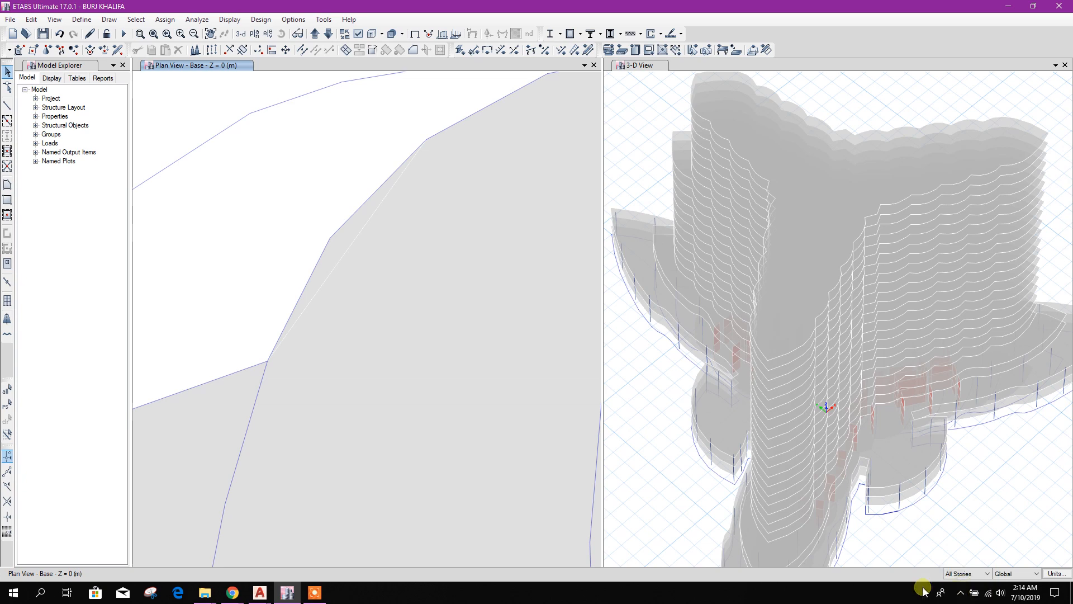
{"action": "left_click_drag", "start_coordinate": [367, 214], "coordinate": [376, 214]}
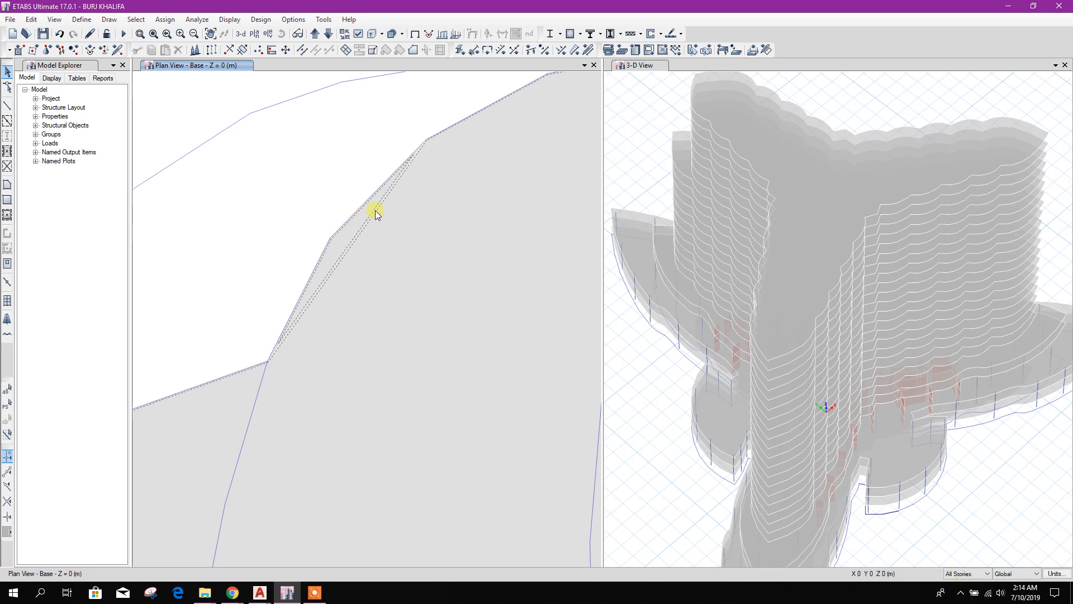
{"action": "left_click", "coordinate": [359, 51]}
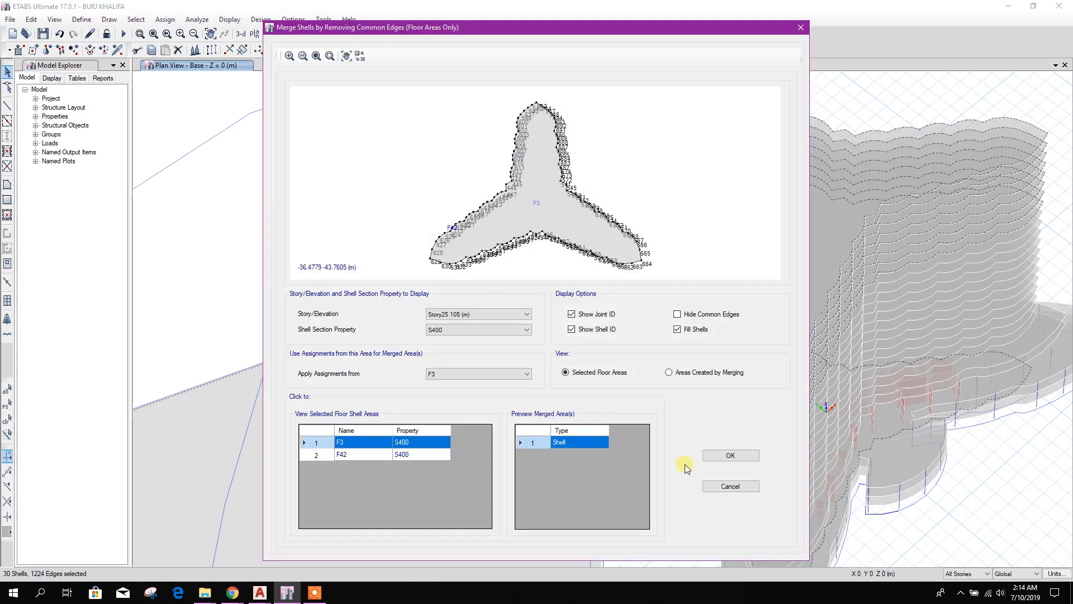
{"action": "left_click", "coordinate": [723, 455]}
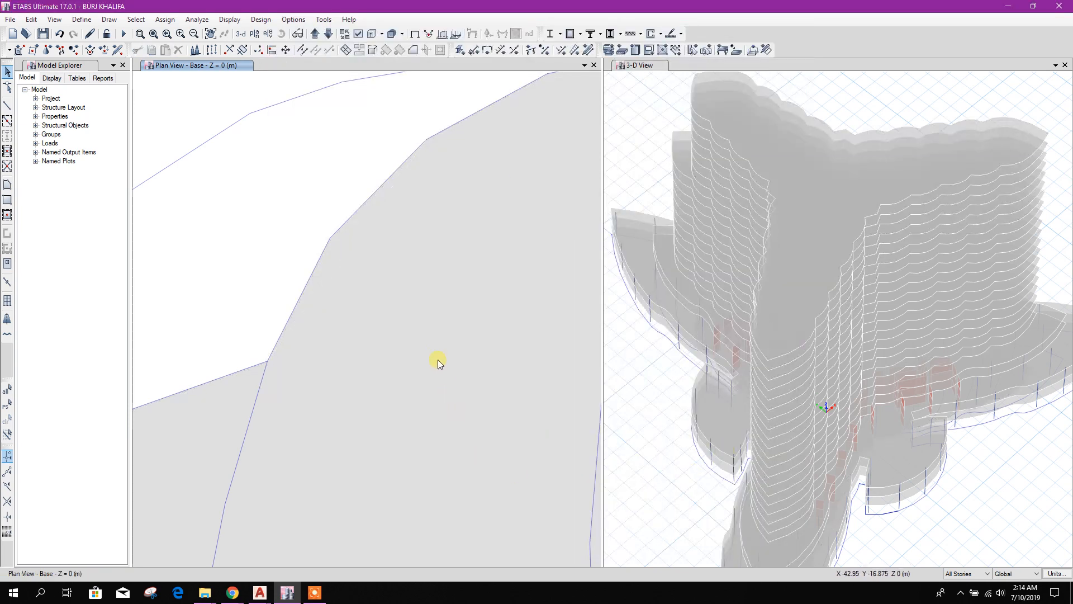
{"action": "left_click", "coordinate": [967, 574]}
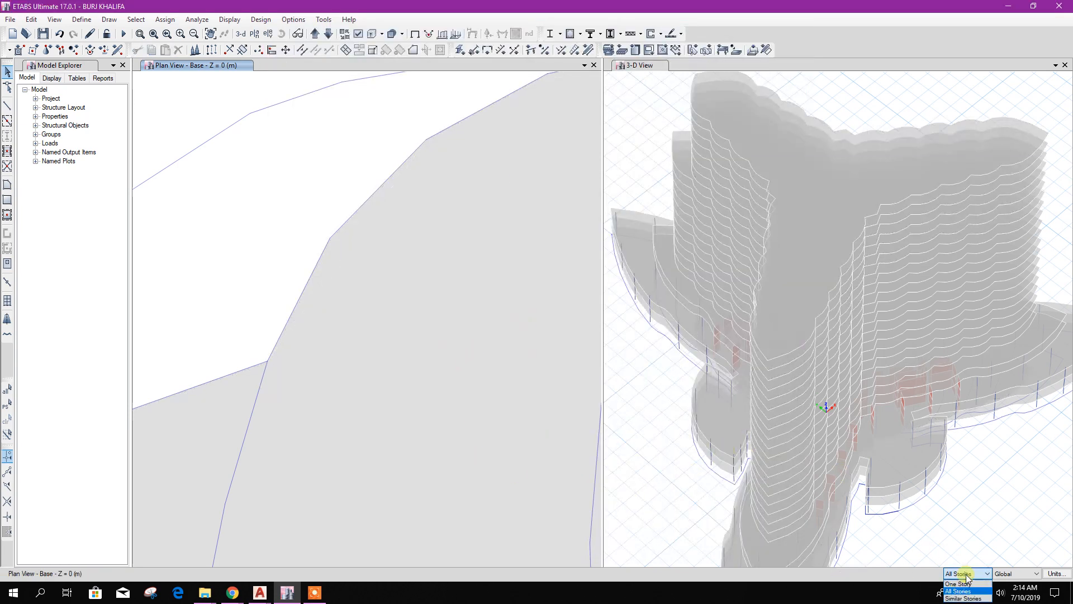
{"action": "left_click", "coordinate": [963, 586]}
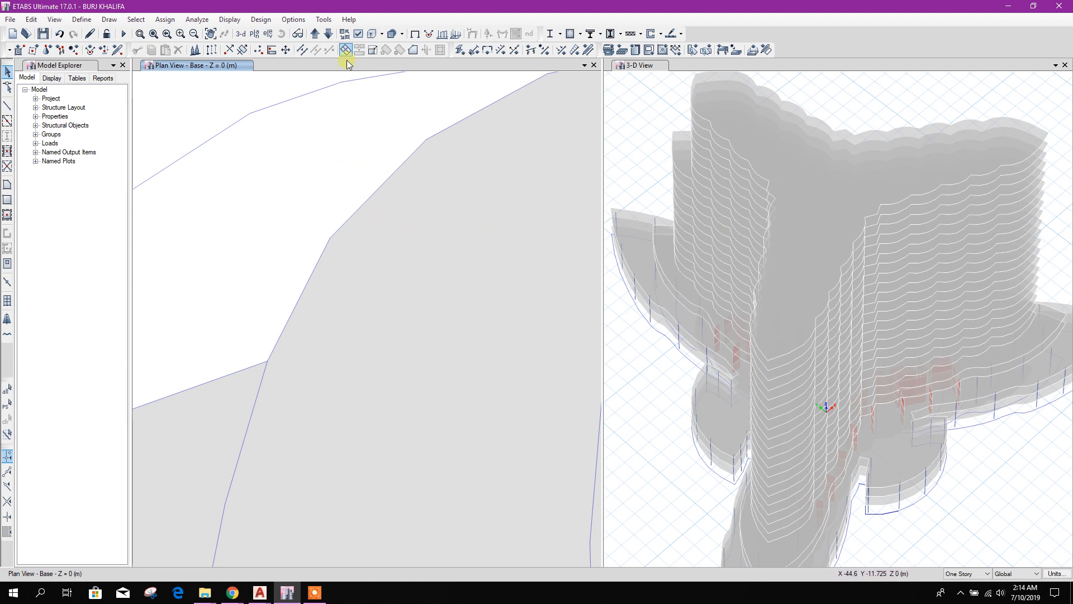
Open the Story6 plan and step upward through the stories to Story27 to examine the slab outlines
{"action": "left_click", "coordinate": [316, 35]}
{"action": "left_click", "coordinate": [254, 33]}
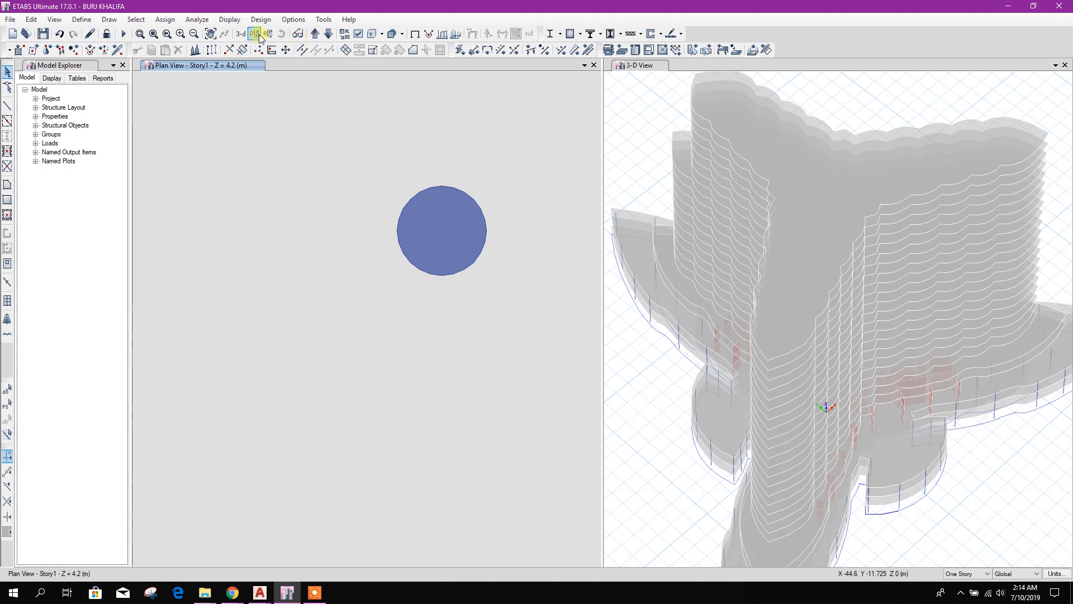
{"action": "left_click", "coordinate": [602, 294]}
{"action": "left_click_drag", "start_coordinate": [605, 310], "coordinate": [605, 369]}
{"action": "left_click", "coordinate": [476, 312]}
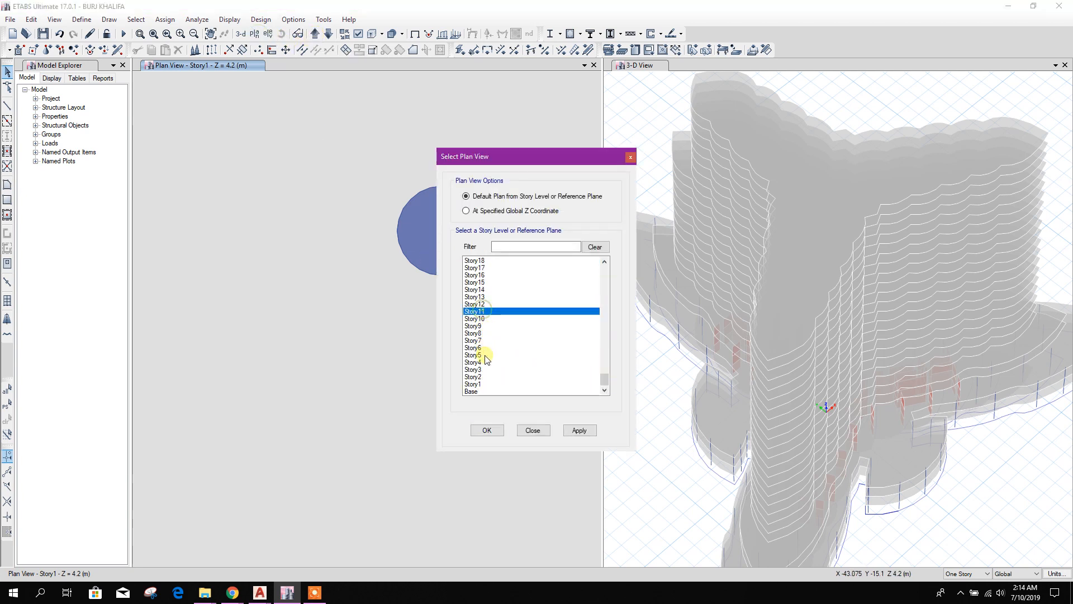
{"action": "left_click", "coordinate": [480, 348]}
{"action": "left_click", "coordinate": [579, 431]}
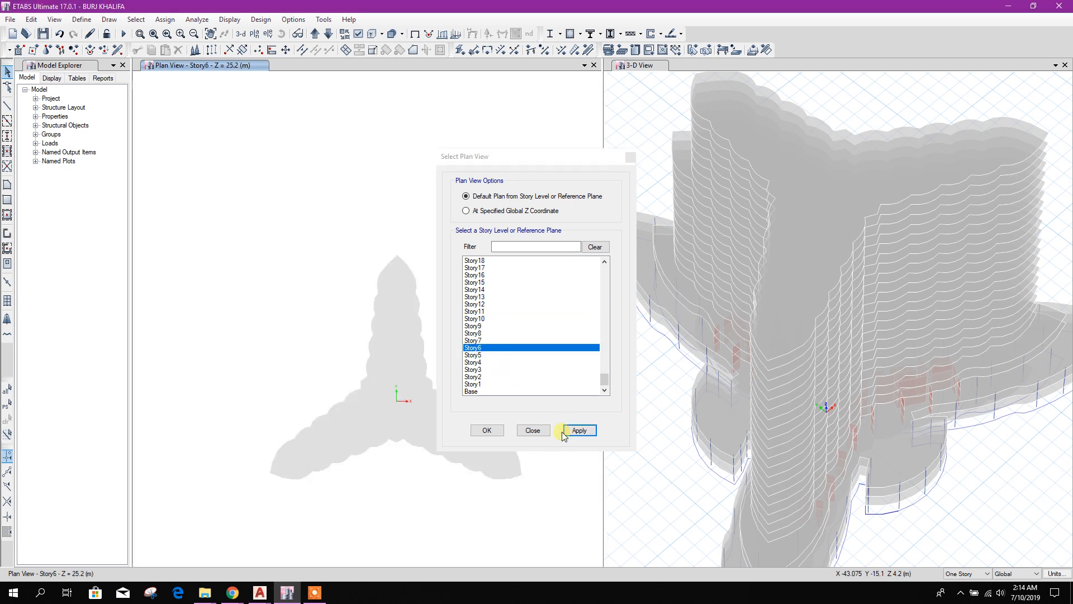
{"action": "left_click", "coordinate": [534, 431]}
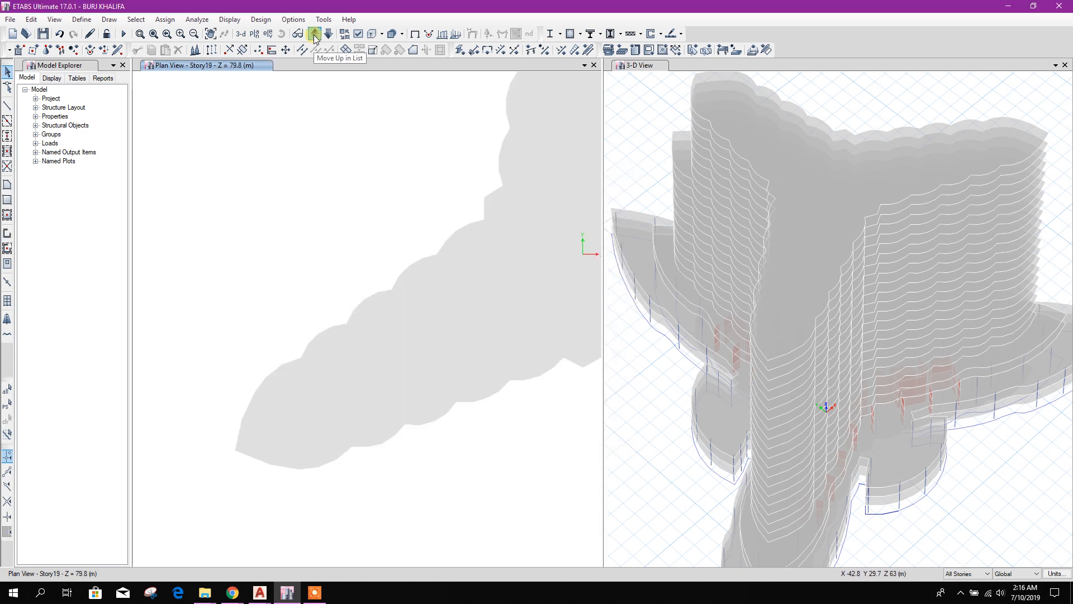
{"action": "left_click", "coordinate": [314, 34]}
{"action": "left_click", "coordinate": [314, 35]}
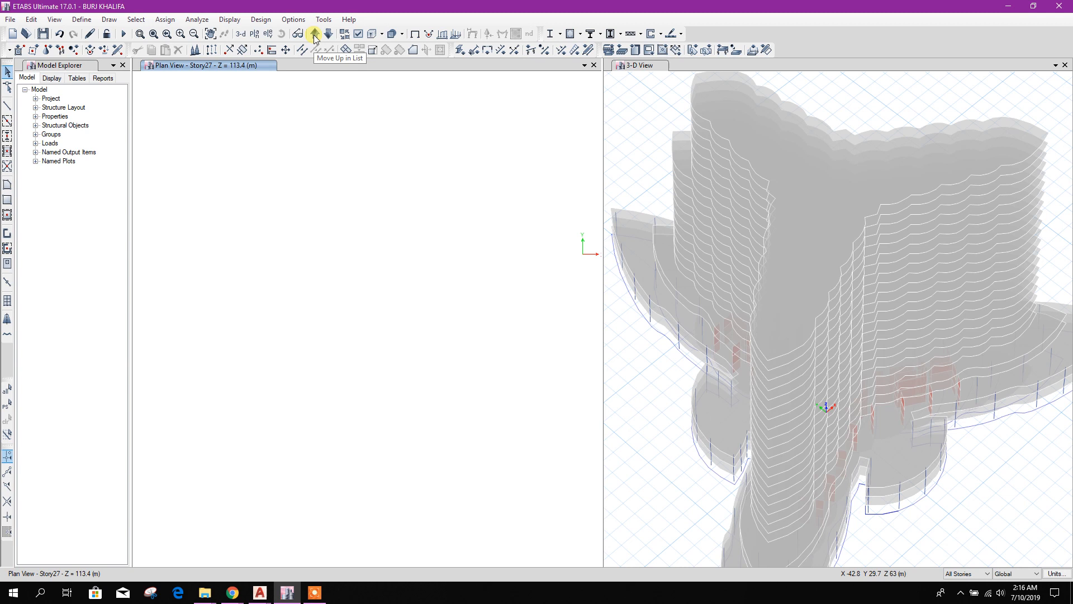
Step through the plans from Story27 down to Story23 and back up to Story25 to examine the slab outlines
{"action": "left_click", "coordinate": [329, 35]}
{"action": "left_click", "coordinate": [328, 35]}
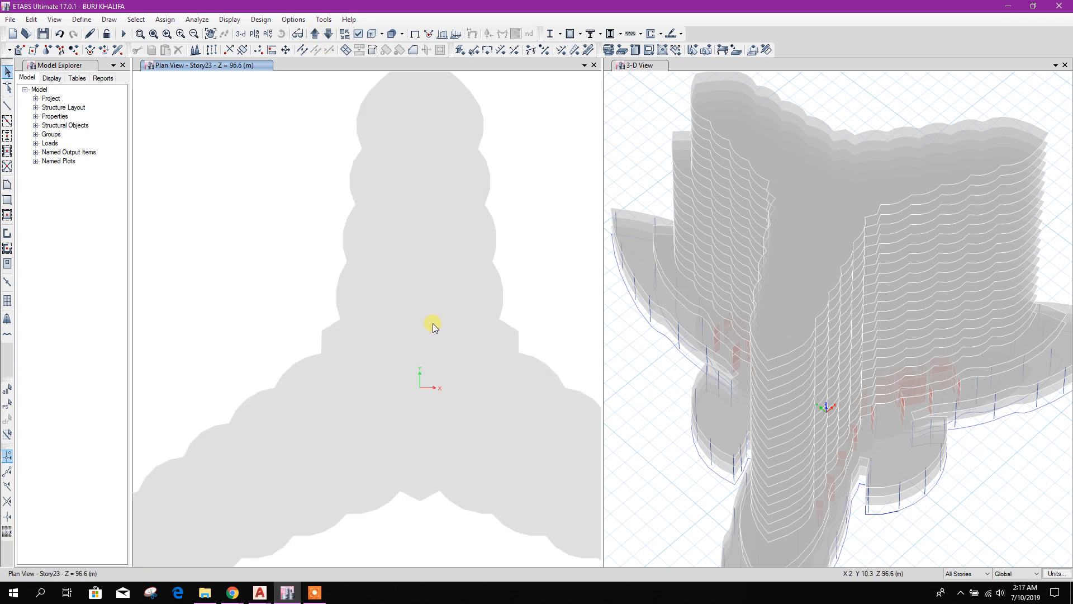
{"action": "scroll", "coordinate": [421, 336], "scroll_direction": "down", "scroll_amount": 3}
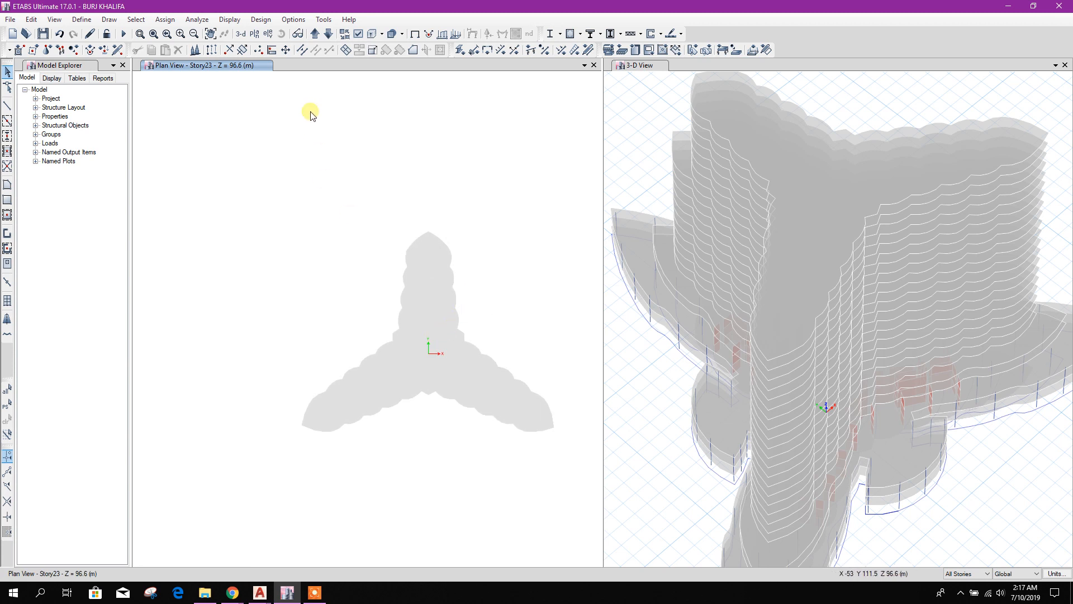
{"action": "left_click", "coordinate": [316, 35]}
{"action": "left_click", "coordinate": [316, 34]}
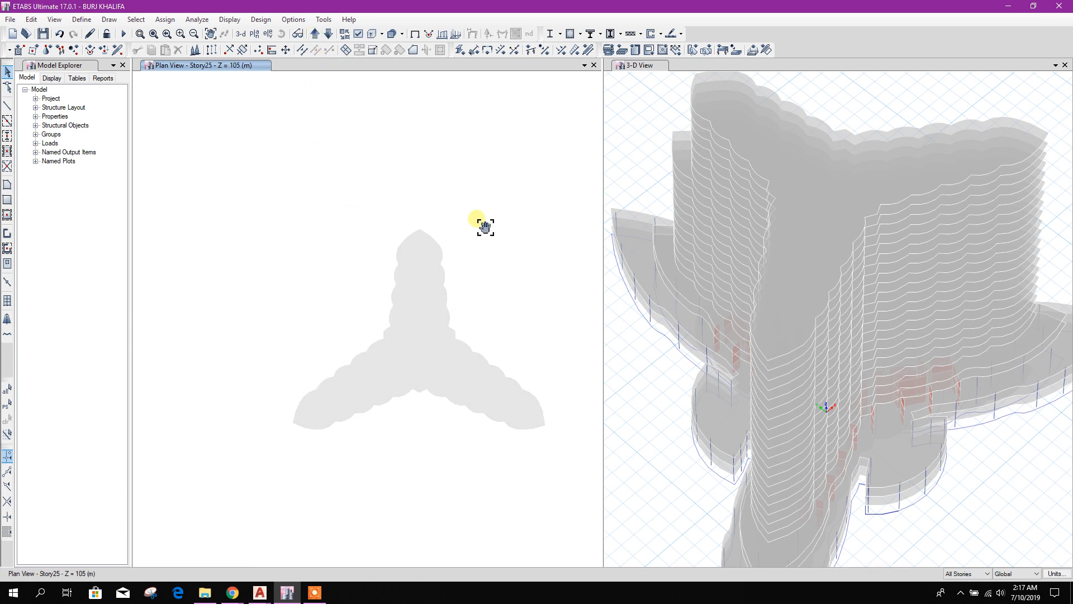
Open the Base plan view and switch the drawing mode from All Stories to One Story
{"action": "left_click", "coordinate": [254, 34]}
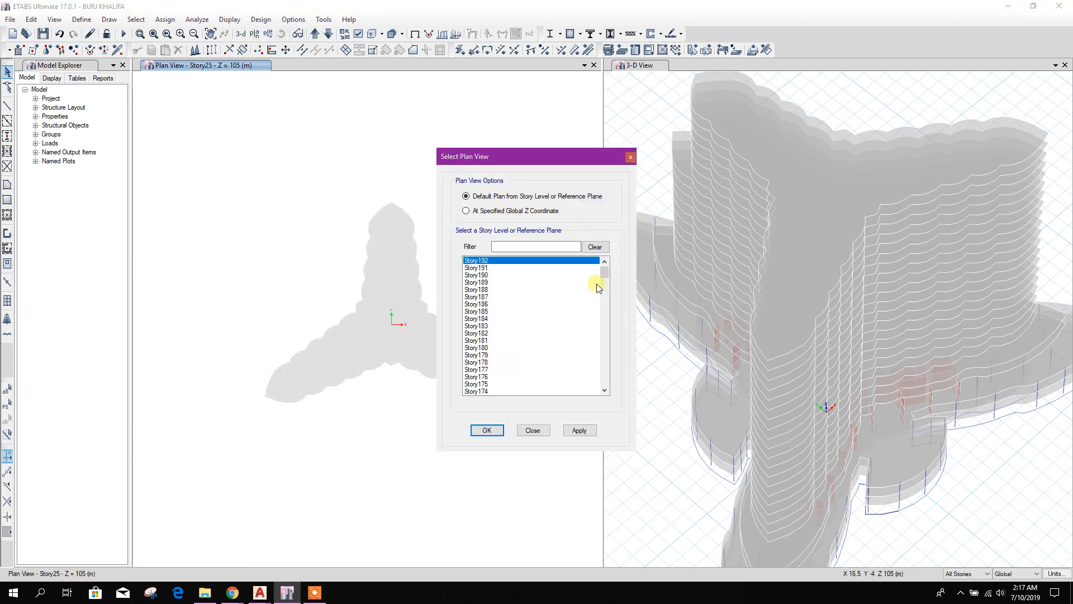
{"action": "left_click_drag", "start_coordinate": [604, 273], "coordinate": [603, 378]}
{"action": "left_click", "coordinate": [504, 393]}
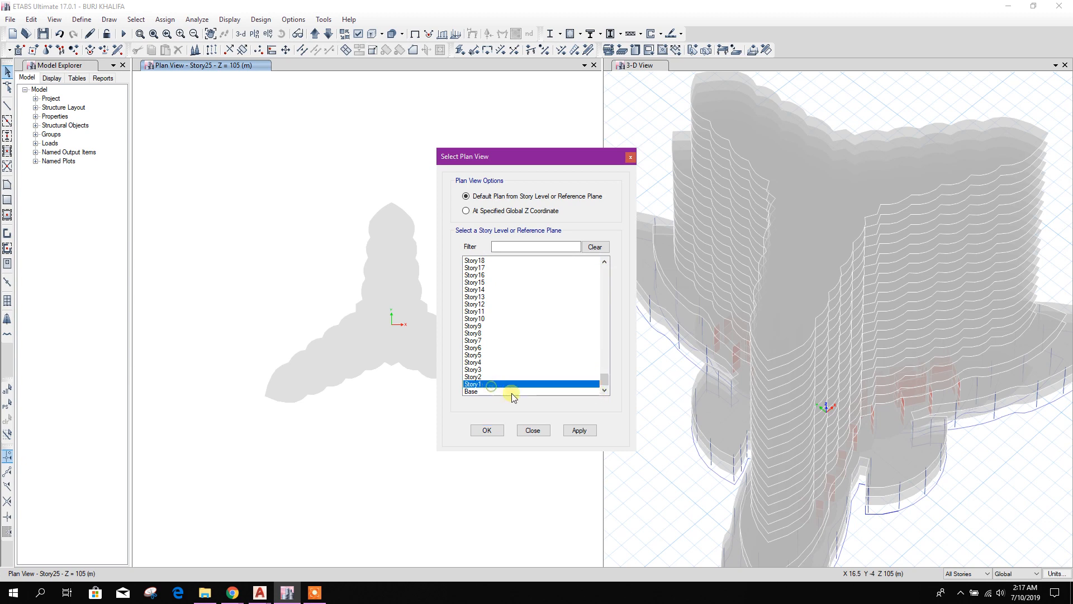
{"action": "left_click", "coordinate": [577, 430]}
{"action": "left_click", "coordinate": [532, 428]}
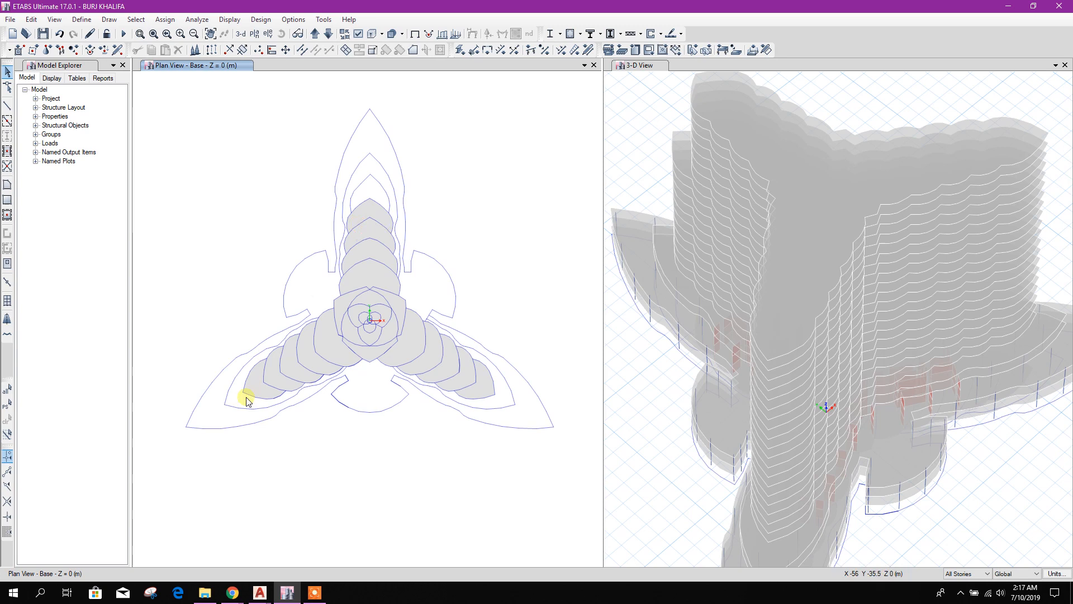
{"action": "scroll", "coordinate": [300, 360], "scroll_direction": "up", "scroll_amount": 3}
{"action": "scroll", "coordinate": [291, 367], "scroll_direction": "down", "scroll_amount": 2}
{"action": "scroll", "coordinate": [290, 368], "scroll_direction": "up", "scroll_amount": 2}
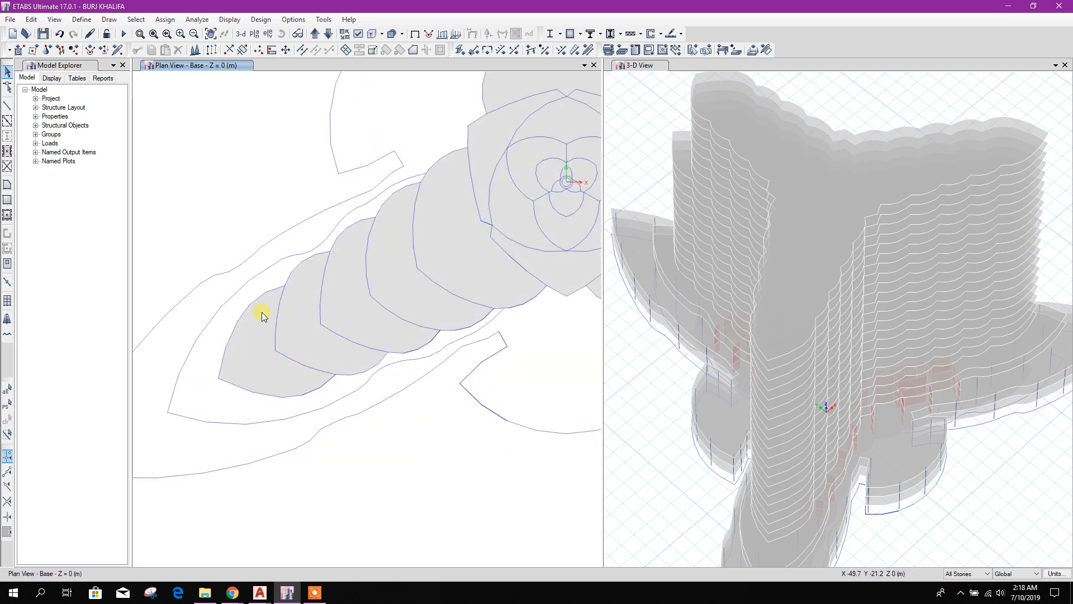
{"action": "left_click", "coordinate": [261, 339]}
{"action": "left_click", "coordinate": [261, 340]}
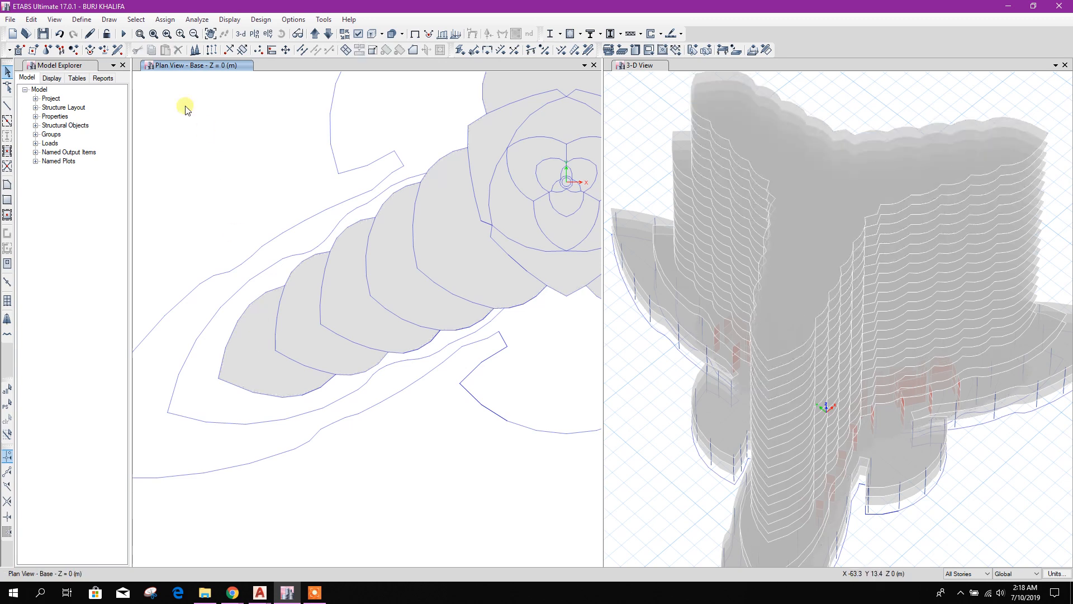
{"action": "left_click", "coordinate": [959, 573]}
{"action": "left_click", "coordinate": [956, 591]}
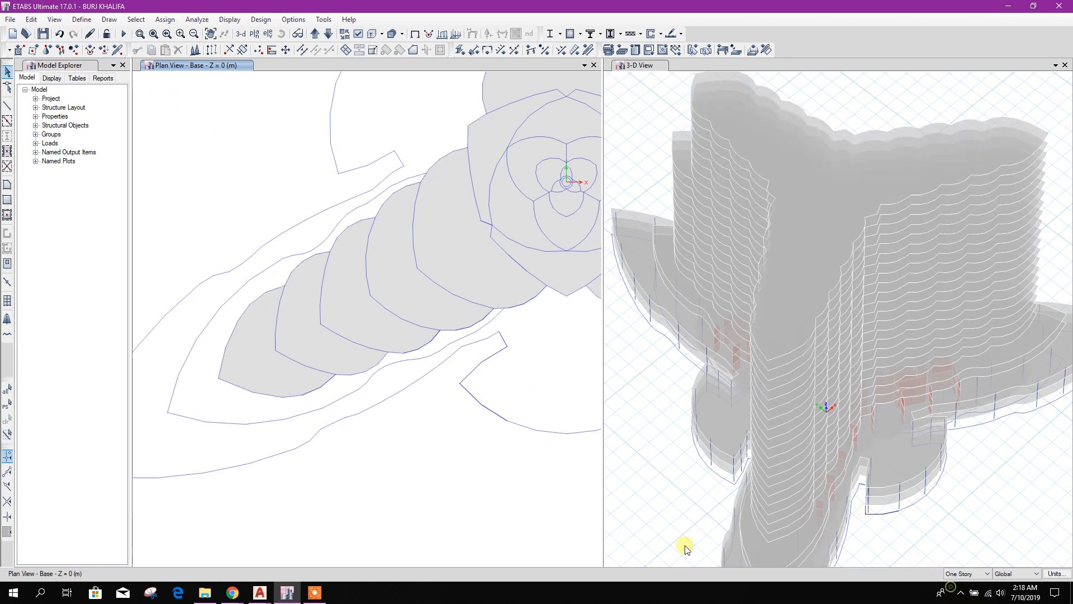
Draw straight SteelCol frame lines on the base plan along the curved boundary between the lower-left wing's two outermost slab lobes
{"action": "left_click", "coordinate": [7, 106]}
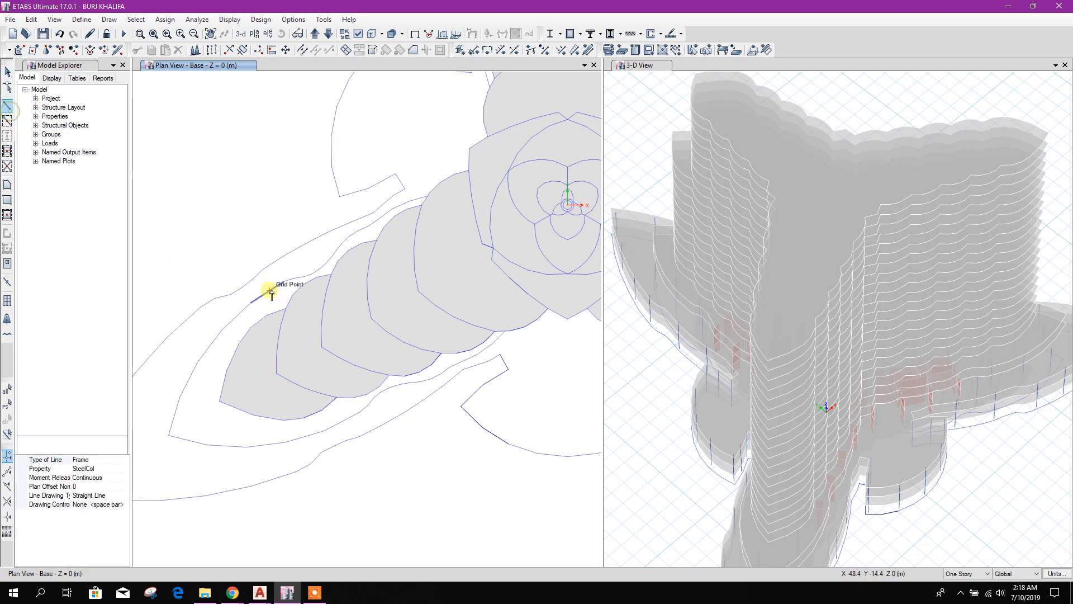
{"action": "left_click", "coordinate": [286, 309]}
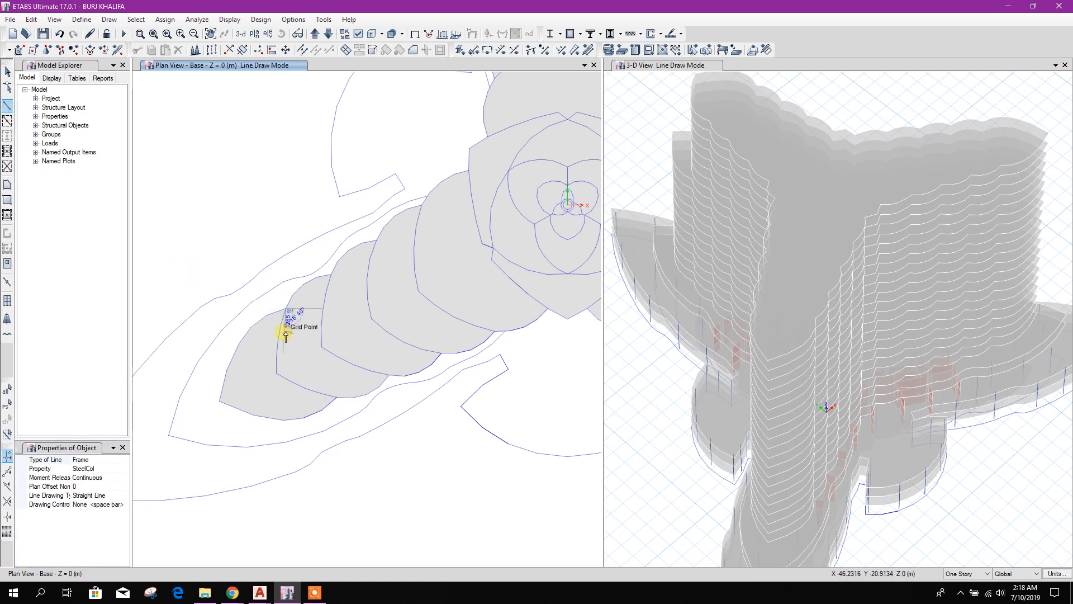
{"action": "left_click", "coordinate": [278, 376]}
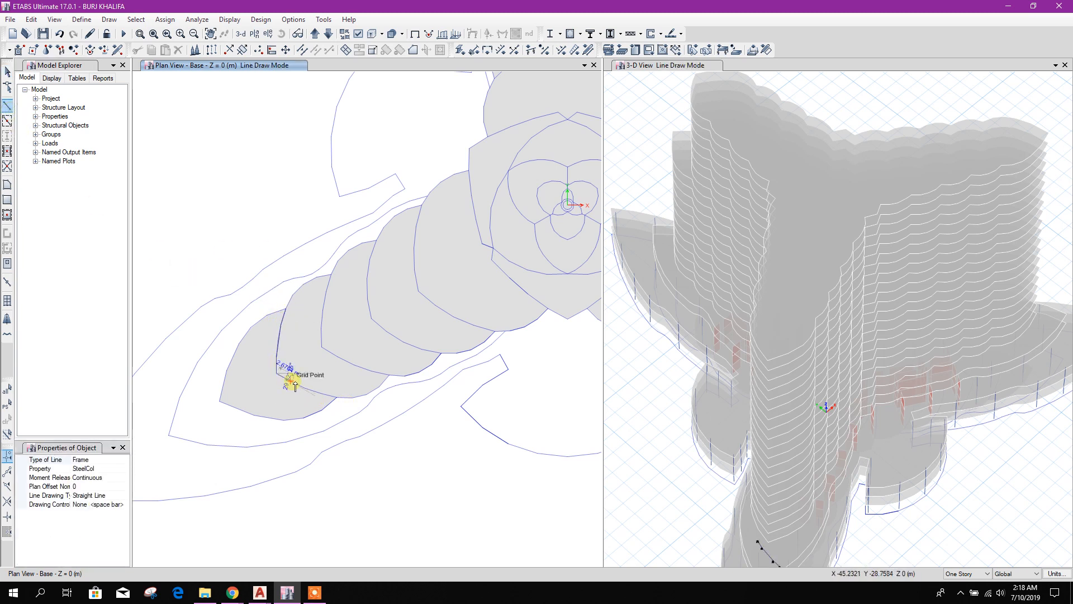
{"action": "left_click", "coordinate": [336, 399]}
{"action": "key", "text": "Escape"}
{"action": "scroll", "coordinate": [259, 350], "scroll_direction": "up", "scroll_amount": 3}
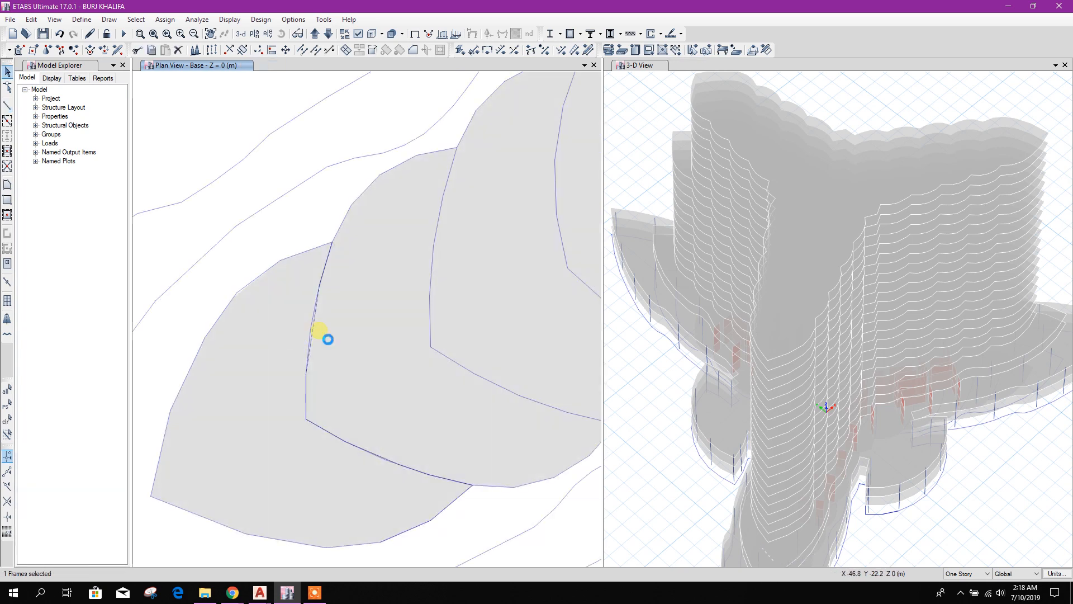
{"action": "left_click", "coordinate": [319, 285]}
{"action": "left_click", "coordinate": [311, 328]}
{"action": "left_click", "coordinate": [306, 374]}
{"action": "key", "text": "Escape"}
{"action": "left_click", "coordinate": [7, 106]}
{"action": "left_click", "coordinate": [345, 441]}
{"action": "left_click", "coordinate": [428, 474]}
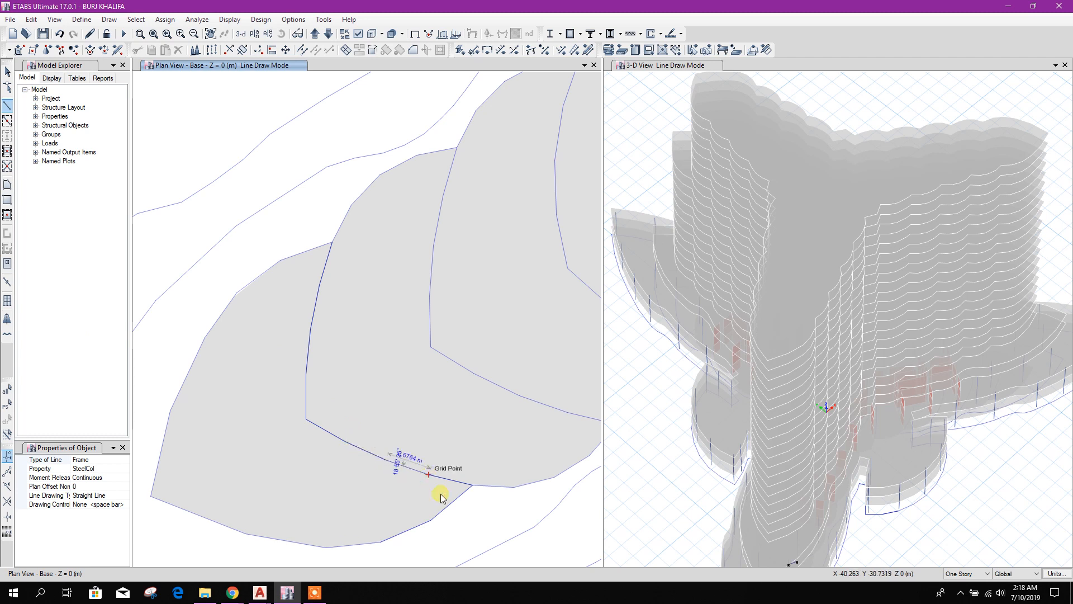
{"action": "key", "text": "Escape"}
Cookie cut the base slab at the selected boundary frames, extending the frames to the shell edges
{"action": "left_click", "coordinate": [428, 483]}
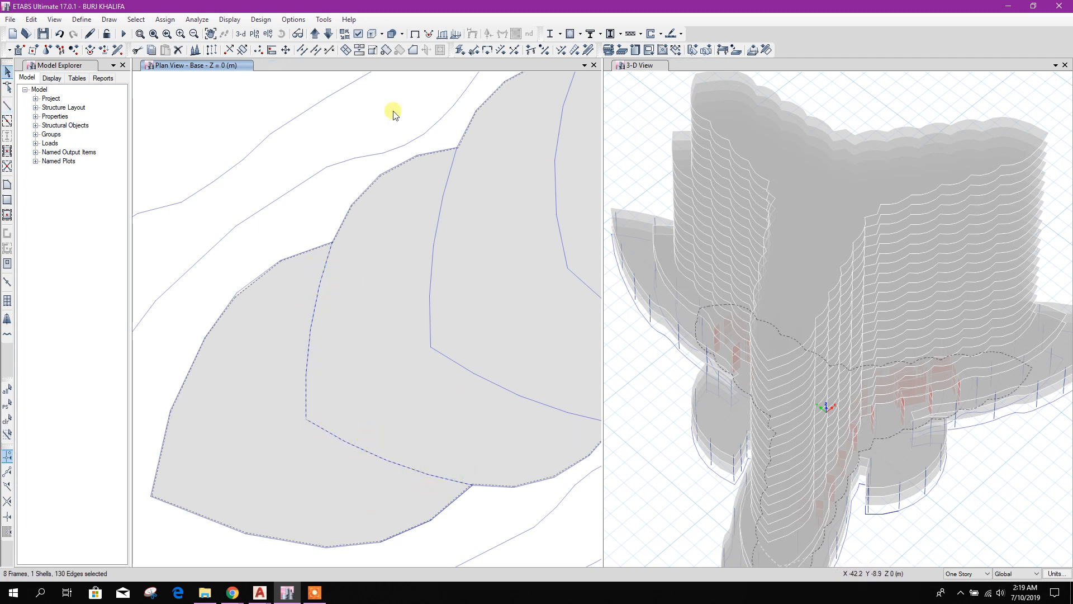
{"action": "left_click", "coordinate": [346, 50]}
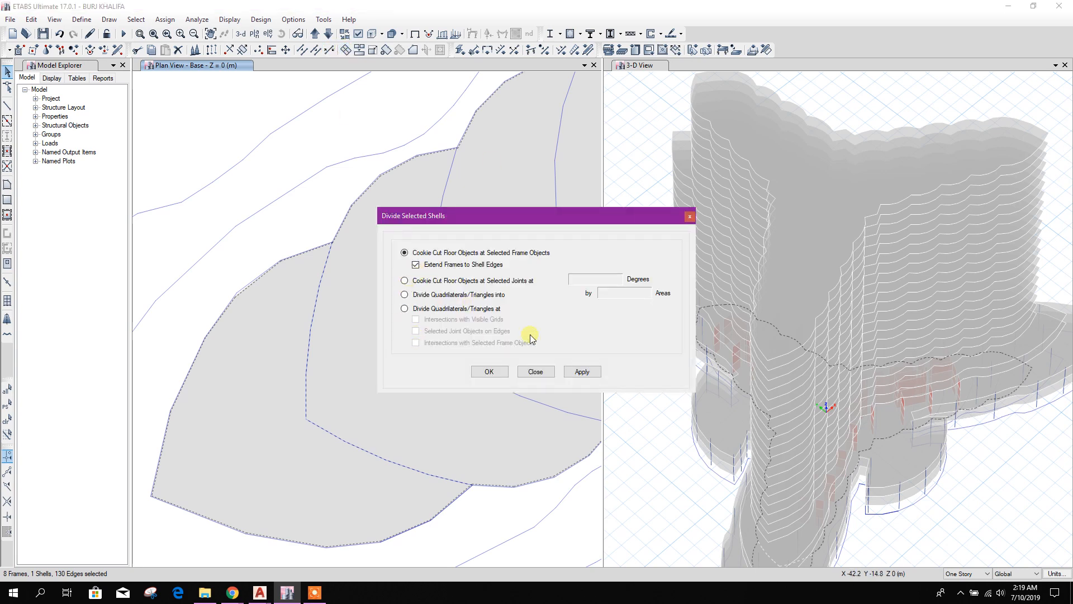
{"action": "left_click", "coordinate": [582, 372]}
{"action": "left_click", "coordinate": [535, 372]}
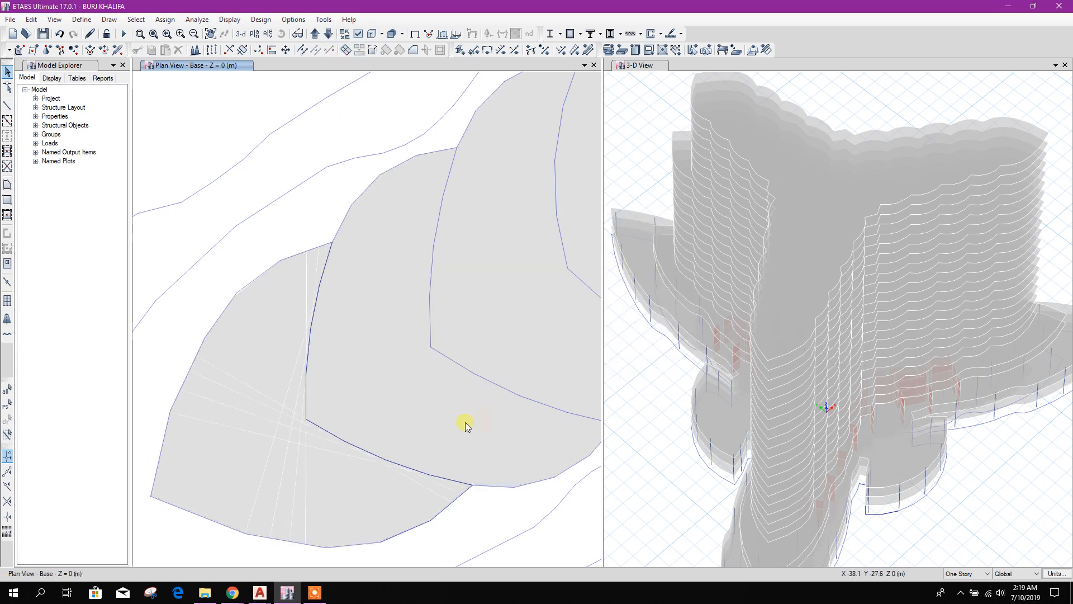
Delete the cut shell pieces of the lower-left wing's outermost lobe together with the boundary frames
{"action": "scroll", "coordinate": [405, 324], "scroll_direction": "down", "scroll_amount": 3}
{"action": "left_click_drag", "start_coordinate": [290, 253], "coordinate": [444, 457]}
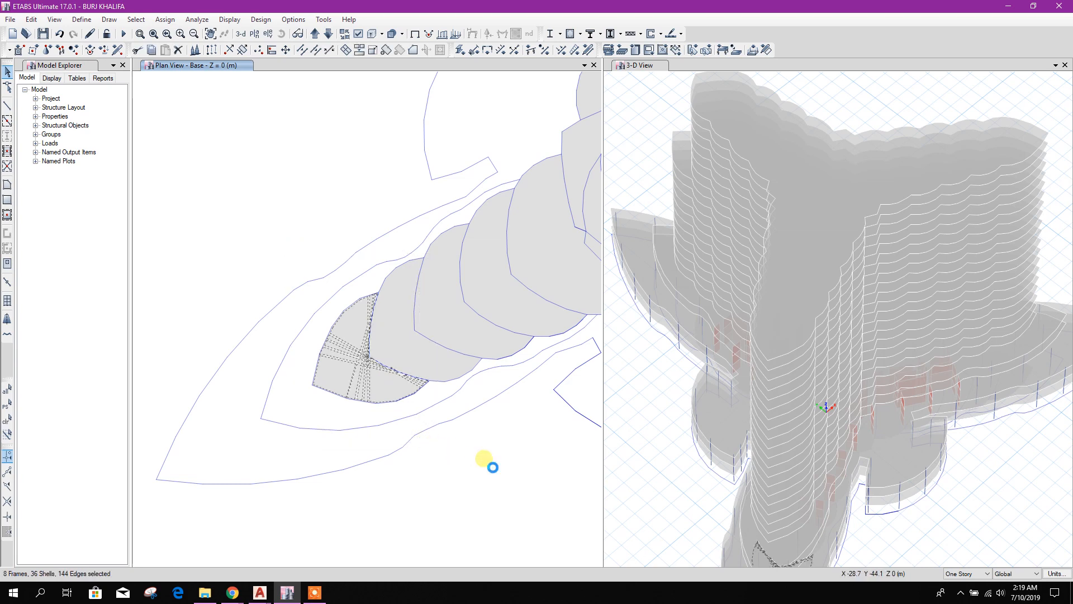
{"action": "key", "text": "Delete"}
{"action": "scroll", "coordinate": [353, 364], "scroll_direction": "down", "scroll_amount": 3}
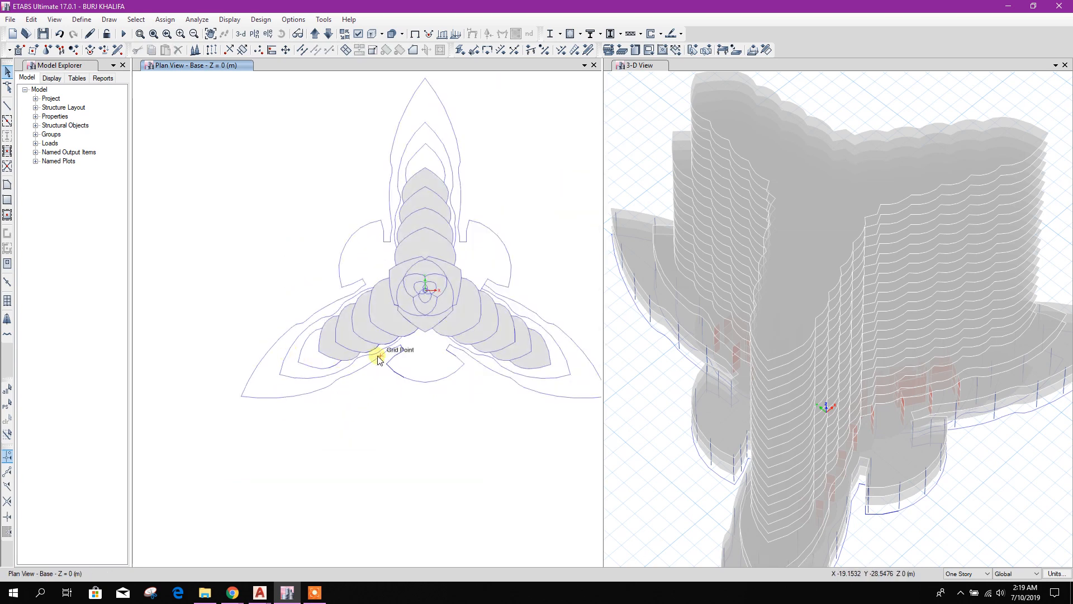
Select the trimmed base slab and open the Replicate settings for copying it by story
{"action": "left_click", "coordinate": [427, 220]}
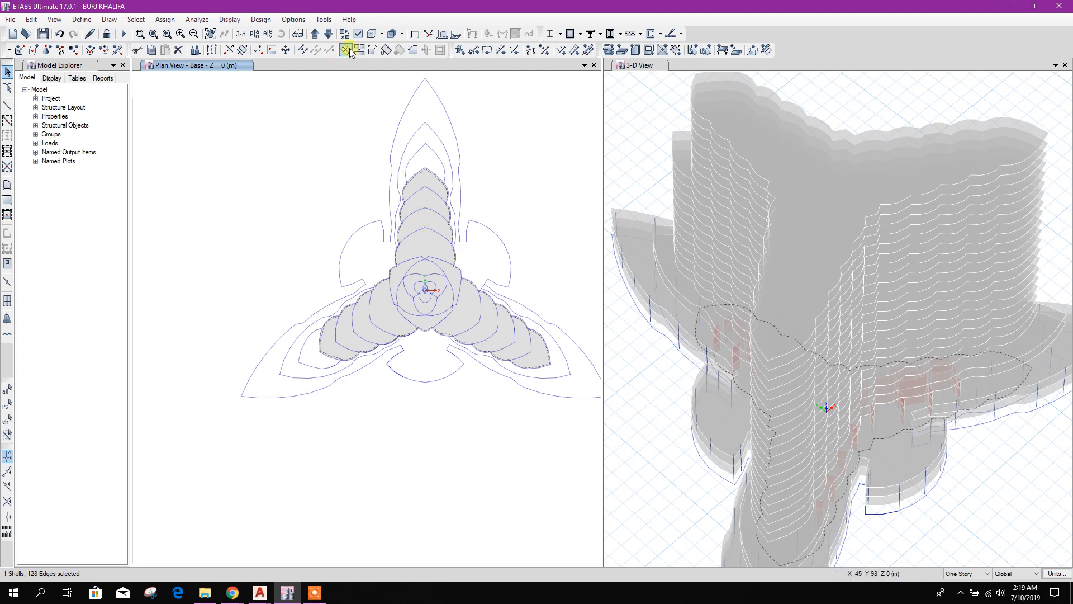
{"action": "left_click", "coordinate": [213, 51]}
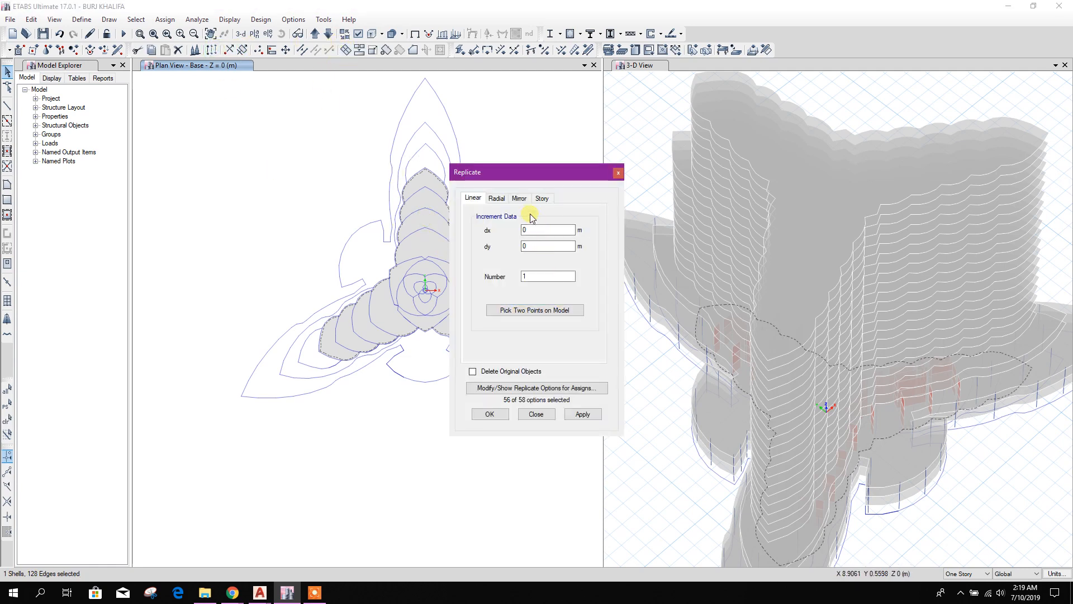
{"action": "left_click", "coordinate": [540, 200]}
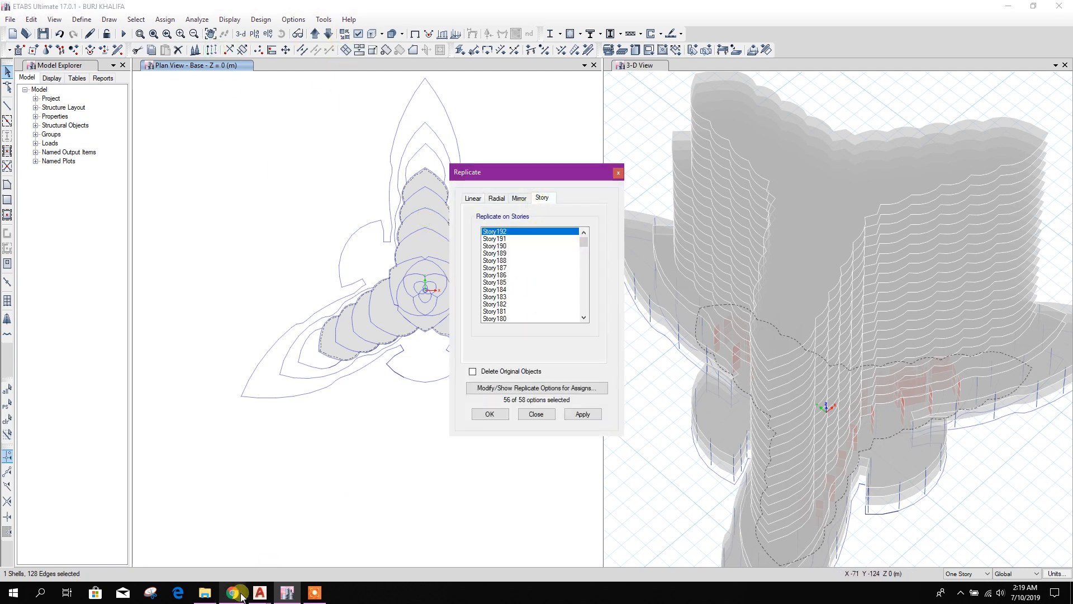
Switch to AutoCAD to check the lower-left wing's level labels, then return to ETABS and find Story26 and above in the replication list
{"action": "left_click", "coordinate": [260, 592]}
{"action": "left_click", "coordinate": [201, 538]}
{"action": "scroll", "coordinate": [414, 351], "scroll_direction": "down", "scroll_amount": 5}
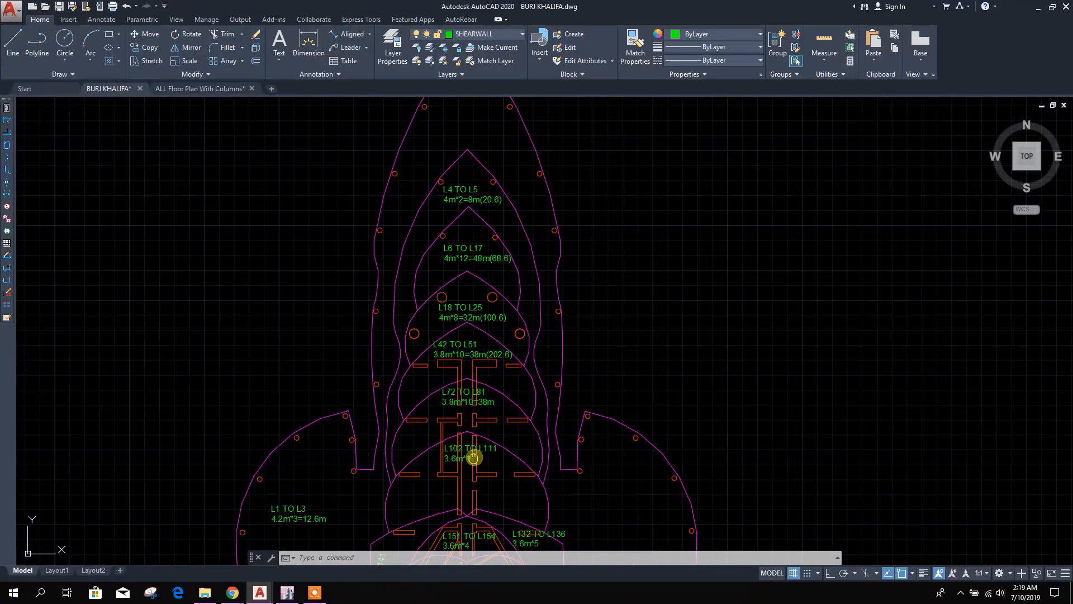
{"action": "scroll", "coordinate": [313, 456], "scroll_direction": "up", "scroll_amount": 2}
{"action": "scroll", "coordinate": [313, 457], "scroll_direction": "up", "scroll_amount": 3}
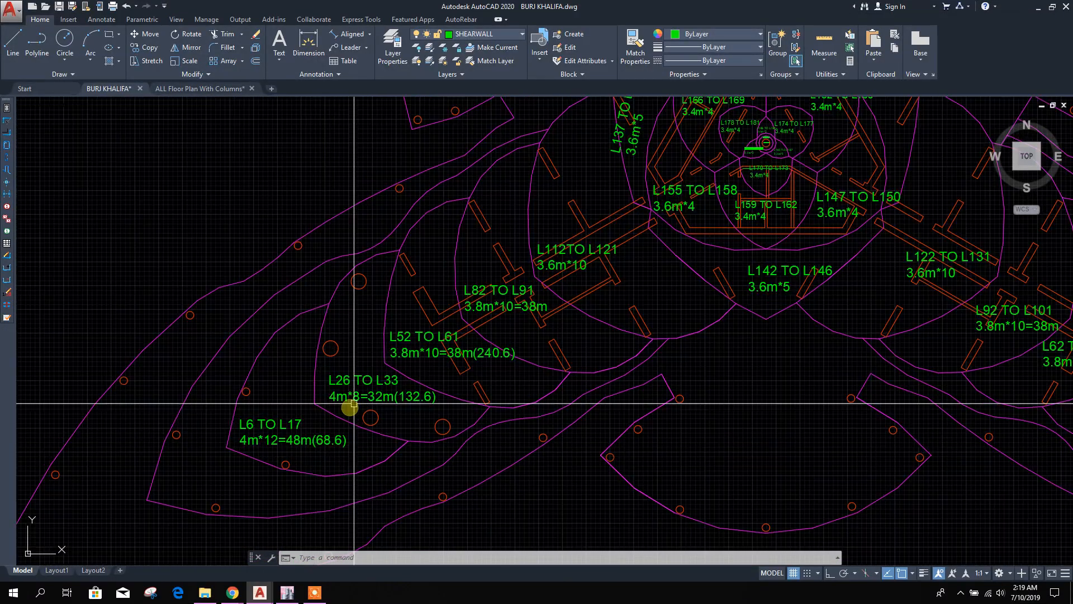
{"action": "left_click", "coordinate": [287, 592]}
{"action": "left_click_drag", "start_coordinate": [583, 249], "coordinate": [580, 301]}
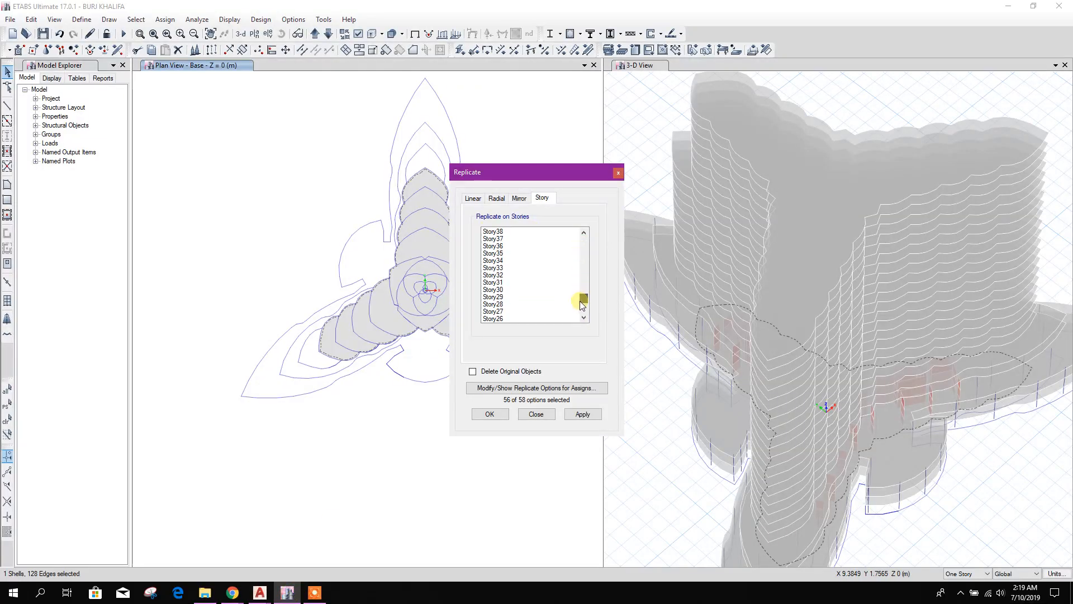
Replicate the selected floor slab on Story26 through Story33
{"action": "left_click", "coordinate": [502, 283]}
{"action": "left_click_drag", "start_coordinate": [502, 285], "coordinate": [502, 236]}
{"action": "left_click", "coordinate": [579, 416]}
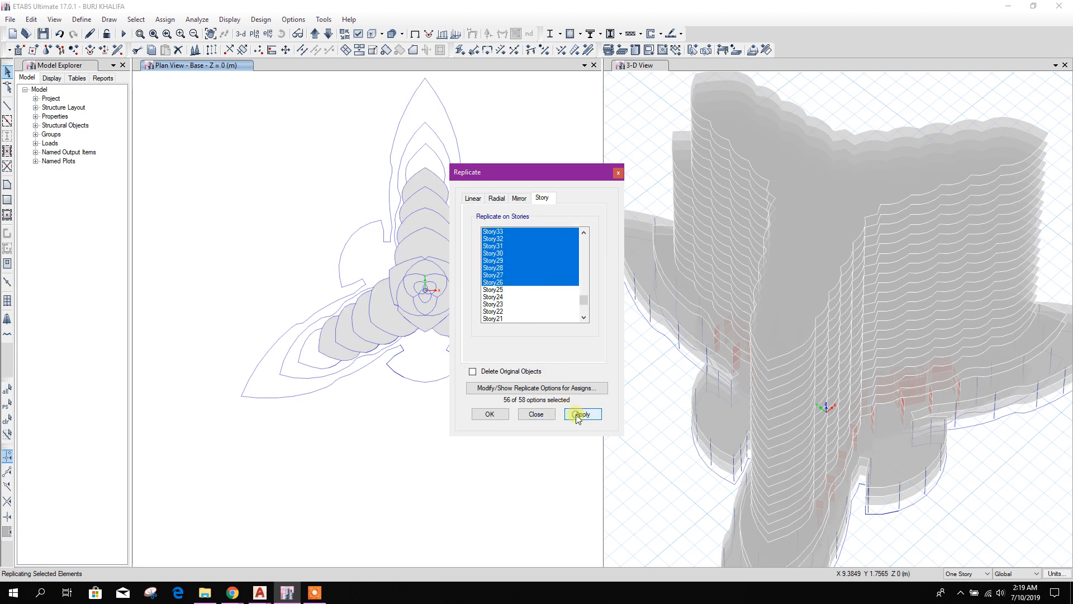
{"action": "left_click", "coordinate": [534, 414]}
Draw straight SteelCol frame lines along the arc separating the outermost slab segment of the lower-right wing, following its grid points
{"action": "middle_click_drag", "start_coordinate": [547, 304], "coordinate": [493, 320]}
{"action": "scroll", "coordinate": [481, 394], "scroll_direction": "up", "scroll_amount": 4}
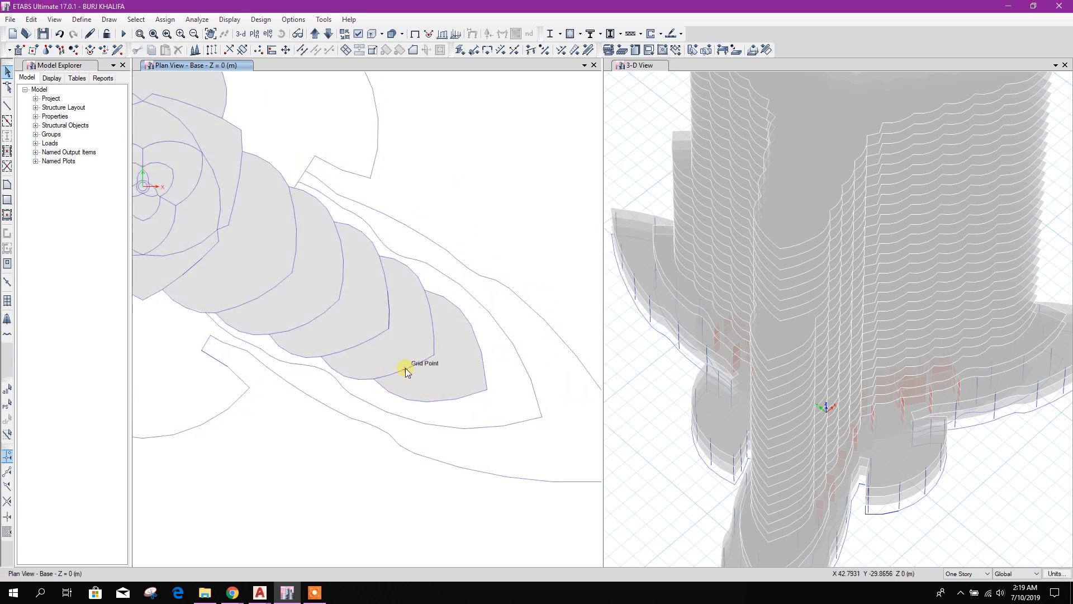
{"action": "left_click", "coordinate": [8, 120]}
{"action": "scroll", "coordinate": [309, 309], "scroll_direction": "up", "scroll_amount": 3}
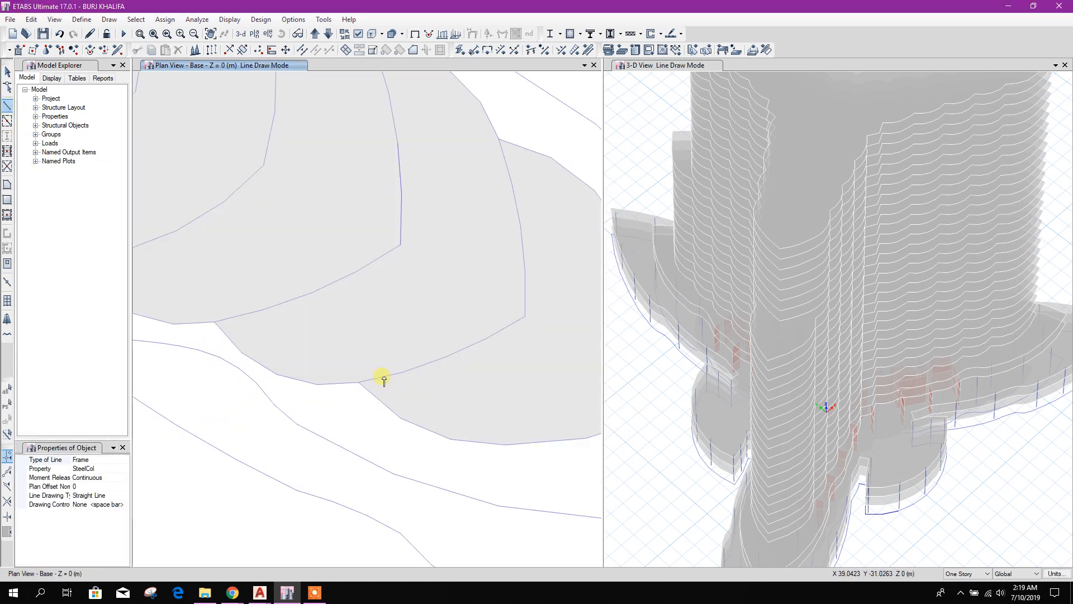
{"action": "left_click", "coordinate": [361, 382]}
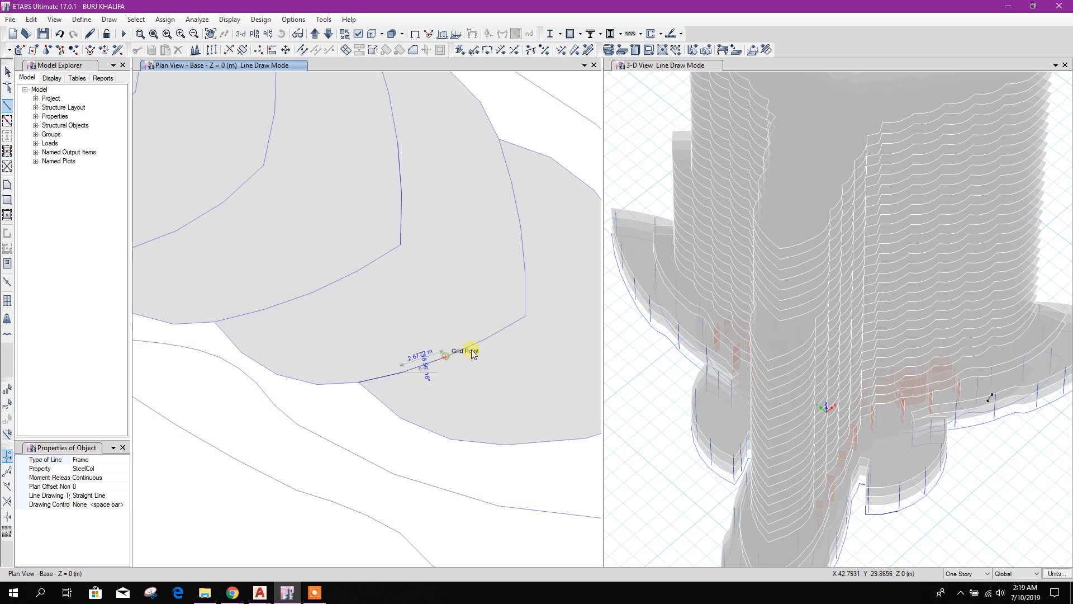
{"action": "left_click", "coordinate": [525, 316]}
{"action": "left_click", "coordinate": [520, 226]}
{"action": "left_click", "coordinate": [500, 139]}
{"action": "key", "text": "Escape"}
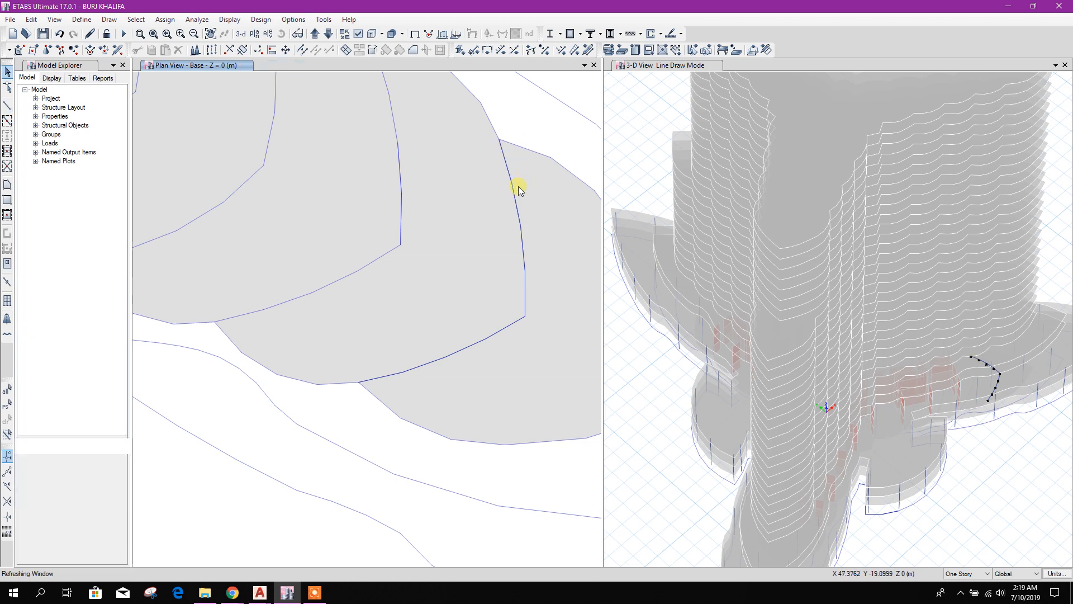
Cookie cut the base floor slab at the newly drawn frame lines, extending the frames to the shell edges
{"action": "scroll", "coordinate": [459, 207], "scroll_direction": "down", "scroll_amount": 2}
{"action": "left_click_drag", "start_coordinate": [419, 172], "coordinate": [507, 306]}
{"action": "left_click", "coordinate": [509, 297]}
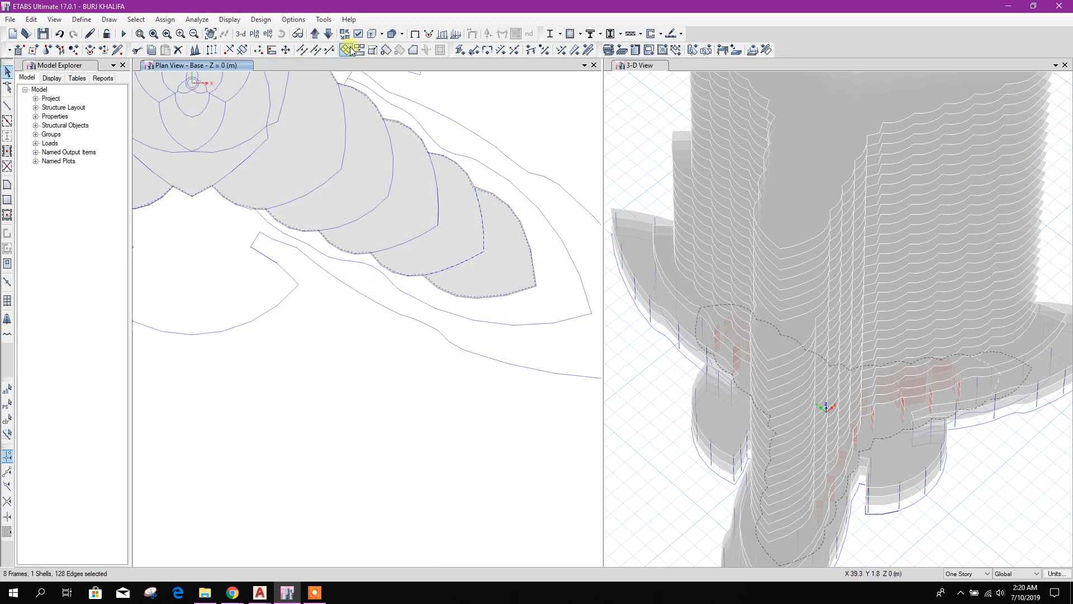
{"action": "left_click", "coordinate": [357, 50]}
{"action": "left_click", "coordinate": [575, 373]}
{"action": "left_click", "coordinate": [537, 374]}
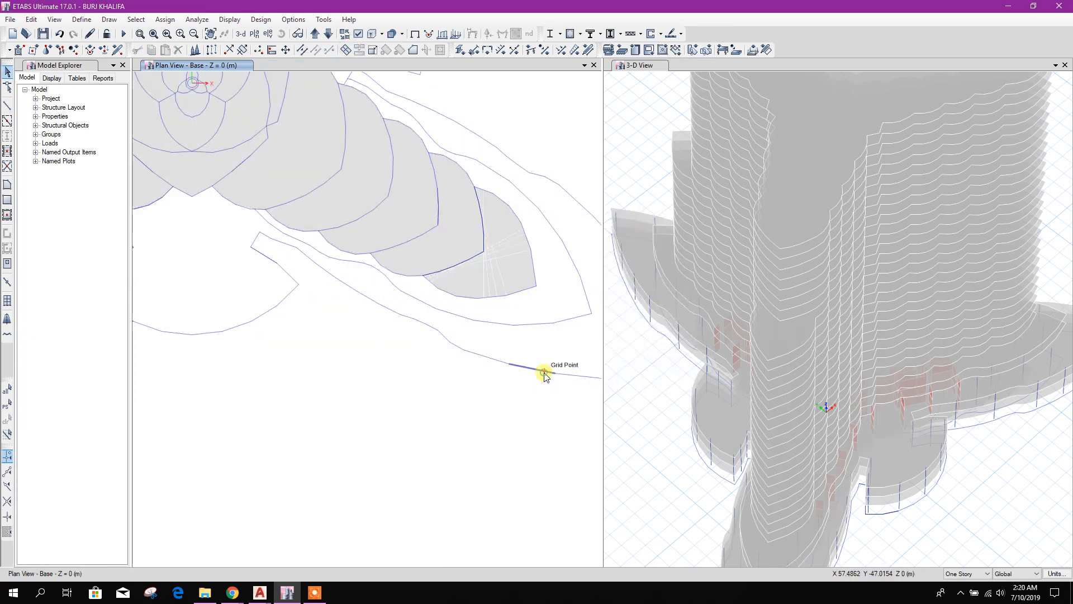
Delete the cut shell pieces and guide frames at the tip of the lower-right wing
{"action": "left_click_drag", "start_coordinate": [396, 154], "coordinate": [563, 341]}
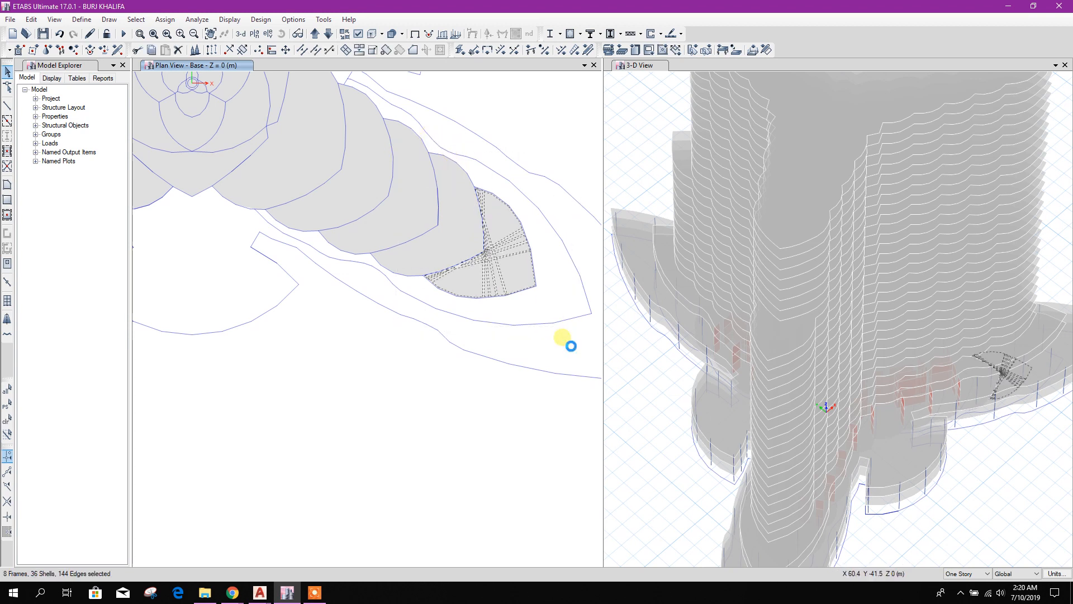
{"action": "left_click", "coordinate": [571, 346]}
{"action": "scroll", "coordinate": [492, 255], "scroll_direction": "down", "scroll_amount": 4}
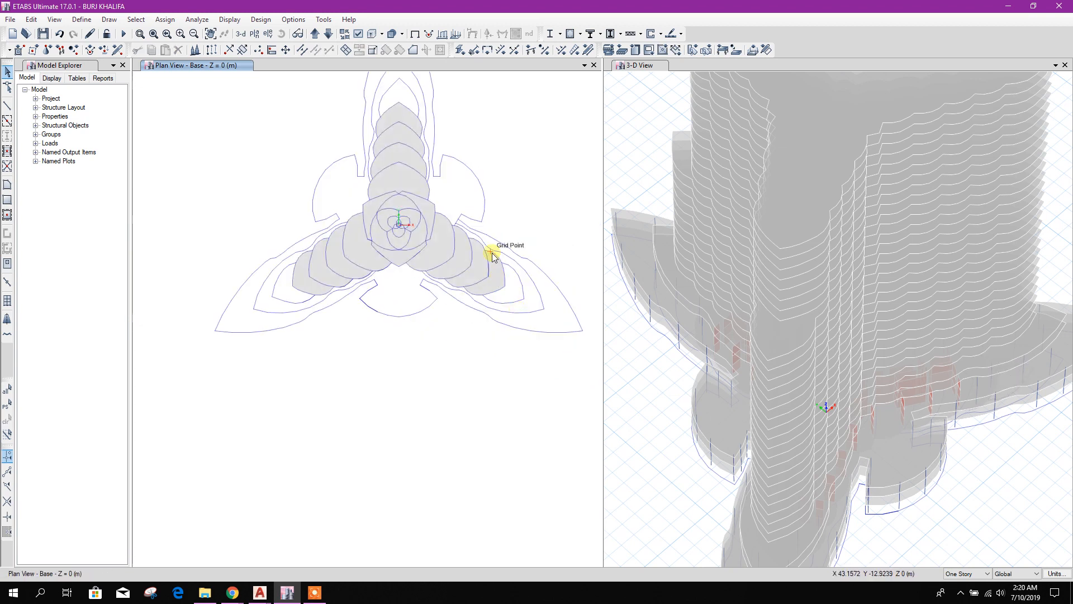
Select the trimmed base floor slab and open the Replicate settings
{"action": "middle_click_drag", "start_coordinate": [493, 253], "coordinate": [508, 298]}
{"action": "left_click", "coordinate": [418, 205]}
{"action": "left_click", "coordinate": [219, 50]}
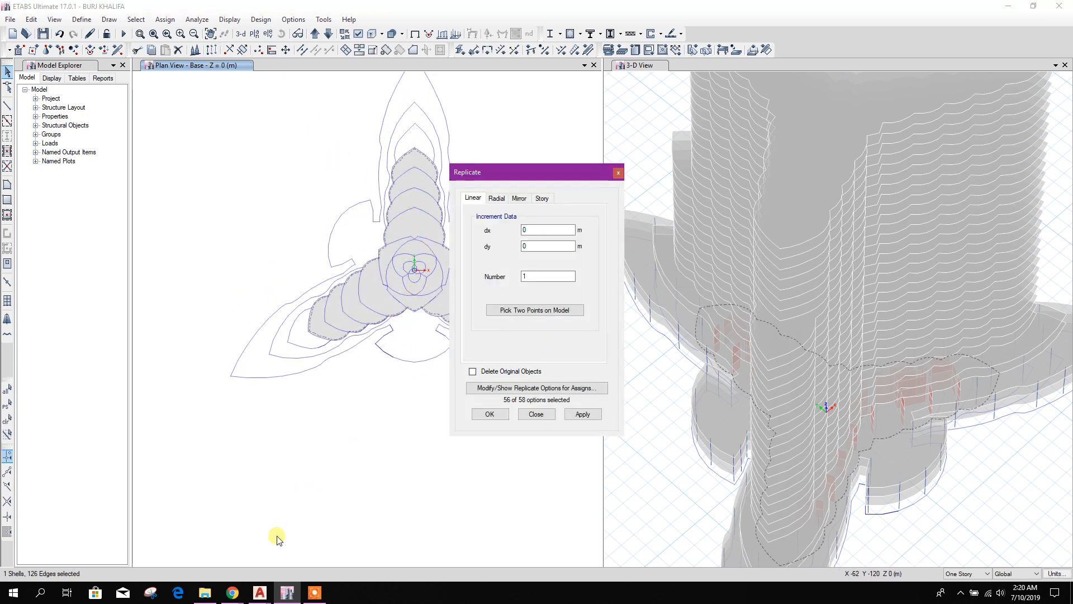
Check the level range labelled for the lower-right wing setback in the AutoCAD plan, and return to ETABS
{"action": "mouse_move", "coordinate": [258, 594]}
{"action": "left_click", "coordinate": [210, 556]}
{"action": "scroll", "coordinate": [292, 426], "scroll_direction": "down", "scroll_amount": 3}
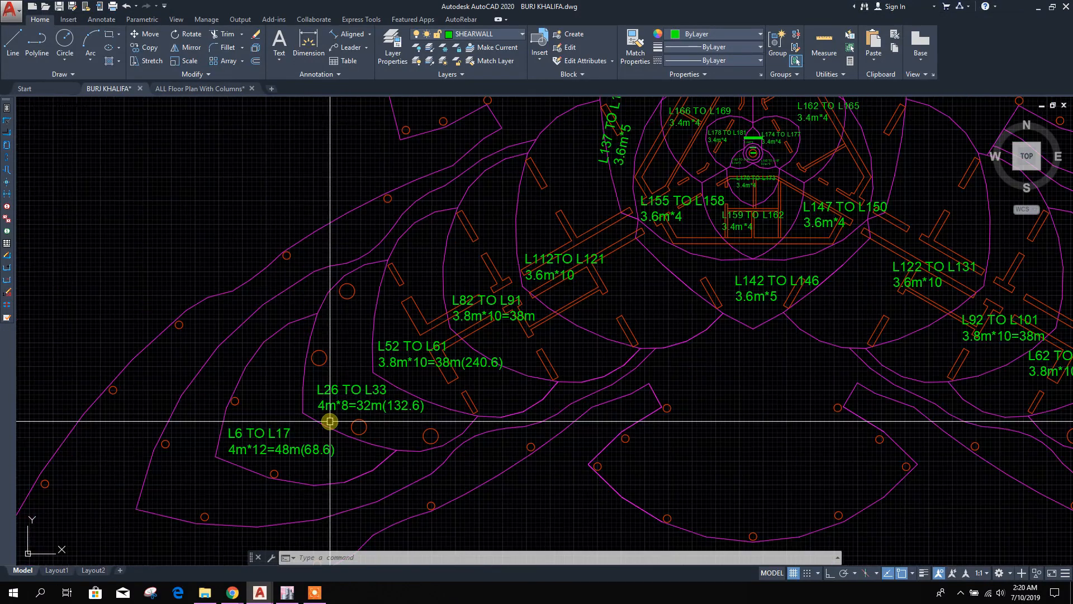
{"action": "middle_click_drag", "start_coordinate": [500, 447], "coordinate": [233, 451]}
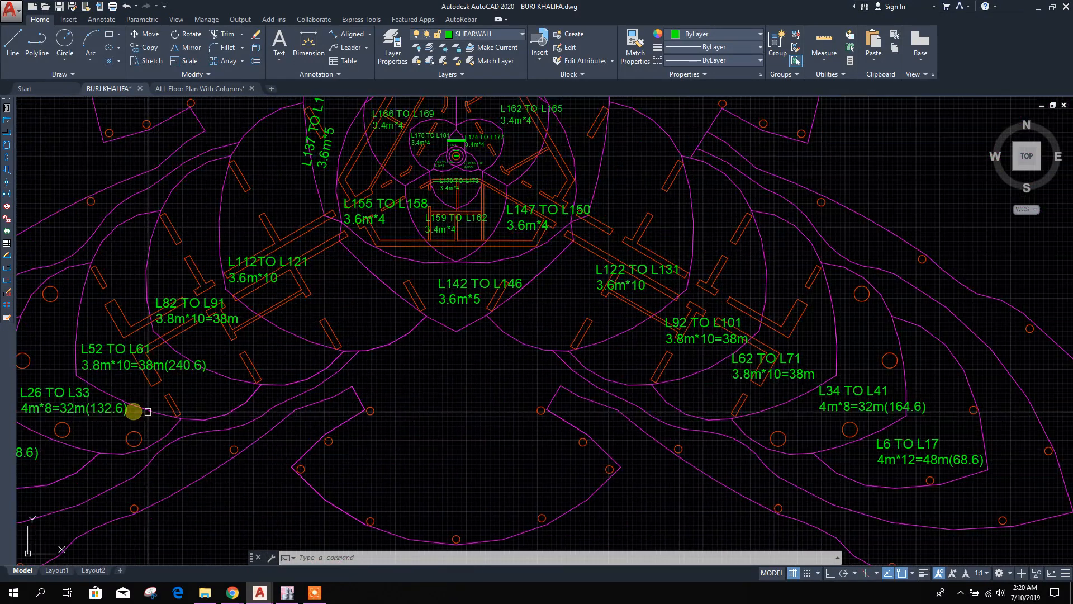
{"action": "middle_click_drag", "start_coordinate": [652, 450], "coordinate": [549, 444]}
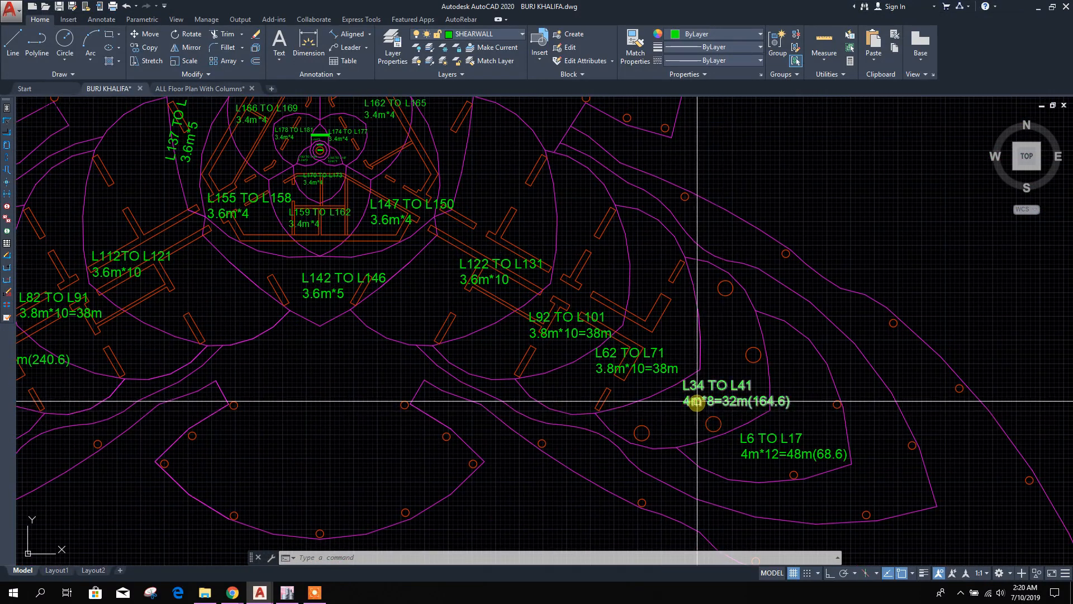
{"action": "left_click", "coordinate": [291, 596]}
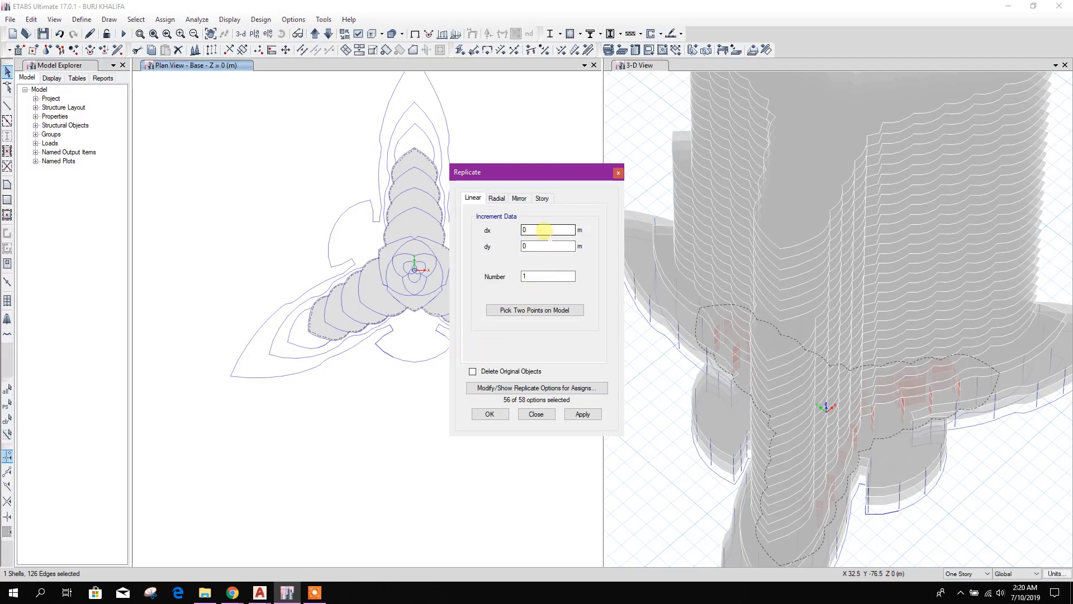
Replicate the trimmed floor slab on Story34 through Story41
{"action": "left_click", "coordinate": [542, 199]}
{"action": "left_click_drag", "start_coordinate": [584, 241], "coordinate": [583, 284]}
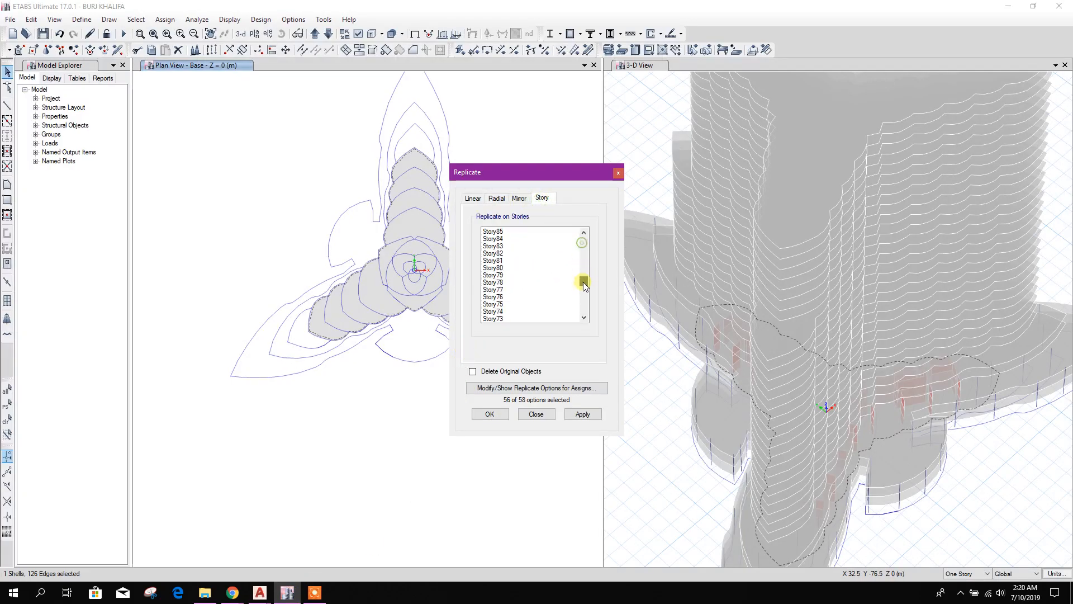
{"action": "scroll", "coordinate": [585, 294], "scroll_direction": "down", "scroll_amount": 3}
{"action": "left_click_drag", "start_coordinate": [502, 306], "coordinate": [502, 254]}
{"action": "left_click", "coordinate": [582, 417]}
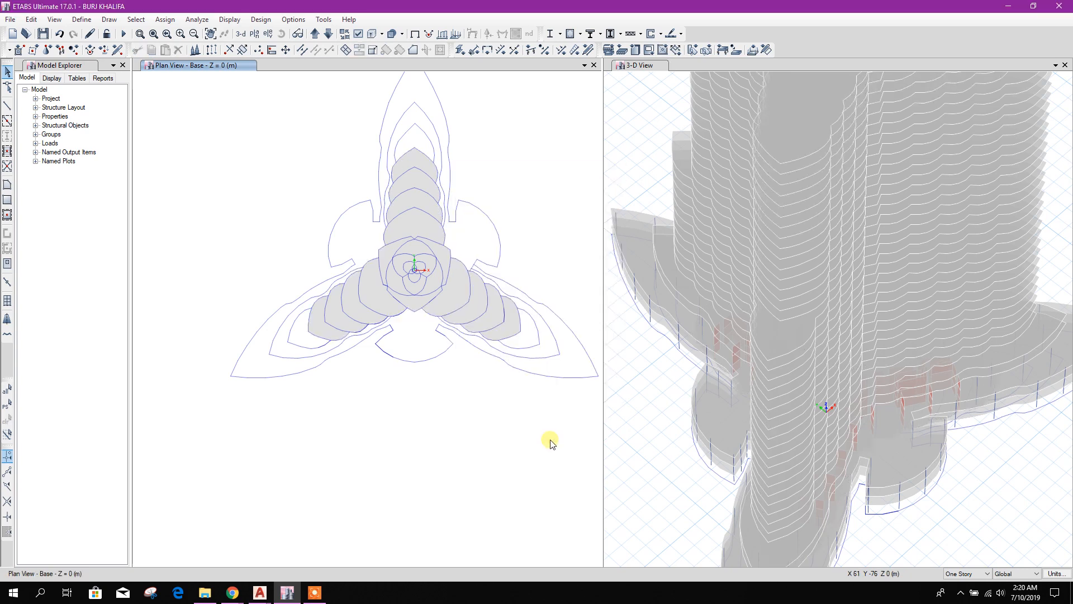
Examine the stacked tower floors in the 3-D view from several angles and distances
{"action": "scroll", "coordinate": [726, 399], "scroll_direction": "down", "scroll_amount": 4}
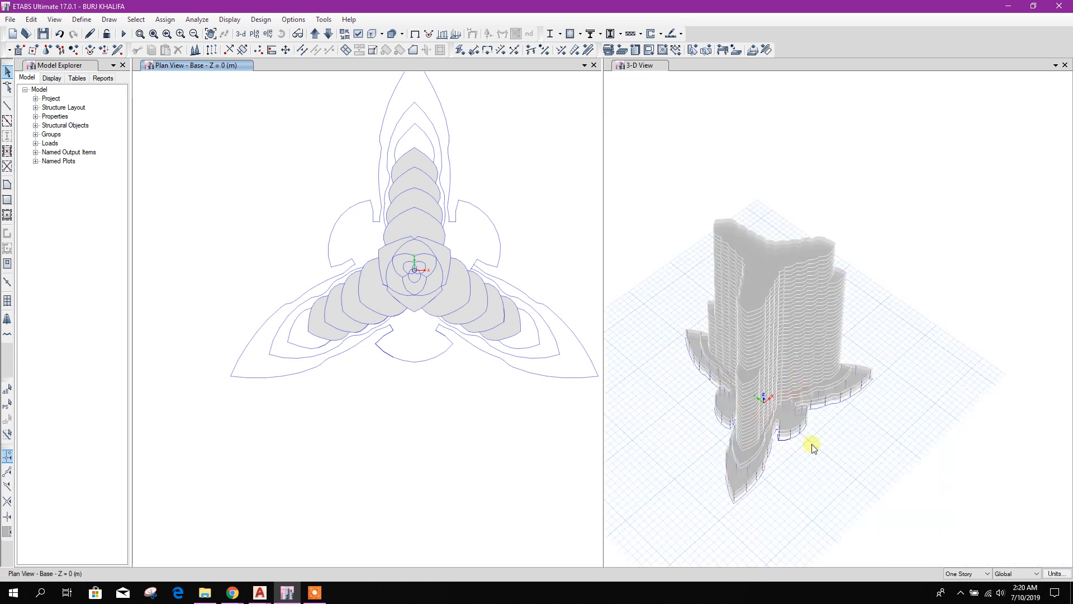
{"action": "middle_click_drag", "start_coordinate": [854, 469], "coordinate": [764, 438], "text": "shift"}
{"action": "middle_click_drag", "start_coordinate": [830, 428], "coordinate": [773, 352], "text": "shift"}
{"action": "middle_click_drag", "start_coordinate": [855, 433], "coordinate": [793, 412], "text": "shift"}
{"action": "middle_click_drag", "start_coordinate": [716, 424], "coordinate": [697, 397], "text": "shift"}
{"action": "scroll", "coordinate": [699, 398], "scroll_direction": "up", "scroll_amount": 3}
{"action": "scroll", "coordinate": [705, 366], "scroll_direction": "down", "scroll_amount": 3}
{"action": "middle_click_drag", "start_coordinate": [724, 371], "coordinate": [828, 475], "text": "shift"}
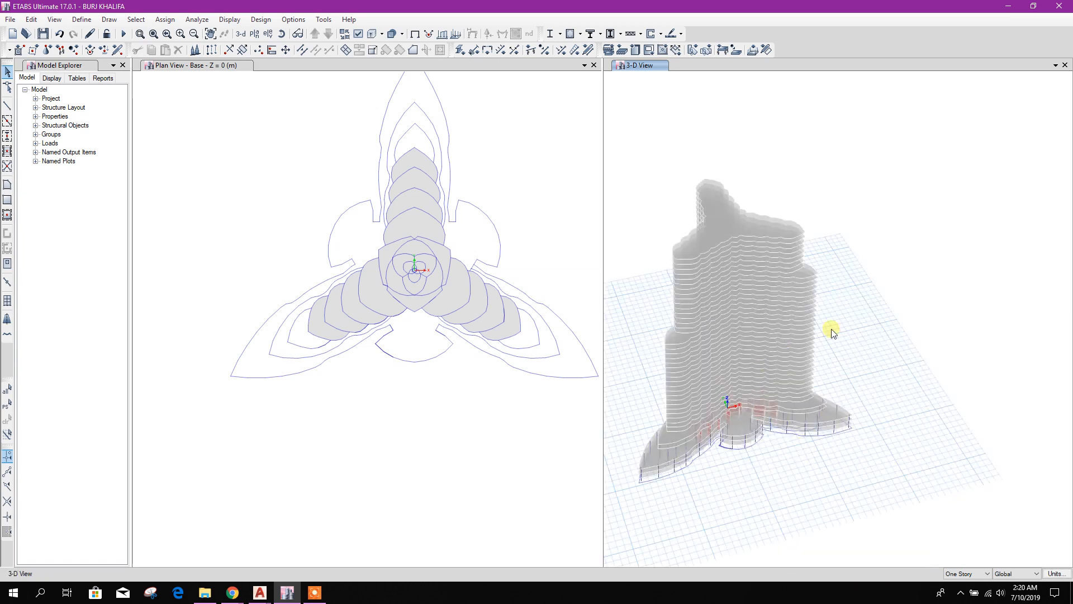
{"action": "middle_click_drag", "start_coordinate": [831, 330], "coordinate": [851, 412]}
{"action": "scroll", "coordinate": [830, 361], "scroll_direction": "up", "scroll_amount": 4}
{"action": "scroll", "coordinate": [871, 361], "scroll_direction": "down", "scroll_amount": 4}
{"action": "middle_click_drag", "start_coordinate": [880, 332], "coordinate": [927, 317]}
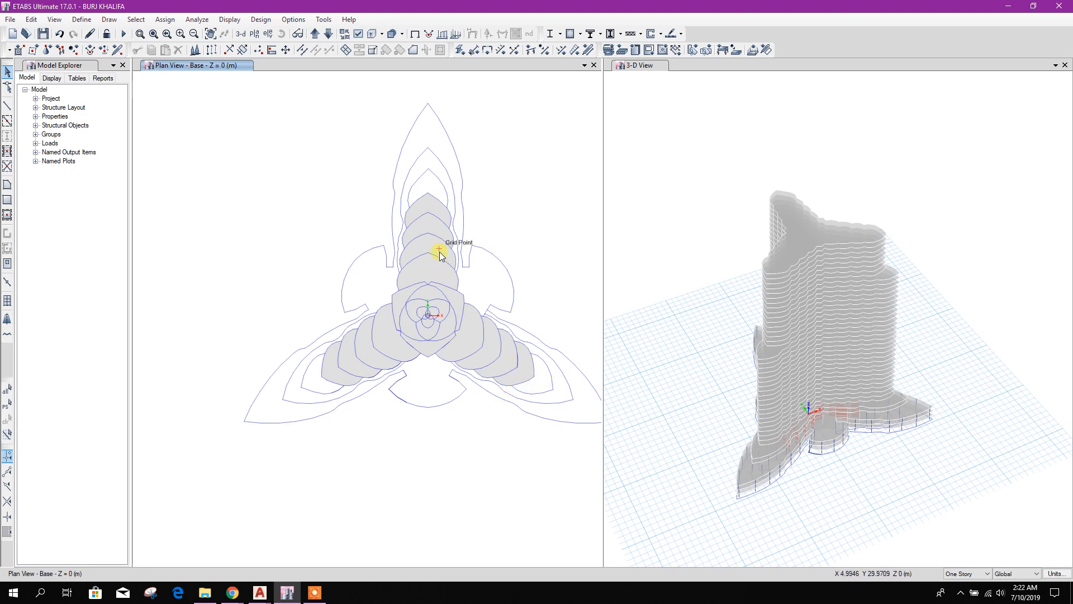
Draw SteelCol frame lines along the curved boundary below the outermost slab segment of the upper wing
{"action": "scroll", "coordinate": [429, 213], "scroll_direction": "up", "scroll_amount": 3}
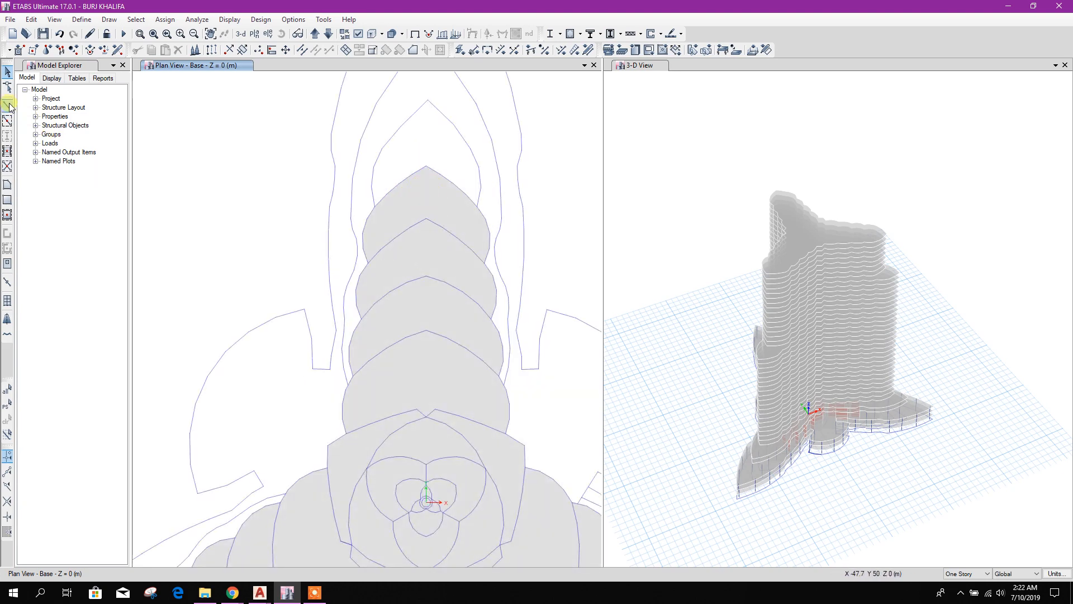
{"action": "left_click", "coordinate": [9, 105]}
{"action": "left_click", "coordinate": [381, 249]}
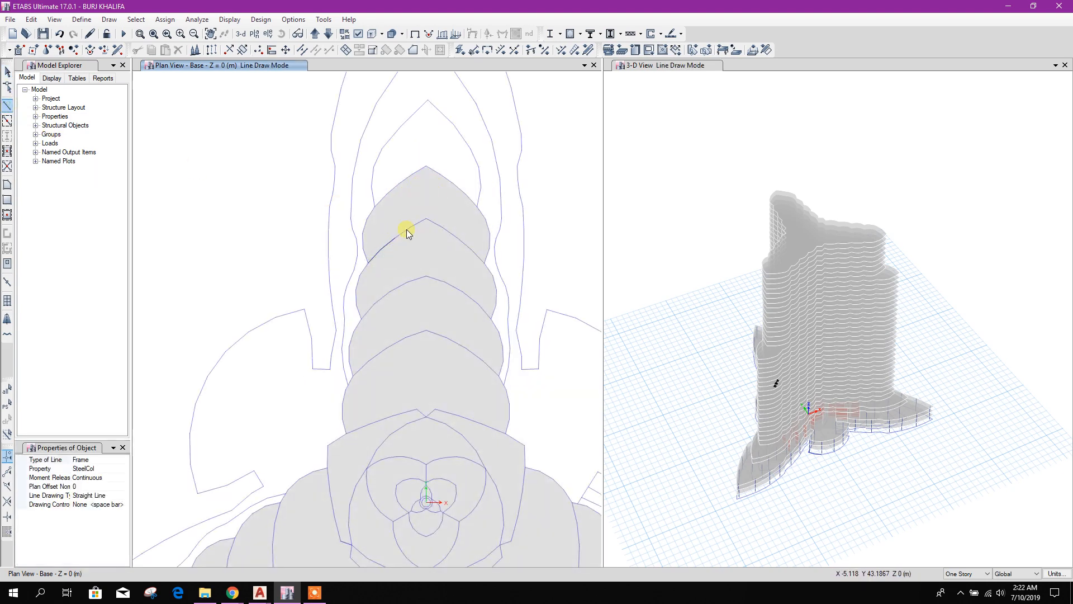
{"action": "left_click", "coordinate": [426, 218]}
{"action": "left_click", "coordinate": [486, 260]}
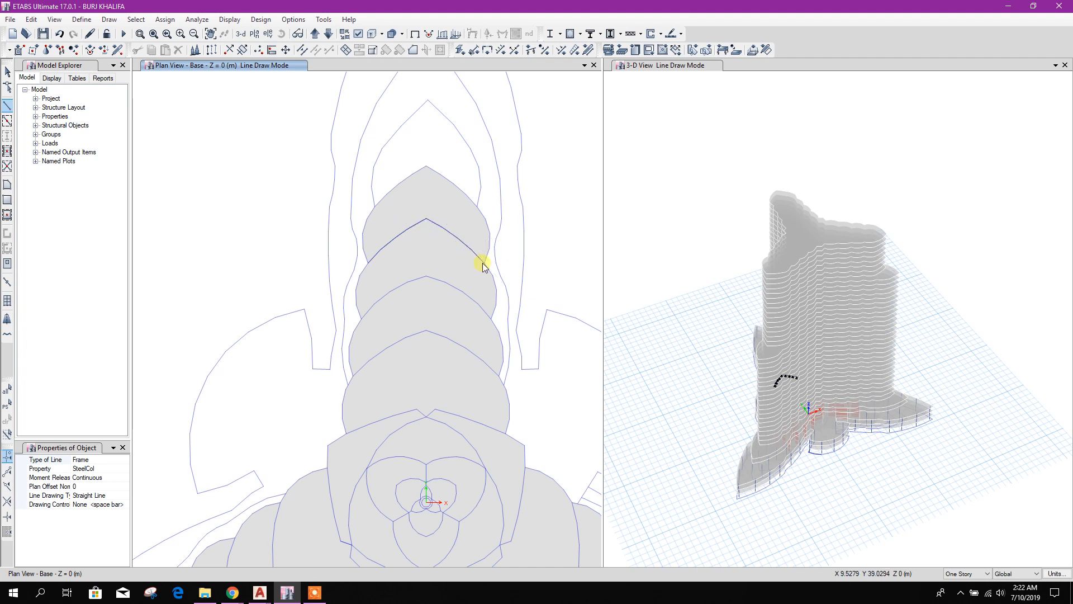
{"action": "key", "text": "Escape"}
Cookie cut the base slab at the upper wing's selected frame lines, with frames extended to the shell edges
{"action": "left_click_drag", "start_coordinate": [333, 201], "coordinate": [496, 281]}
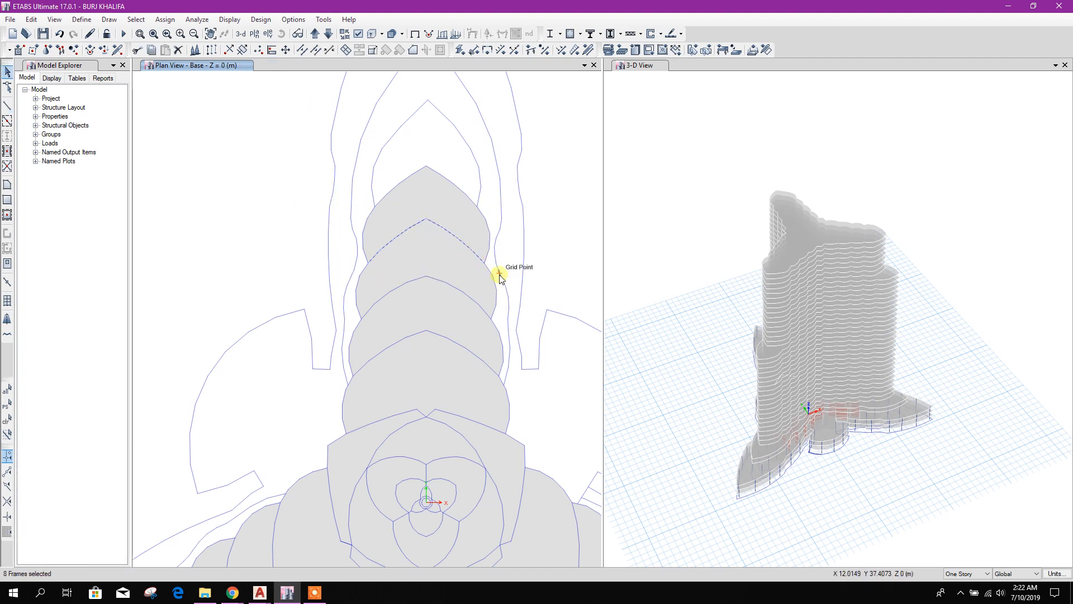
{"action": "left_click", "coordinate": [352, 51]}
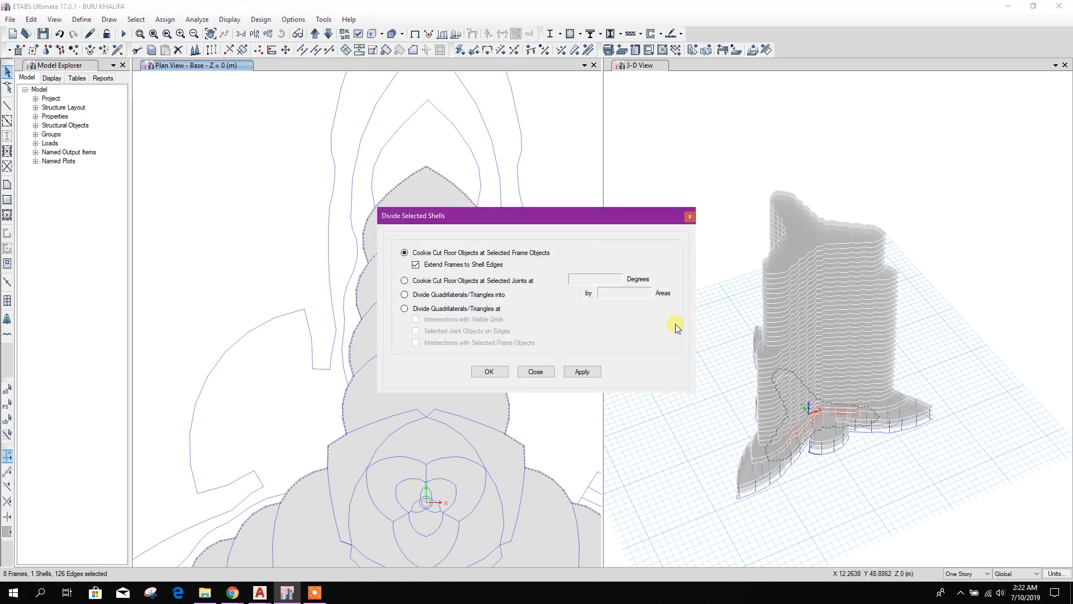
{"action": "left_click", "coordinate": [583, 371]}
{"action": "left_click", "coordinate": [536, 371]}
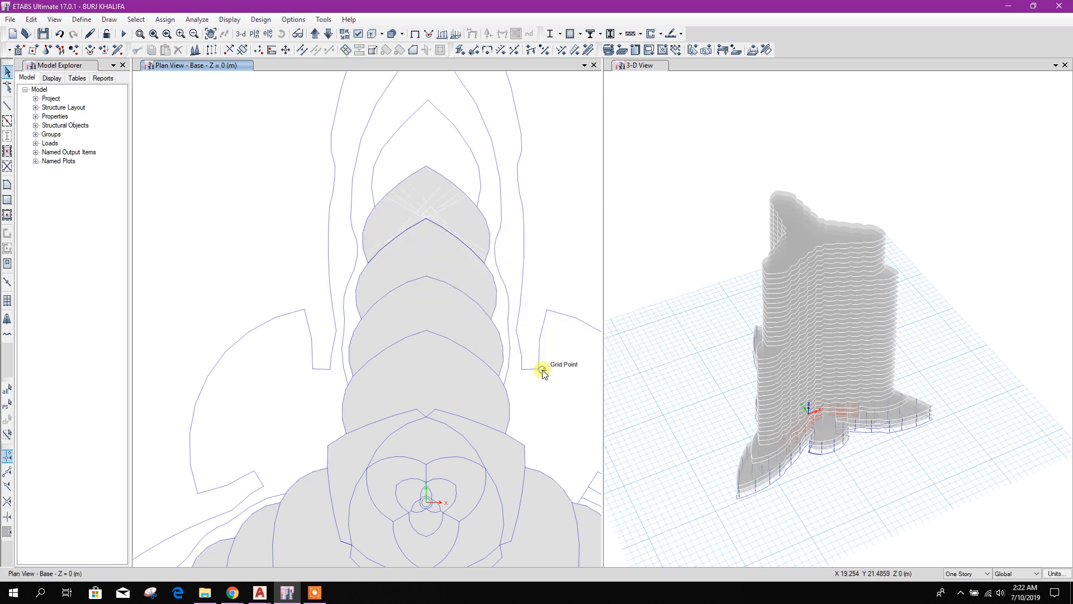
Delete the cut shell pieces and guide frames at the tip of the upper wing
{"action": "left_click_drag", "start_coordinate": [295, 138], "coordinate": [514, 281]}
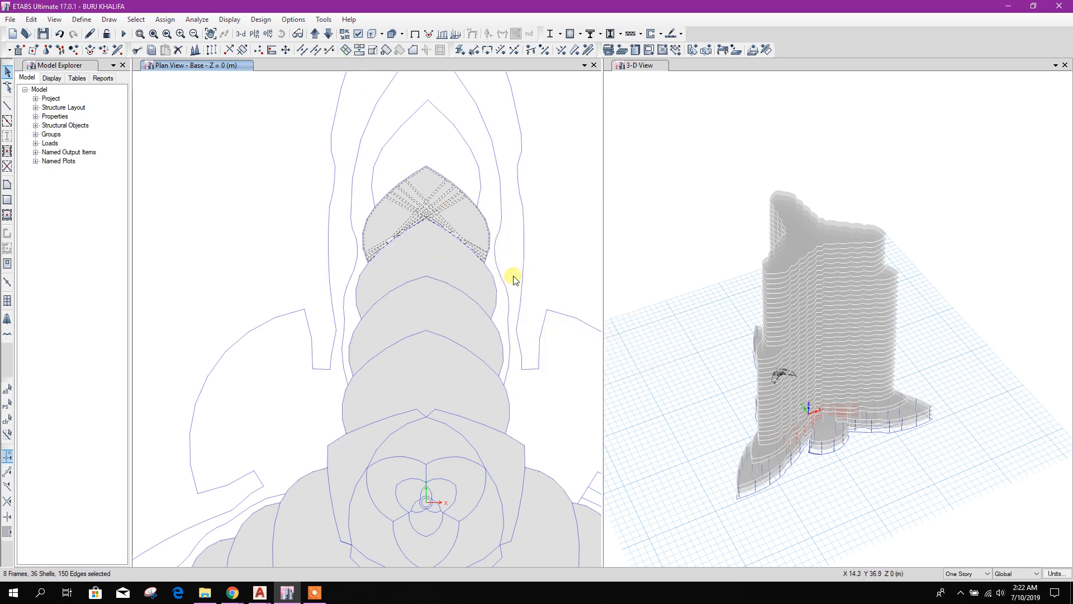
{"action": "key", "text": "Delete"}
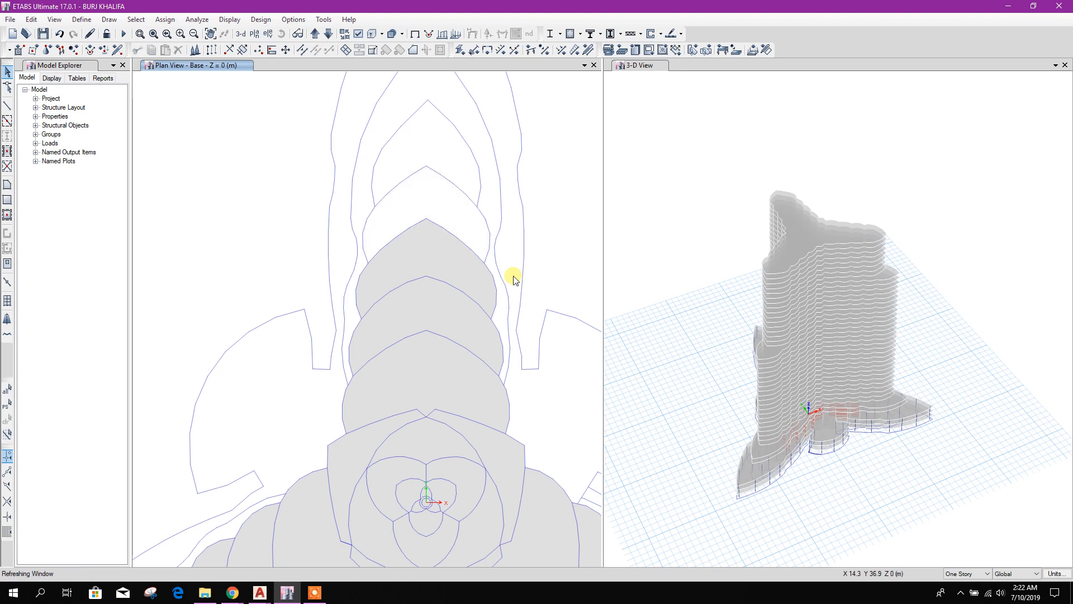
{"action": "scroll", "coordinate": [485, 273], "scroll_direction": "down", "scroll_amount": 3}
{"action": "scroll", "coordinate": [482, 295], "scroll_direction": "up", "scroll_amount": 3}
Select the trimmed base slab and check the upper wing's next level range in the AutoCAD plan, returning to ETABS
{"action": "left_click", "coordinate": [457, 233]}
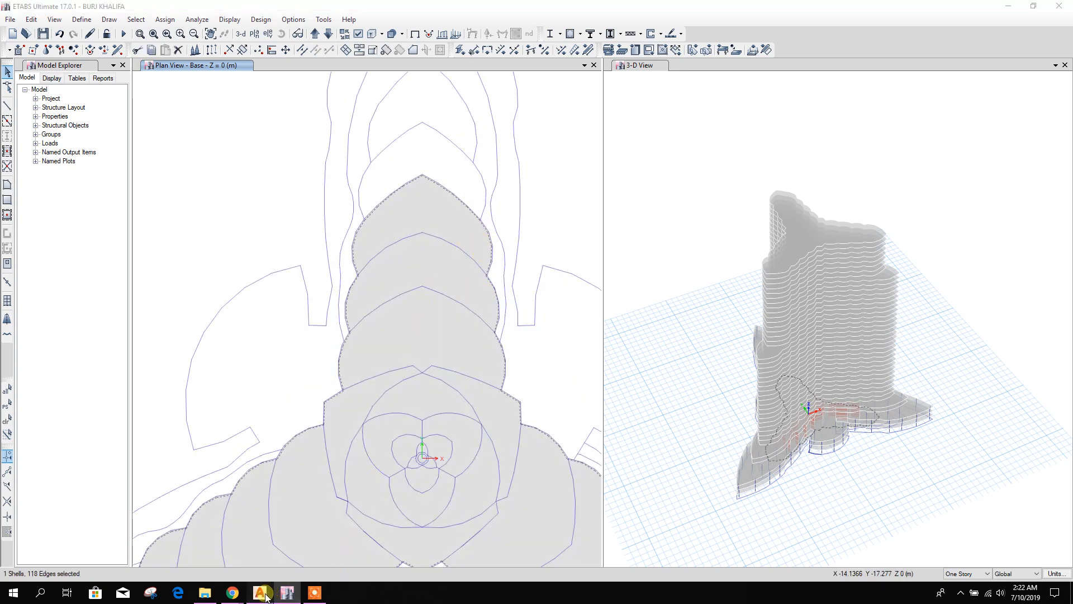
{"action": "mouse_move", "coordinate": [260, 594]}
{"action": "left_click", "coordinate": [201, 537]}
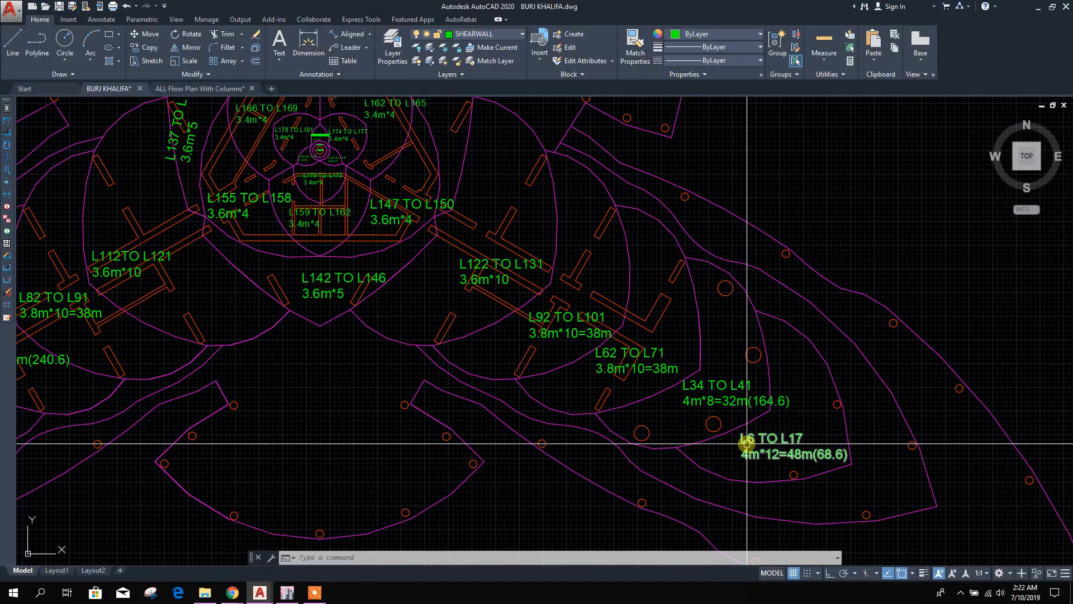
{"action": "scroll", "coordinate": [741, 426], "scroll_direction": "down", "scroll_amount": 2}
{"action": "middle_click_drag", "start_coordinate": [704, 326], "coordinate": [714, 491]}
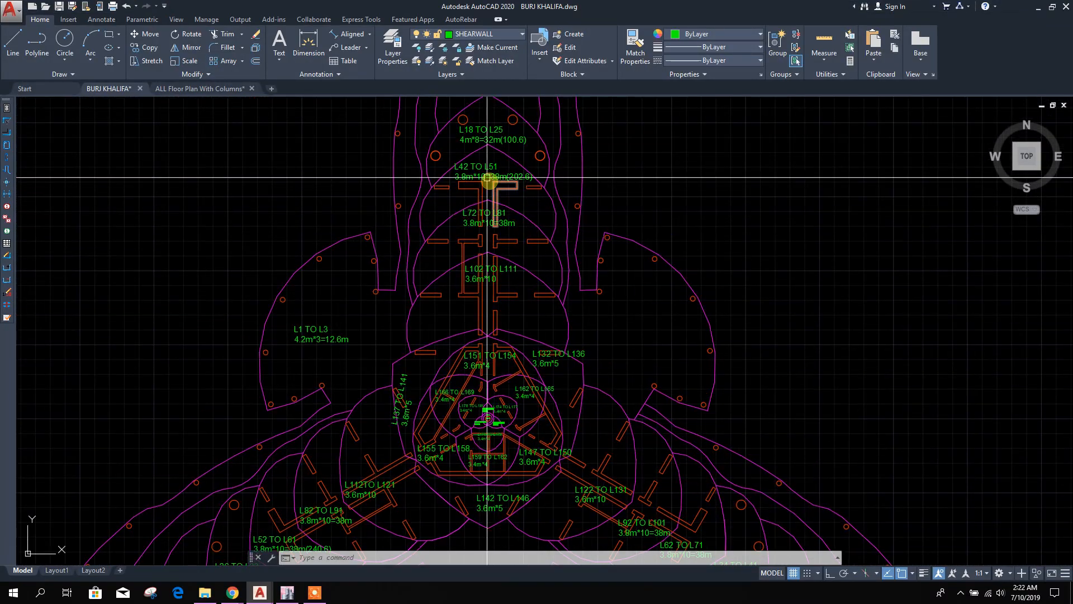
{"action": "scroll", "coordinate": [487, 170], "scroll_direction": "up", "scroll_amount": 4}
{"action": "scroll", "coordinate": [509, 211], "scroll_direction": "down", "scroll_amount": 4}
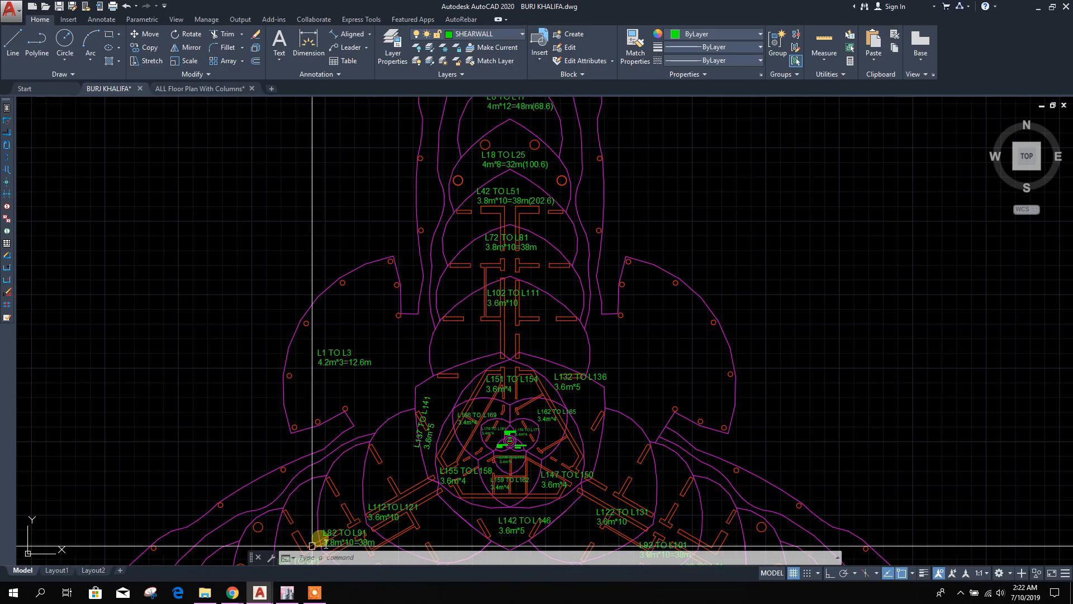
{"action": "left_click", "coordinate": [287, 593]}
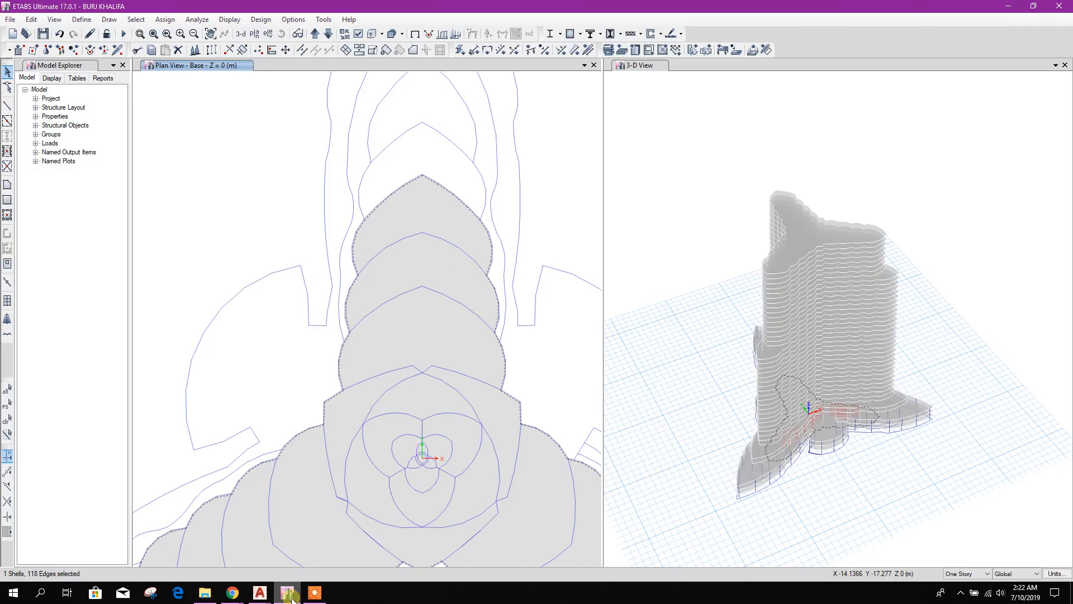
Replicate the selected base slab onto Story42 through Story51
{"action": "left_click", "coordinate": [242, 52]}
{"action": "left_click", "coordinate": [542, 198]}
{"action": "left_click_drag", "start_coordinate": [587, 245], "coordinate": [585, 291]}
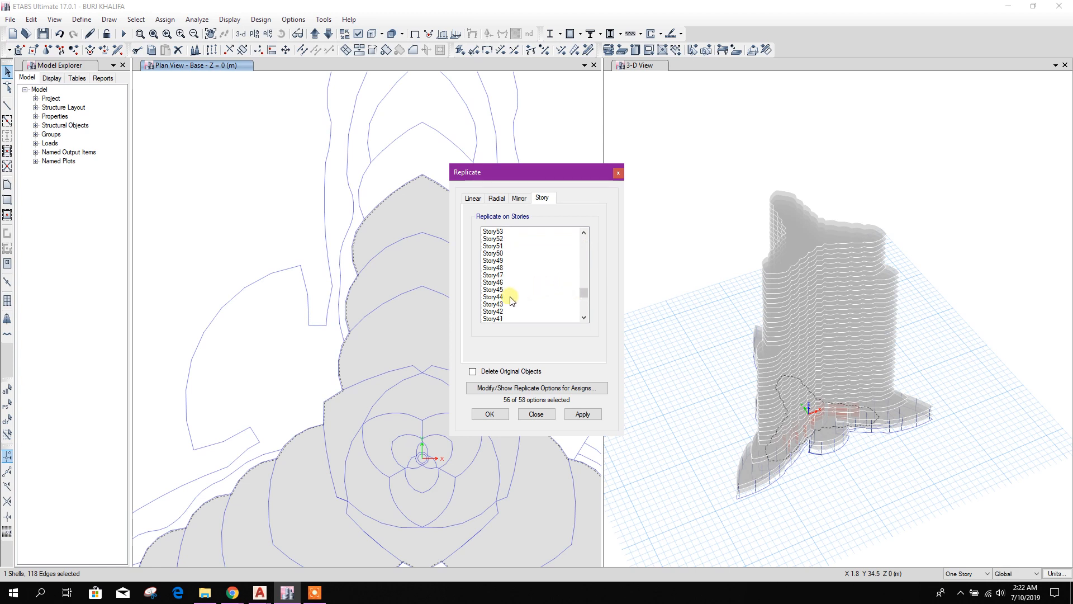
{"action": "left_click", "coordinate": [501, 311]}
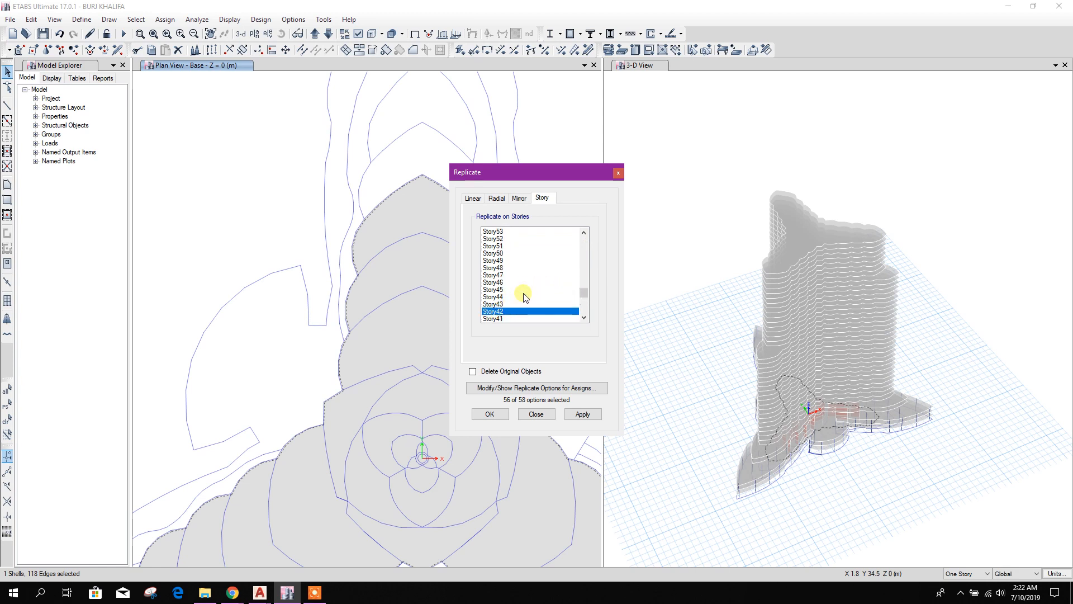
{"action": "left_click", "coordinate": [502, 246], "text": "shift"}
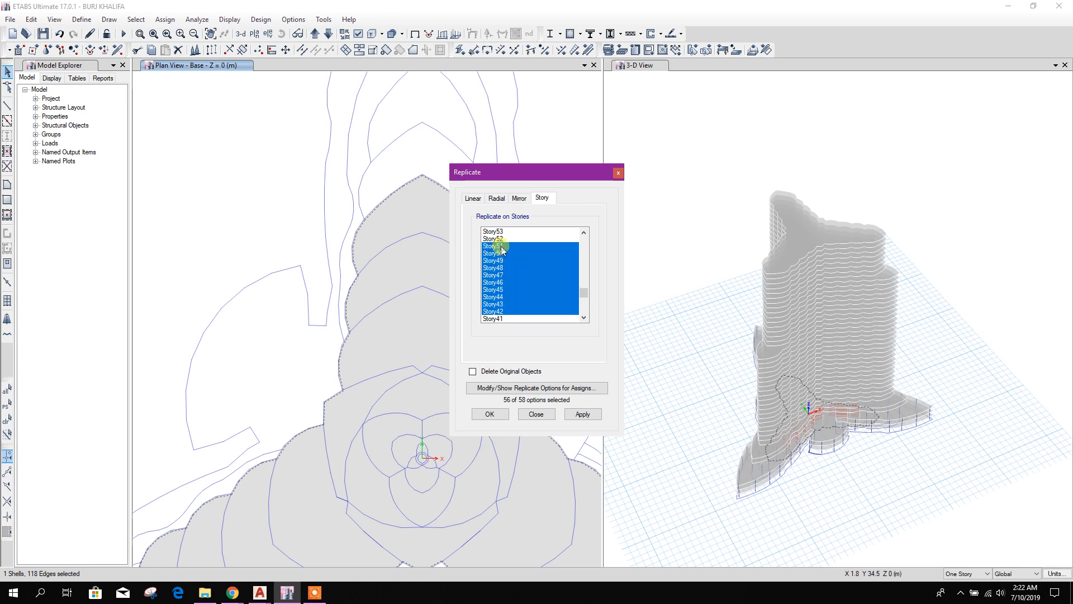
{"action": "left_click", "coordinate": [582, 416]}
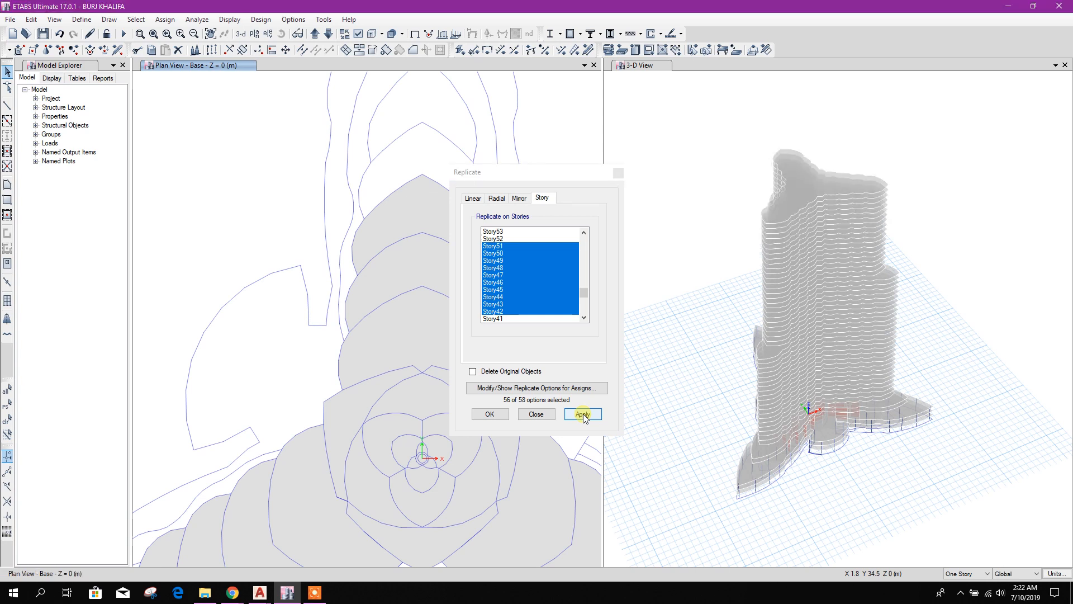
{"action": "left_click", "coordinate": [535, 415]}
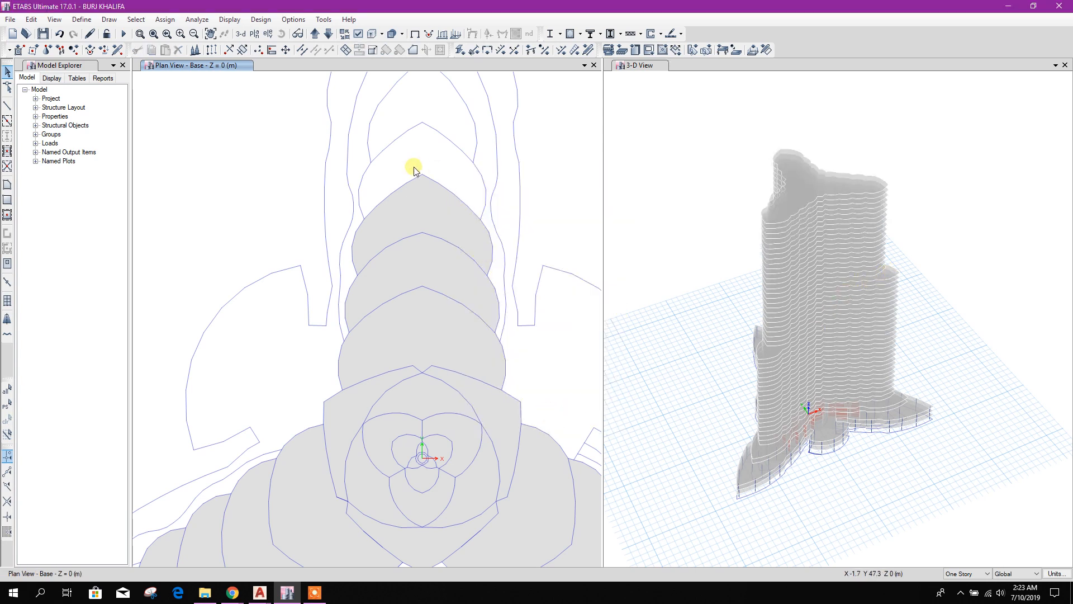
Draw SteelCol frame lines along the curved boundary inside the outermost slab segment of the lower-left wing
{"action": "scroll", "coordinate": [417, 207], "scroll_direction": "down", "scroll_amount": 3}
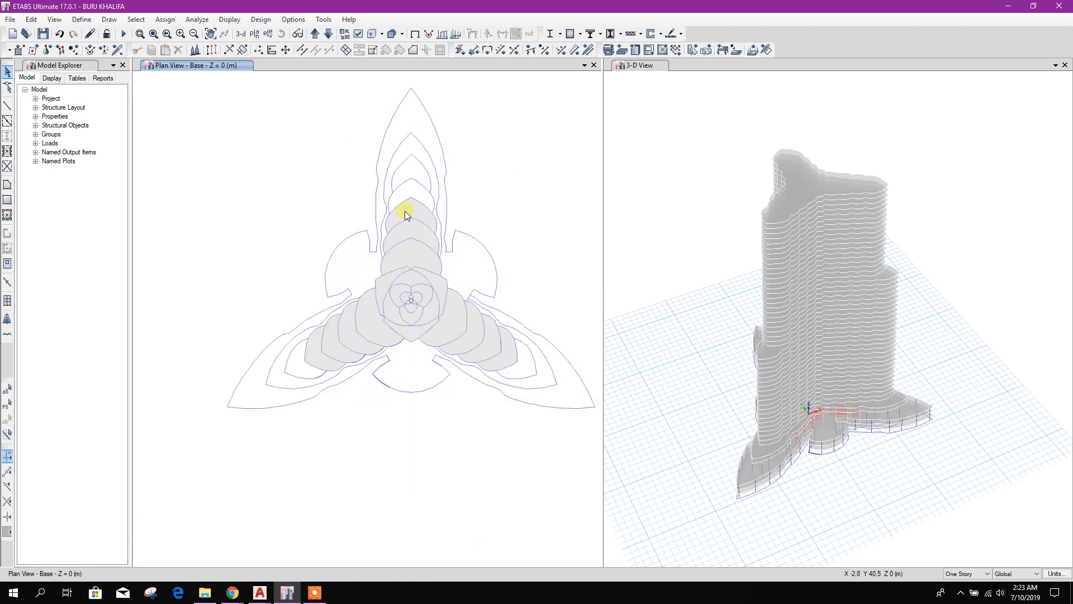
{"action": "scroll", "coordinate": [316, 347], "scroll_direction": "up", "scroll_amount": 3}
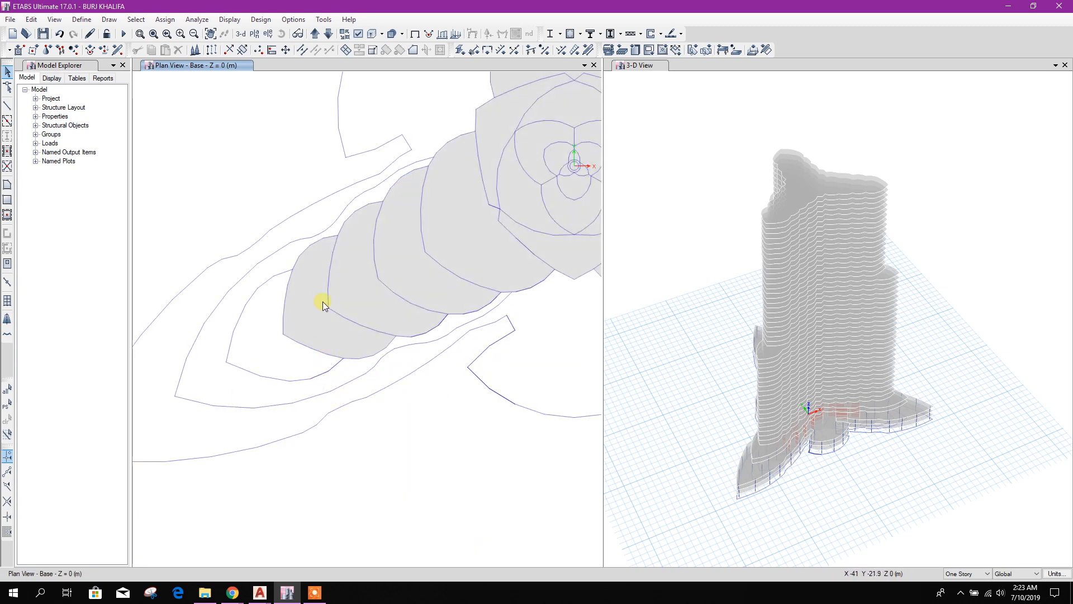
{"action": "left_click", "coordinate": [8, 107]}
{"action": "left_click", "coordinate": [337, 236]}
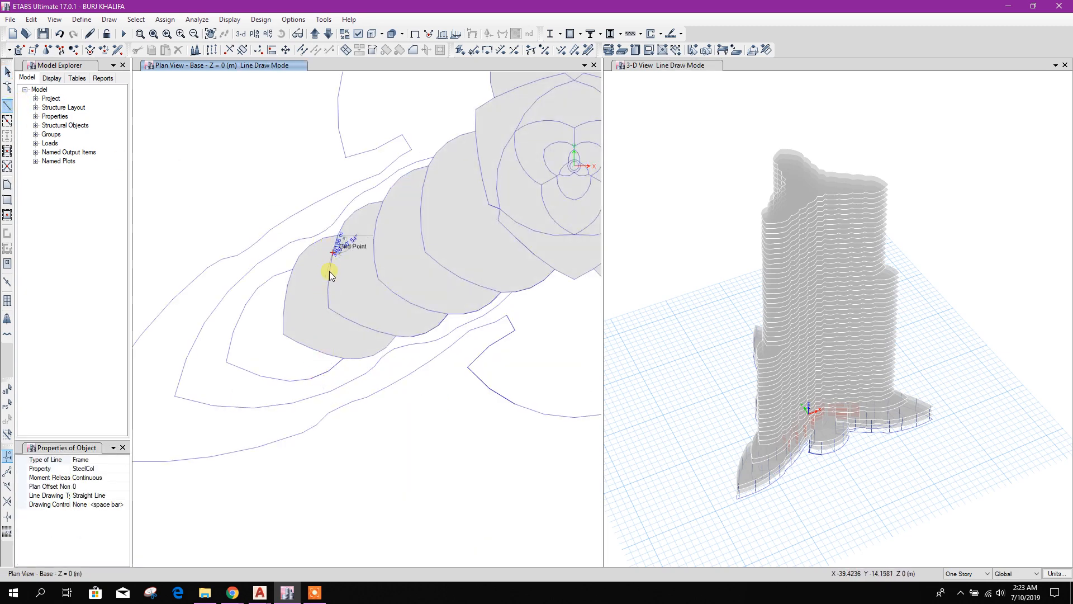
{"action": "left_click", "coordinate": [344, 317]}
{"action": "left_click", "coordinate": [367, 329]}
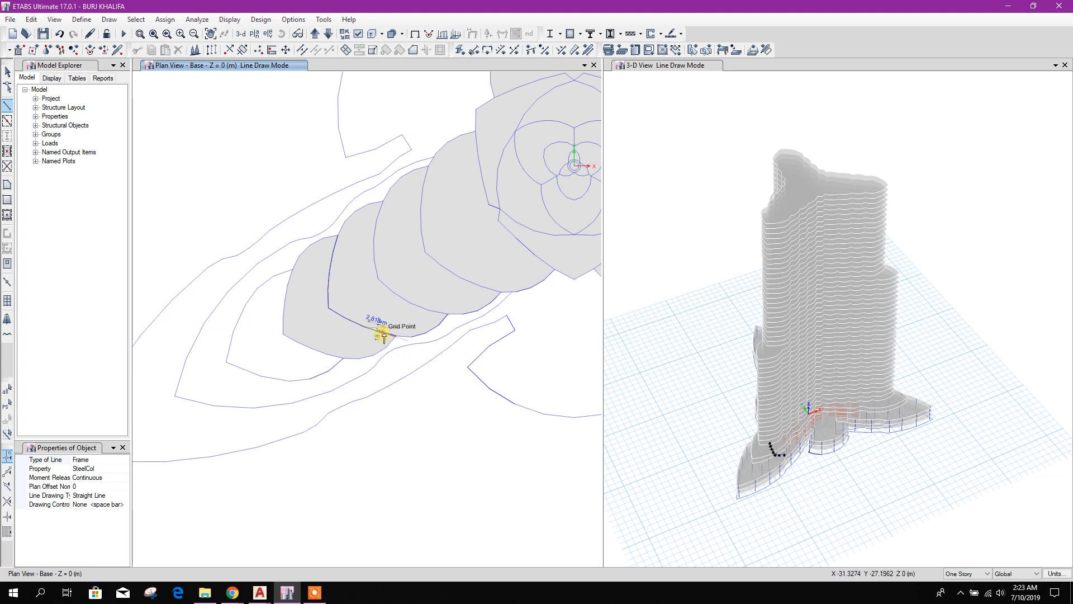
{"action": "scroll", "coordinate": [380, 344], "scroll_direction": "up", "scroll_amount": 3}
{"action": "left_click", "coordinate": [377, 308]}
{"action": "left_click", "coordinate": [424, 320]}
{"action": "key", "text": "Escape"}
{"action": "scroll", "coordinate": [384, 376], "scroll_direction": "down", "scroll_amount": 3}
Cookie cut the base slab at the lower-left wing's frame lines, extended to shell edges, and delete the cut tip pieces with their guide frames
{"action": "left_click", "coordinate": [389, 358]}
{"action": "left_click_drag", "start_coordinate": [379, 278], "coordinate": [483, 441]}
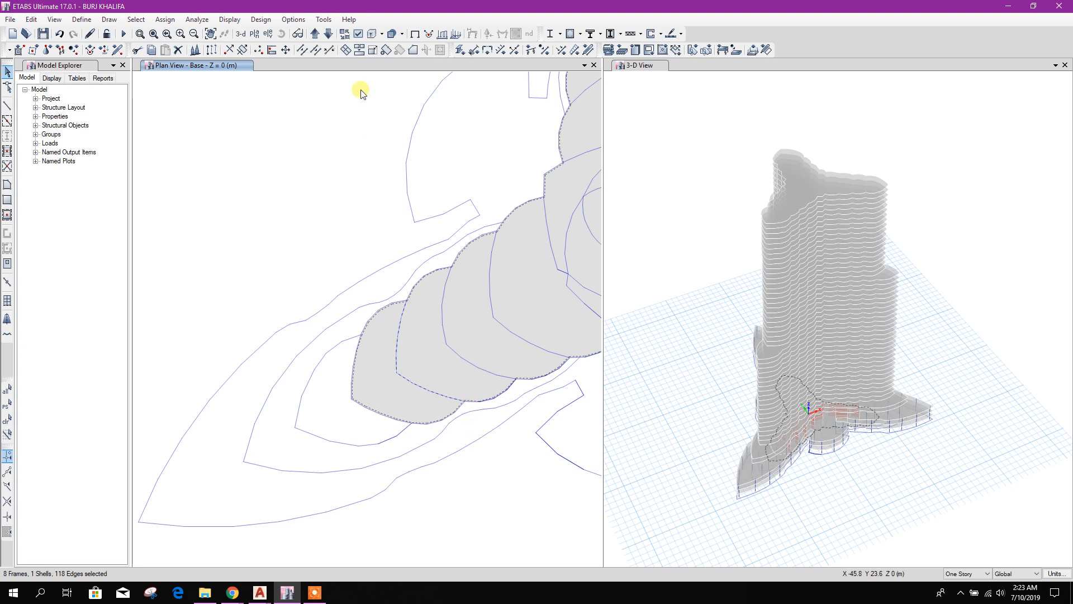
{"action": "left_click", "coordinate": [346, 51]}
{"action": "left_click", "coordinate": [580, 371]}
{"action": "left_click", "coordinate": [538, 372]}
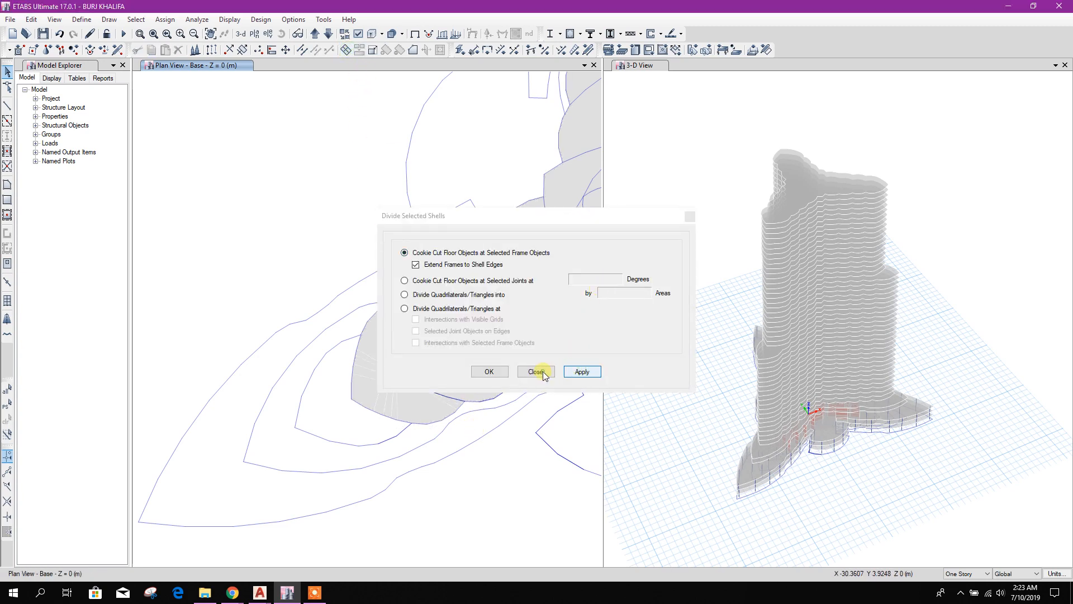
{"action": "left_click_drag", "start_coordinate": [323, 283], "coordinate": [482, 452]}
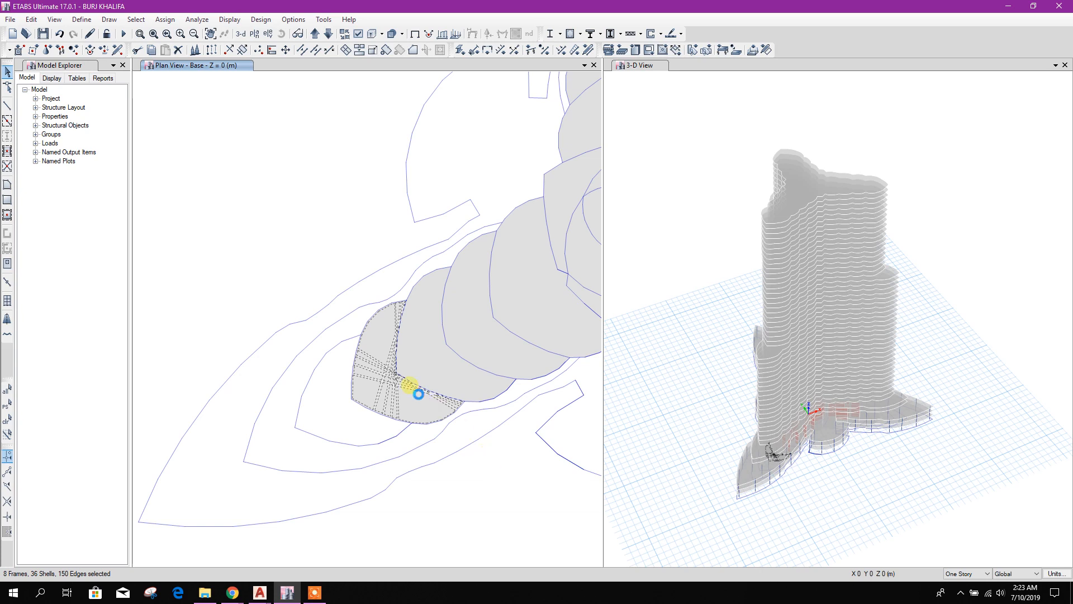
{"action": "key", "text": "Delete"}
Select the trimmed slab, open story replication, and check the lower-left wing's level range in the AutoCAD plan, returning to ETABS
{"action": "middle_click_drag", "start_coordinate": [473, 412], "coordinate": [339, 441]}
{"action": "left_click", "coordinate": [407, 352]}
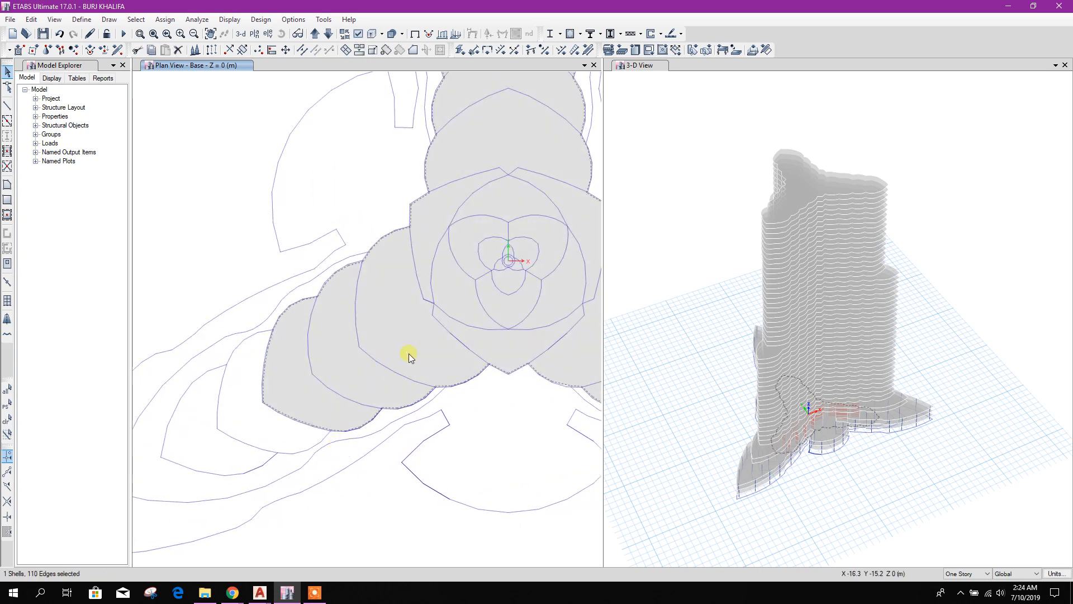
{"action": "left_click", "coordinate": [228, 52]}
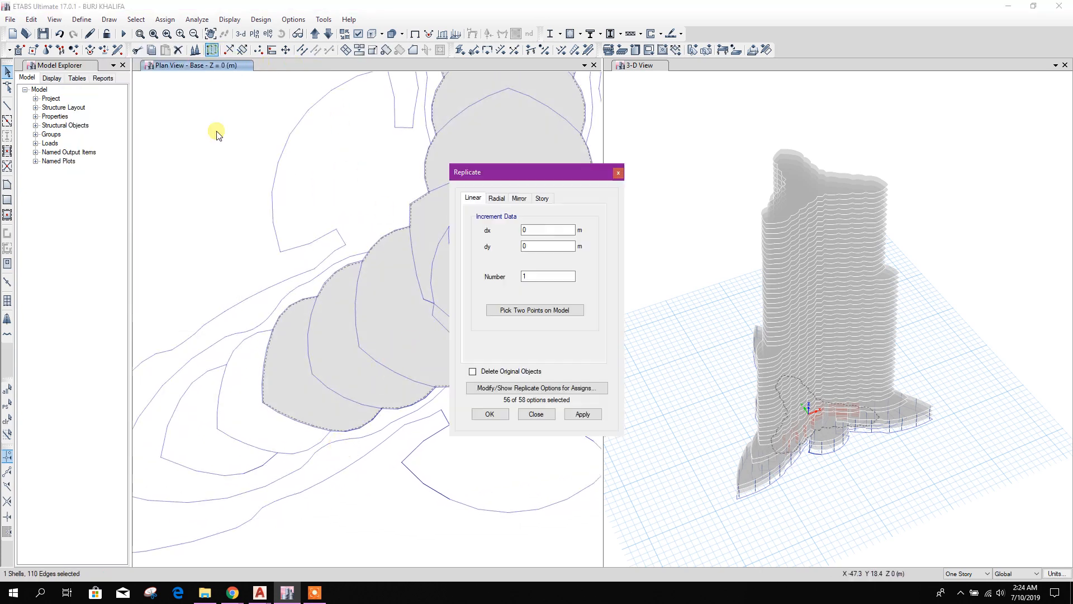
{"action": "left_click", "coordinate": [542, 198]}
{"action": "mouse_move", "coordinate": [260, 592]}
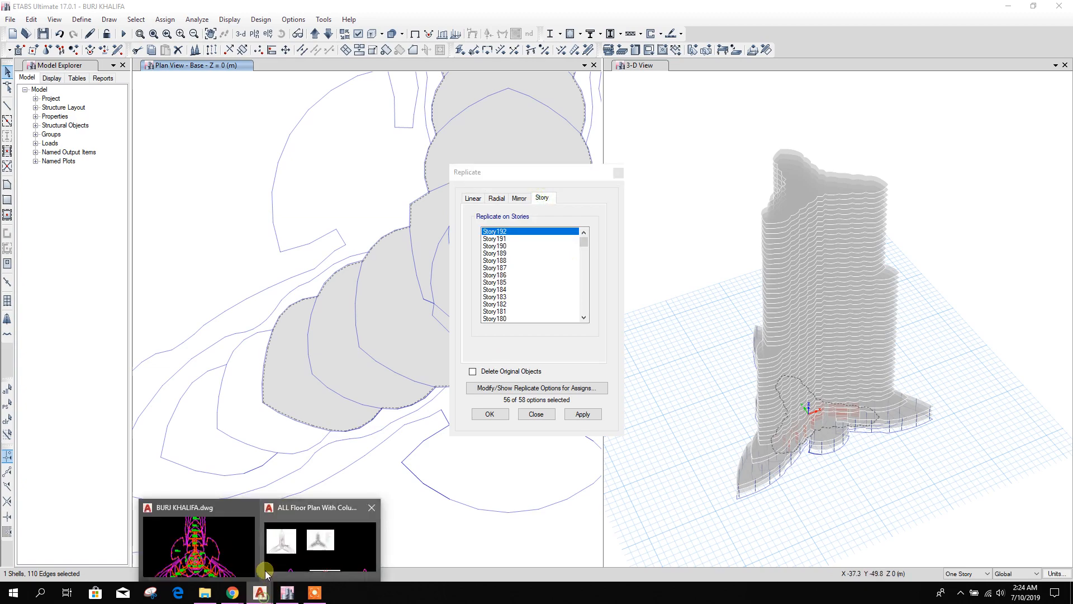
{"action": "left_click", "coordinate": [224, 545]}
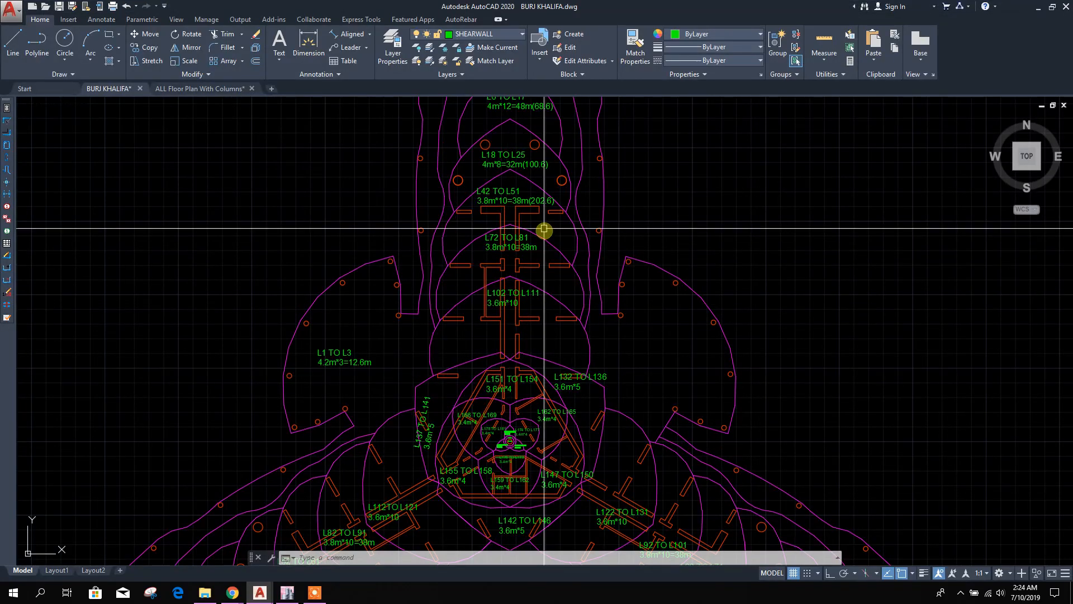
{"action": "middle_click_drag", "start_coordinate": [472, 311], "coordinate": [520, 212]}
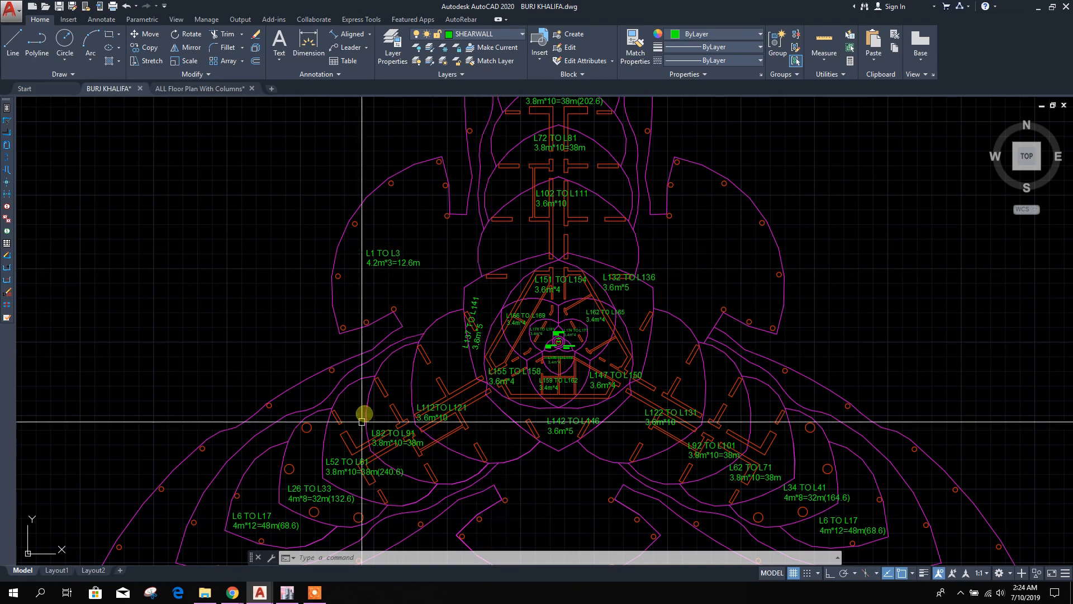
{"action": "scroll", "coordinate": [364, 412], "scroll_direction": "up", "scroll_amount": 5}
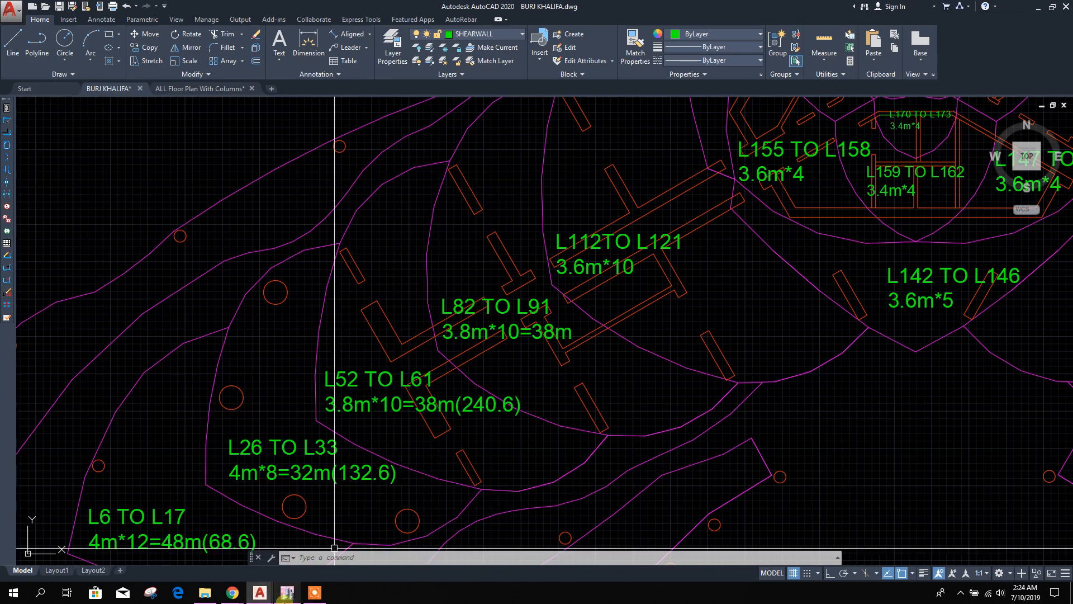
{"action": "left_click", "coordinate": [287, 592]}
Replicate the trimmed base slab onto Story52 through Story61
{"action": "left_click_drag", "start_coordinate": [582, 246], "coordinate": [582, 290]}
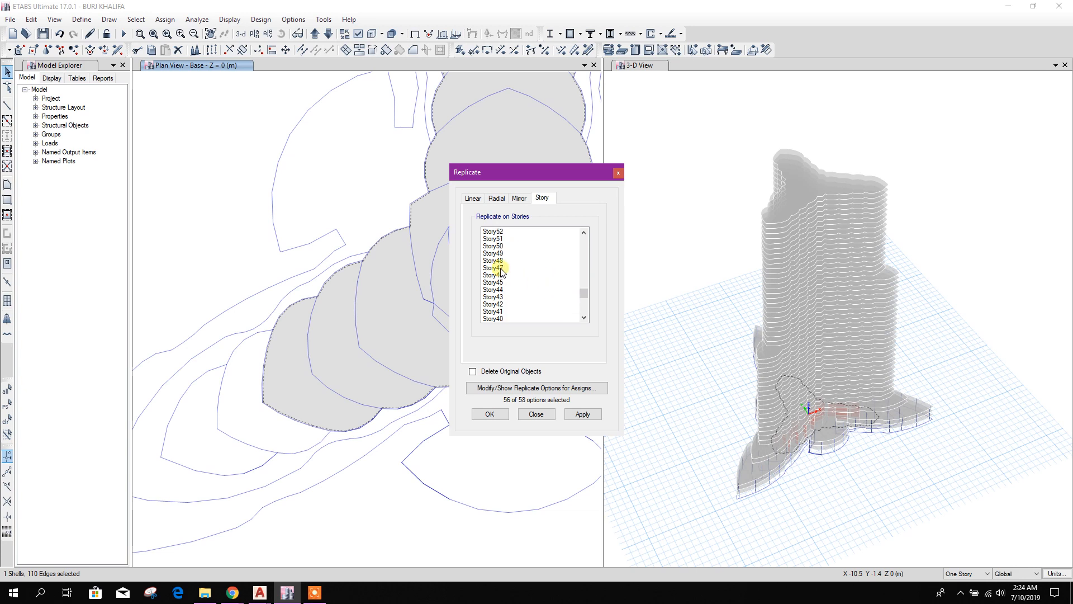
{"action": "left_click_drag", "start_coordinate": [505, 258], "coordinate": [506, 322]}
{"action": "left_click_drag", "start_coordinate": [582, 278], "coordinate": [579, 287]}
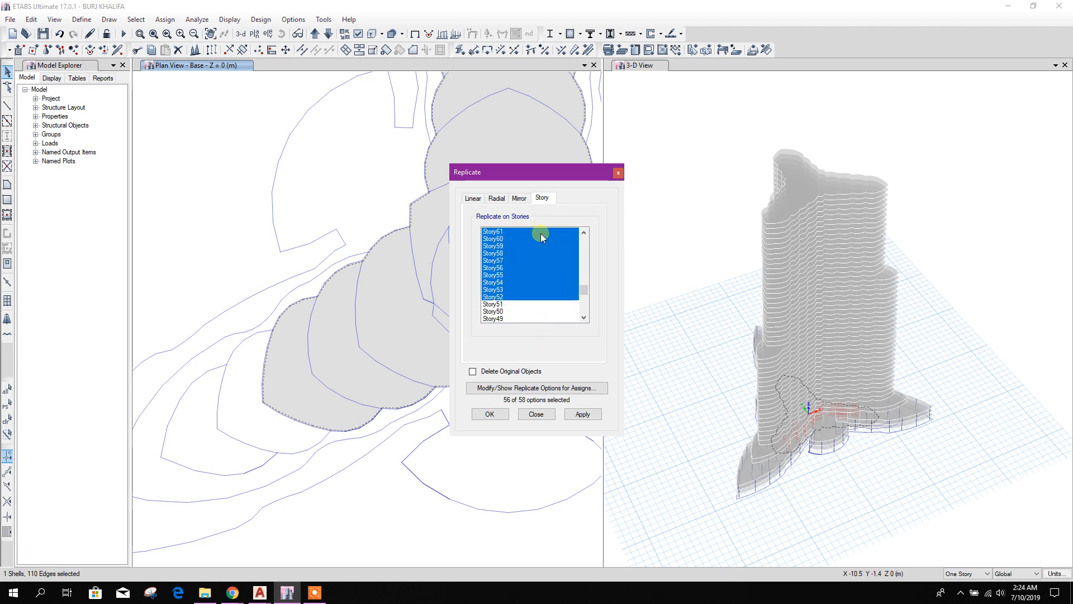
{"action": "left_click", "coordinate": [576, 416]}
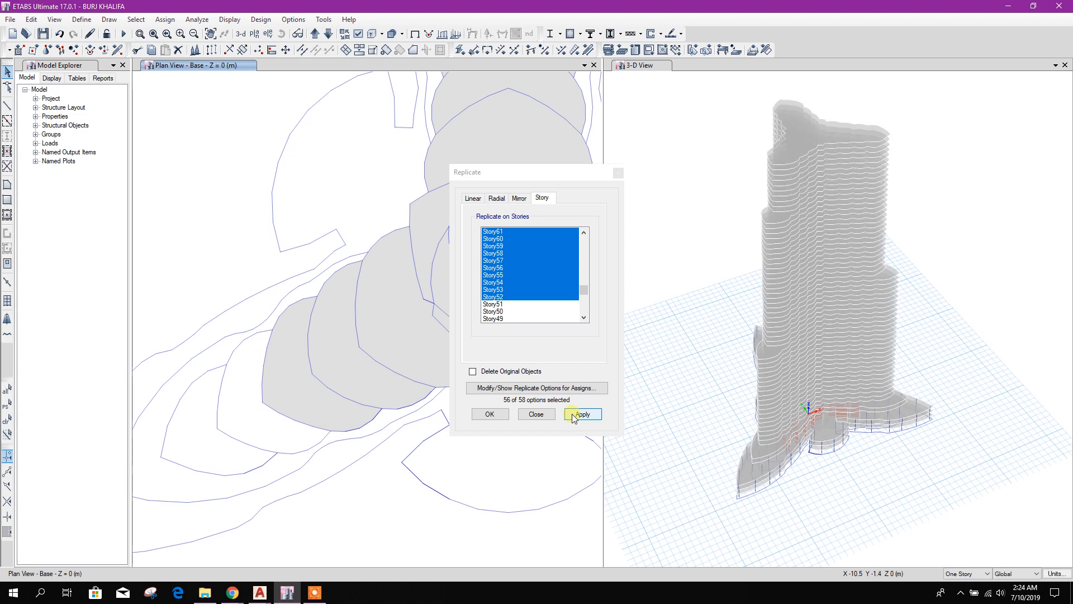
{"action": "middle_click_drag", "start_coordinate": [526, 422], "coordinate": [363, 410]}
Draw SteelCol frame lines along the curved boundary inside the outermost slab segment of the lower-right wing
{"action": "middle_click_drag", "start_coordinate": [502, 407], "coordinate": [407, 400]}
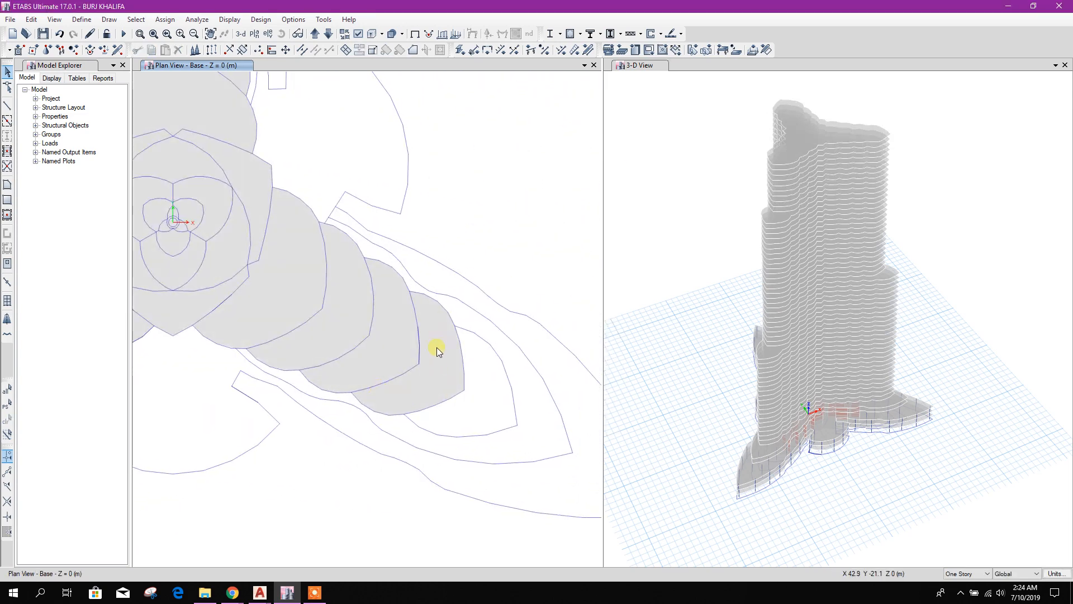
{"action": "scroll", "coordinate": [423, 429], "scroll_direction": "up", "scroll_amount": 3}
{"action": "key", "text": "Escape"}
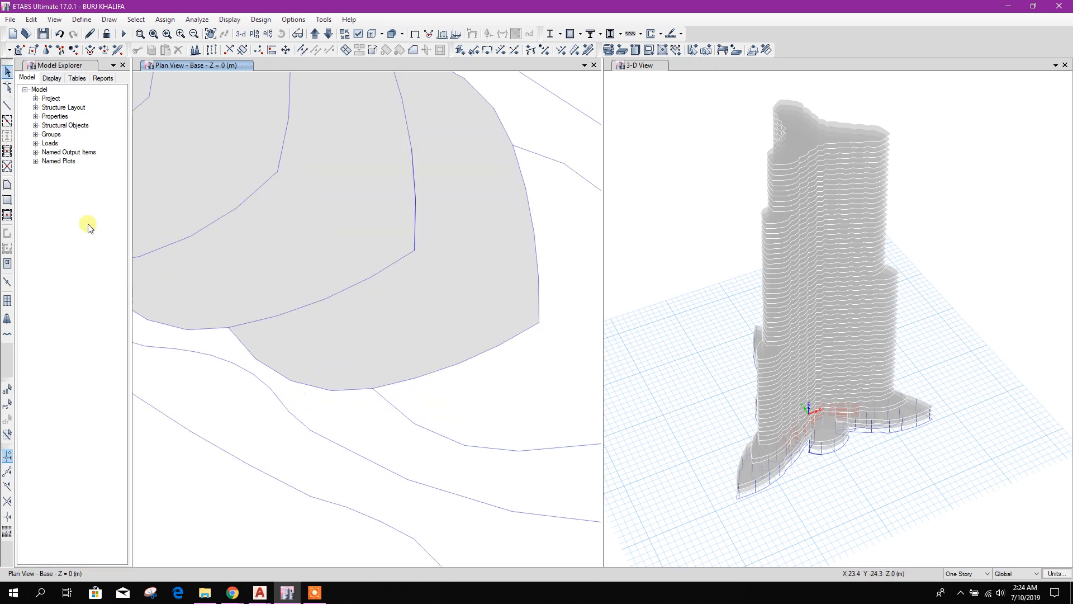
{"action": "left_click", "coordinate": [7, 105]}
{"action": "left_click", "coordinate": [229, 327]}
{"action": "left_click", "coordinate": [278, 315]}
{"action": "left_click", "coordinate": [325, 299]}
{"action": "left_click", "coordinate": [371, 277]}
{"action": "left_click", "coordinate": [414, 251]}
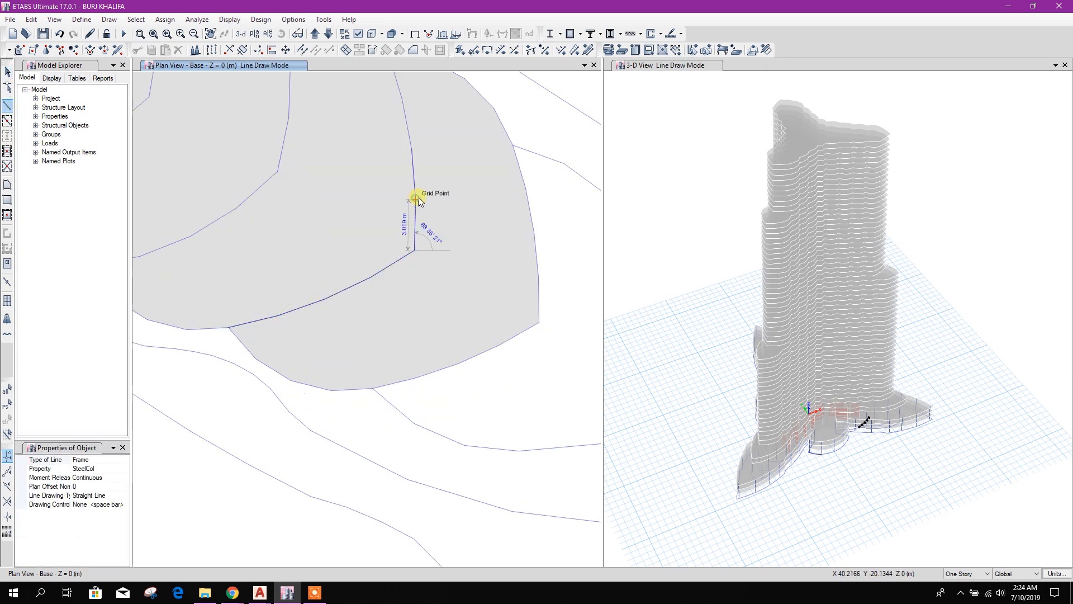
{"action": "left_click", "coordinate": [415, 199]}
{"action": "middle_click_drag", "start_coordinate": [412, 150], "coordinate": [410, 275]}
{"action": "left_click", "coordinate": [410, 276]}
{"action": "left_click", "coordinate": [401, 225]}
{"action": "left_click", "coordinate": [387, 177]}
{"action": "key", "text": "Escape"}
Cookie cut the base slab at the lower-right wing's selected frame lines, with frames extended to the shell edges
{"action": "scroll", "coordinate": [431, 250], "scroll_direction": "down", "scroll_amount": 3}
{"action": "left_click", "coordinate": [441, 274]}
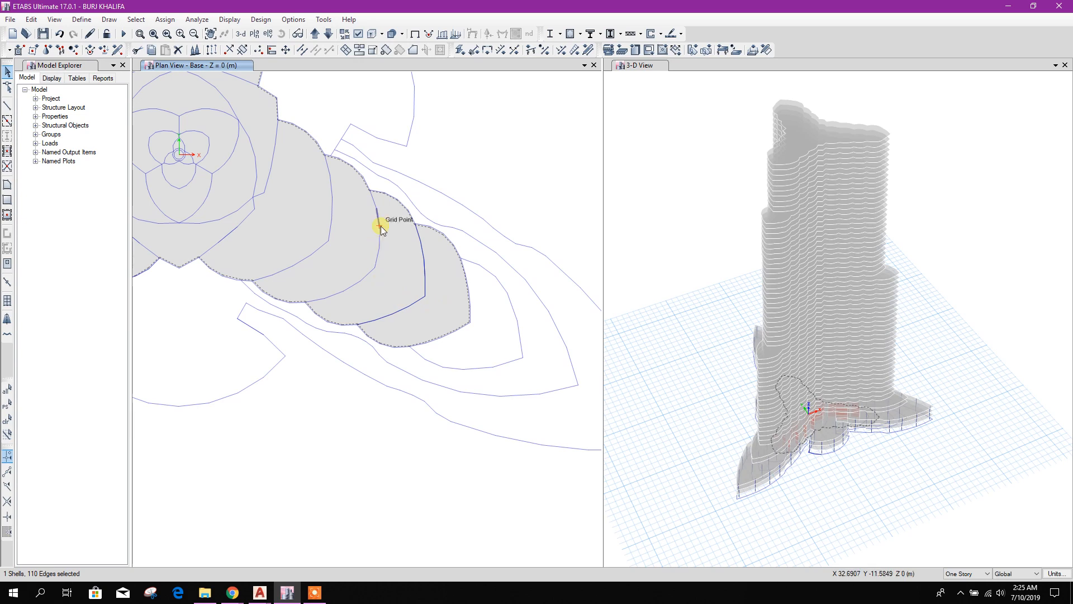
{"action": "left_click", "coordinate": [358, 50]}
{"action": "left_click", "coordinate": [581, 371]}
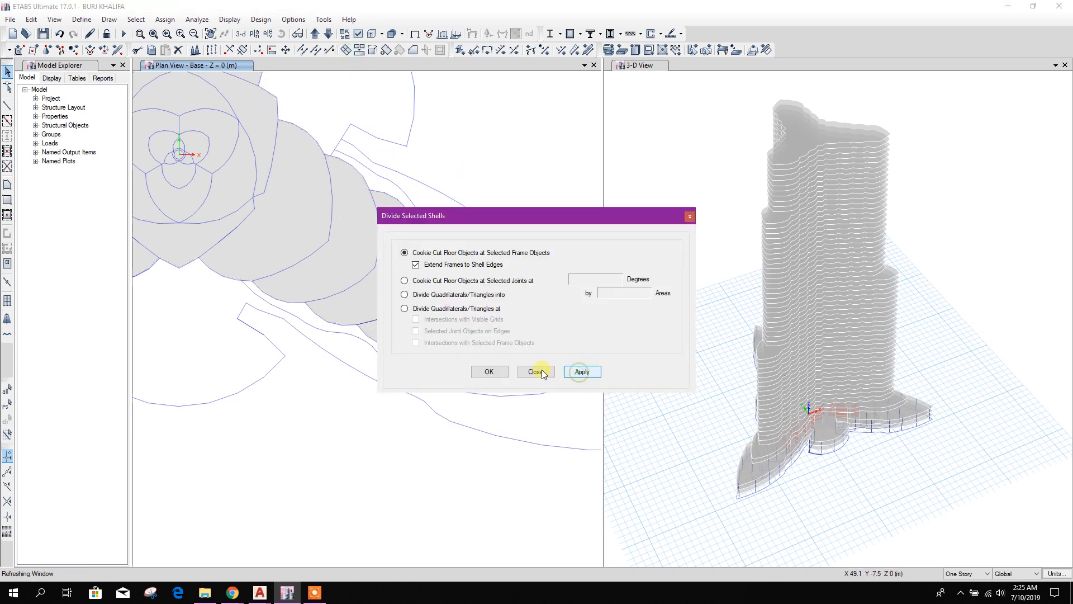
{"action": "left_click", "coordinate": [535, 371]}
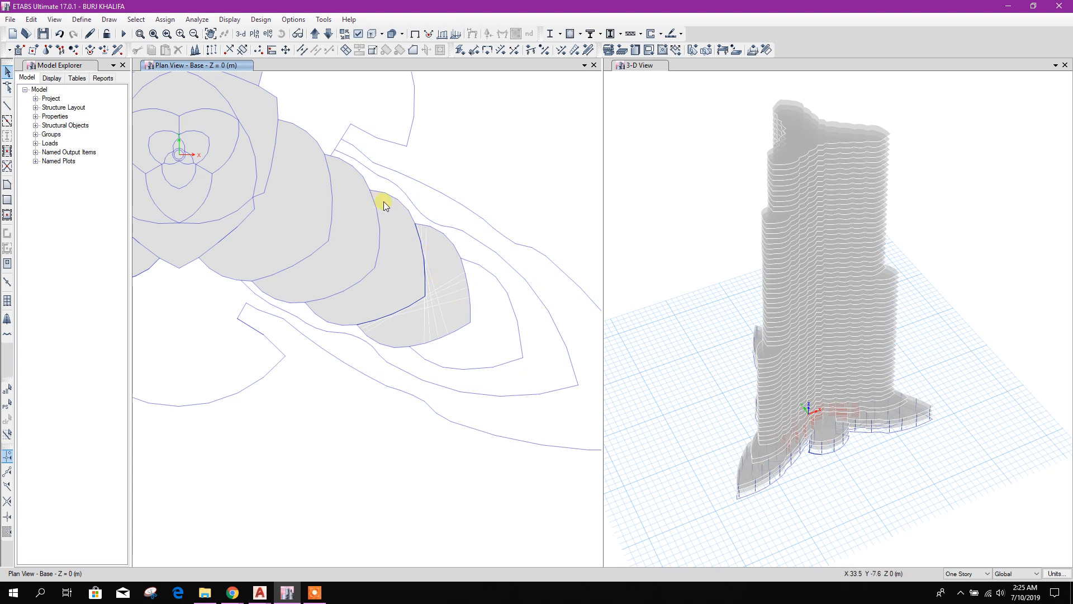
Delete the cut shell pieces and guide frames at the tip of the lower-right wing
{"action": "left_click_drag", "start_coordinate": [371, 182], "coordinate": [533, 395]}
{"action": "left_click_drag", "start_coordinate": [329, 276], "coordinate": [515, 399]}
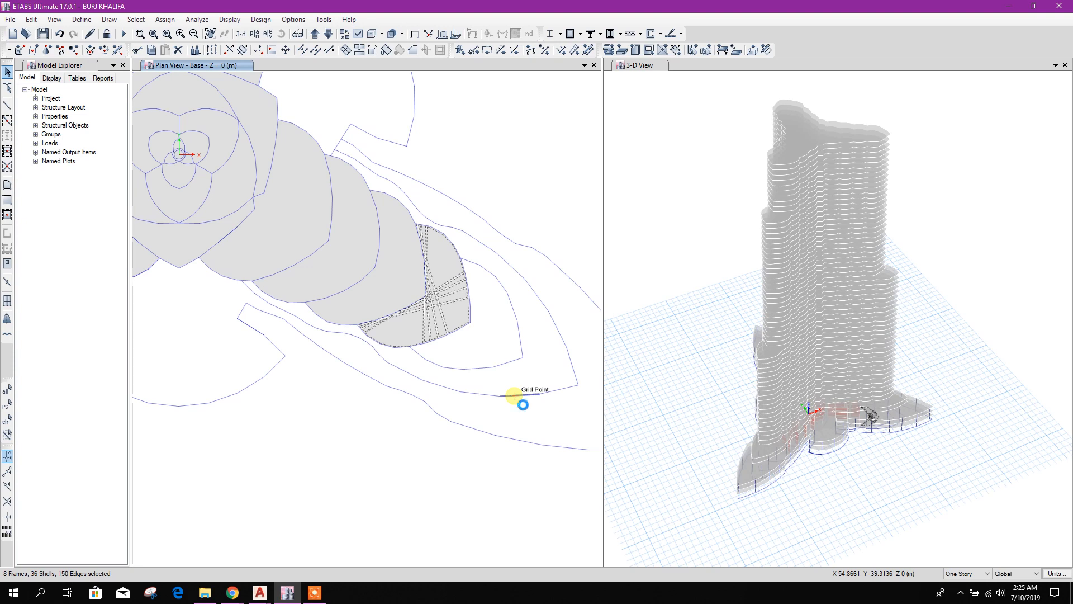
{"action": "key", "text": "Delete"}
Select the trimmed slab, open story replication, and check the lower-right wing's level range in the AutoCAD plan, returning to ETABS
{"action": "scroll", "coordinate": [506, 355], "scroll_direction": "up", "scroll_amount": 2}
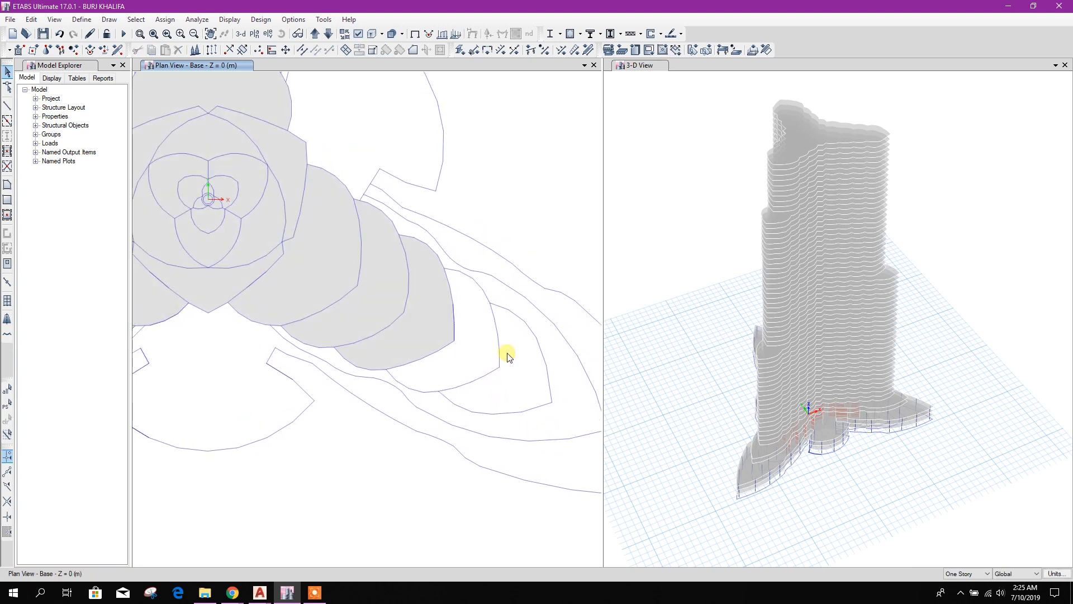
{"action": "scroll", "coordinate": [497, 356], "scroll_direction": "down", "scroll_amount": 3}
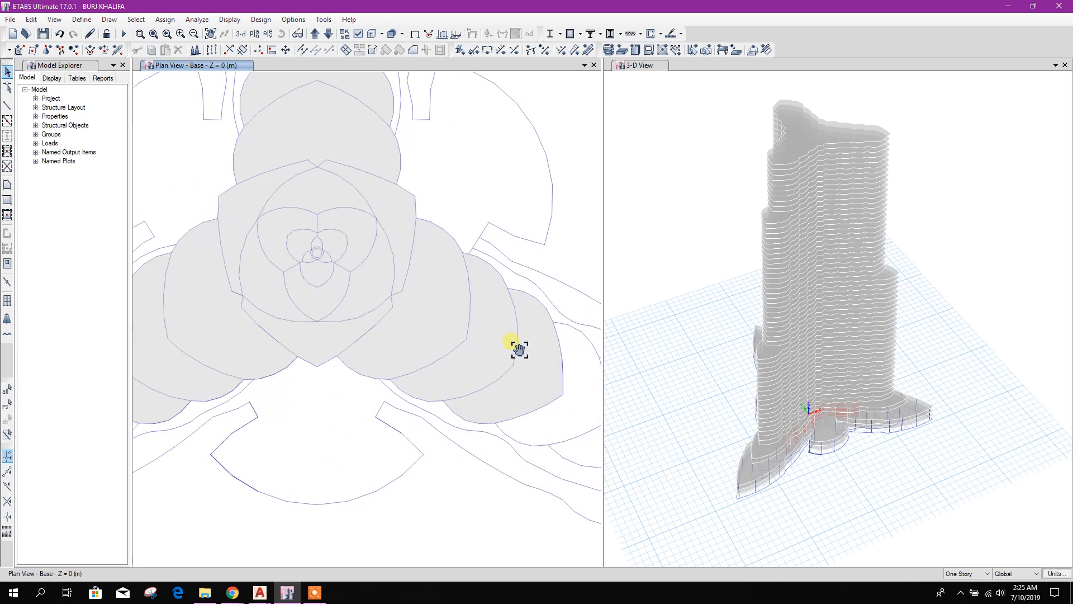
{"action": "left_click", "coordinate": [400, 259]}
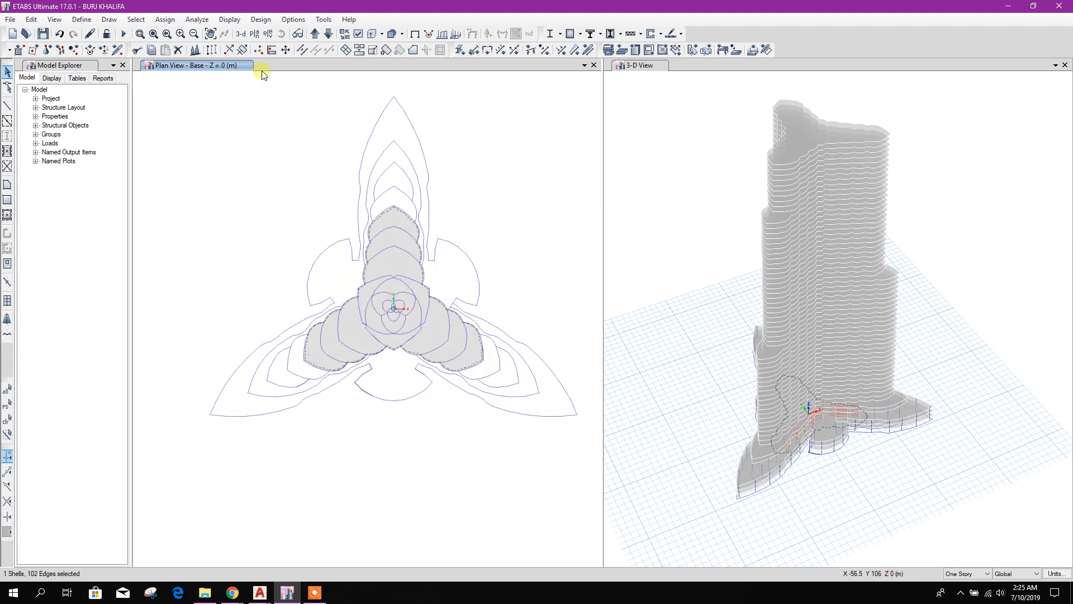
{"action": "left_click", "coordinate": [212, 50]}
{"action": "left_click", "coordinate": [541, 198]}
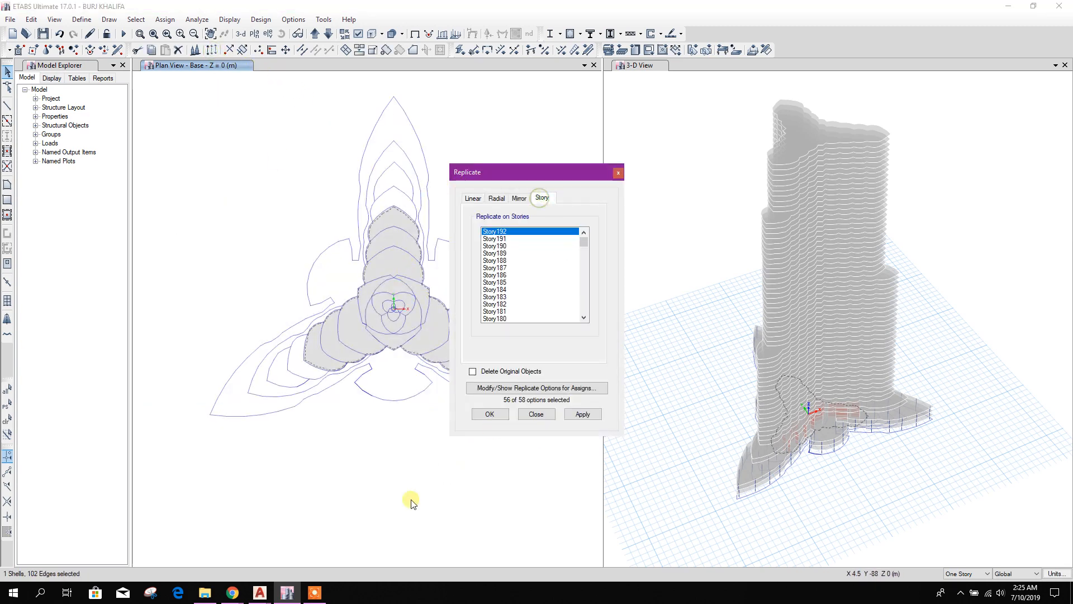
{"action": "mouse_move", "coordinate": [260, 593]}
{"action": "left_click", "coordinate": [199, 534]}
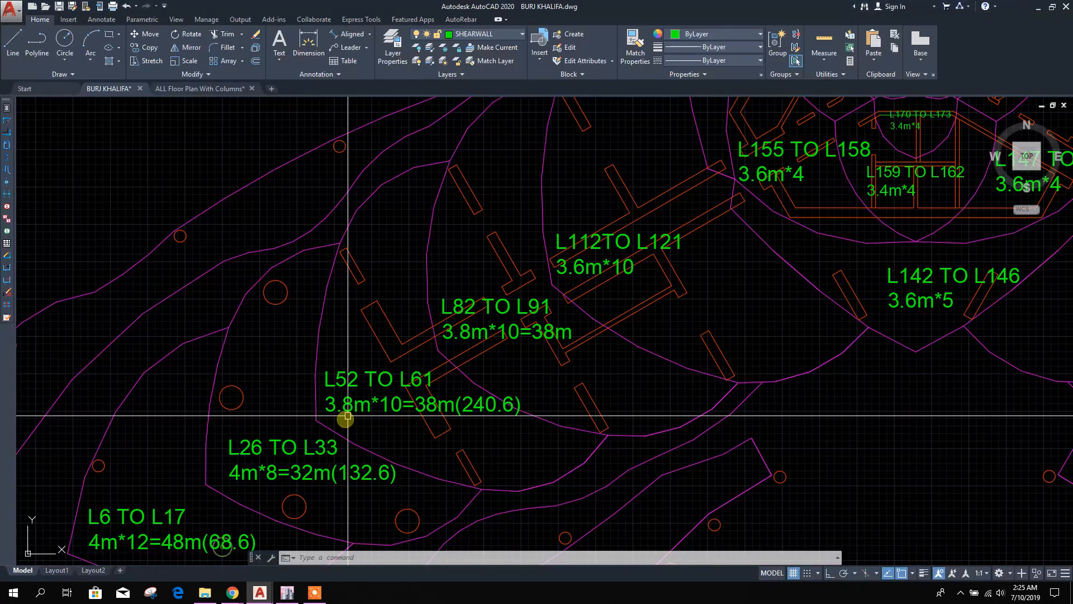
{"action": "middle_click_drag", "start_coordinate": [605, 435], "coordinate": [384, 434]}
{"action": "scroll", "coordinate": [794, 414], "scroll_direction": "up", "scroll_amount": 2}
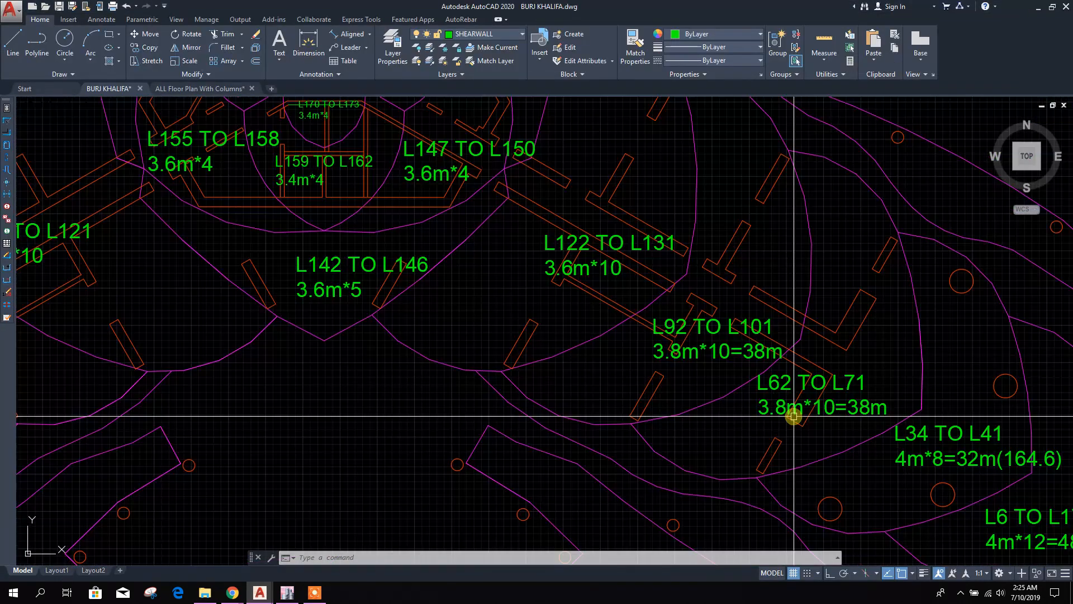
{"action": "middle_click_drag", "start_coordinate": [796, 415], "coordinate": [605, 416]}
{"action": "left_click", "coordinate": [290, 592]}
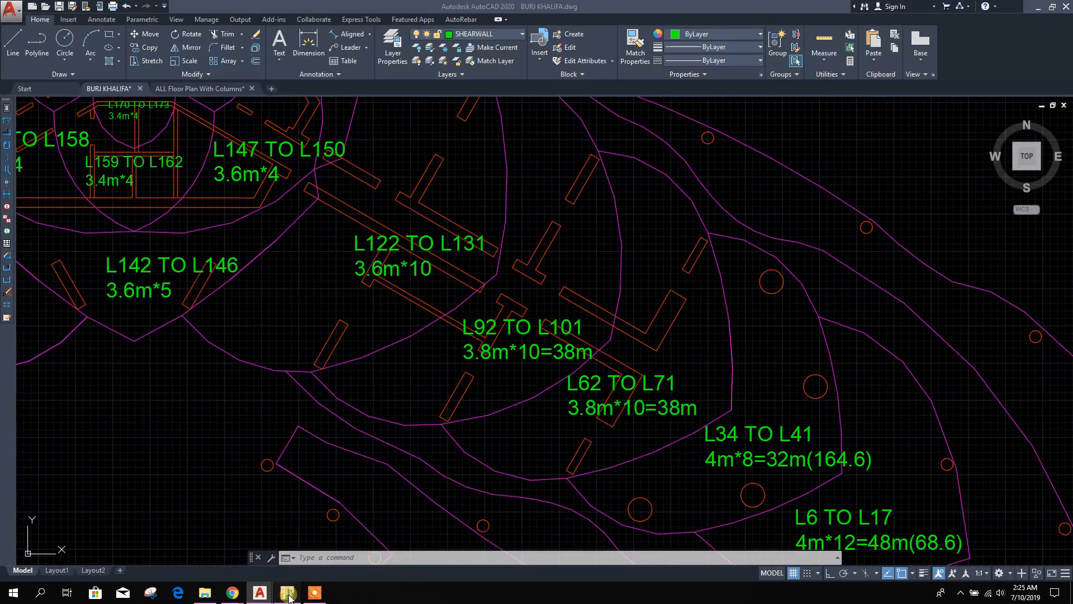
Replicate the selected base slab outline to Story62 through Story71
{"action": "left_click_drag", "start_coordinate": [583, 242], "coordinate": [585, 287]}
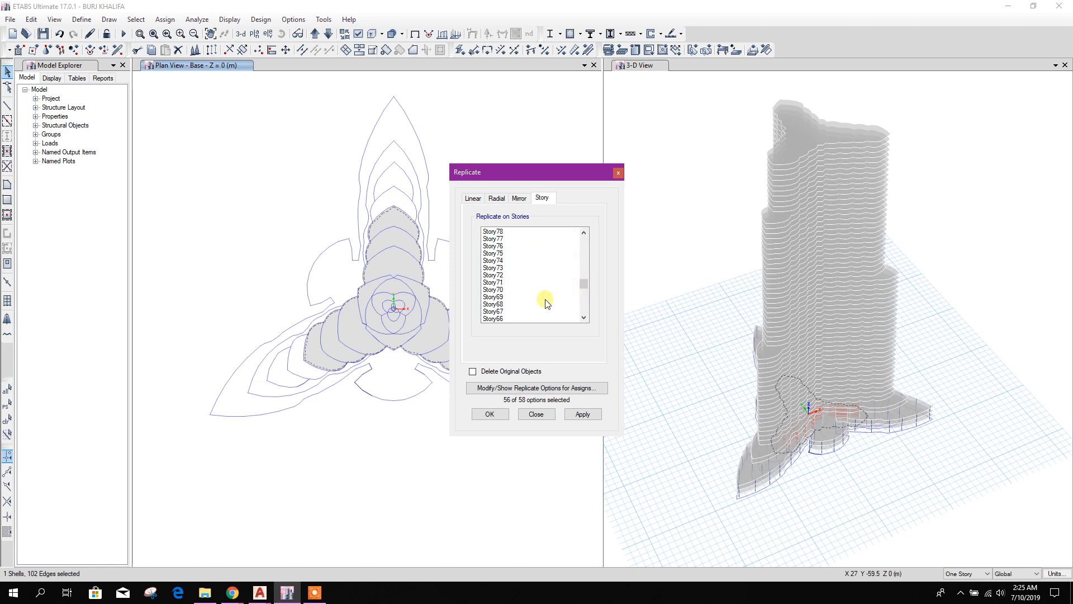
{"action": "left_click", "coordinate": [497, 304]}
{"action": "left_click", "coordinate": [506, 239], "text": "shift"}
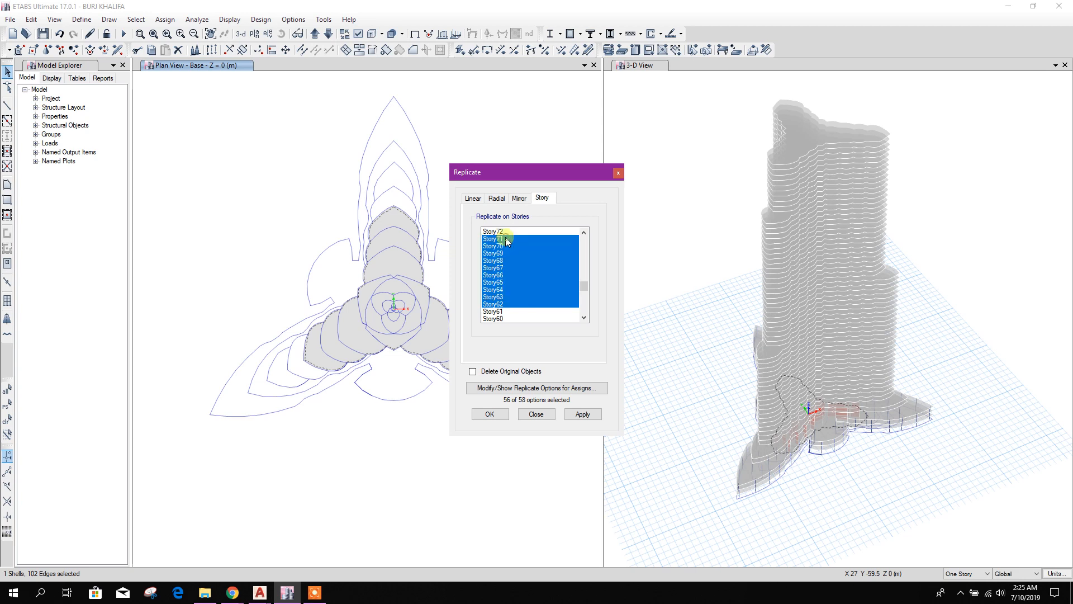
{"action": "left_click", "coordinate": [581, 418]}
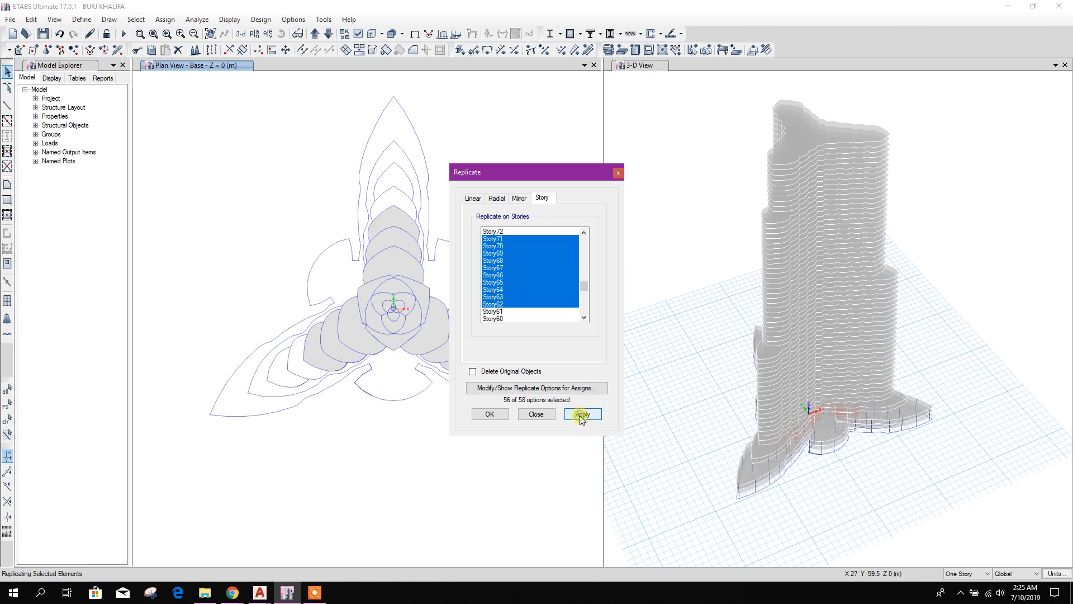
{"action": "left_click", "coordinate": [536, 415]}
Draw SteelCol frame lines along the curved boundary inside the outermost slab segment of the upper wing
{"action": "left_click", "coordinate": [677, 371]}
{"action": "scroll", "coordinate": [419, 255], "scroll_direction": "up", "scroll_amount": 3}
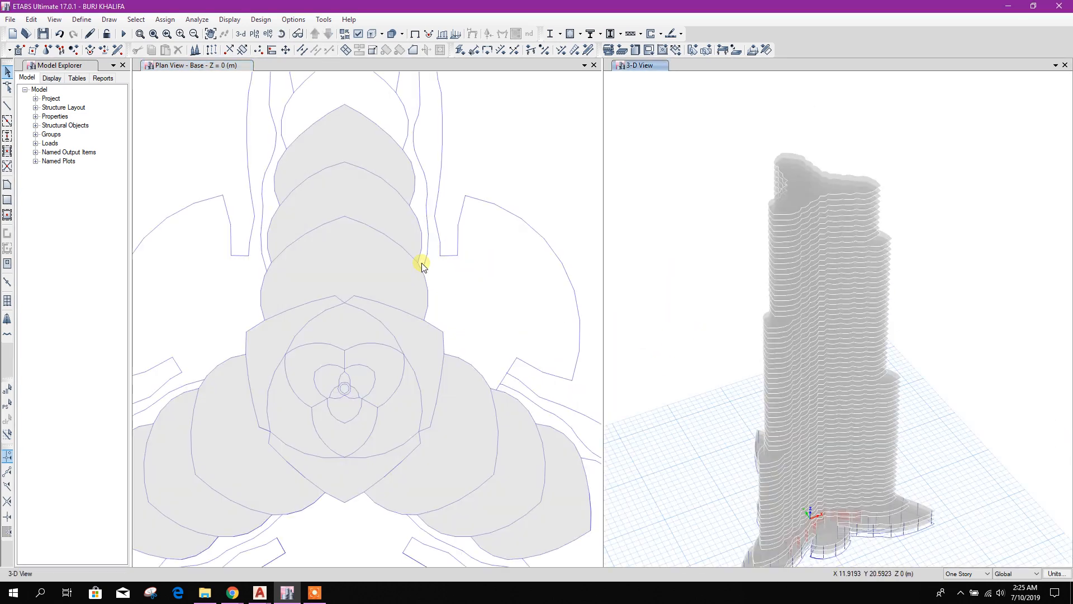
{"action": "scroll", "coordinate": [441, 278], "scroll_direction": "down", "scroll_amount": 2}
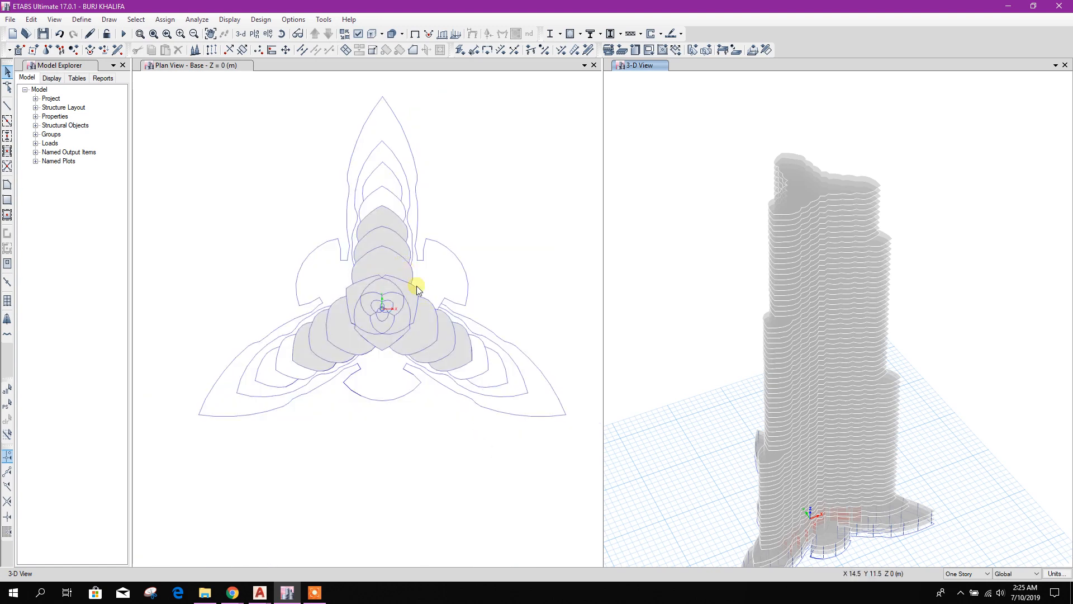
{"action": "scroll", "coordinate": [422, 310], "scroll_direction": "up", "scroll_amount": 2}
{"action": "left_click", "coordinate": [354, 143]}
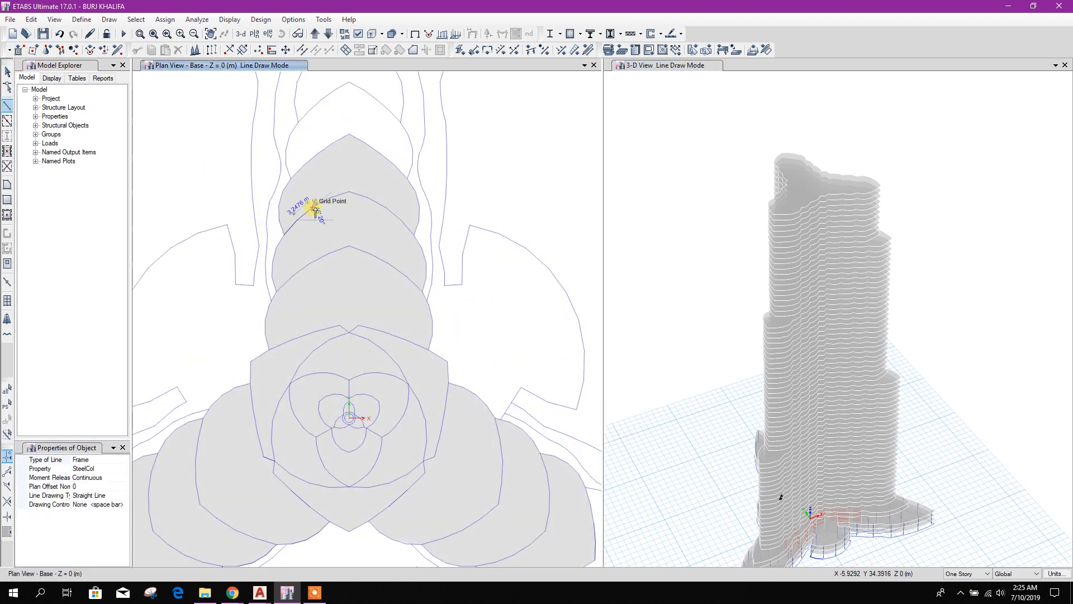
{"action": "left_click", "coordinate": [332, 198]}
{"action": "left_click", "coordinate": [349, 192]}
{"action": "left_click", "coordinate": [369, 199]}
{"action": "left_click", "coordinate": [386, 208]}
{"action": "left_click", "coordinate": [402, 220]}
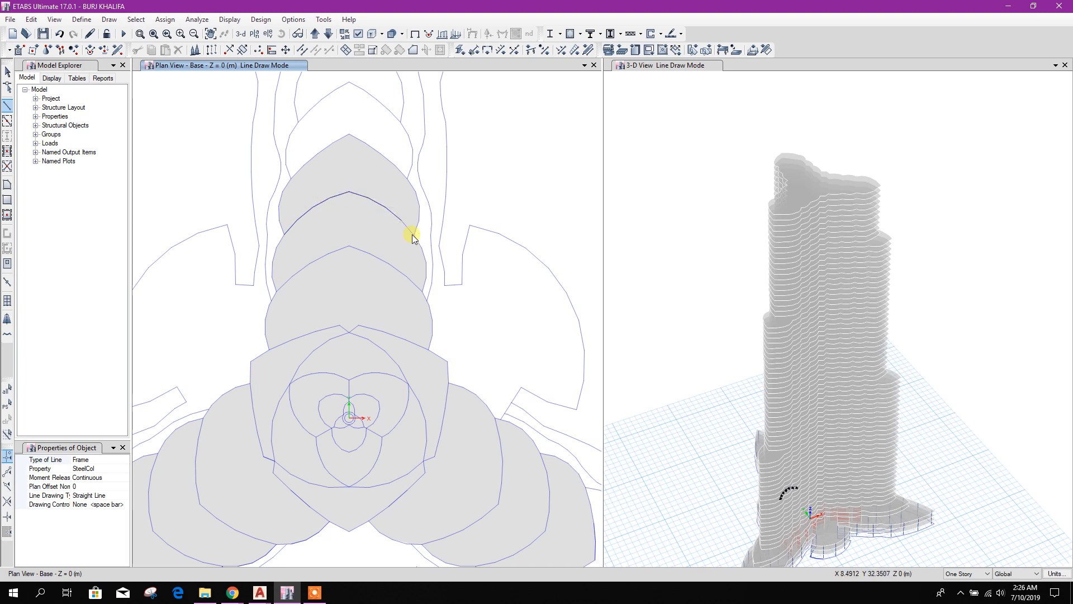
{"action": "left_click", "coordinate": [414, 240]}
{"action": "key", "text": "Escape"}
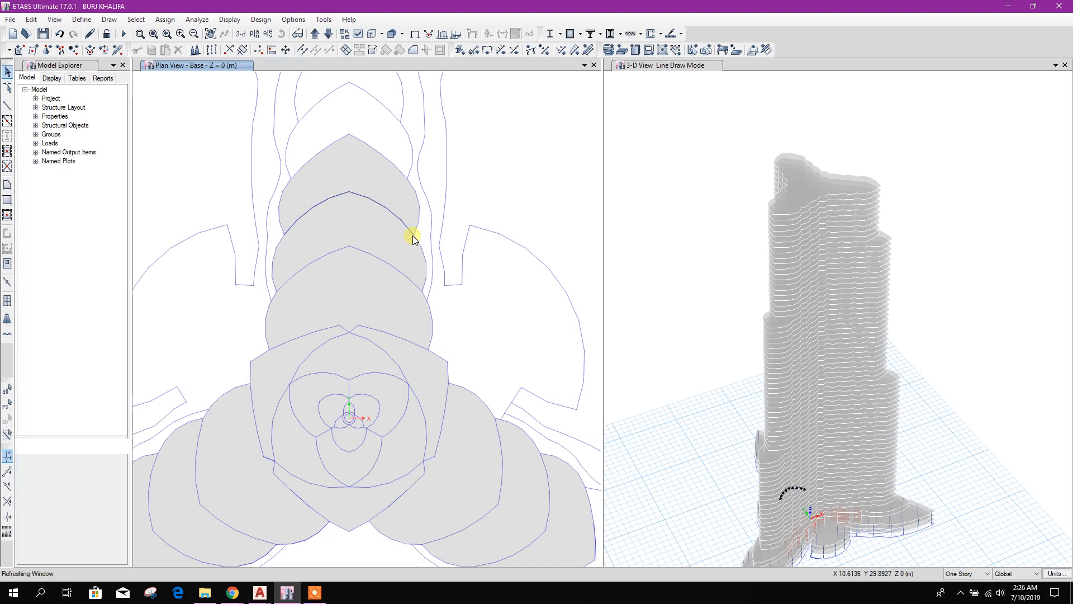
Cookie cut the base slab at the upper wing's frame lines, extended to shell edges, and delete the cut tip pieces and guide frames
{"action": "mouse_move", "coordinate": [242, 176]}
{"action": "left_mouse_down"}
{"action": "mouse_move", "coordinate": [424, 240]}
{"action": "mouse_move", "coordinate": [430, 251]}
{"action": "left_mouse_up"}
{"action": "left_click", "coordinate": [378, 177]}
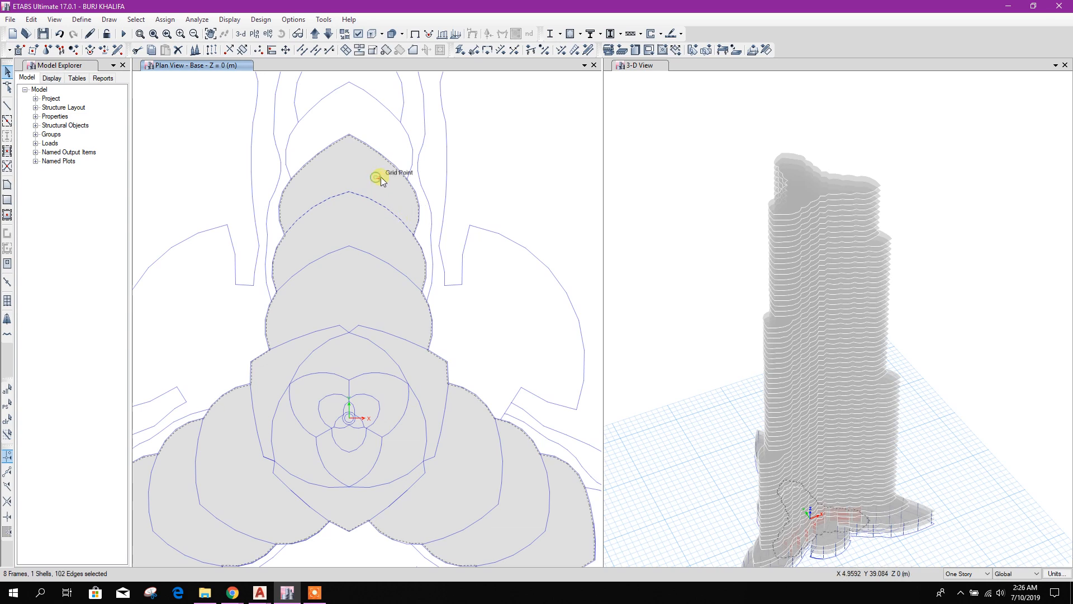
{"action": "left_click", "coordinate": [346, 50]}
{"action": "left_click", "coordinate": [582, 372]}
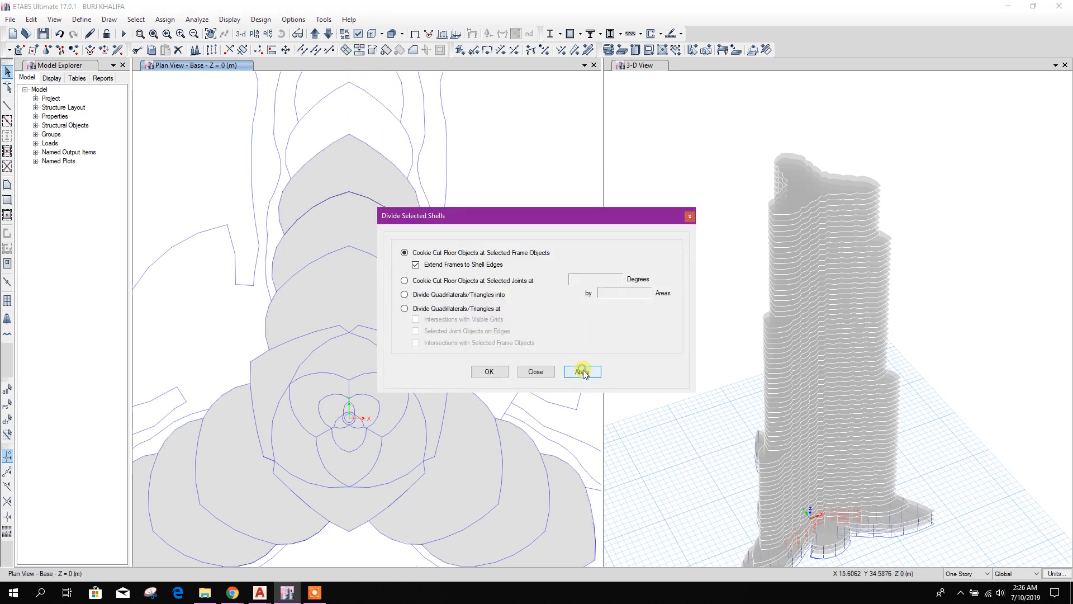
{"action": "left_click_drag", "start_coordinate": [211, 109], "coordinate": [484, 258]}
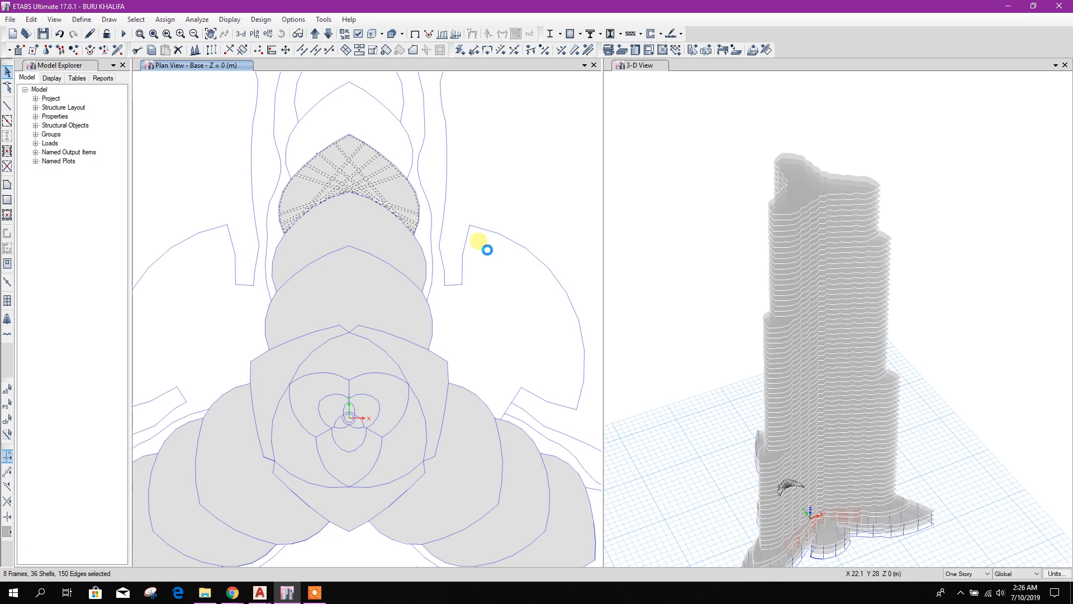
Select the trimmed slab, open Replicate, and check the upper wing's level range in the AutoCAD plan, returning to ETABS
{"action": "left_click", "coordinate": [390, 241]}
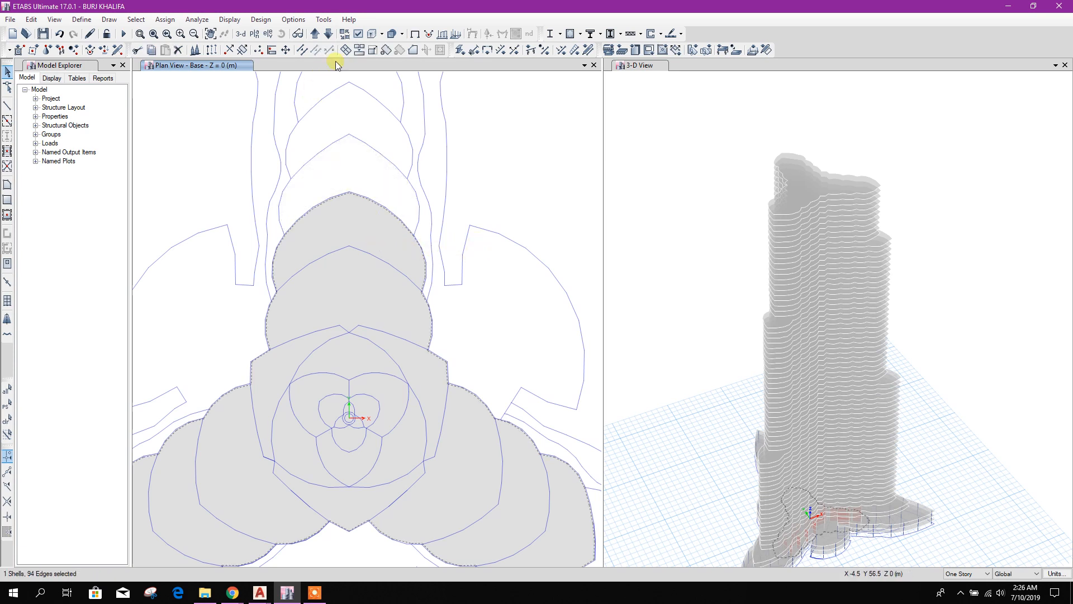
{"action": "left_click", "coordinate": [221, 47]}
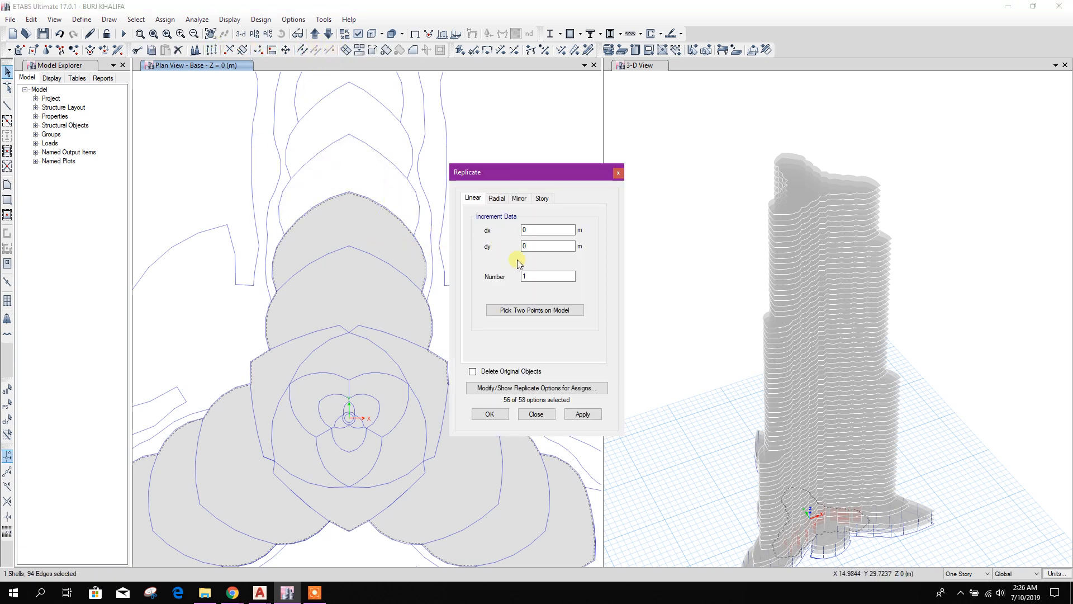
{"action": "mouse_move", "coordinate": [260, 591]}
{"action": "left_click", "coordinate": [222, 537]}
{"action": "scroll", "coordinate": [377, 290], "scroll_direction": "down", "scroll_amount": 4}
{"action": "scroll", "coordinate": [460, 336], "scroll_direction": "up", "scroll_amount": 3}
{"action": "scroll", "coordinate": [510, 318], "scroll_direction": "down", "scroll_amount": 5}
{"action": "scroll", "coordinate": [496, 335], "scroll_direction": "up", "scroll_amount": 5}
{"action": "middle_click_drag", "start_coordinate": [392, 269], "coordinate": [403, 383]}
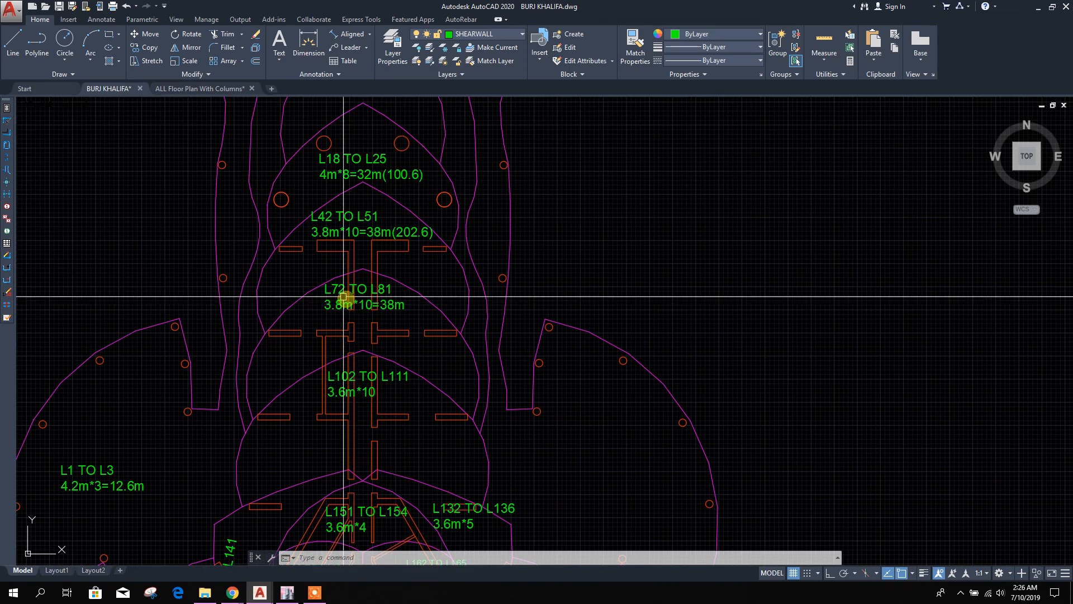
{"action": "scroll", "coordinate": [355, 304], "scroll_direction": "up", "scroll_amount": 2}
{"action": "left_click", "coordinate": [287, 592]}
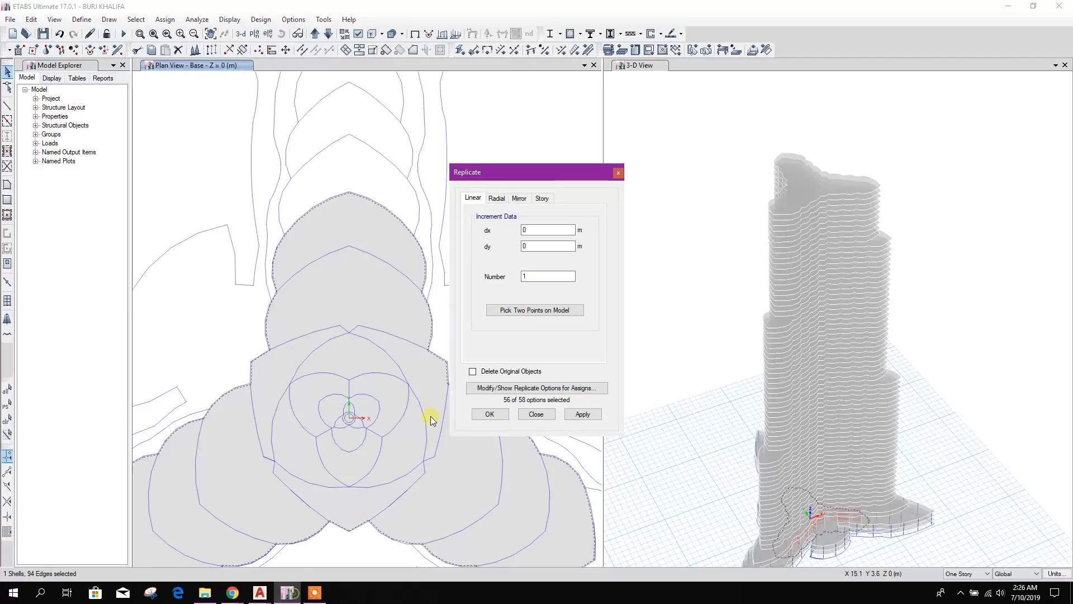
Replicate the trimmed slab to Story72 through Story81
{"action": "left_click", "coordinate": [542, 198]}
{"action": "left_click_drag", "start_coordinate": [584, 245], "coordinate": [581, 288]}
{"action": "left_click", "coordinate": [497, 283]}
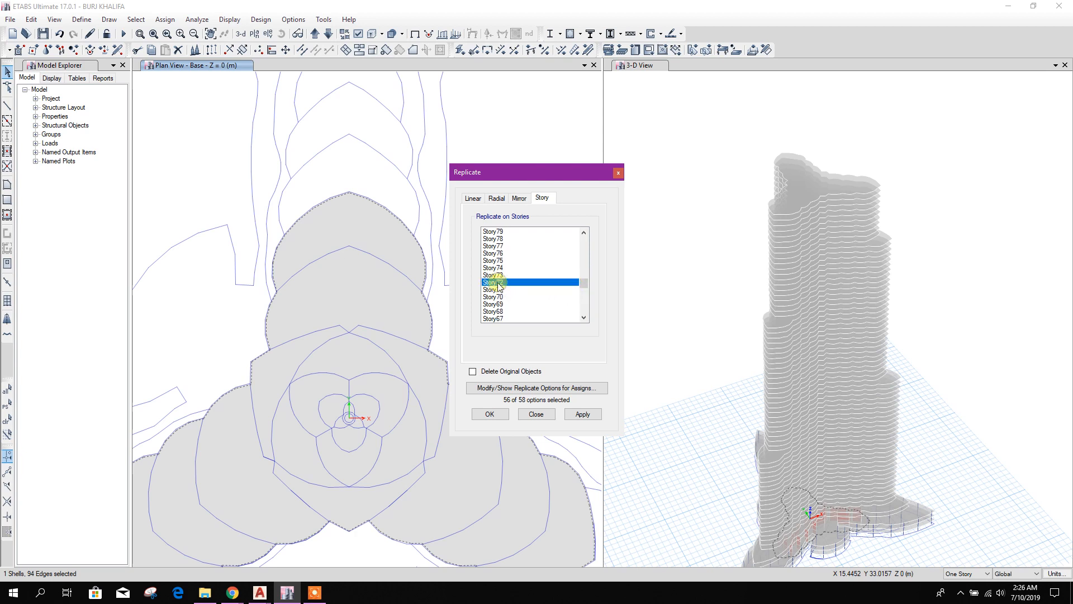
{"action": "scroll", "coordinate": [502, 271], "scroll_direction": "up", "scroll_amount": 1}
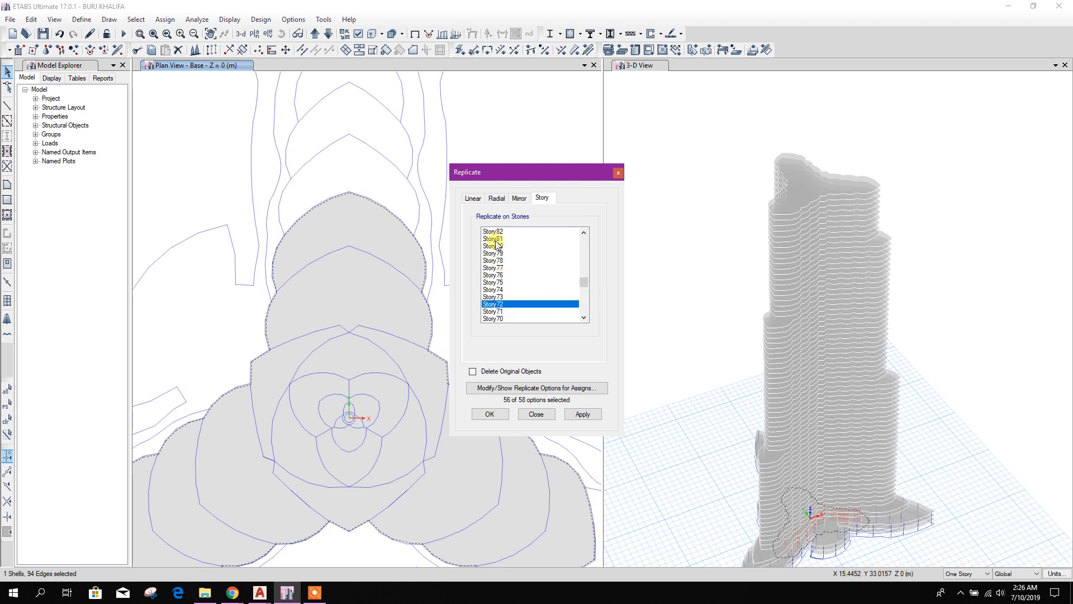
{"action": "left_click", "coordinate": [494, 239], "text": "shift"}
{"action": "left_click", "coordinate": [582, 415]}
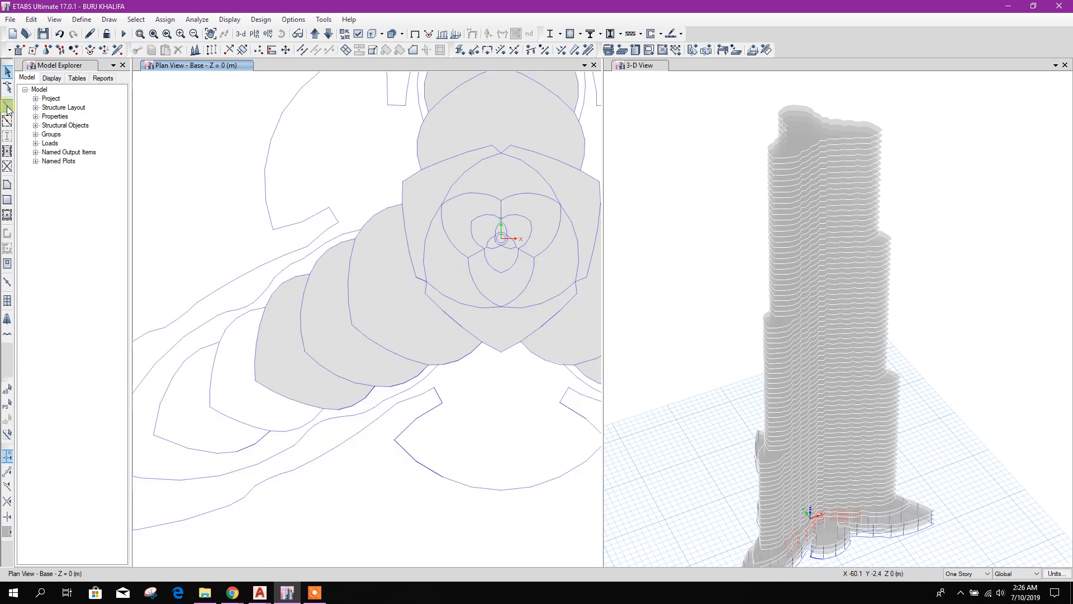
Draw SteelCol frame lines along the curved boundary inside the outermost slab segment of the lower-left wing
{"action": "left_click", "coordinate": [7, 105]}
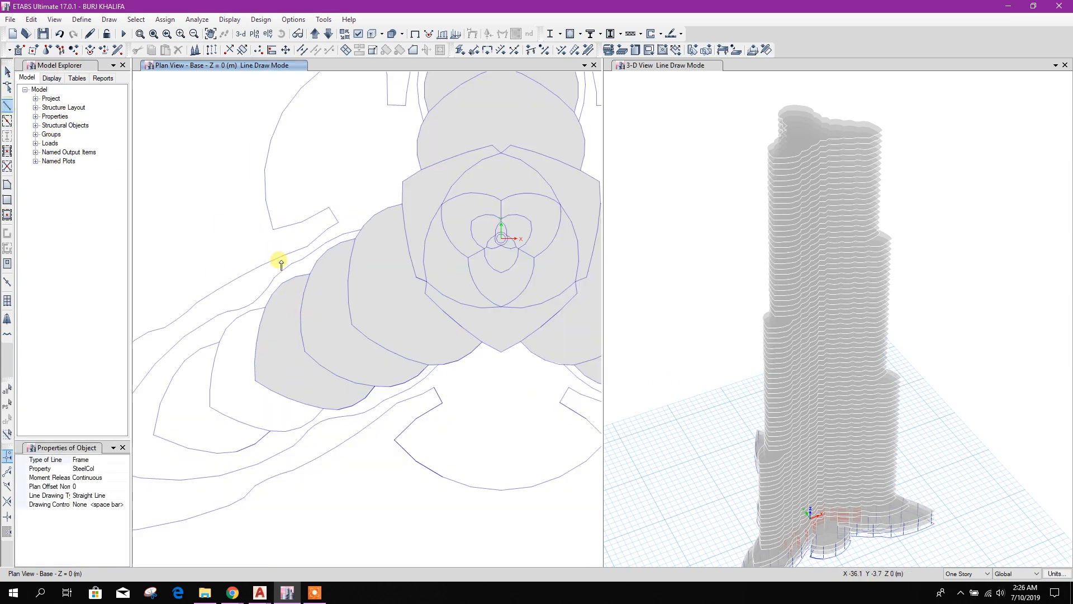
{"action": "left_click", "coordinate": [311, 274]}
{"action": "scroll", "coordinate": [304, 304], "scroll_direction": "up", "scroll_amount": 3}
{"action": "left_click", "coordinate": [326, 270]}
{"action": "left_click", "coordinate": [317, 323]}
{"action": "left_click", "coordinate": [320, 378]}
{"action": "left_click", "coordinate": [331, 434]}
{"action": "middle_click_drag", "start_coordinate": [373, 479], "coordinate": [285, 337]}
{"action": "left_click", "coordinate": [283, 327]}
{"action": "left_click", "coordinate": [330, 356]}
{"action": "left_click", "coordinate": [381, 376]}
{"action": "left_click", "coordinate": [434, 387]}
{"action": "key", "text": "Escape"}
Cookie cut the slab at the lower-left wing's frame lines, extended to shell edges, and delete the cut tip pieces and guide frames
{"action": "scroll", "coordinate": [449, 410], "scroll_direction": "down", "scroll_amount": 2}
{"action": "left_click", "coordinate": [354, 361]}
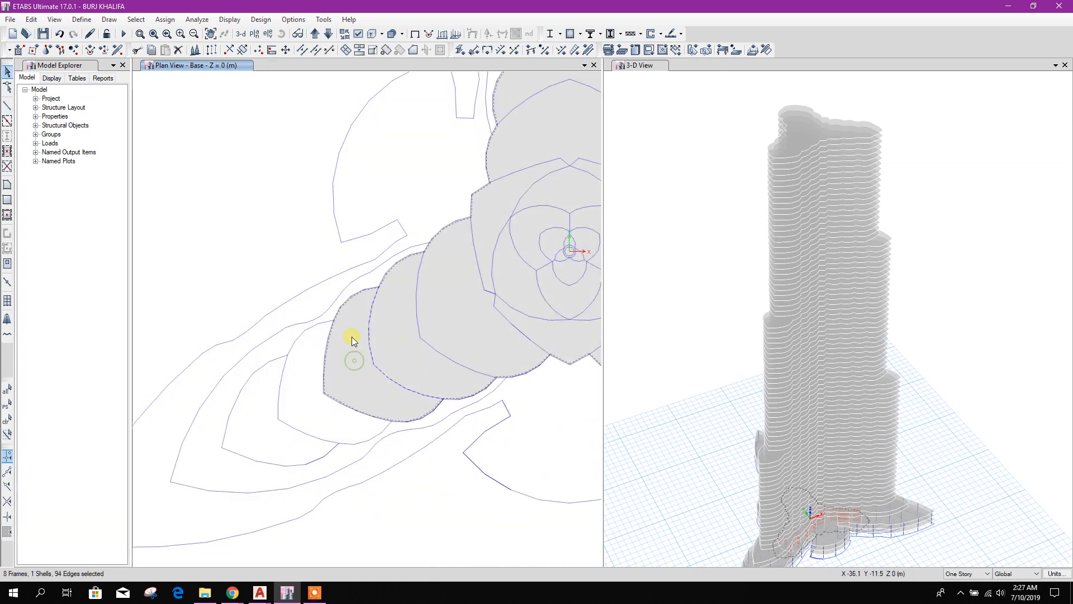
{"action": "left_click", "coordinate": [345, 51]}
{"action": "left_click", "coordinate": [571, 373]}
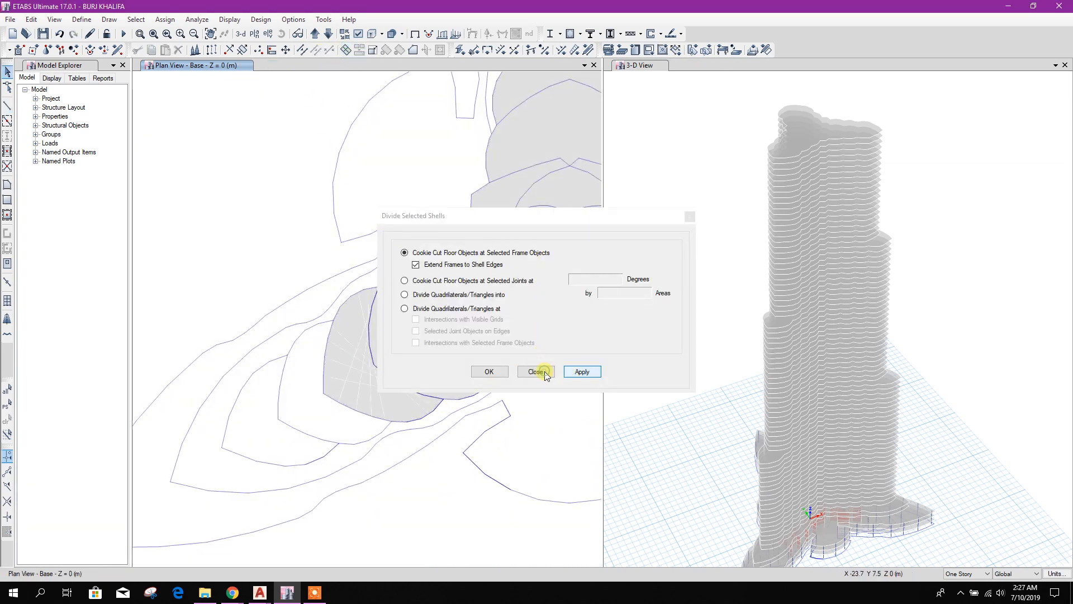
{"action": "left_click", "coordinate": [537, 371]}
{"action": "left_click_drag", "start_coordinate": [304, 265], "coordinate": [453, 466]}
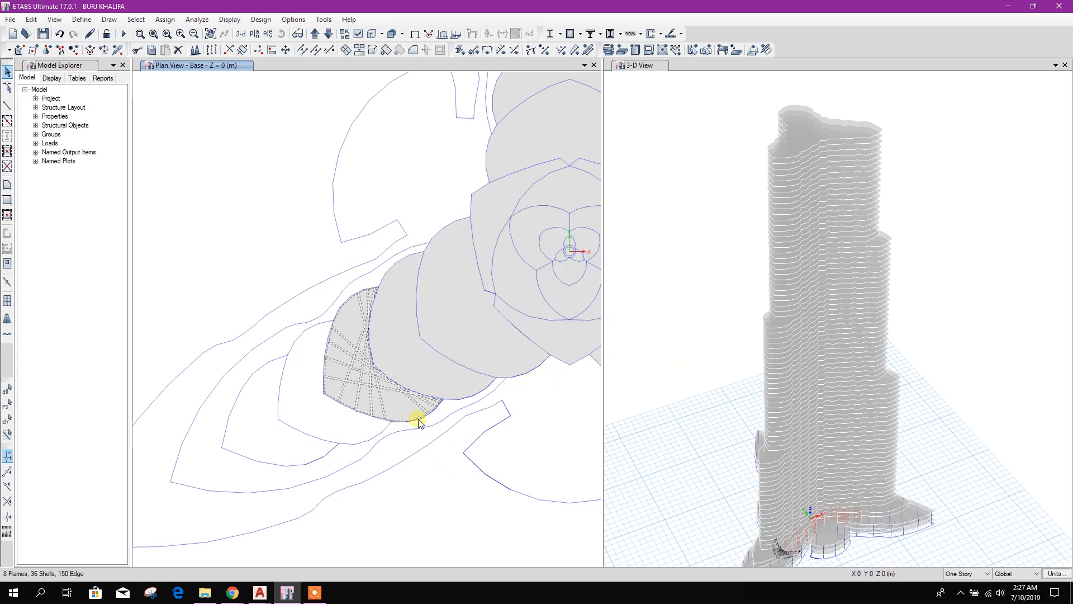
{"action": "key", "text": "Delete"}
Select the trimmed slab, open story replication, and check the lower-left wing's level range in the AutoCAD plan, returning to ETABS
{"action": "middle_click_drag", "start_coordinate": [443, 346], "coordinate": [287, 395]}
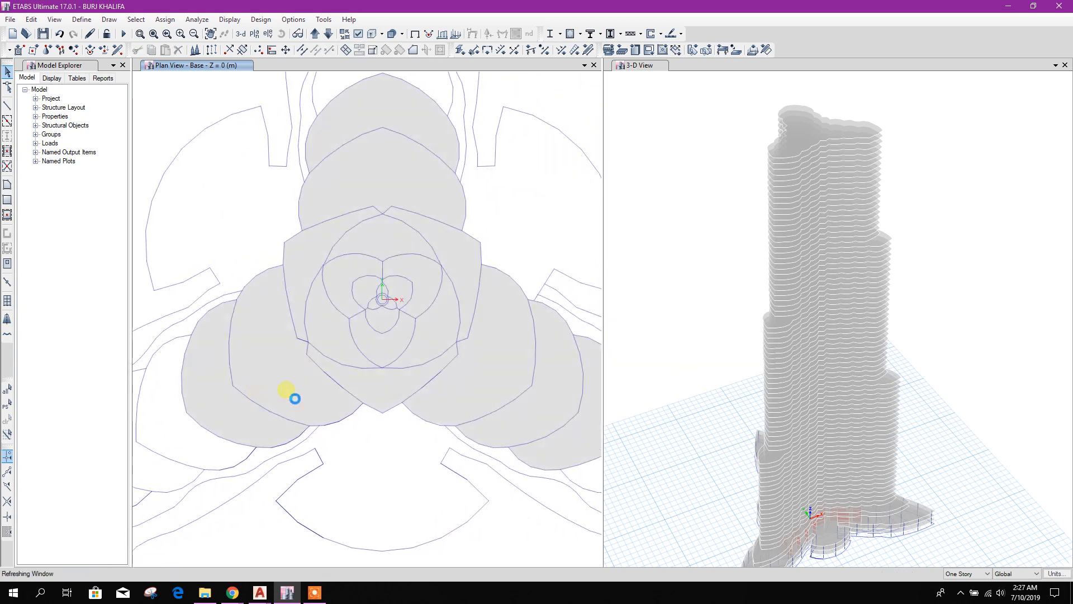
{"action": "left_click", "coordinate": [501, 339]}
{"action": "left_click", "coordinate": [221, 48]}
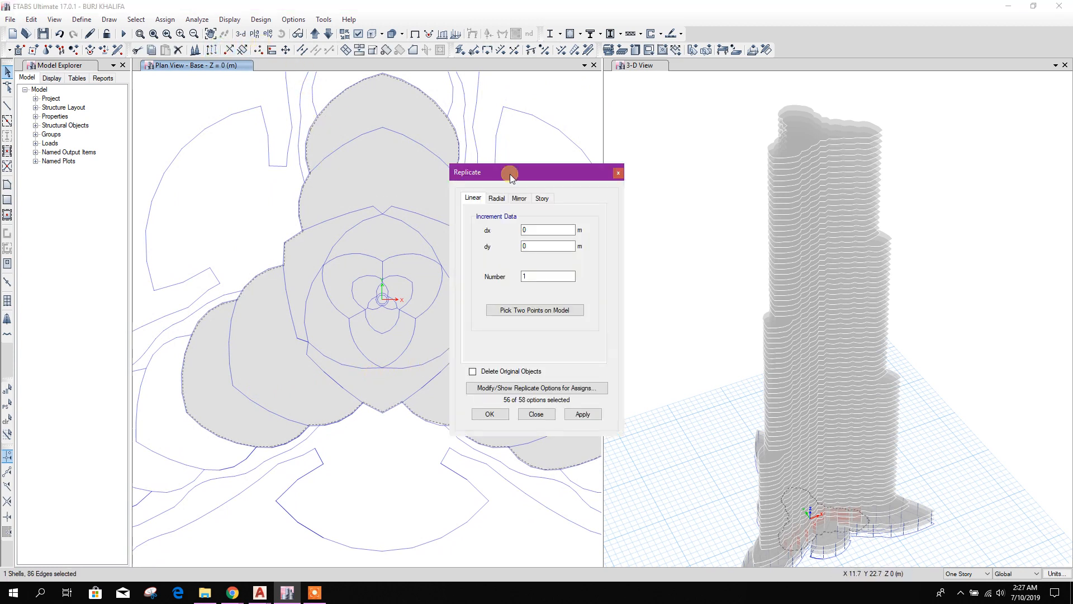
{"action": "left_click", "coordinate": [542, 198]}
{"action": "mouse_move", "coordinate": [260, 596]}
{"action": "left_click", "coordinate": [216, 546]}
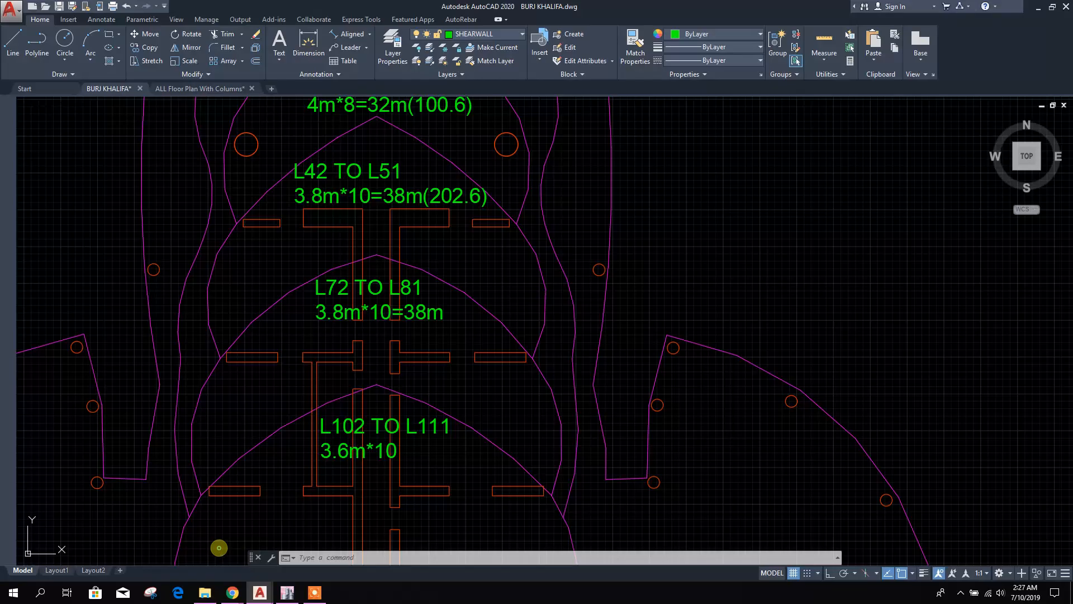
{"action": "scroll", "coordinate": [451, 317], "scroll_direction": "down", "scroll_amount": 3}
{"action": "scroll", "coordinate": [391, 422], "scroll_direction": "up", "scroll_amount": 6}
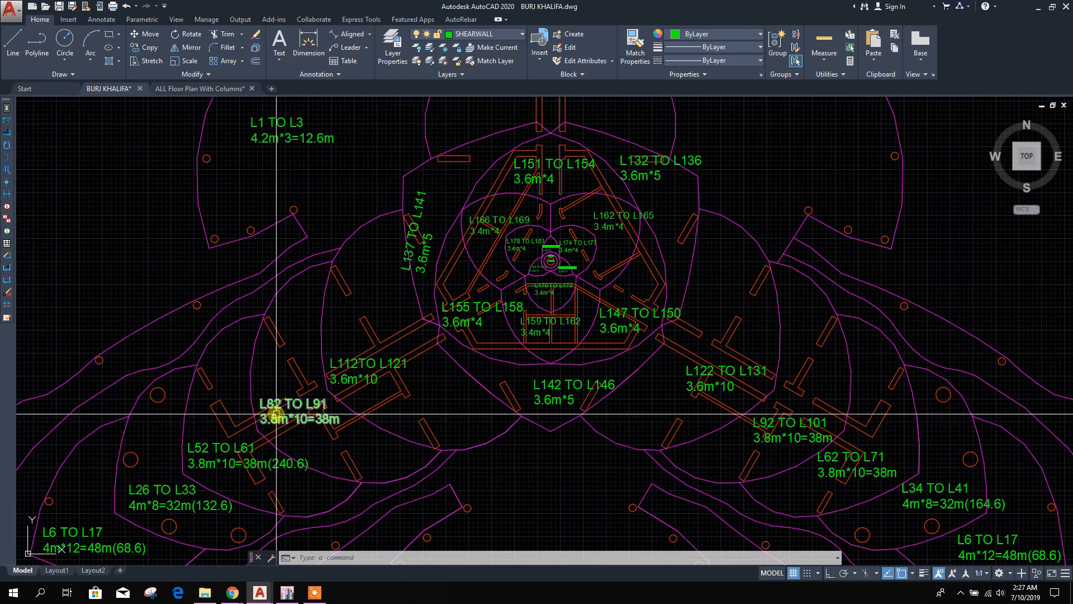
{"action": "left_click", "coordinate": [287, 591]}
Replicate the trimmed slab to Story82 through Story91
{"action": "left_click_drag", "start_coordinate": [584, 242], "coordinate": [583, 280]}
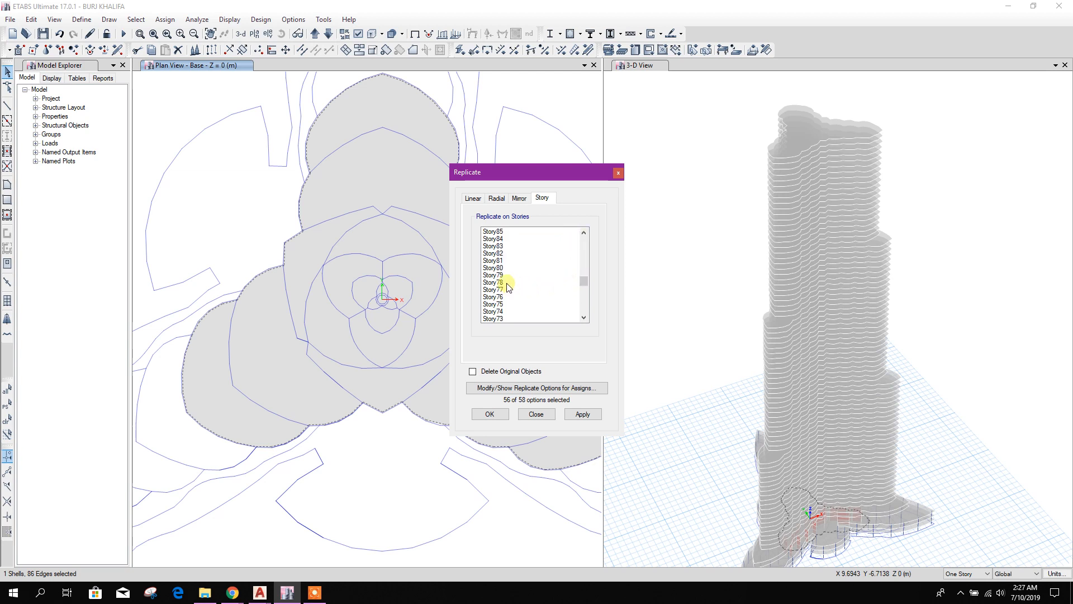
{"action": "mouse_move", "coordinate": [503, 275]}
{"action": "left_mouse_down"}
{"action": "mouse_move", "coordinate": [506, 229]}
{"action": "mouse_move", "coordinate": [510, 269]}
{"action": "left_mouse_up"}
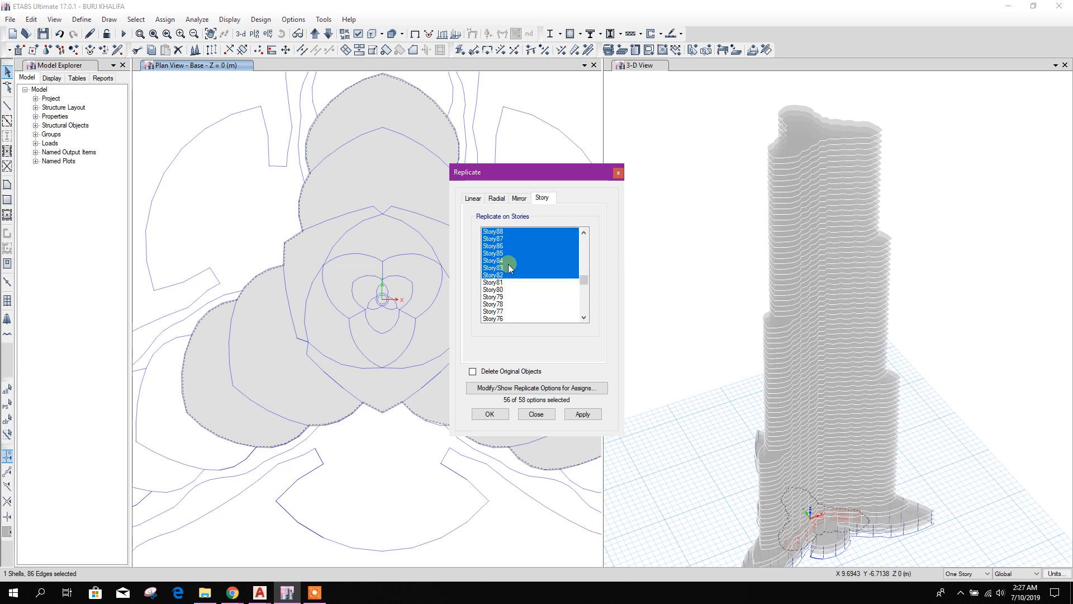
{"action": "scroll", "coordinate": [512, 270], "scroll_direction": "up", "scroll_amount": 1}
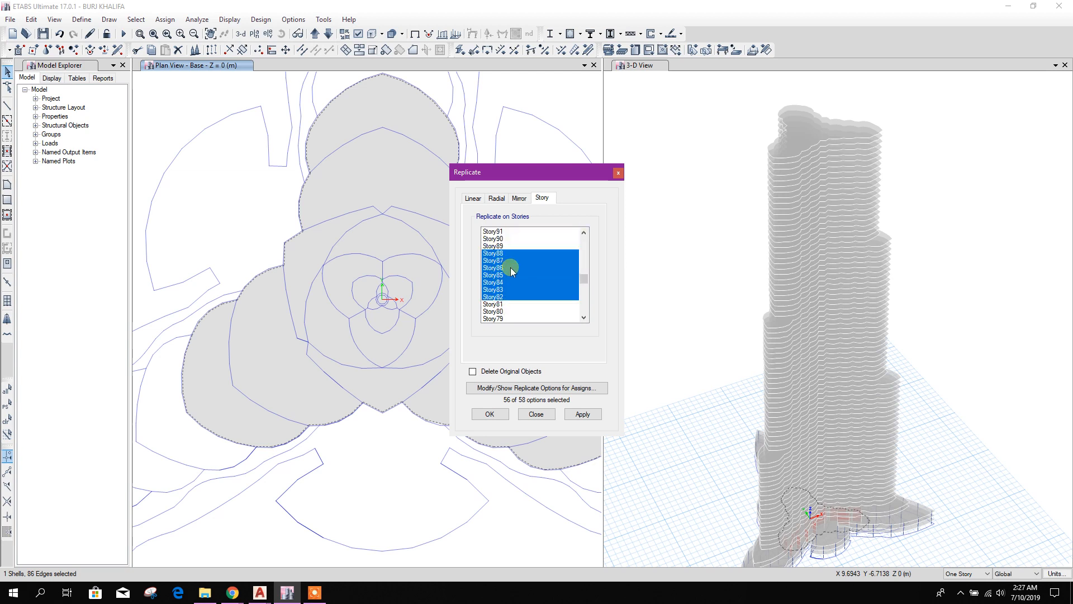
{"action": "left_click", "coordinate": [505, 234], "text": "shift"}
{"action": "left_click", "coordinate": [579, 415]}
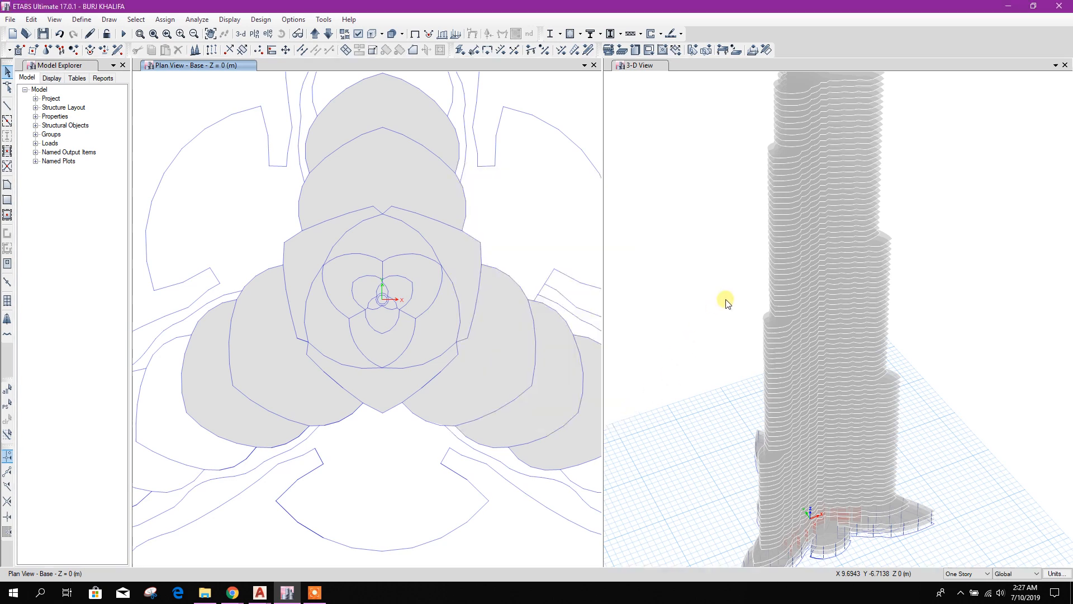
Draw SteelCol frame lines along the next curved boundary inside the lower-right wing's outermost slab segment
{"action": "middle_click_drag", "start_coordinate": [725, 298], "coordinate": [727, 351]}
{"action": "scroll", "coordinate": [720, 317], "scroll_direction": "down", "scroll_amount": 5}
{"action": "scroll", "coordinate": [720, 319], "scroll_direction": "up", "scroll_amount": 4}
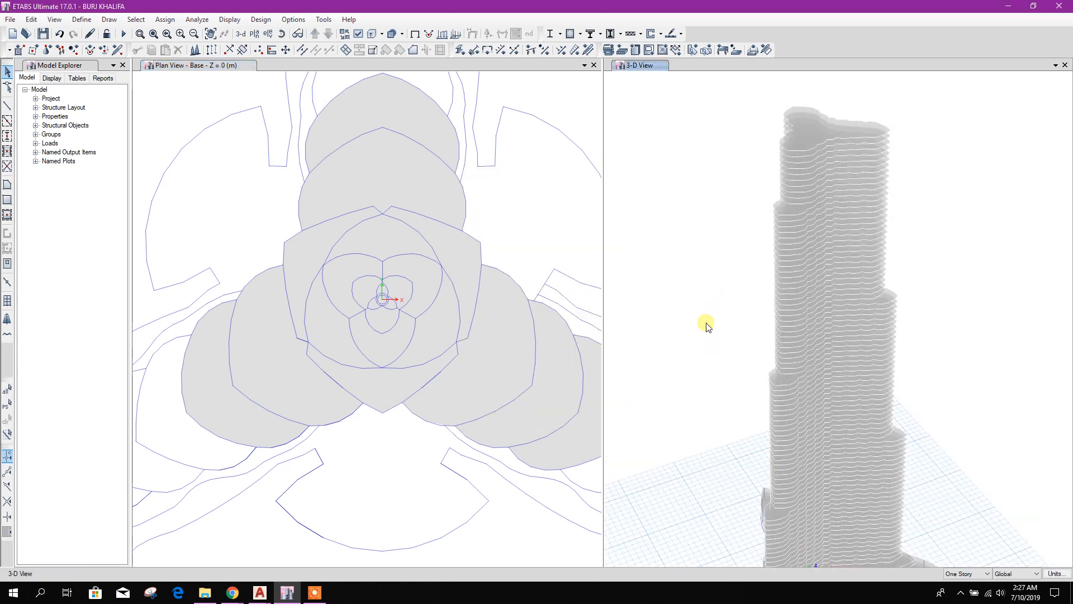
{"action": "scroll", "coordinate": [455, 275], "scroll_direction": "down", "scroll_amount": 3}
{"action": "scroll", "coordinate": [498, 352], "scroll_direction": "up", "scroll_amount": 5}
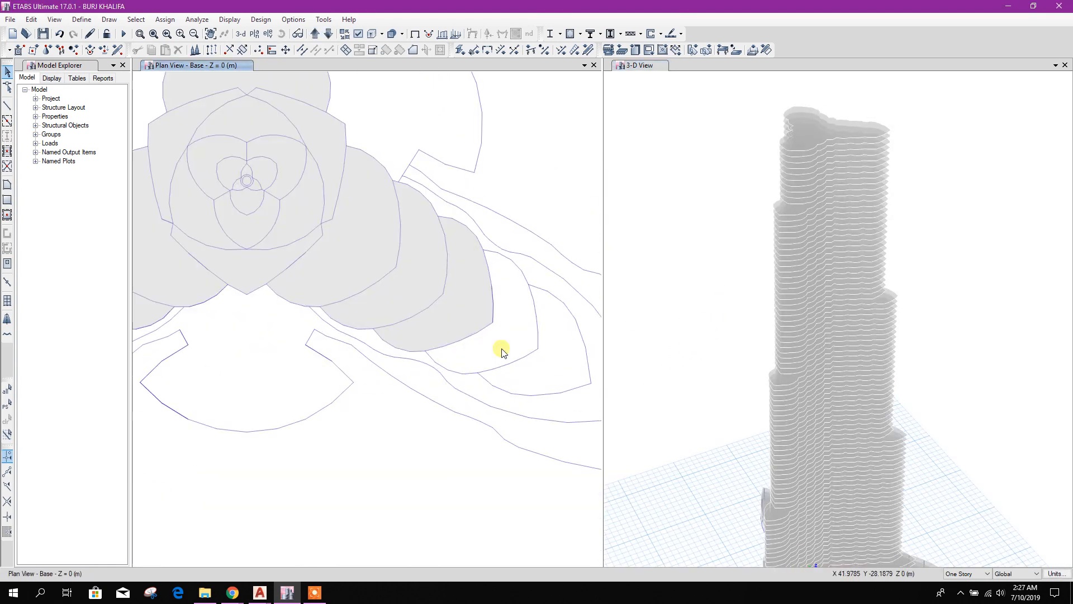
{"action": "left_click", "coordinate": [8, 105]}
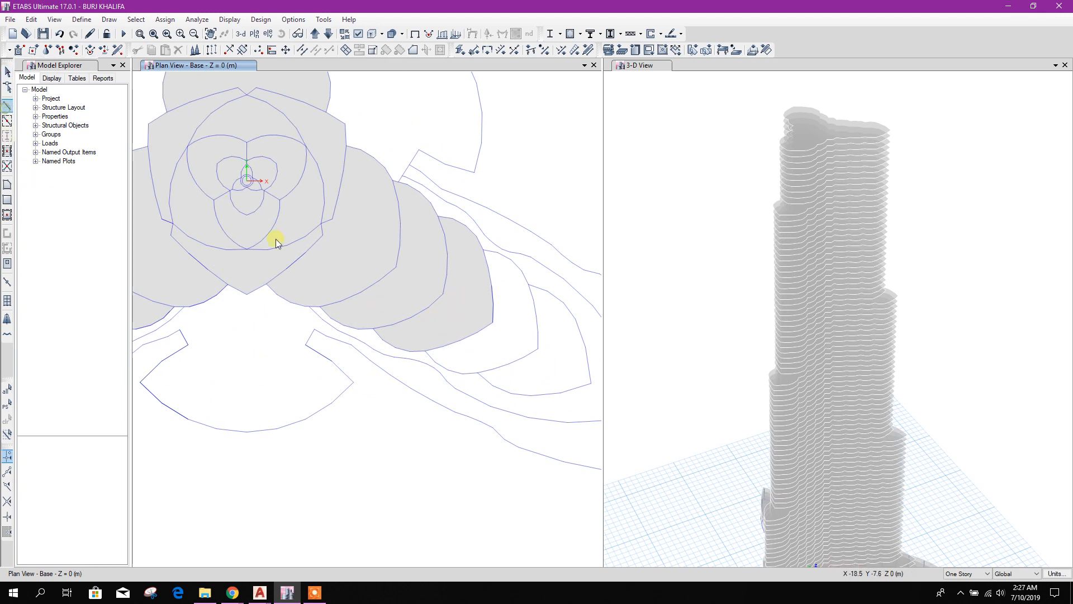
{"action": "scroll", "coordinate": [417, 349], "scroll_direction": "up", "scroll_amount": 3}
{"action": "left_click", "coordinate": [289, 289]}
{"action": "left_click", "coordinate": [342, 278]}
{"action": "left_click", "coordinate": [393, 258]}
{"action": "left_click", "coordinate": [440, 229]}
{"action": "left_click", "coordinate": [480, 194]}
{"action": "middle_click_drag", "start_coordinate": [504, 161], "coordinate": [440, 302]}
{"action": "left_click", "coordinate": [427, 280]}
{"action": "left_click", "coordinate": [430, 225]}
{"action": "left_click", "coordinate": [421, 171]}
{"action": "left_click", "coordinate": [403, 121]}
{"action": "key", "text": "Escape"}
Select the slab with the lower-right wing's frame lines and cookie cut it there, extending the frames to the shell edges
{"action": "scroll", "coordinate": [475, 241], "scroll_direction": "down", "scroll_amount": 4}
{"action": "left_click", "coordinate": [467, 237]}
{"action": "left_click_drag", "start_coordinate": [376, 180], "coordinate": [513, 341]}
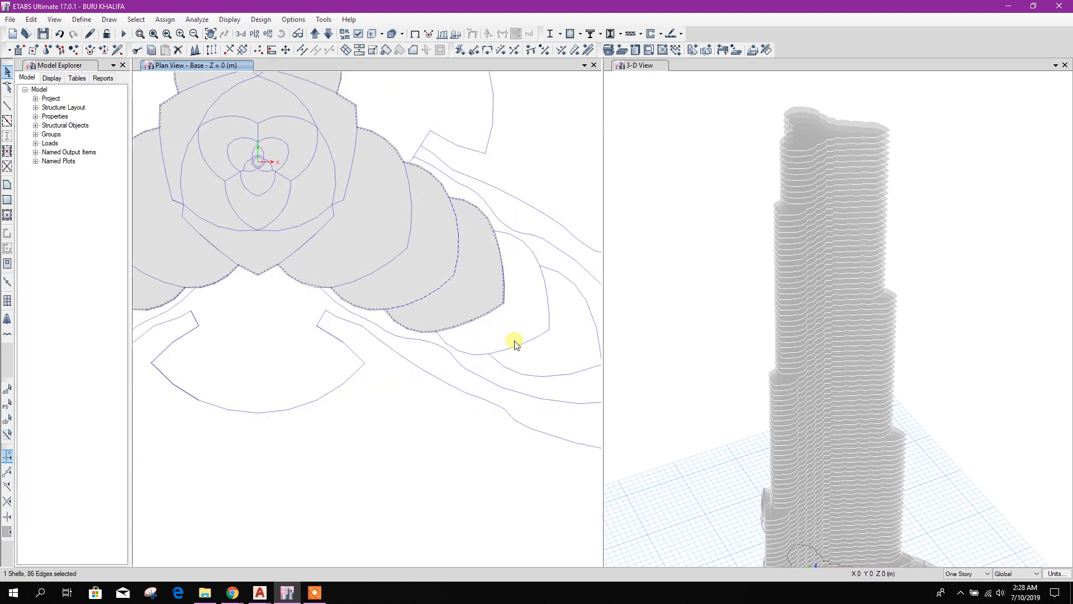
{"action": "left_click", "coordinate": [351, 54]}
{"action": "left_click", "coordinate": [583, 371]}
{"action": "left_click", "coordinate": [536, 372]}
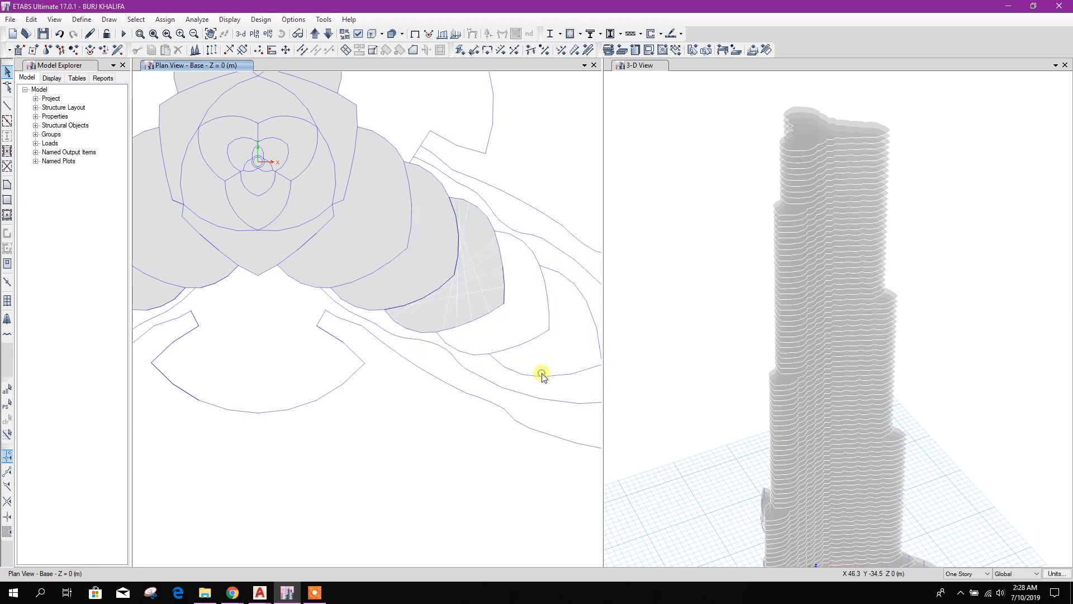
Delete the cut-off pieces of the lower-right wing's outermost slab segment and select the remaining slab
{"action": "left_click_drag", "start_coordinate": [383, 170], "coordinate": [538, 380]}
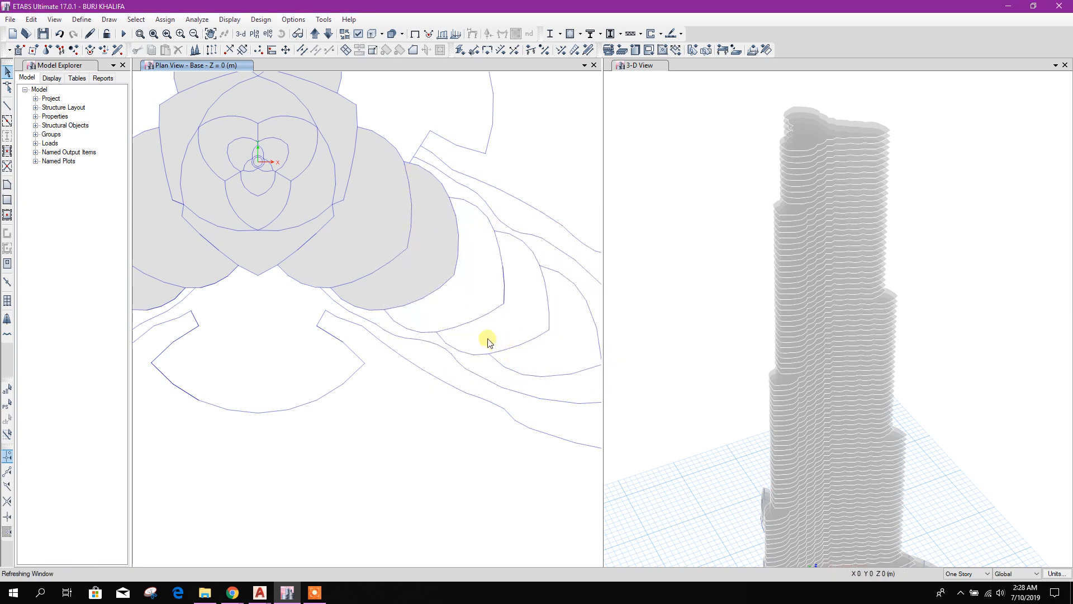
{"action": "scroll", "coordinate": [491, 358], "scroll_direction": "down", "scroll_amount": 3}
{"action": "left_click", "coordinate": [473, 333]}
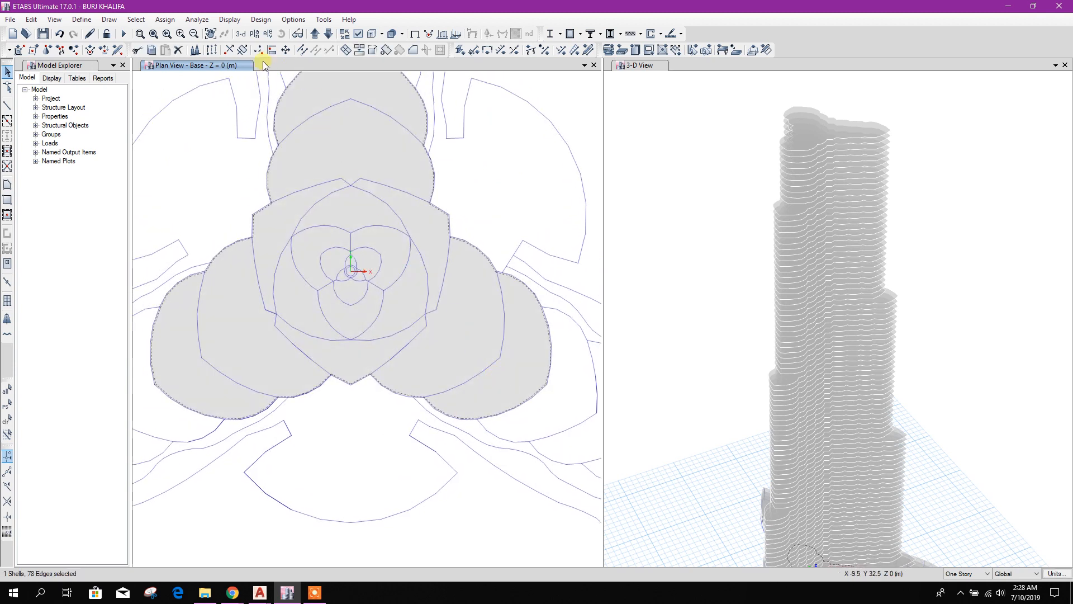
Check the lower-right wing's level range in the AutoCAD plan BURJ KHALIFA.dwg and replicate the selected slab to Story92 through Story101 in ETABS
{"action": "left_click", "coordinate": [213, 51]}
{"action": "left_click", "coordinate": [538, 196]}
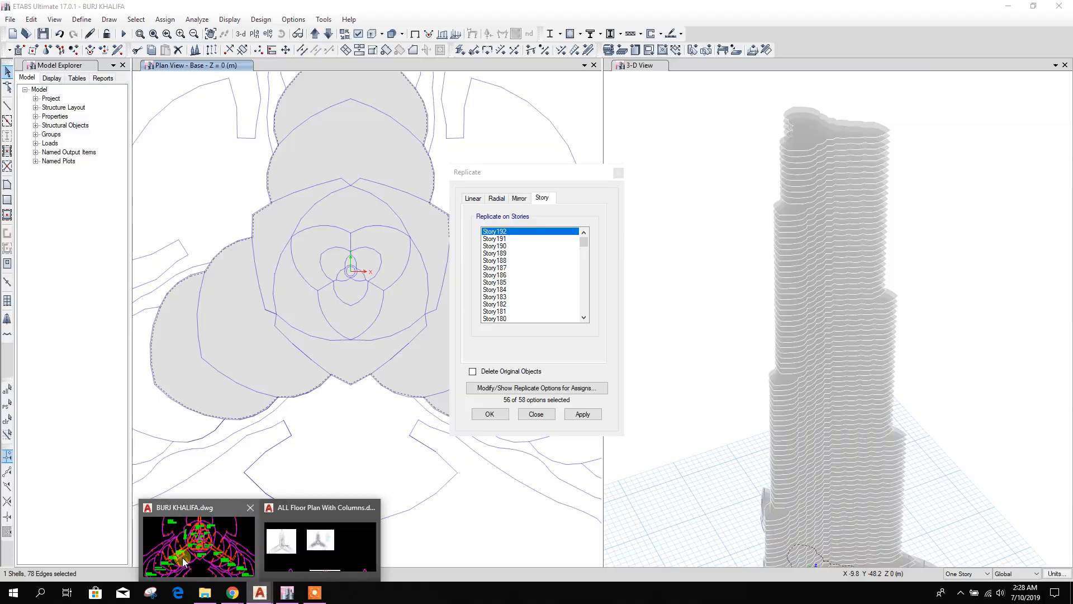
{"action": "left_click", "coordinate": [223, 537]}
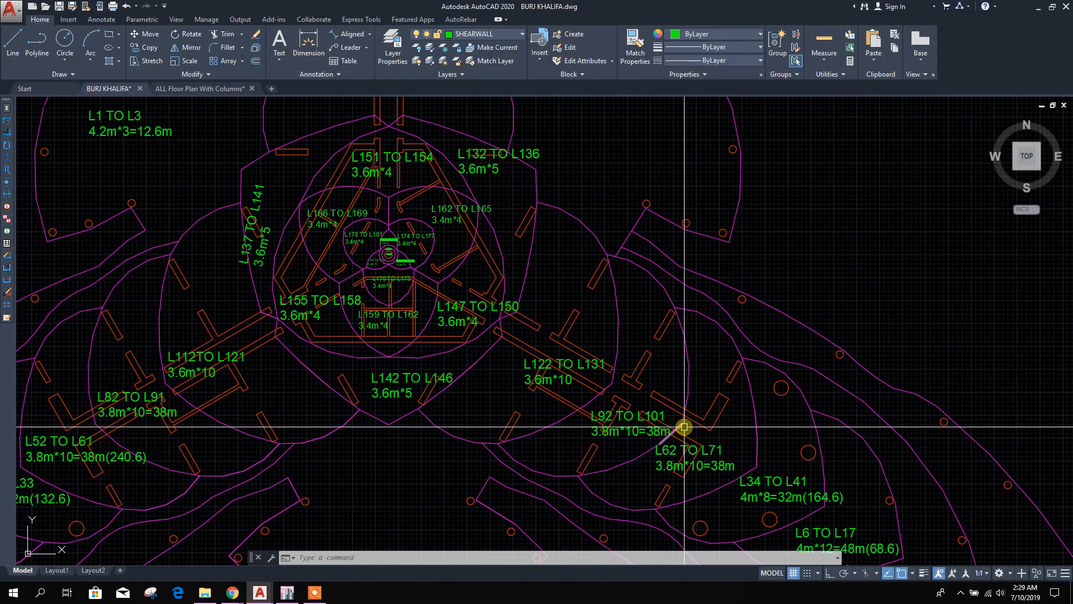
{"action": "left_click", "coordinate": [290, 594]}
{"action": "left_click_drag", "start_coordinate": [584, 244], "coordinate": [580, 286]}
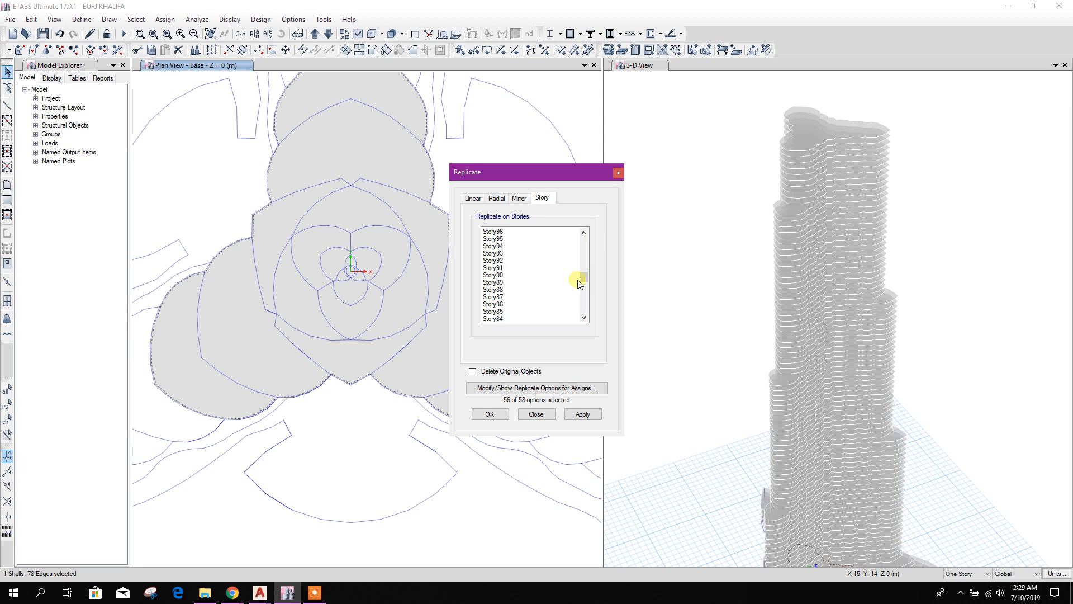
{"action": "left_click", "coordinate": [499, 261]}
{"action": "scroll", "coordinate": [522, 279], "scroll_direction": "up", "scroll_amount": 2}
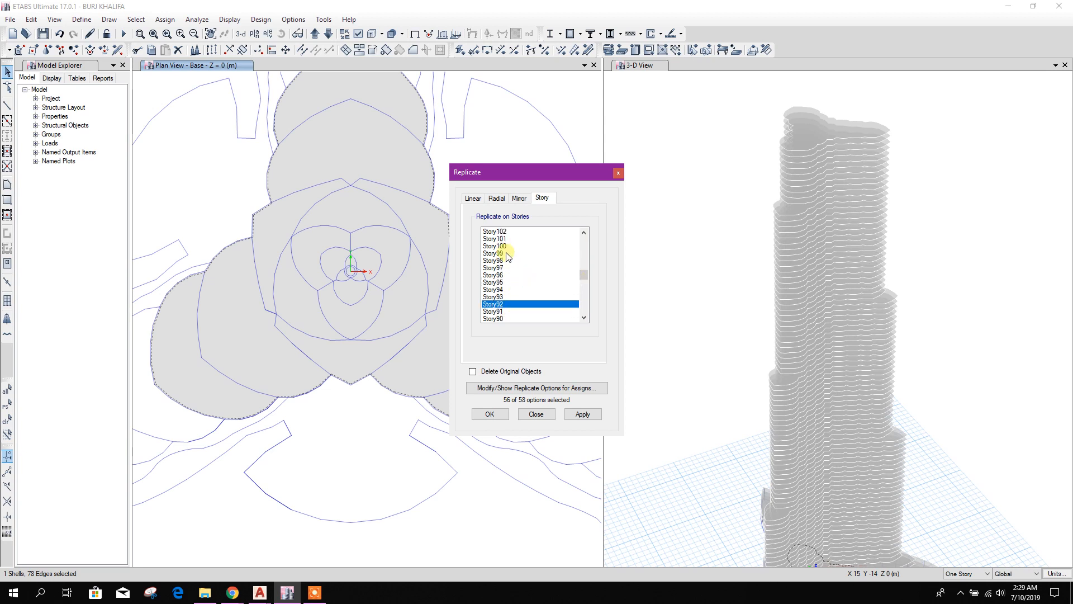
{"action": "left_click", "coordinate": [501, 240], "text": "shift"}
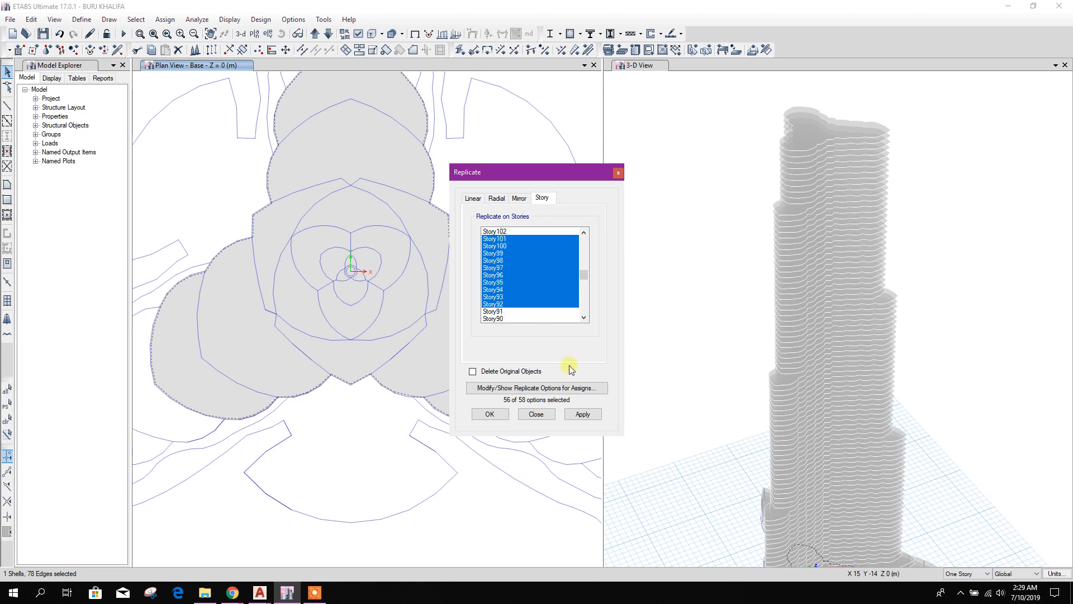
{"action": "left_click", "coordinate": [582, 415]}
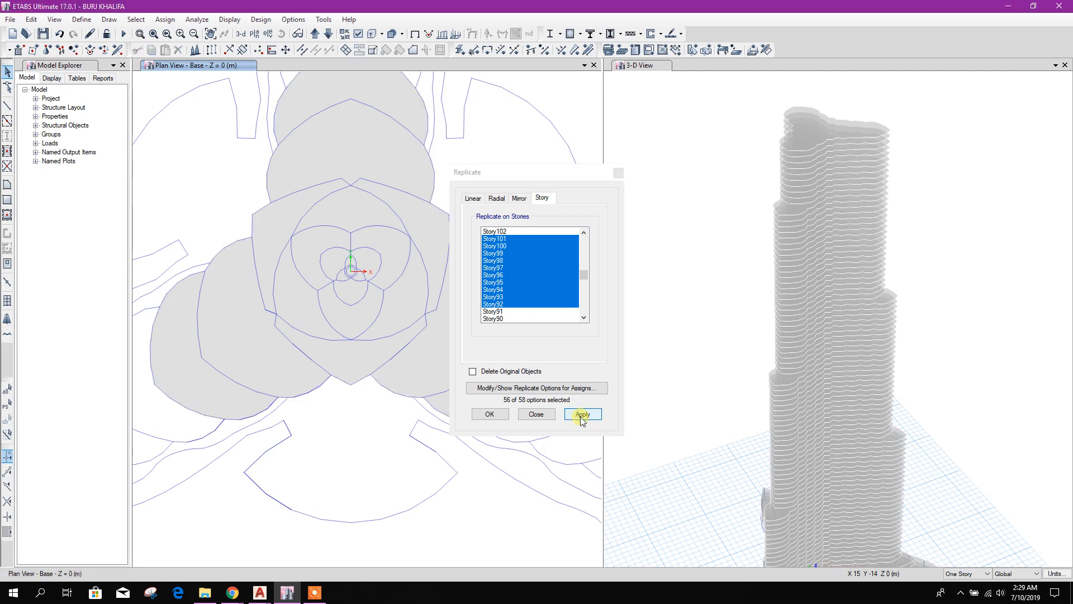
{"action": "left_click", "coordinate": [537, 414]}
Delete the frames and cut-off shell pieces at the lower-right wing's next inner segment and select the remaining slab
{"action": "left_click_drag", "start_coordinate": [348, 228], "coordinate": [532, 445]}
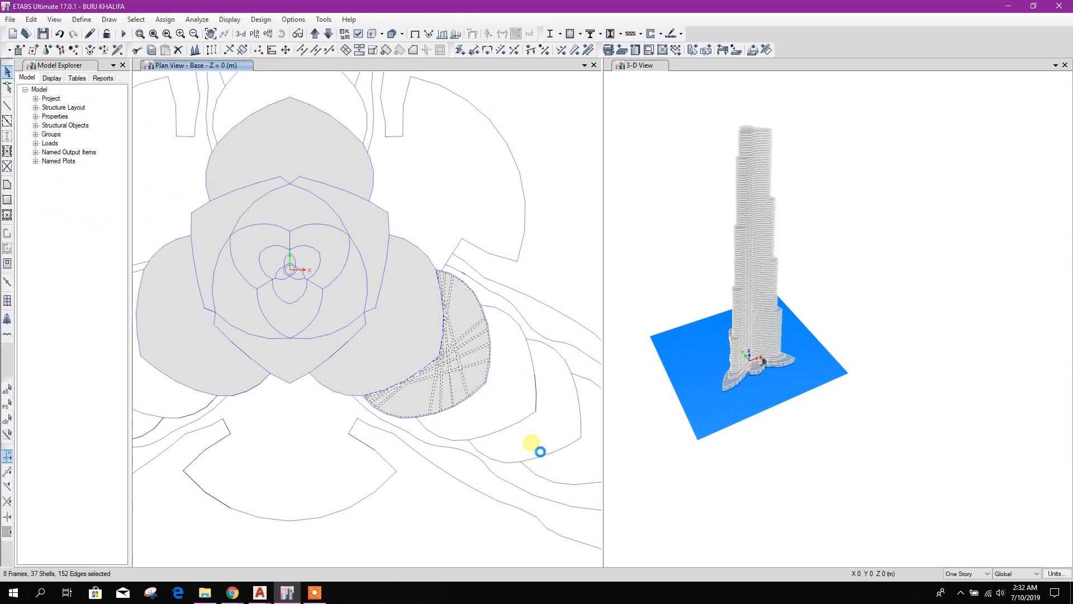
{"action": "key", "text": "Delete"}
{"action": "middle_click_drag", "start_coordinate": [410, 329], "coordinate": [485, 358]}
{"action": "left_click", "coordinate": [470, 339]}
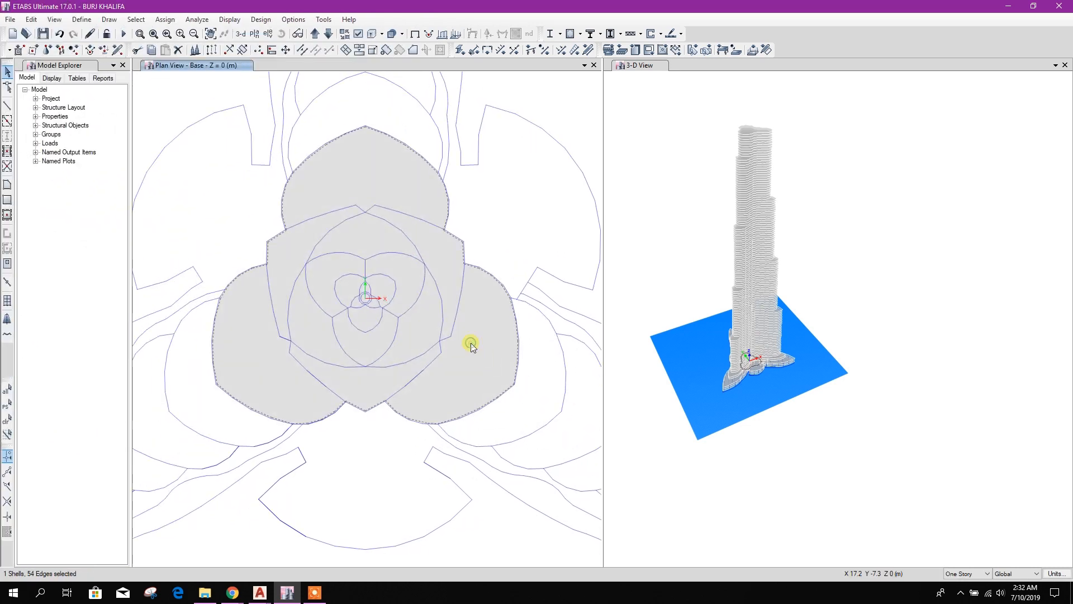
Open story replication for the selected slab and check the lower-right wing's inner level range in the AutoCAD plan, returning to ETABS
{"action": "left_click", "coordinate": [219, 52]}
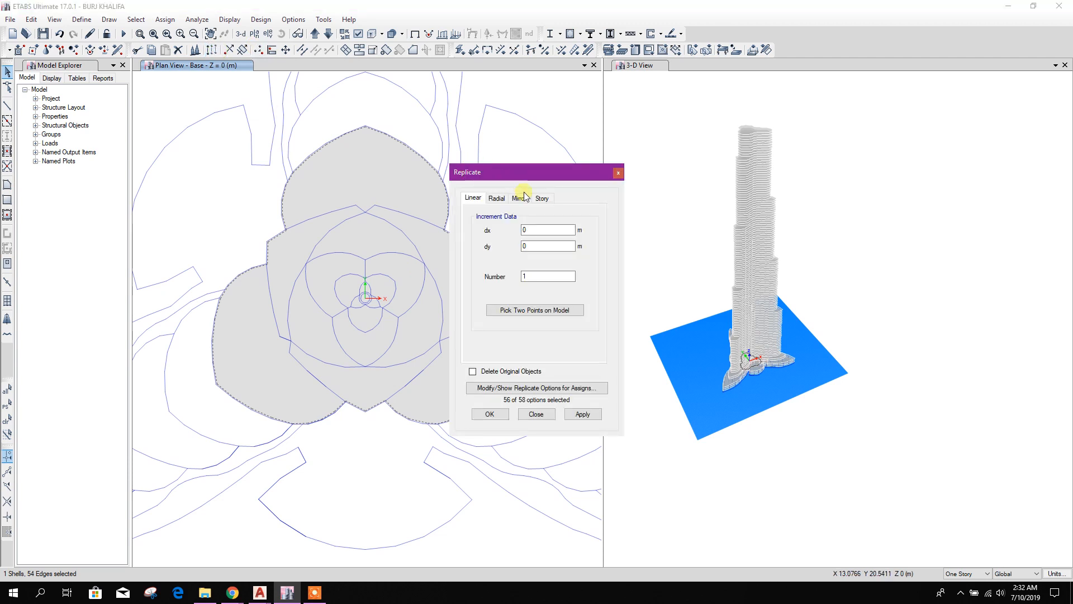
{"action": "left_click", "coordinate": [542, 198]}
{"action": "left_click_drag", "start_coordinate": [585, 242], "coordinate": [583, 259]}
{"action": "left_click", "coordinate": [261, 593]}
{"action": "left_click", "coordinate": [209, 565]}
{"action": "scroll", "coordinate": [278, 366], "scroll_direction": "down", "scroll_amount": 2}
{"action": "middle_click_drag", "start_coordinate": [492, 398], "coordinate": [372, 406]}
{"action": "scroll", "coordinate": [696, 372], "scroll_direction": "up", "scroll_amount": 3}
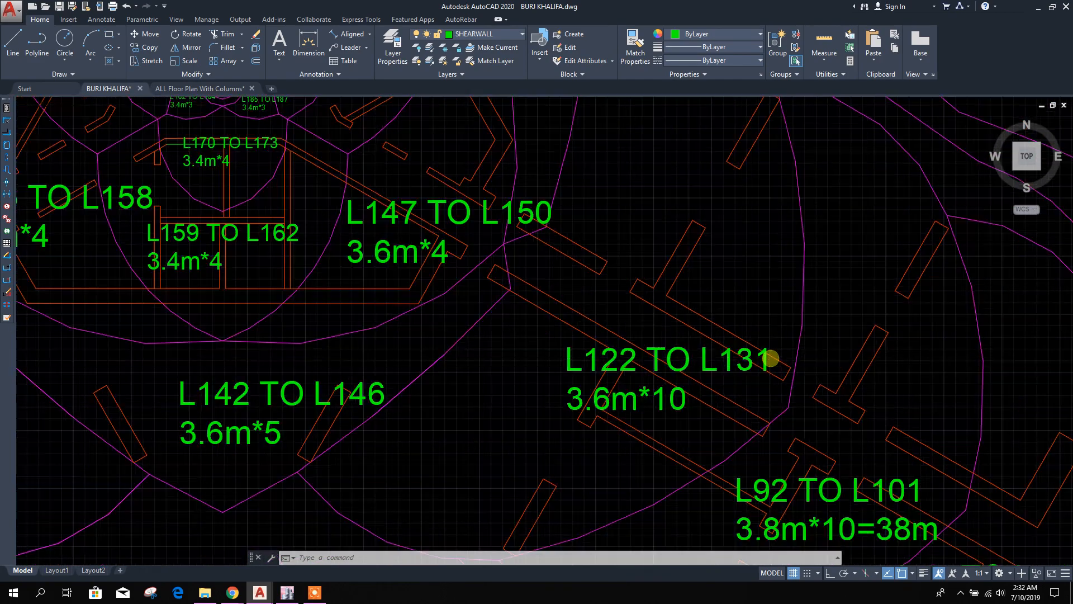
{"action": "left_click", "coordinate": [287, 592]}
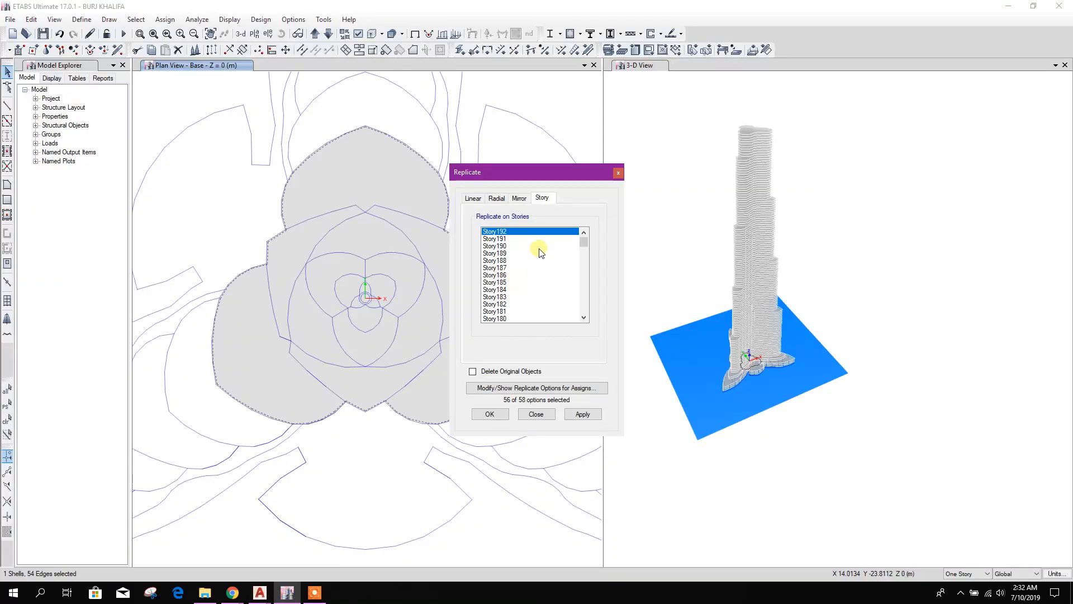
Replicate the trimmed slab to Story122 through Story131
{"action": "left_click_drag", "start_coordinate": [582, 240], "coordinate": [583, 262]}
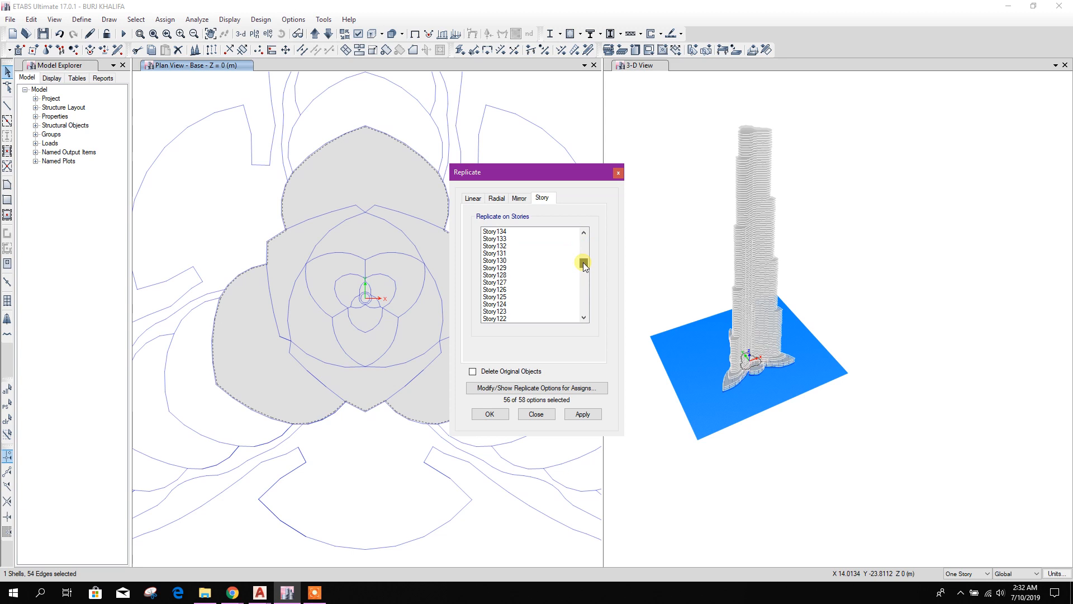
{"action": "left_click", "coordinate": [507, 319]}
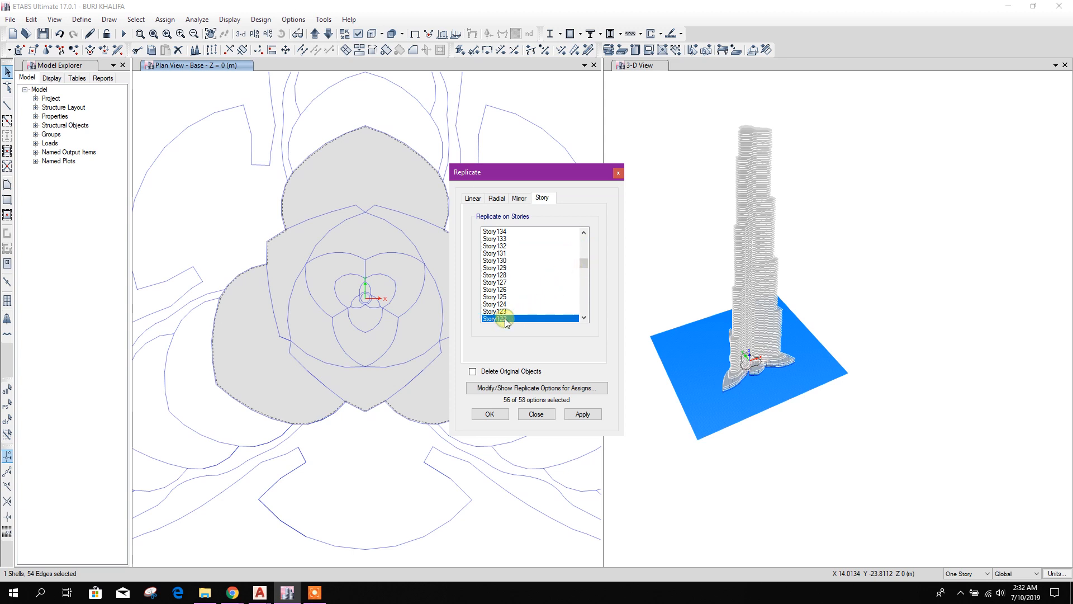
{"action": "left_click", "coordinate": [504, 254], "text": "shift"}
{"action": "left_click", "coordinate": [582, 414]}
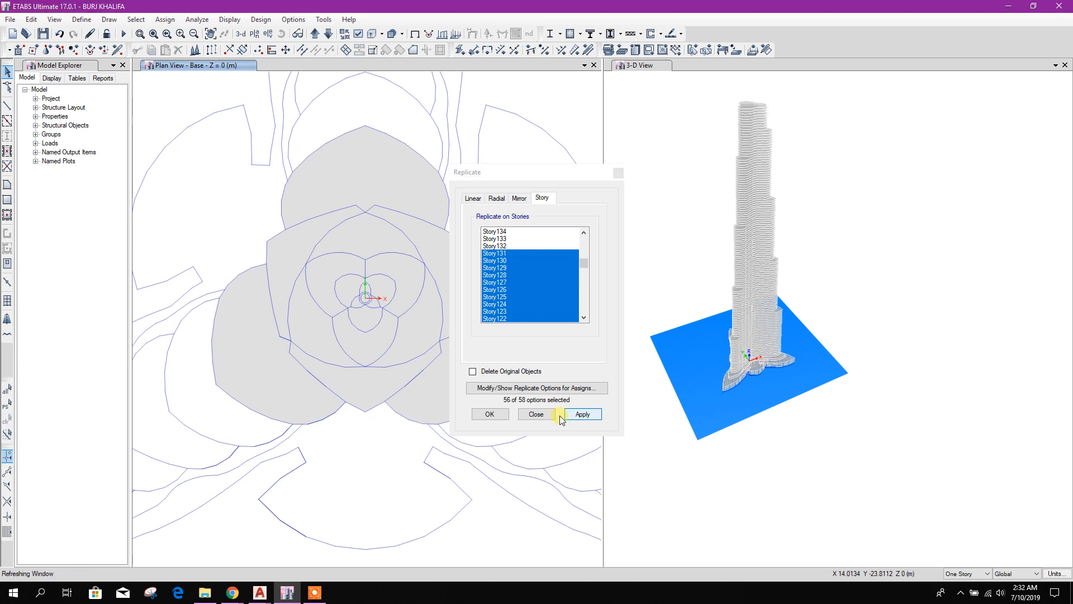
{"action": "left_click", "coordinate": [519, 414]}
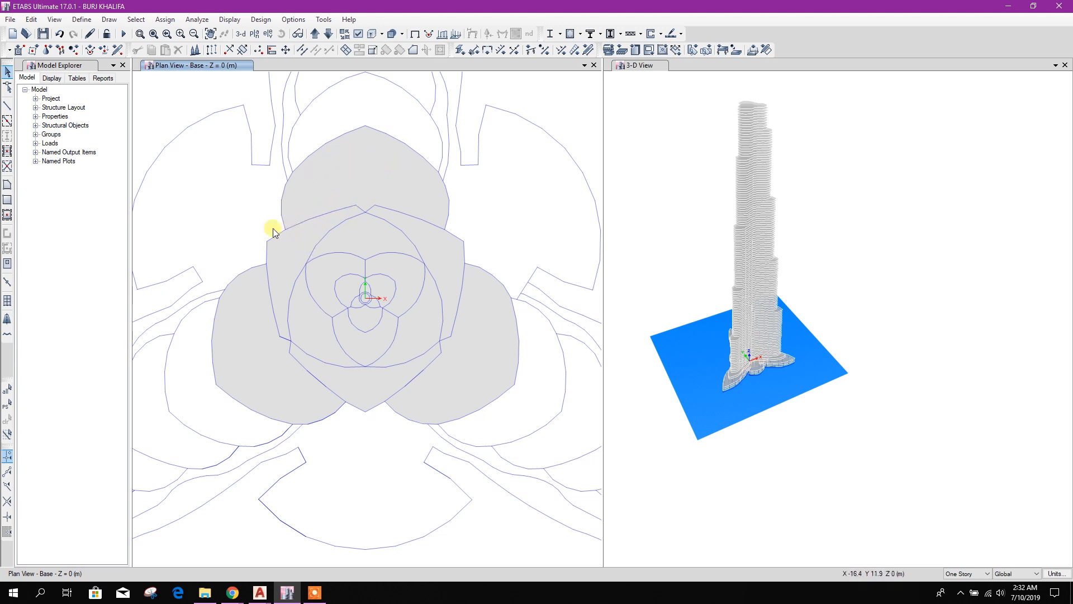
Draw SteelCol frame lines across the base of the upper wing, following the central core outline's top edge
{"action": "left_click", "coordinate": [8, 107]}
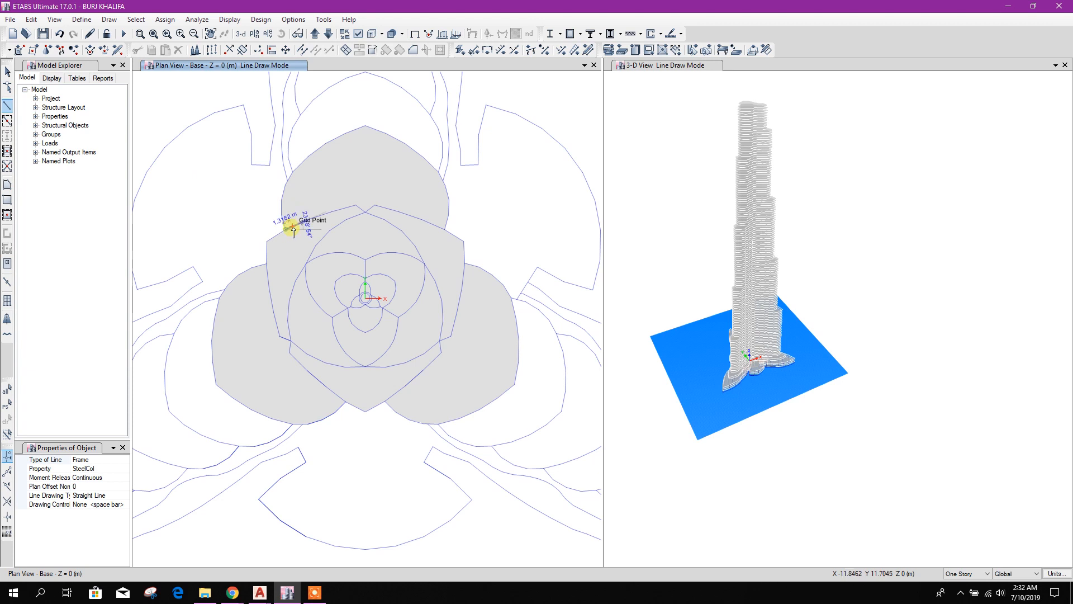
{"action": "left_click", "coordinate": [356, 206]}
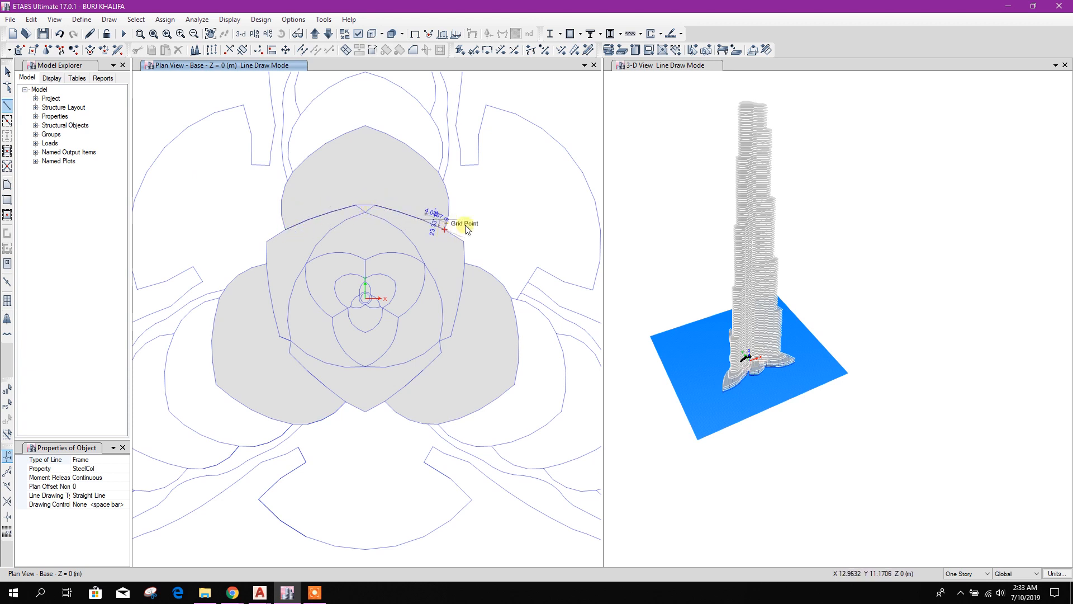
{"action": "key", "text": "Escape"}
Cookie cut the slab at the upper wing's frame lines, extending them to the shell edges, and delete the cut-off wing pieces and frames
{"action": "left_click", "coordinate": [443, 211]}
{"action": "left_click", "coordinate": [345, 49]}
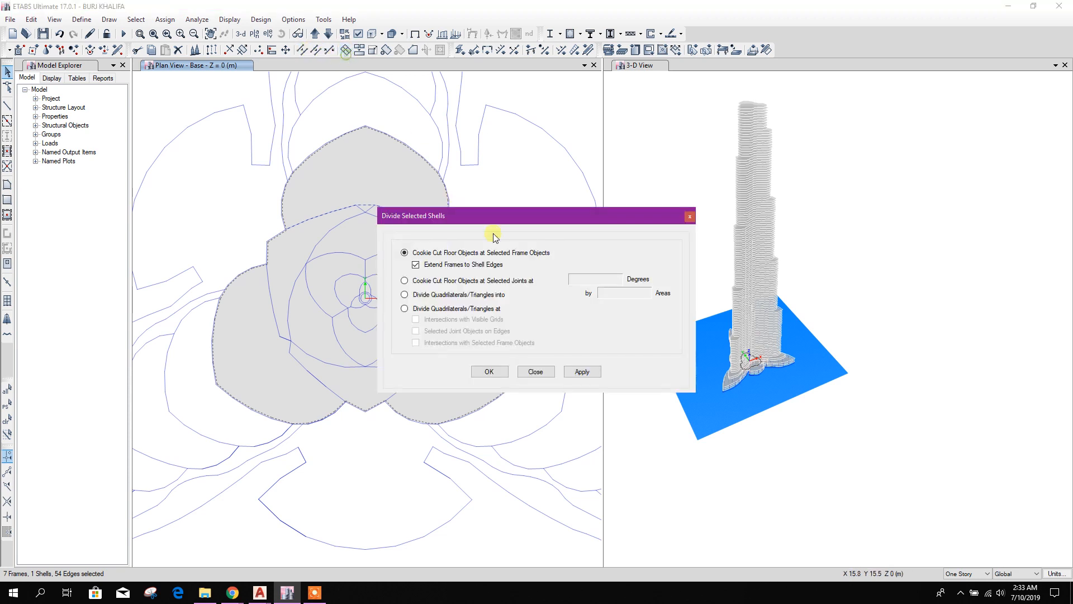
{"action": "left_click", "coordinate": [581, 371]}
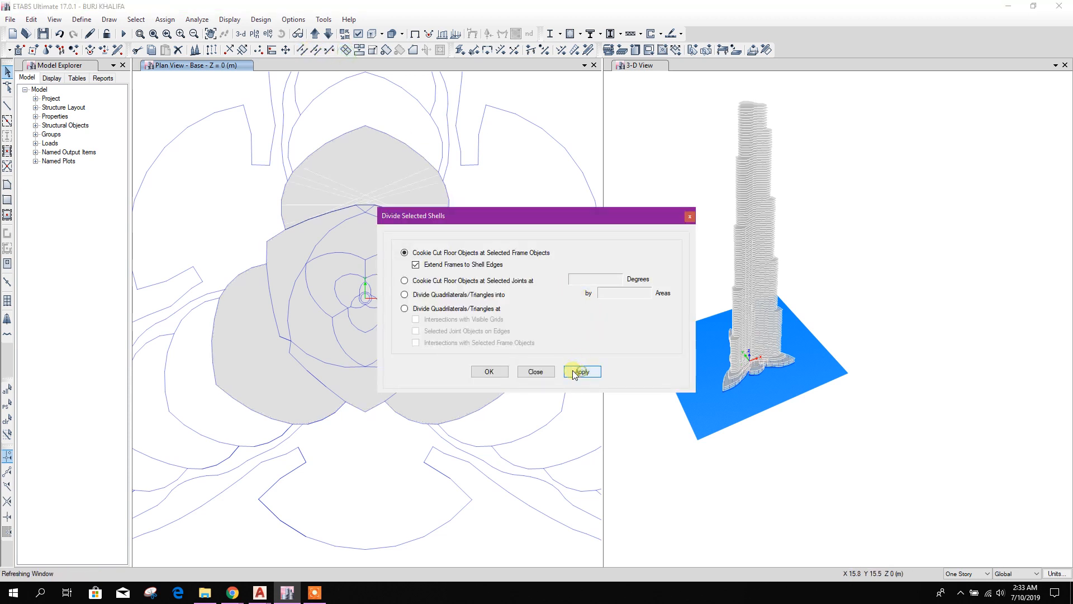
{"action": "left_click", "coordinate": [536, 372]}
{"action": "left_click_drag", "start_coordinate": [253, 122], "coordinate": [484, 261]}
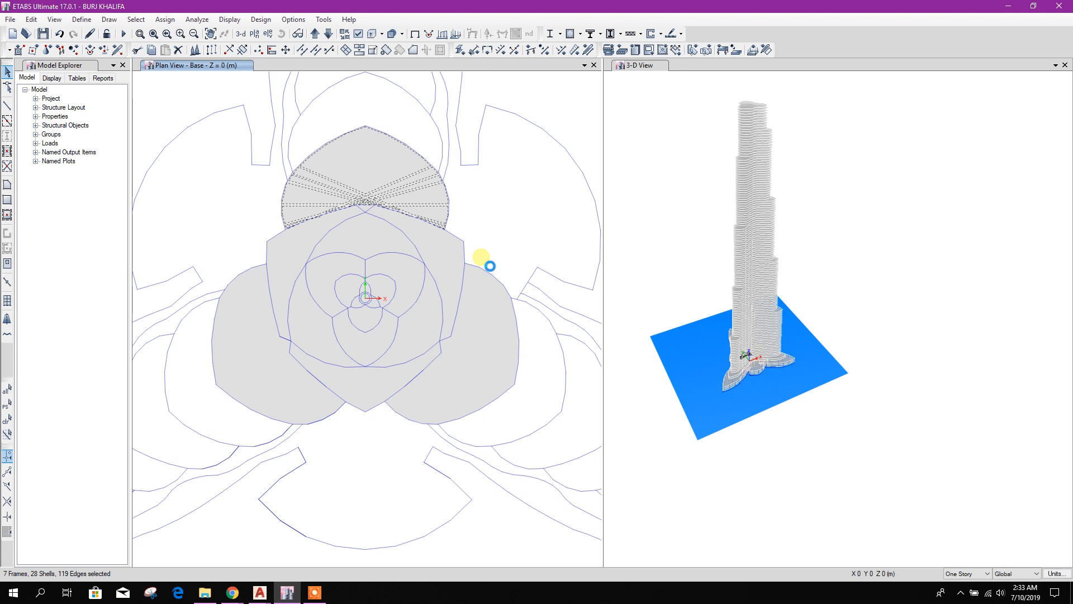
{"action": "key", "text": "Delete"}
Draw a vertical SteelCol frame line from the middle of the slab's flat top edge down to the grid point where the lobes meet
{"action": "scroll", "coordinate": [366, 207], "scroll_direction": "up", "scroll_amount": 5}
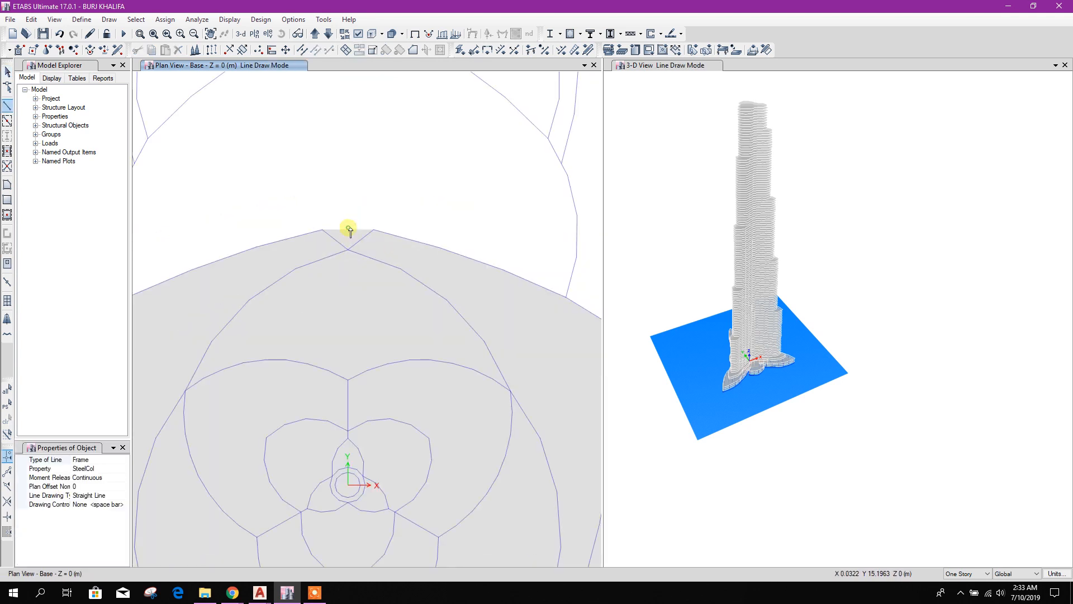
{"action": "left_click", "coordinate": [349, 229]}
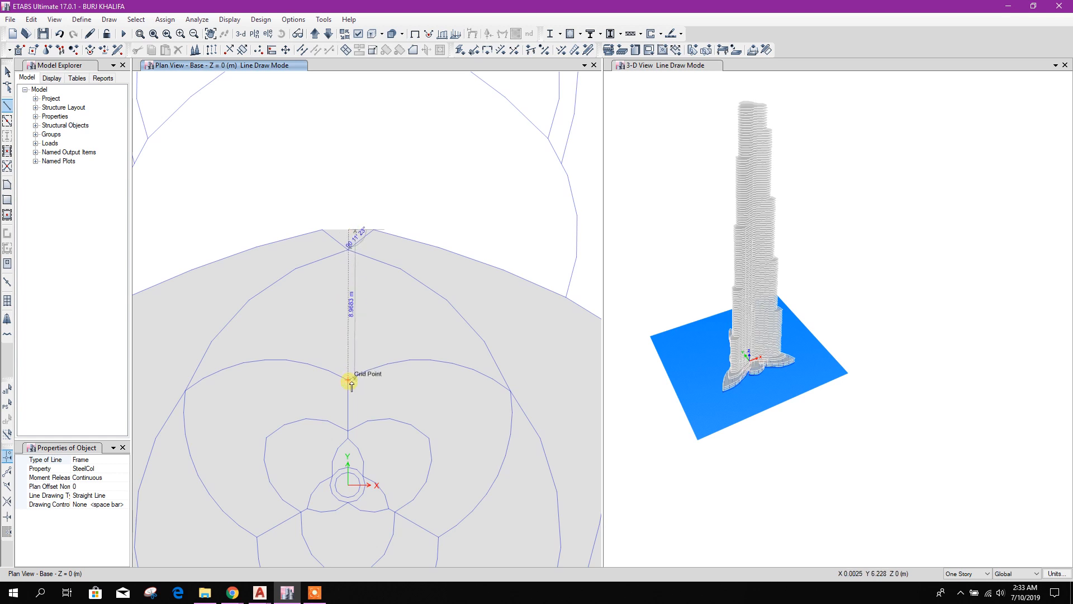
{"action": "left_click", "coordinate": [387, 361]}
{"action": "key", "text": "Escape"}
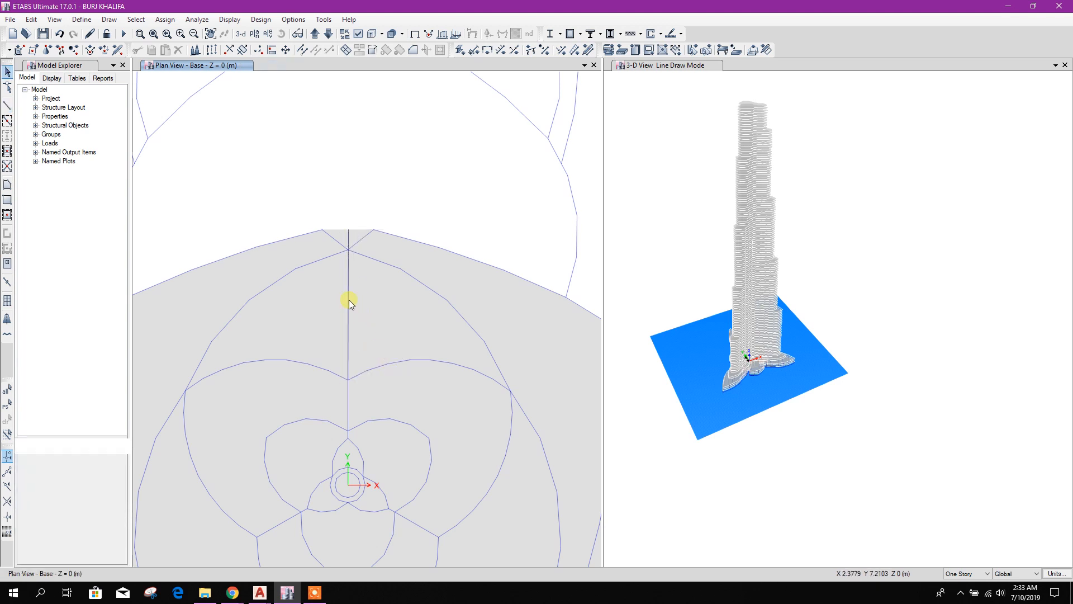
Cookie cut the slab into two halves at the vertical frame line, extending the frame to the shell edges
{"action": "scroll", "coordinate": [384, 298], "scroll_direction": "down", "scroll_amount": 3}
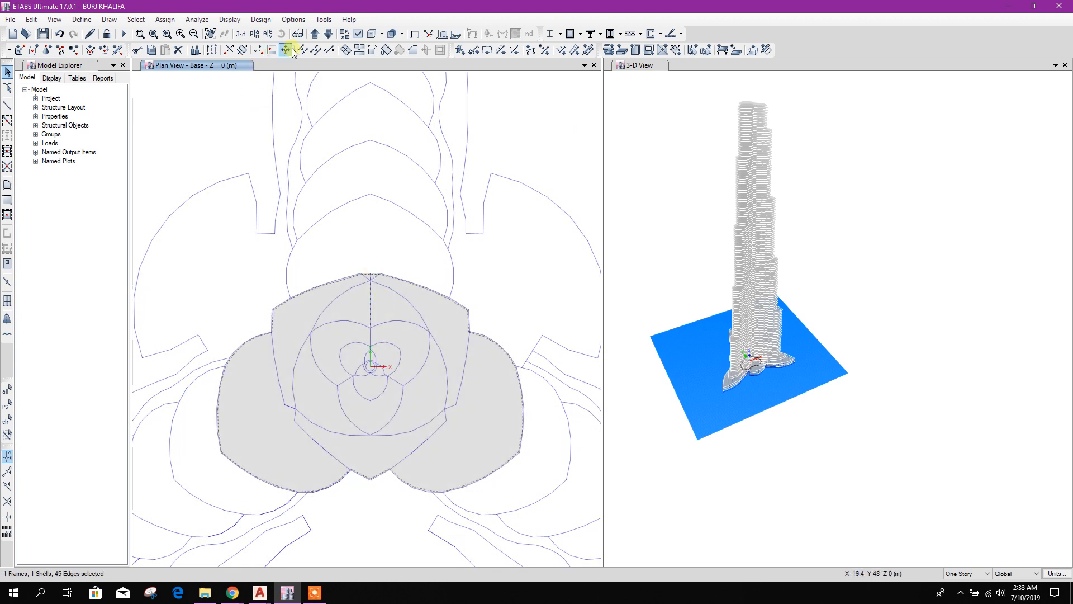
{"action": "left_click", "coordinate": [317, 50]}
{"action": "left_click", "coordinate": [583, 371]}
{"action": "left_click", "coordinate": [537, 375]}
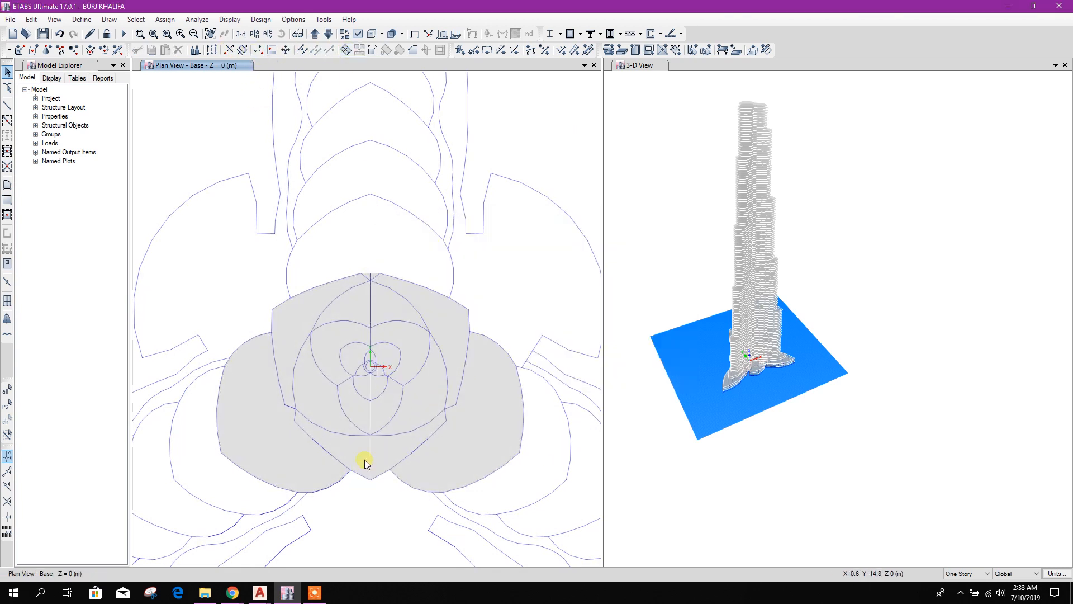
Show the joint objects in the plan view and select the joint at the middle of the slab's flat top edge
{"action": "scroll", "coordinate": [369, 374], "scroll_direction": "up", "scroll_amount": 5}
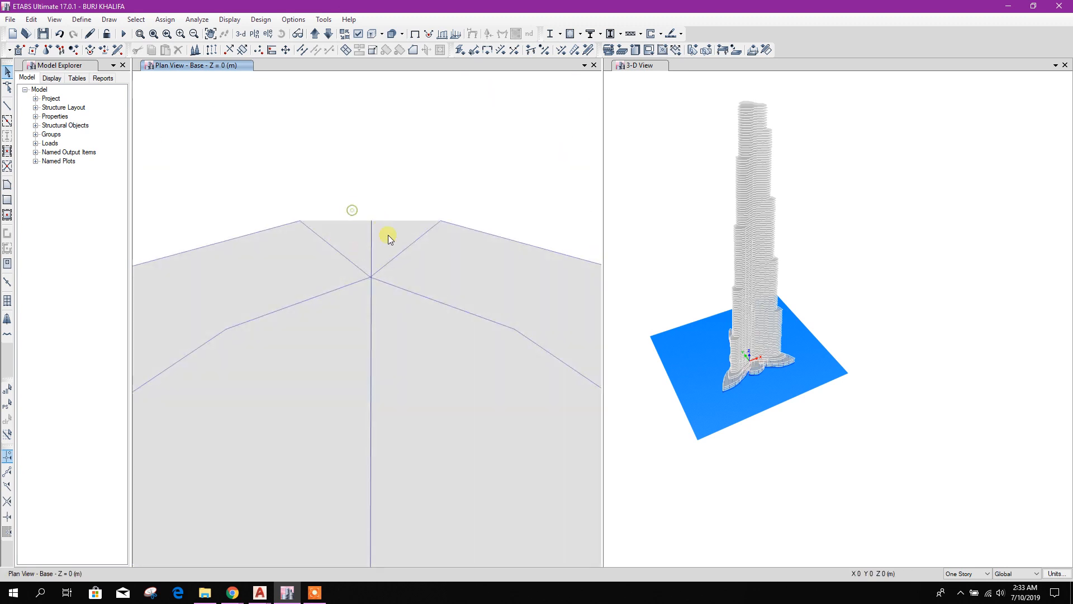
{"action": "left_click", "coordinate": [358, 34]}
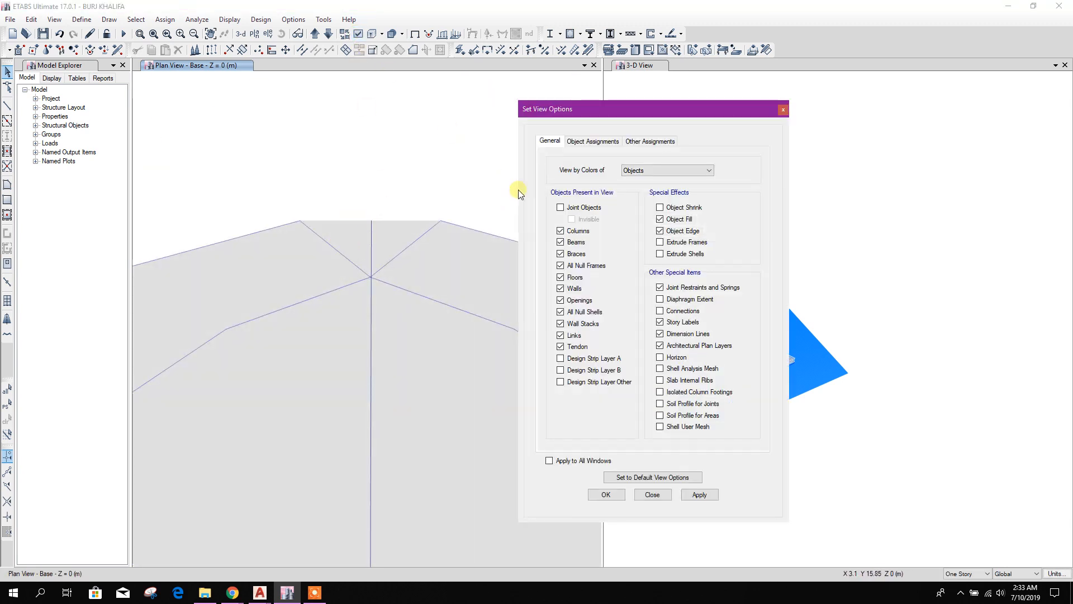
{"action": "left_click", "coordinate": [608, 494]}
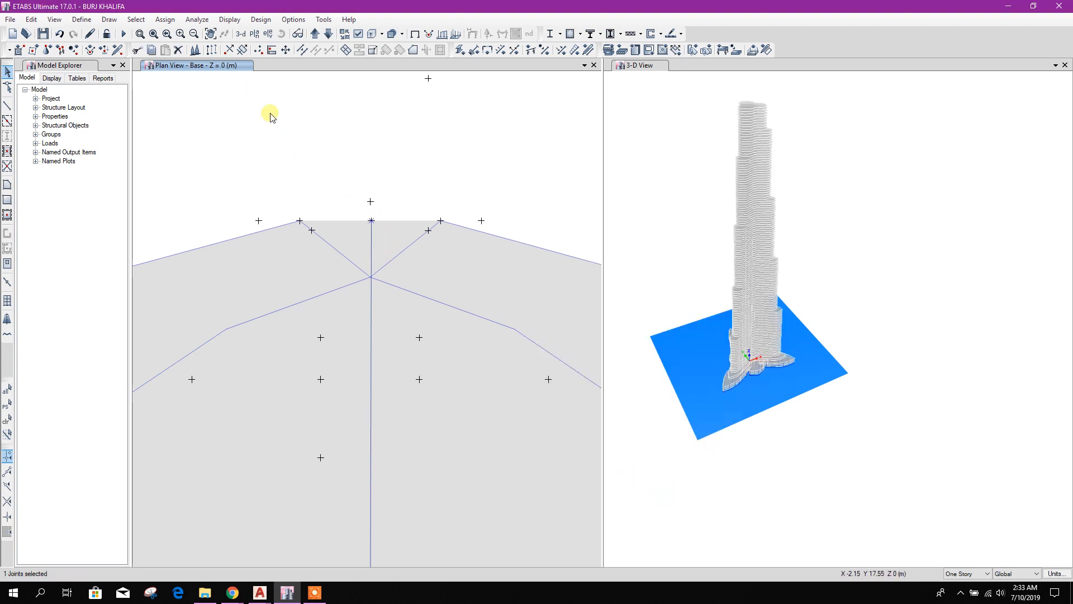
Move the selected joint down to the notch intersection by picking both points, with Delta X -0.0261 m and Delta Y -1.2196 m
{"action": "left_click", "coordinate": [286, 50]}
{"action": "left_click", "coordinate": [505, 323]}
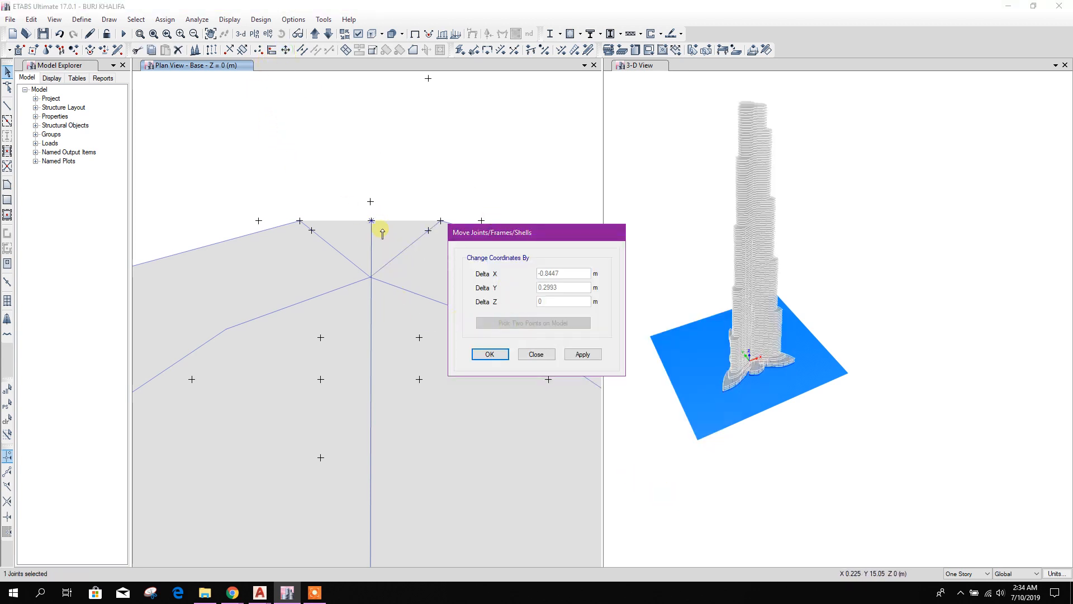
{"action": "left_click", "coordinate": [372, 222]}
{"action": "left_click", "coordinate": [370, 278]}
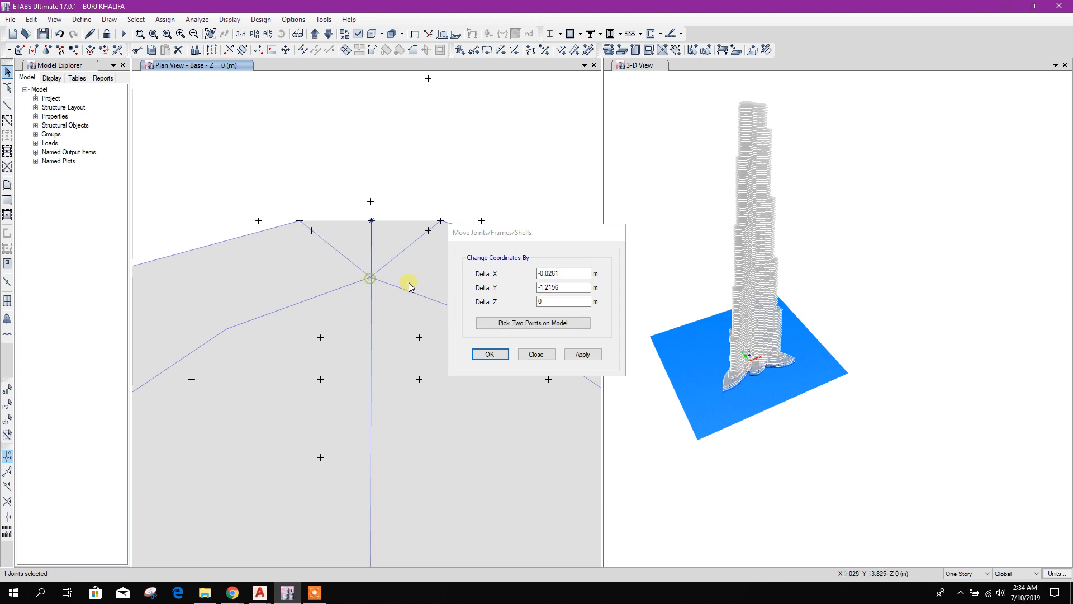
{"action": "left_click", "coordinate": [566, 352]}
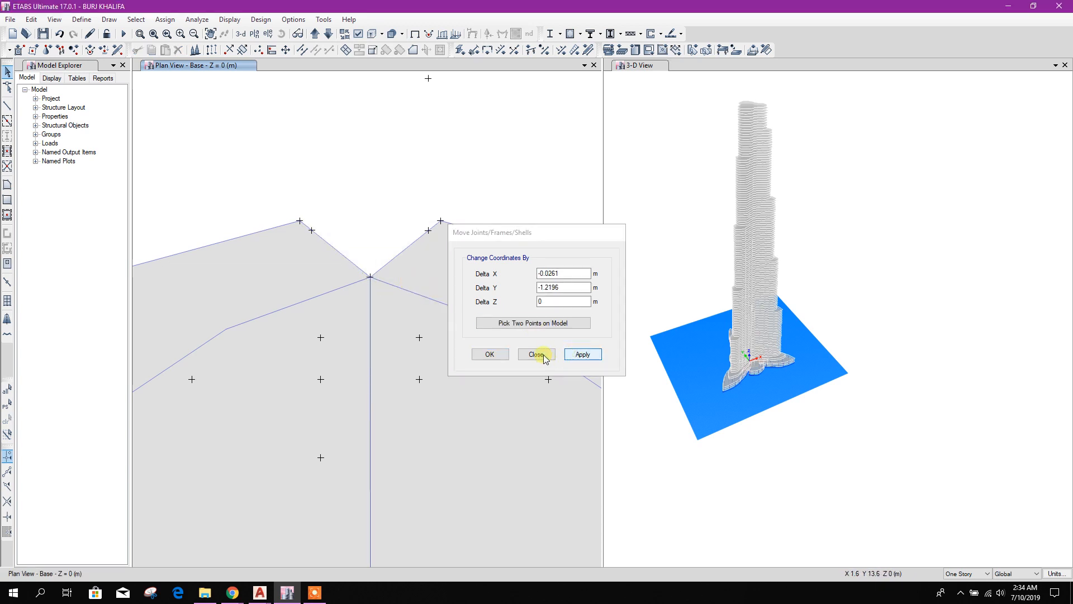
{"action": "left_click", "coordinate": [491, 354]}
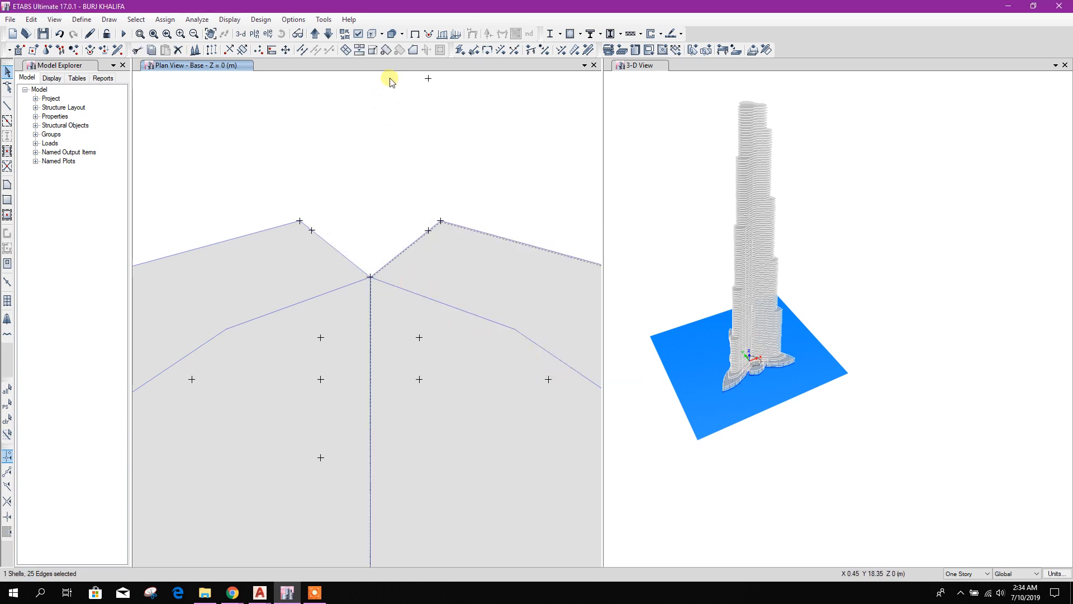
Hide the joint objects in the plan view and delete the vertical frame line through the slab
{"action": "left_click", "coordinate": [359, 33]}
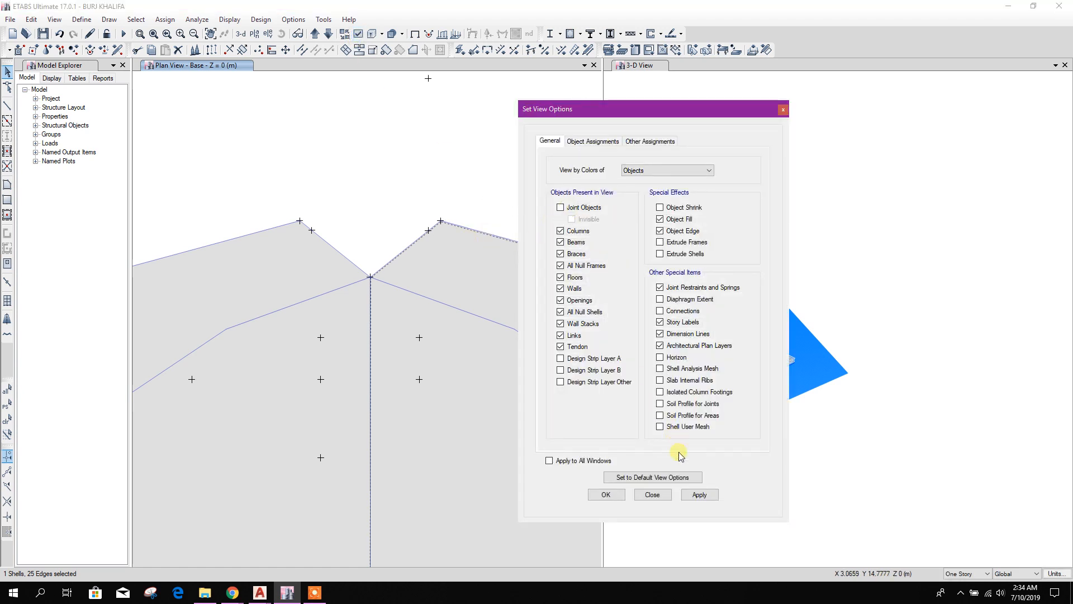
{"action": "left_click", "coordinate": [693, 496]}
{"action": "left_click", "coordinate": [654, 495]}
{"action": "left_click", "coordinate": [372, 345]}
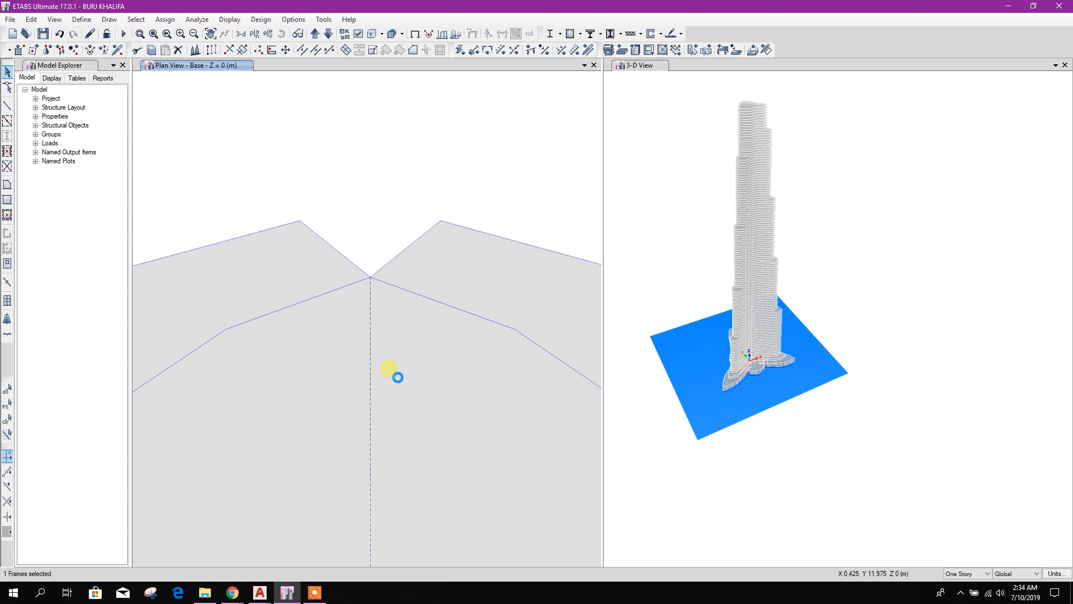
{"action": "scroll", "coordinate": [360, 319], "scroll_direction": "down", "scroll_amount": 3}
Select both halves of the slab and merge them into a single shell
{"action": "left_click", "coordinate": [349, 335]}
{"action": "scroll", "coordinate": [361, 340], "scroll_direction": "down", "scroll_amount": 3}
{"action": "scroll", "coordinate": [335, 196], "scroll_direction": "up", "scroll_amount": 3}
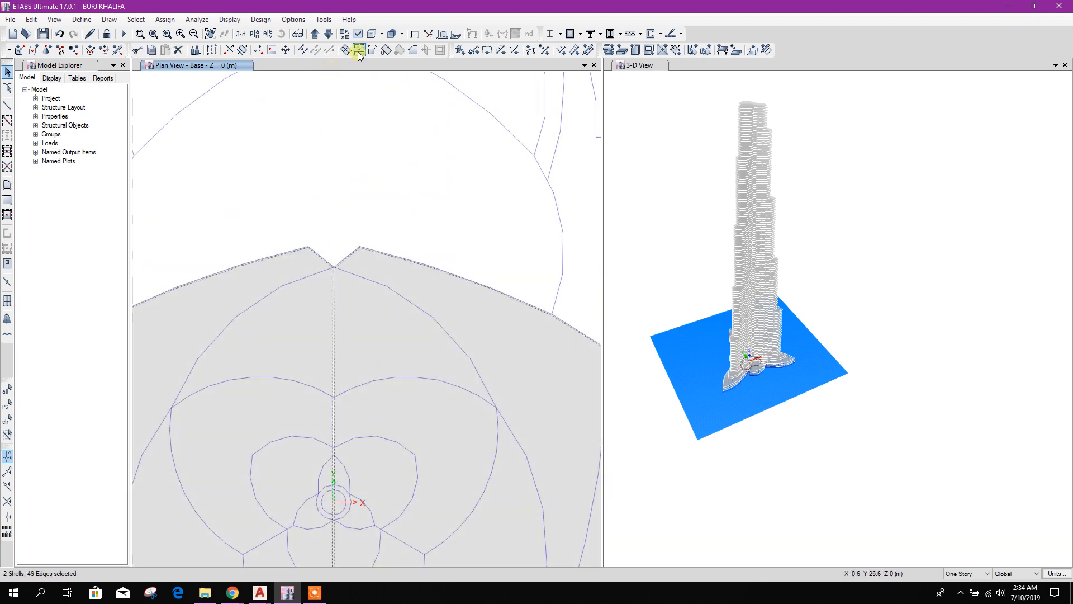
{"action": "left_click", "coordinate": [360, 50]}
{"action": "left_click", "coordinate": [720, 454]}
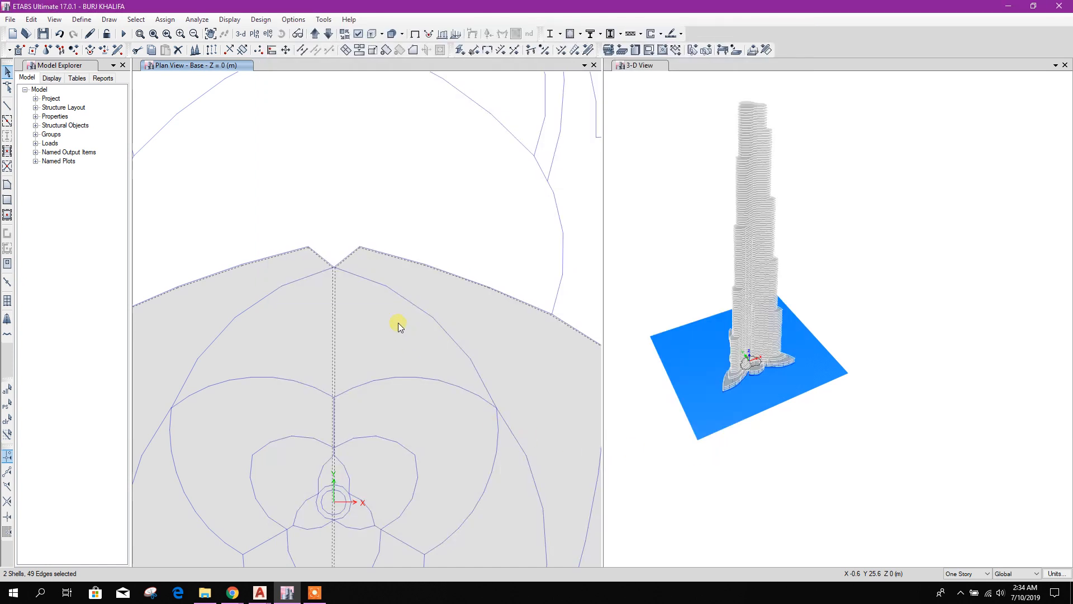
{"action": "scroll", "coordinate": [401, 323], "scroll_direction": "down", "scroll_amount": 3}
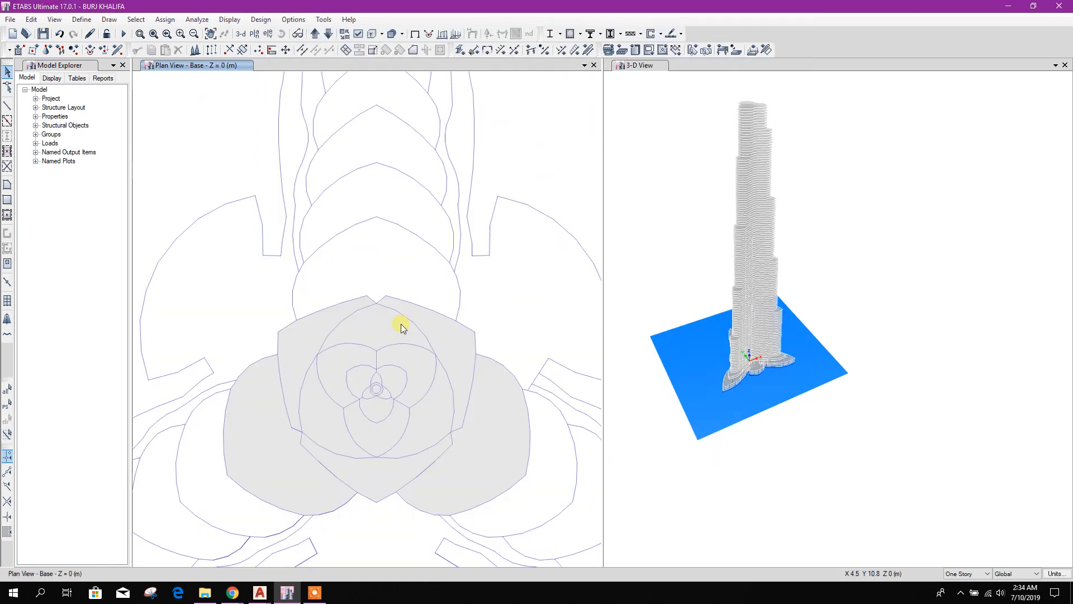
Select the merged slab and open the story options for replicating it
{"action": "left_click", "coordinate": [458, 345]}
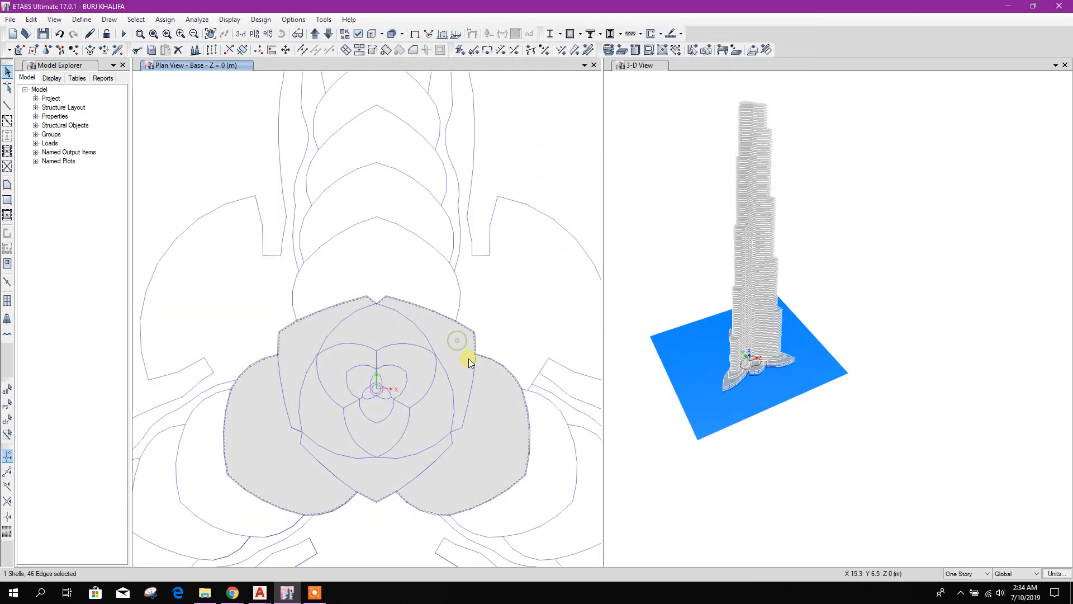
{"action": "left_click", "coordinate": [212, 49]}
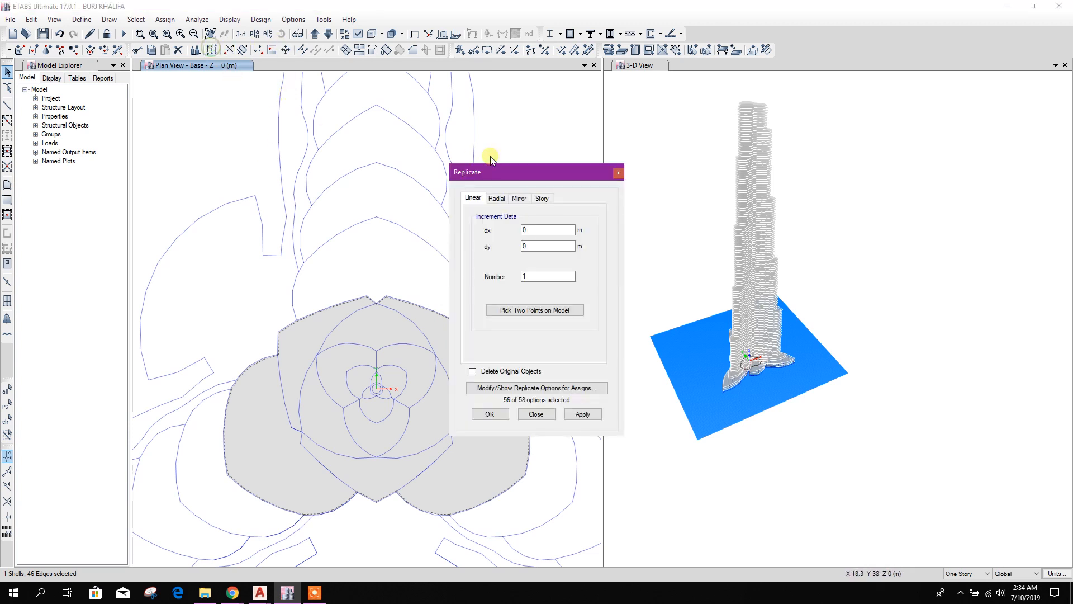
{"action": "left_click", "coordinate": [542, 198]}
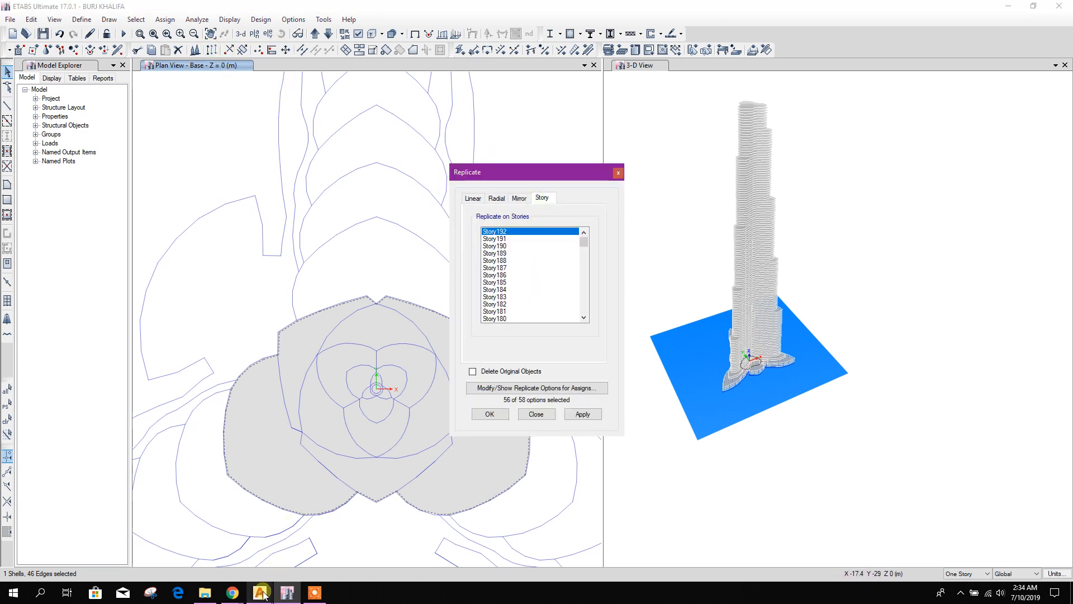
Switch to the AutoCAD floor plan and examine the level-range label beside the core's upper wing
{"action": "mouse_move", "coordinate": [260, 592]}
{"action": "left_click", "coordinate": [201, 532]}
{"action": "middle_click_drag", "start_coordinate": [598, 317], "coordinate": [606, 388]}
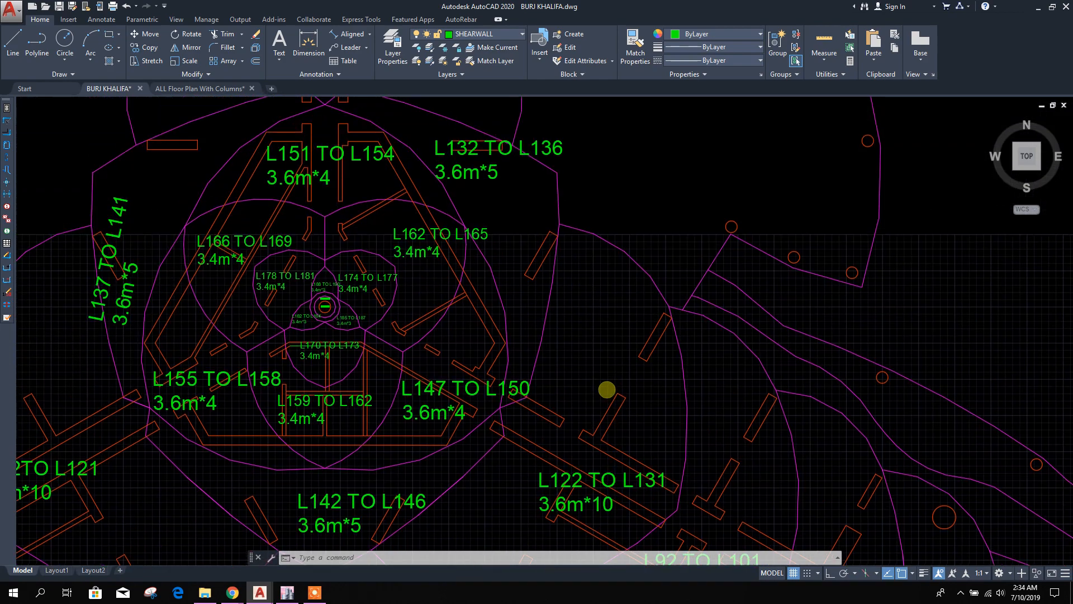
{"action": "scroll", "coordinate": [522, 139], "scroll_direction": "up", "scroll_amount": 6}
{"action": "middle_click_drag", "start_coordinate": [577, 167], "coordinate": [541, 285]}
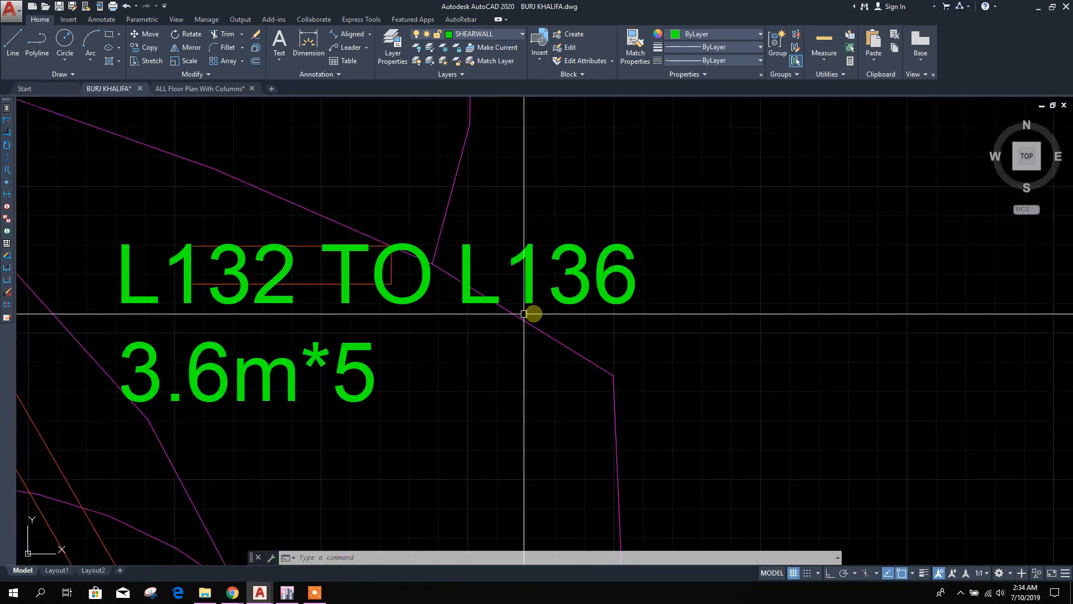
Switch back to ETABS and replicate the merged slab to Story132 through Story136
{"action": "left_click", "coordinate": [296, 595]}
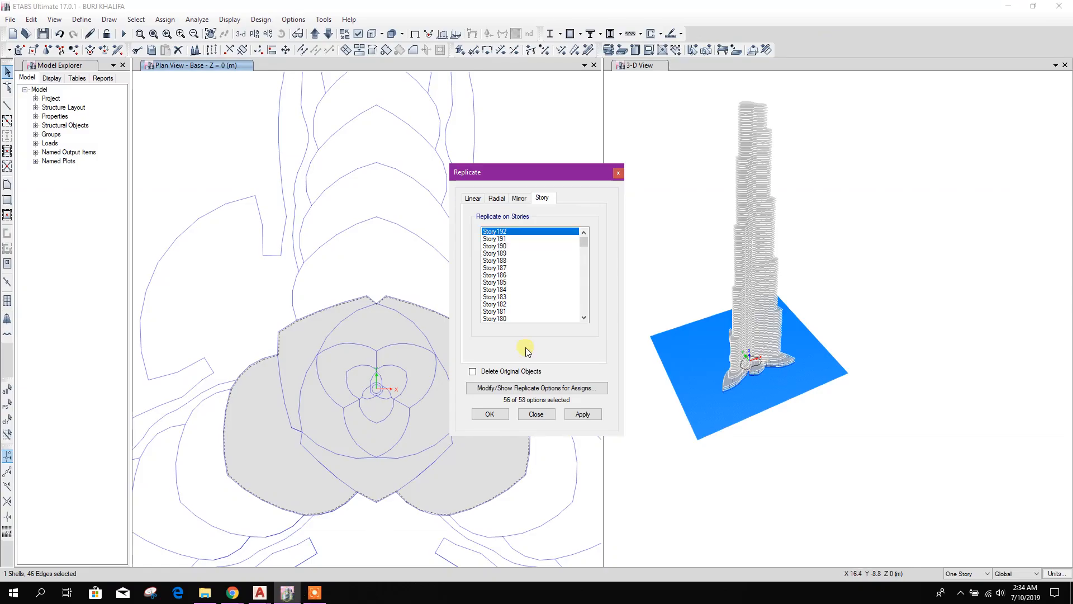
{"action": "left_click_drag", "start_coordinate": [583, 248], "coordinate": [584, 259]}
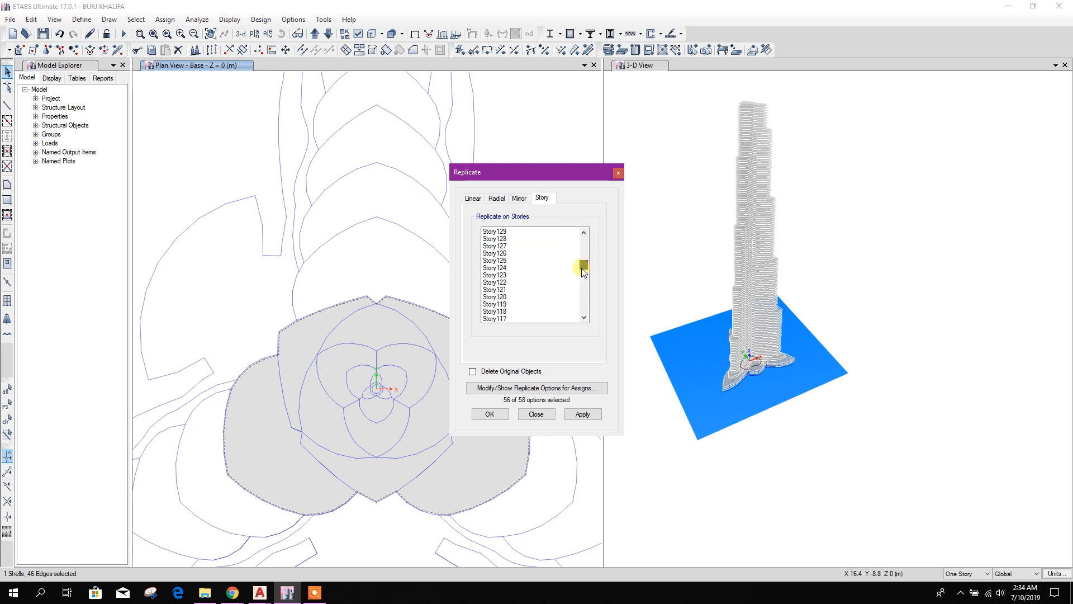
{"action": "scroll", "coordinate": [561, 282], "scroll_direction": "up", "scroll_amount": 2}
{"action": "left_click_drag", "start_coordinate": [511, 282], "coordinate": [516, 258]}
{"action": "left_click", "coordinate": [587, 418]}
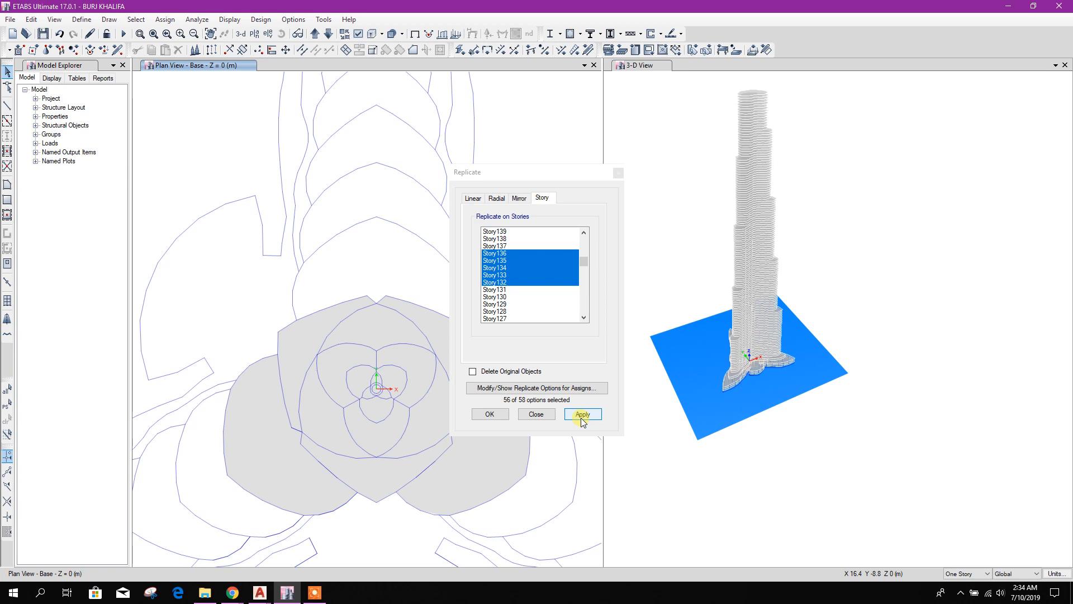
{"action": "left_click", "coordinate": [537, 414]}
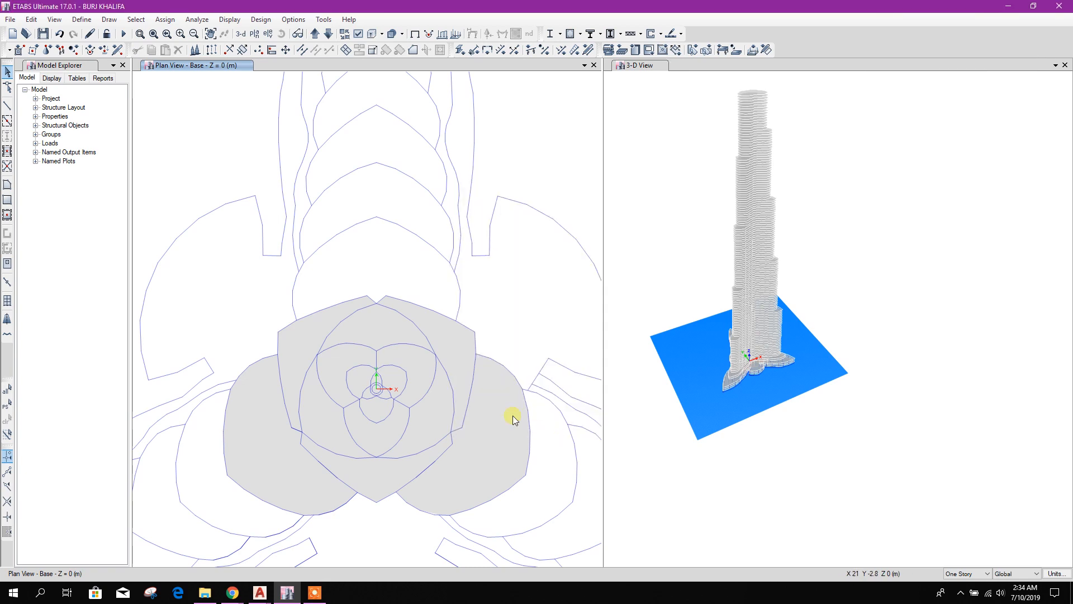
Draw a chain of straight SteelCol frame lines along the lower arc of the core outline, from its left notch to its right side
{"action": "left_click", "coordinate": [7, 105]}
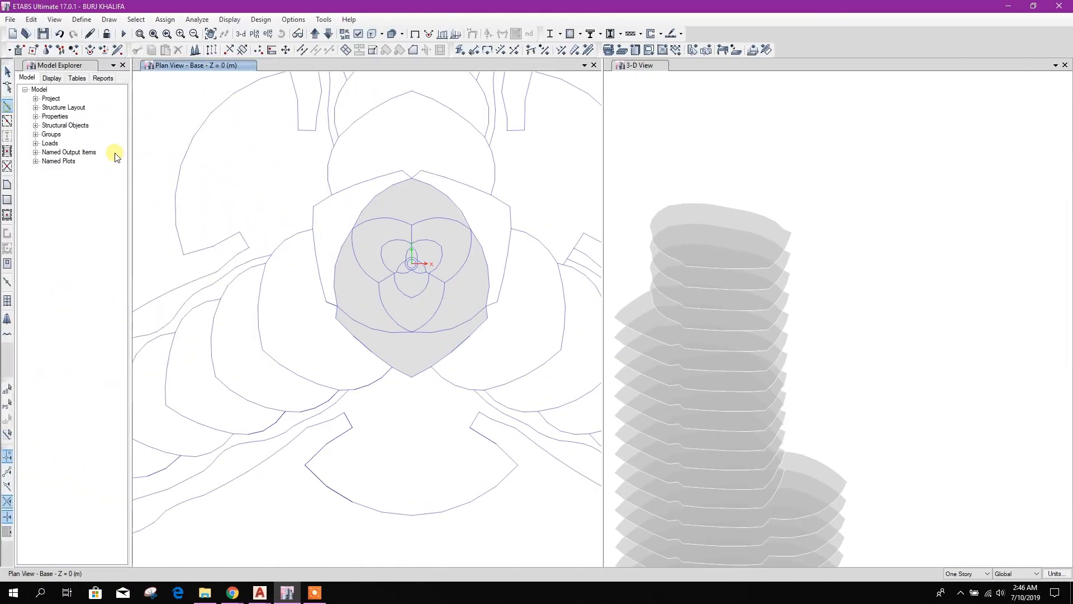
{"action": "scroll", "coordinate": [354, 335], "scroll_direction": "up", "scroll_amount": 3}
{"action": "left_click", "coordinate": [309, 256]}
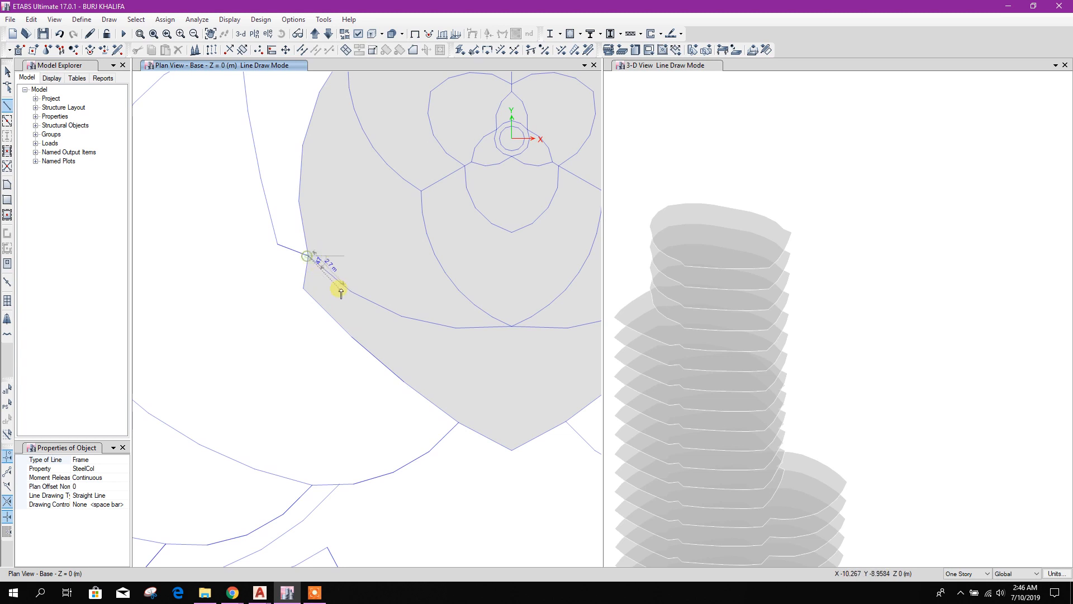
{"action": "left_click", "coordinate": [351, 291]}
{"action": "middle_click_drag", "start_coordinate": [362, 363], "coordinate": [334, 356]}
{"action": "left_click", "coordinate": [333, 335]}
{"action": "left_click", "coordinate": [389, 333]}
{"action": "left_click", "coordinate": [445, 335]}
{"action": "left_click", "coordinate": [500, 323]}
{"action": "left_click", "coordinate": [550, 299]}
{"action": "left_click", "coordinate": [594, 262]}
{"action": "key", "text": "Escape"}
{"action": "scroll", "coordinate": [450, 329], "scroll_direction": "down", "scroll_amount": 5}
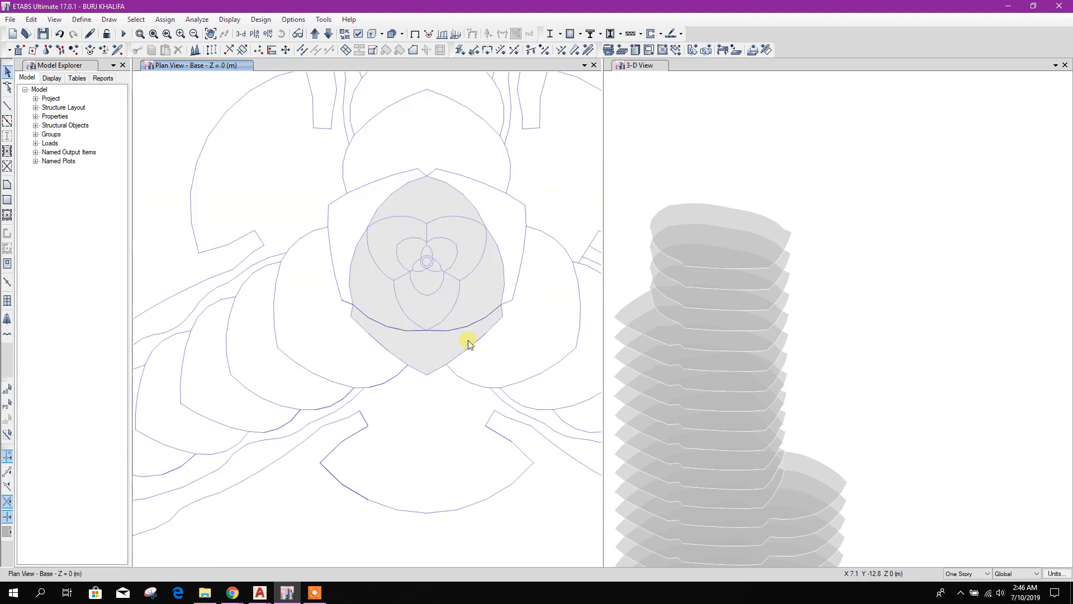
Draw one straight frame line across the bottom of the arc and delete the two segments bent toward the middle grid point
{"action": "scroll", "coordinate": [454, 342], "scroll_direction": "up", "scroll_amount": 5}
{"action": "left_click", "coordinate": [8, 105]}
{"action": "left_click", "coordinate": [330, 312]}
{"action": "left_click", "coordinate": [442, 311]}
{"action": "key", "text": "Escape"}
{"action": "scroll", "coordinate": [378, 309], "scroll_direction": "up", "scroll_amount": 2}
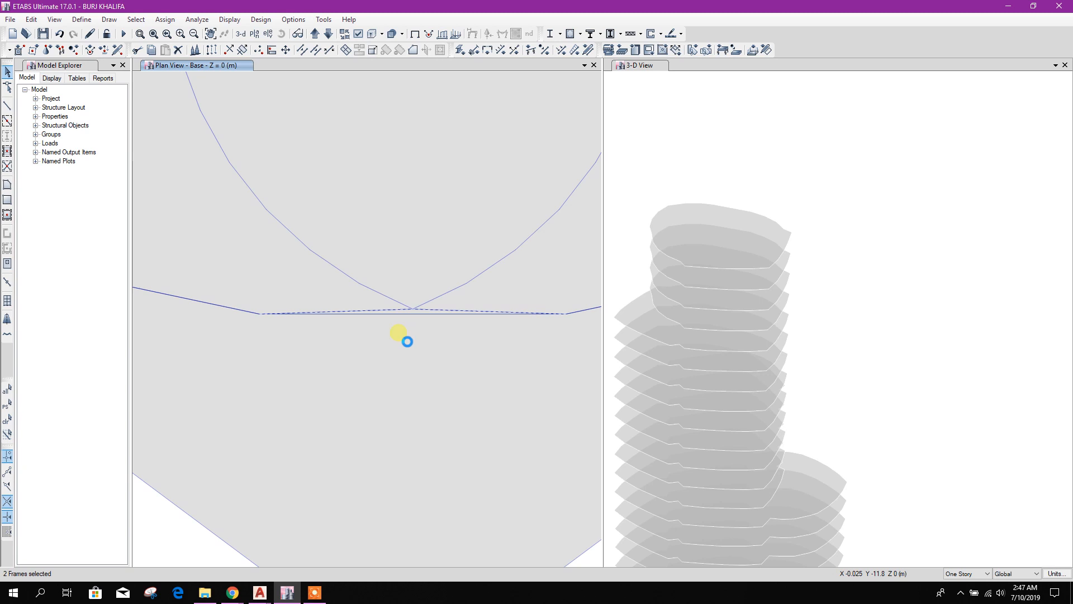
{"action": "scroll", "coordinate": [391, 332], "scroll_direction": "down", "scroll_amount": 5}
Cookie cut the core slab at the arc's frame lines, extending them to the shell edges, and delete the frames and pieces below
{"action": "left_click_drag", "start_coordinate": [263, 279], "coordinate": [489, 369]}
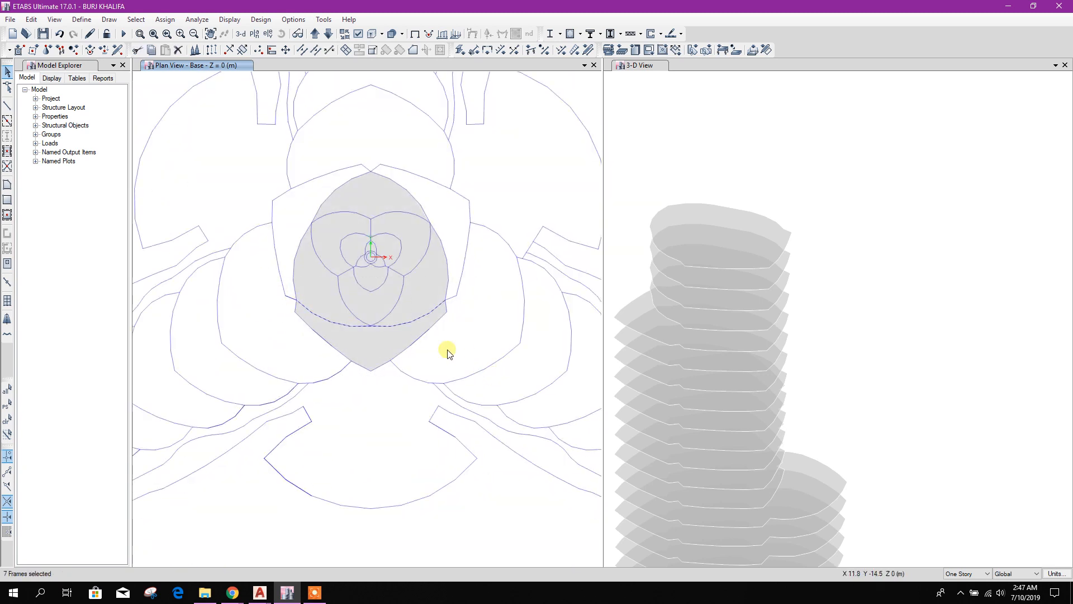
{"action": "left_click", "coordinate": [345, 51]}
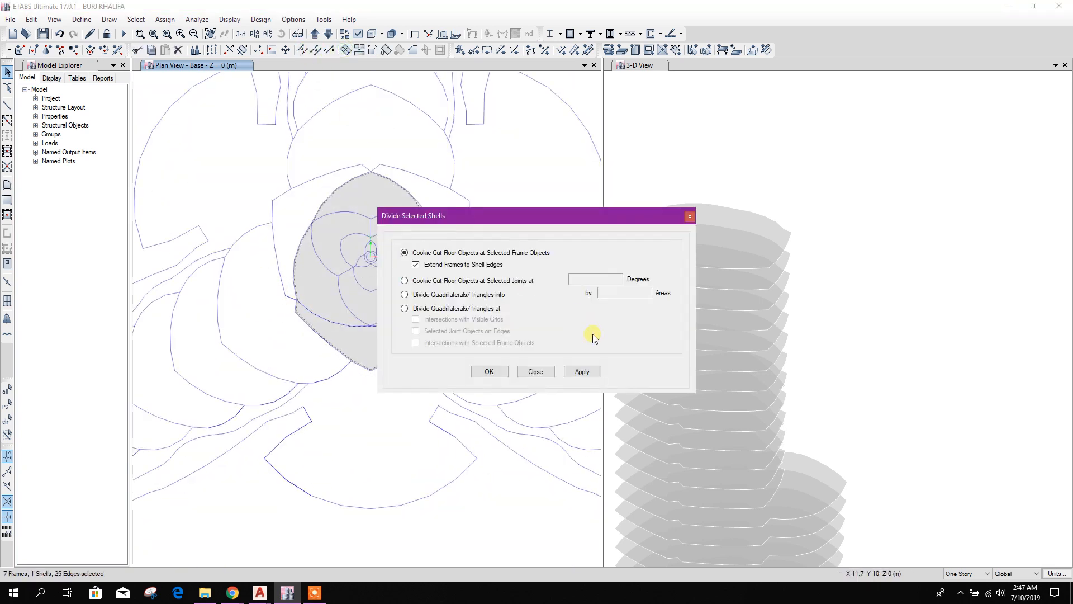
{"action": "left_click", "coordinate": [581, 372]}
{"action": "left_click", "coordinate": [535, 372]}
{"action": "left_click_drag", "start_coordinate": [265, 285], "coordinate": [497, 384]}
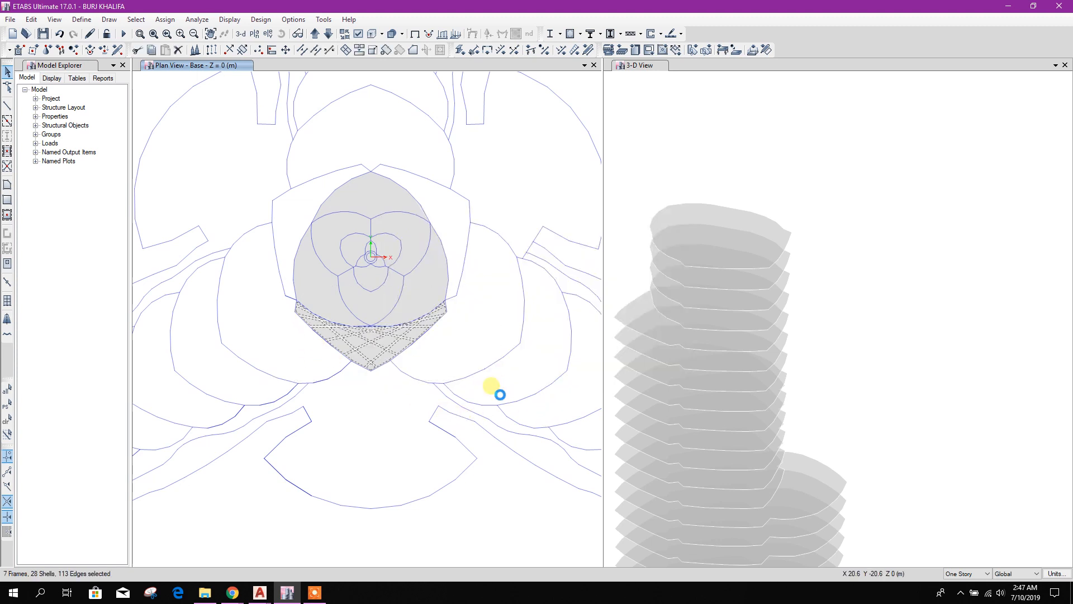
{"action": "key", "text": "Delete"}
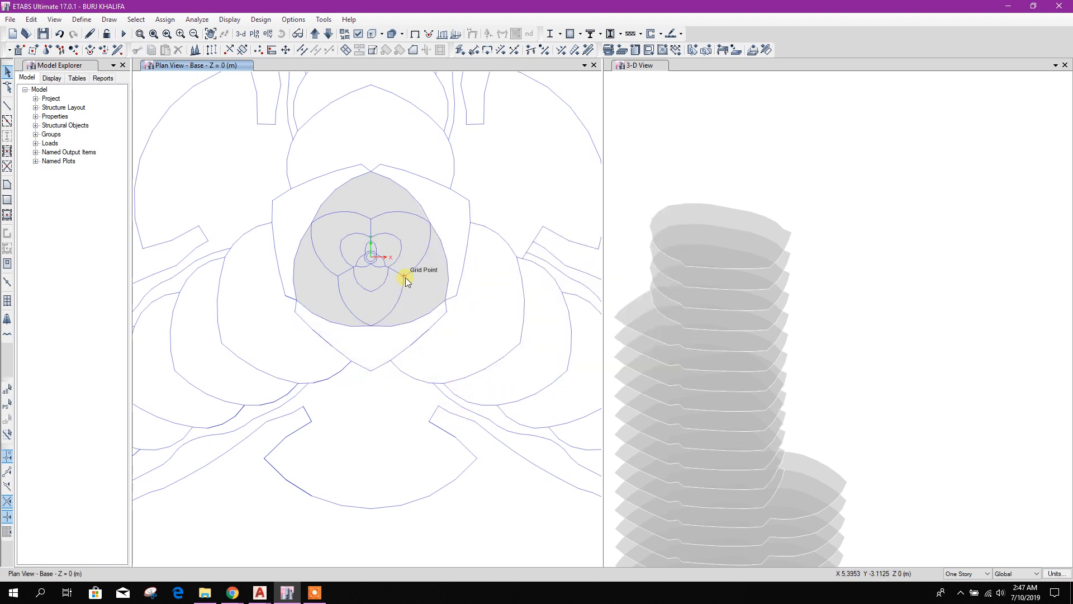
Select the remaining rounded core slab and open the story options for replicating it
{"action": "left_click", "coordinate": [397, 234]}
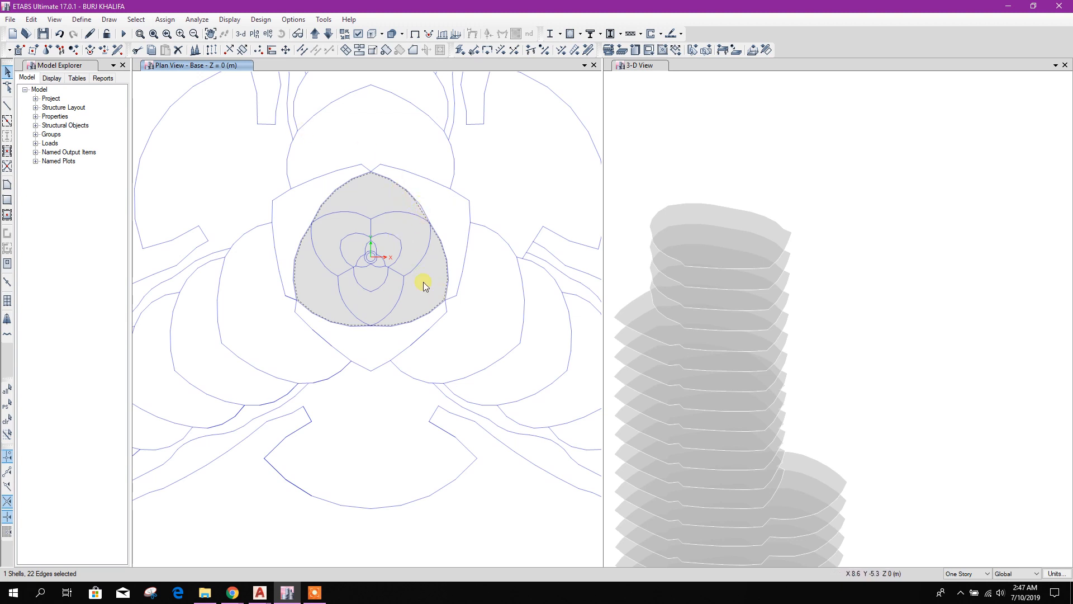
{"action": "scroll", "coordinate": [388, 330], "scroll_direction": "up", "scroll_amount": 3}
{"action": "scroll", "coordinate": [373, 307], "scroll_direction": "down", "scroll_amount": 3}
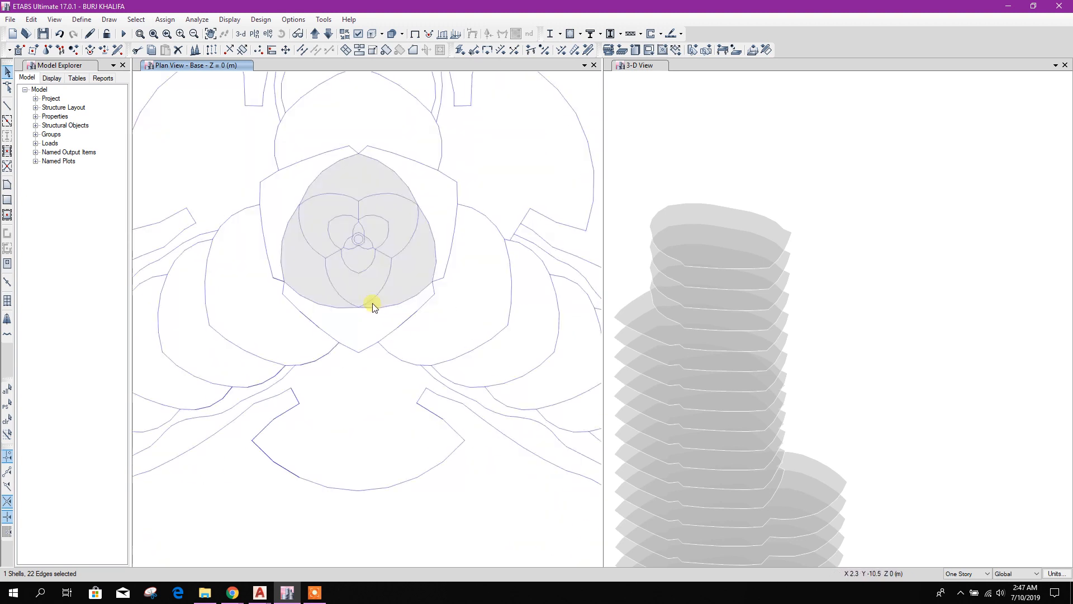
{"action": "left_click", "coordinate": [211, 51]}
{"action": "left_click", "coordinate": [542, 198]}
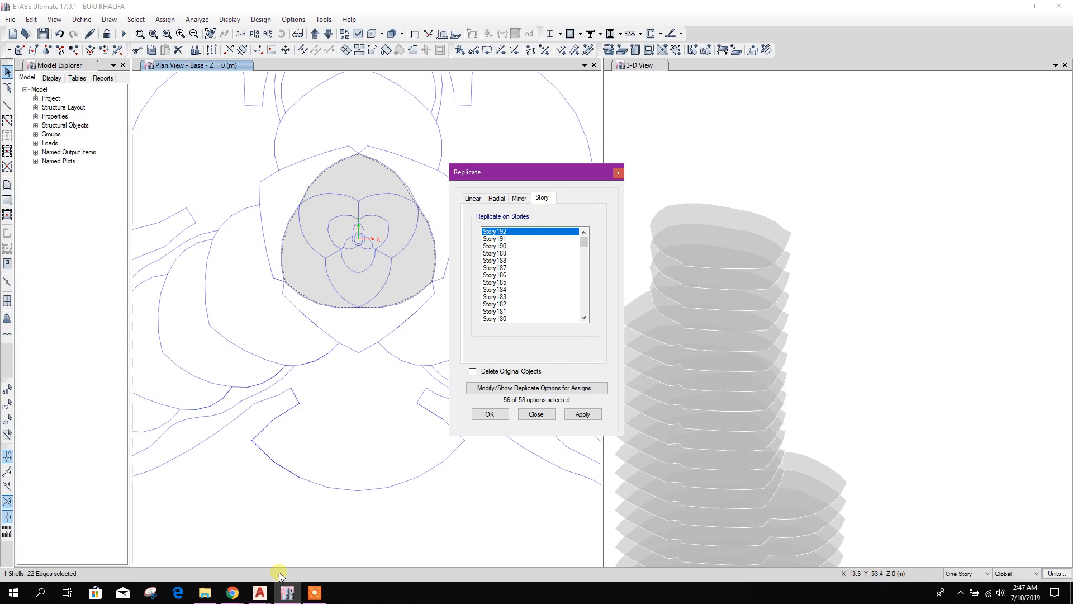
Switch to the AutoCAD floor plan and examine the level-range labels around the core for the trimmed slab's stories
{"action": "mouse_move", "coordinate": [269, 597]}
{"action": "left_click", "coordinate": [198, 542]}
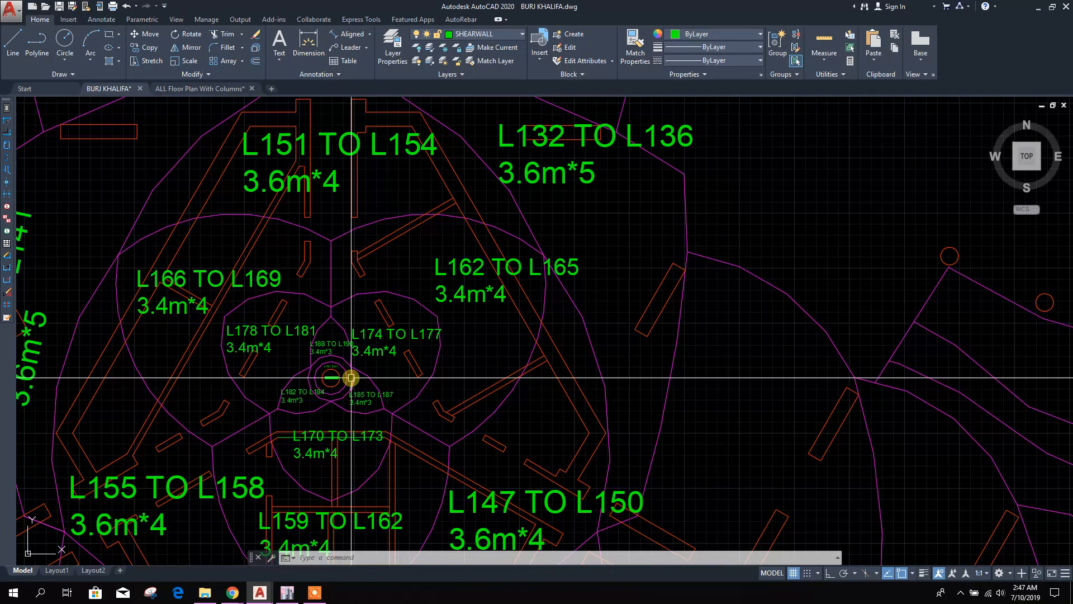
{"action": "scroll", "coordinate": [350, 378], "scroll_direction": "up", "scroll_amount": 4}
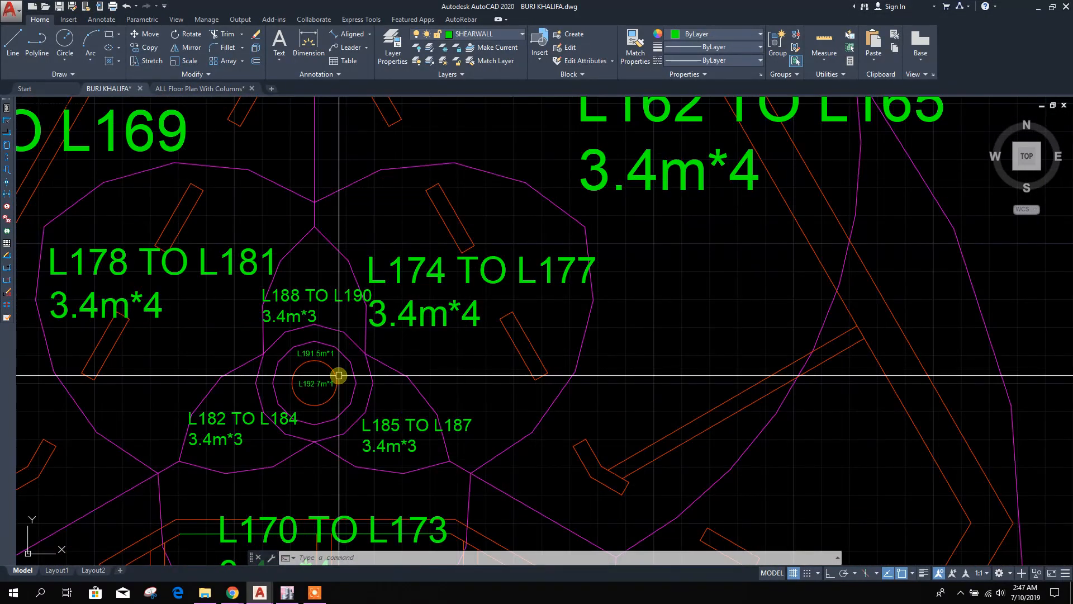
{"action": "scroll", "coordinate": [378, 364], "scroll_direction": "down", "scroll_amount": 2}
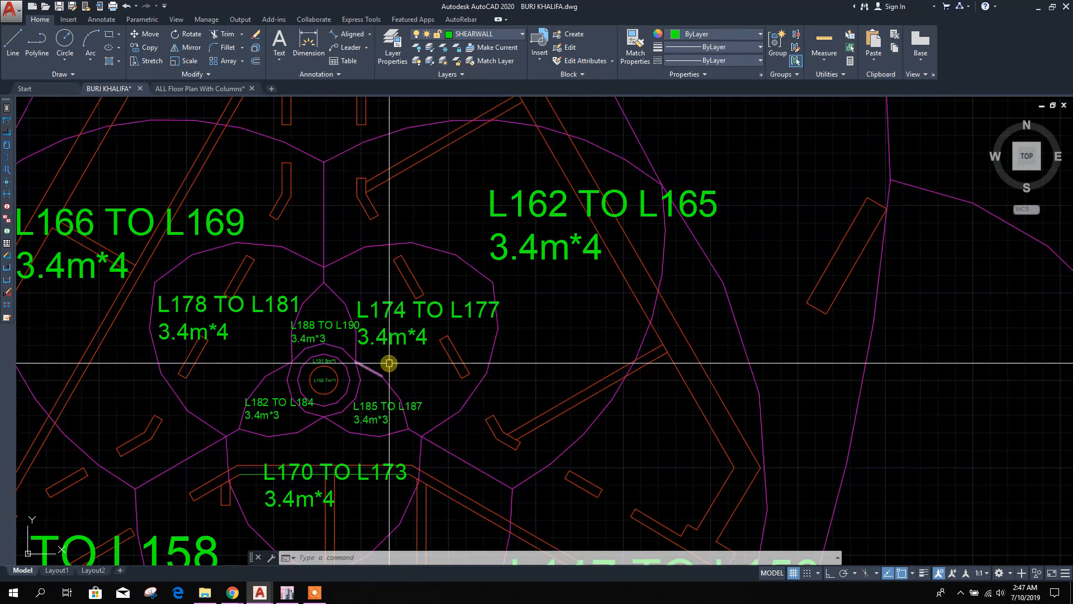
{"action": "scroll", "coordinate": [372, 370], "scroll_direction": "down", "scroll_amount": 2}
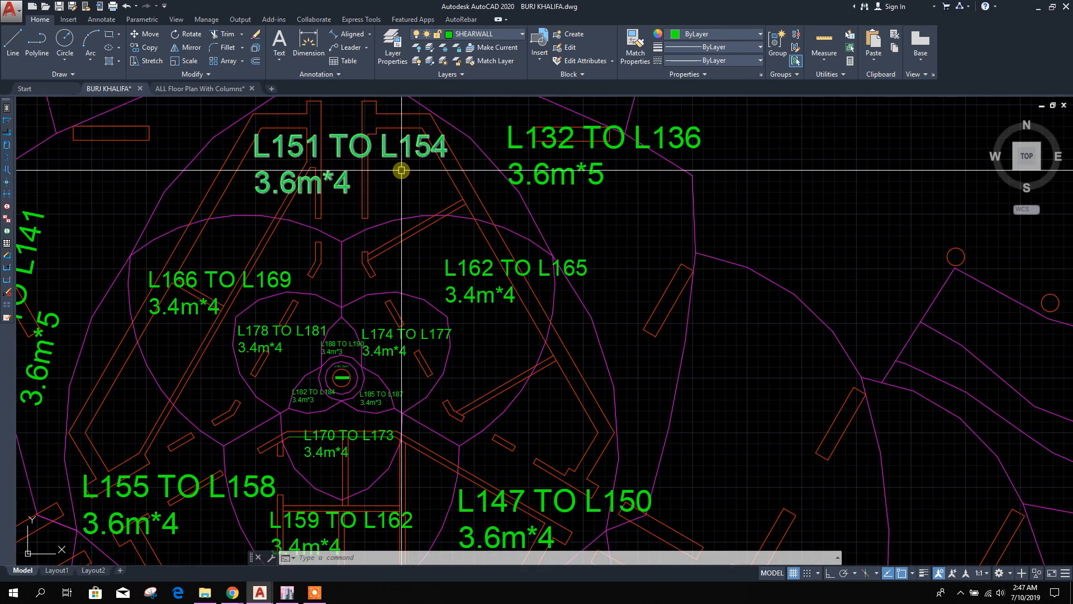
{"action": "middle_click_drag", "start_coordinate": [336, 344], "coordinate": [363, 286]}
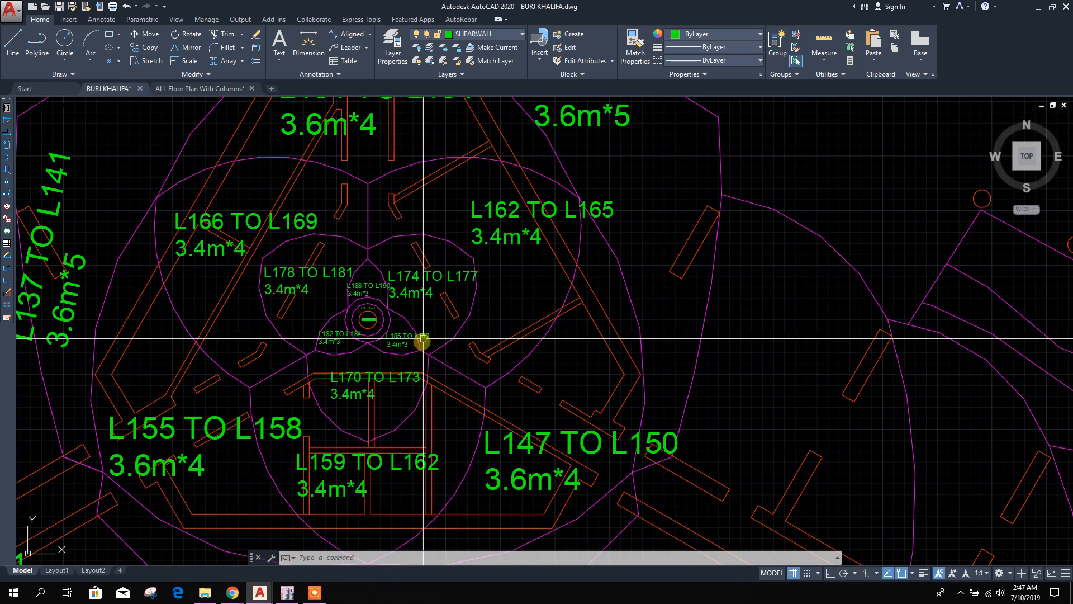
{"action": "middle_click_drag", "start_coordinate": [398, 484], "coordinate": [420, 408]}
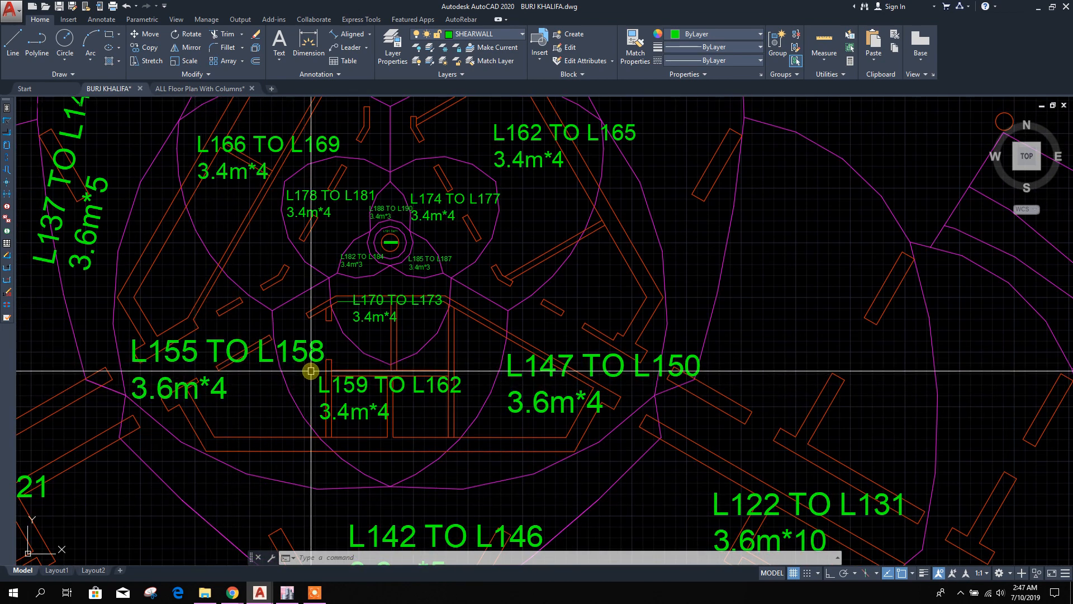
Switch back to the ETABS replicate options and copy the selected rounded core slab to Story155 through Story158
{"action": "left_click", "coordinate": [296, 593]}
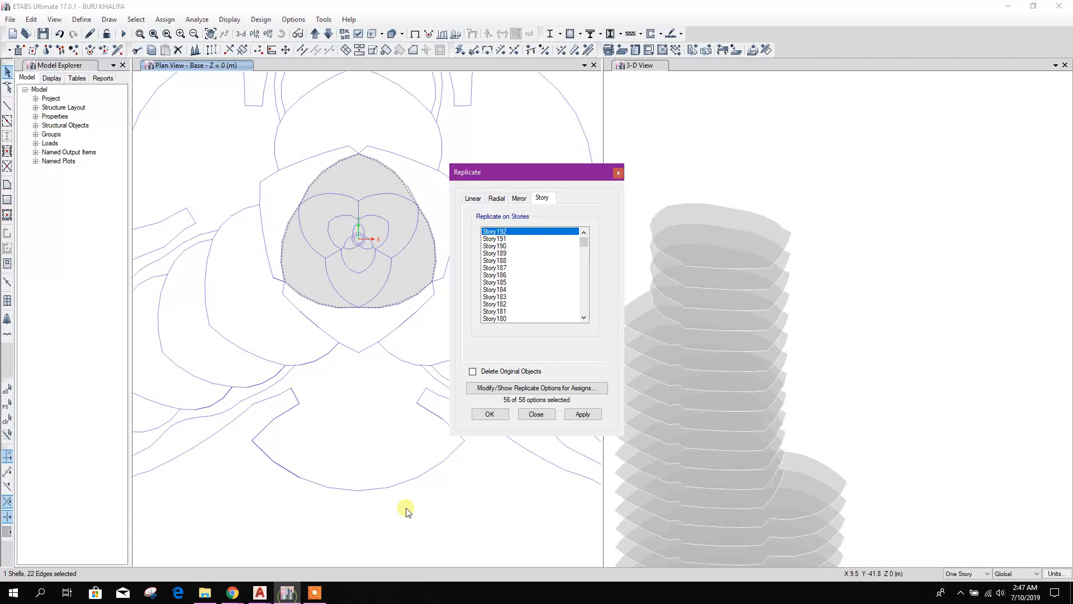
{"action": "left_click_drag", "start_coordinate": [584, 242], "coordinate": [584, 268]}
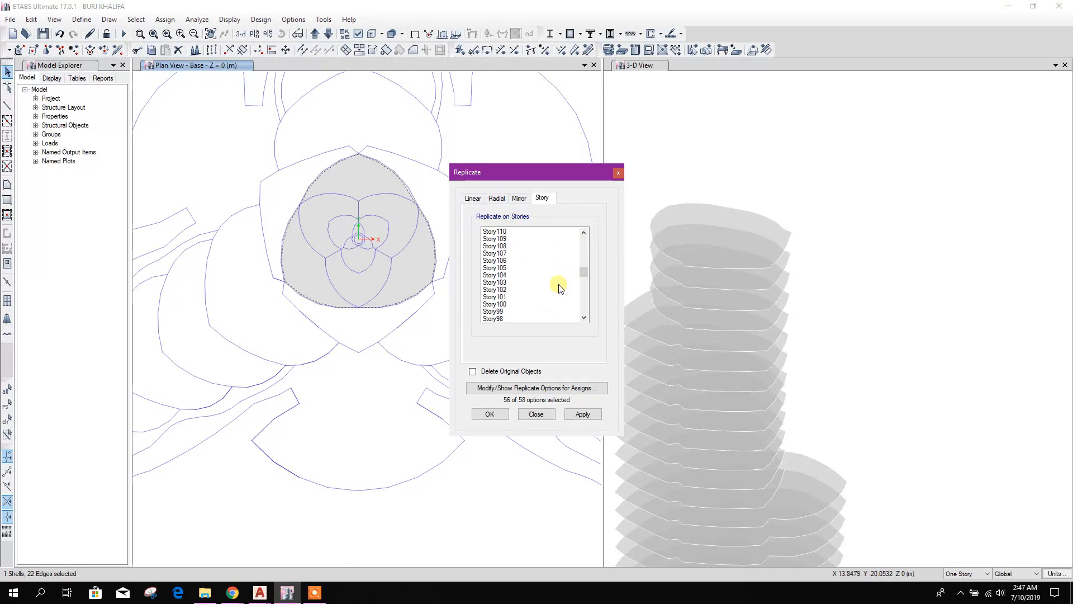
{"action": "scroll", "coordinate": [559, 287], "scroll_direction": "up", "scroll_amount": 5}
{"action": "scroll", "coordinate": [559, 288], "scroll_direction": "up", "scroll_amount": 3}
{"action": "scroll", "coordinate": [559, 287], "scroll_direction": "down", "scroll_amount": 9}
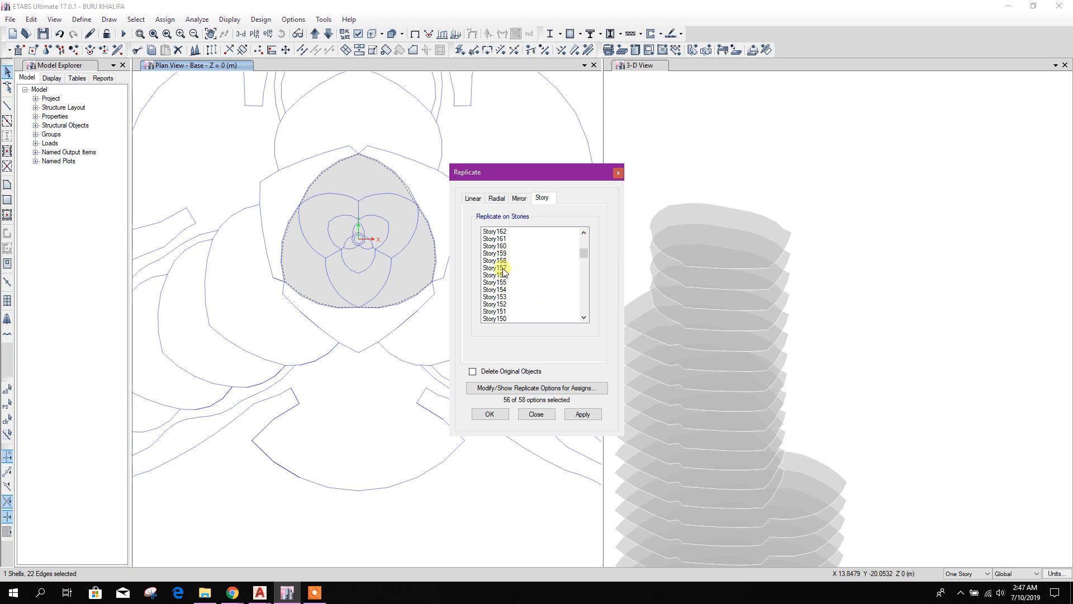
{"action": "left_click_drag", "start_coordinate": [507, 284], "coordinate": [507, 262]}
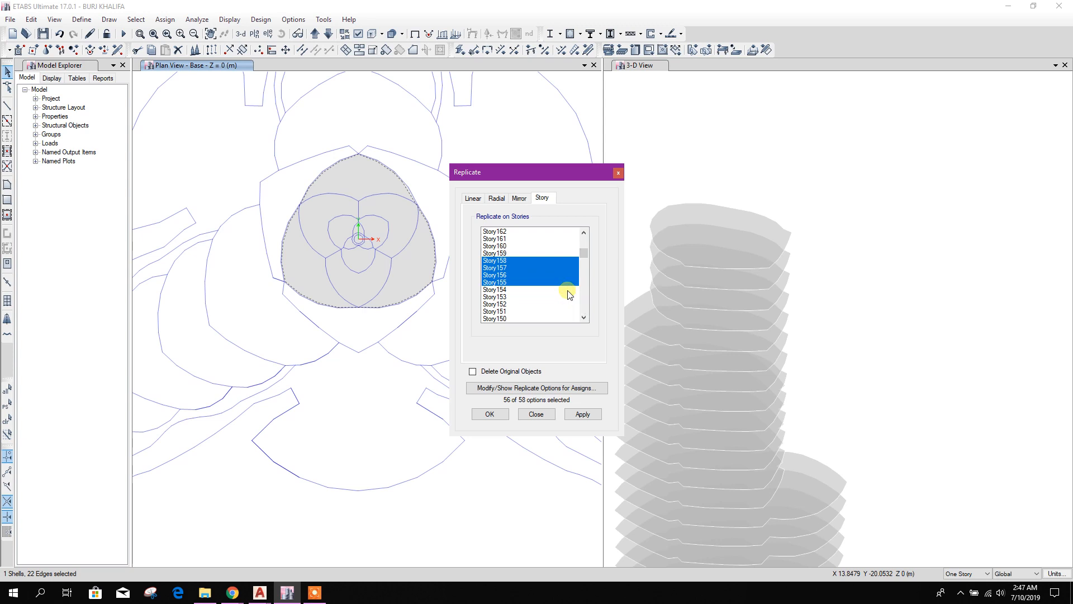
{"action": "left_click", "coordinate": [580, 415]}
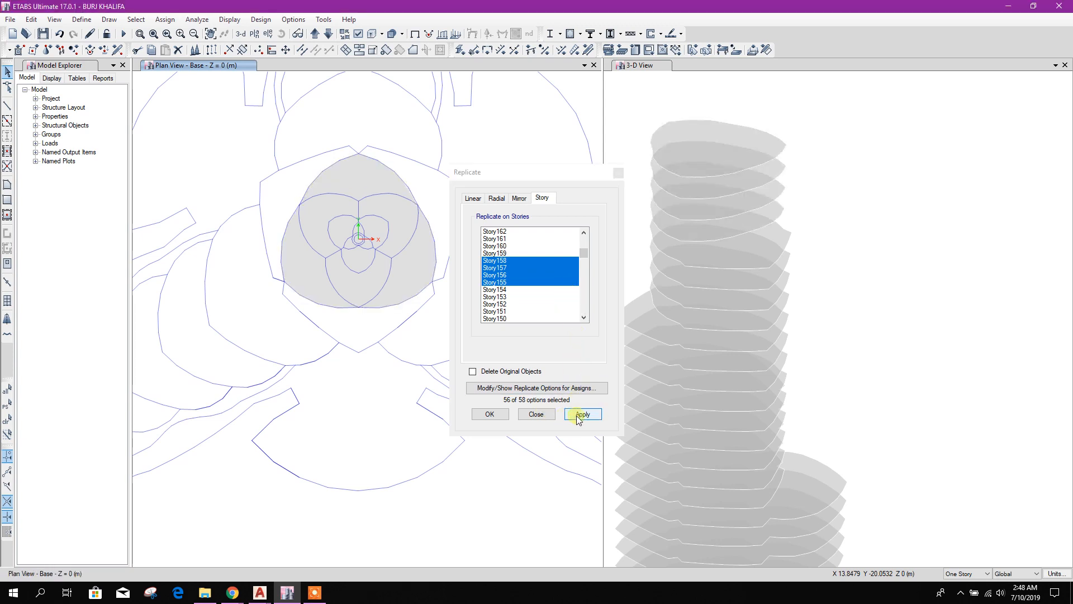
{"action": "key", "text": "Escape"}
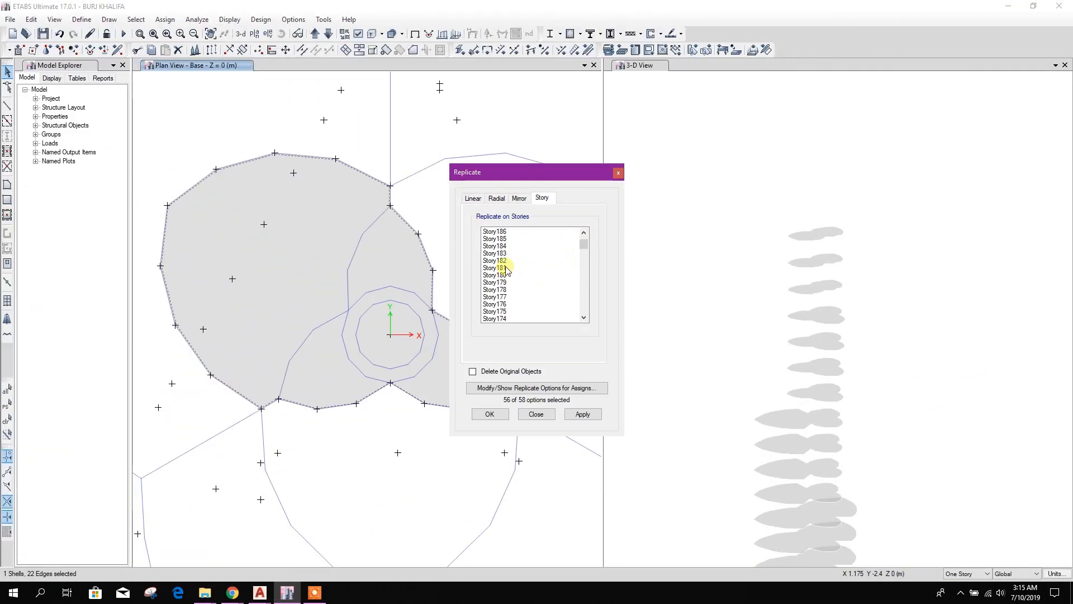
Replicate the selected slab with the large upper-left lobe on Story185, Story186 and Story187, and close the replicate options
{"action": "left_click", "coordinate": [505, 240]}
{"action": "scroll", "coordinate": [510, 249], "scroll_direction": "up", "scroll_amount": 2}
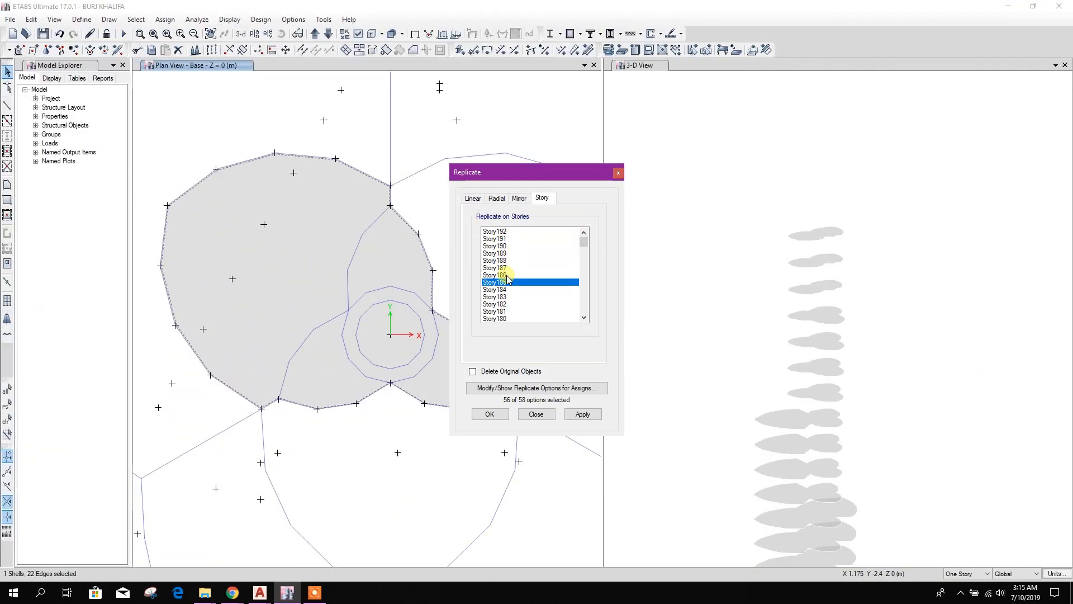
{"action": "left_click_drag", "start_coordinate": [507, 283], "coordinate": [507, 271]}
{"action": "left_click", "coordinate": [583, 414]}
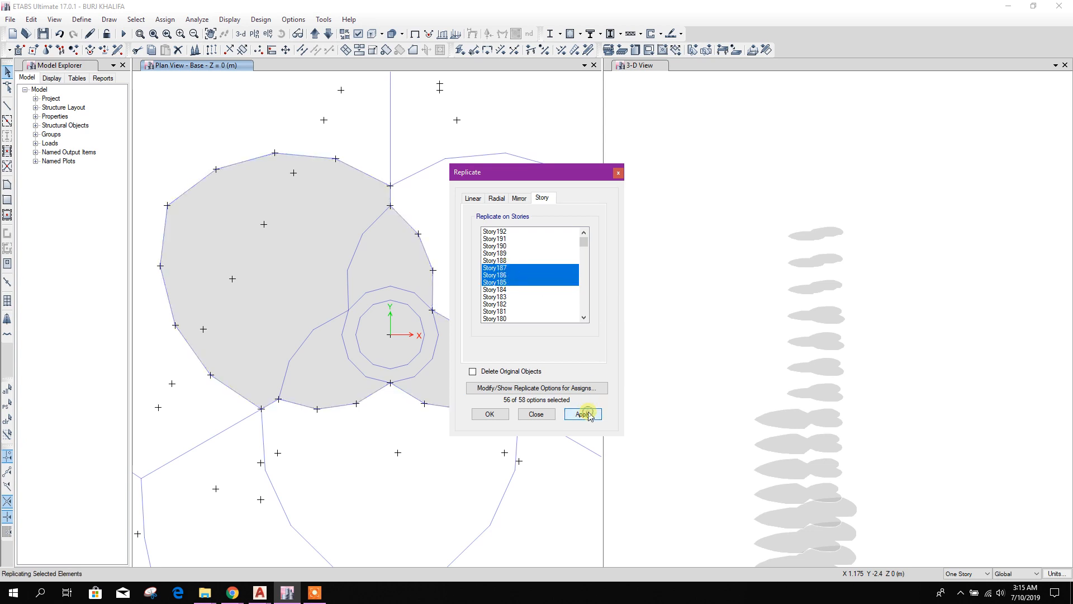
{"action": "left_click", "coordinate": [535, 414]}
Draw a straight frame line from the small trefoil's upper tip to its lower-left tip
{"action": "left_click", "coordinate": [343, 225]}
{"action": "left_click", "coordinate": [373, 230]}
{"action": "left_click", "coordinate": [7, 106]}
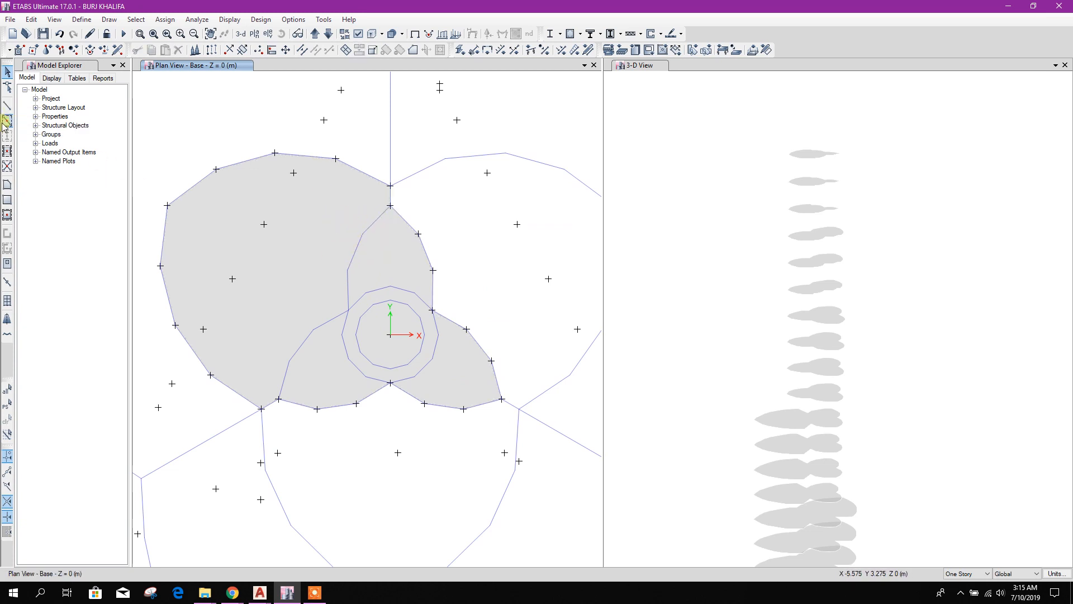
{"action": "left_click", "coordinate": [391, 207]}
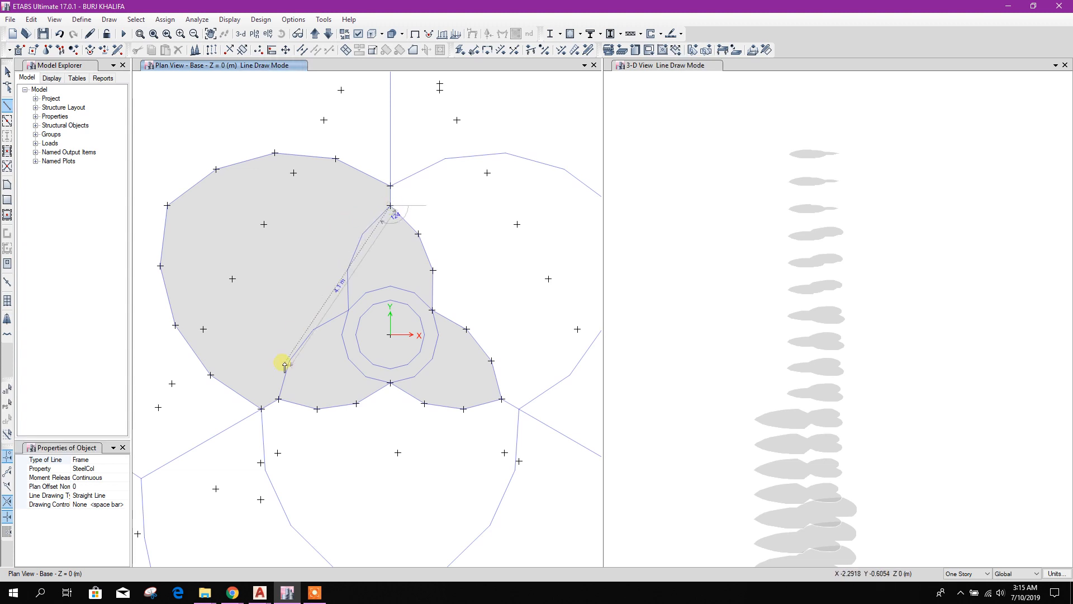
{"action": "left_click", "coordinate": [279, 399]}
{"action": "key", "text": "Escape"}
Cookie cut the slab at the diagonal frame, extending it to the shell edges, and delete the large upper-left piece and the frame
{"action": "left_click", "coordinate": [326, 250]}
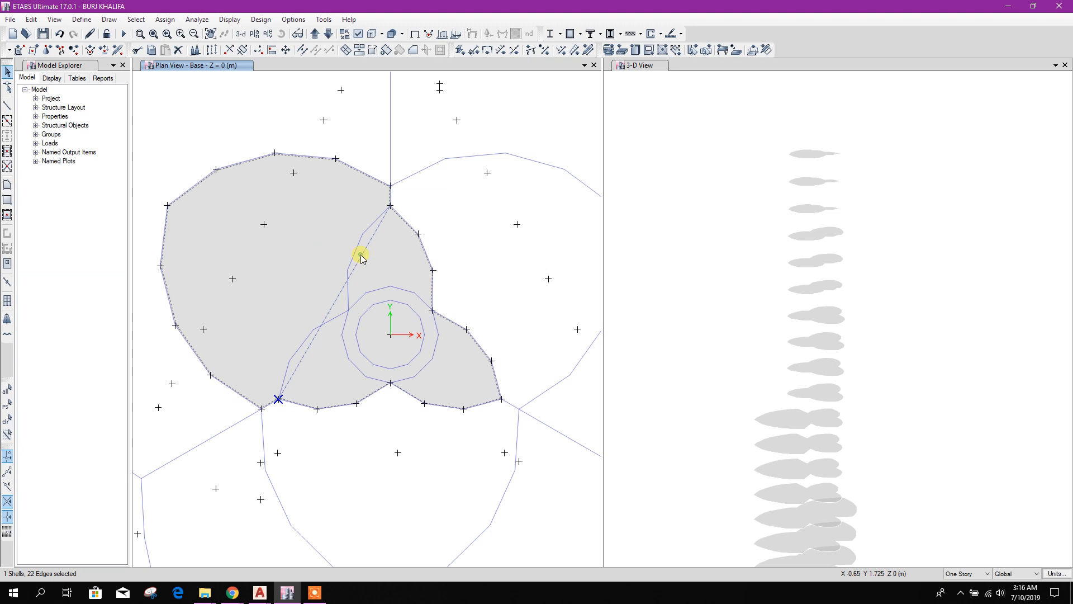
{"action": "left_click", "coordinate": [346, 50]}
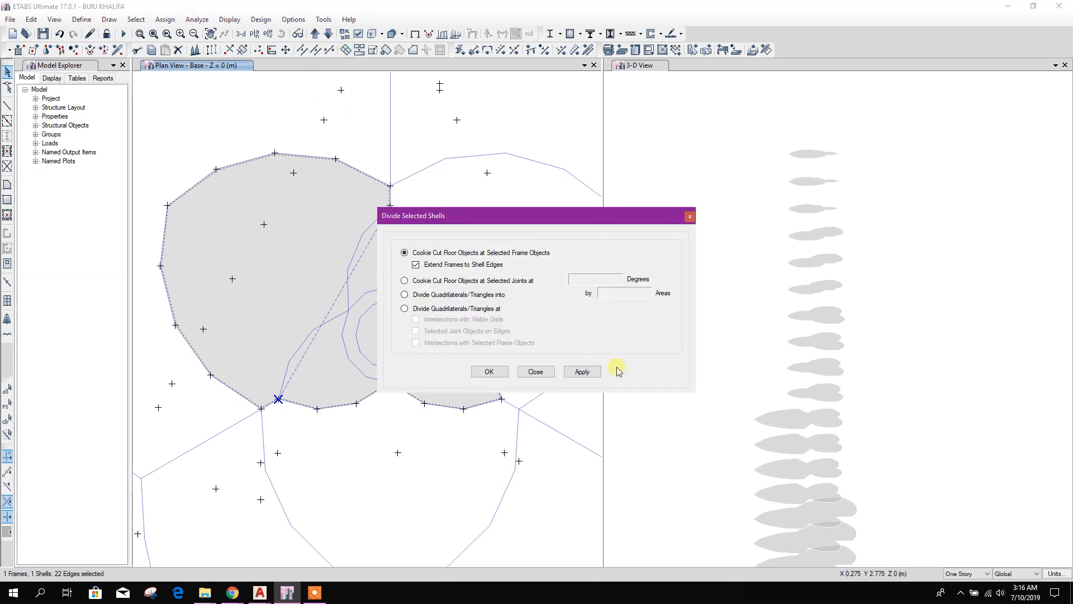
{"action": "left_click", "coordinate": [584, 373]}
{"action": "left_click", "coordinate": [291, 264]}
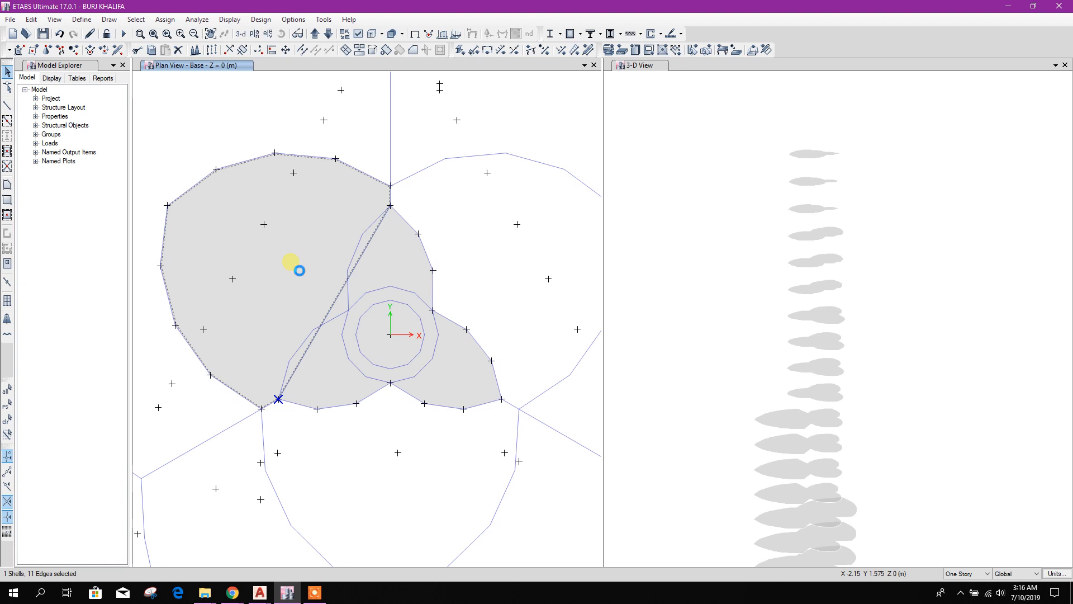
{"action": "key", "text": "Delete"}
{"action": "left_click", "coordinate": [339, 299]}
{"action": "key", "text": "Delete"}
Draw a frame about 2.75 m long from the diagonal edge's midpoint through the origin and cookie cut the slab along it
{"action": "left_click", "coordinate": [7, 106]}
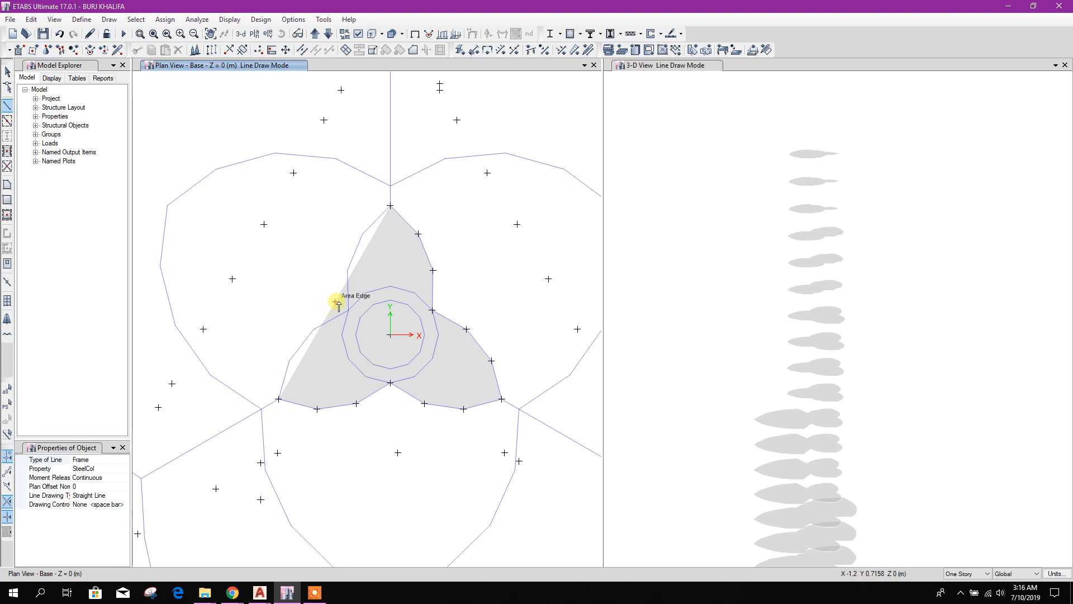
{"action": "left_click", "coordinate": [335, 306]}
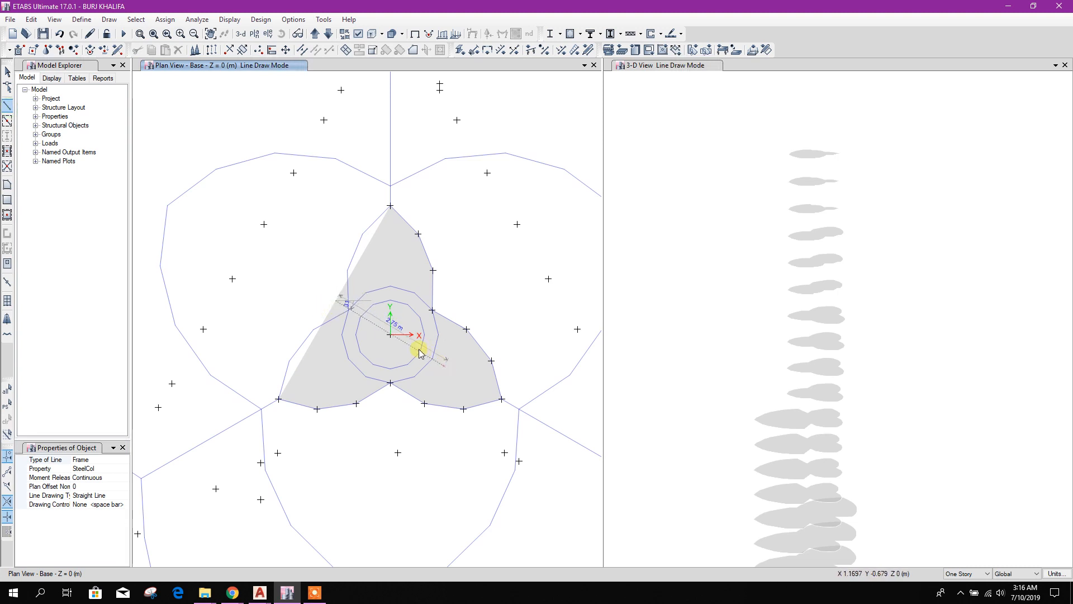
{"action": "key", "text": "Escape"}
{"action": "left_click", "coordinate": [411, 344]}
{"action": "left_click", "coordinate": [411, 327]}
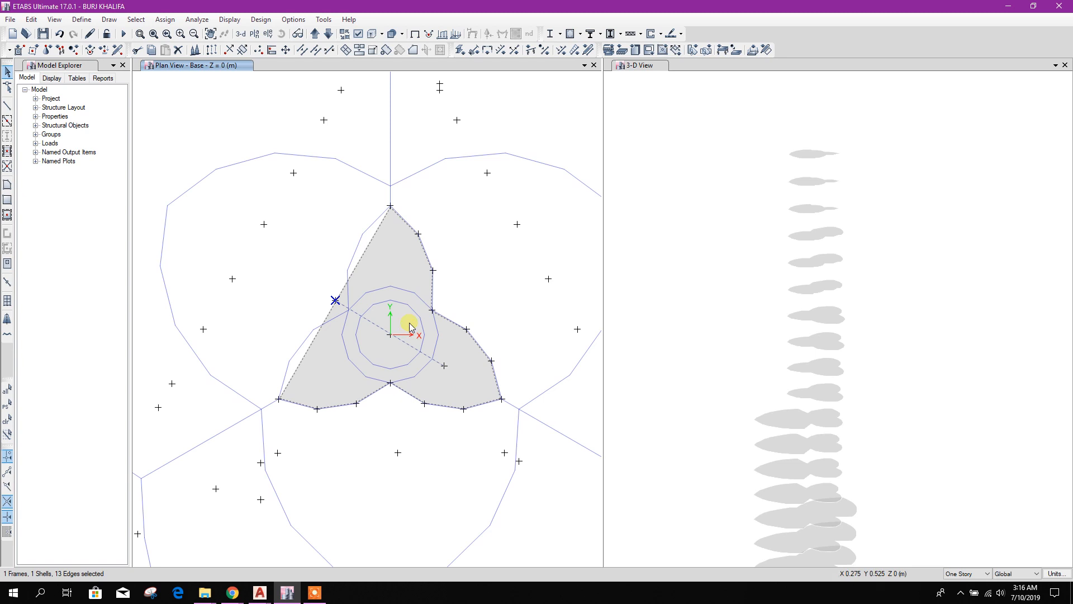
{"action": "left_click", "coordinate": [346, 50]}
{"action": "left_click", "coordinate": [574, 371]}
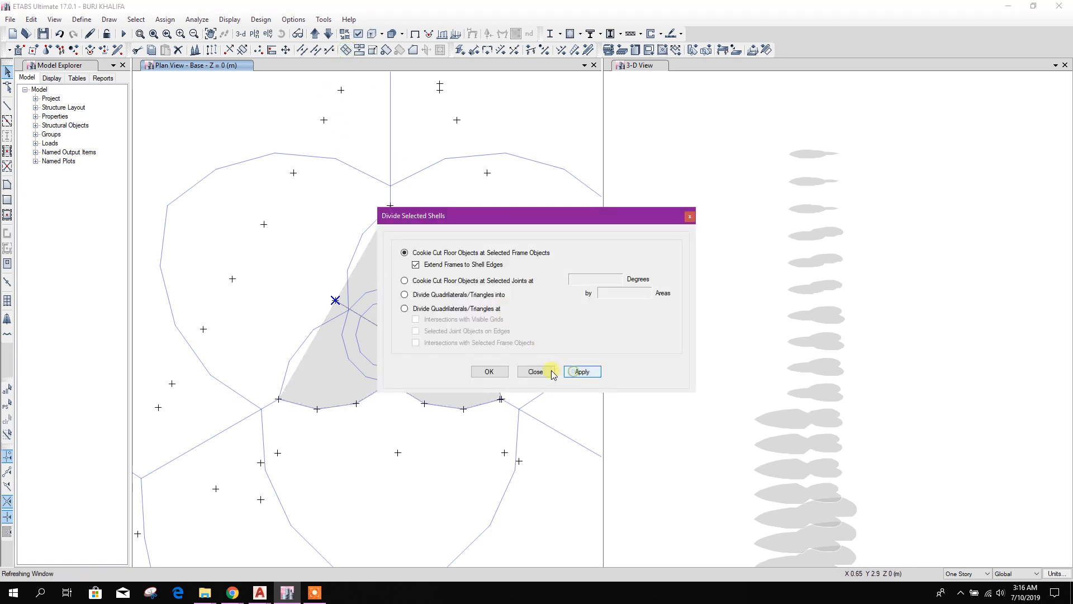
{"action": "left_click", "coordinate": [537, 372]}
Move the joint on the diagonal edge to the notch grid point between the two lobes, by Delta X 0.2781 m and Delta Y -0.2126 m
{"action": "scroll", "coordinate": [337, 303], "scroll_direction": "up", "scroll_amount": 5}
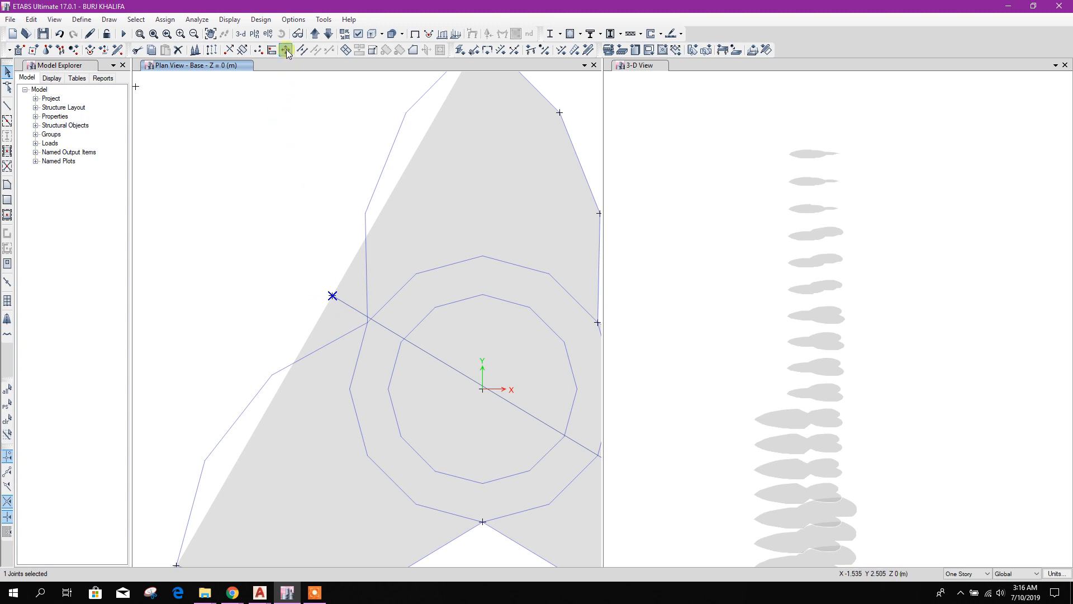
{"action": "left_click", "coordinate": [286, 50]}
{"action": "left_click", "coordinate": [570, 323]}
{"action": "left_click", "coordinate": [332, 295]}
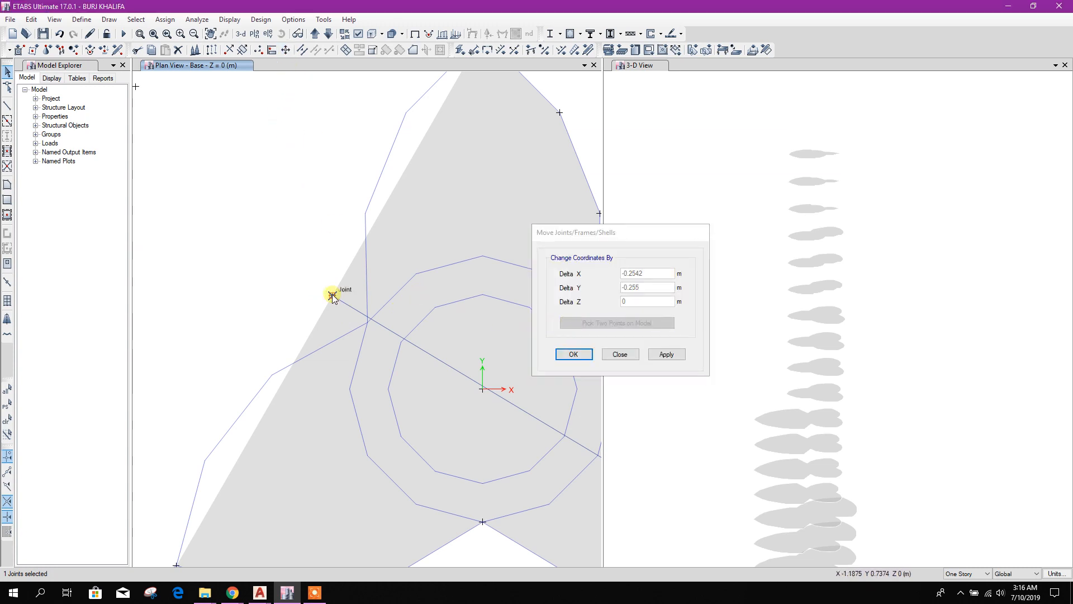
{"action": "left_click", "coordinate": [369, 323]}
{"action": "left_click", "coordinate": [664, 356]}
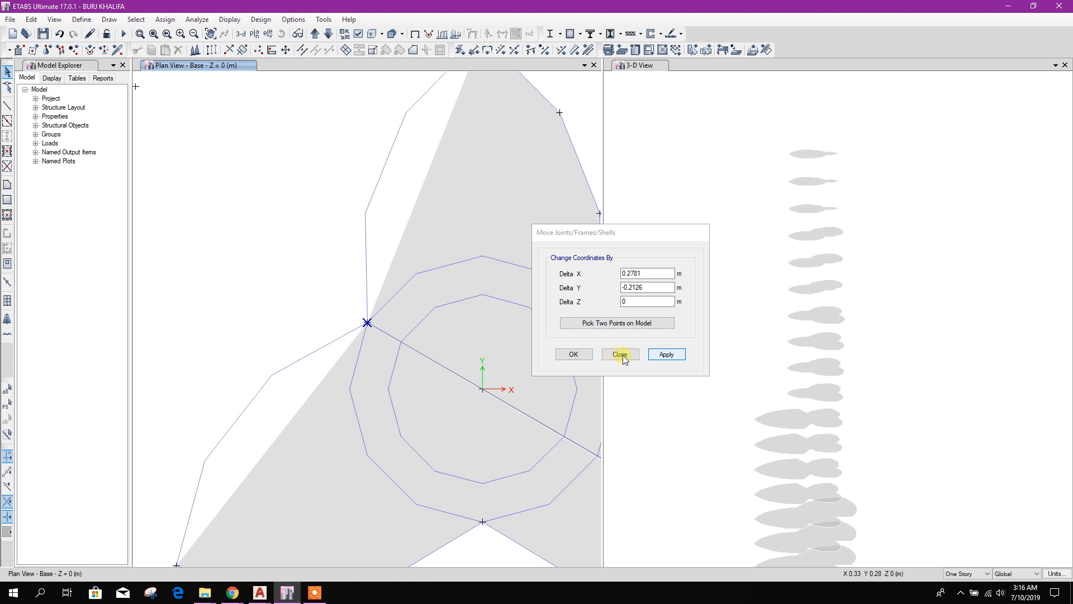
{"action": "left_click", "coordinate": [620, 355]}
Delete the frame crossing the core and merge the two slab halves into one shell
{"action": "scroll", "coordinate": [372, 347], "scroll_direction": "down", "scroll_amount": 3}
{"action": "left_click", "coordinate": [448, 383]}
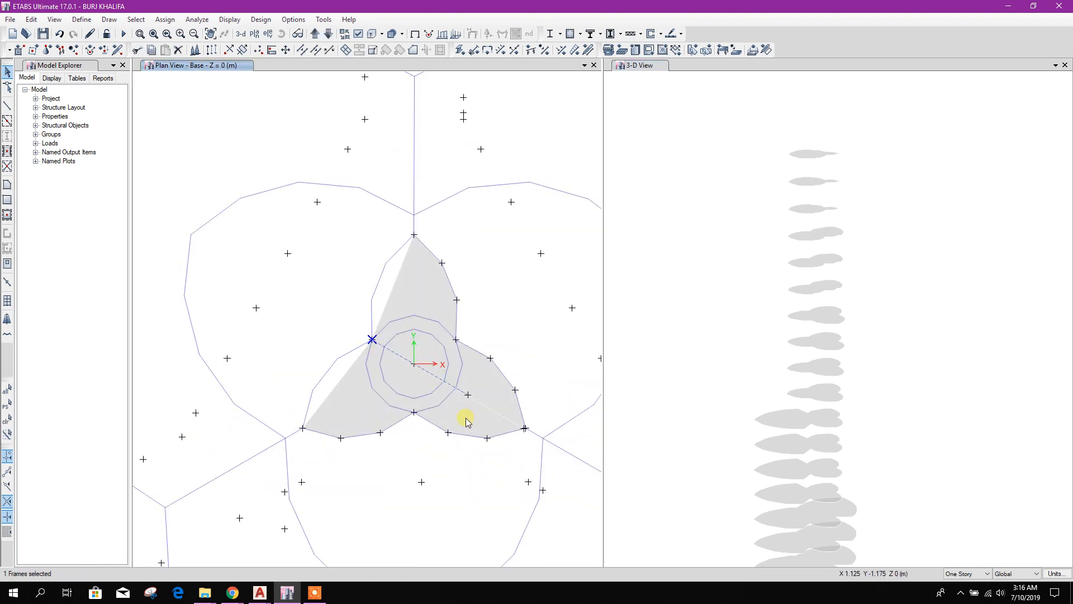
{"action": "key", "text": "Delete"}
{"action": "left_click_drag", "start_coordinate": [496, 421], "coordinate": [488, 387]}
{"action": "left_click", "coordinate": [361, 52]}
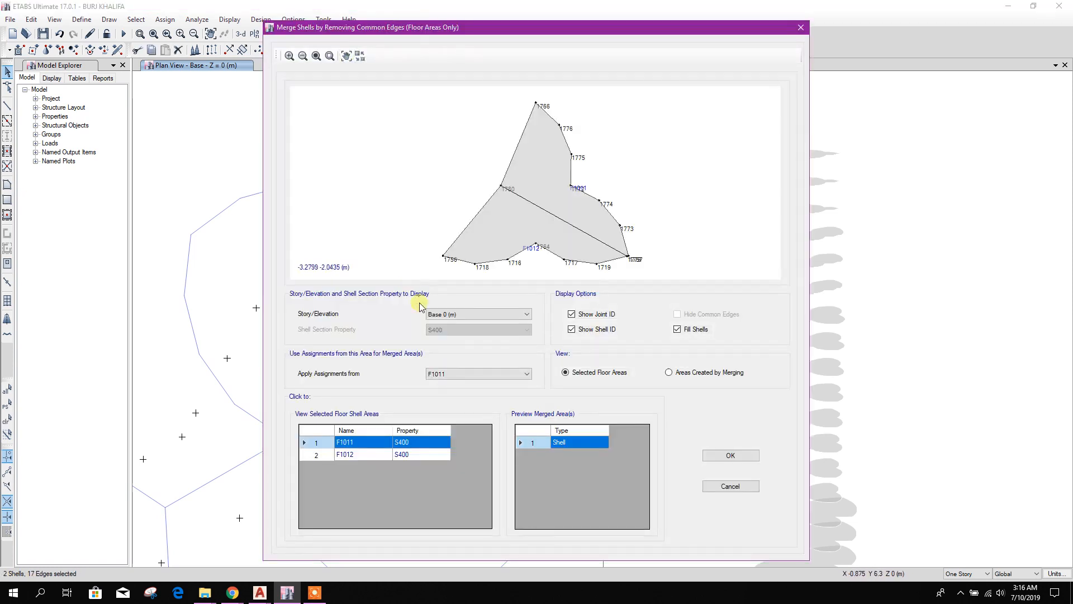
{"action": "left_click", "coordinate": [711, 454]}
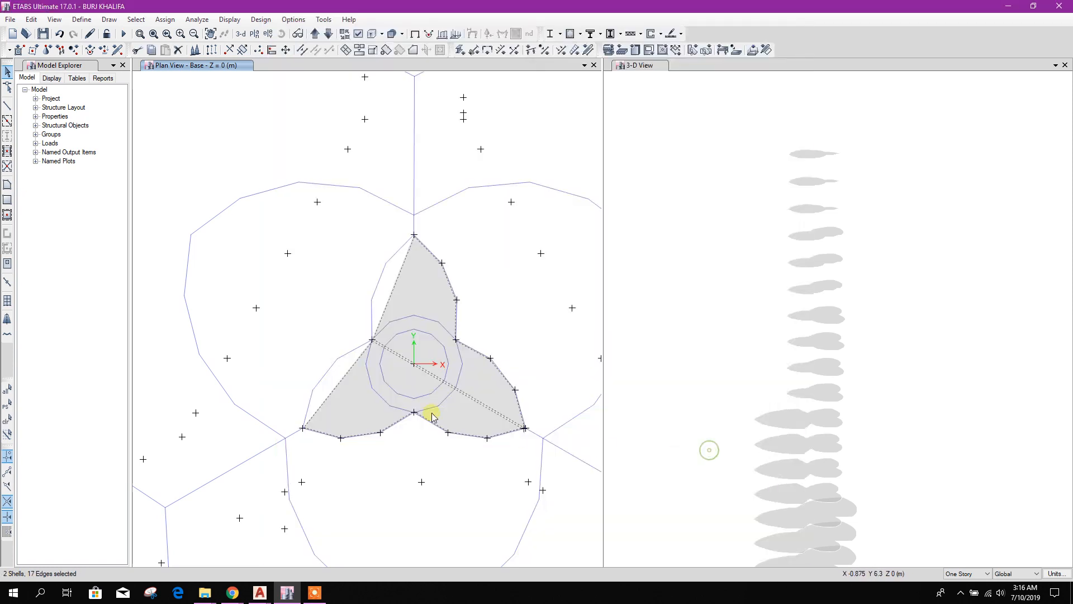
Draw an S400 floor shell filling the lower-left lobe's gap from the notch along the curved grid to the lobe tip
{"action": "left_click", "coordinate": [7, 185]}
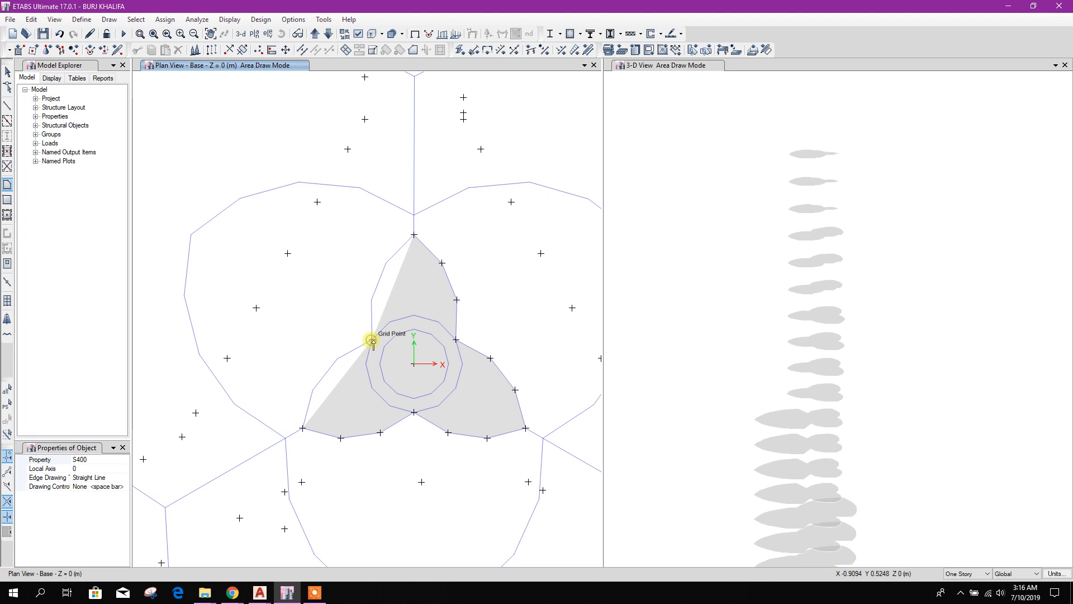
{"action": "left_click", "coordinate": [369, 341]}
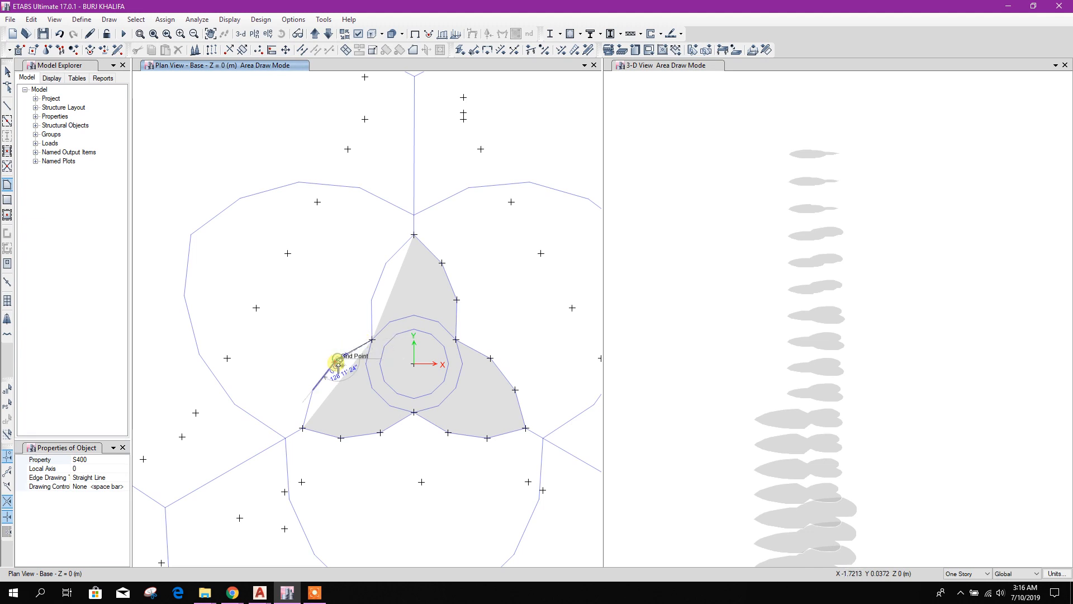
{"action": "left_click", "coordinate": [338, 361]}
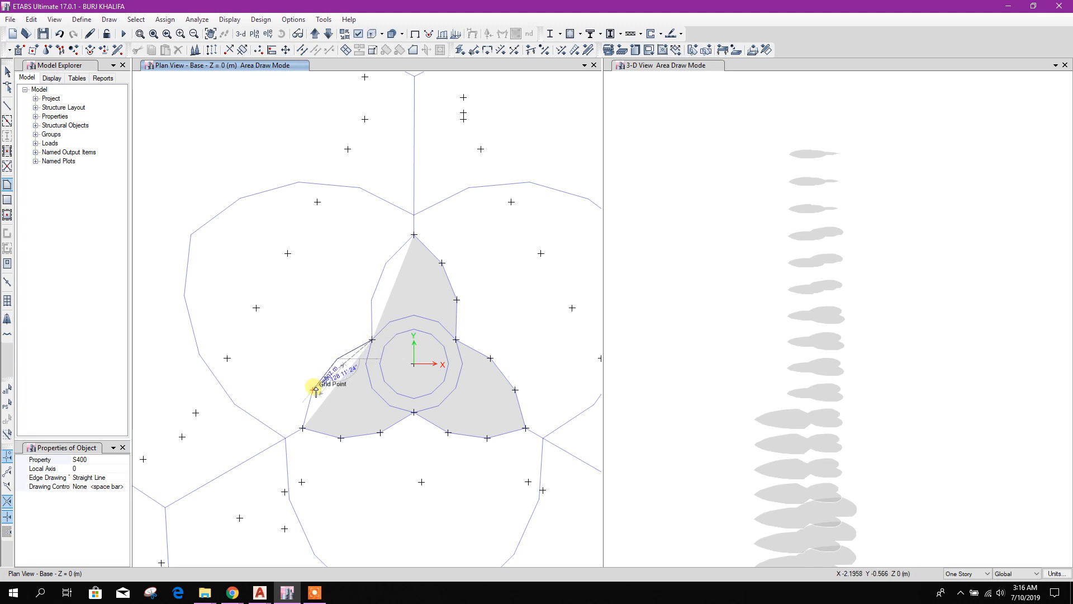
{"action": "left_click", "coordinate": [303, 429]}
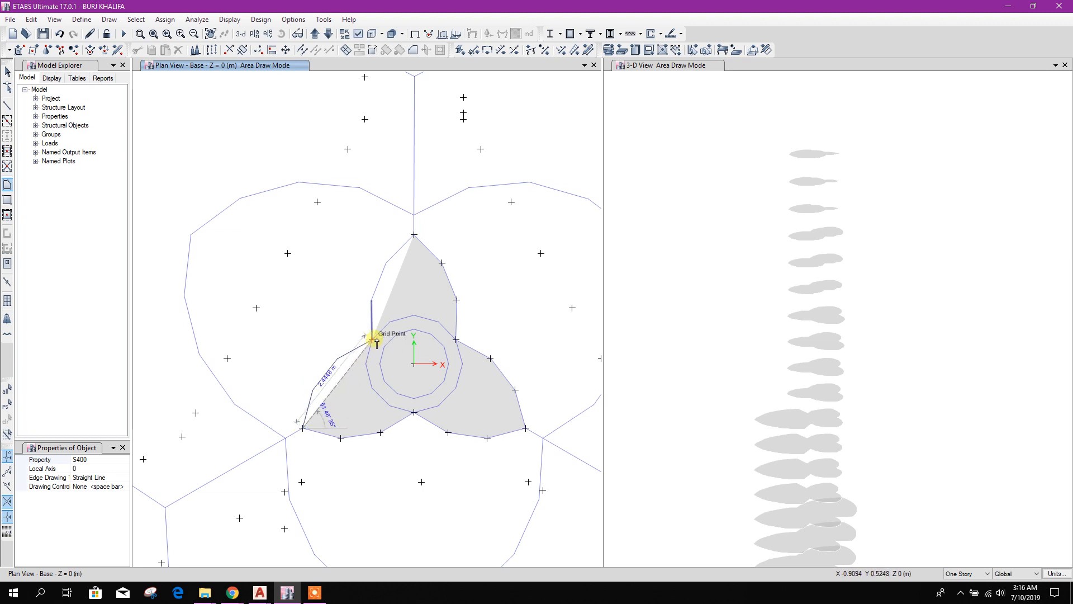
Draw an S400 floor shell filling the upper lobe's gap from its tip along the curved grid to the notch
{"action": "left_click", "coordinate": [415, 237]}
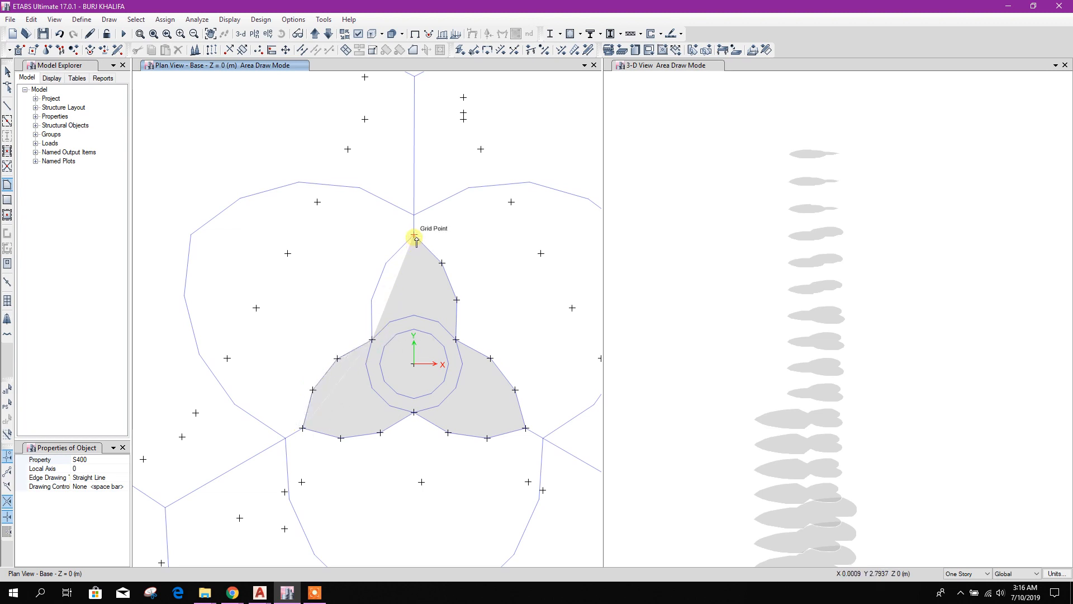
{"action": "left_click", "coordinate": [415, 236]}
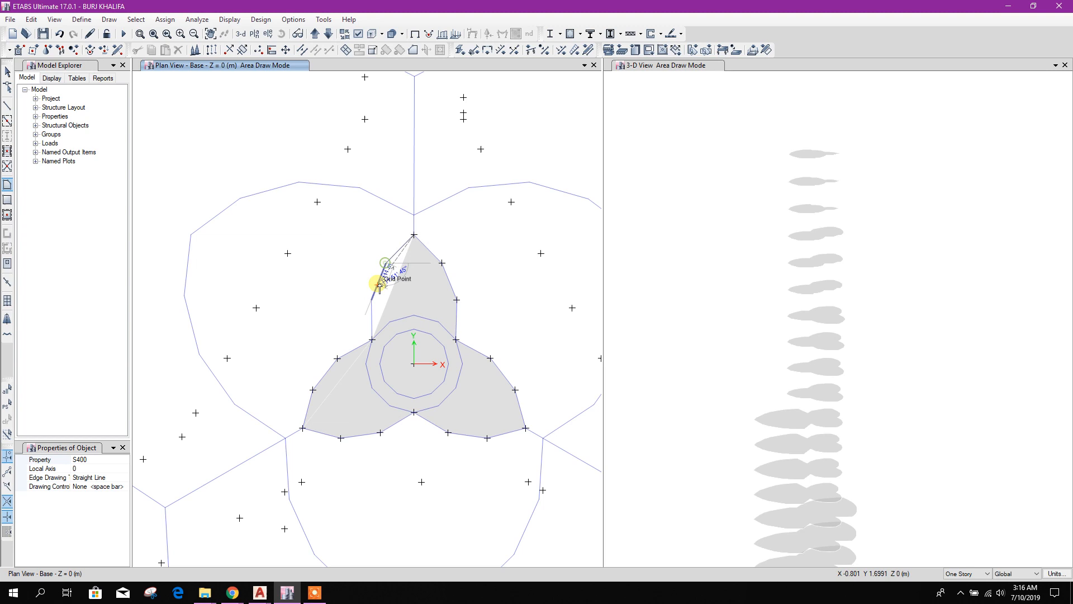
{"action": "left_click", "coordinate": [373, 301]}
{"action": "left_click", "coordinate": [372, 340]}
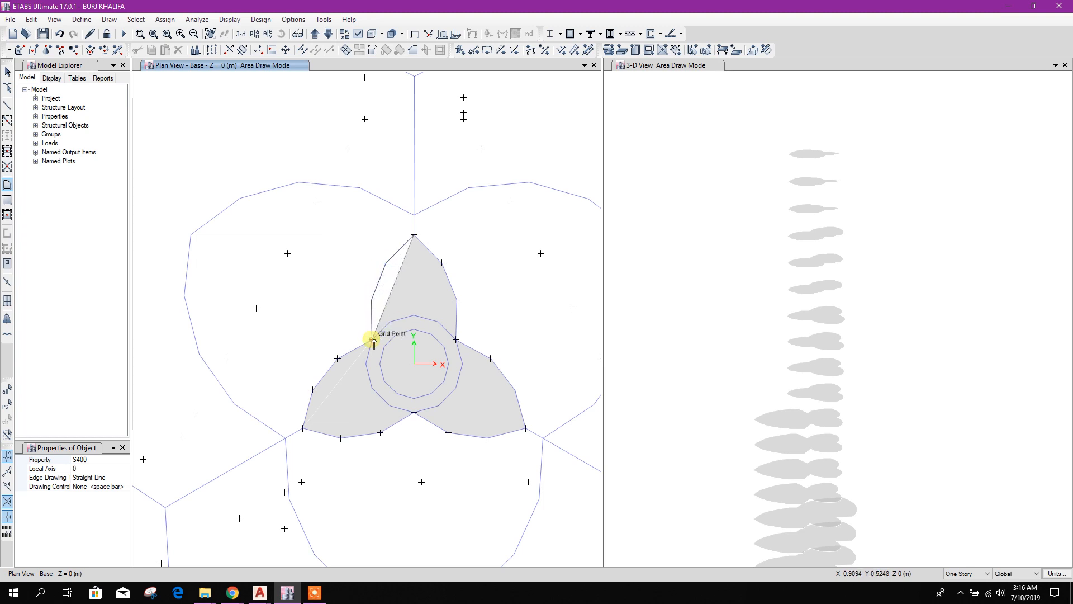
{"action": "left_click", "coordinate": [415, 237]}
{"action": "key", "text": "Escape"}
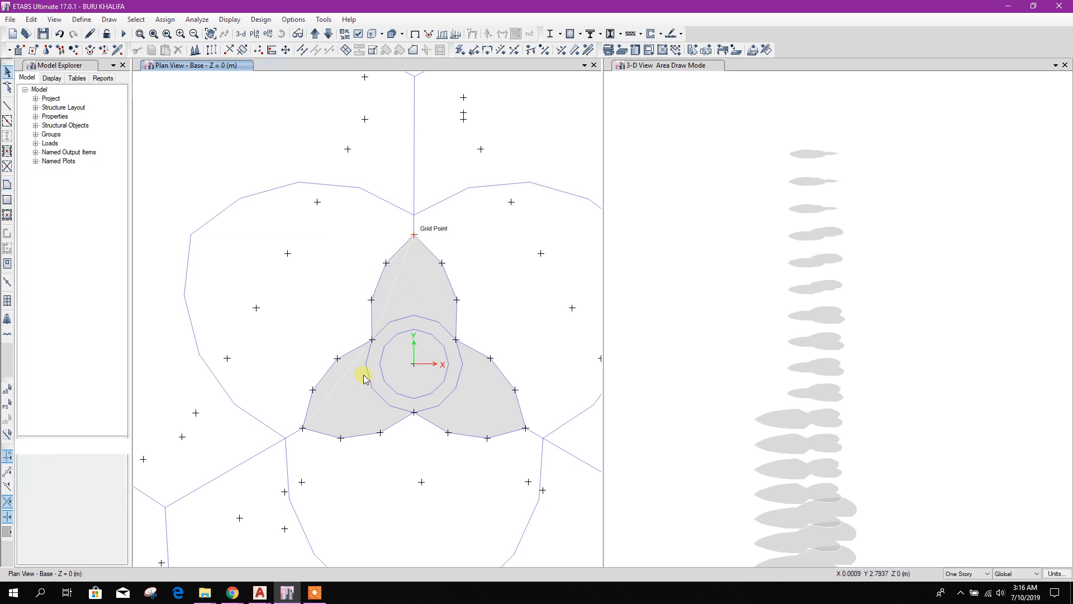
Merge the lower-left and upper fill shells with the core slab, one after the other, to complete the trefoil slab
{"action": "left_click_drag", "start_coordinate": [361, 386], "coordinate": [340, 367]}
{"action": "left_click", "coordinate": [359, 51]}
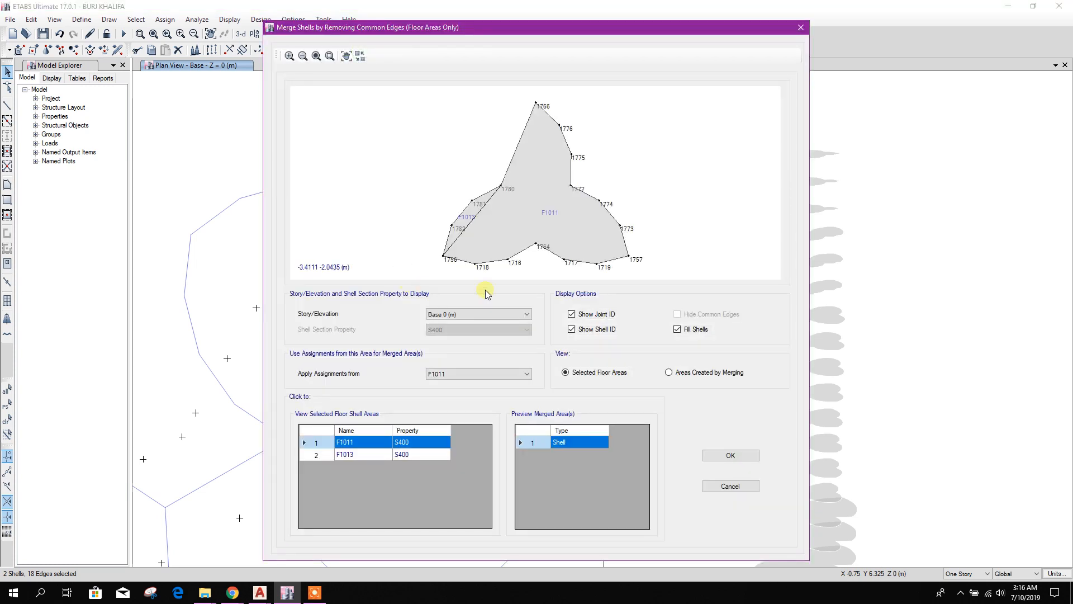
{"action": "left_click", "coordinate": [725, 454]}
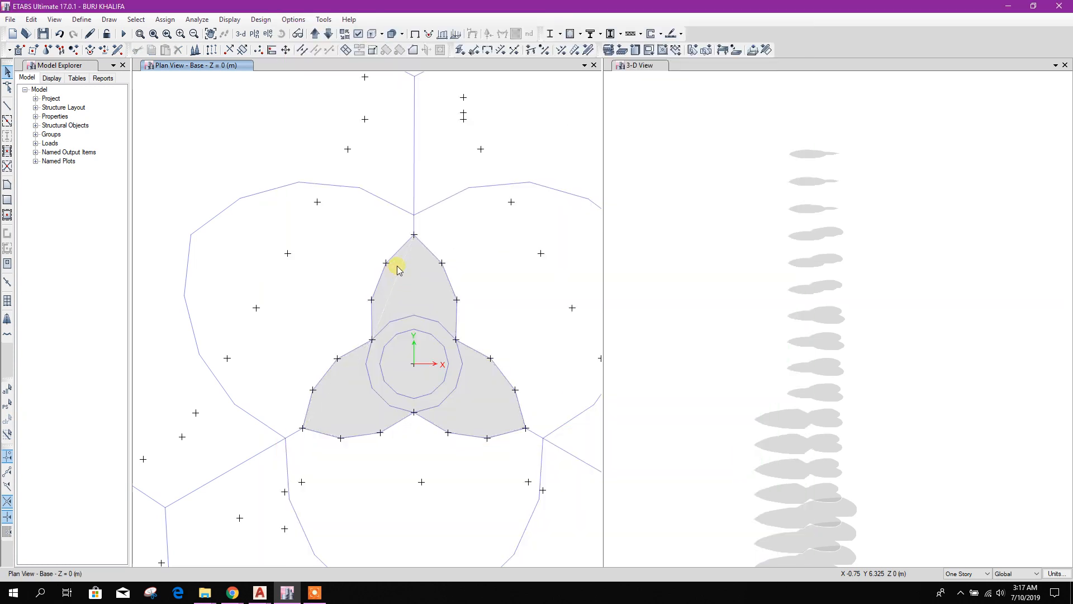
{"action": "left_click", "coordinate": [408, 277]}
{"action": "left_click", "coordinate": [360, 50]}
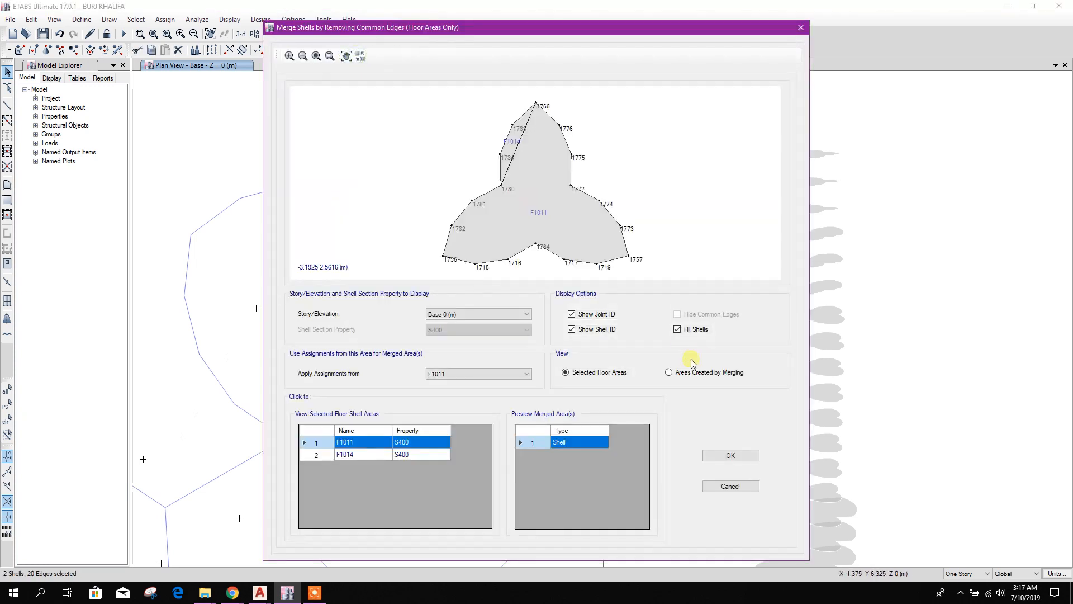
{"action": "left_click", "coordinate": [723, 453]}
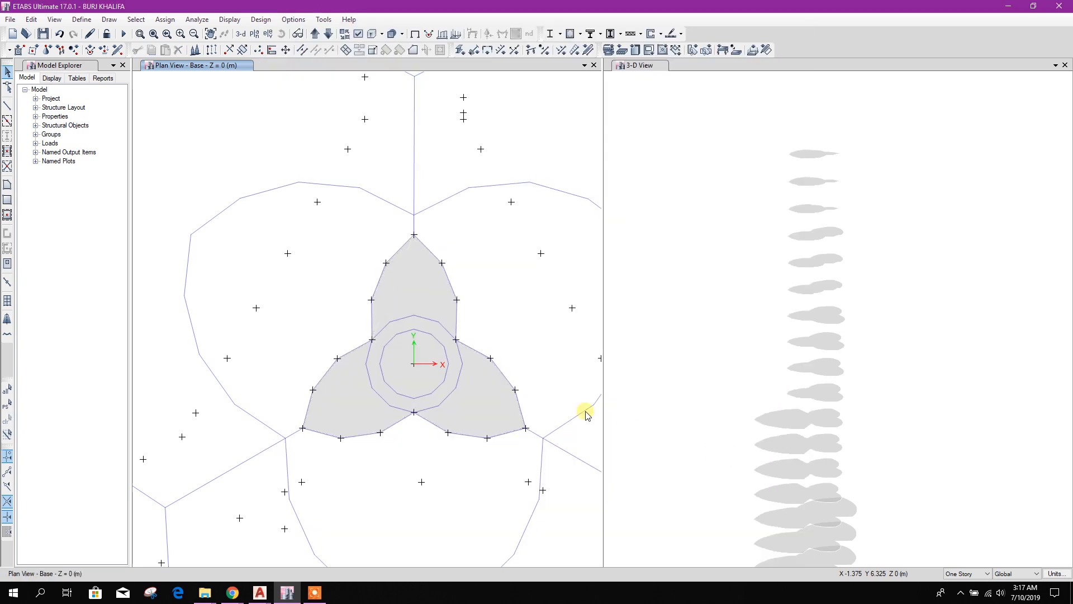
Replicate the trefoil slab at the core to Story188 through Story190, checking the story range in the AutoCAD drawing
{"action": "left_click", "coordinate": [413, 282]}
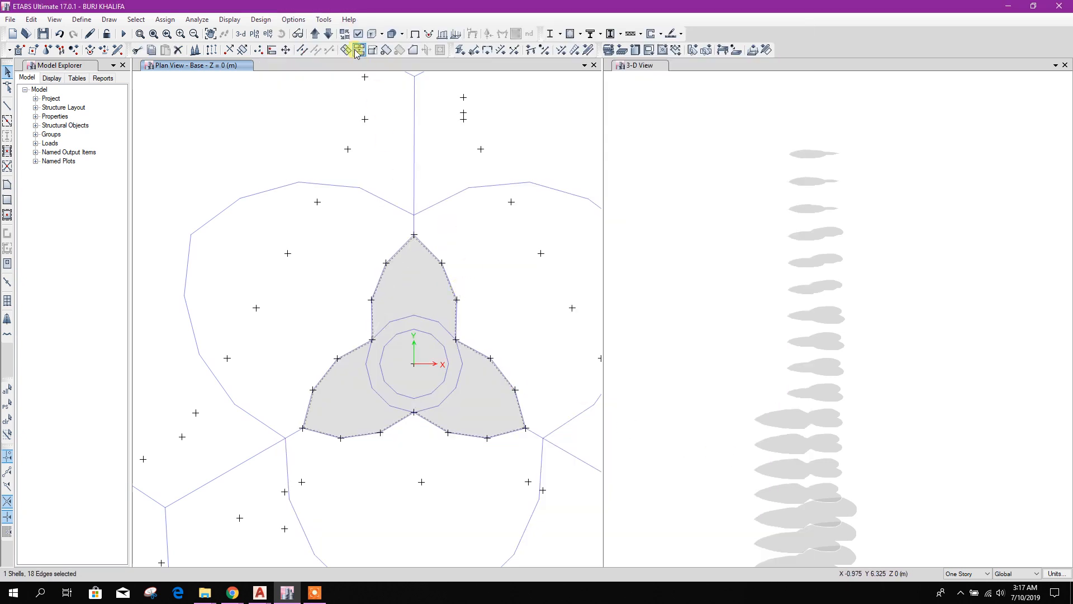
{"action": "left_click", "coordinate": [222, 50]}
{"action": "left_click", "coordinate": [542, 198]}
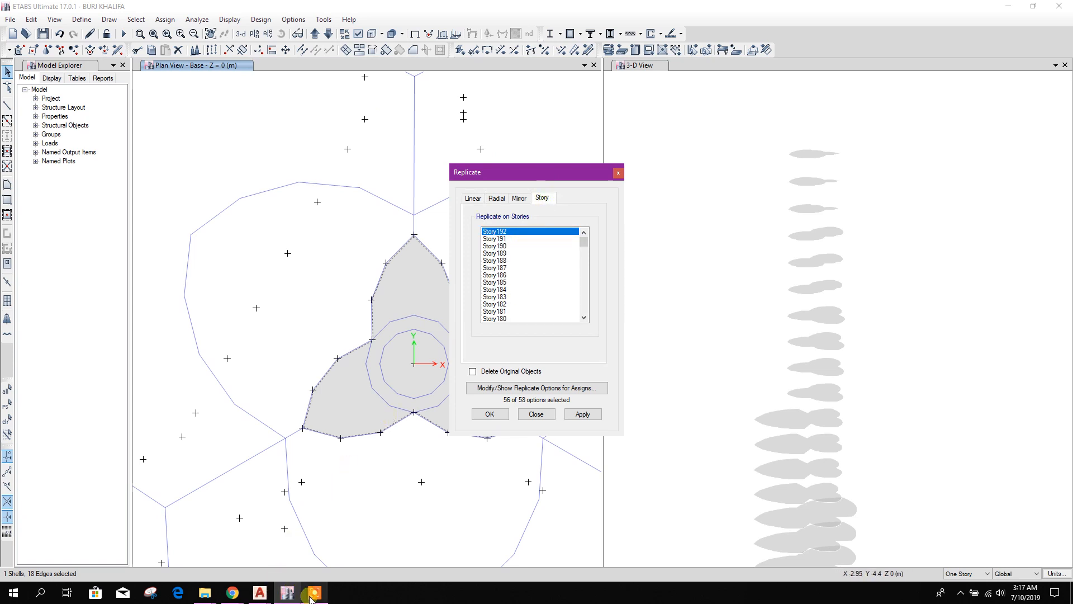
{"action": "mouse_move", "coordinate": [269, 597]}
{"action": "left_click", "coordinate": [203, 538]}
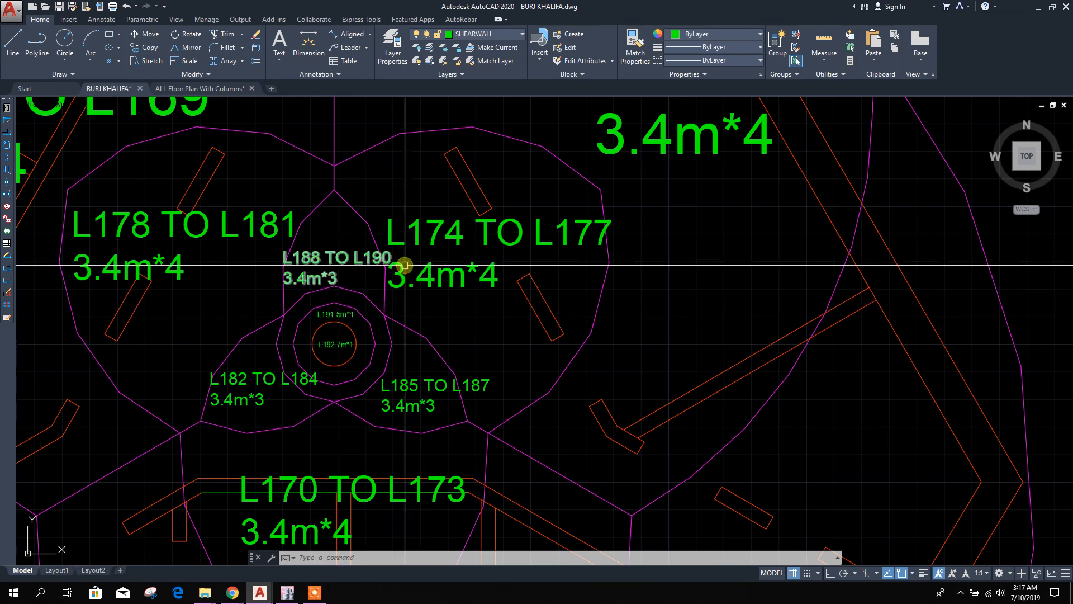
{"action": "left_click", "coordinate": [289, 594]}
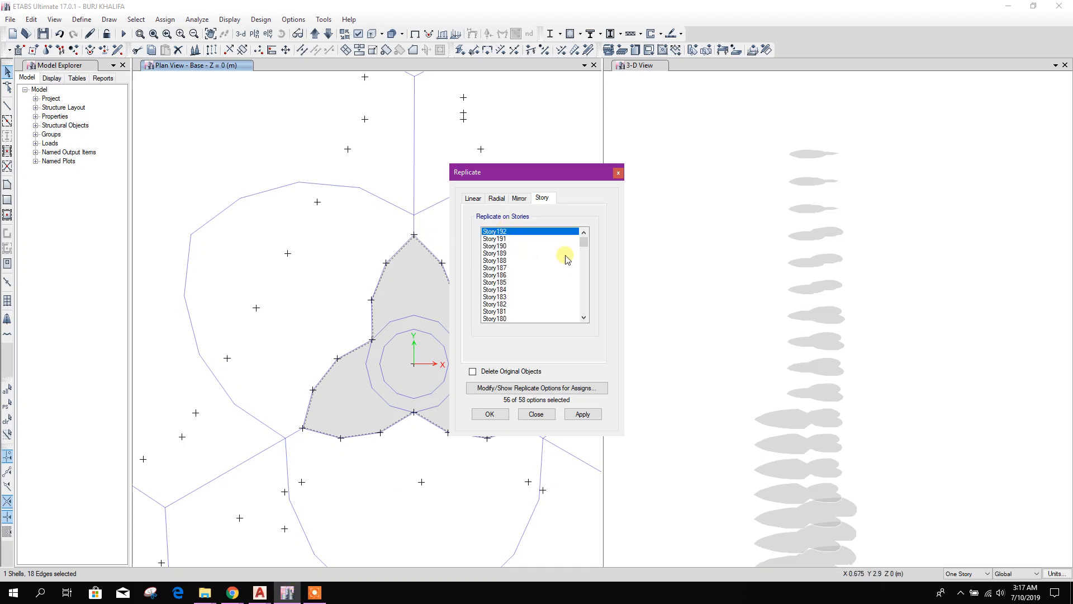
{"action": "left_click", "coordinate": [503, 260]}
{"action": "left_click_drag", "start_coordinate": [504, 262], "coordinate": [504, 248]}
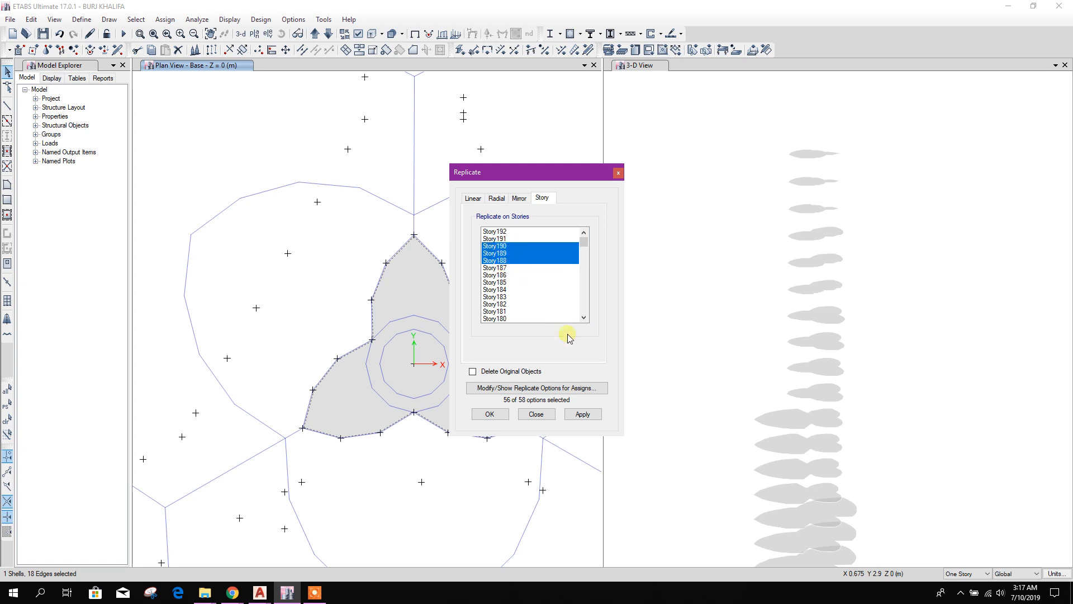
{"action": "left_click", "coordinate": [579, 414]}
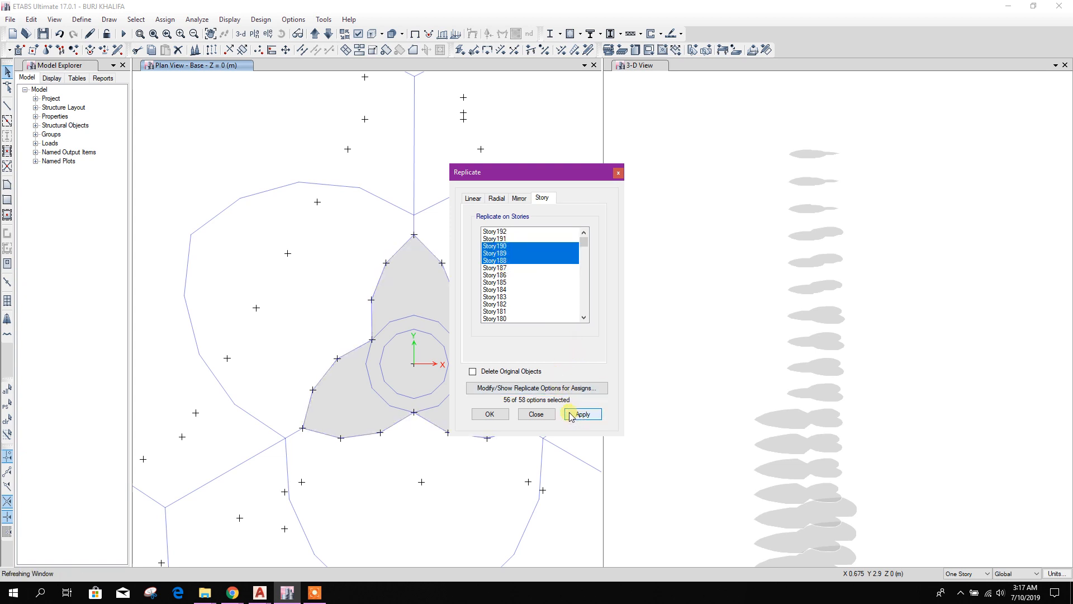
{"action": "left_click", "coordinate": [538, 416]}
Draw an S400 floor shell around the upper and lower-right lobes, following the outer core ring where the lower-left lobe is left out
{"action": "middle_click_drag", "start_coordinate": [511, 331], "coordinate": [454, 296]}
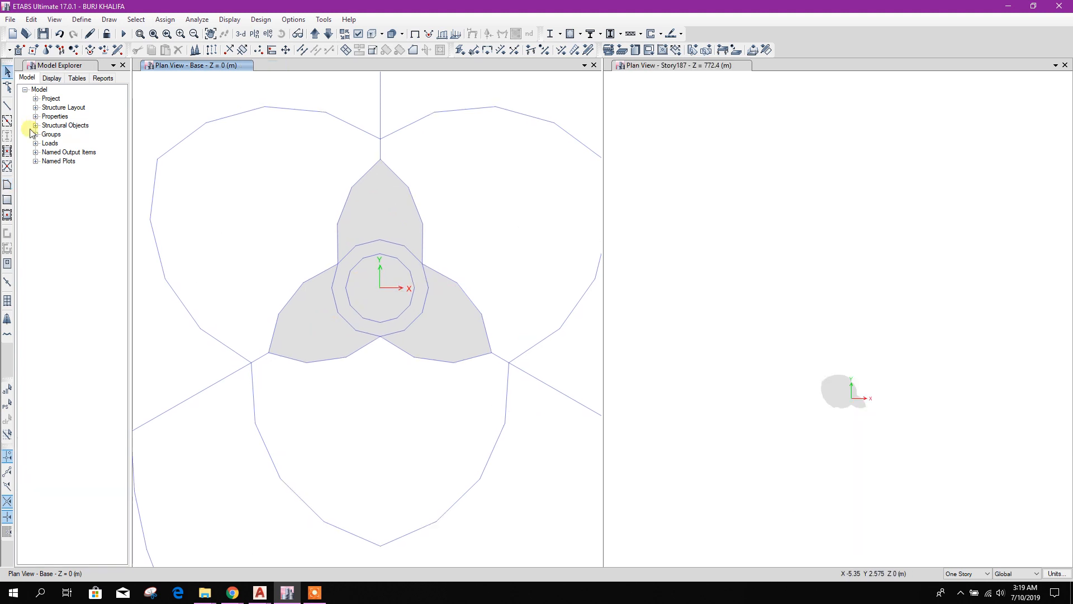
{"action": "left_click", "coordinate": [8, 184]}
{"action": "left_click", "coordinate": [380, 160]}
{"action": "left_click", "coordinate": [338, 223]}
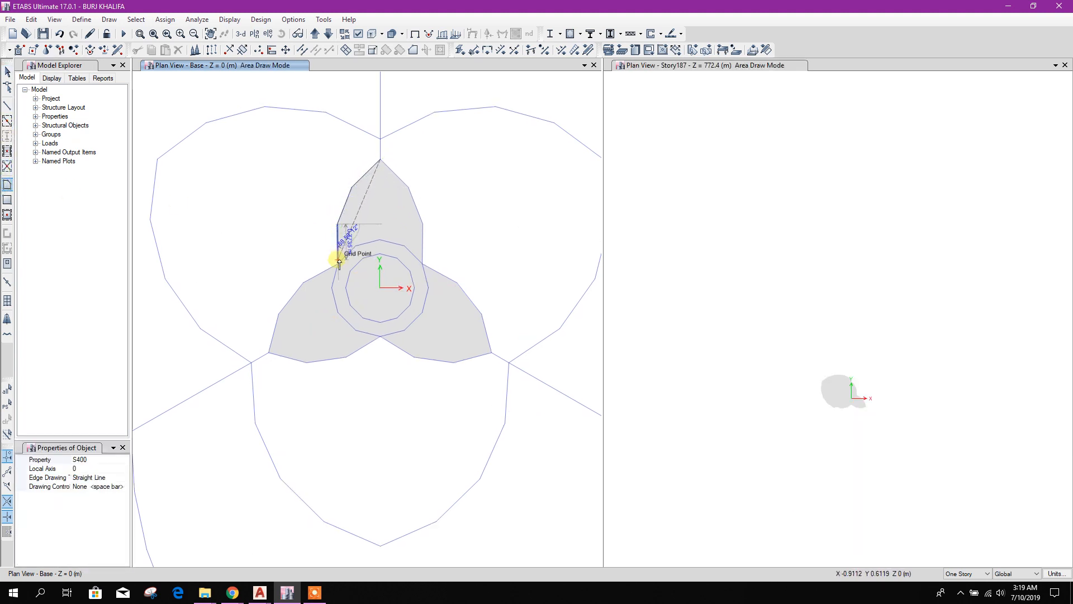
{"action": "left_click", "coordinate": [337, 262]}
{"action": "left_click", "coordinate": [333, 288]}
{"action": "left_click", "coordinate": [338, 313]}
{"action": "left_click", "coordinate": [356, 330]}
{"action": "left_click", "coordinate": [382, 337]}
{"action": "left_click", "coordinate": [414, 356]}
{"action": "left_click", "coordinate": [455, 363]}
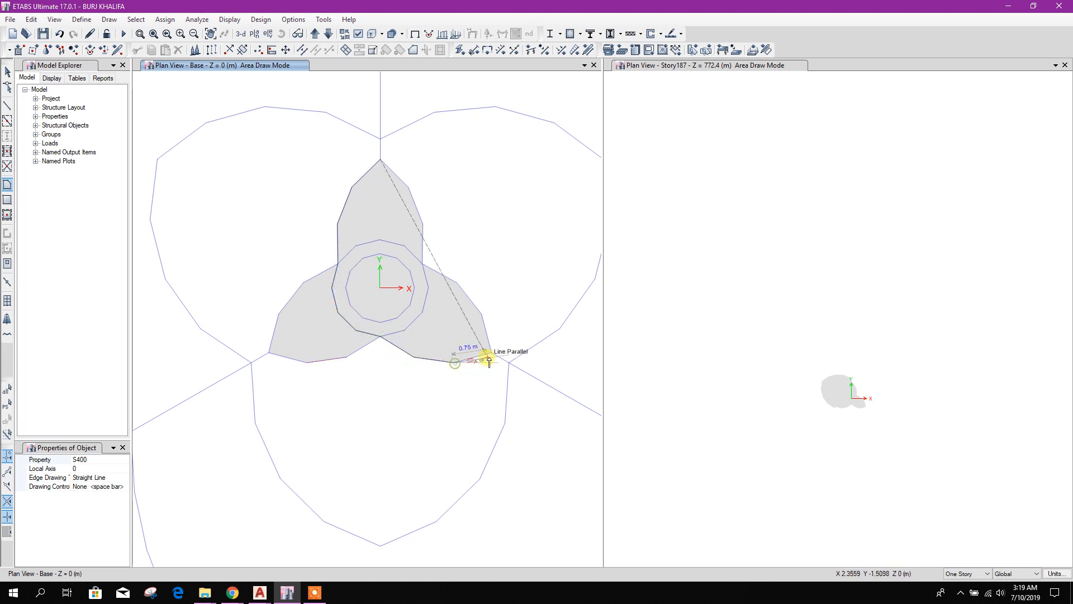
{"action": "left_click", "coordinate": [491, 352]}
{"action": "left_click", "coordinate": [482, 315]}
{"action": "left_click", "coordinate": [457, 282]}
{"action": "left_click", "coordinate": [423, 263]}
{"action": "left_click", "coordinate": [423, 224]}
{"action": "left_click", "coordinate": [408, 188]}
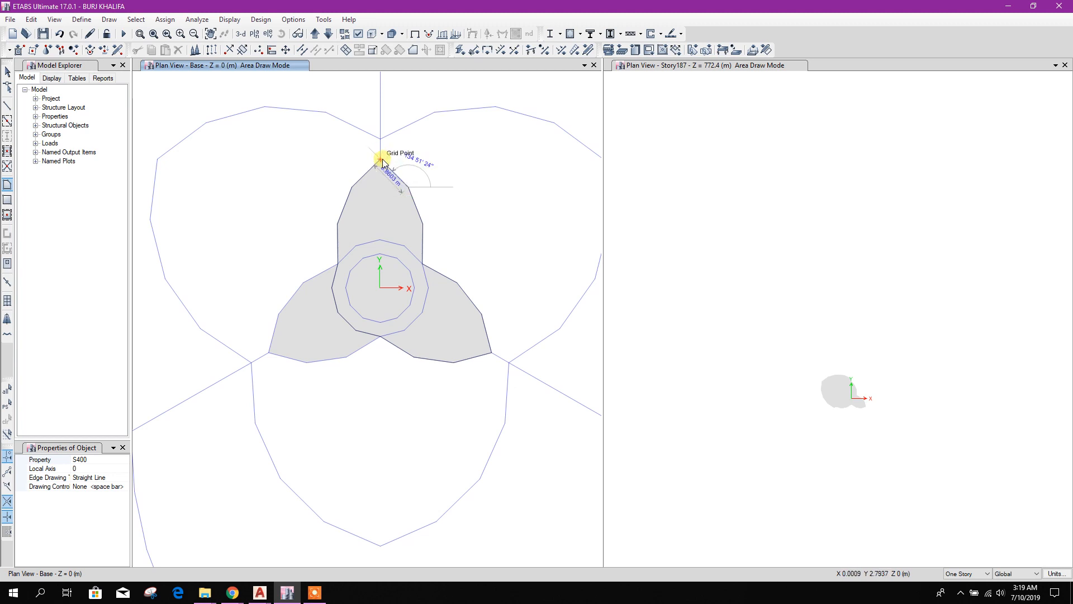
{"action": "key", "text": "Return"}
{"action": "key", "text": "Escape"}
Delete the original three-lobe slab on the base plan and select the new two-lobe slab for replication
{"action": "left_click", "coordinate": [321, 307]}
{"action": "key", "text": "Delete"}
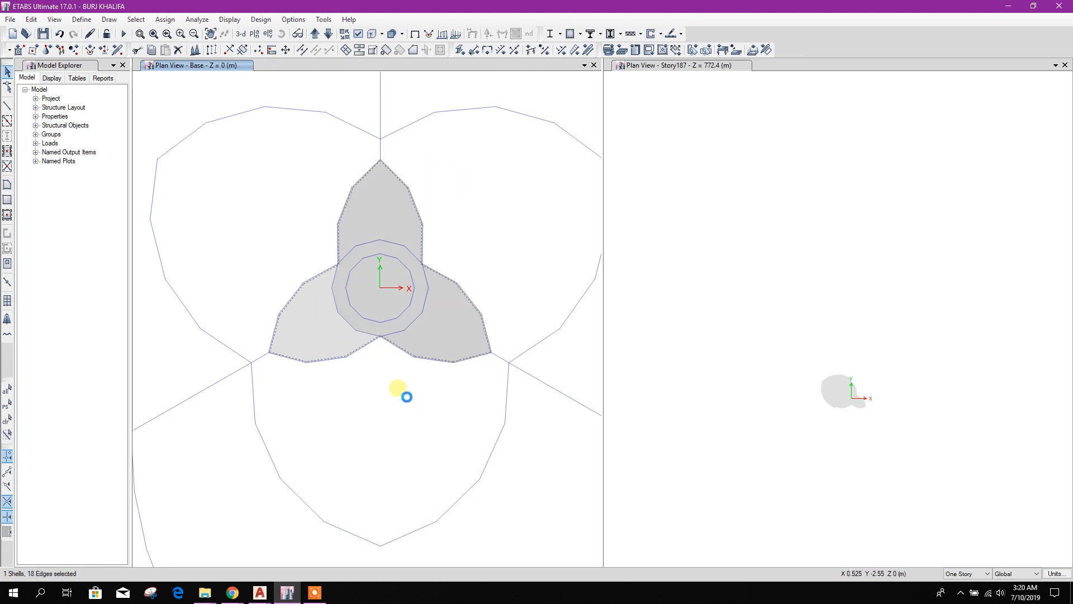
{"action": "left_click", "coordinate": [381, 216]}
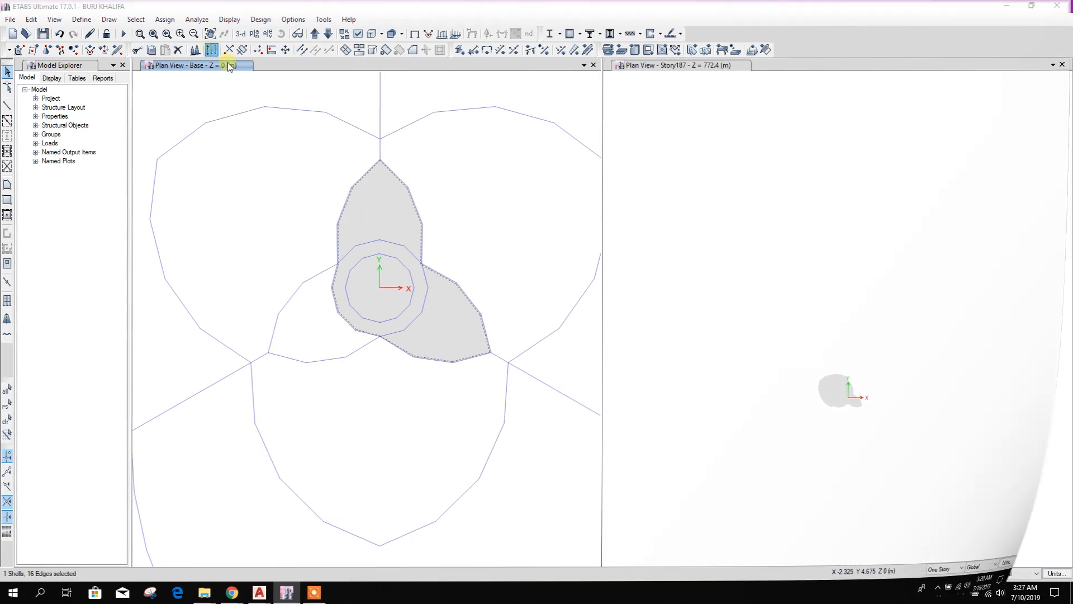
{"action": "left_click", "coordinate": [258, 50]}
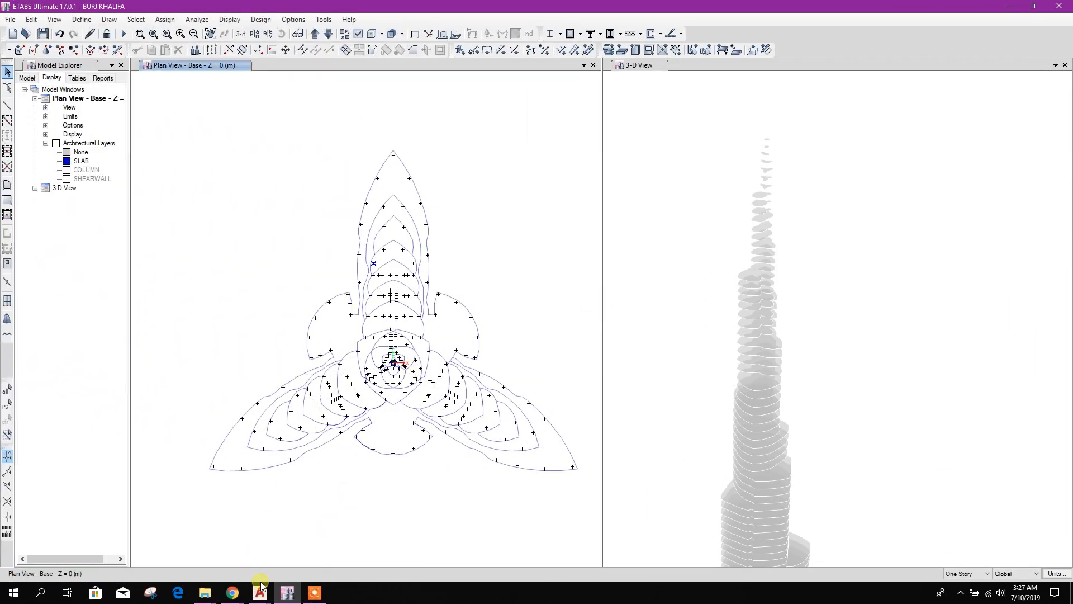
Switch to AutoCAD and examine the column circle at the tower's center in the ALL Floor Plan With Columns drawing
{"action": "left_click", "coordinate": [306, 541]}
{"action": "scroll", "coordinate": [492, 279], "scroll_direction": "down", "scroll_amount": 5}
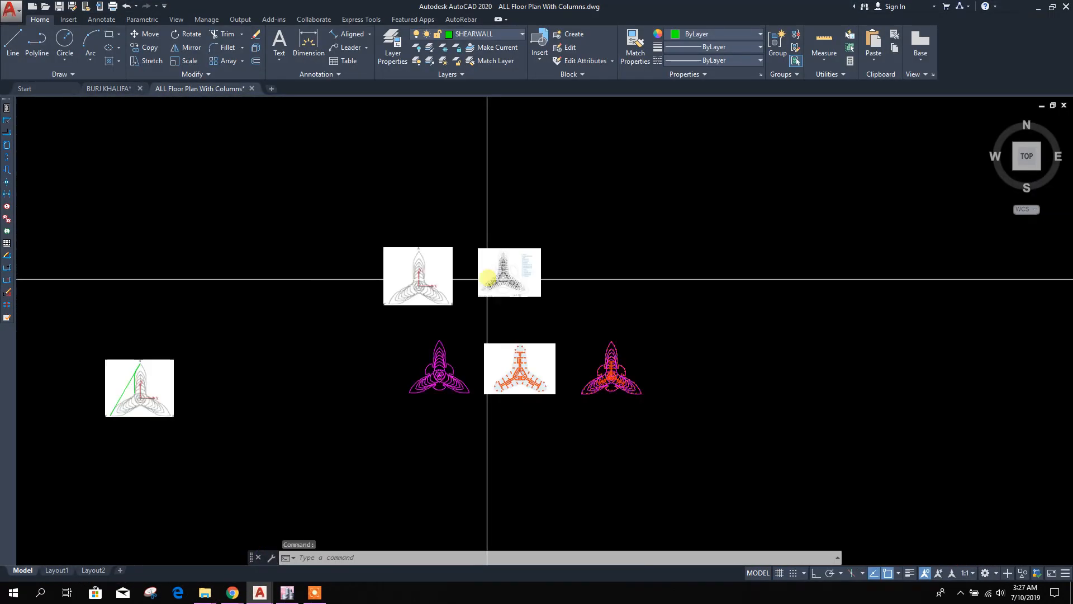
{"action": "scroll", "coordinate": [532, 376], "scroll_direction": "up", "scroll_amount": 6}
{"action": "scroll", "coordinate": [740, 376], "scroll_direction": "up", "scroll_amount": 6}
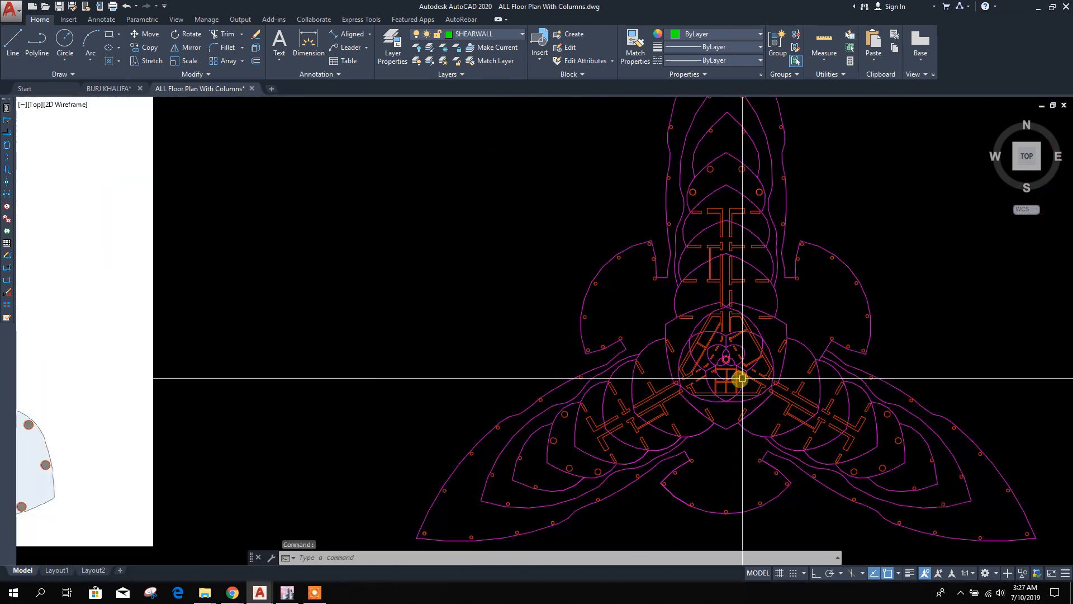
{"action": "left_click", "coordinate": [701, 329]}
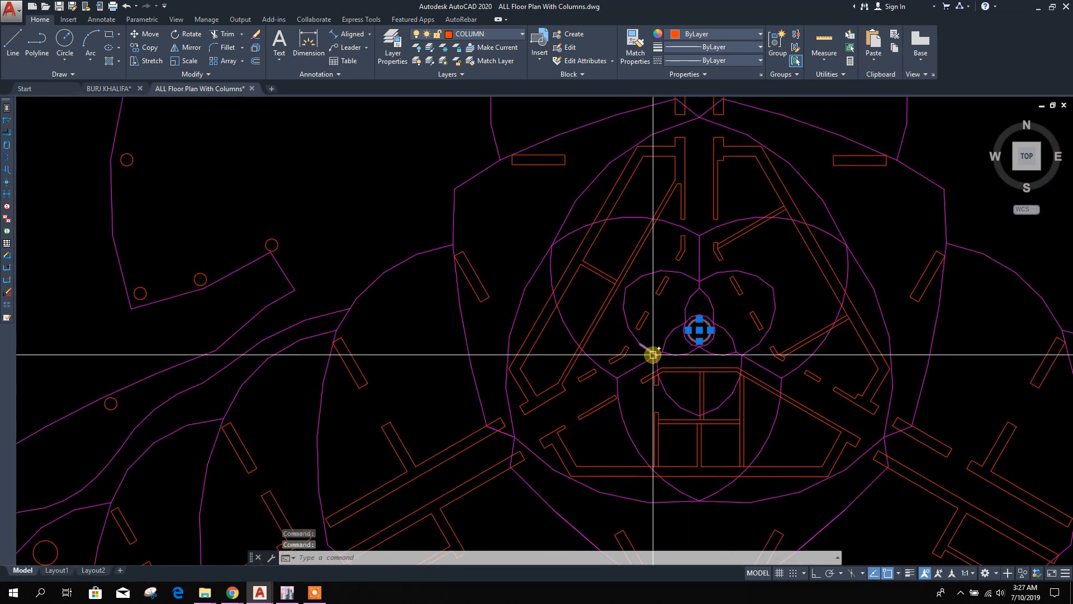
{"action": "key", "text": "Escape"}
{"action": "scroll", "coordinate": [705, 332], "scroll_direction": "up", "scroll_amount": 4}
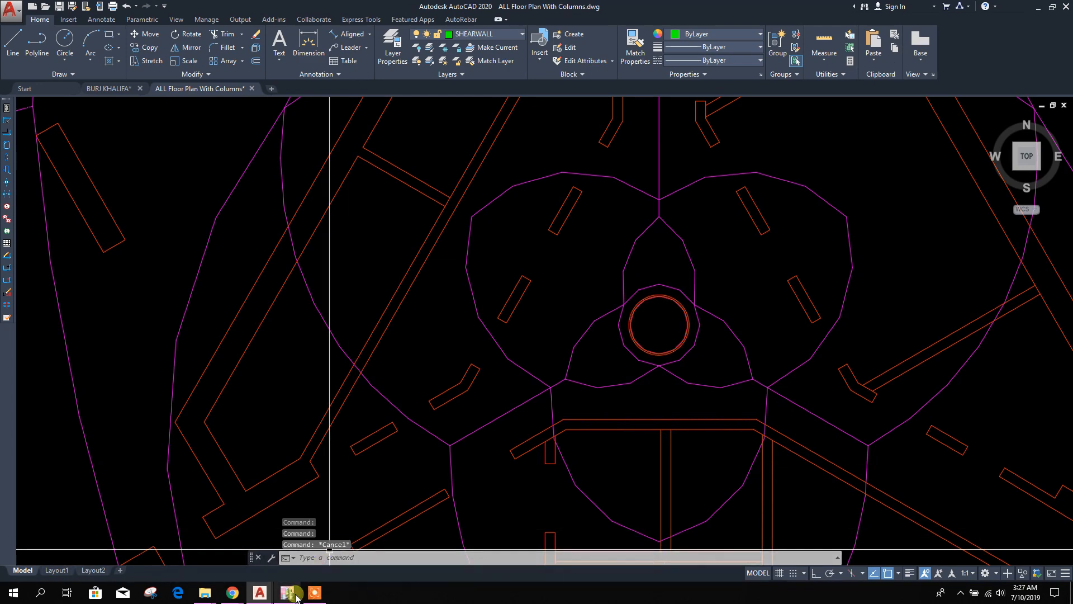
{"action": "left_click", "coordinate": [330, 33]}
{"action": "scroll", "coordinate": [609, 319], "scroll_direction": "up", "scroll_amount": 4}
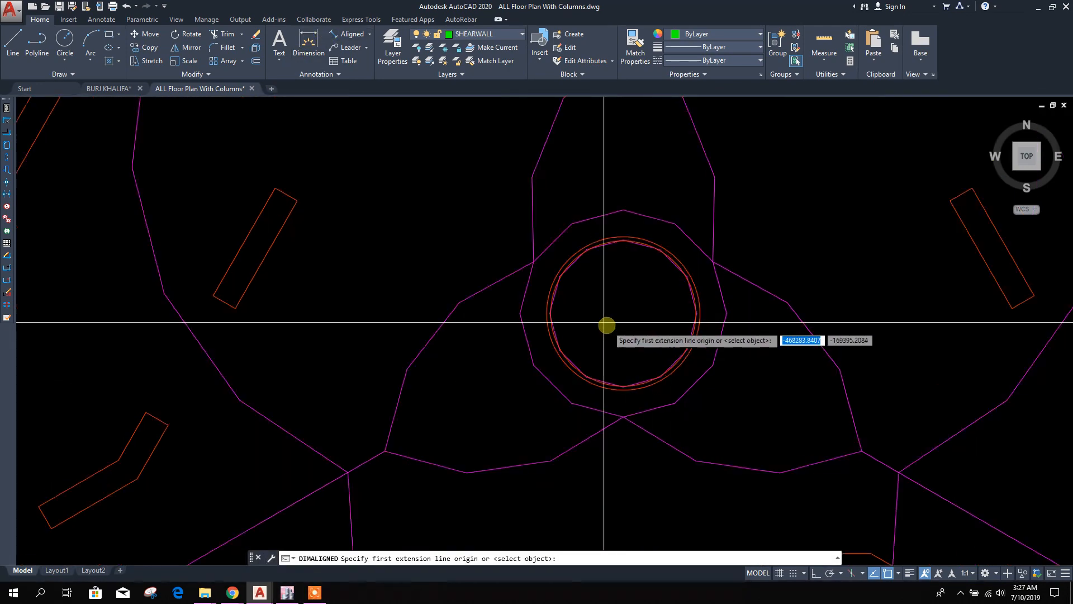
{"action": "scroll", "coordinate": [592, 307], "scroll_direction": "up", "scroll_amount": 1}
{"action": "scroll", "coordinate": [674, 340], "scroll_direction": "down", "scroll_amount": 7}
{"action": "scroll", "coordinate": [675, 340], "scroll_direction": "down", "scroll_amount": 5}
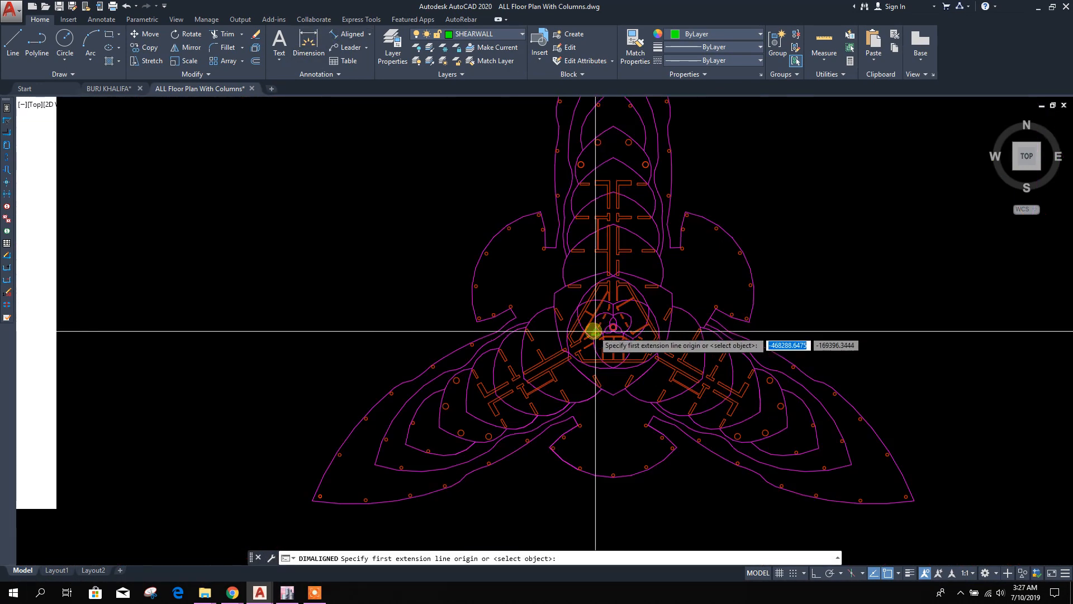
Measure the diameter of the innermost core circle in the BURJ KHALIFA drawing with an aligned dimension
{"action": "left_click", "coordinate": [121, 89]}
{"action": "left_click", "coordinate": [342, 33]}
{"action": "scroll", "coordinate": [319, 347], "scroll_direction": "up", "scroll_amount": 4}
{"action": "left_click", "coordinate": [283, 360]}
{"action": "left_click", "coordinate": [395, 360]}
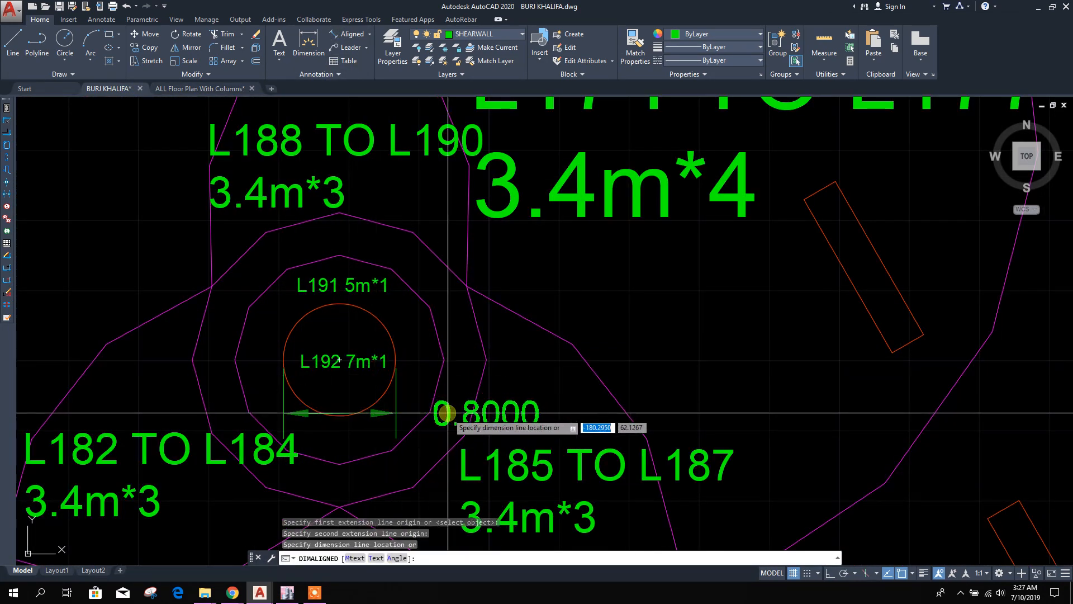
{"action": "key", "text": "Escape"}
Switch back to ETABS and change the plan view from the base to Story195, and down one level to Story194
{"action": "left_click", "coordinate": [299, 597]}
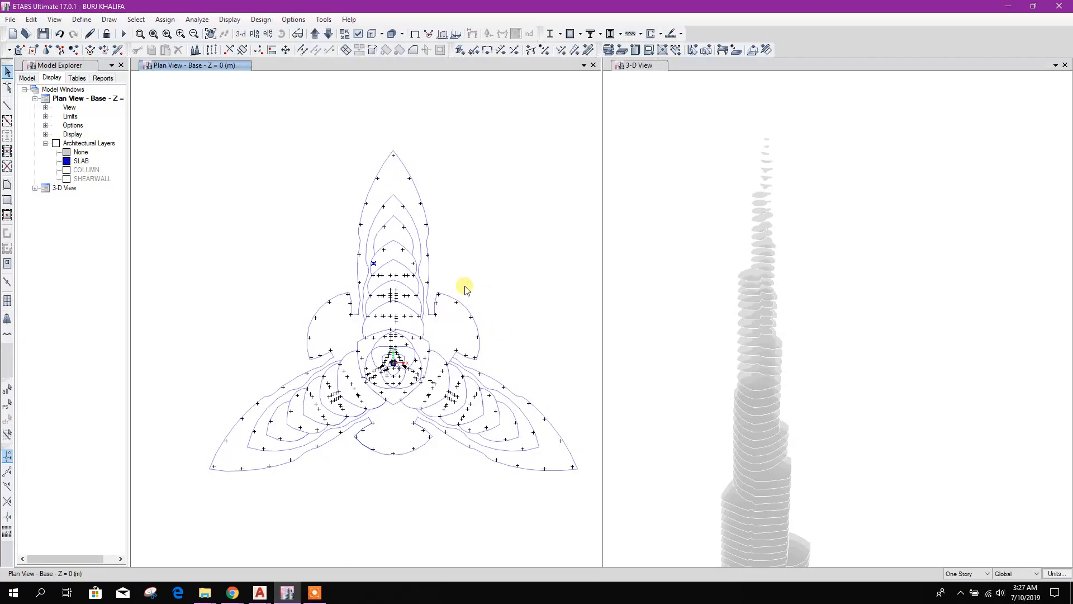
{"action": "middle_click_drag", "start_coordinate": [485, 210], "coordinate": [472, 201]}
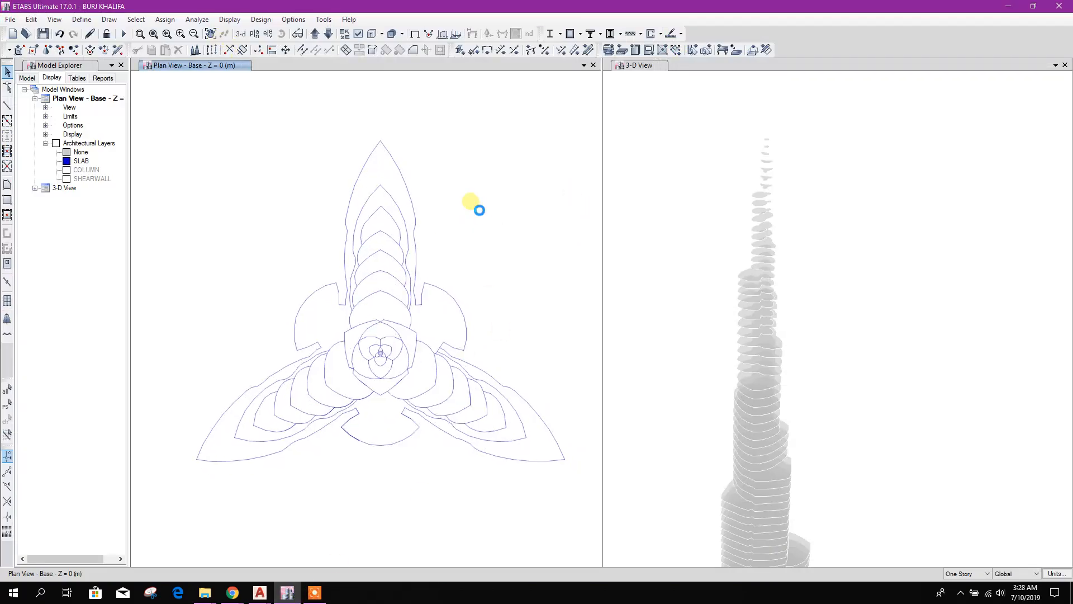
{"action": "left_click", "coordinate": [258, 34]}
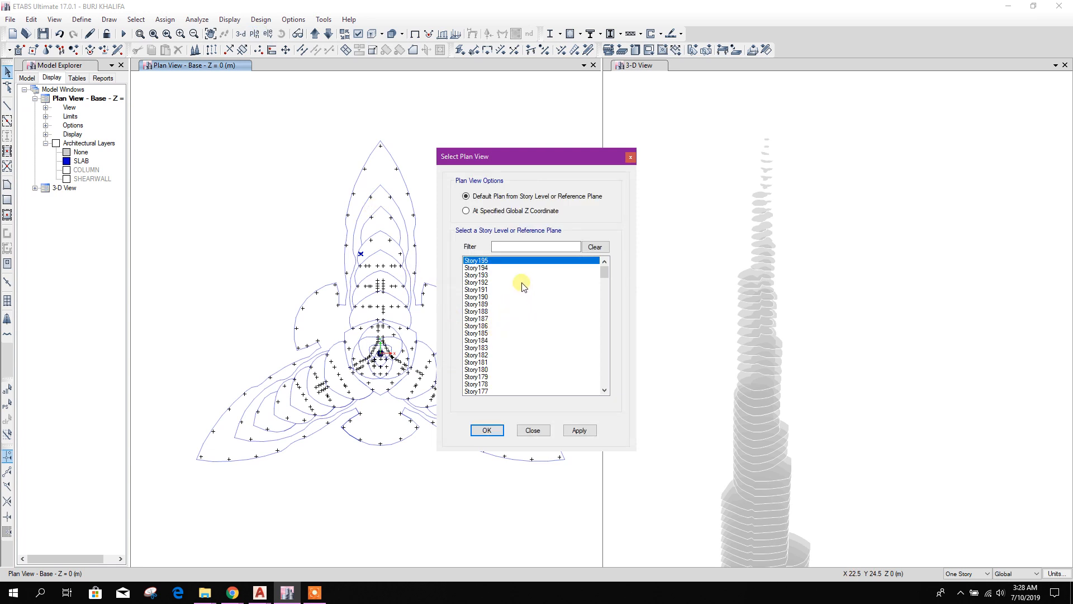
{"action": "left_click", "coordinate": [579, 430]}
{"action": "left_click", "coordinate": [532, 430]}
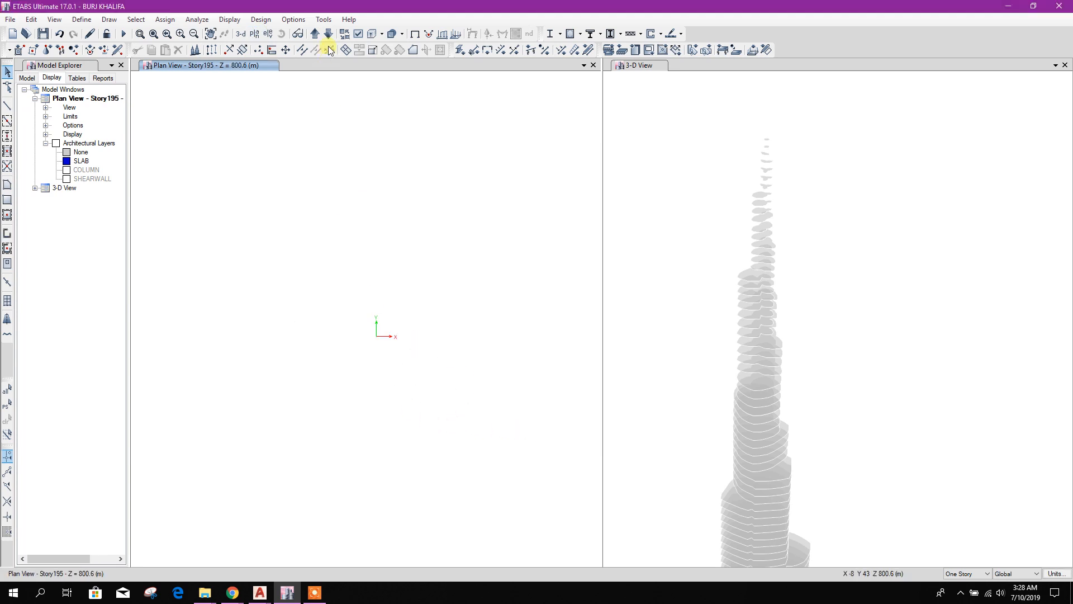
{"action": "scroll", "coordinate": [384, 355], "scroll_direction": "up", "scroll_amount": 5}
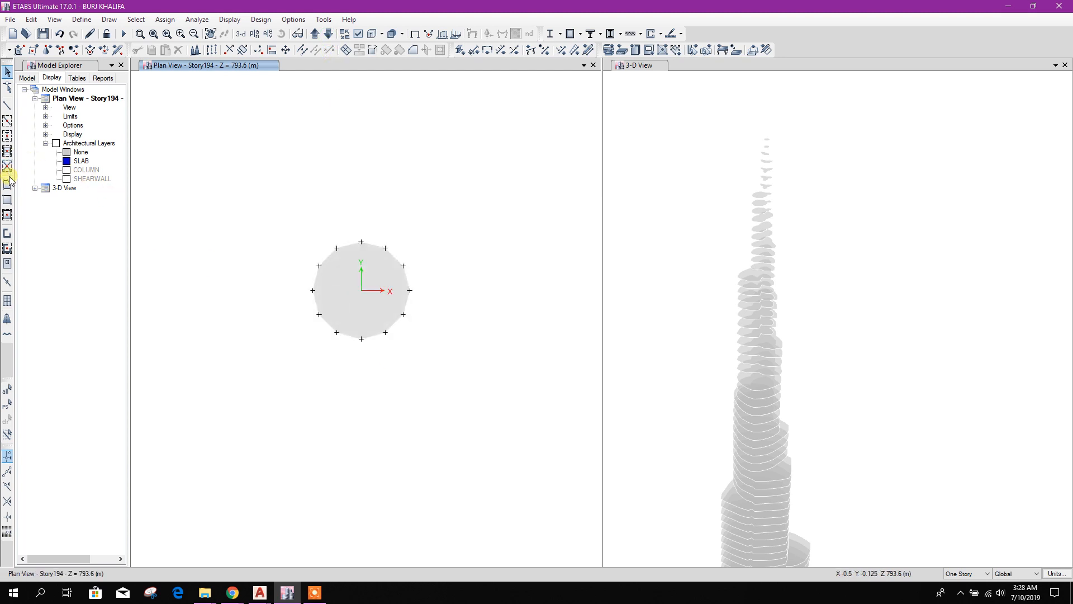
Check the available column properties and add a copy of the C80 frame section as a new frame property
{"action": "left_click", "coordinate": [8, 135]}
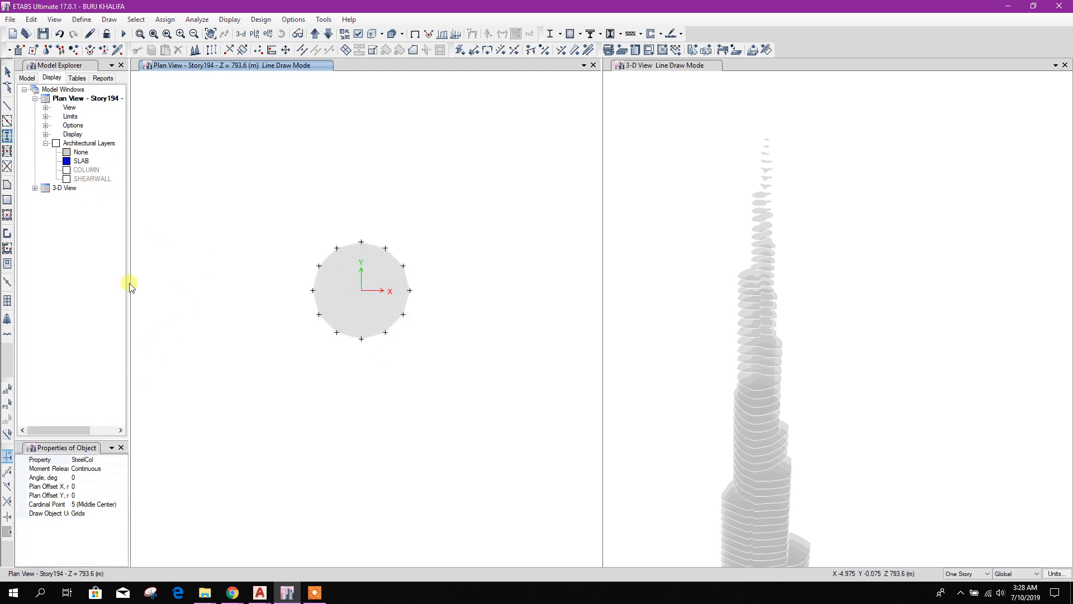
{"action": "left_click", "coordinate": [82, 19]}
{"action": "mouse_move", "coordinate": [106, 51]}
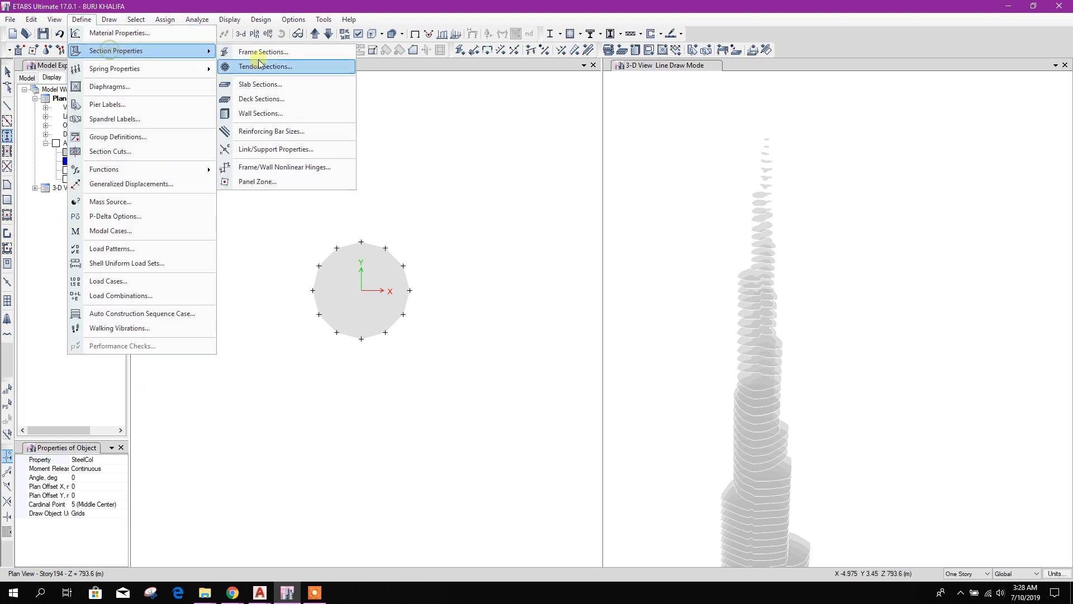
{"action": "left_click", "coordinate": [261, 54]}
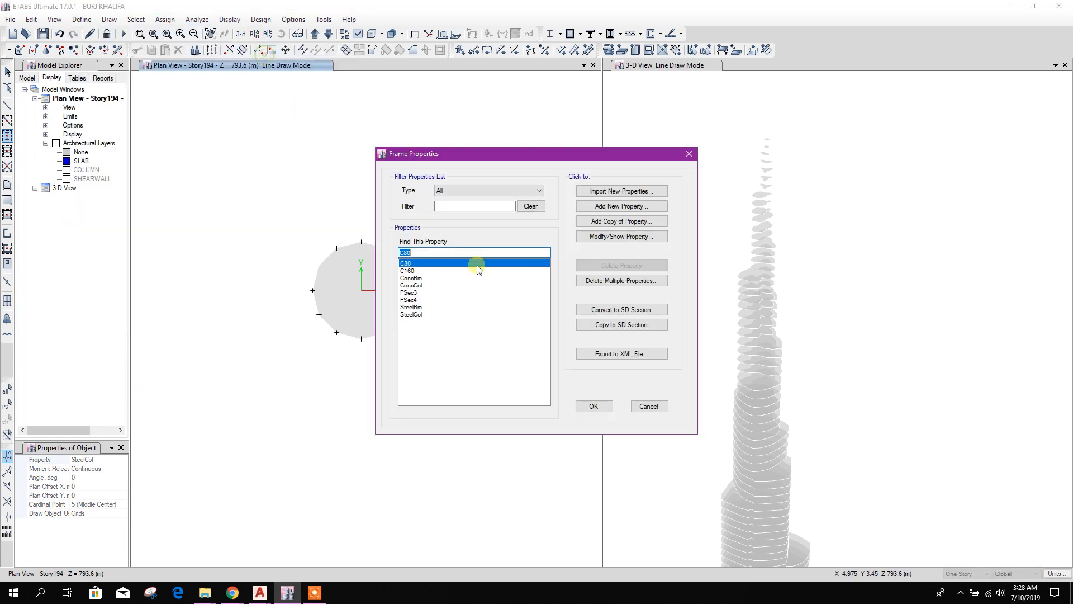
{"action": "left_click", "coordinate": [426, 272]}
{"action": "left_click", "coordinate": [427, 264]}
{"action": "left_click", "coordinate": [625, 221]}
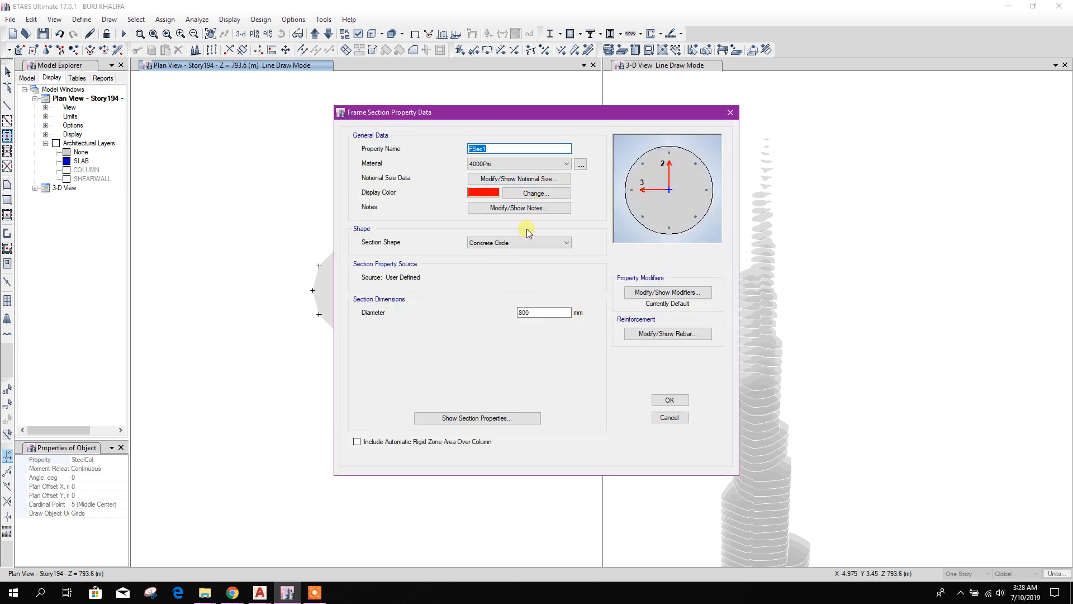
Change the new frame section's shape to Steel Pipe with an 800 mm outside diameter and a 50 mm wall thickness
{"action": "left_click", "coordinate": [518, 242]}
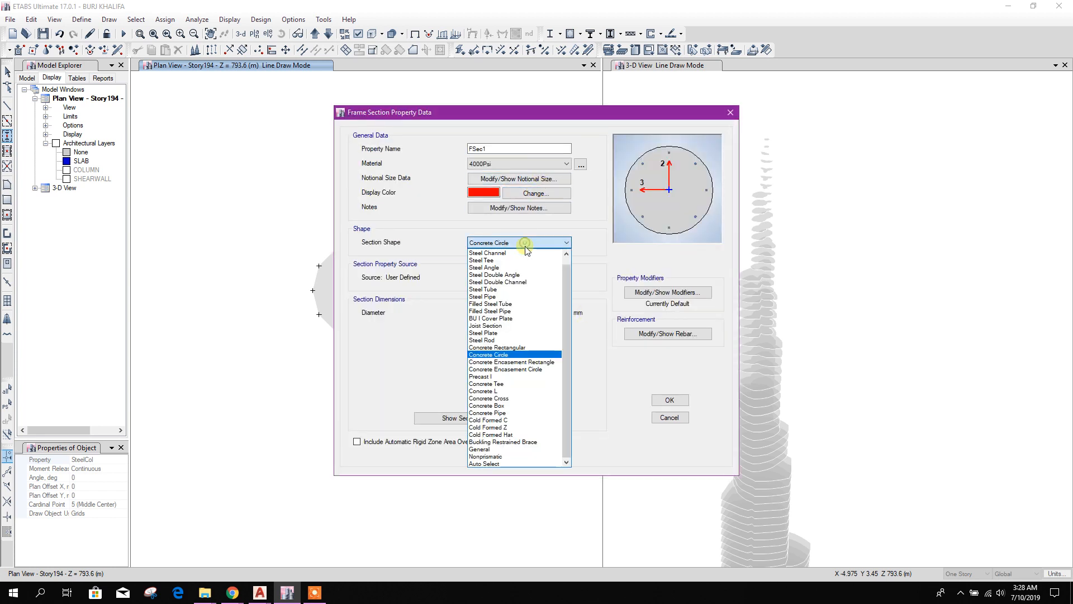
{"action": "left_click", "coordinate": [507, 297]}
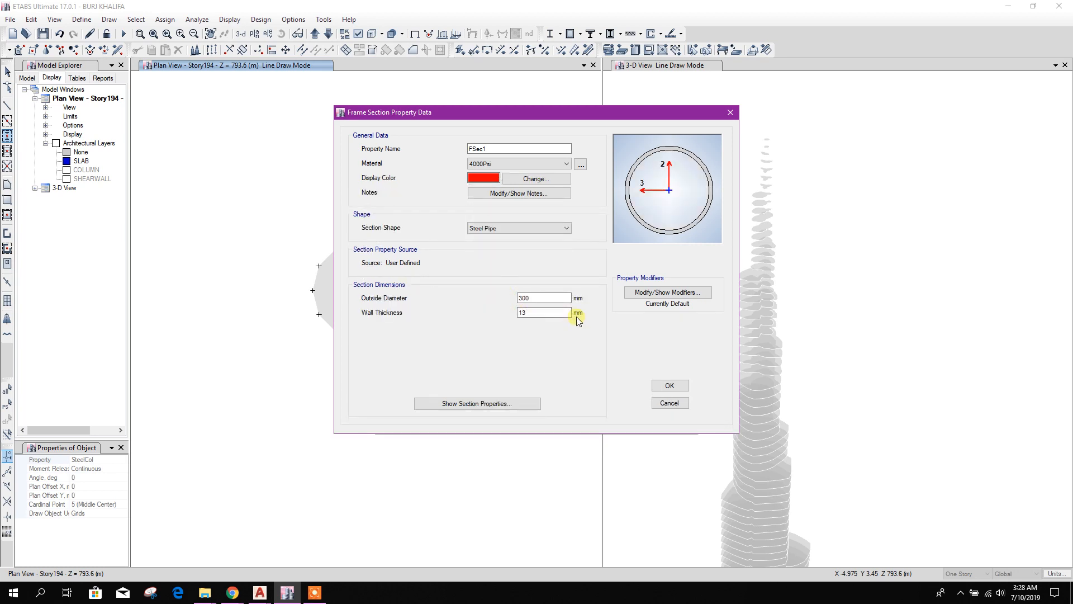
{"action": "left_click", "coordinate": [526, 228]}
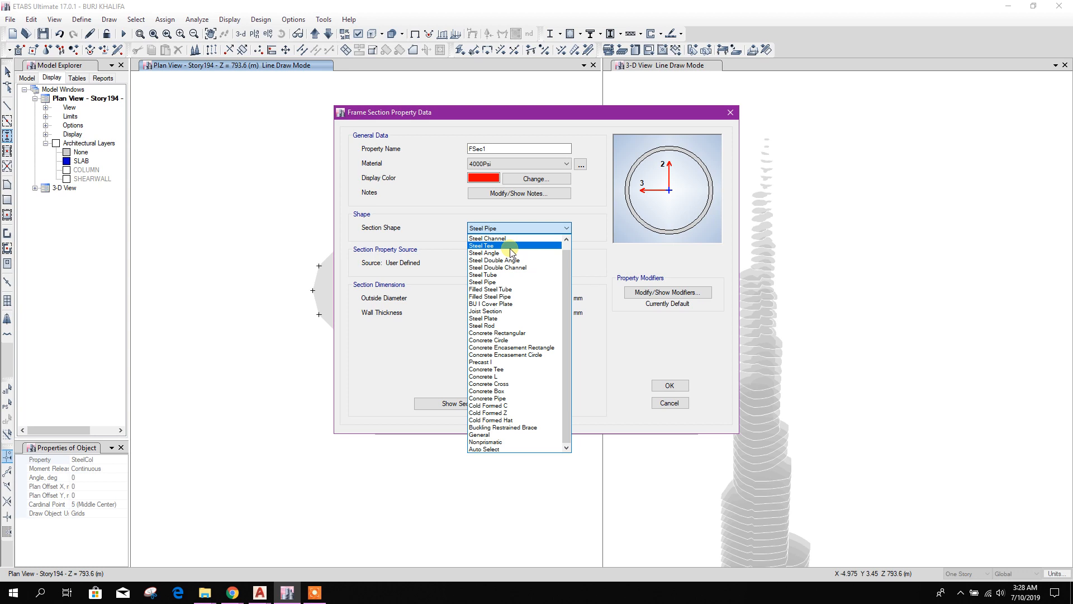
{"action": "left_click", "coordinate": [572, 192]}
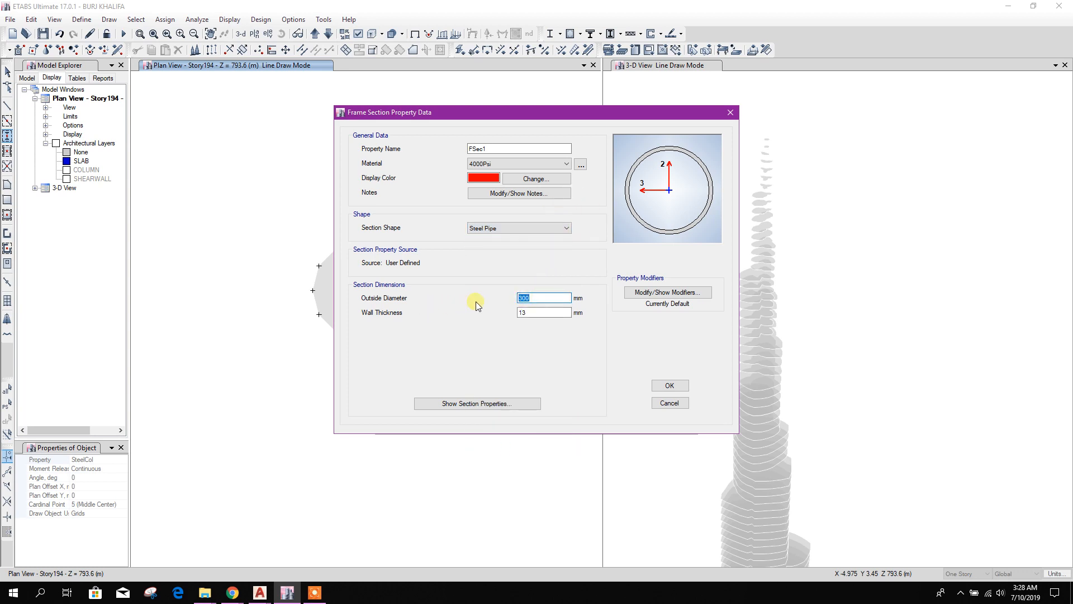
{"action": "type", "text": "800"}
{"action": "left_click", "coordinate": [546, 312]}
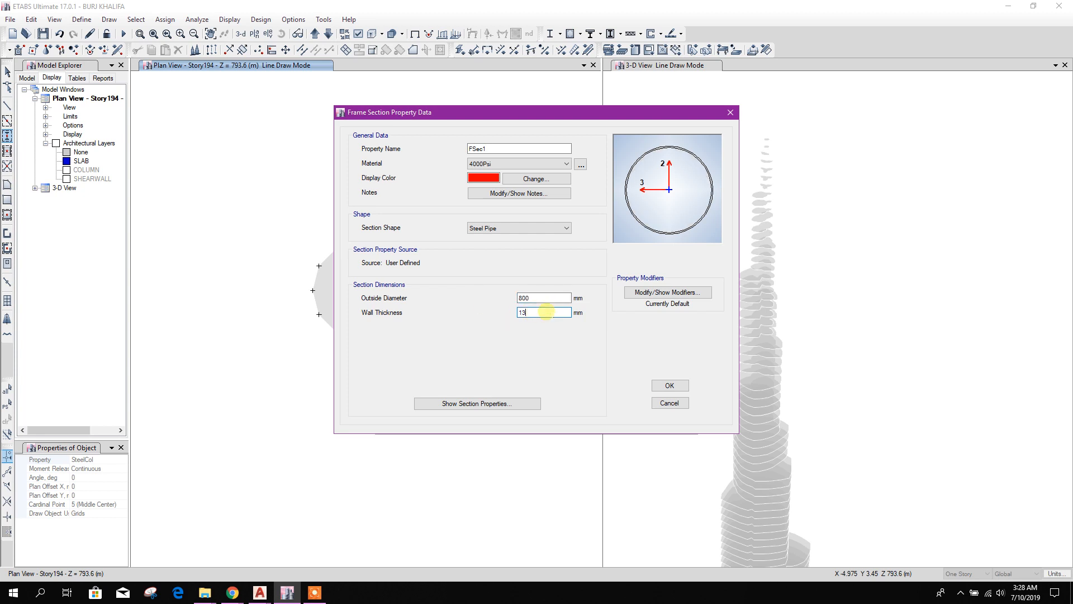
{"action": "type", "text": "20"}
{"action": "left_click", "coordinate": [550, 298]}
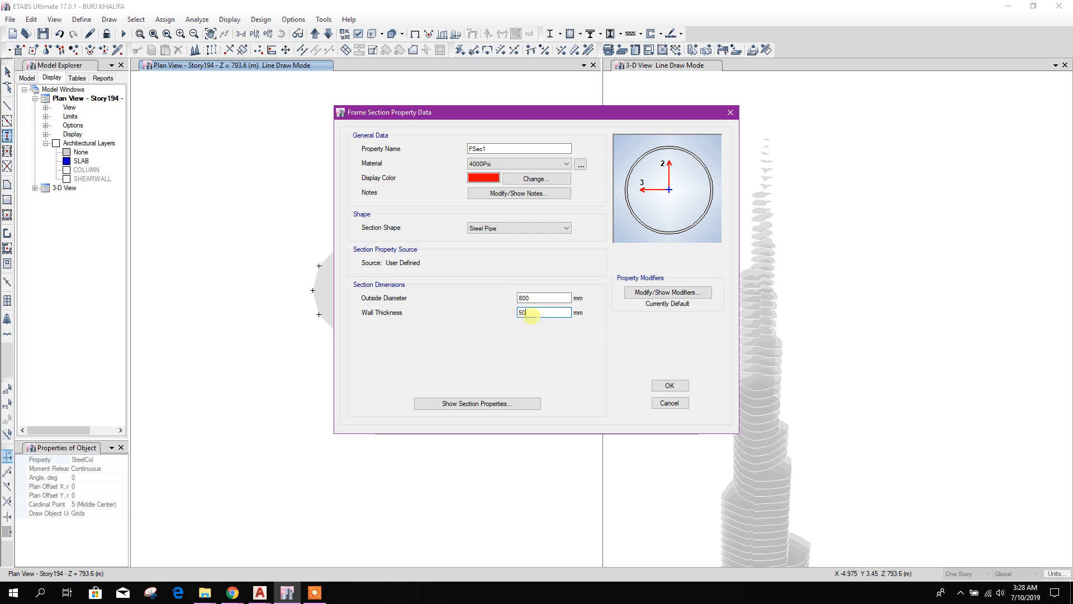
{"action": "left_click", "coordinate": [547, 295]}
Name the steel pipe section S80 and accept the new frame property
{"action": "left_click", "coordinate": [505, 148]}
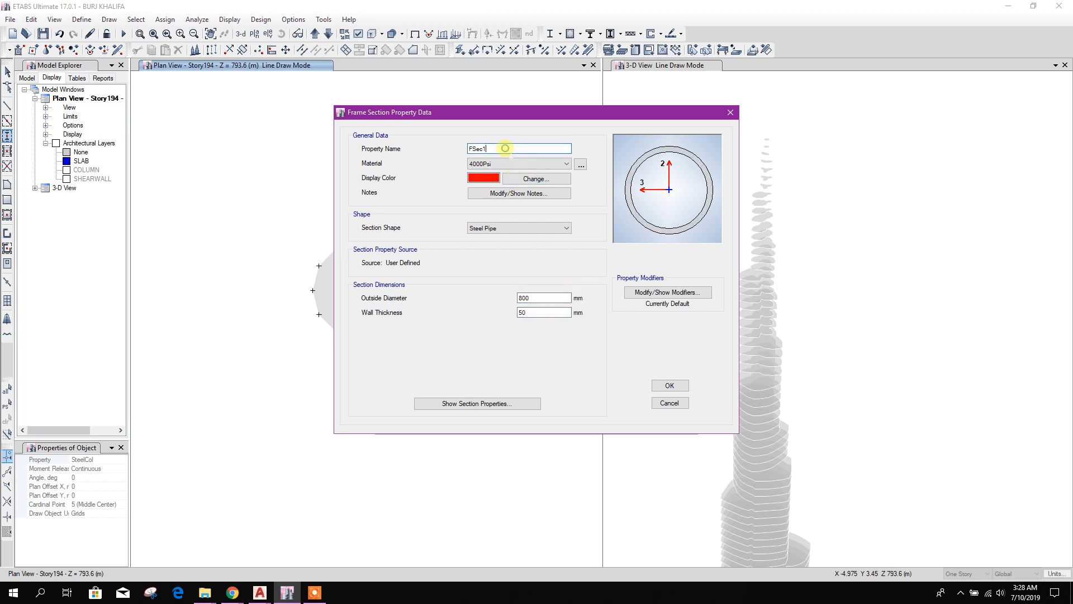
{"action": "type", "text": "S80"}
{"action": "left_click", "coordinate": [665, 385]}
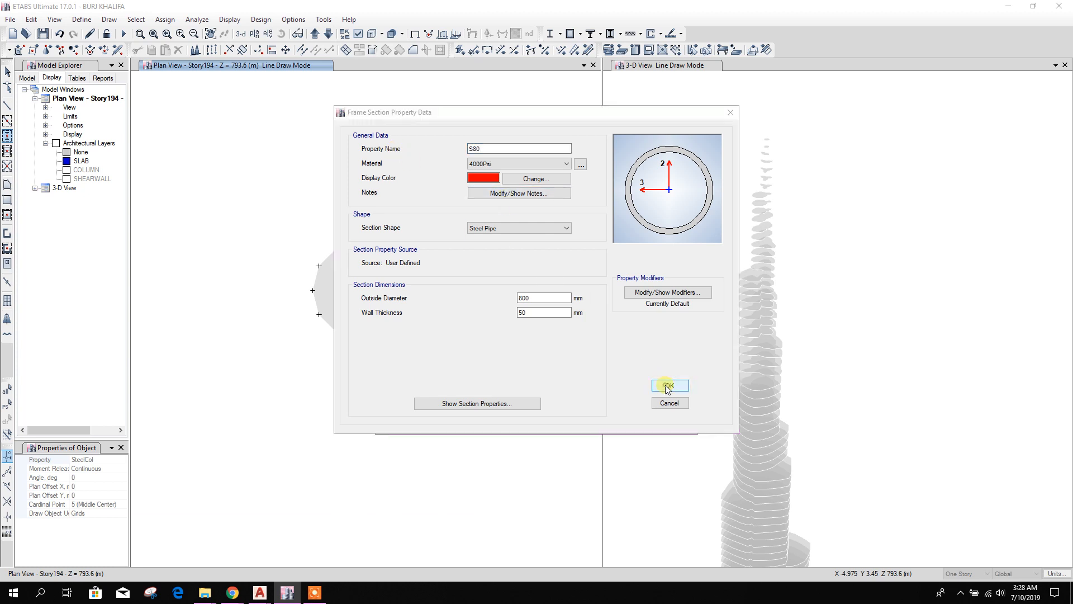
{"action": "left_click", "coordinate": [594, 404]}
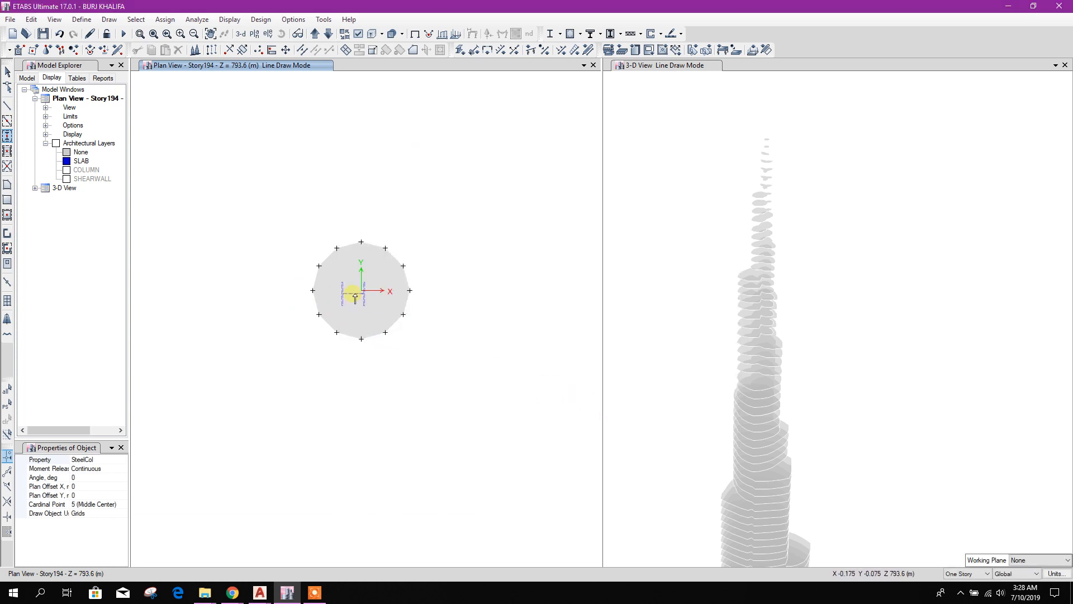
Set the section property for the column being drawn to S80
{"action": "left_click", "coordinate": [106, 460]}
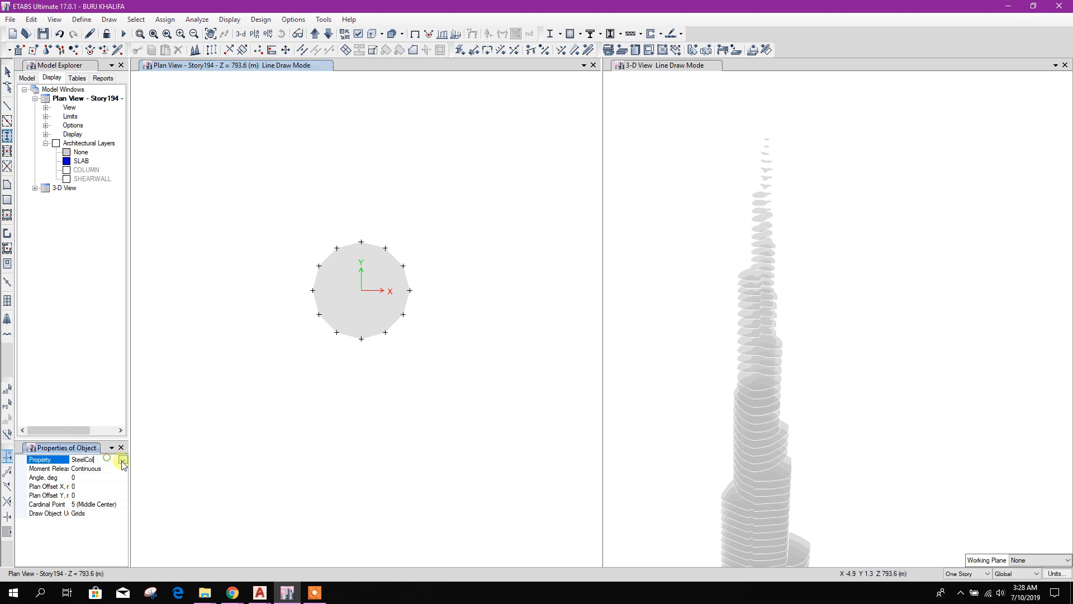
{"action": "left_click", "coordinate": [122, 459]}
{"action": "scroll", "coordinate": [109, 488], "scroll_direction": "down", "scroll_amount": 1}
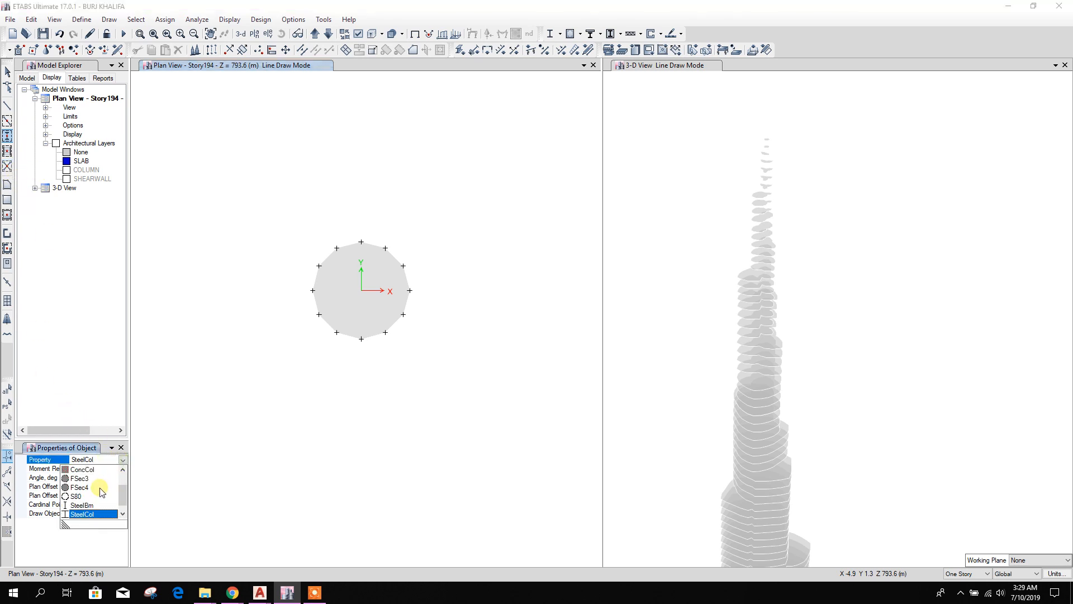
{"action": "left_click", "coordinate": [82, 496]}
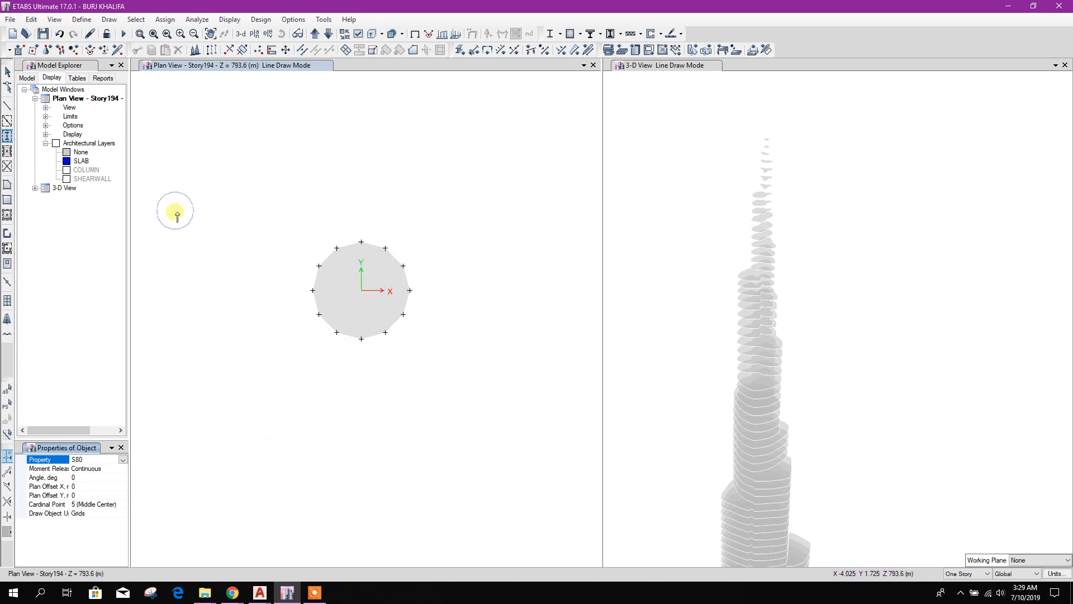
Enable snapping to line ends, midpoints and intersections, and place one column at the center of the circular slab on Story194
{"action": "left_click", "coordinate": [110, 19]}
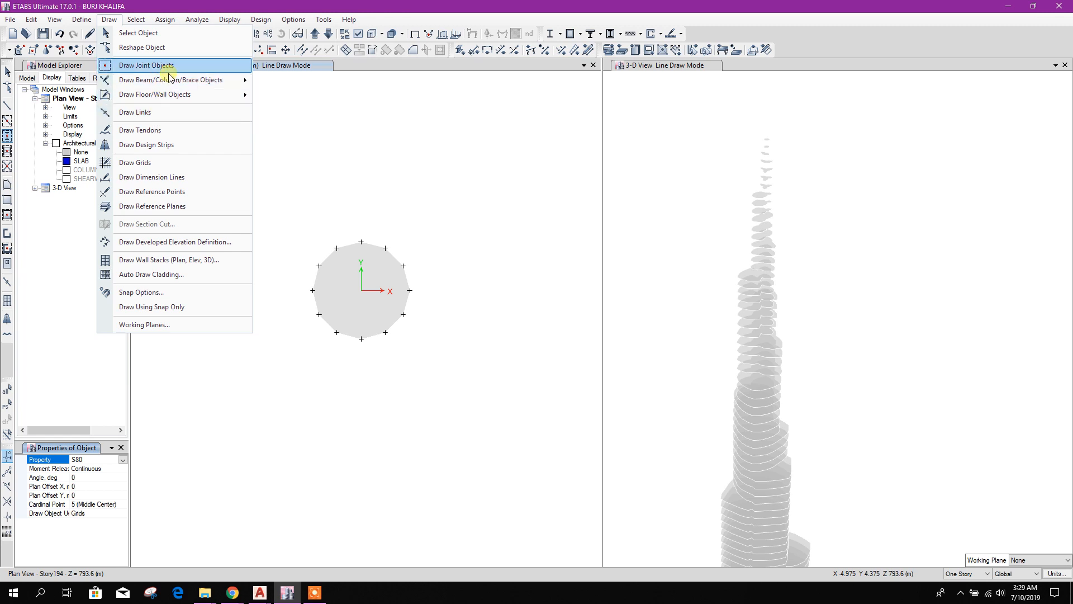
{"action": "left_click", "coordinate": [140, 293]}
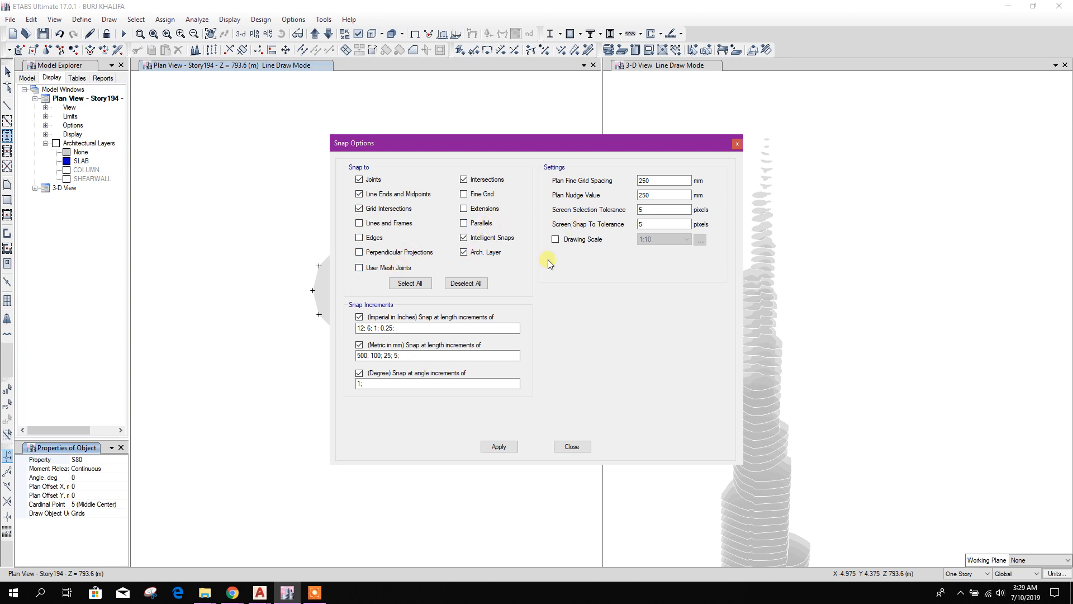
{"action": "left_click", "coordinate": [572, 446]}
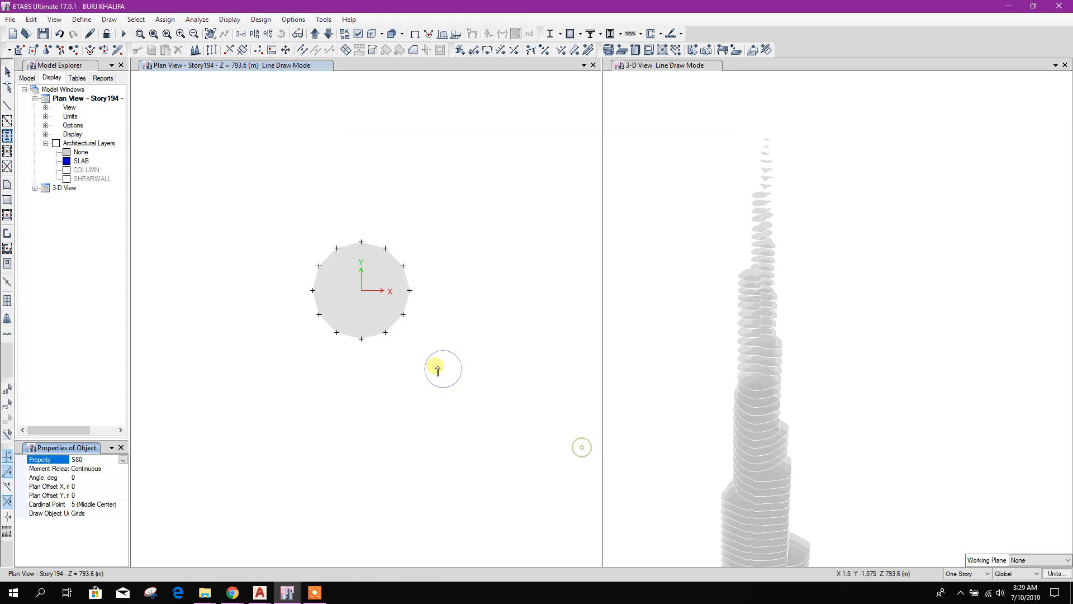
{"action": "left_click", "coordinate": [362, 291]}
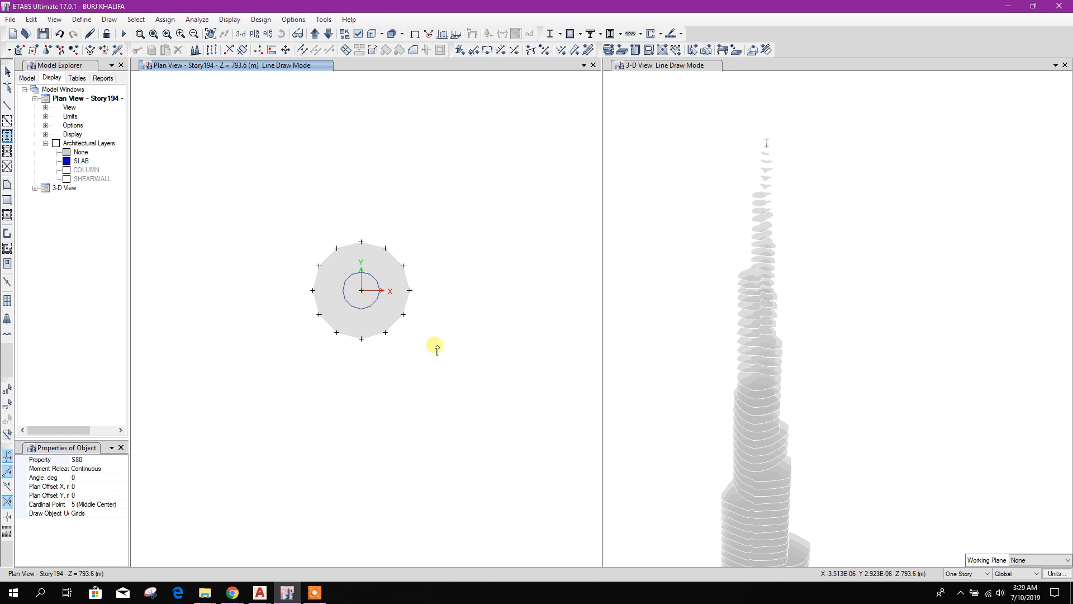
{"action": "key", "text": "Escape"}
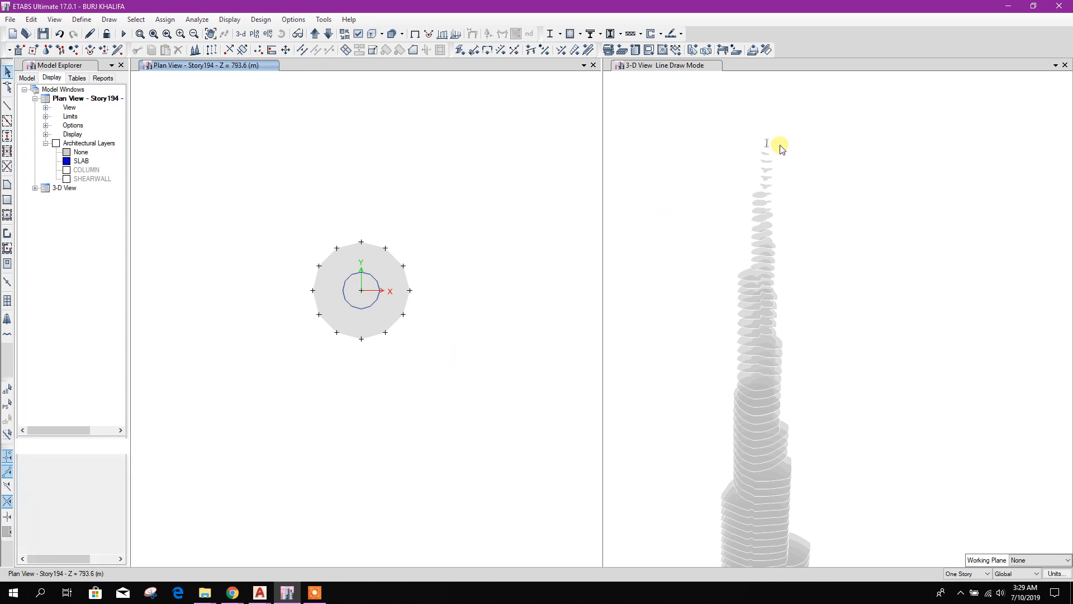
Select the new top column in the 3-D view and replicate it on Story195, deleting the original
{"action": "scroll", "coordinate": [780, 148], "scroll_direction": "up", "scroll_amount": 3}
{"action": "left_click", "coordinate": [687, 134]}
{"action": "middle_click_drag", "start_coordinate": [752, 144], "coordinate": [785, 284]}
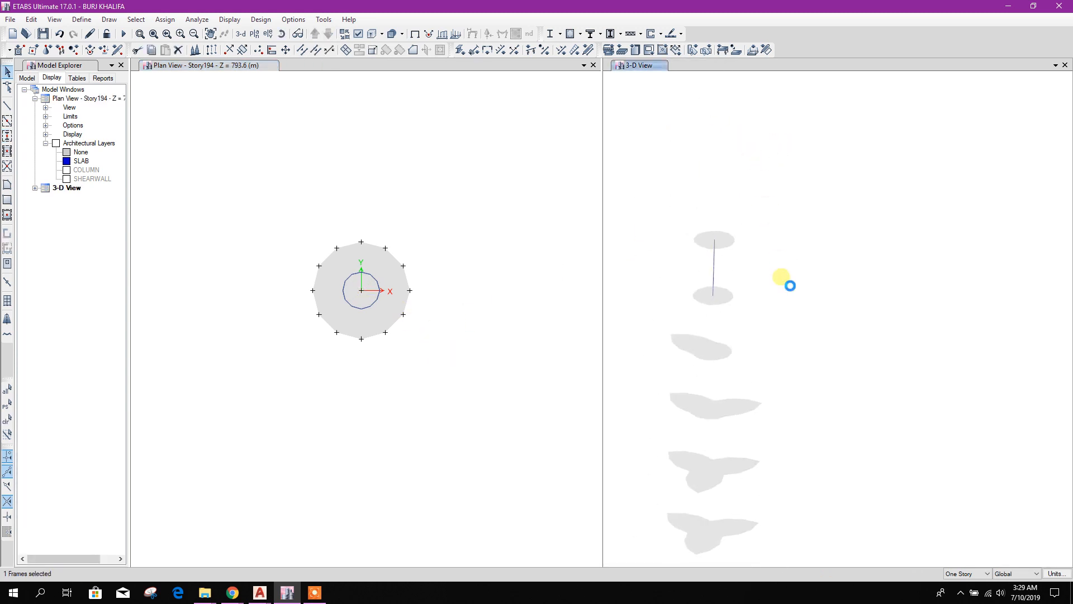
{"action": "left_click", "coordinate": [243, 52]}
{"action": "left_click", "coordinate": [542, 199]}
{"action": "left_click", "coordinate": [473, 371]}
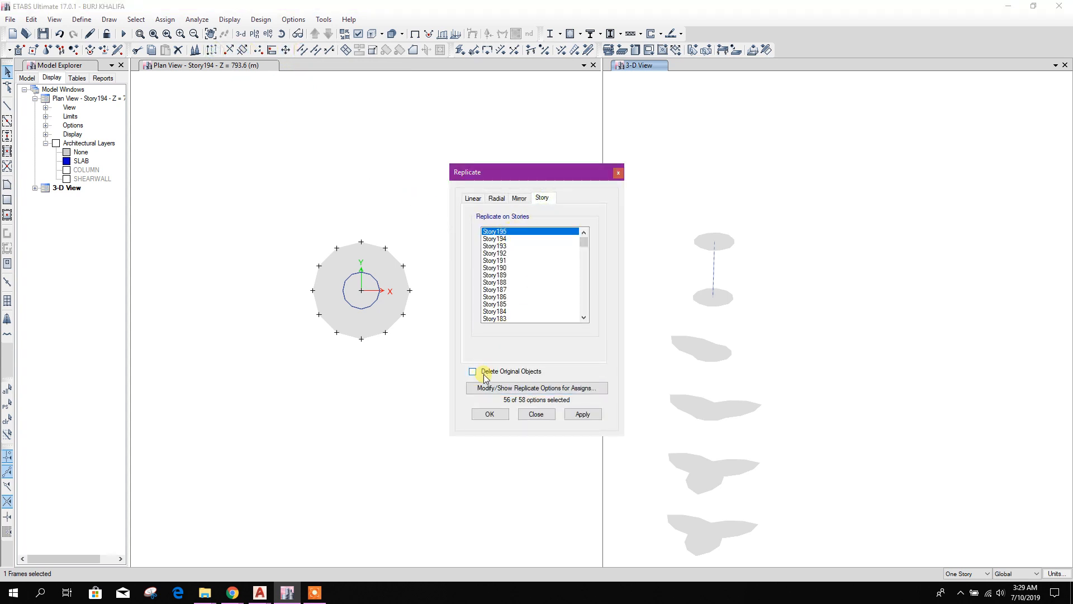
{"action": "left_click", "coordinate": [563, 418]}
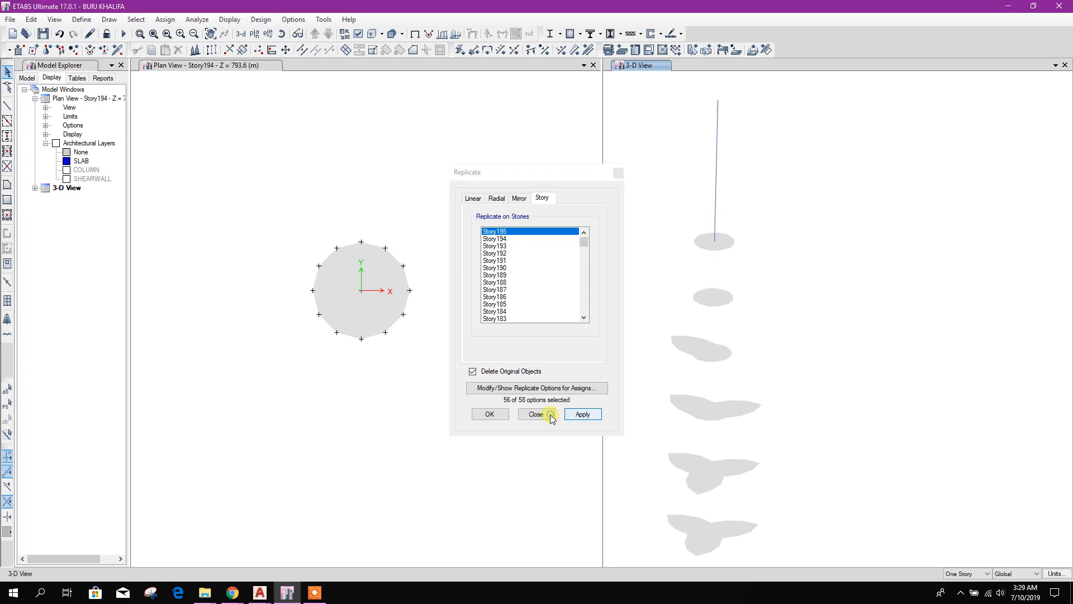
{"action": "left_click", "coordinate": [535, 415]}
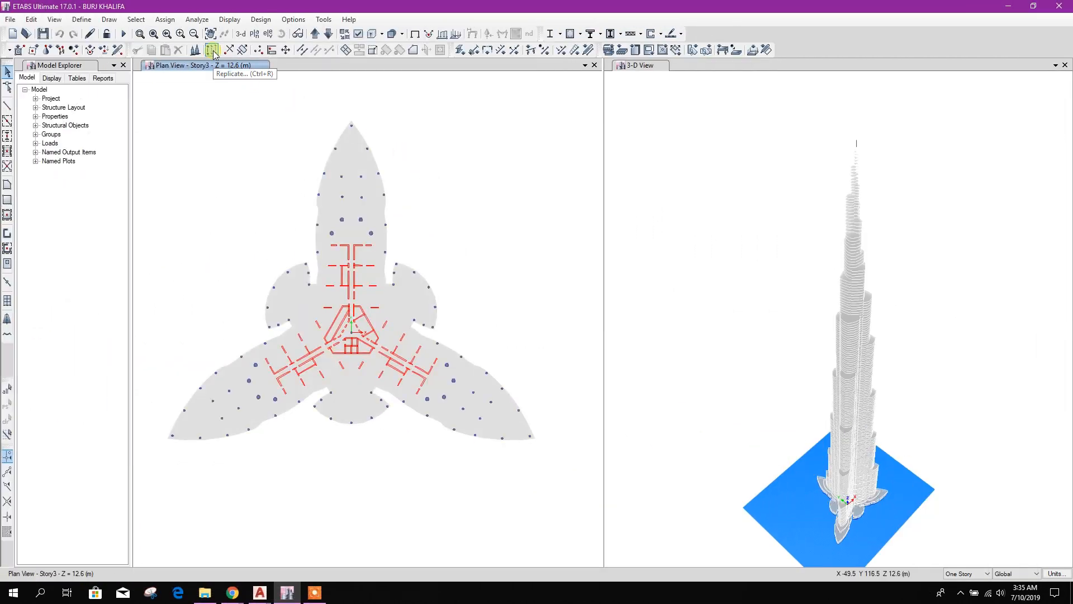
Select all columns and walls by object type
{"action": "left_click", "coordinate": [136, 19]}
{"action": "mouse_move", "coordinate": [164, 35]}
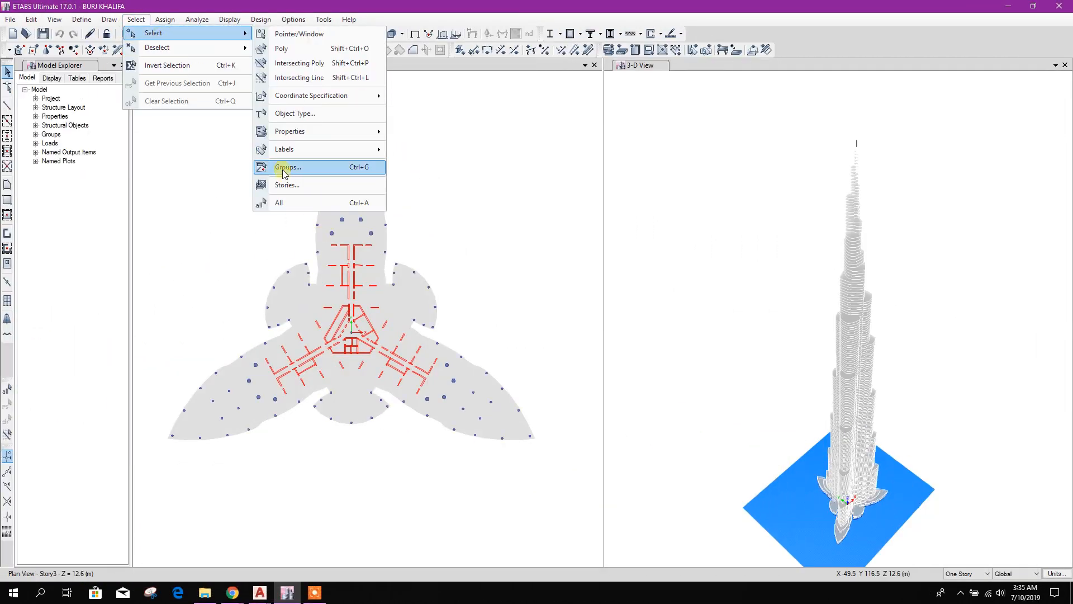
{"action": "left_click", "coordinate": [311, 115]}
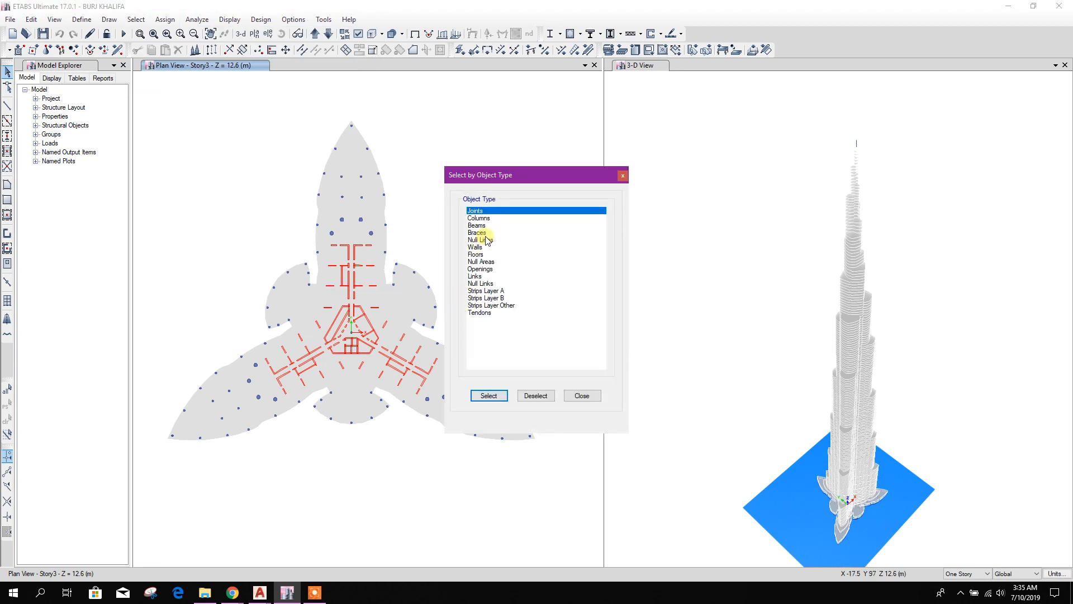
{"action": "left_click", "coordinate": [478, 247]}
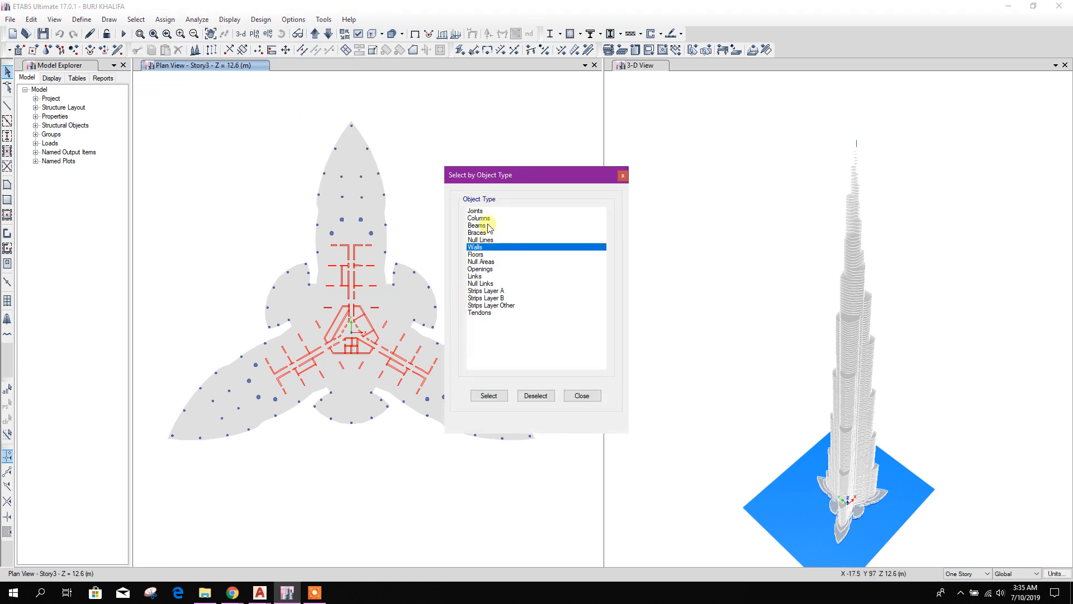
{"action": "left_click", "coordinate": [480, 218]}
{"action": "left_click", "coordinate": [476, 247], "text": "ctrl"}
{"action": "left_click", "coordinate": [490, 396]}
{"action": "left_click", "coordinate": [581, 396]}
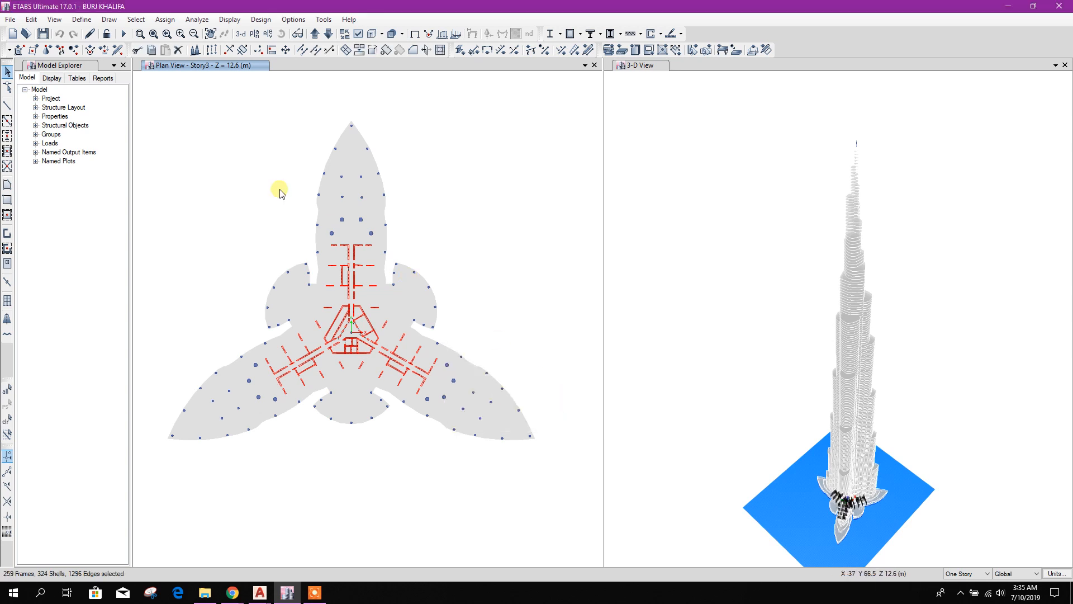
Replicate the selected columns and walls on the range of upper stories up to Story194
{"action": "left_click", "coordinate": [211, 49]}
{"action": "left_click", "coordinate": [535, 200]}
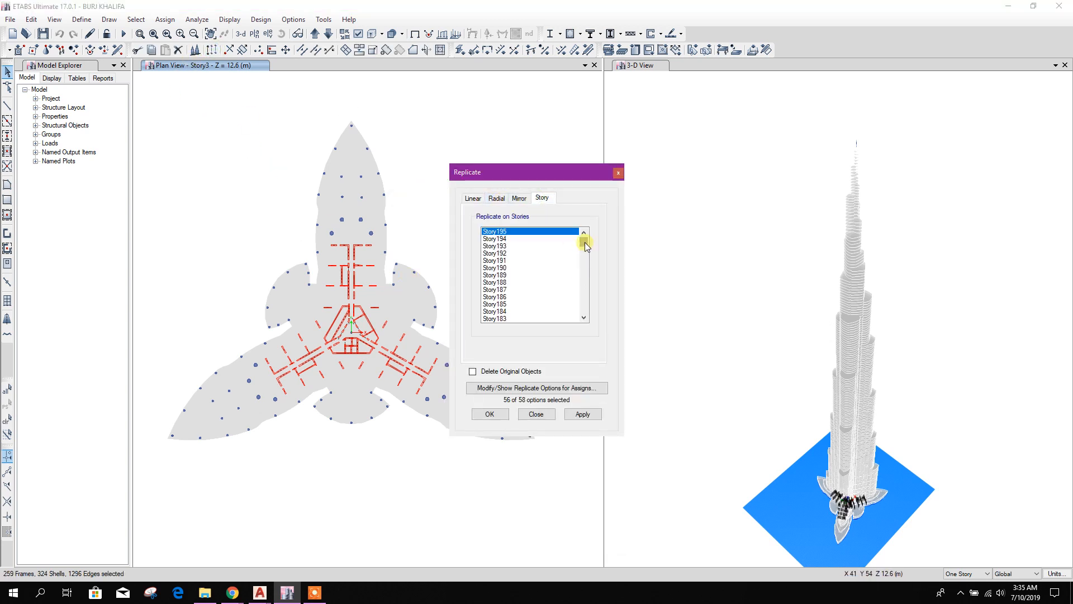
{"action": "left_click_drag", "start_coordinate": [585, 244], "coordinate": [552, 303]}
{"action": "scroll", "coordinate": [552, 303], "scroll_direction": "down", "scroll_amount": 5}
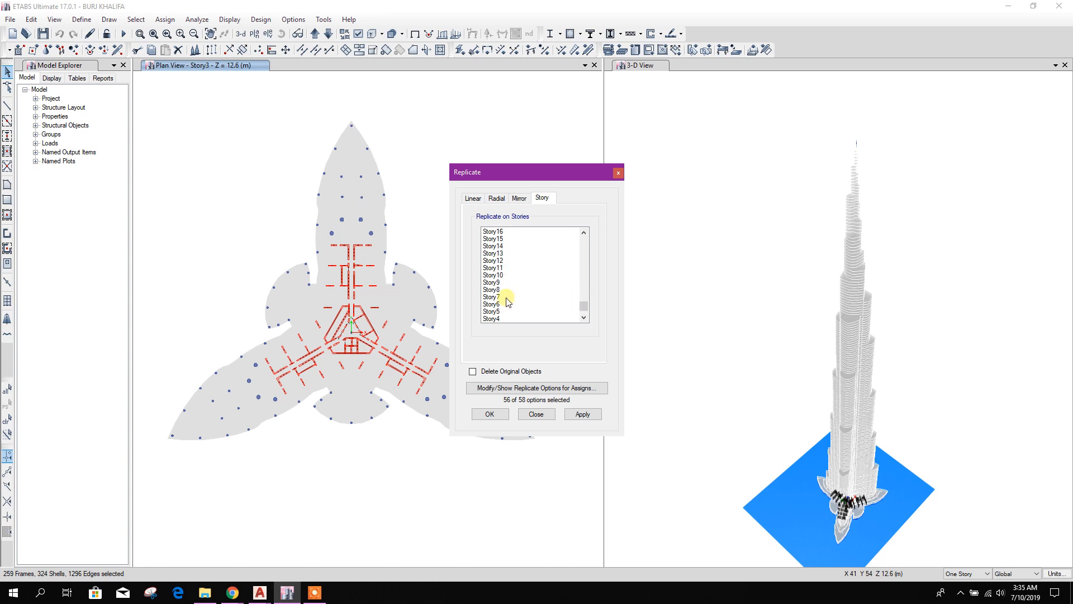
{"action": "left_click", "coordinate": [568, 297]}
{"action": "left_click", "coordinate": [569, 292]}
{"action": "scroll", "coordinate": [578, 299], "scroll_direction": "up", "scroll_amount": 5}
{"action": "left_click_drag", "start_coordinate": [585, 305], "coordinate": [578, 249]}
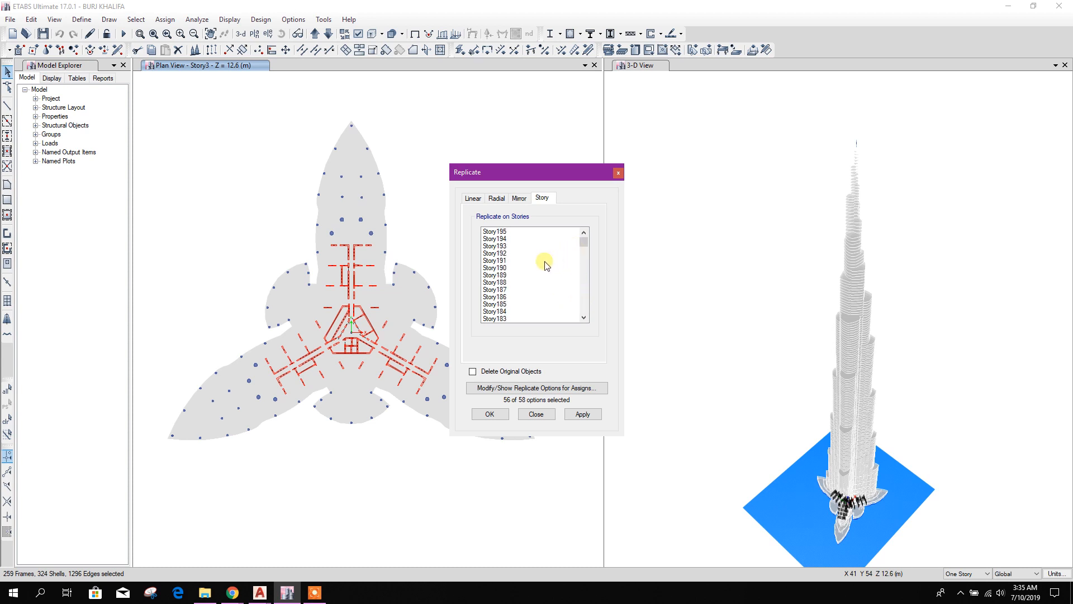
{"action": "left_click", "coordinate": [506, 240], "text": "shift"}
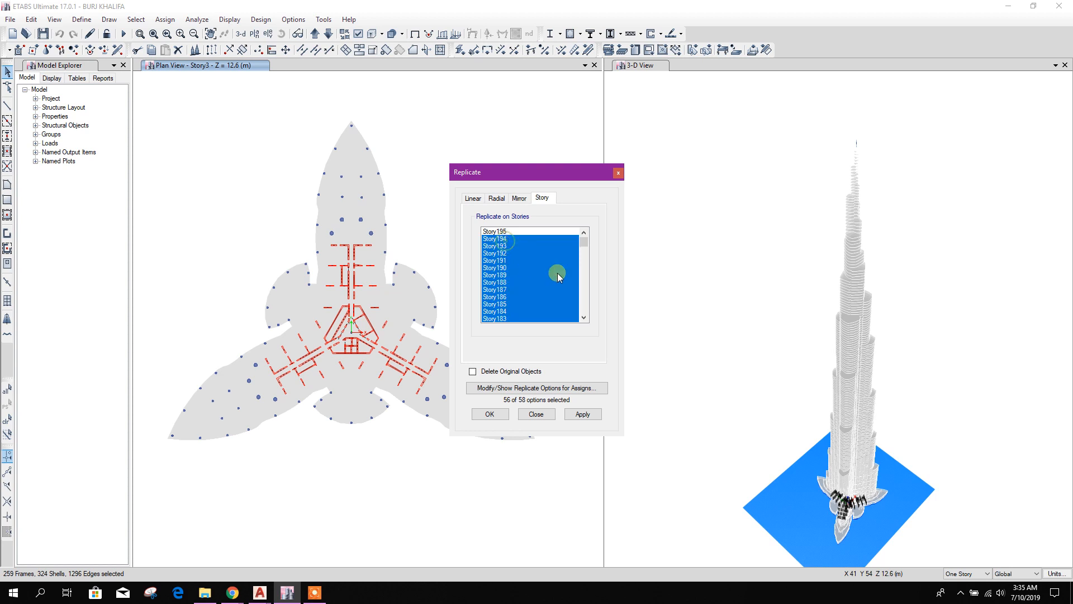
{"action": "left_click", "coordinate": [582, 414]}
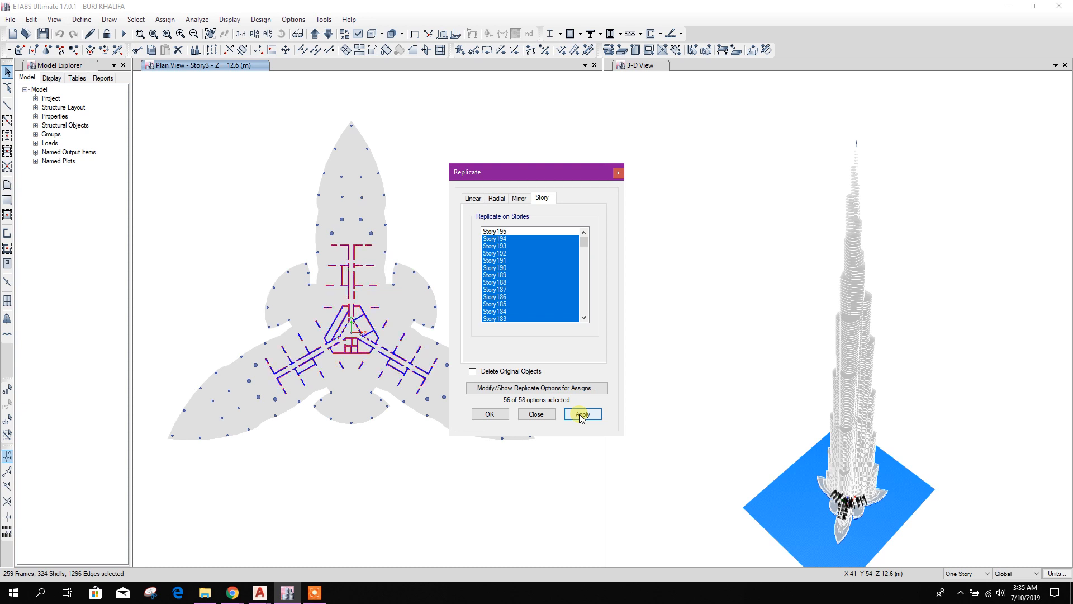
{"action": "left_click", "coordinate": [536, 414]}
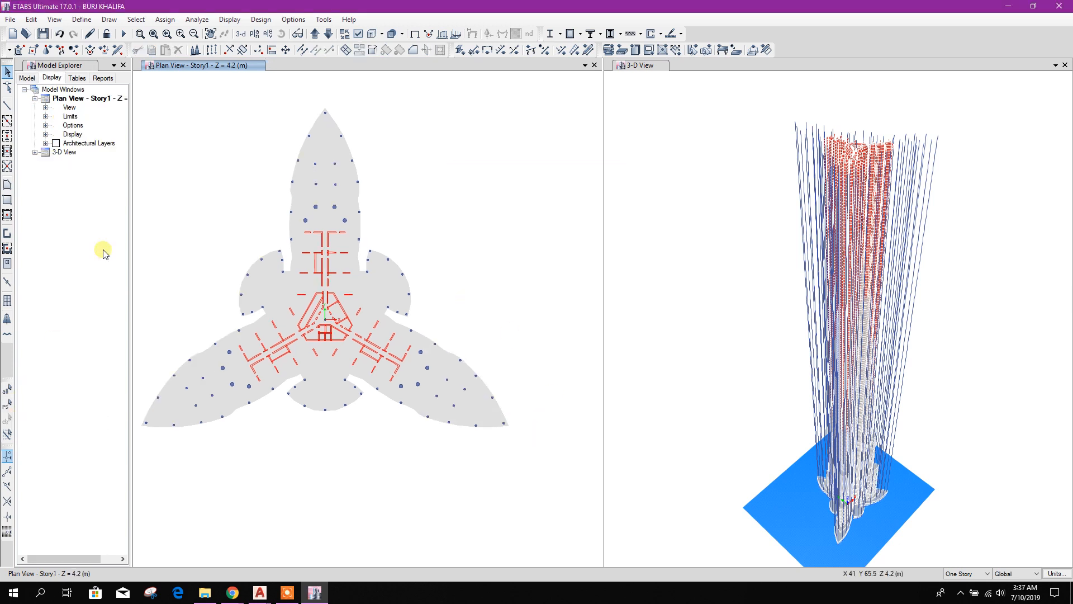
Change the plan view from Story1 to Story195, and down one level to Story194
{"action": "left_click", "coordinate": [255, 34]}
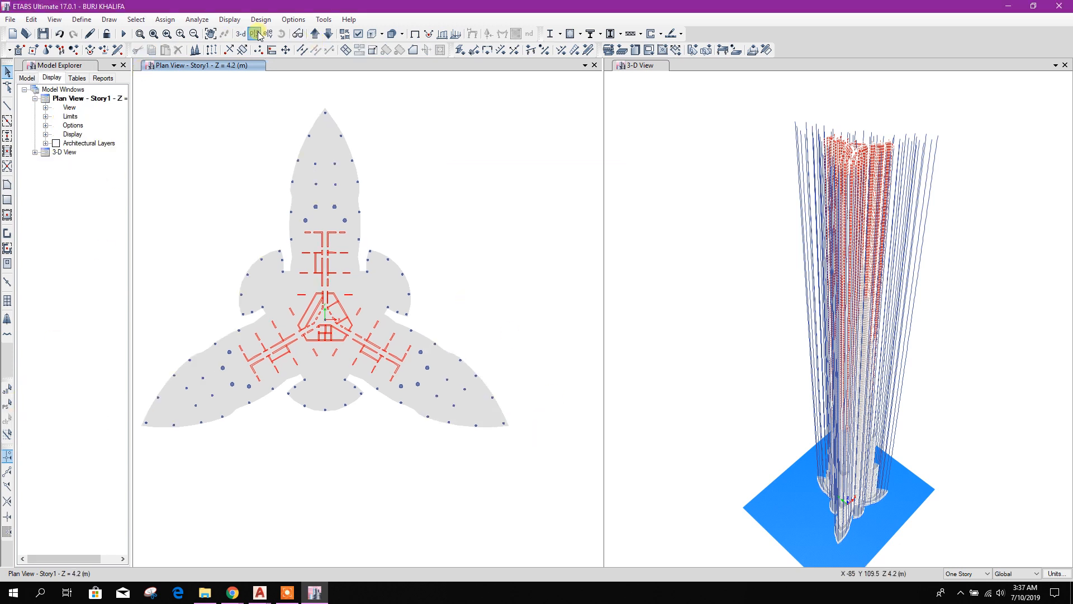
{"action": "left_click", "coordinate": [579, 430]}
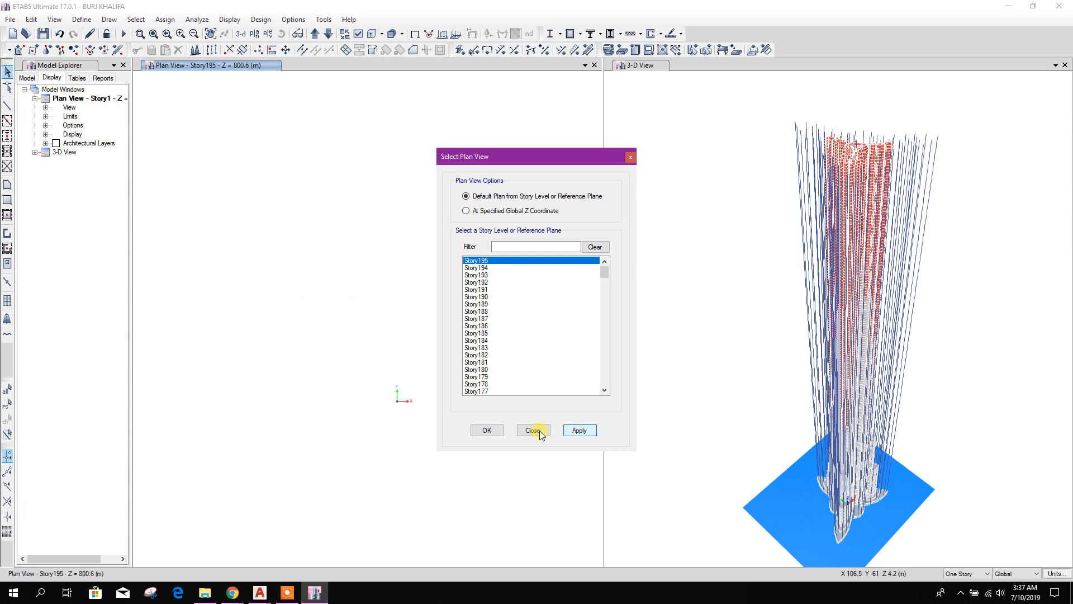
{"action": "left_click", "coordinate": [534, 431]}
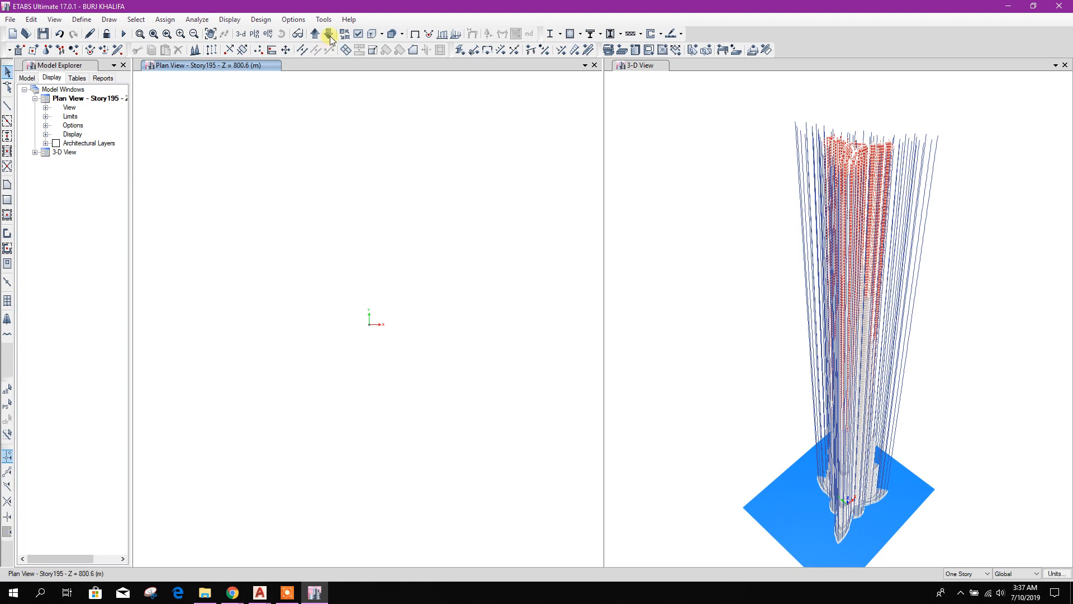
{"action": "left_click", "coordinate": [329, 35]}
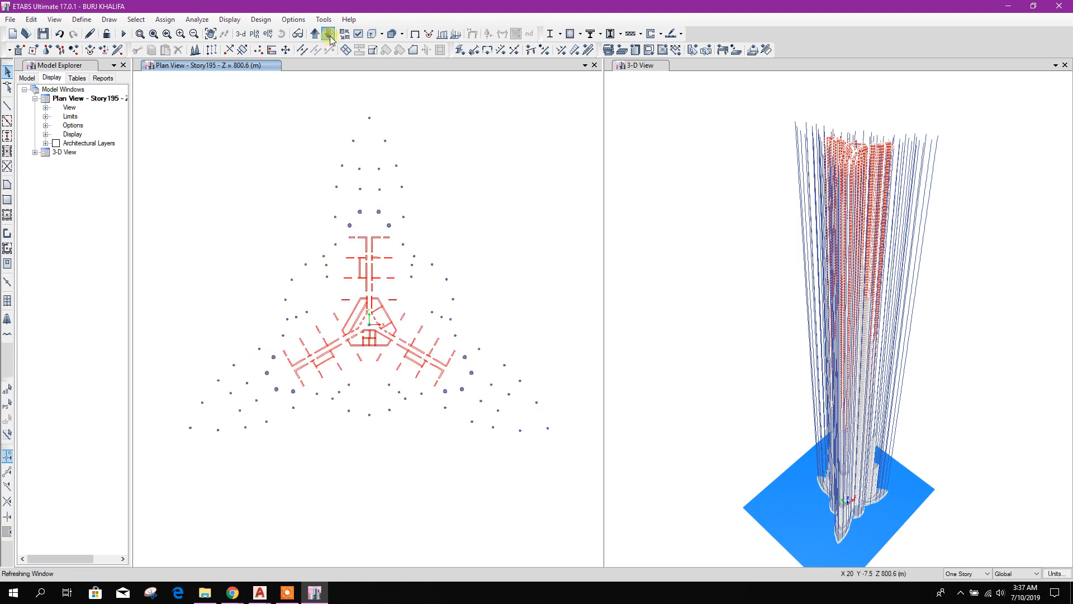
On Story193, delete all columns and walls except the central column, and keep the slab around it
{"action": "scroll", "coordinate": [372, 328], "scroll_direction": "up", "scroll_amount": 3}
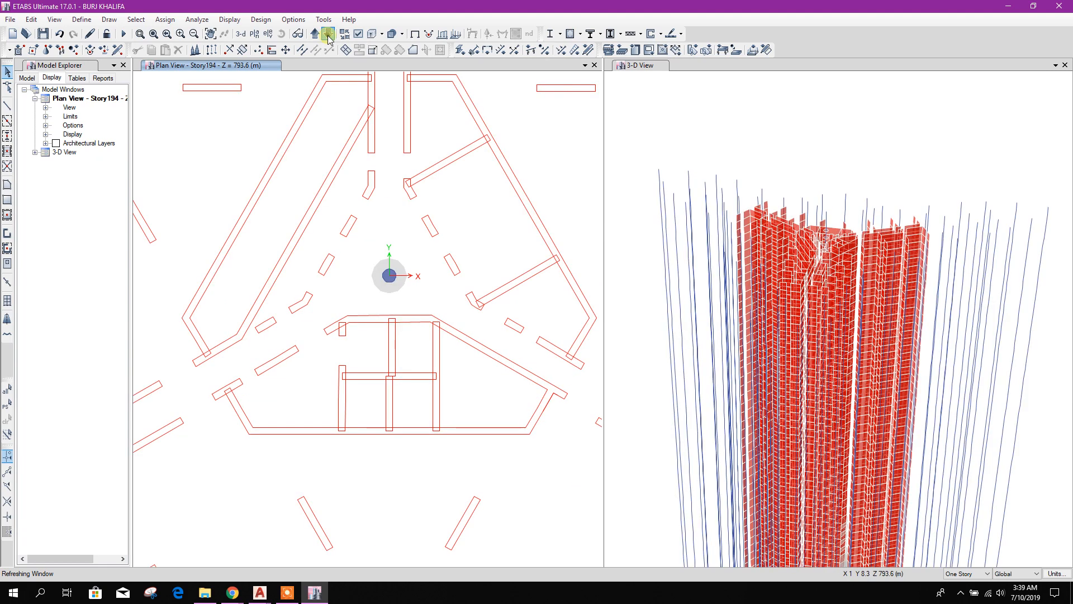
{"action": "scroll", "coordinate": [354, 329], "scroll_direction": "down", "scroll_amount": 3}
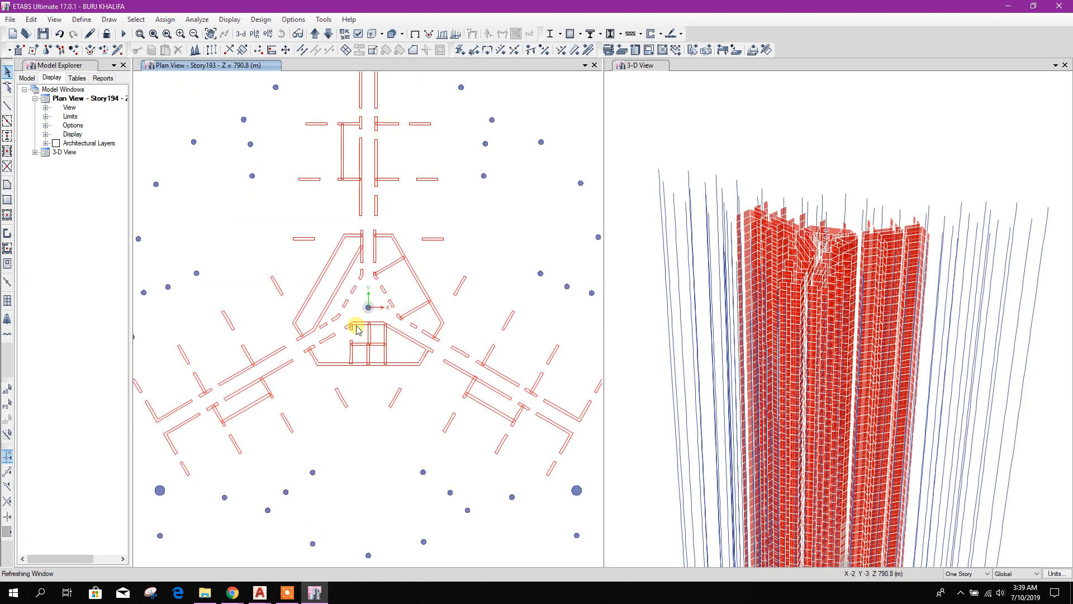
{"action": "scroll", "coordinate": [357, 326], "scroll_direction": "down", "scroll_amount": 1}
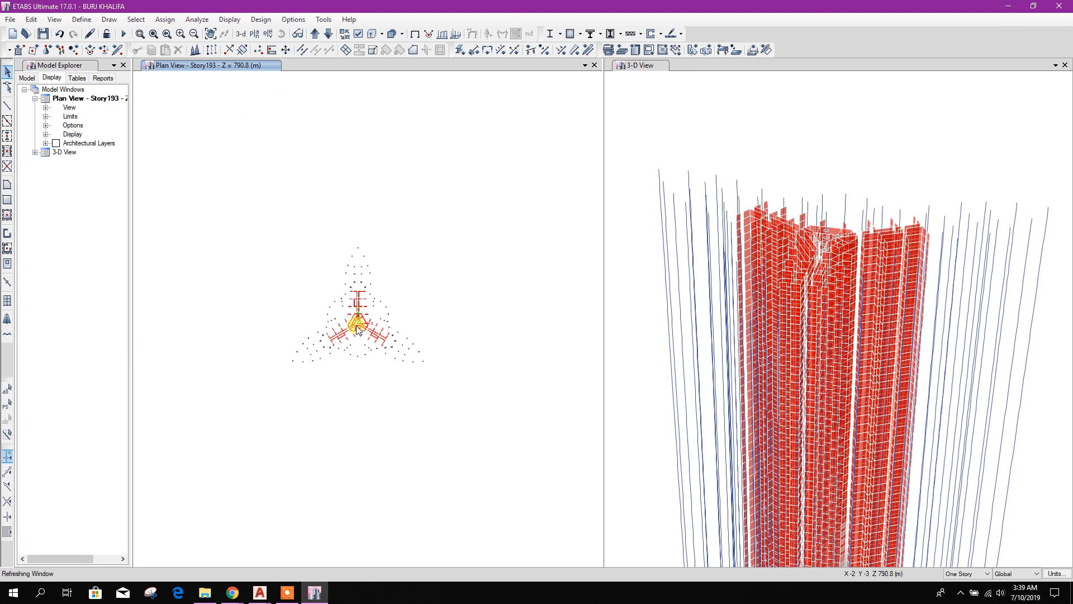
{"action": "scroll", "coordinate": [358, 329], "scroll_direction": "down", "scroll_amount": 1}
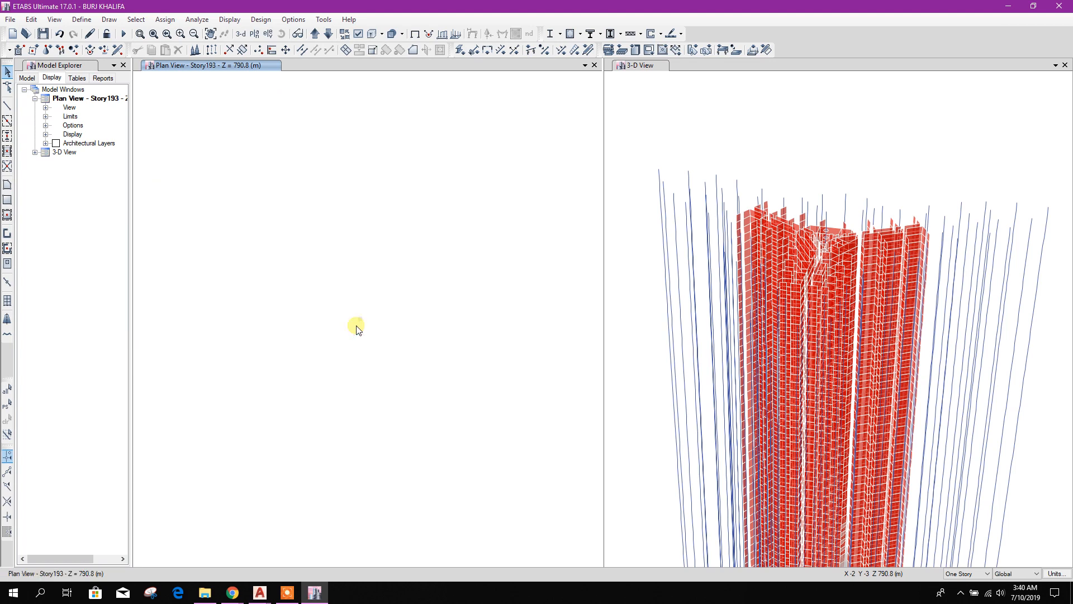
{"action": "left_click_drag", "start_coordinate": [138, 84], "coordinate": [568, 460]}
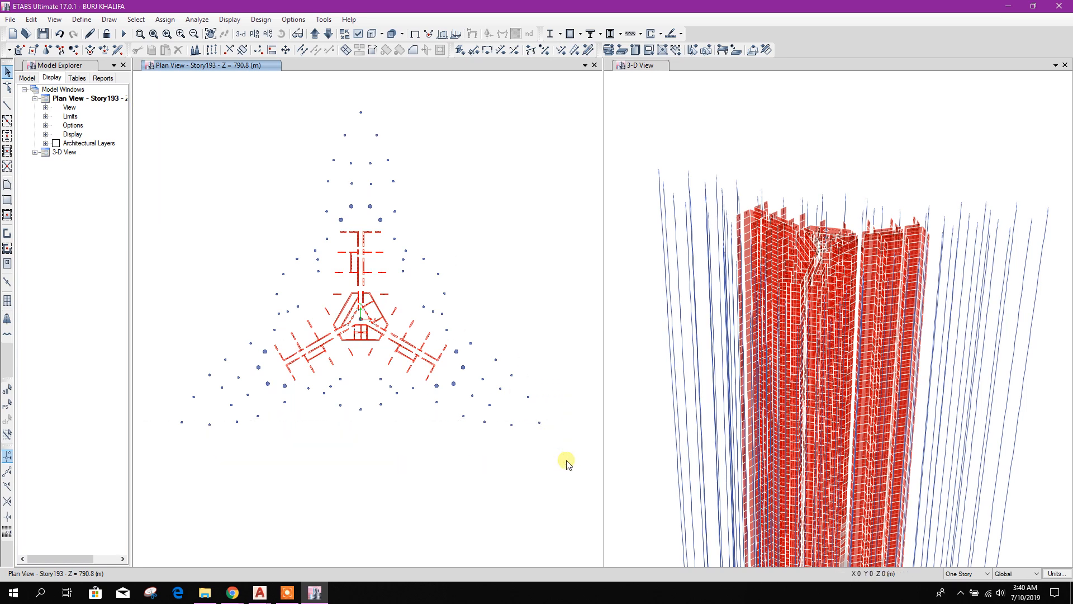
{"action": "scroll", "coordinate": [337, 341], "scroll_direction": "up", "scroll_amount": 3}
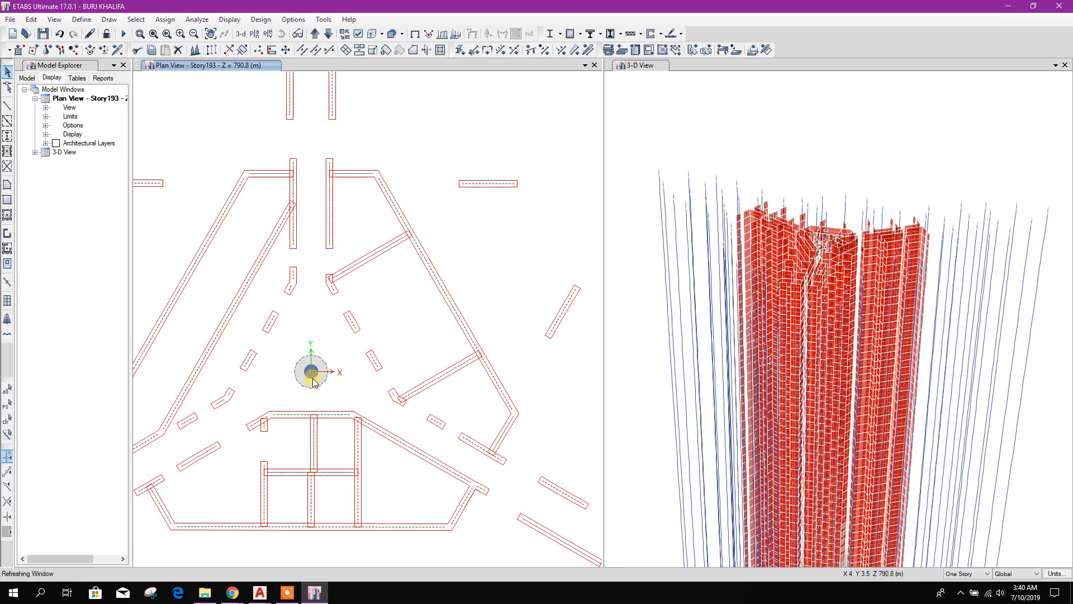
{"action": "scroll", "coordinate": [313, 379], "scroll_direction": "up", "scroll_amount": 4}
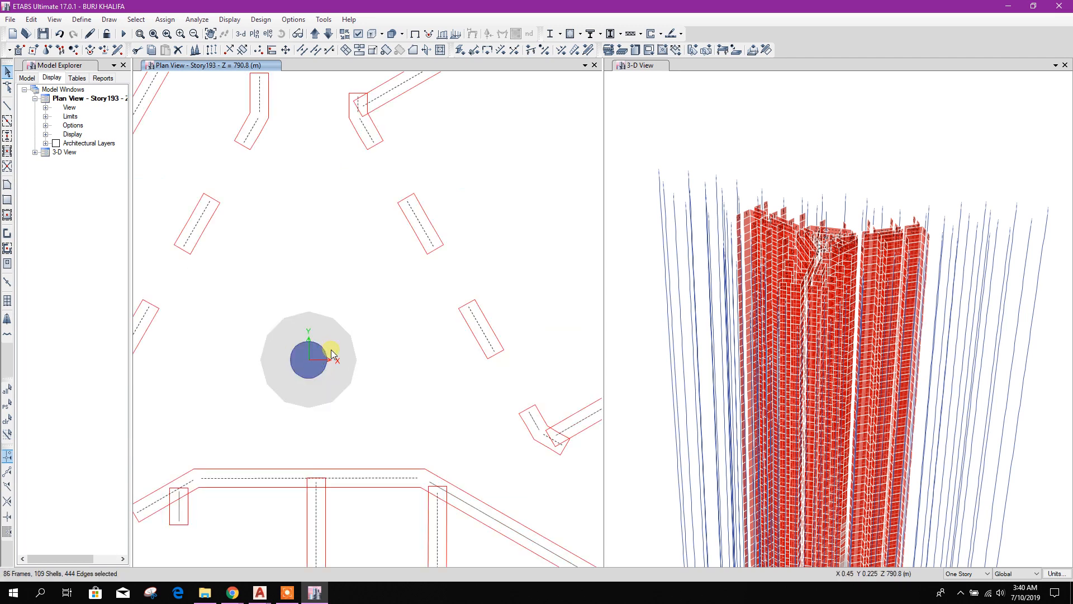
{"action": "left_click", "coordinate": [309, 361]}
{"action": "left_click", "coordinate": [333, 348]}
{"action": "scroll", "coordinate": [306, 363], "scroll_direction": "up", "scroll_amount": 3}
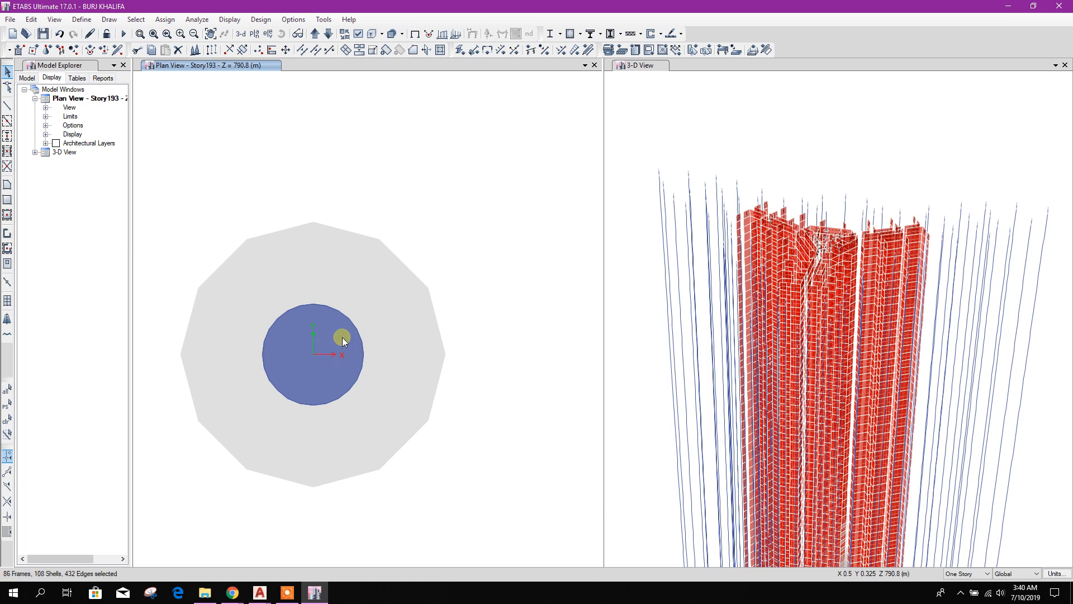
{"action": "scroll", "coordinate": [340, 345], "scroll_direction": "down", "scroll_amount": 3}
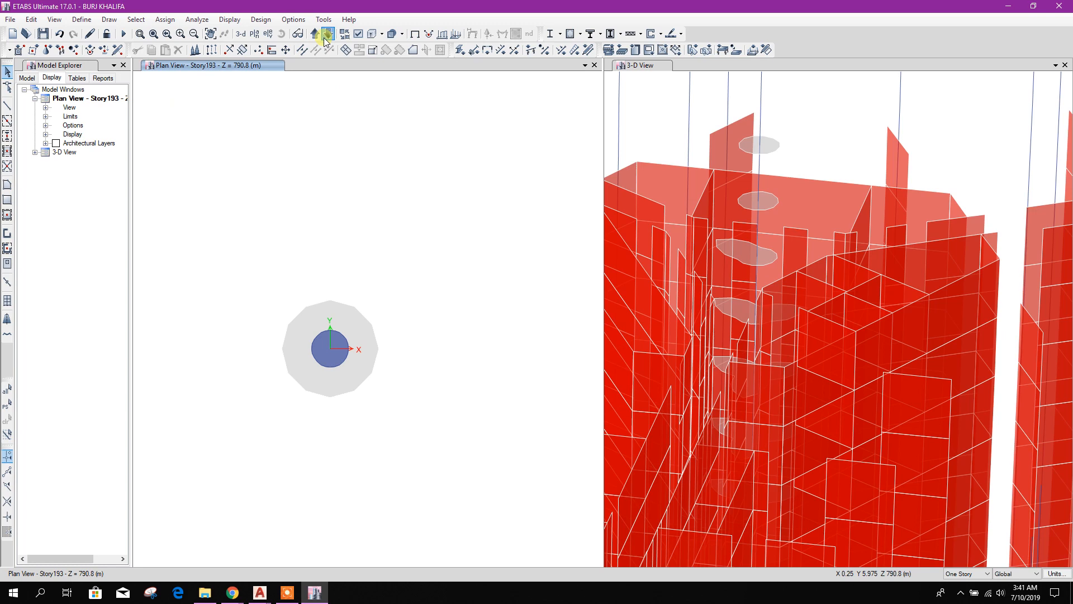
Go down to Story192 and delete the columns and walls in the upper wing and the two lower wings
{"action": "left_click", "coordinate": [326, 36]}
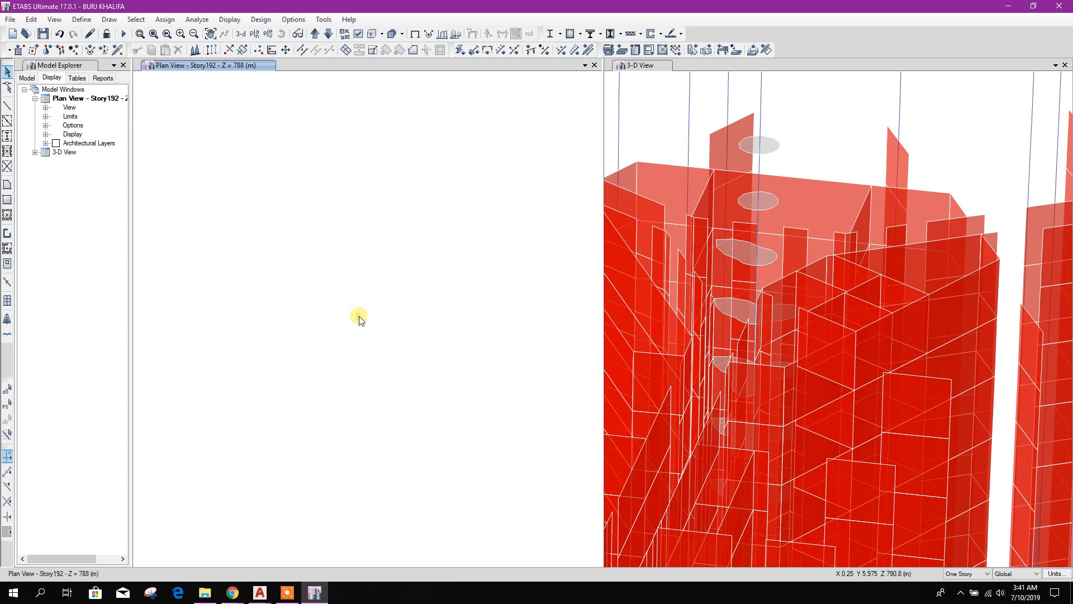
{"action": "left_click_drag", "start_coordinate": [277, 131], "coordinate": [381, 314]}
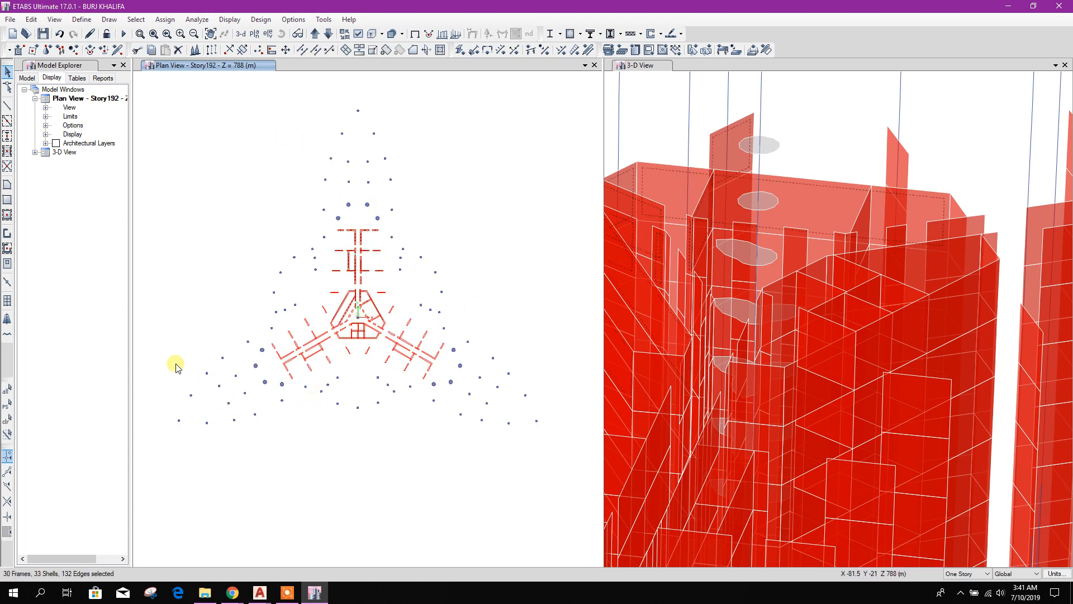
{"action": "left_click_drag", "start_coordinate": [163, 323], "coordinate": [562, 461]}
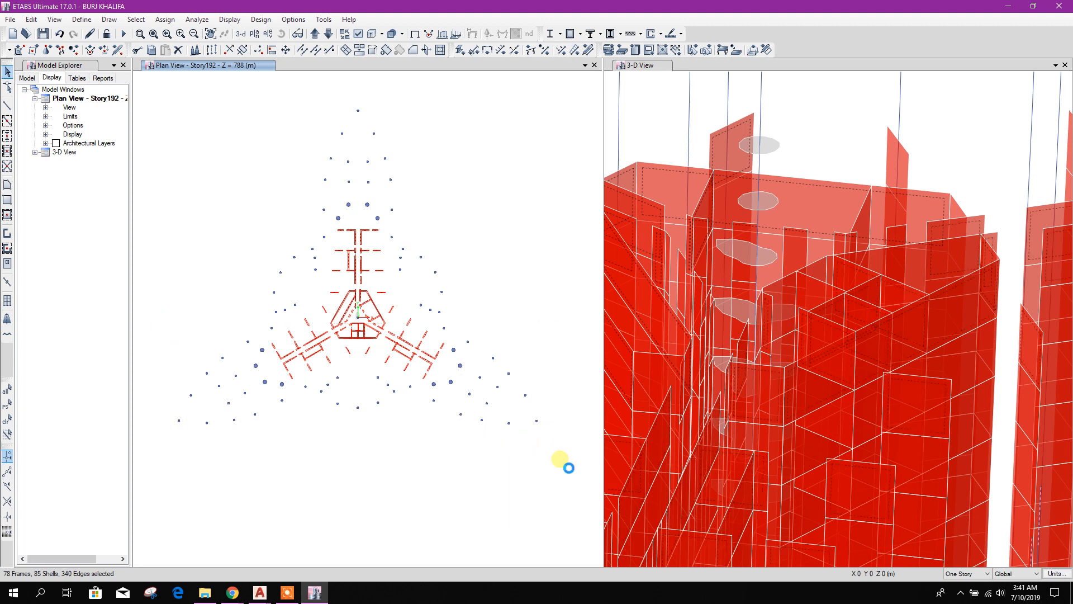
{"action": "key", "text": "Delete"}
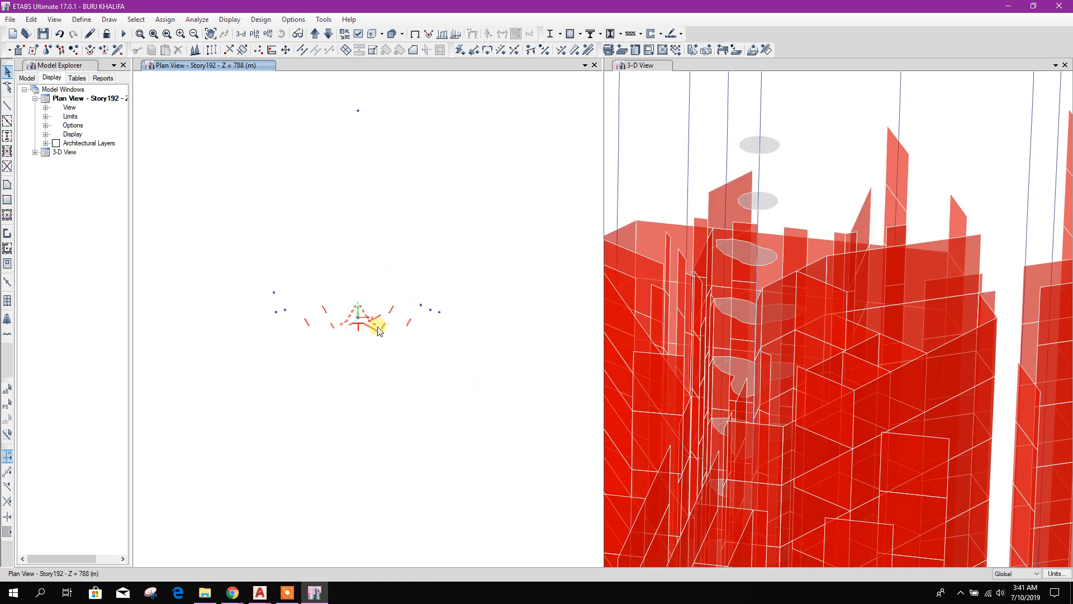
Delete the remaining core walls and stray columns on Story192, leaving only the slab and central column
{"action": "scroll", "coordinate": [377, 330], "scroll_direction": "up", "scroll_amount": 5}
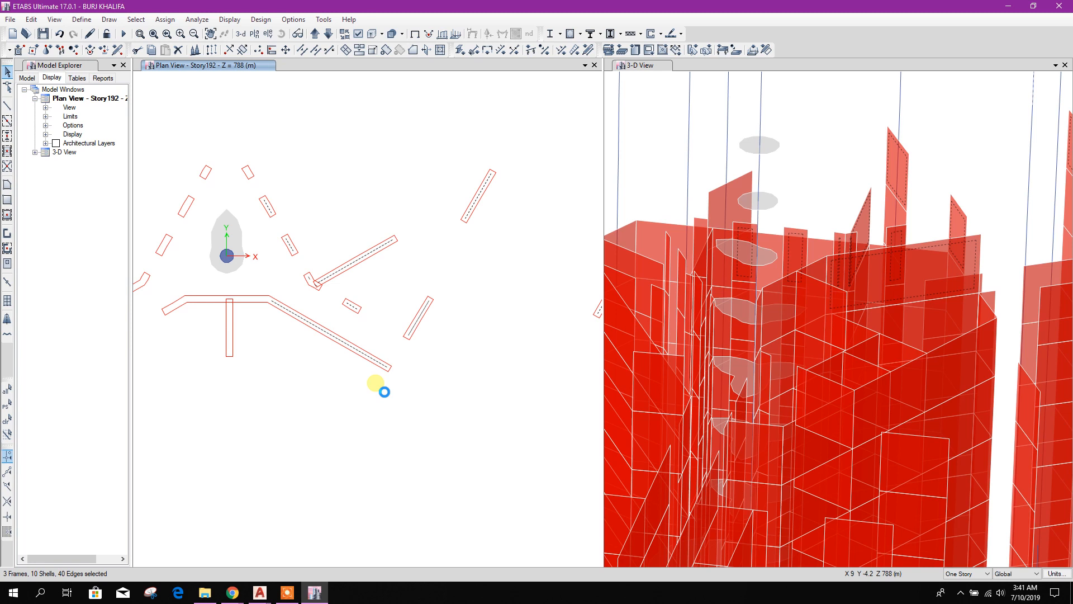
{"action": "key", "text": "Delete"}
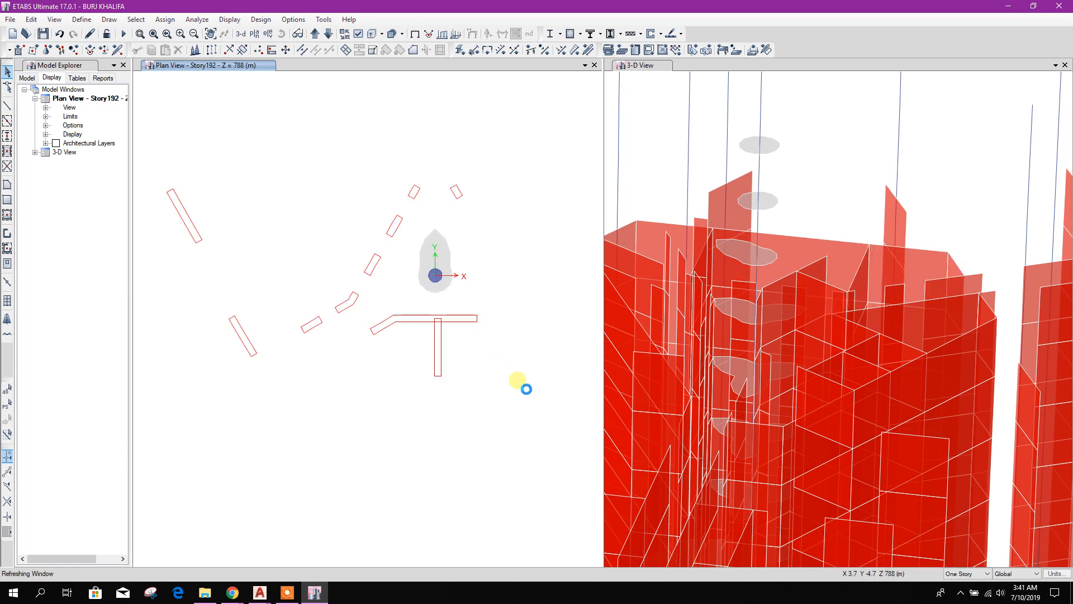
{"action": "left_click_drag", "start_coordinate": [527, 400], "coordinate": [227, 313]}
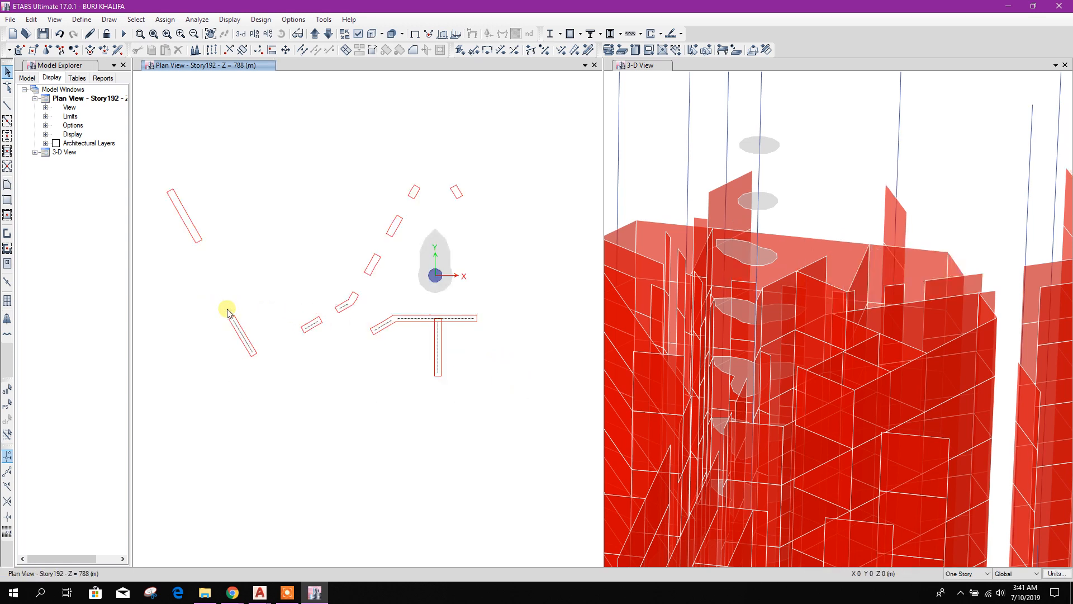
{"action": "left_click_drag", "start_coordinate": [373, 380], "coordinate": [159, 112]}
{"action": "left_click_drag", "start_coordinate": [515, 244], "coordinate": [348, 163]}
{"action": "left_click", "coordinate": [441, 255]}
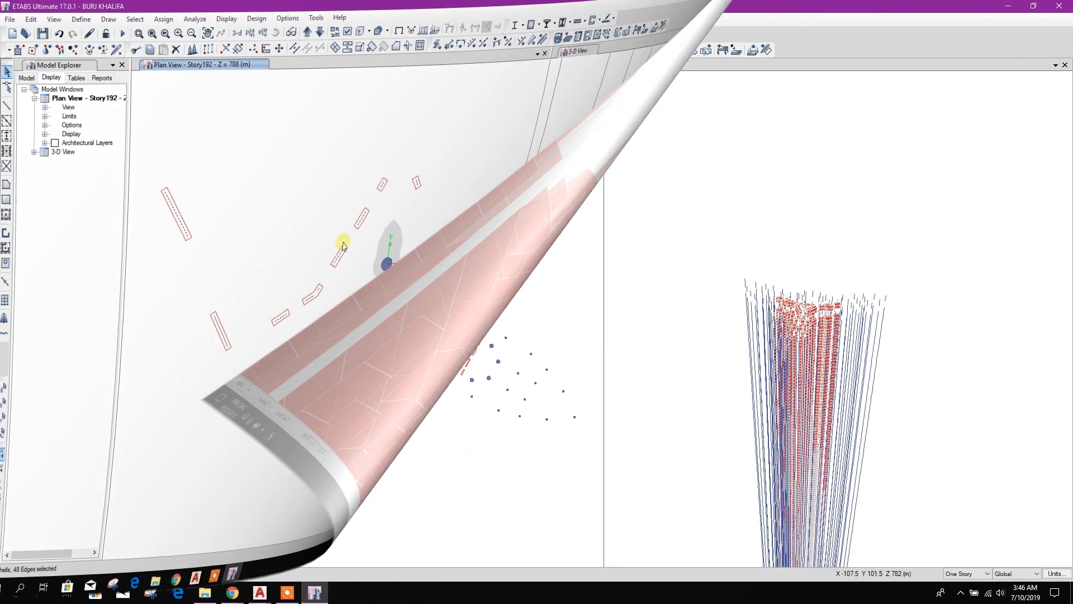
Delete all columns and walls on Story190 except the central column, and keep the floor slab
{"action": "mouse_move", "coordinate": [154, 85]}
{"action": "left_mouse_down"}
{"action": "mouse_move", "coordinate": [319, 156]}
{"action": "mouse_move", "coordinate": [590, 461]}
{"action": "left_mouse_up"}
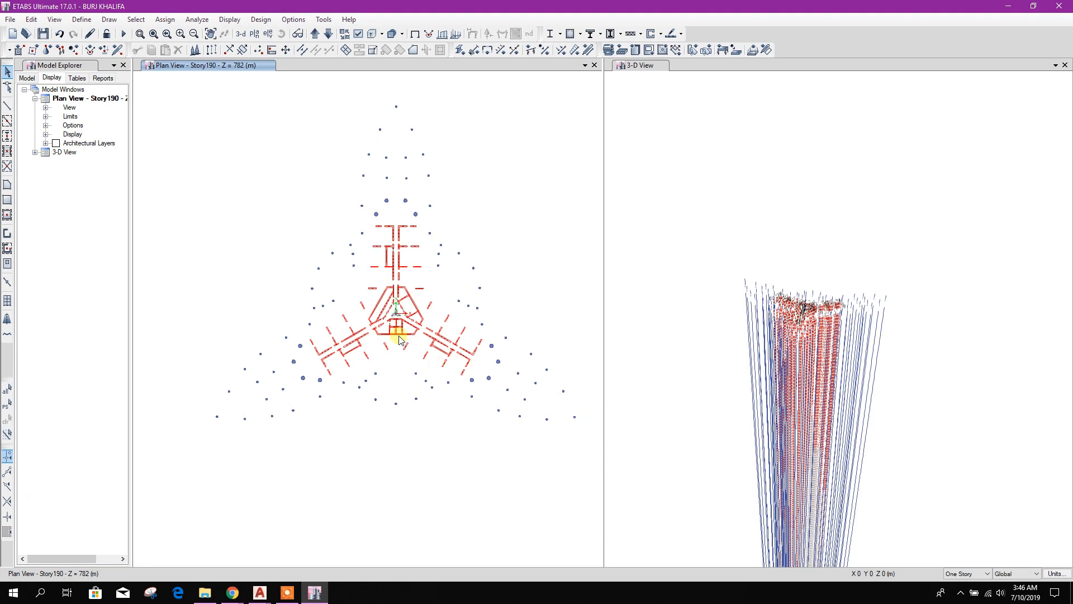
{"action": "scroll", "coordinate": [399, 341], "scroll_direction": "up", "scroll_amount": 4}
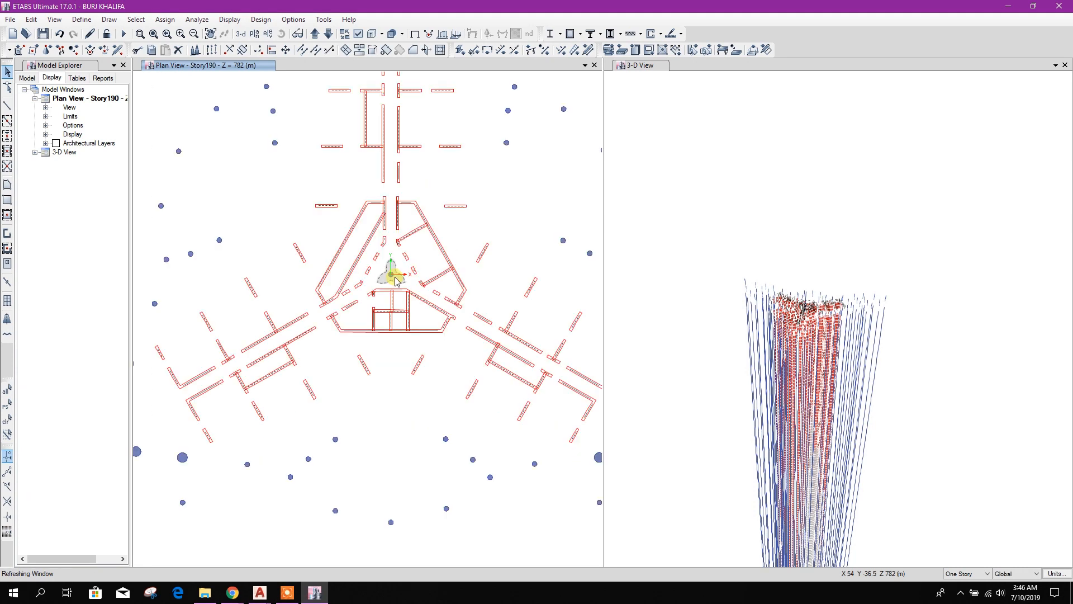
{"action": "scroll", "coordinate": [395, 278], "scroll_direction": "up", "scroll_amount": 3}
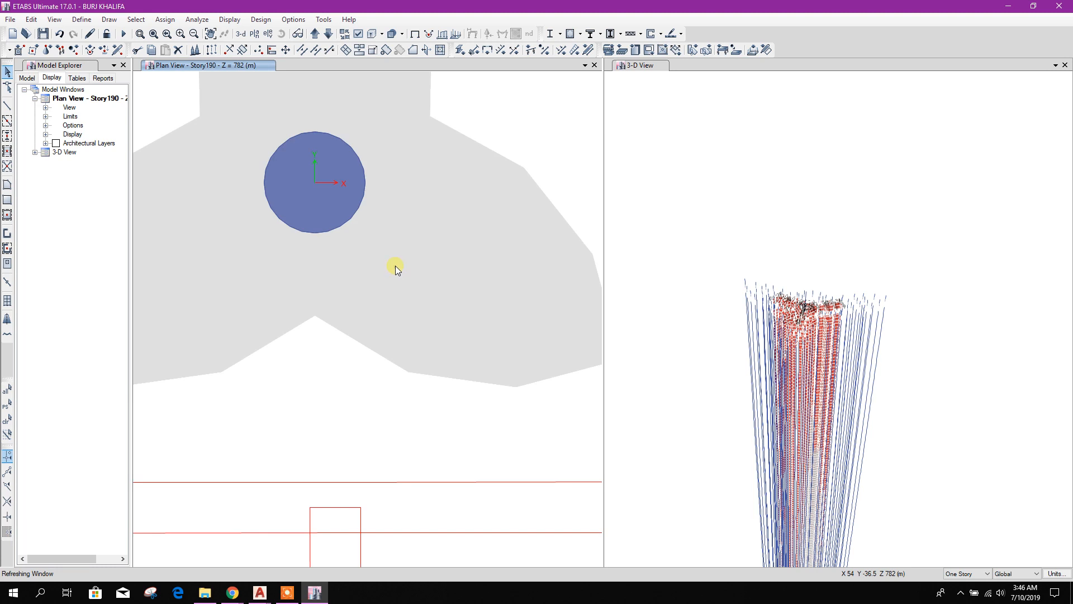
{"action": "left_click", "coordinate": [347, 209]}
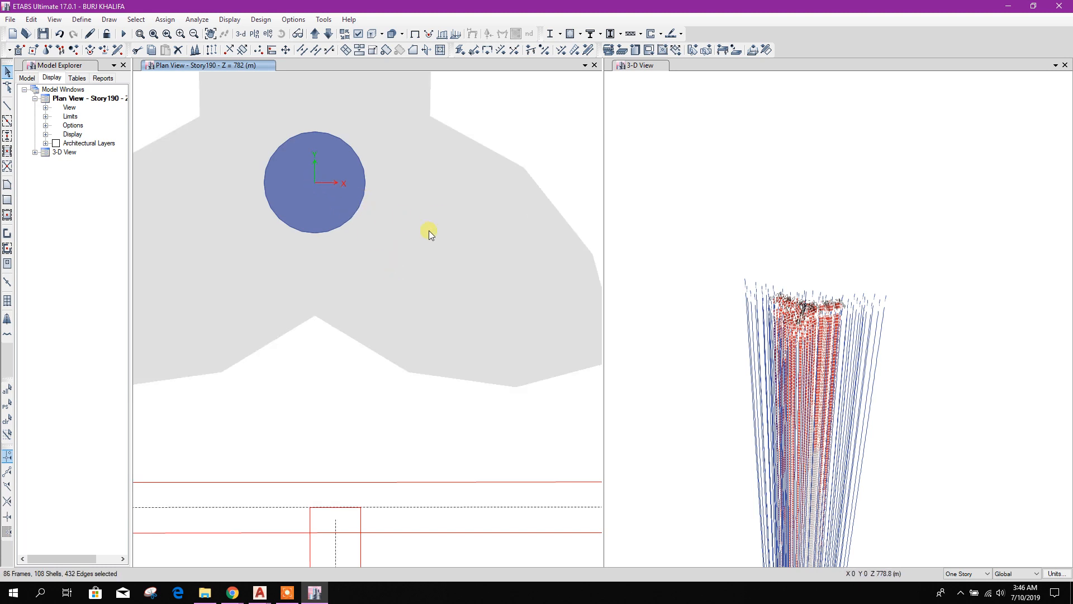
{"action": "left_click", "coordinate": [440, 240]}
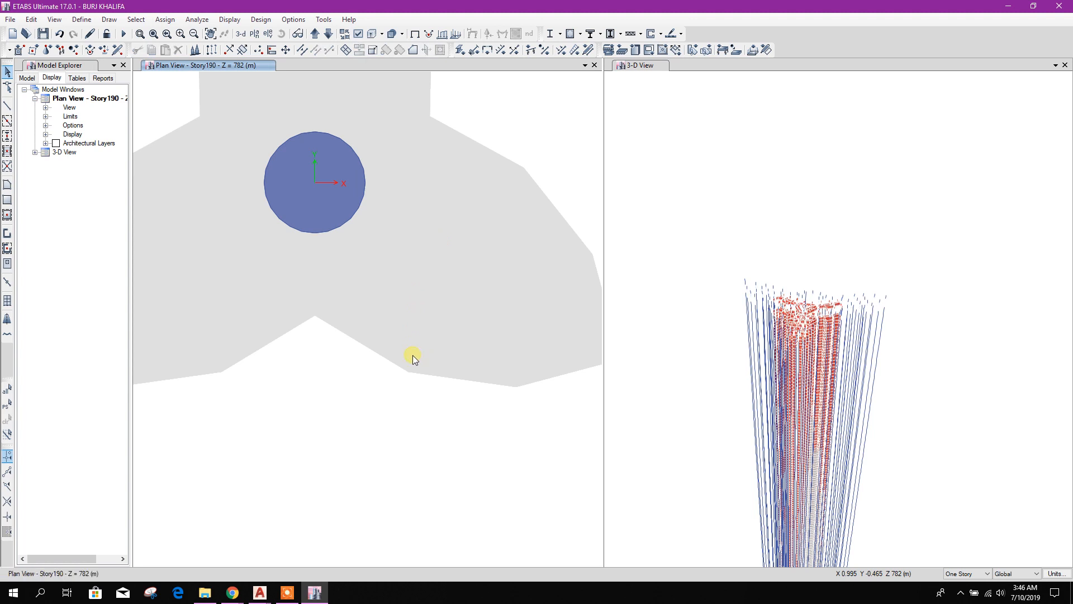
On Story187, delete everything except the slab, the central column and the two walls inside the slab outline
{"action": "scroll", "coordinate": [414, 356], "scroll_direction": "down", "scroll_amount": 5}
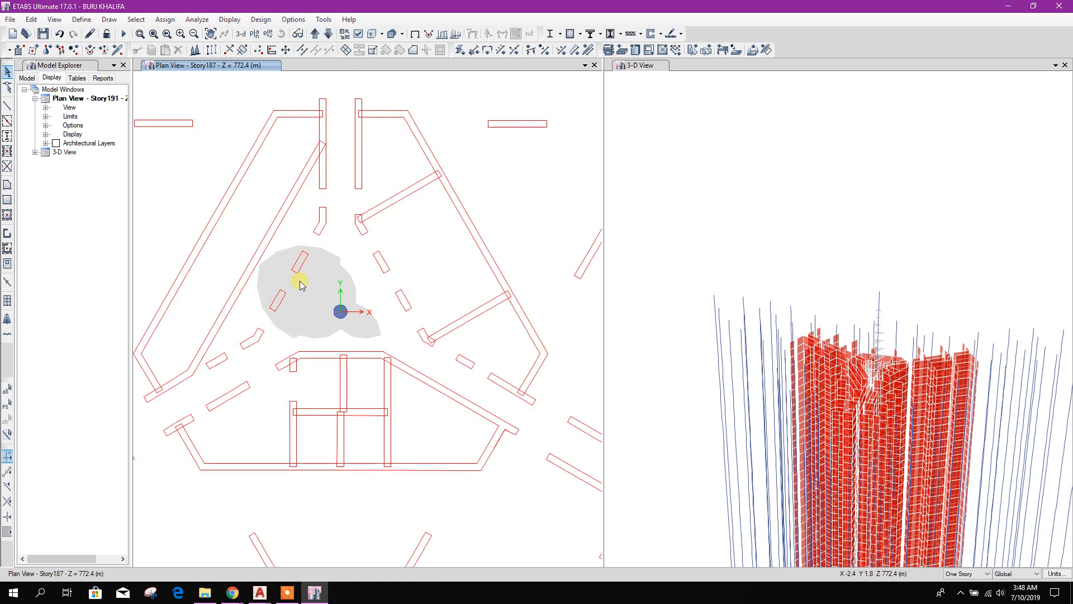
{"action": "scroll", "coordinate": [340, 391], "scroll_direction": "down", "scroll_amount": 5}
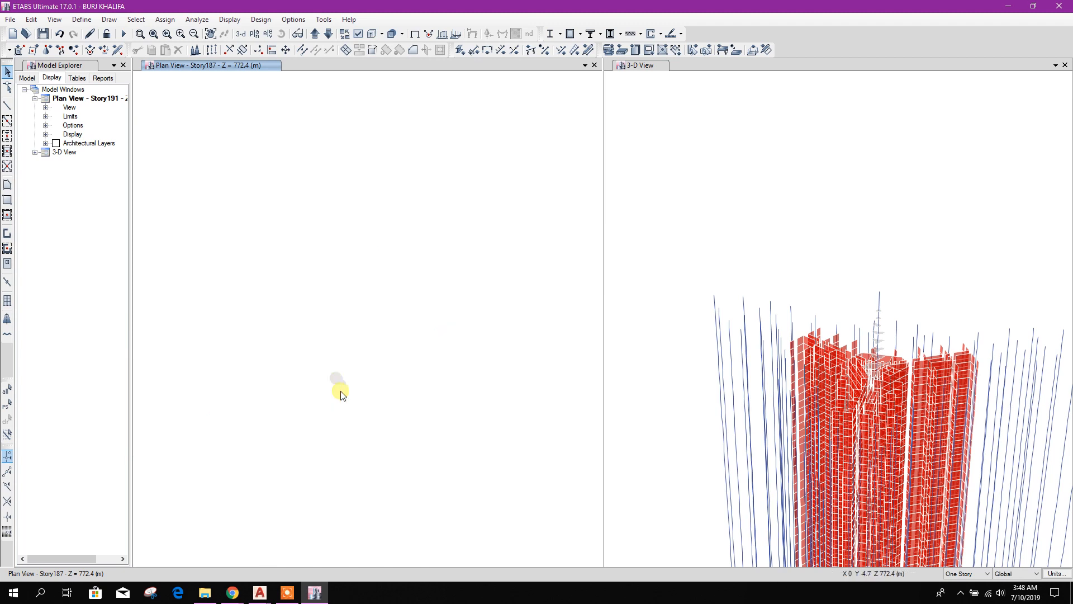
{"action": "left_click_drag", "start_coordinate": [553, 523], "coordinate": [140, 133]}
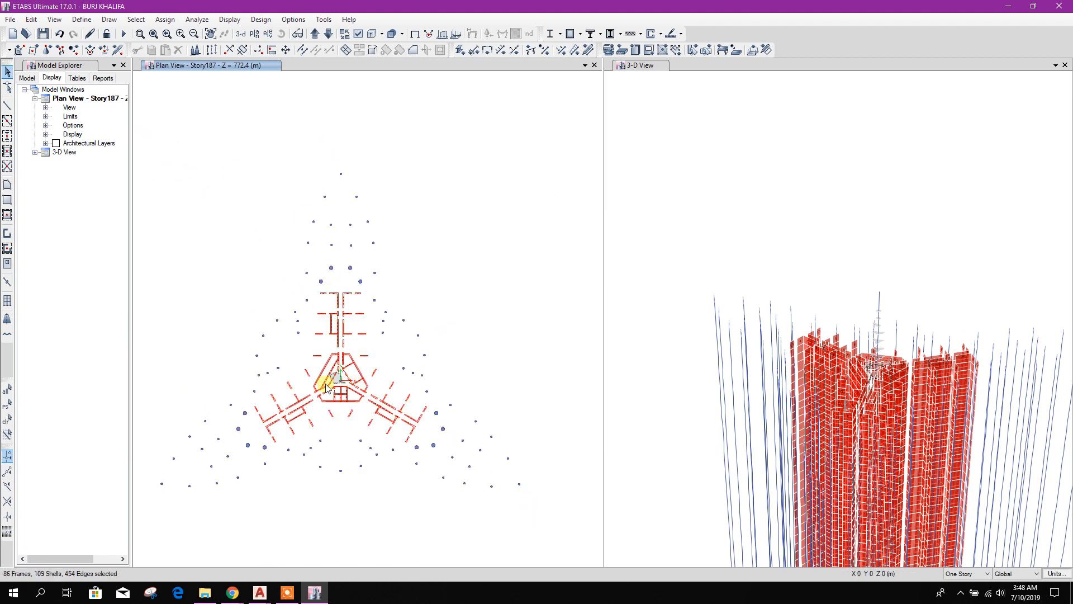
{"action": "scroll", "coordinate": [323, 384], "scroll_direction": "up", "scroll_amount": 5}
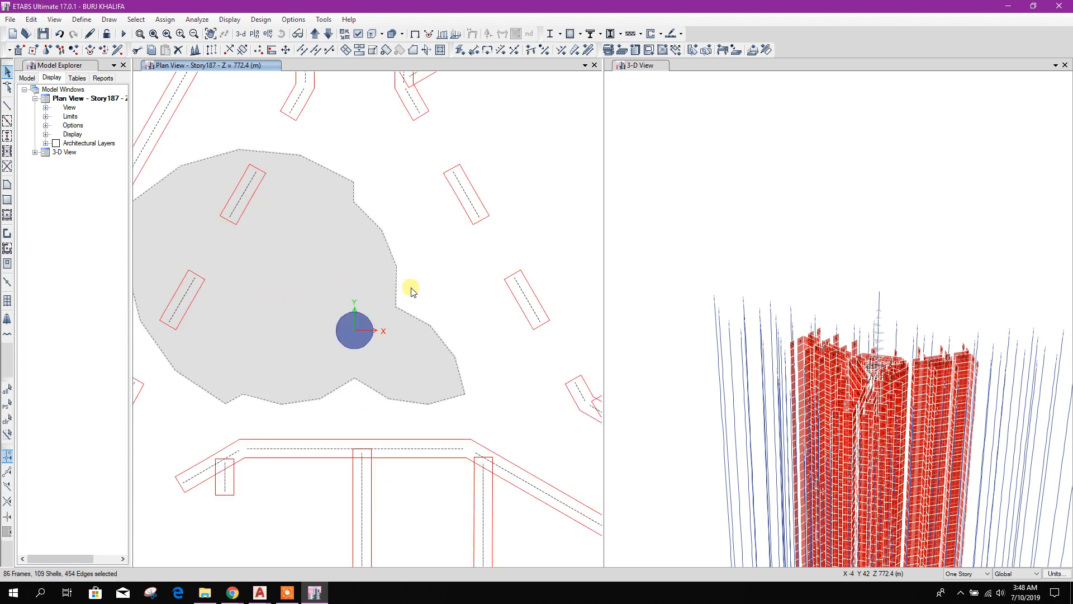
{"action": "middle_click_drag", "start_coordinate": [274, 297], "coordinate": [491, 288]}
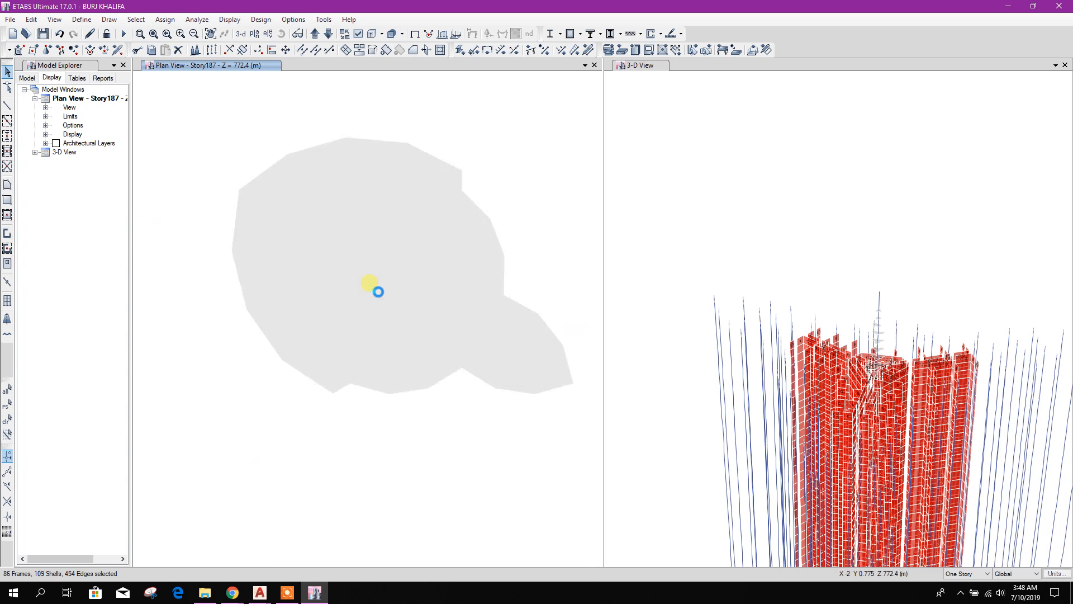
{"action": "key", "text": "ctrl+a"}
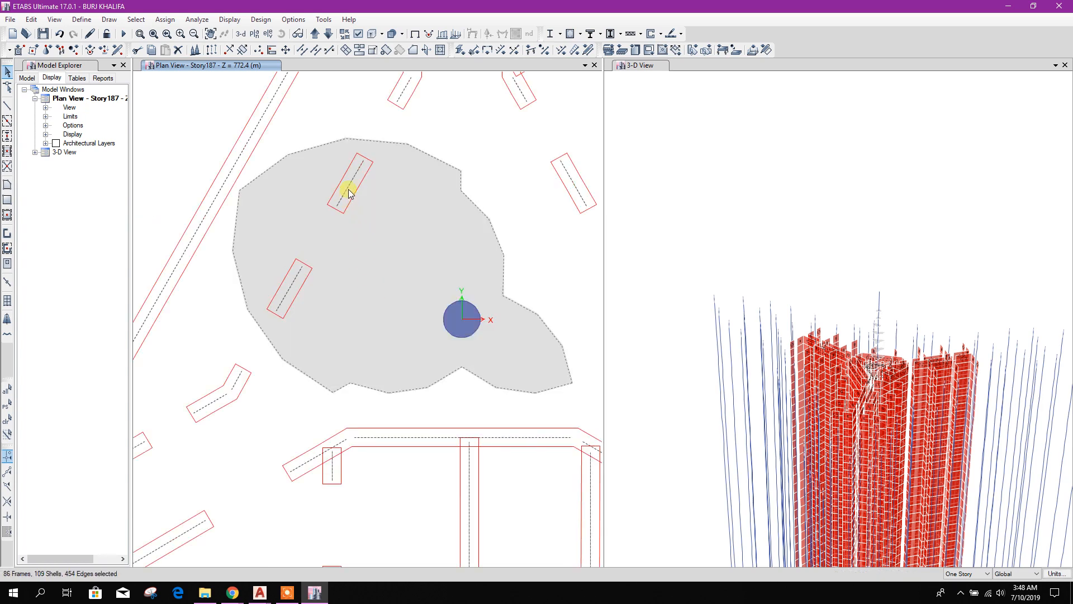
{"action": "left_click", "coordinate": [293, 288]}
{"action": "left_click", "coordinate": [405, 263]}
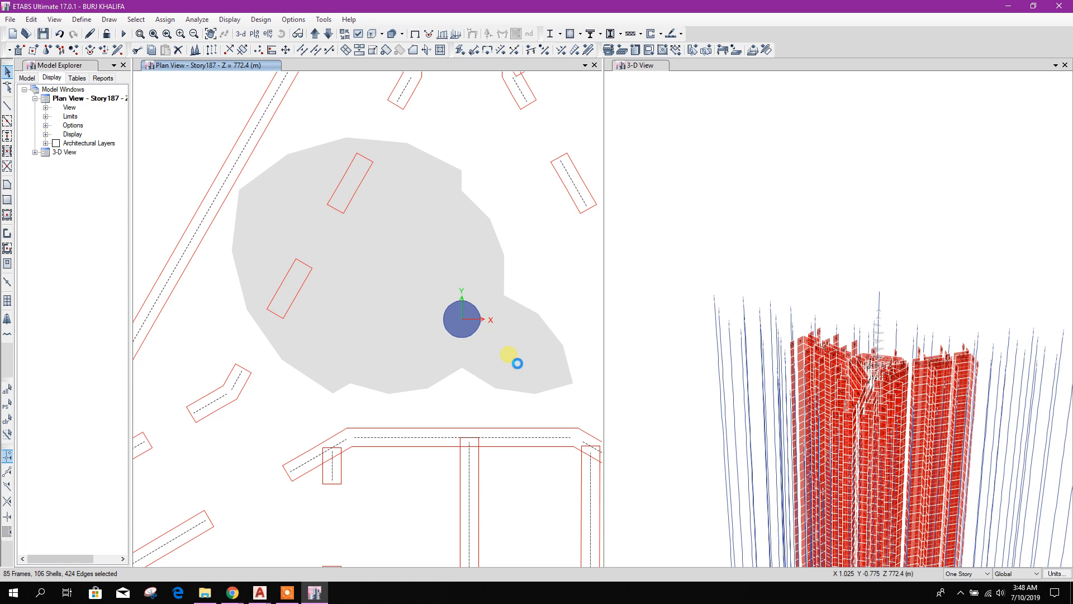
{"action": "left_click", "coordinate": [517, 363]}
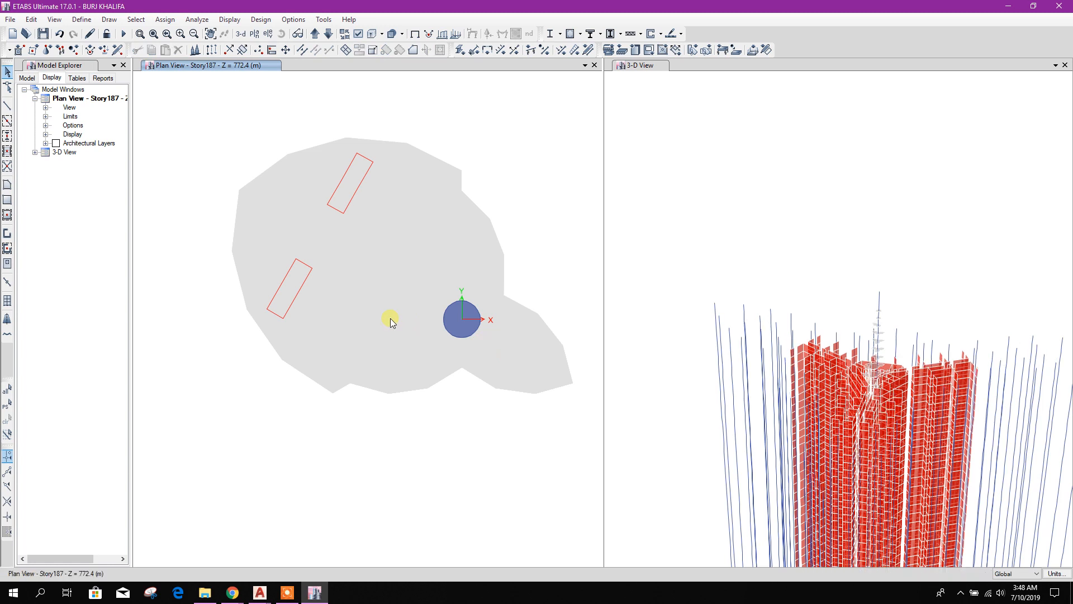
On Story184, delete all columns and walls outside the slab, keeping the central column and the four walls within the slab outline
{"action": "scroll", "coordinate": [390, 319], "scroll_direction": "down", "scroll_amount": 5}
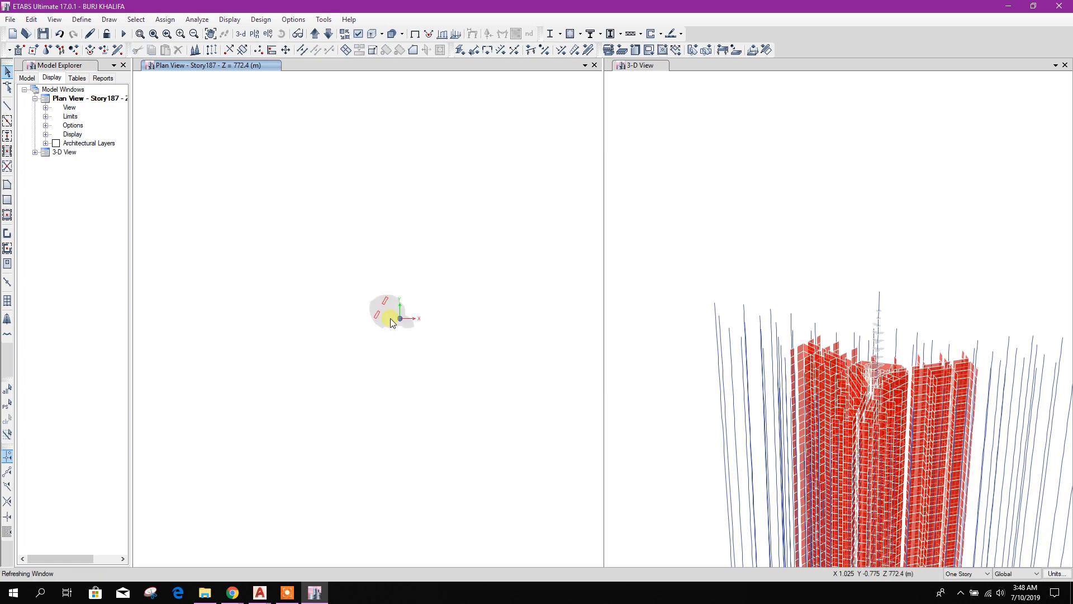
{"action": "scroll", "coordinate": [390, 320], "scroll_direction": "up", "scroll_amount": 3}
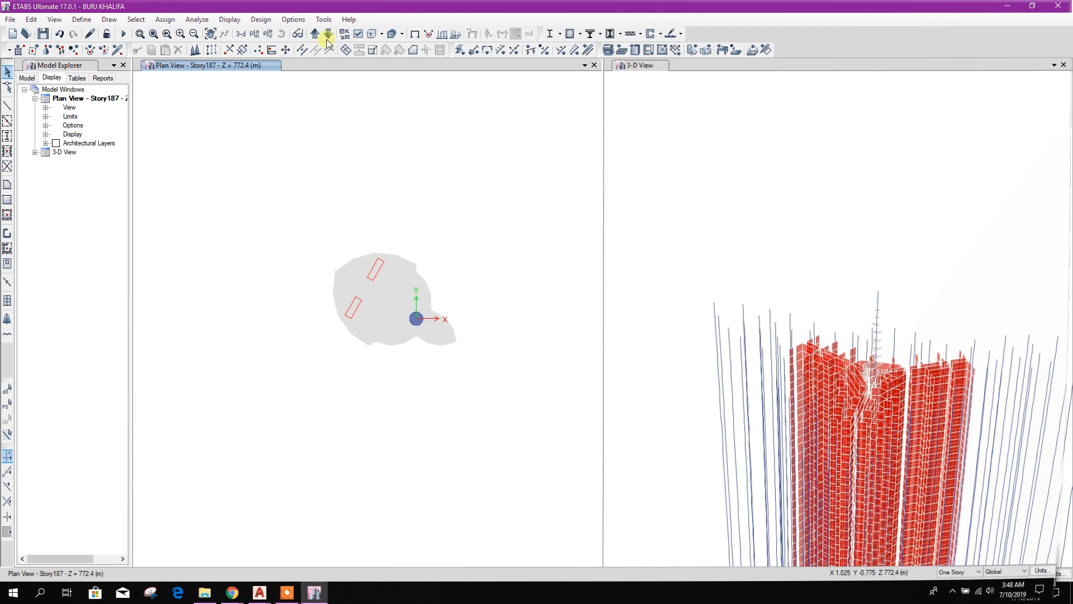
{"action": "left_click_drag", "start_coordinate": [570, 498], "coordinate": [589, 520]}
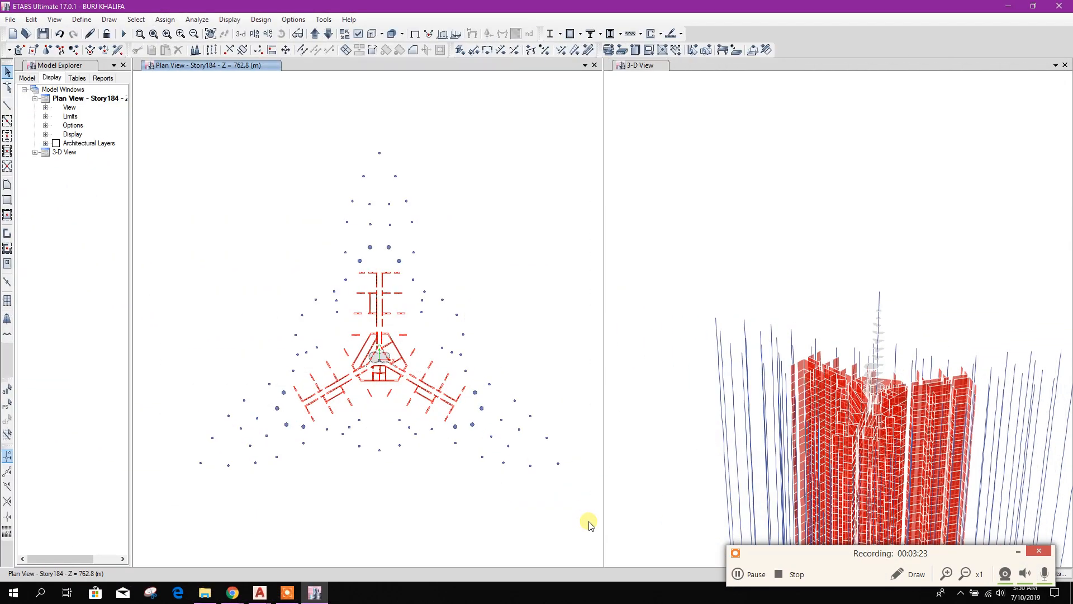
{"action": "scroll", "coordinate": [396, 354], "scroll_direction": "up", "scroll_amount": 3}
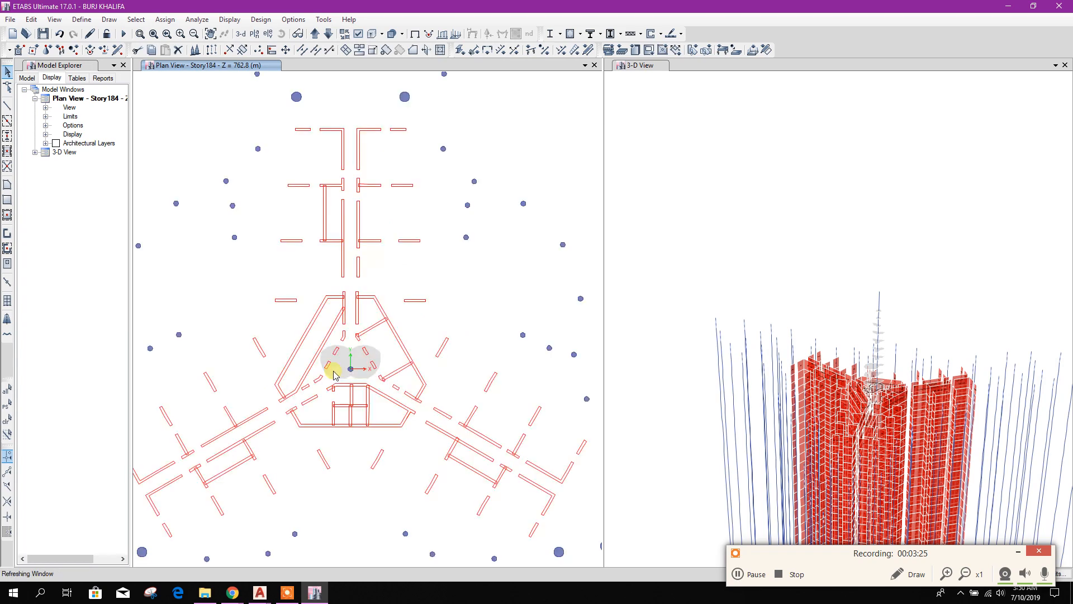
{"action": "scroll", "coordinate": [328, 368], "scroll_direction": "up", "scroll_amount": 3}
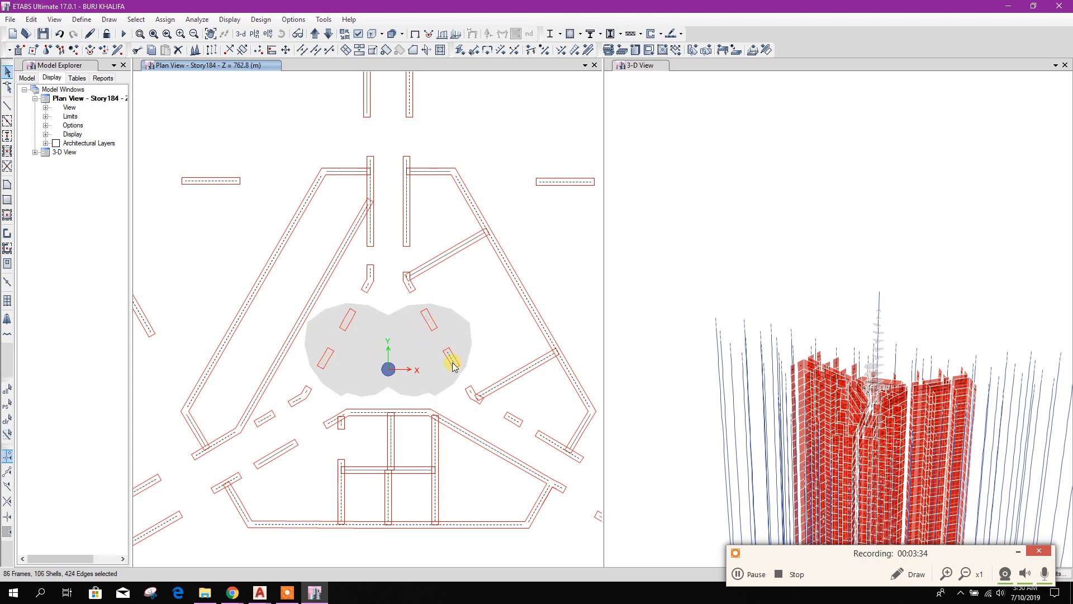
{"action": "left_click", "coordinate": [441, 428]}
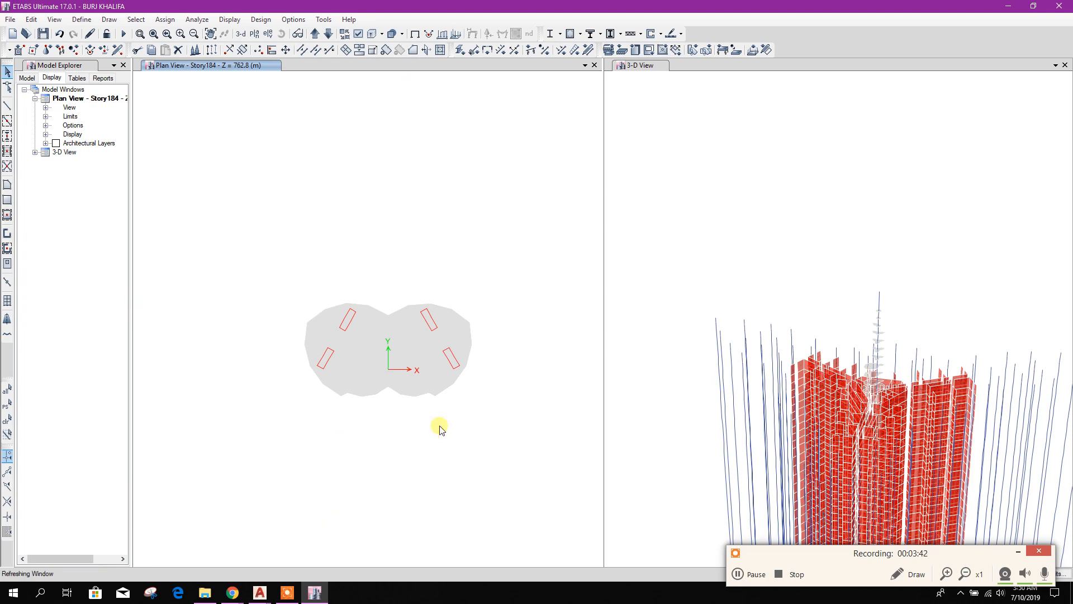
Go down to Story181 and select all columns and walls across the core and the three wings
{"action": "left_click", "coordinate": [747, 574]}
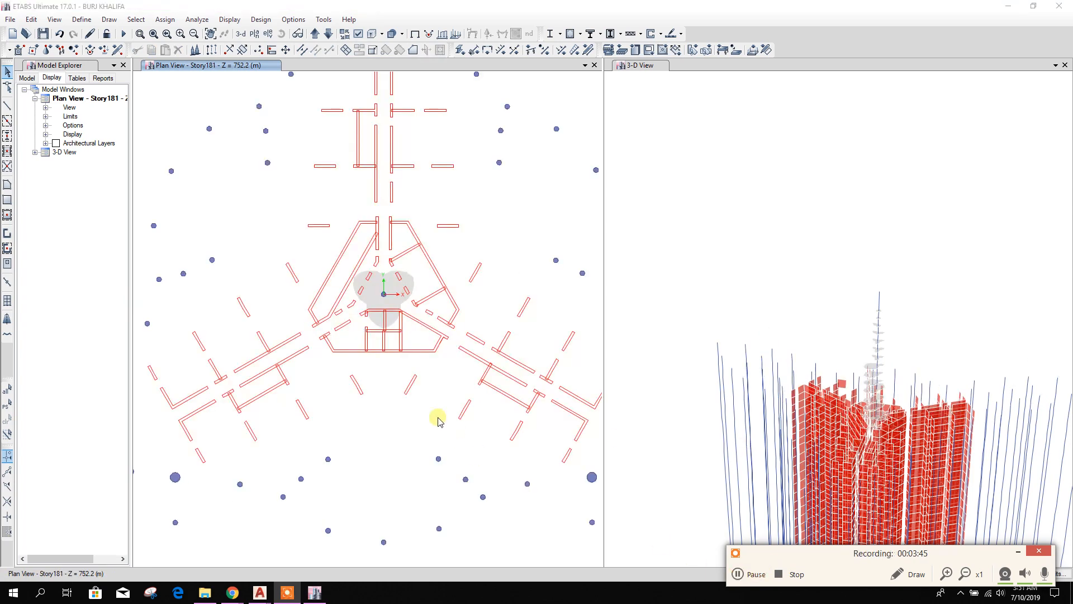
{"action": "scroll", "coordinate": [438, 420], "scroll_direction": "down", "scroll_amount": 3}
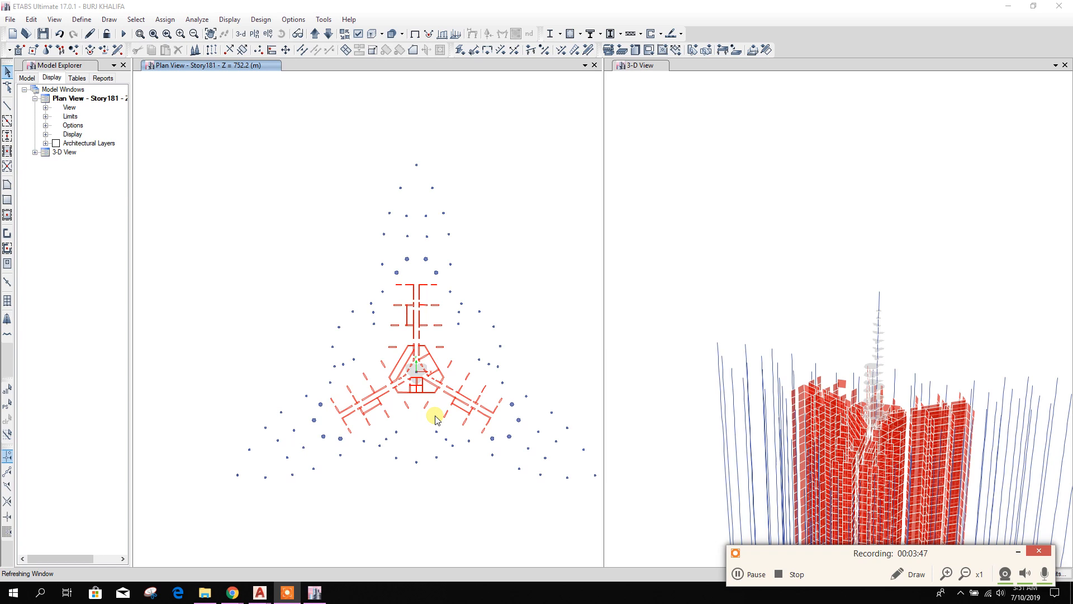
{"action": "scroll", "coordinate": [435, 417], "scroll_direction": "up", "scroll_amount": 4}
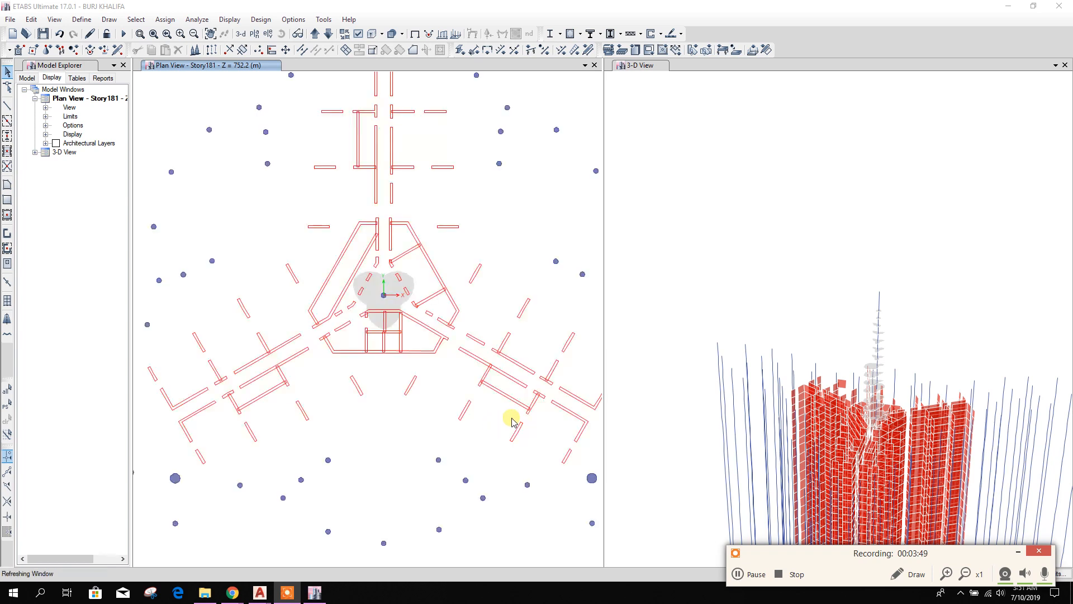
{"action": "scroll", "coordinate": [513, 420], "scroll_direction": "down", "scroll_amount": 3}
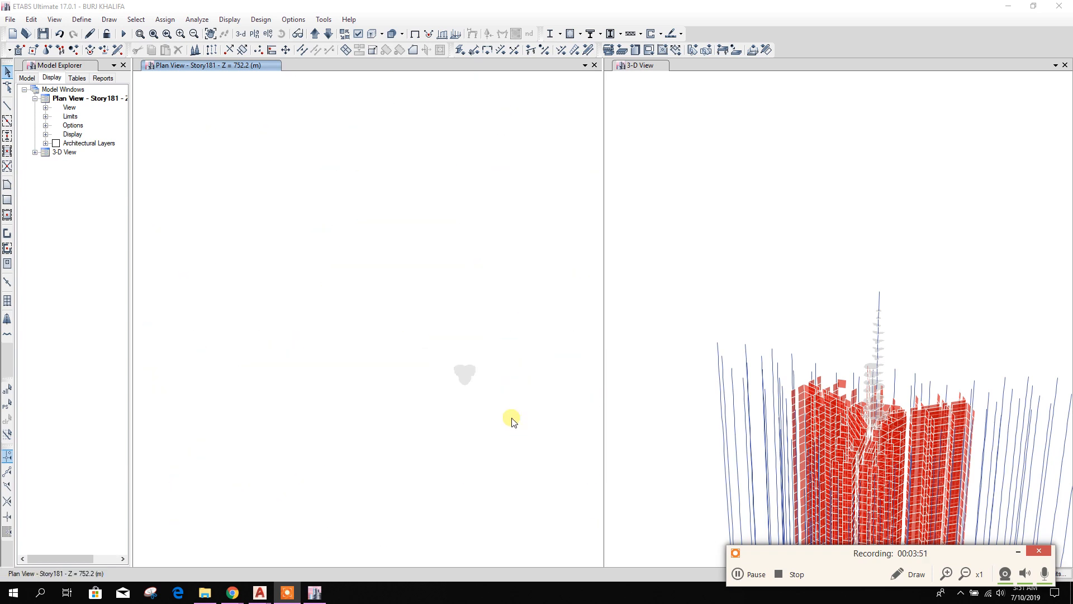
{"action": "middle_click_drag", "start_coordinate": [525, 416], "coordinate": [450, 388]}
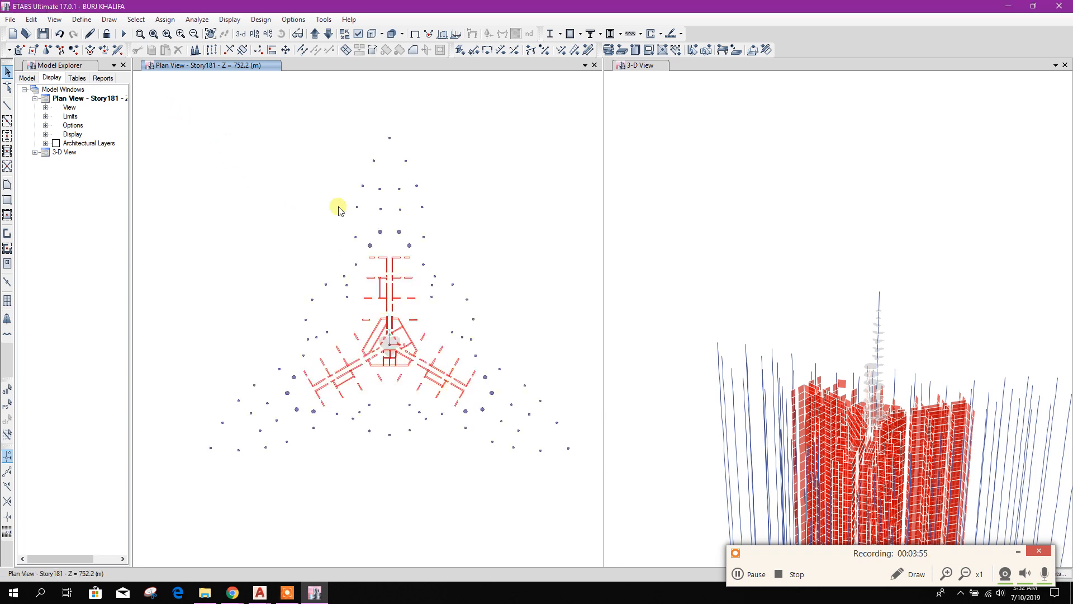
{"action": "left_click_drag", "start_coordinate": [170, 108], "coordinate": [585, 503]}
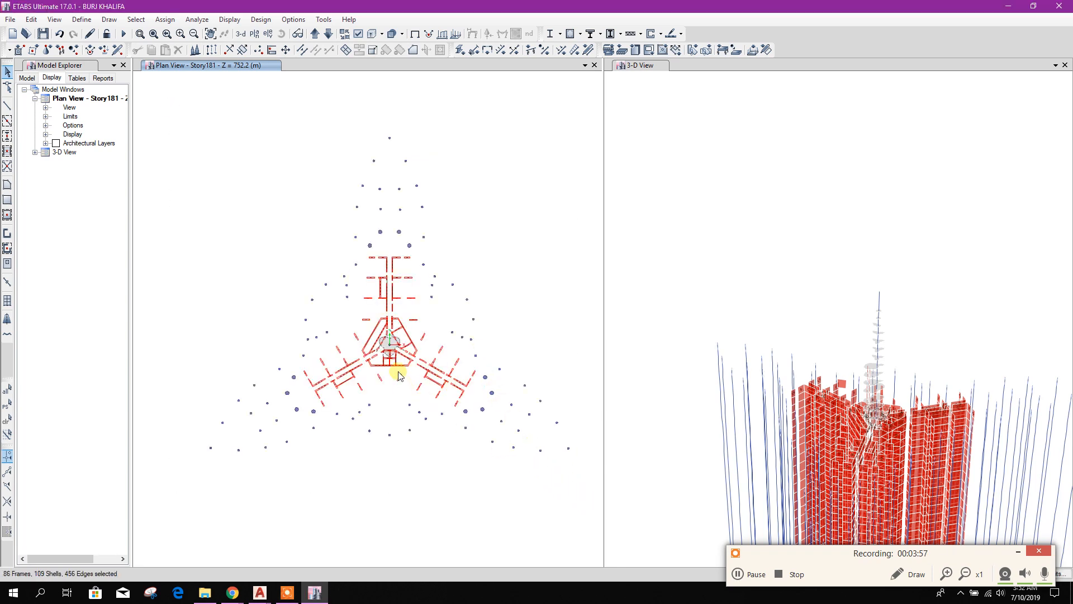
{"action": "scroll", "coordinate": [398, 375], "scroll_direction": "up", "scroll_amount": 5}
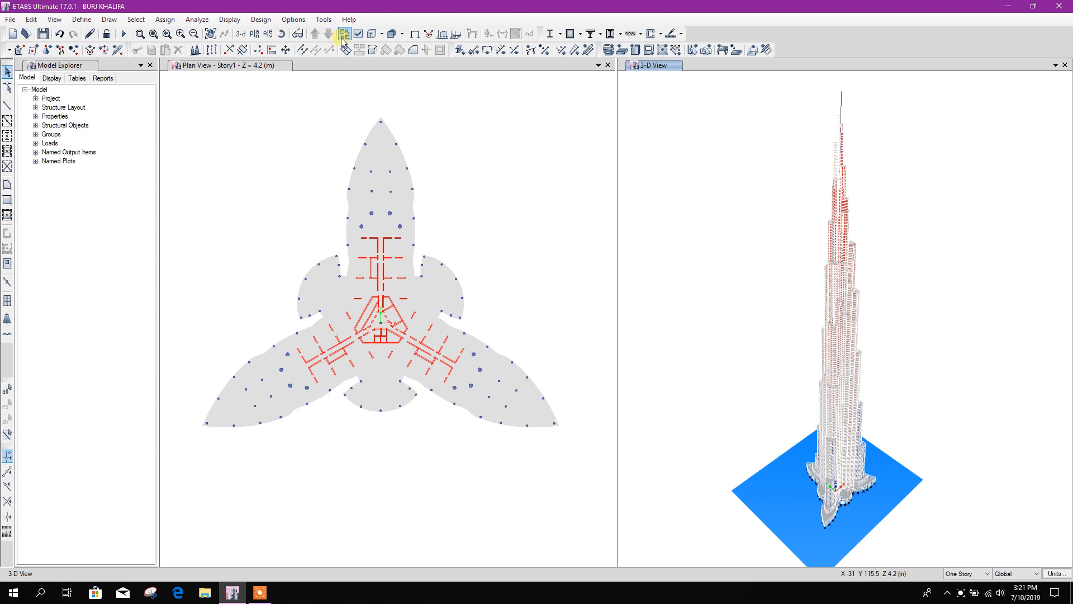
Step the plan view up from Story1 to Story11 and examine how the slab outline and outer columns change
{"action": "left_click", "coordinate": [437, 129]}
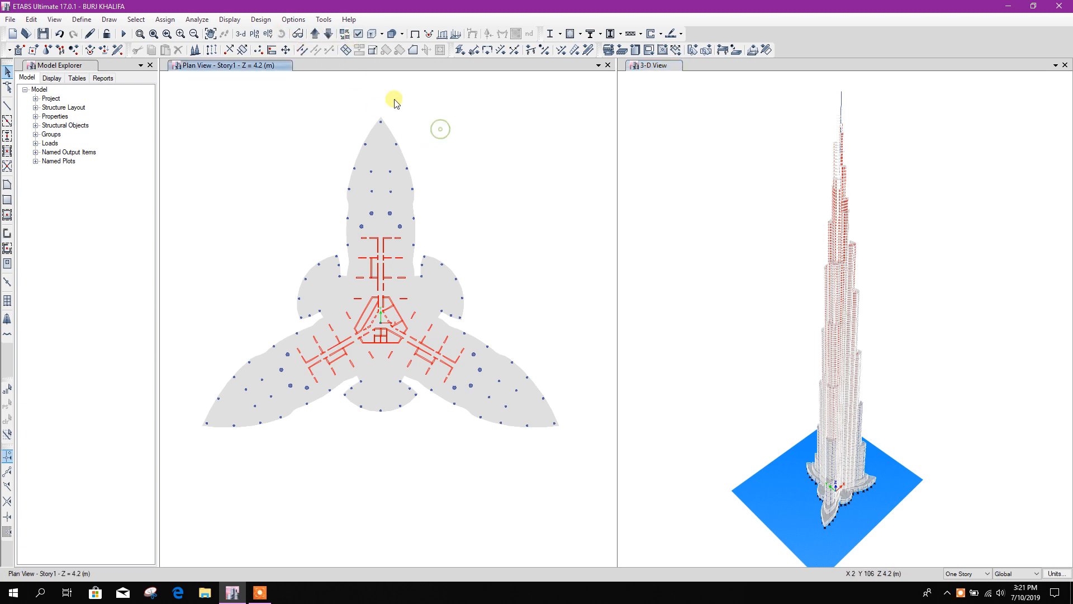
{"action": "left_click", "coordinate": [315, 34]}
{"action": "left_click", "coordinate": [315, 35]}
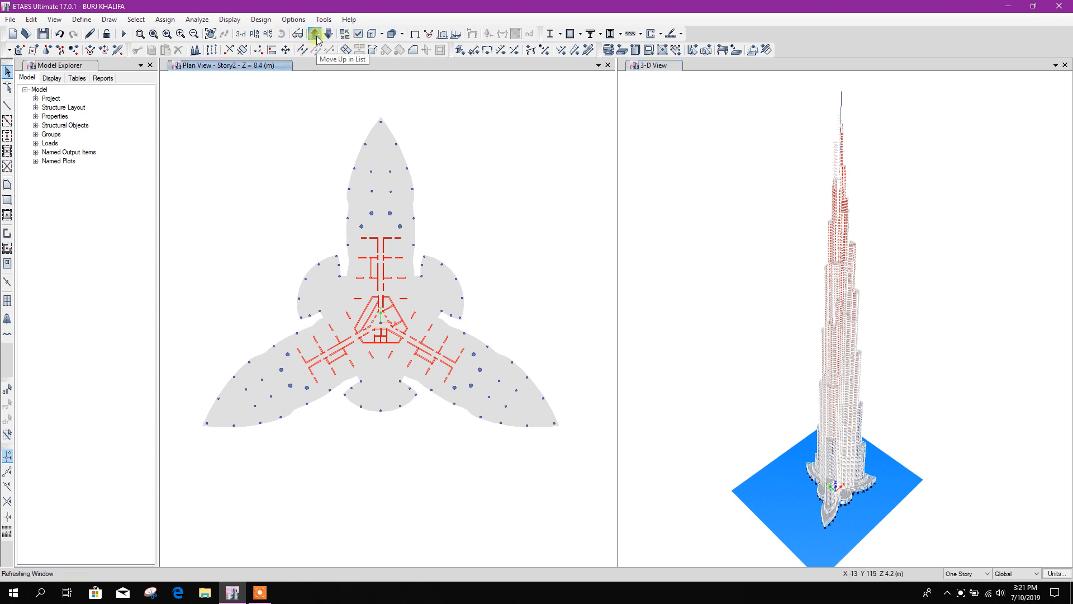
{"action": "left_click", "coordinate": [315, 34]}
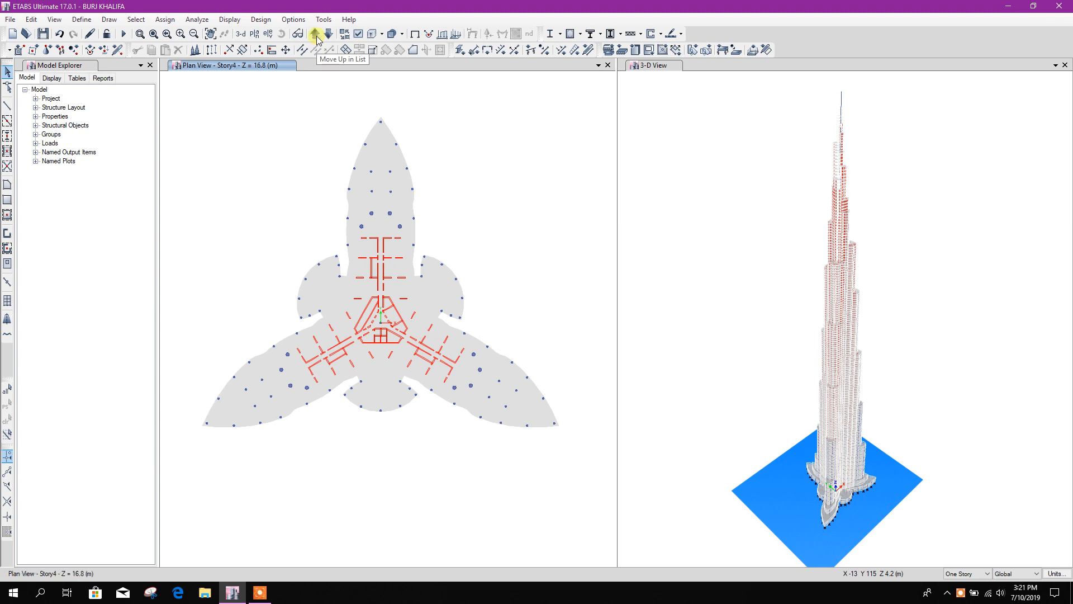
{"action": "left_click", "coordinate": [315, 35]}
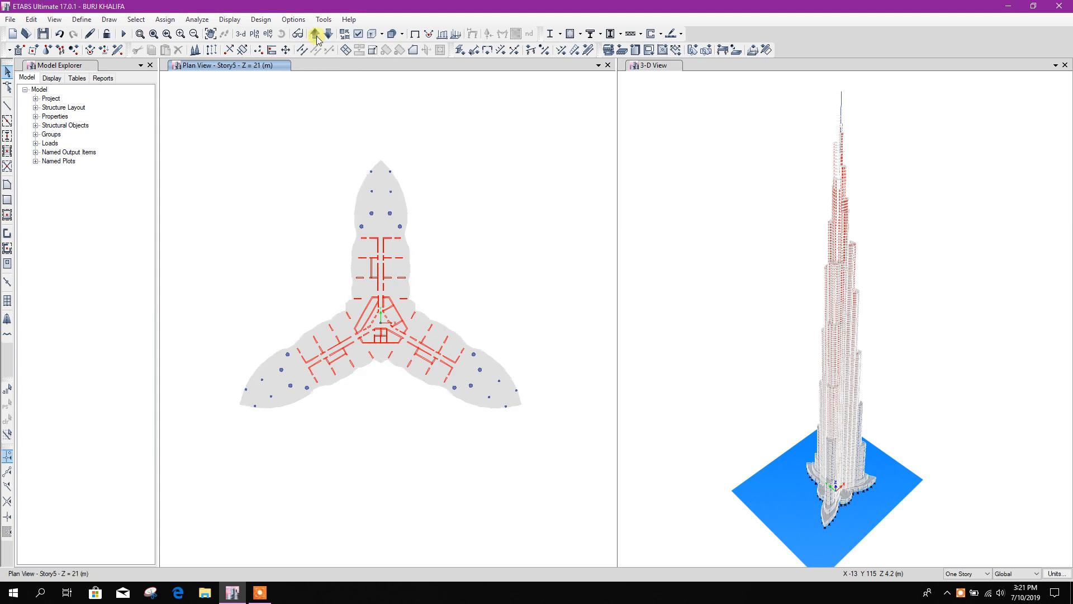
{"action": "left_click", "coordinate": [315, 35]}
{"action": "left_click", "coordinate": [316, 35]}
{"action": "left_click", "coordinate": [315, 34]}
{"action": "left_click", "coordinate": [315, 35]}
{"action": "left_click", "coordinate": [315, 34]}
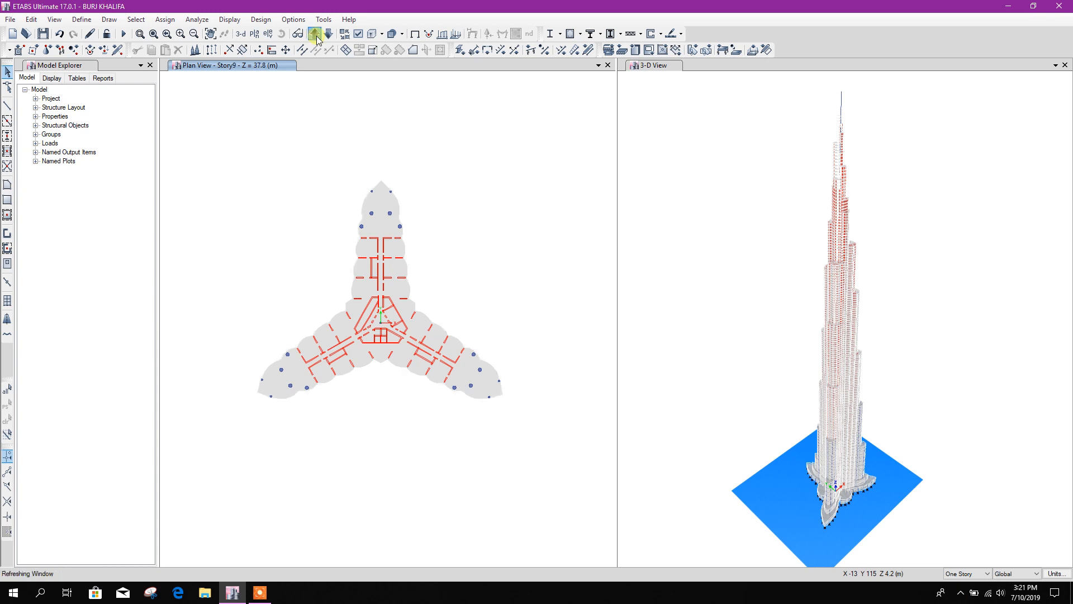
{"action": "left_click", "coordinate": [315, 34]}
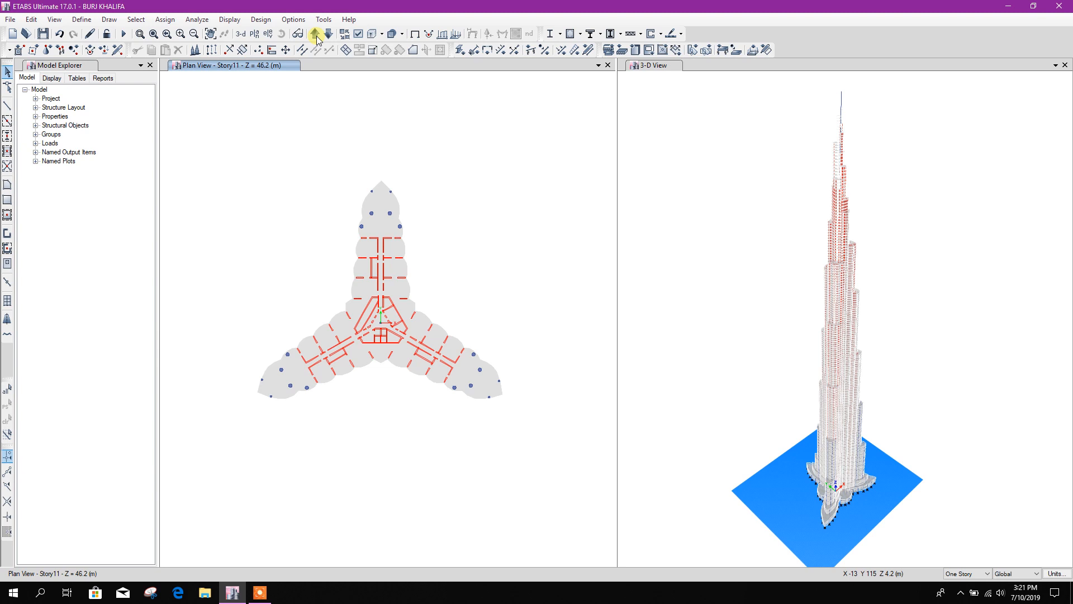
Continue up to Story18, and go back to Story17 to compare the columns at the tip of the upper wing
{"action": "left_click", "coordinate": [316, 37]}
{"action": "left_click", "coordinate": [315, 35]}
{"action": "left_click", "coordinate": [316, 35]}
{"action": "left_click", "coordinate": [315, 34]}
{"action": "left_click", "coordinate": [315, 34]}
{"action": "left_click", "coordinate": [316, 34]}
{"action": "left_click", "coordinate": [315, 35]}
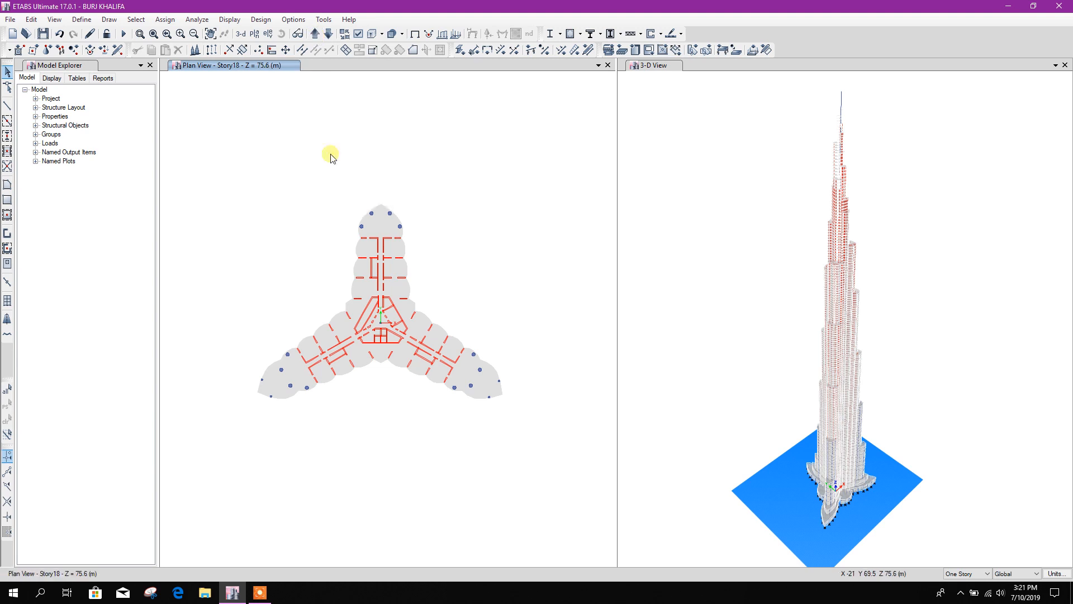
{"action": "left_click", "coordinate": [328, 34]}
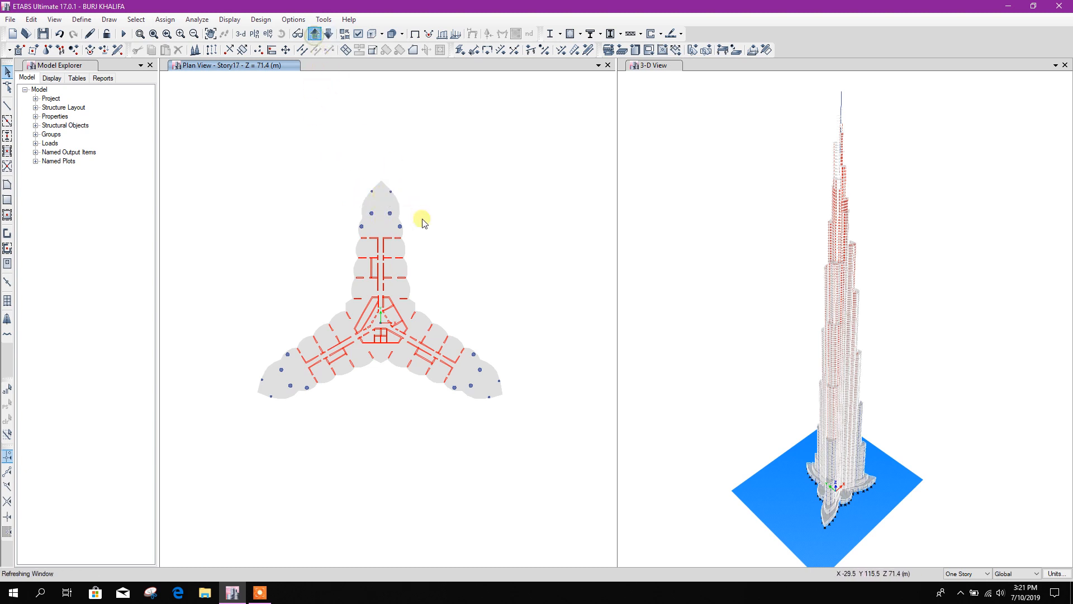
Move the plan view up to Story35 and examine the setbacks of the two lower wings
{"action": "left_click", "coordinate": [315, 35]}
{"action": "left_click", "coordinate": [315, 34]}
{"action": "left_click", "coordinate": [314, 35]}
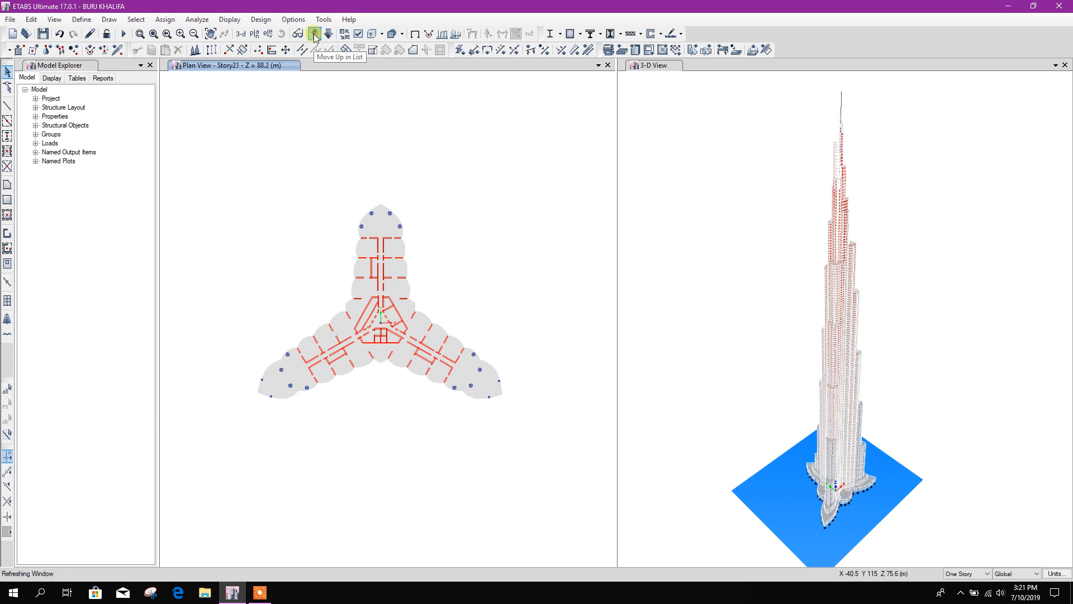
{"action": "left_click", "coordinate": [315, 35]}
{"action": "left_click", "coordinate": [315, 35]}
{"action": "left_click", "coordinate": [314, 35]}
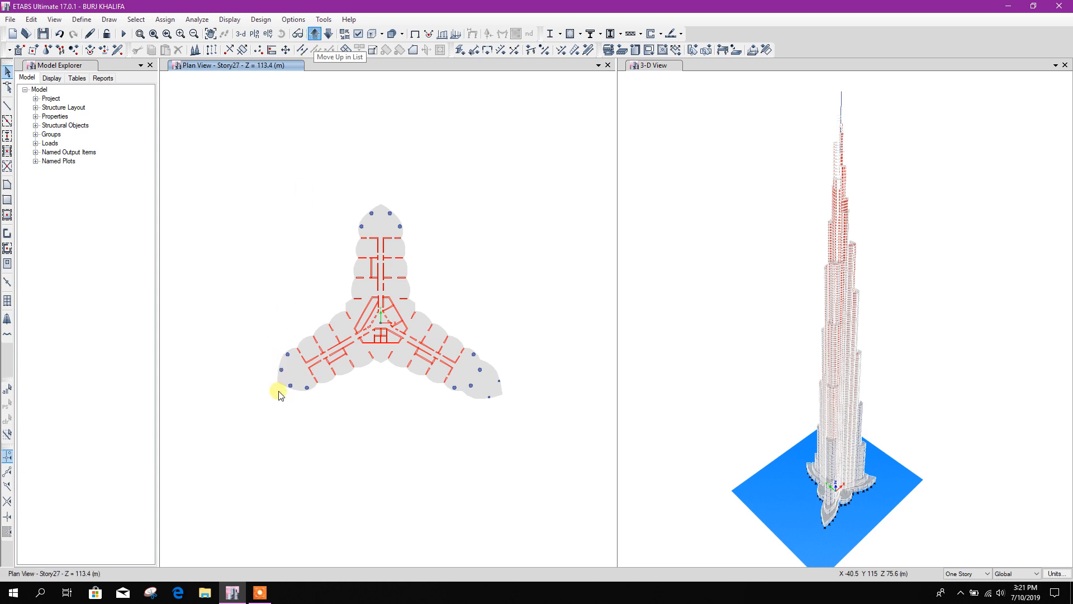
{"action": "left_click", "coordinate": [315, 35]}
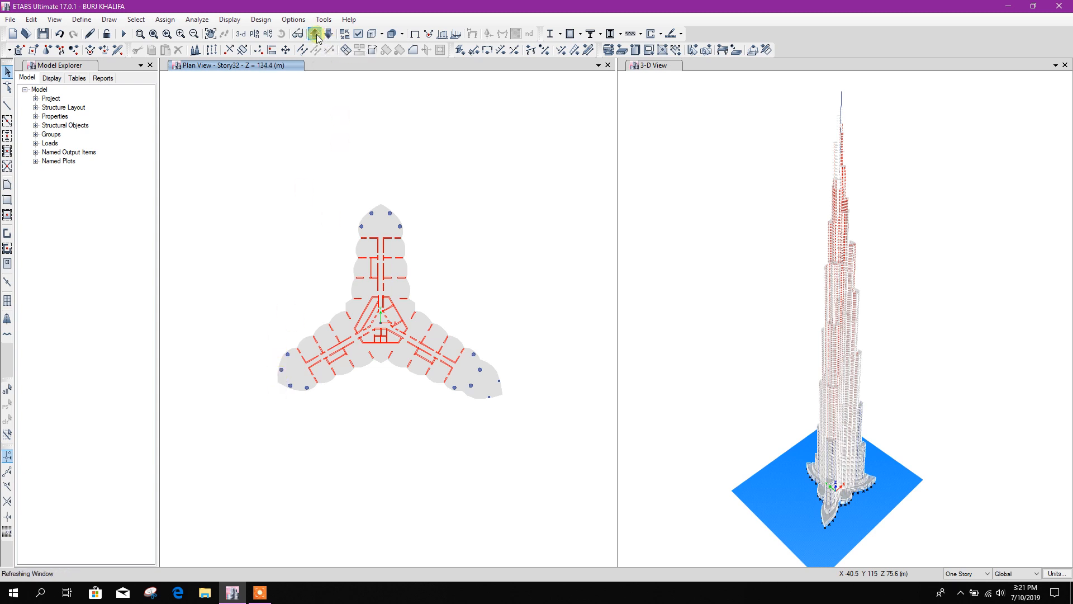
{"action": "left_click", "coordinate": [317, 38]}
{"action": "left_click", "coordinate": [317, 38]}
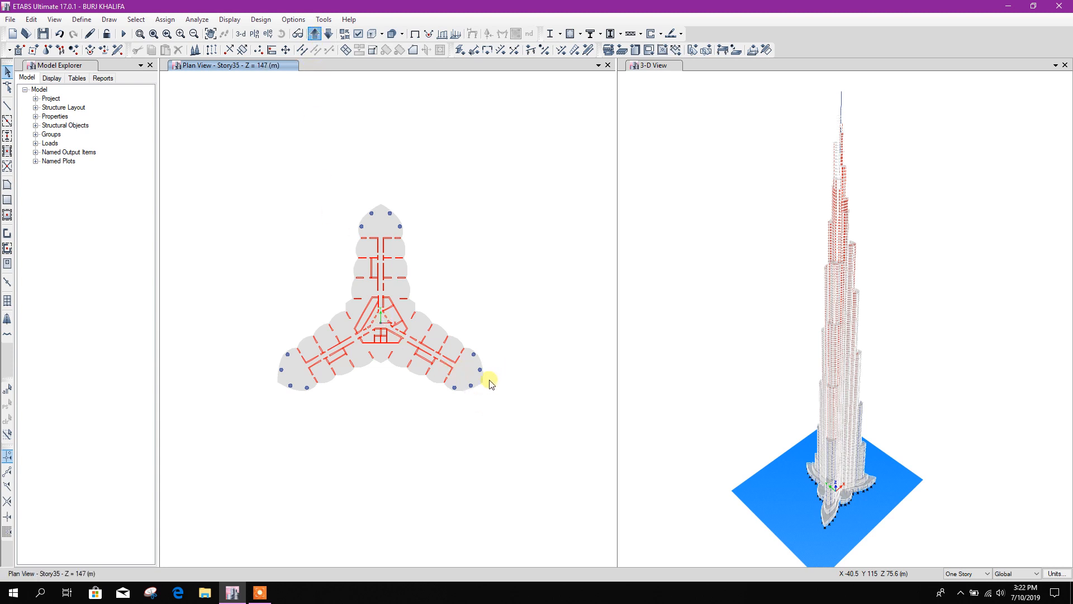
Move the plan view from Story35 up to Story55 and examine the wing-tip columns and slab setbacks
{"action": "left_click", "coordinate": [314, 35]}
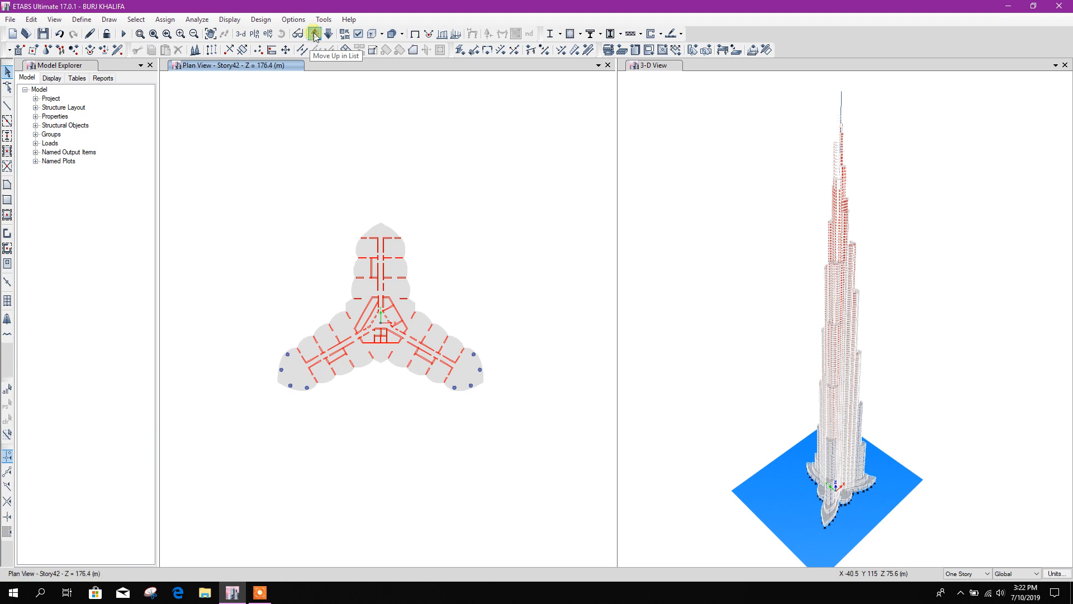
{"action": "left_click", "coordinate": [316, 36]}
{"action": "left_click", "coordinate": [316, 36]}
{"action": "left_click", "coordinate": [316, 37]}
{"action": "left_click", "coordinate": [316, 37]}
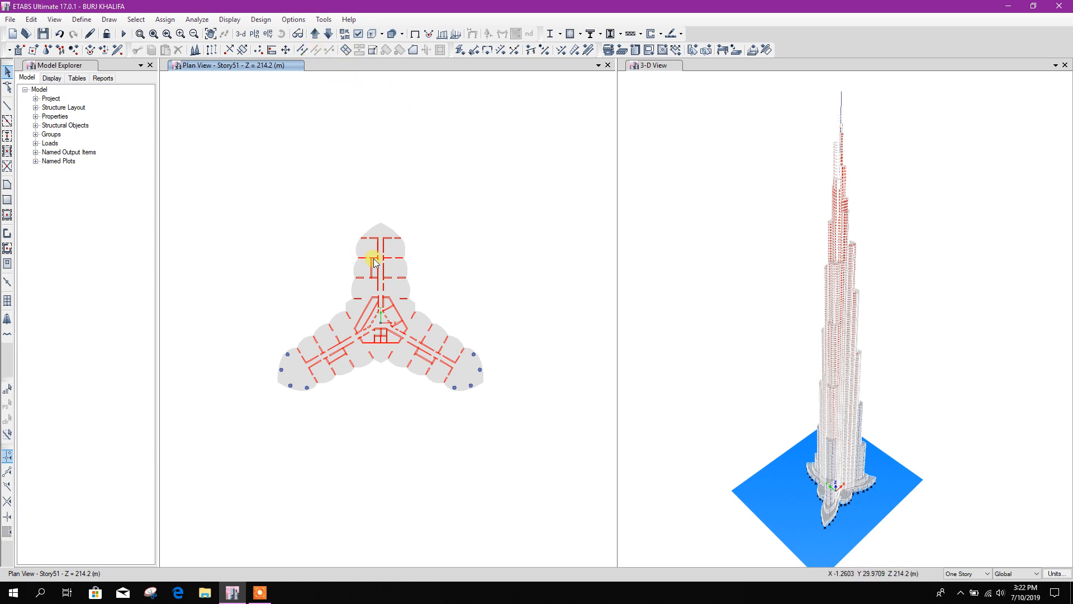
{"action": "left_click", "coordinate": [316, 34]}
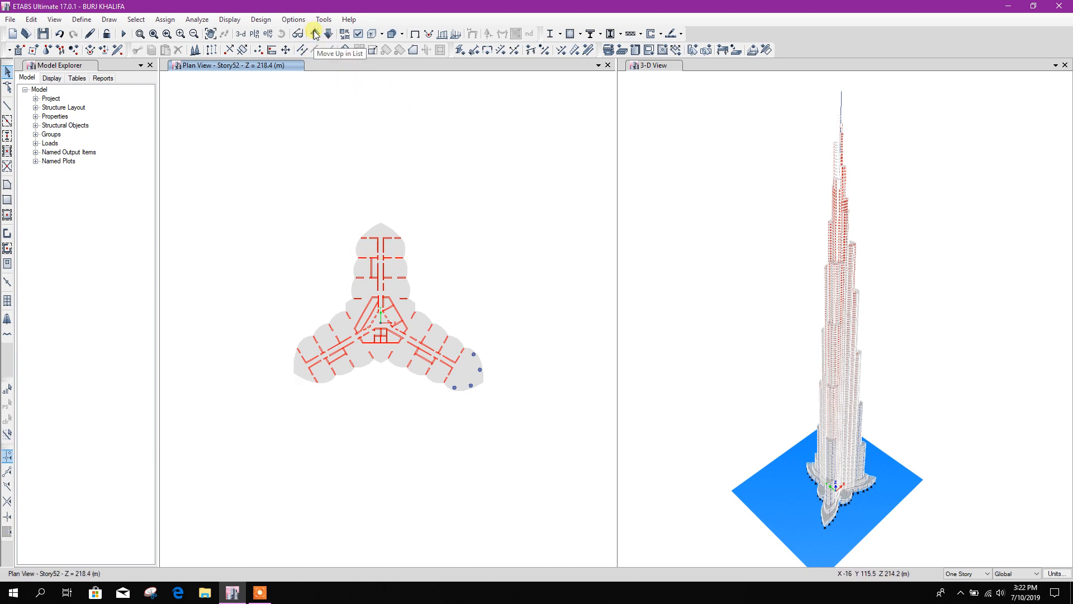
{"action": "left_click", "coordinate": [316, 35]}
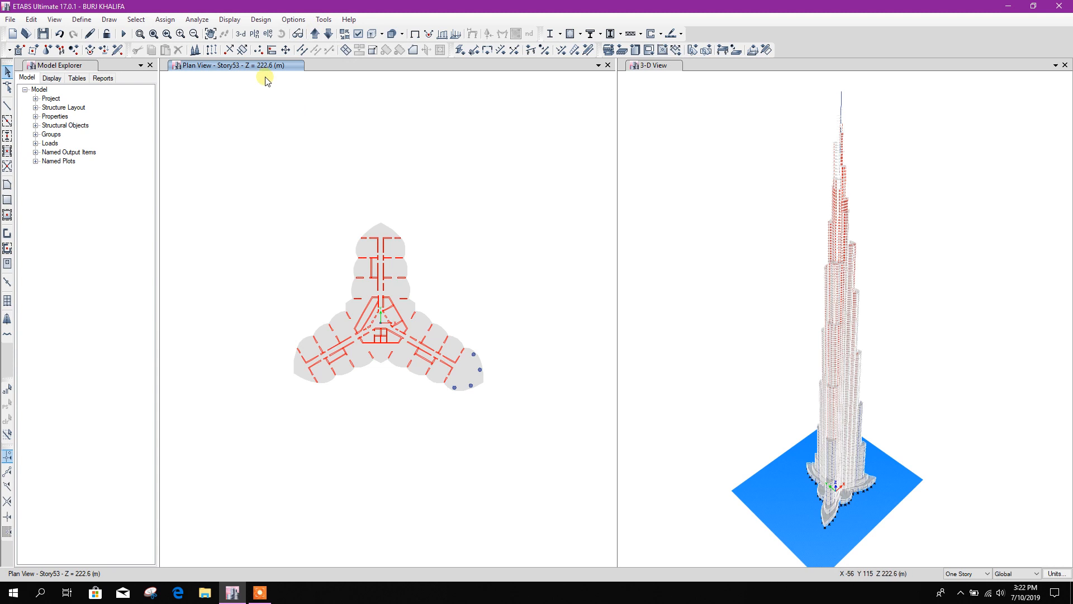
{"action": "left_click", "coordinate": [316, 35]}
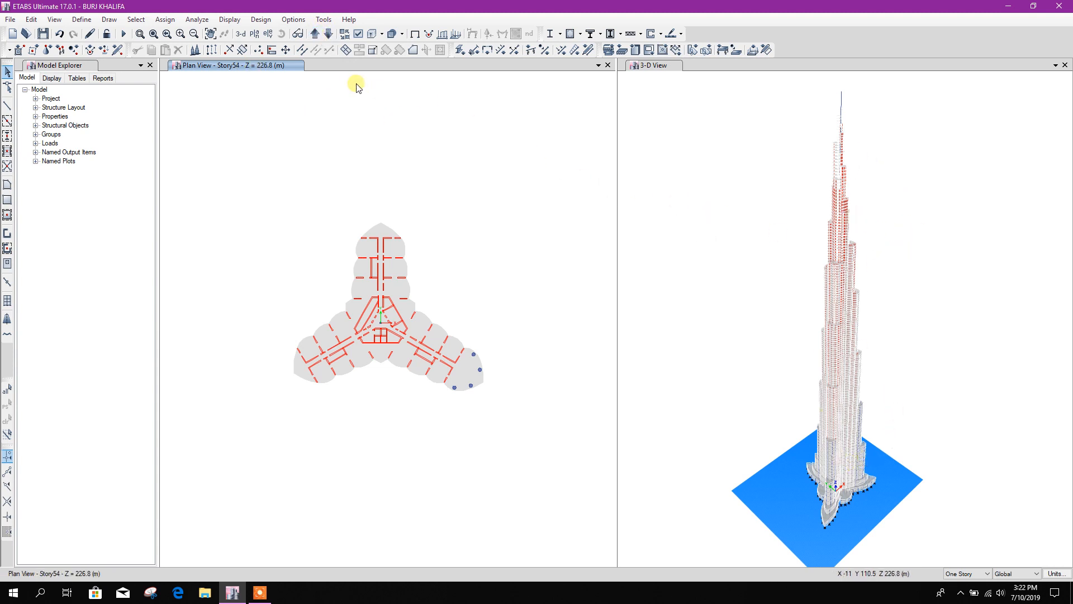
{"action": "left_click", "coordinate": [317, 35]}
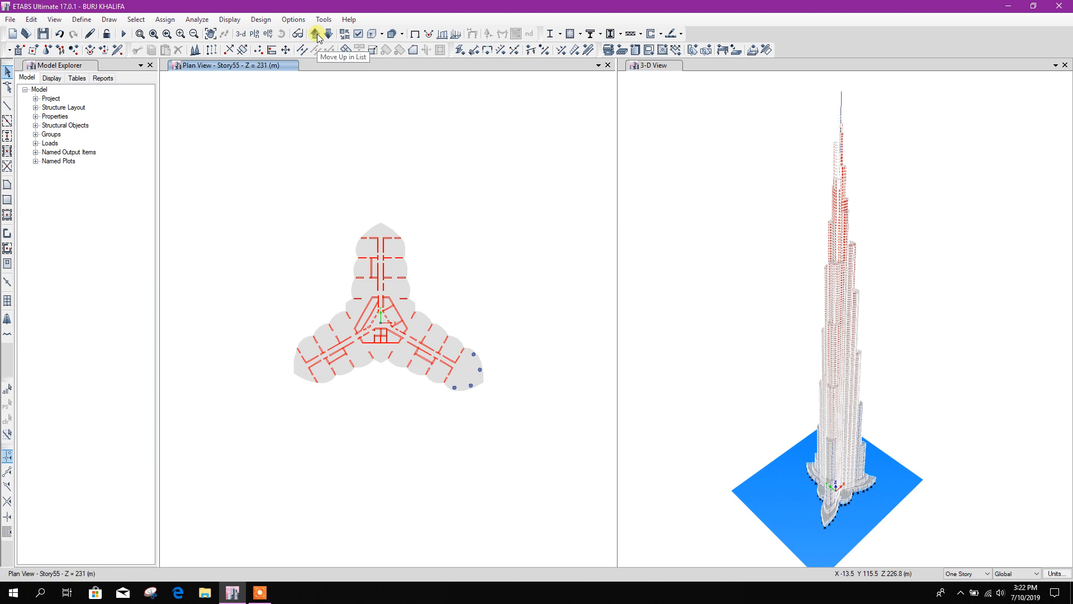
Step the plan view up from Story55 to Story67 and examine the tip of the lower-right wing
{"action": "left_click", "coordinate": [316, 35]}
{"action": "left_click", "coordinate": [316, 34]}
{"action": "left_click", "coordinate": [316, 34]}
{"action": "left_click", "coordinate": [316, 34]}
{"action": "left_click", "coordinate": [317, 34]}
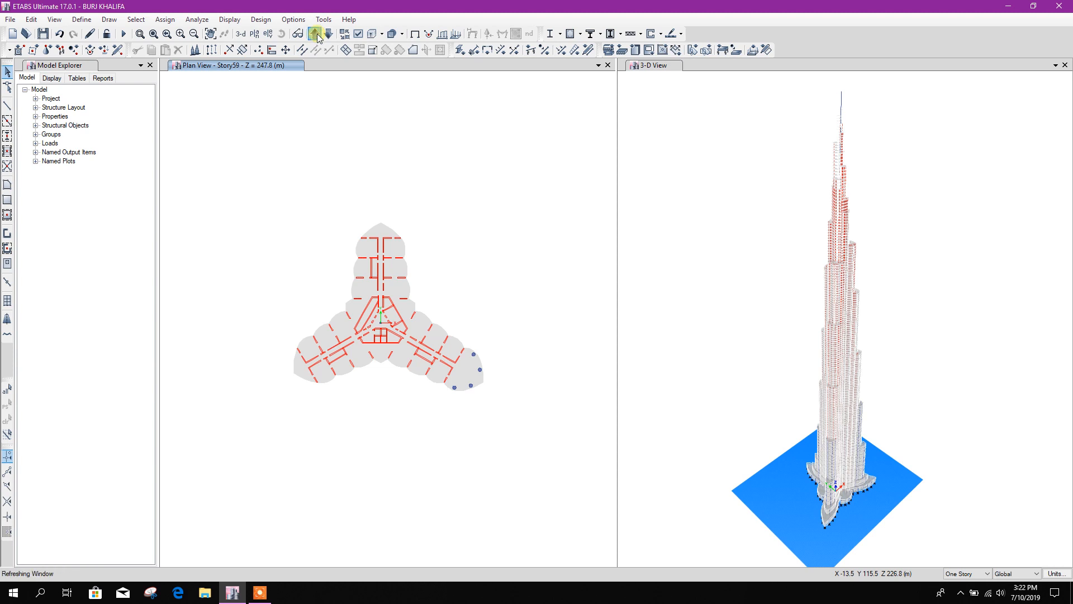
{"action": "left_click", "coordinate": [316, 35]}
{"action": "left_click", "coordinate": [317, 35]}
{"action": "left_click", "coordinate": [317, 34]}
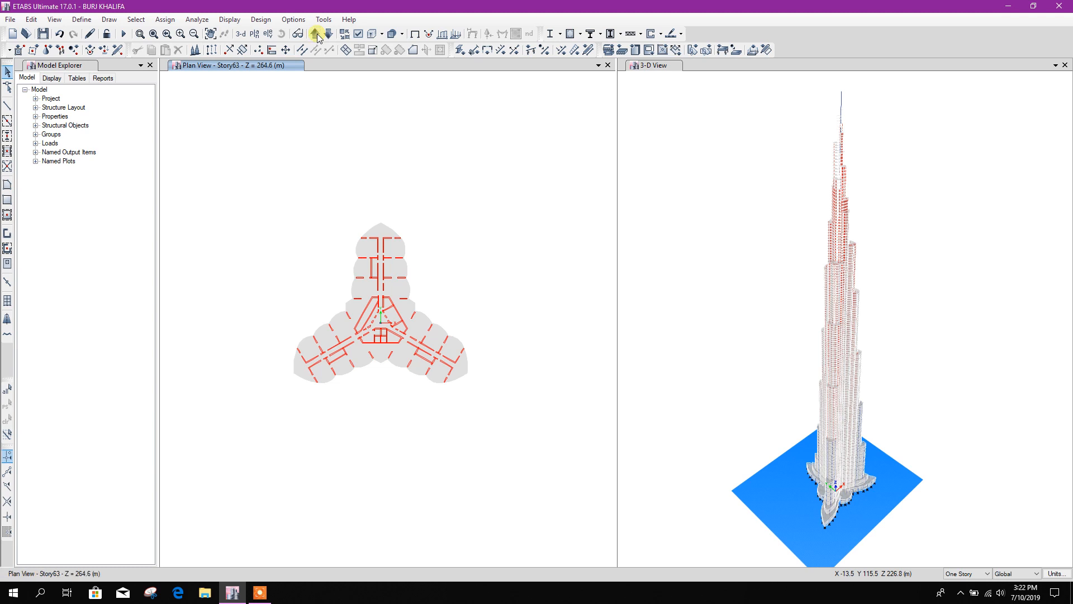
{"action": "left_click", "coordinate": [317, 35]}
{"action": "left_click", "coordinate": [316, 35]}
{"action": "left_click", "coordinate": [316, 35]}
{"action": "left_click", "coordinate": [317, 34]}
{"action": "left_click", "coordinate": [316, 35]}
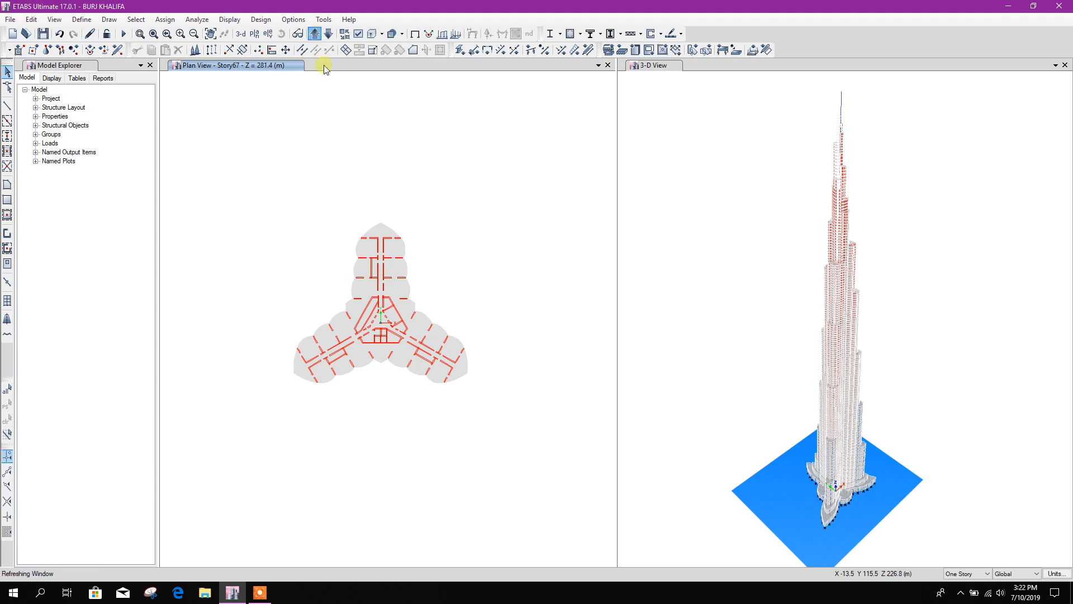
Display the default plan of Story120 to examine the slab and walls at that level
{"action": "left_click", "coordinate": [254, 35]}
{"action": "left_click_drag", "start_coordinate": [626, 241], "coordinate": [623, 280]}
{"action": "left_click", "coordinate": [508, 290]}
{"action": "left_click", "coordinate": [503, 297]}
{"action": "left_click", "coordinate": [586, 398]}
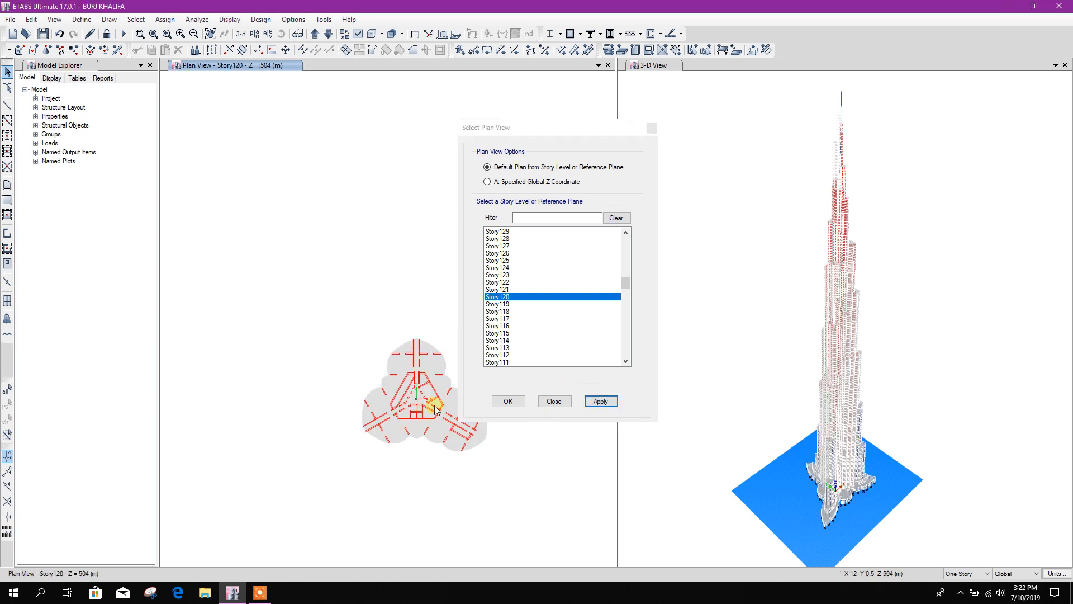
Display the default plan of Story105 to examine its slab and wall layout
{"action": "left_click", "coordinate": [505, 334]}
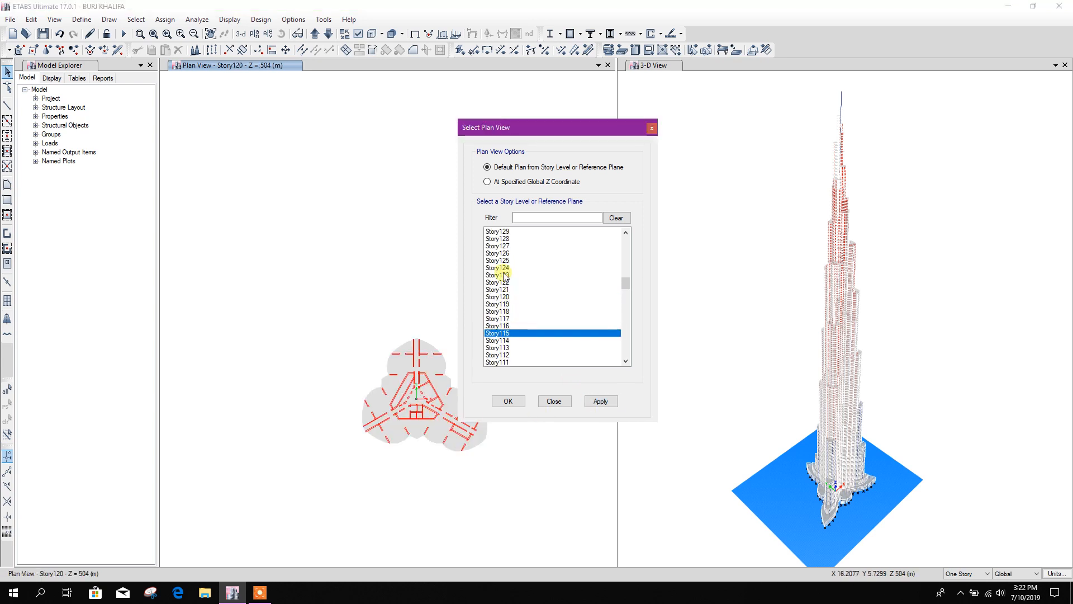
{"action": "scroll", "coordinate": [506, 340], "scroll_direction": "down", "scroll_amount": 3}
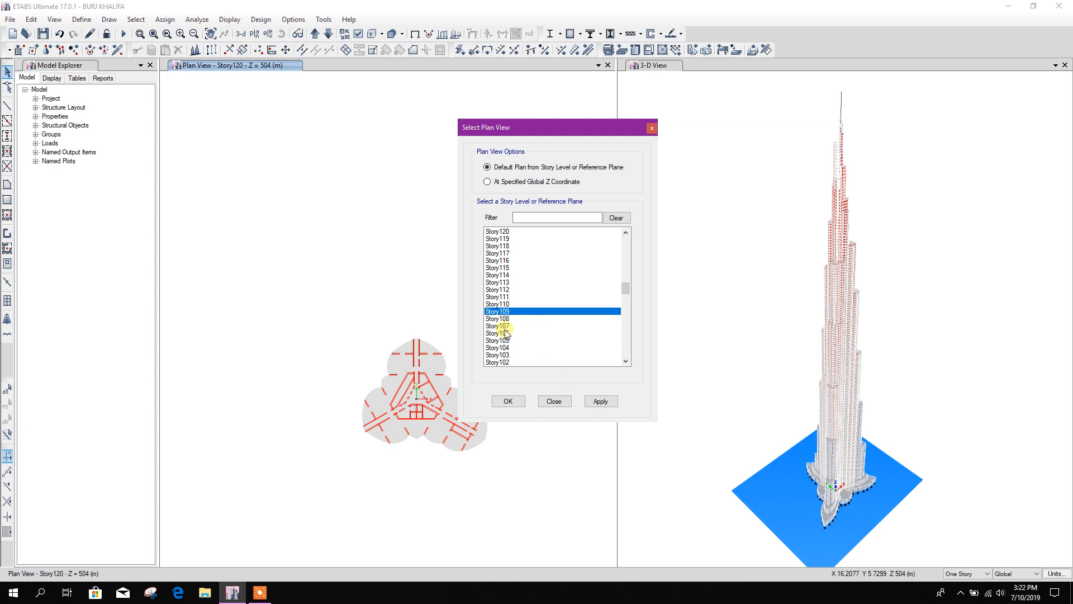
{"action": "left_click", "coordinate": [502, 326]}
{"action": "left_click", "coordinate": [503, 341]}
{"action": "left_click", "coordinate": [601, 401]}
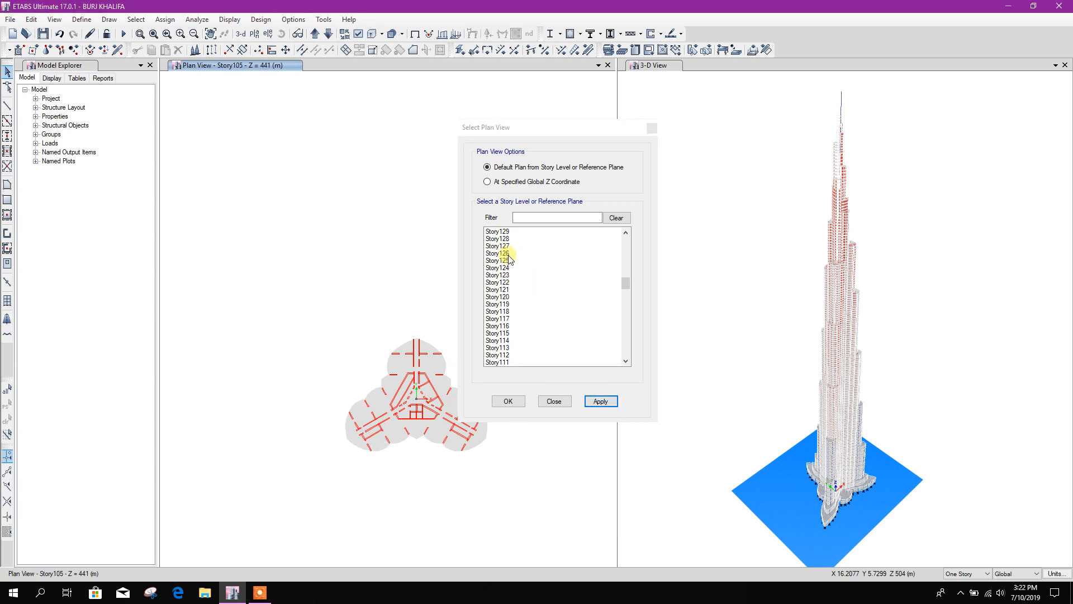
Display the default plan of Story126 and move the plan selection dialog clear of the drawing
{"action": "scroll", "coordinate": [510, 257], "scroll_direction": "up", "scroll_amount": 3}
{"action": "left_click", "coordinate": [509, 253]}
{"action": "left_click", "coordinate": [600, 401]}
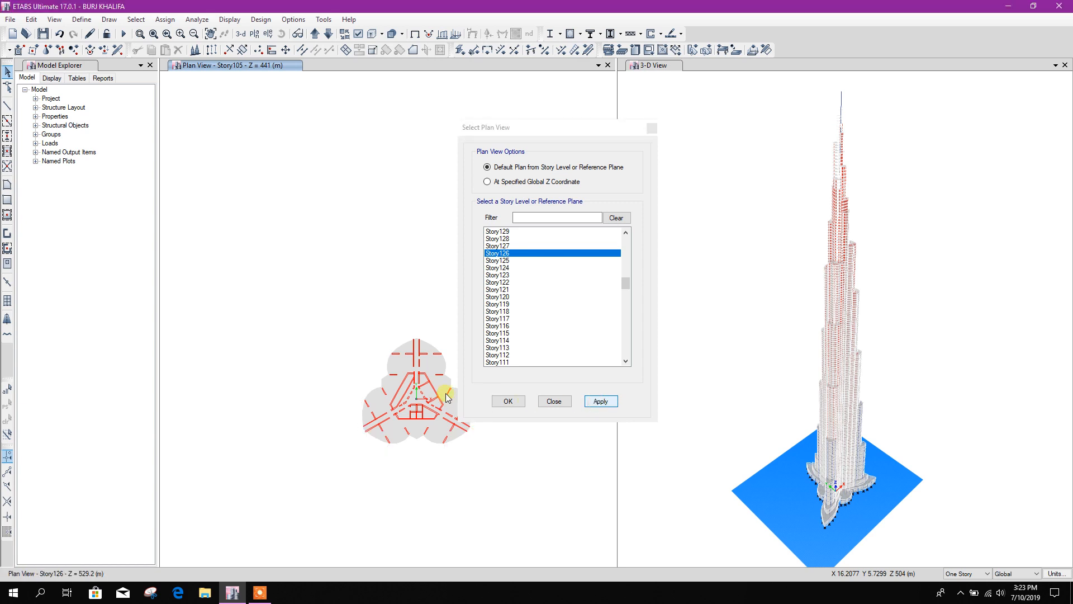
{"action": "left_click_drag", "start_coordinate": [534, 136], "coordinate": [626, 133]}
Step the plan view up to Story132 and Story139 to examine the setbacks of the wings
{"action": "scroll", "coordinate": [620, 257], "scroll_direction": "up", "scroll_amount": 4}
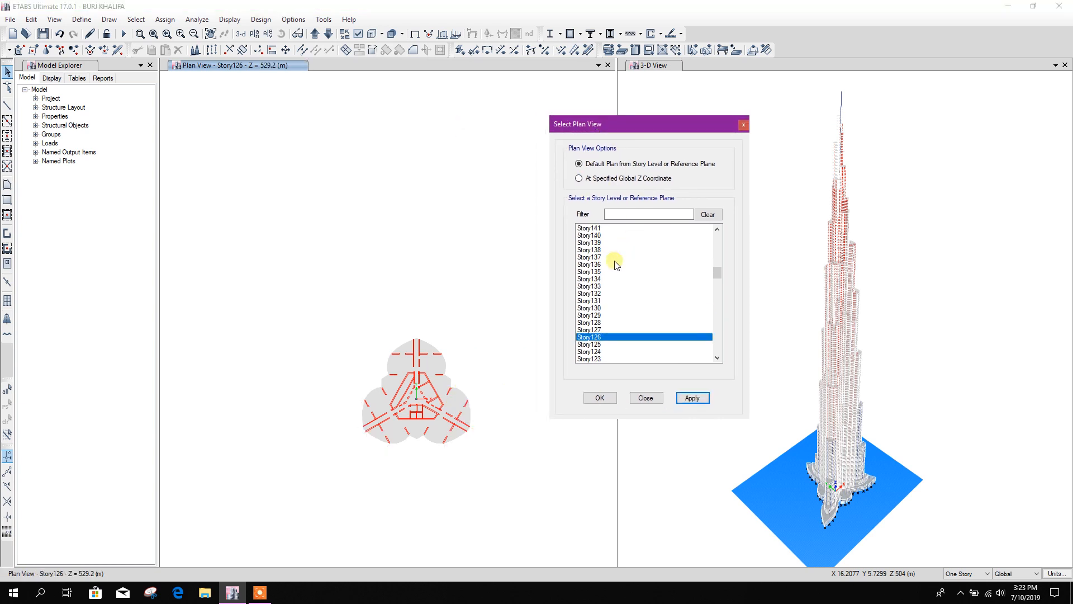
{"action": "left_click", "coordinate": [591, 293]}
{"action": "left_click", "coordinate": [680, 399]}
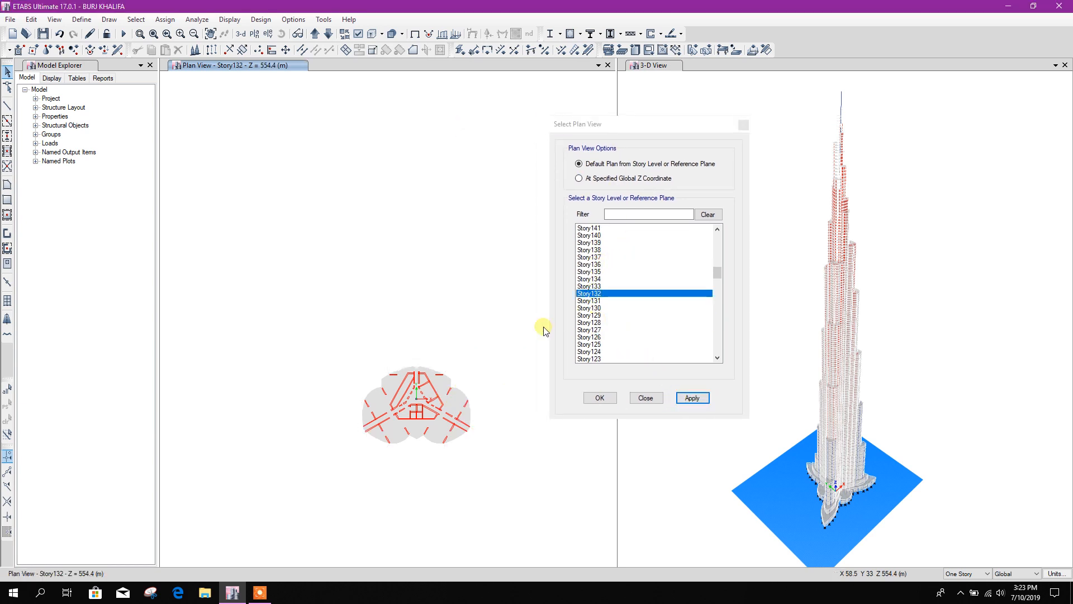
{"action": "left_click", "coordinate": [590, 242]}
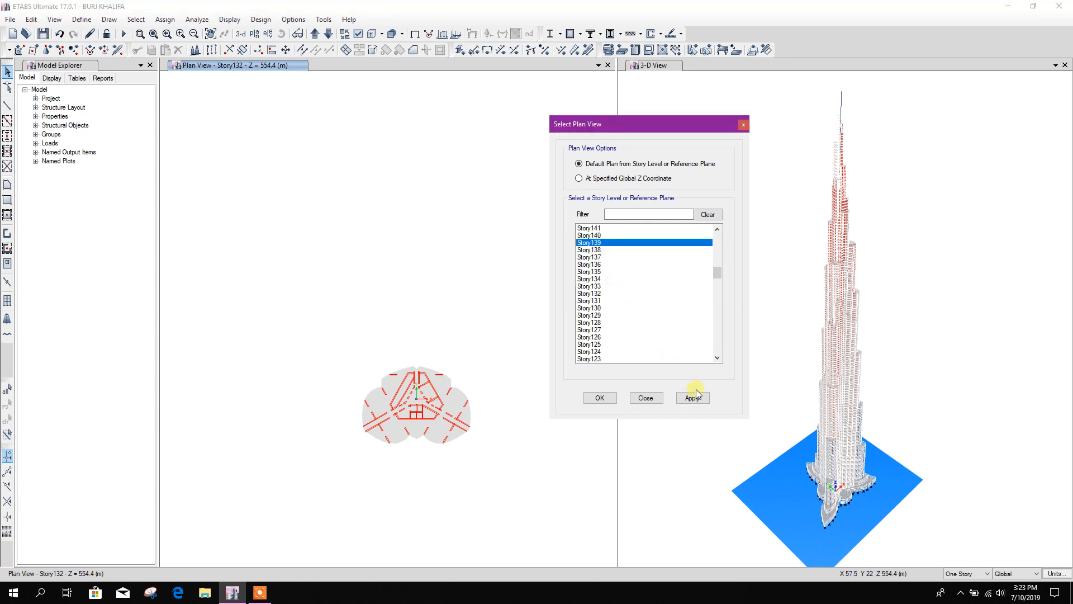
{"action": "left_click", "coordinate": [696, 399]}
Display the default plan of Story144 to examine the slab and walls around the core
{"action": "scroll", "coordinate": [630, 286], "scroll_direction": "up", "scroll_amount": 2}
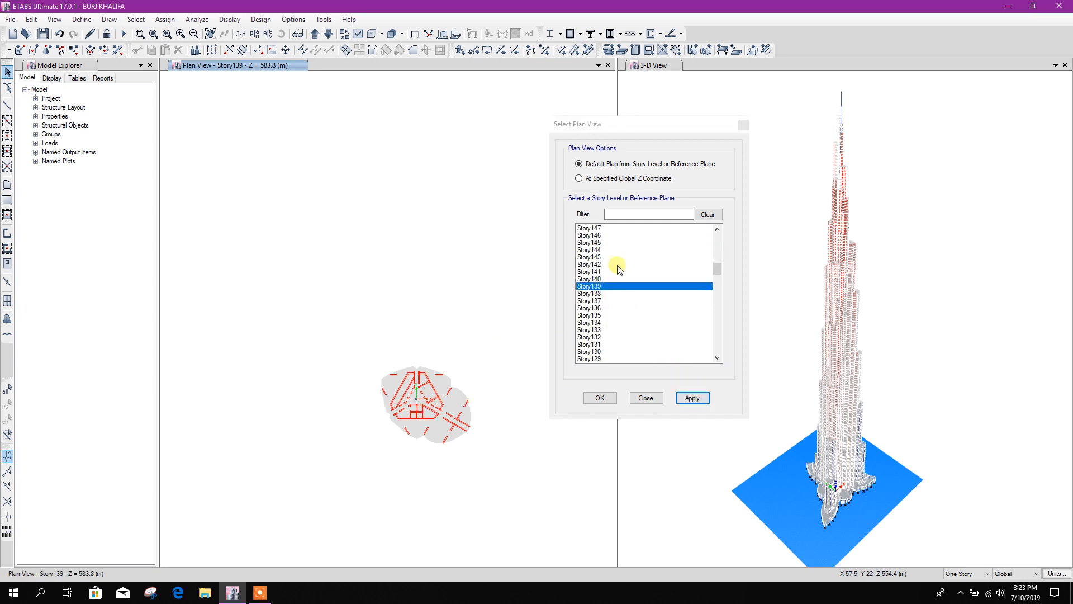
{"action": "left_click", "coordinate": [596, 255]}
{"action": "left_click", "coordinate": [591, 249]}
{"action": "left_click", "coordinate": [692, 398]}
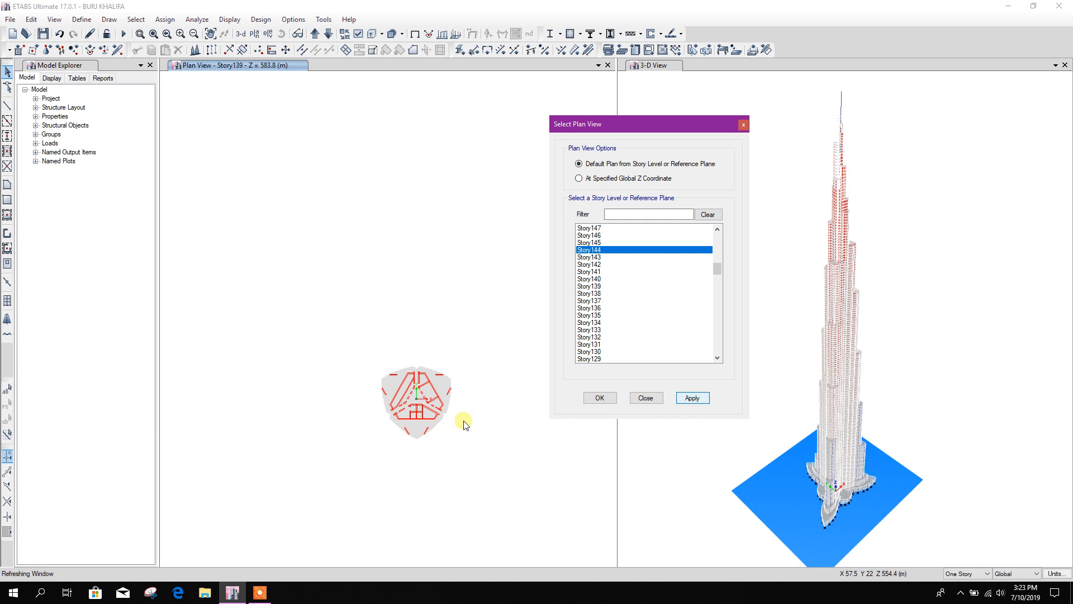
Display the default plan of Story151, close the plan selection dialog and examine the remaining core walls
{"action": "left_click", "coordinate": [597, 243]}
{"action": "scroll", "coordinate": [619, 283], "scroll_direction": "up", "scroll_amount": 1}
{"action": "scroll", "coordinate": [619, 282], "scroll_direction": "up", "scroll_amount": 2}
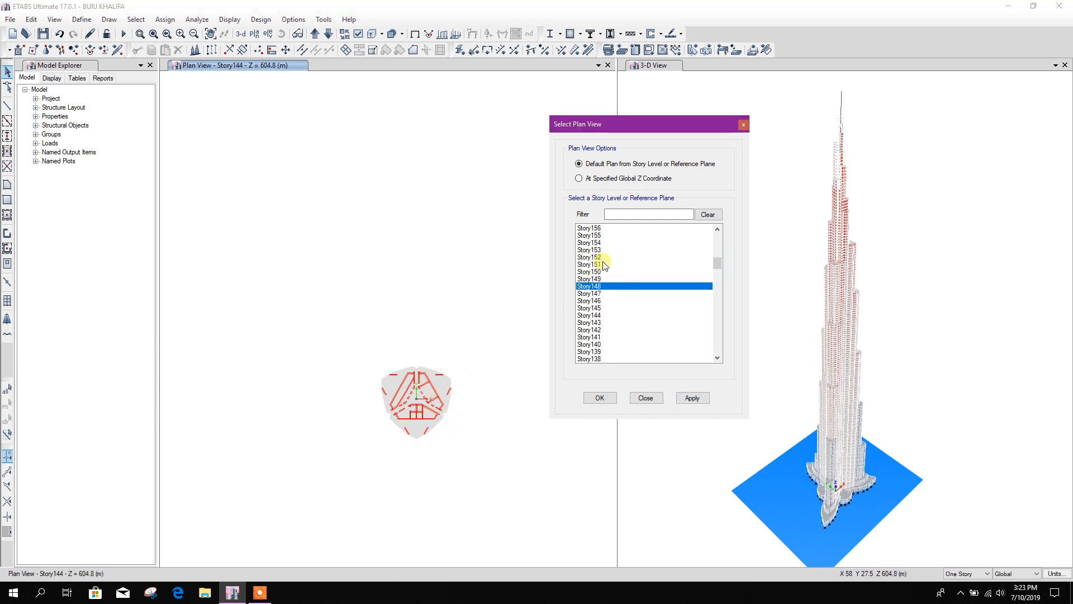
{"action": "left_click", "coordinate": [692, 398]}
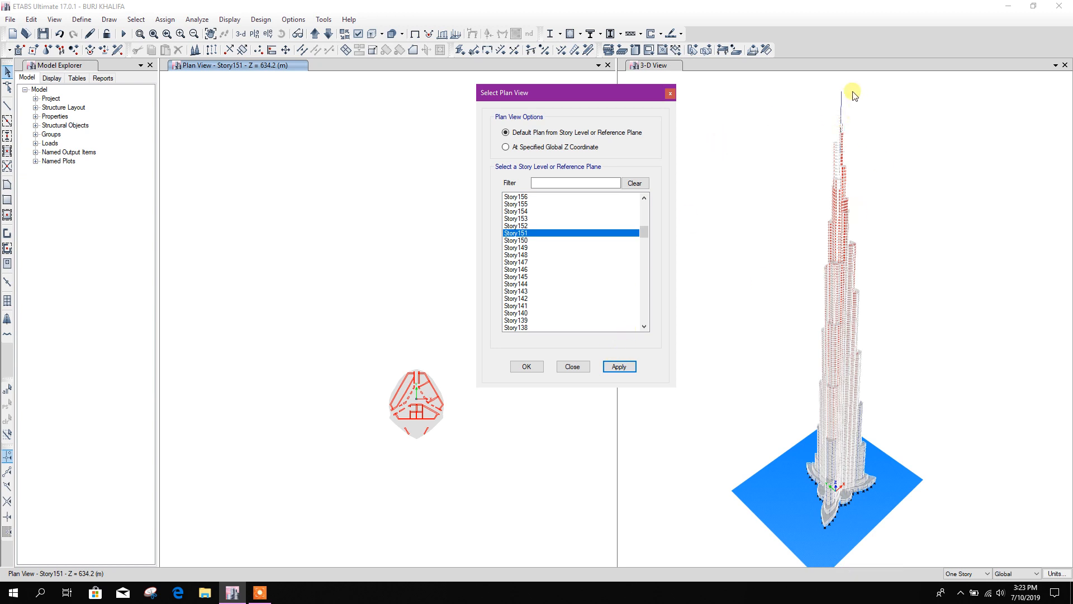
{"action": "left_click", "coordinate": [574, 366]}
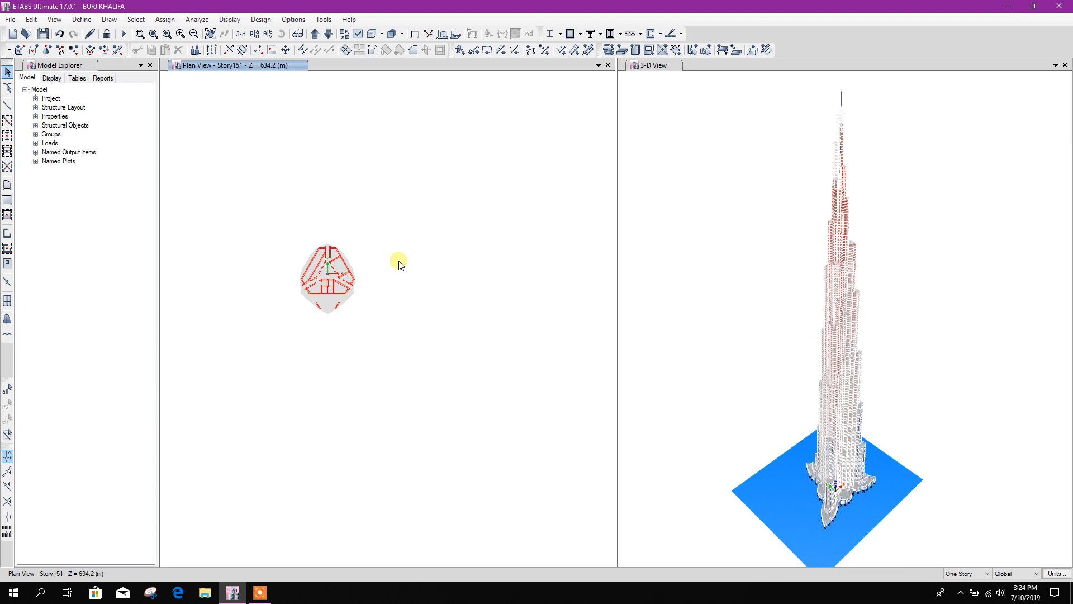
{"action": "middle_click_drag", "start_coordinate": [398, 261], "coordinate": [401, 243]}
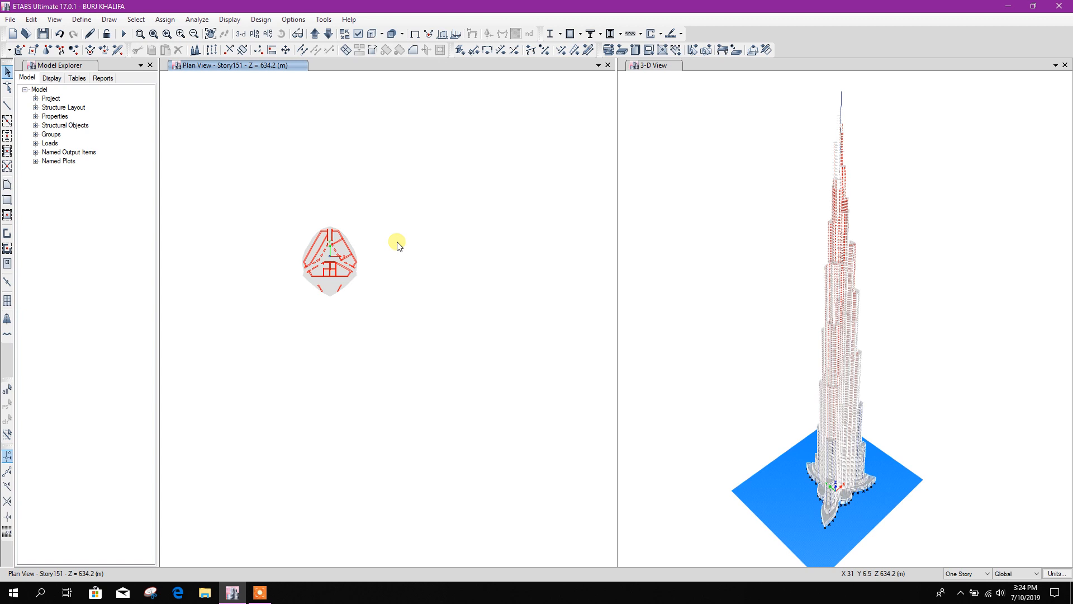
Rotate the 3-D view of the tower to examine its stepped silhouette from another side, keeping it upright on the base
{"action": "left_click", "coordinate": [282, 35]}
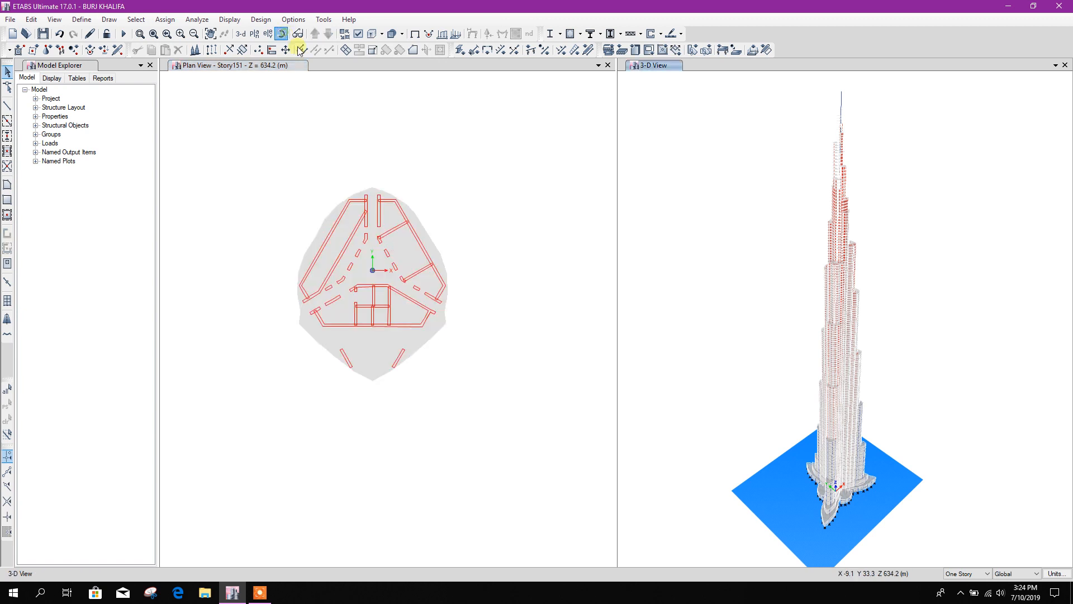
{"action": "left_click_drag", "start_coordinate": [980, 447], "coordinate": [982, 387]}
{"action": "middle_click_drag", "start_coordinate": [931, 430], "coordinate": [890, 429]}
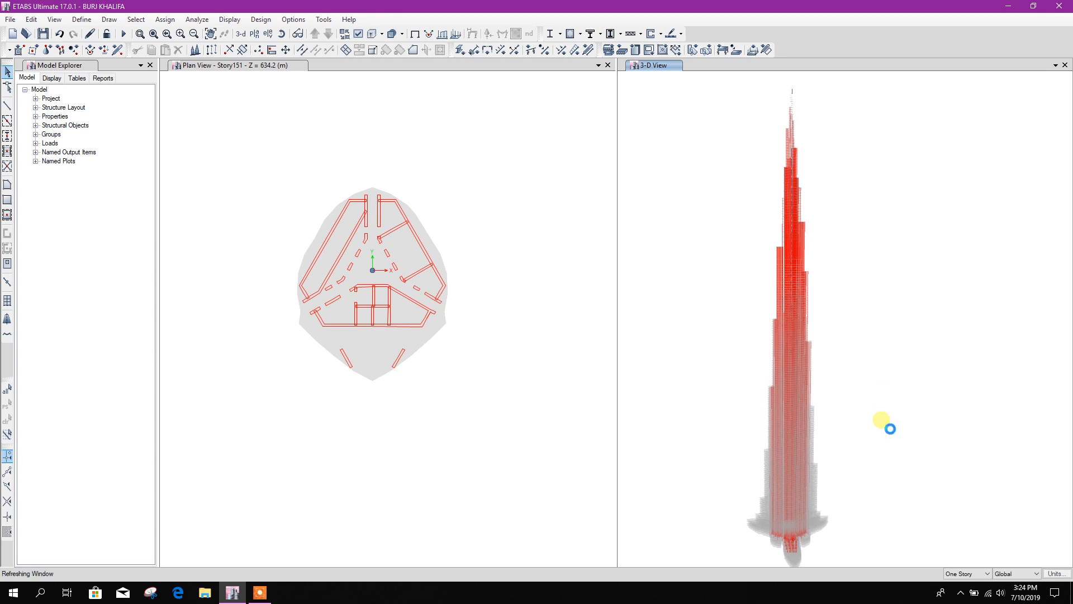
{"action": "middle_click_drag", "start_coordinate": [890, 428], "coordinate": [892, 388]}
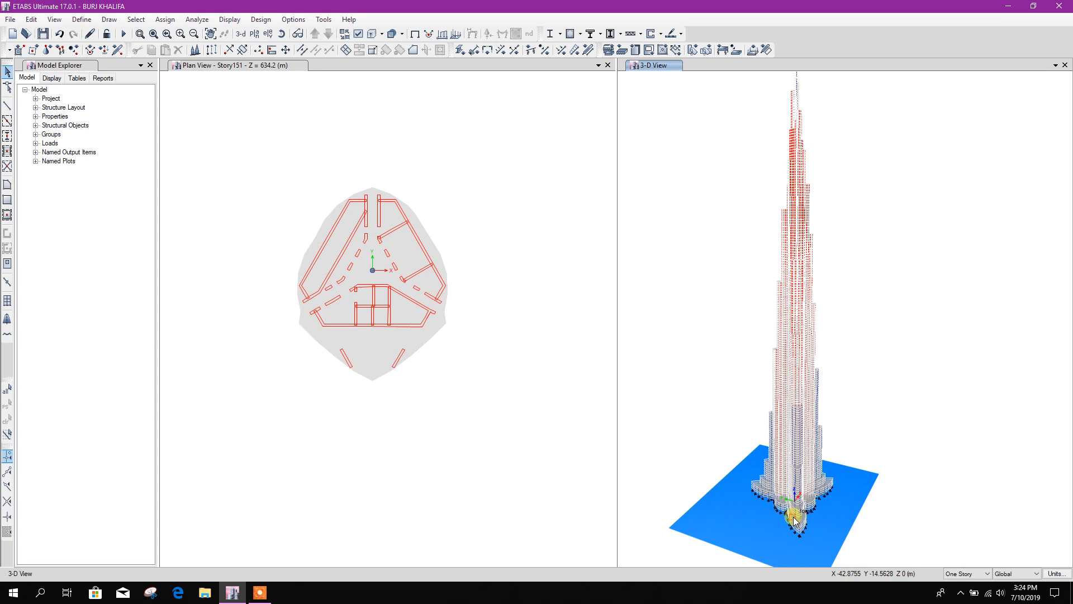
{"action": "middle_click_drag", "start_coordinate": [815, 199], "coordinate": [902, 314], "text": "shift"}
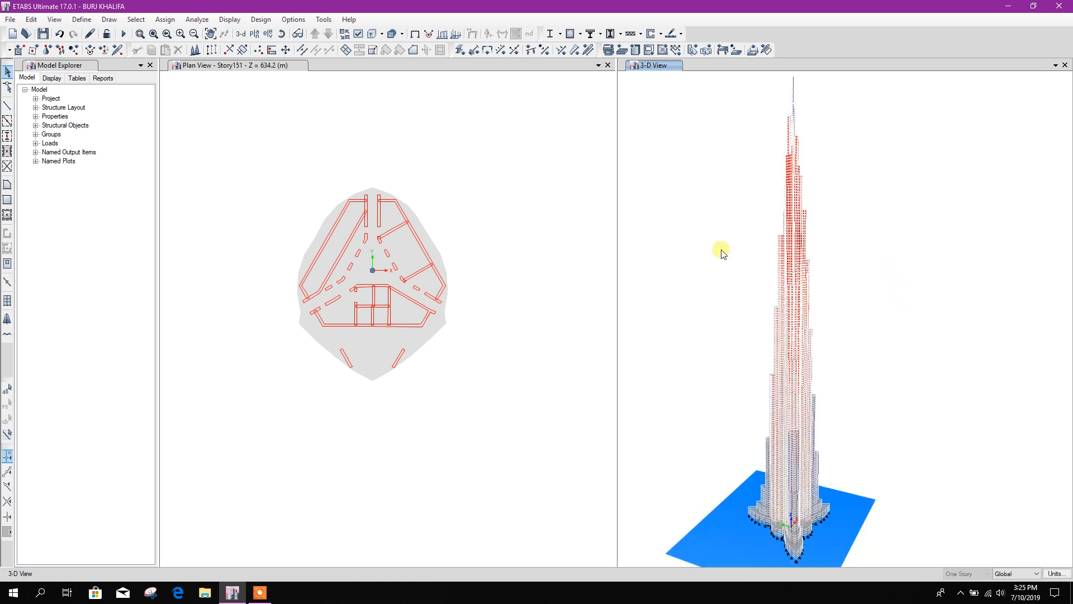
Show the tower with extruded members in the 3-D view, then open the 3D rendered view and rotate the model to inspect it
{"action": "left_click", "coordinate": [373, 35]}
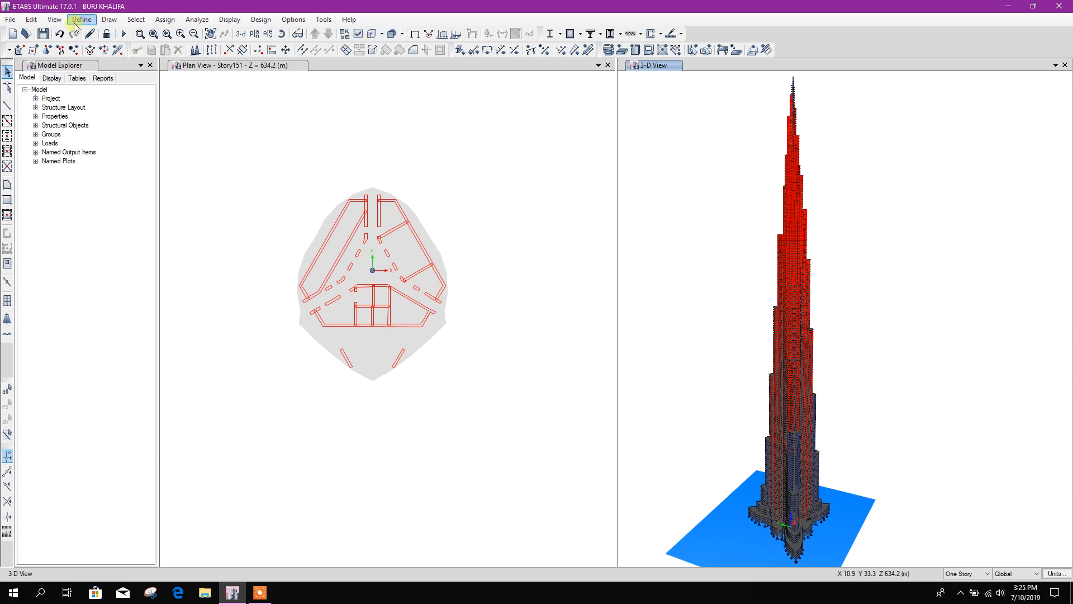
{"action": "left_click", "coordinate": [55, 19]}
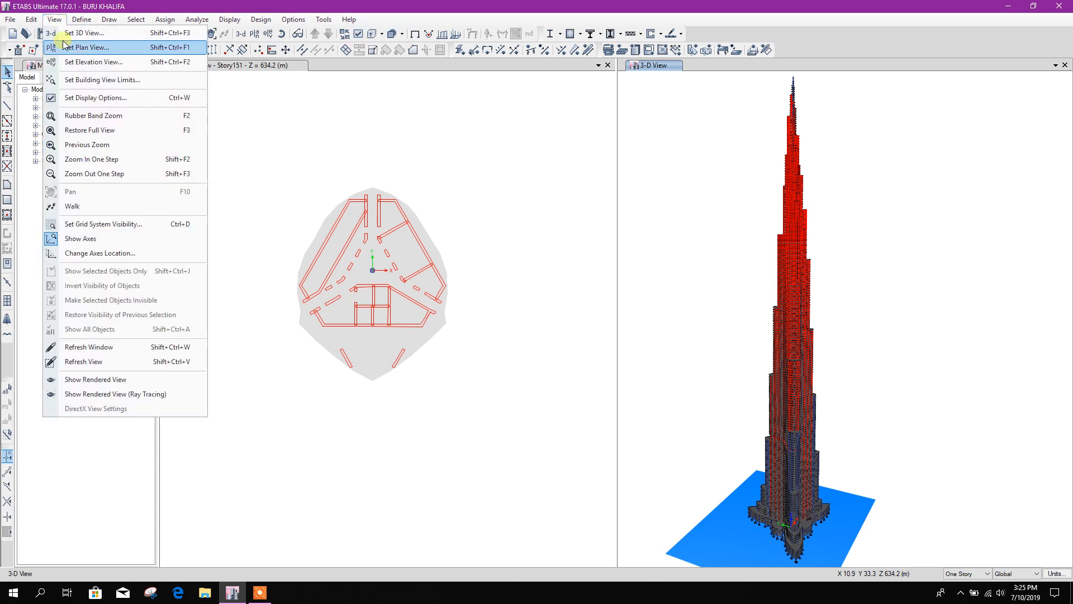
{"action": "left_click", "coordinate": [92, 379]}
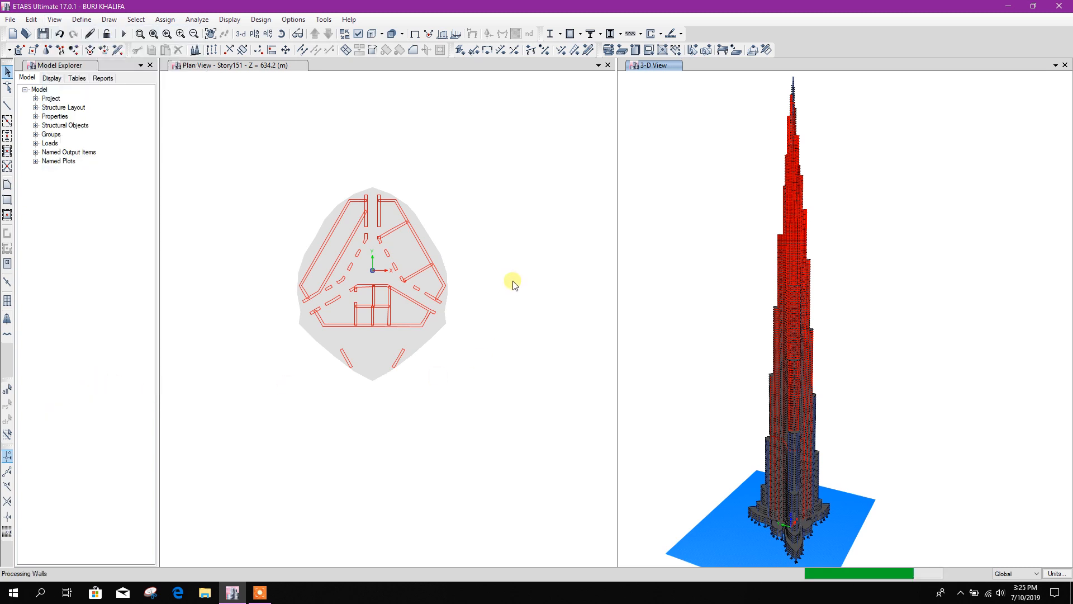
{"action": "scroll", "coordinate": [569, 272], "scroll_direction": "down", "scroll_amount": 2}
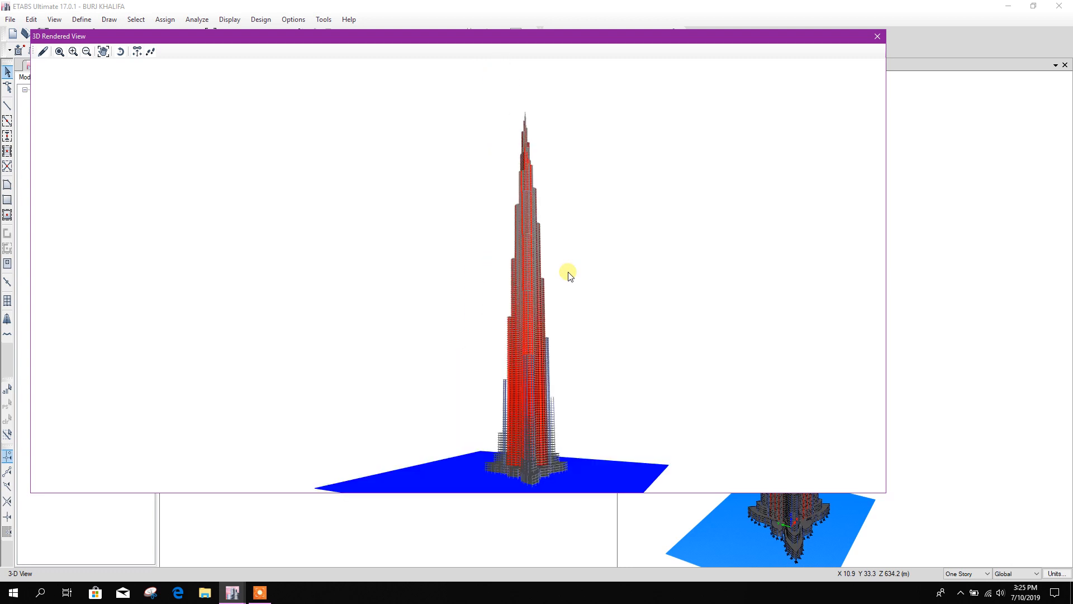
{"action": "scroll", "coordinate": [574, 276], "scroll_direction": "up", "scroll_amount": 1}
{"action": "left_click_drag", "start_coordinate": [628, 319], "coordinate": [532, 254]}
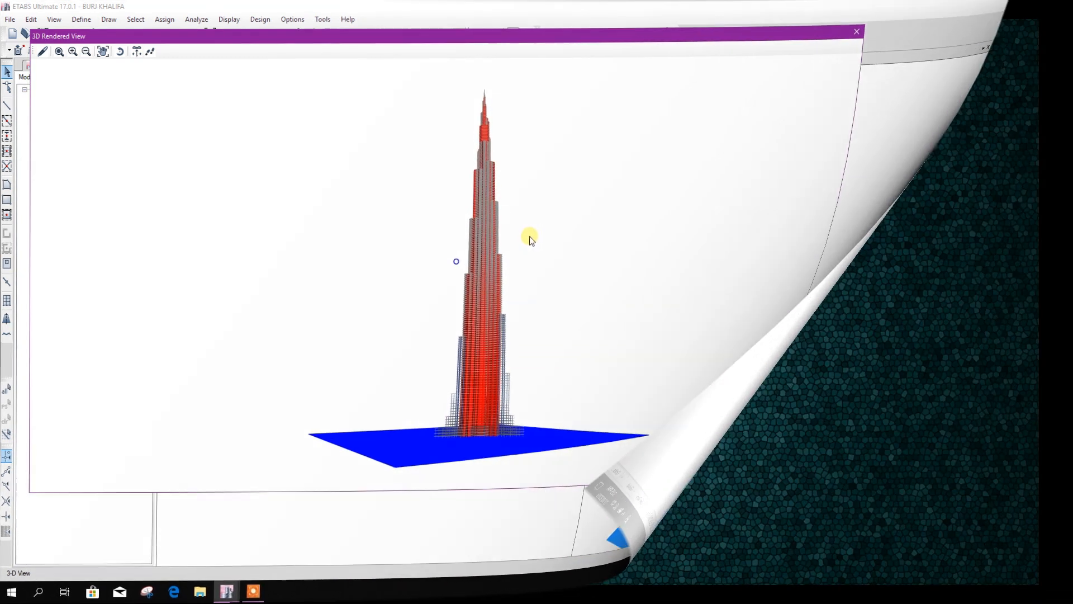